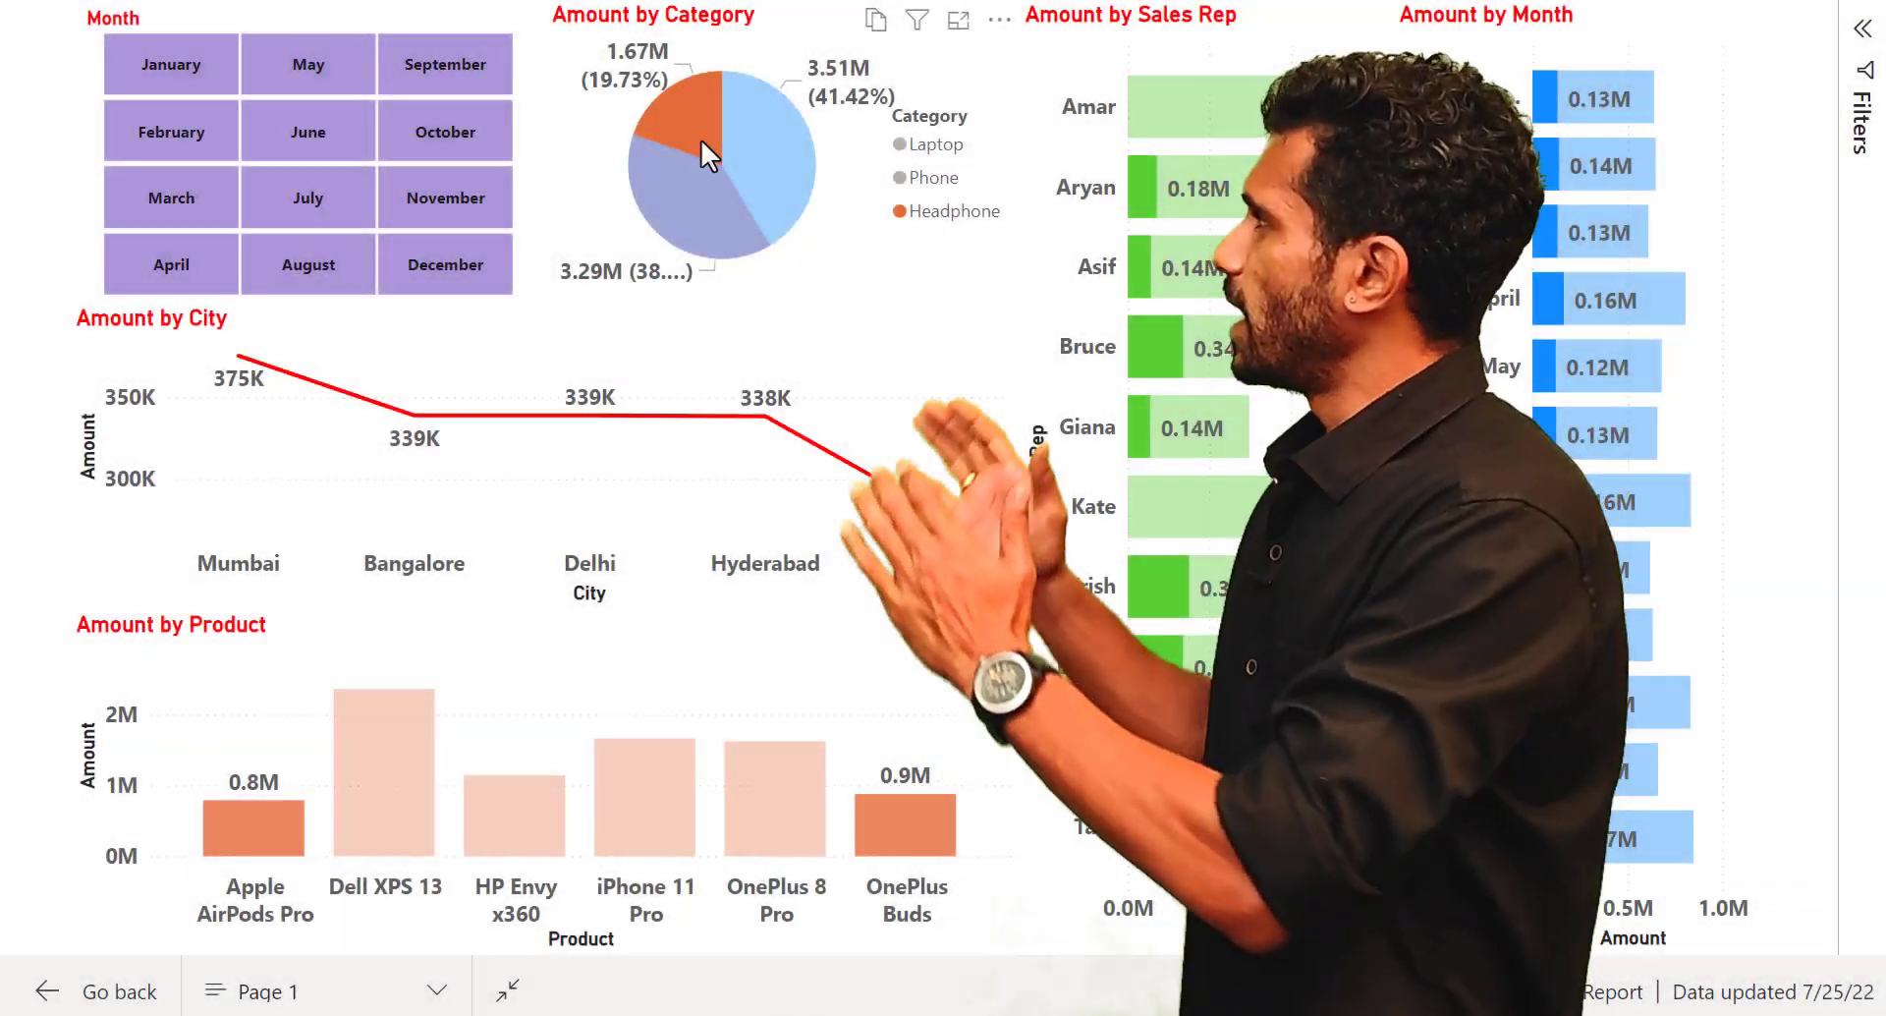
Cross-filter by Phone, then by Dell XPS 13, OnePlus 8 Pro and HP Envy x360, multi-selecting three products.
click(690, 182)
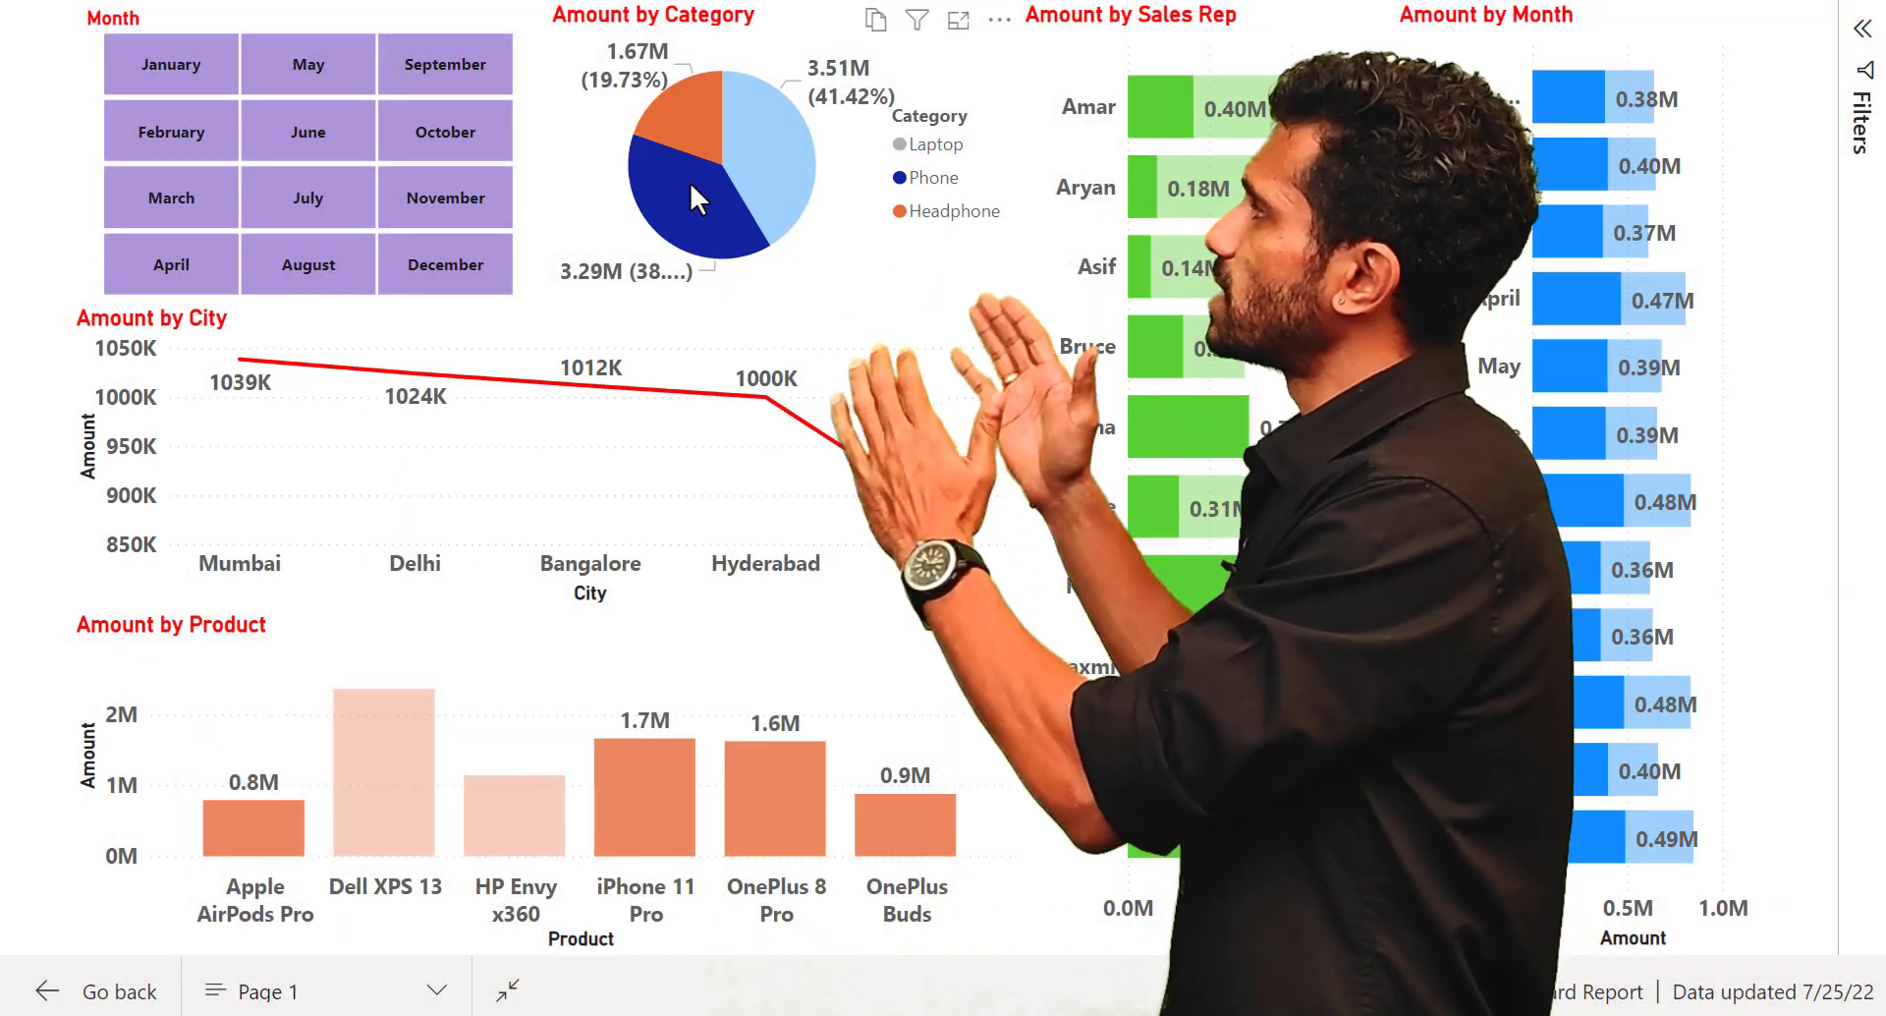
click(689, 181)
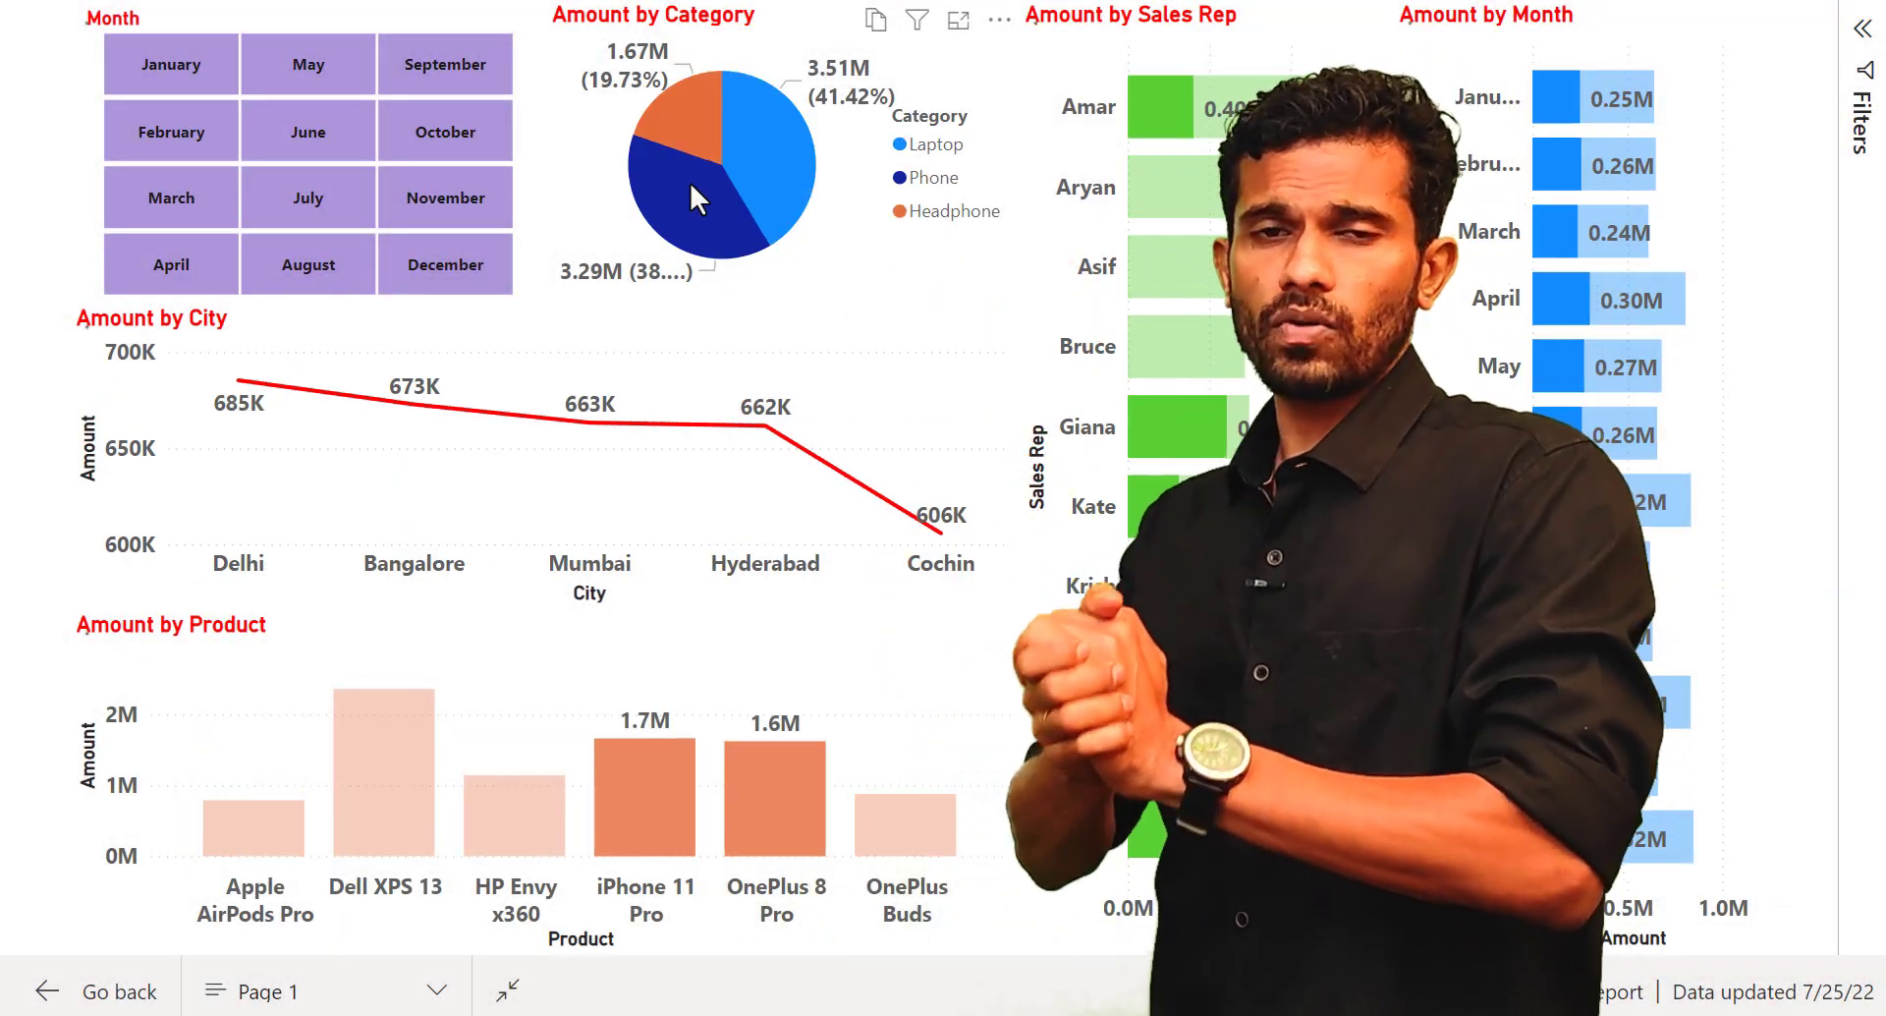
click(356, 757)
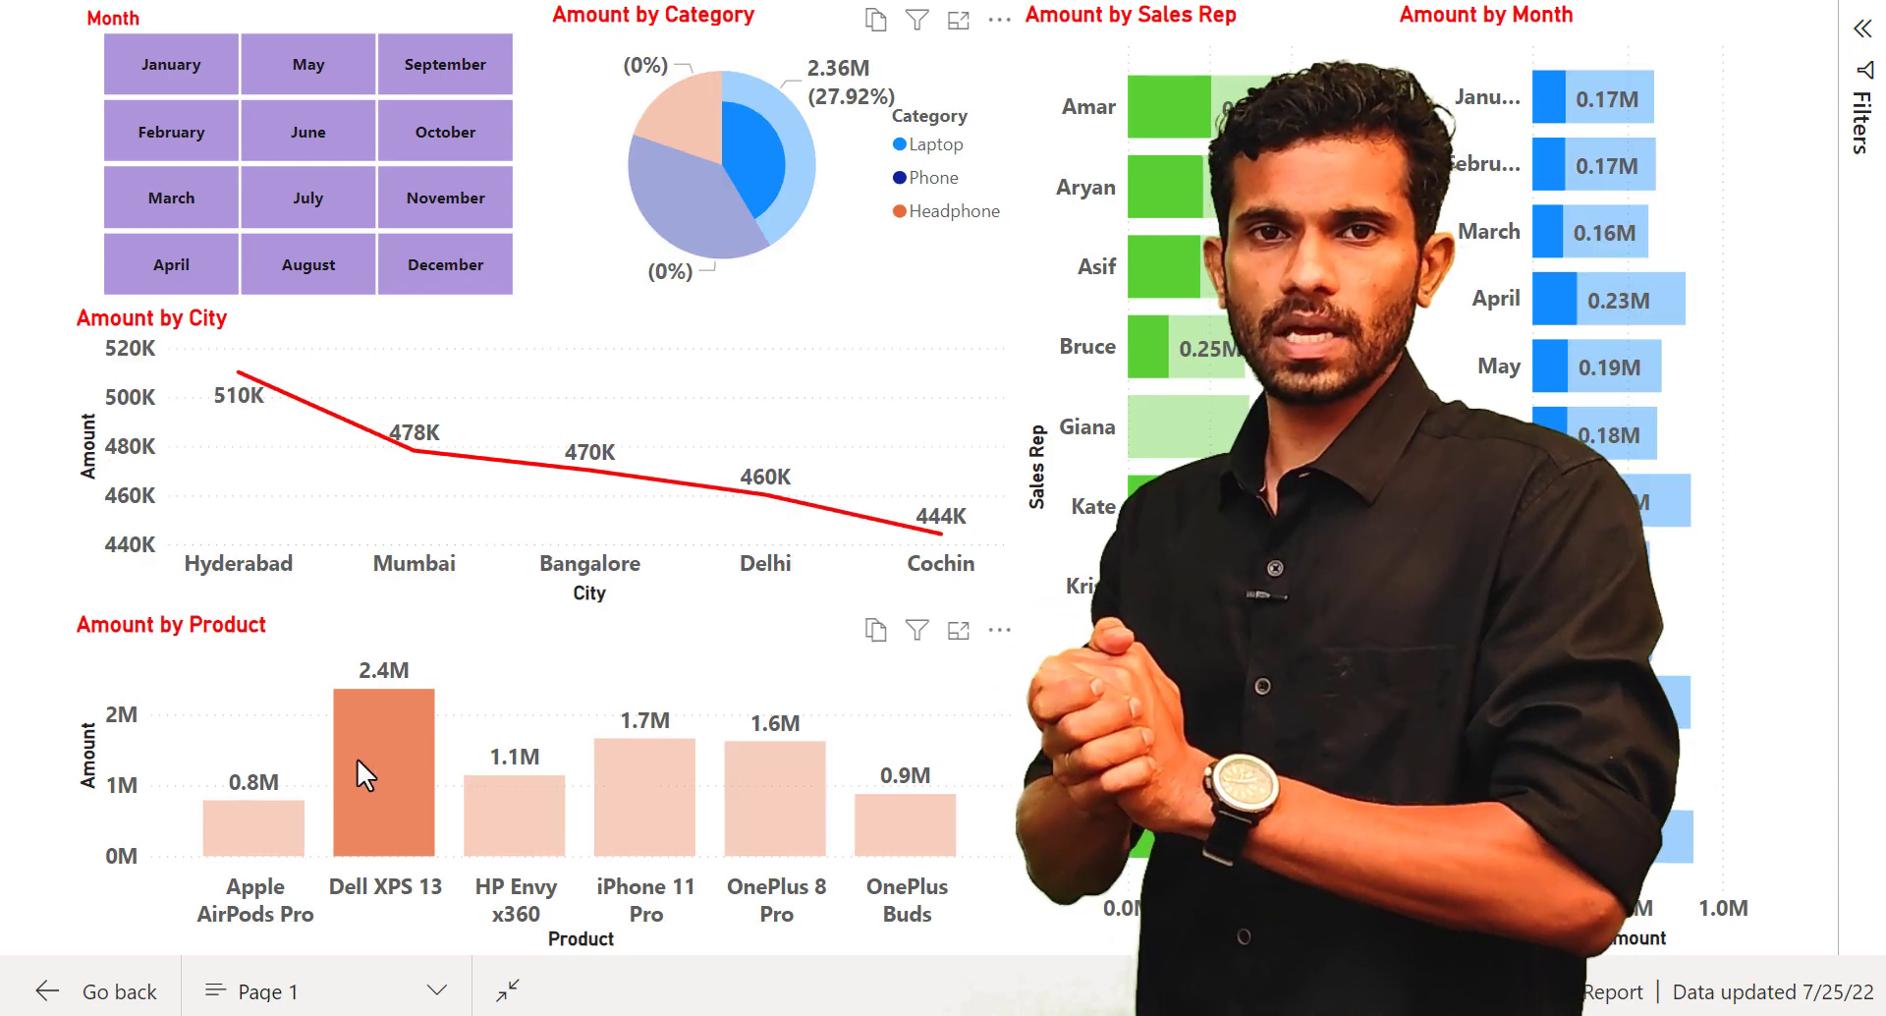
click(782, 780)
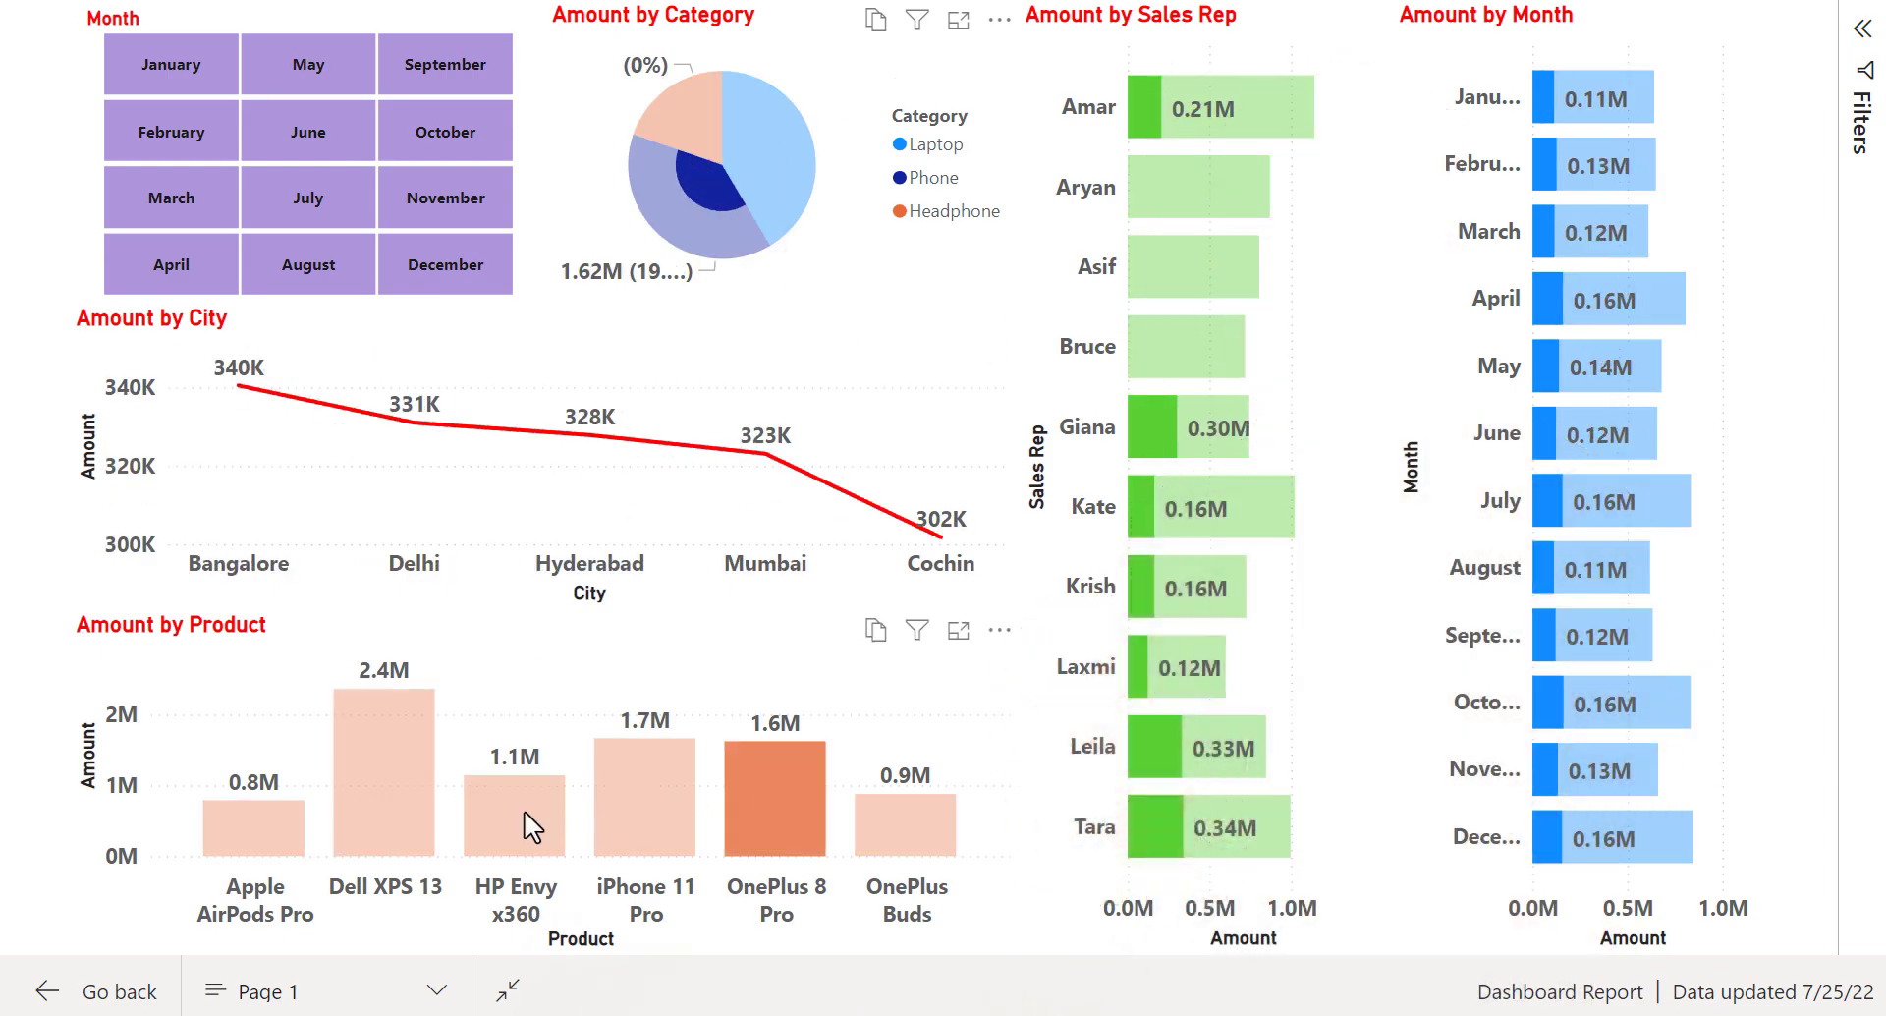
click(523, 810)
ctrl+click(387, 812)
ctrl+click(644, 825)
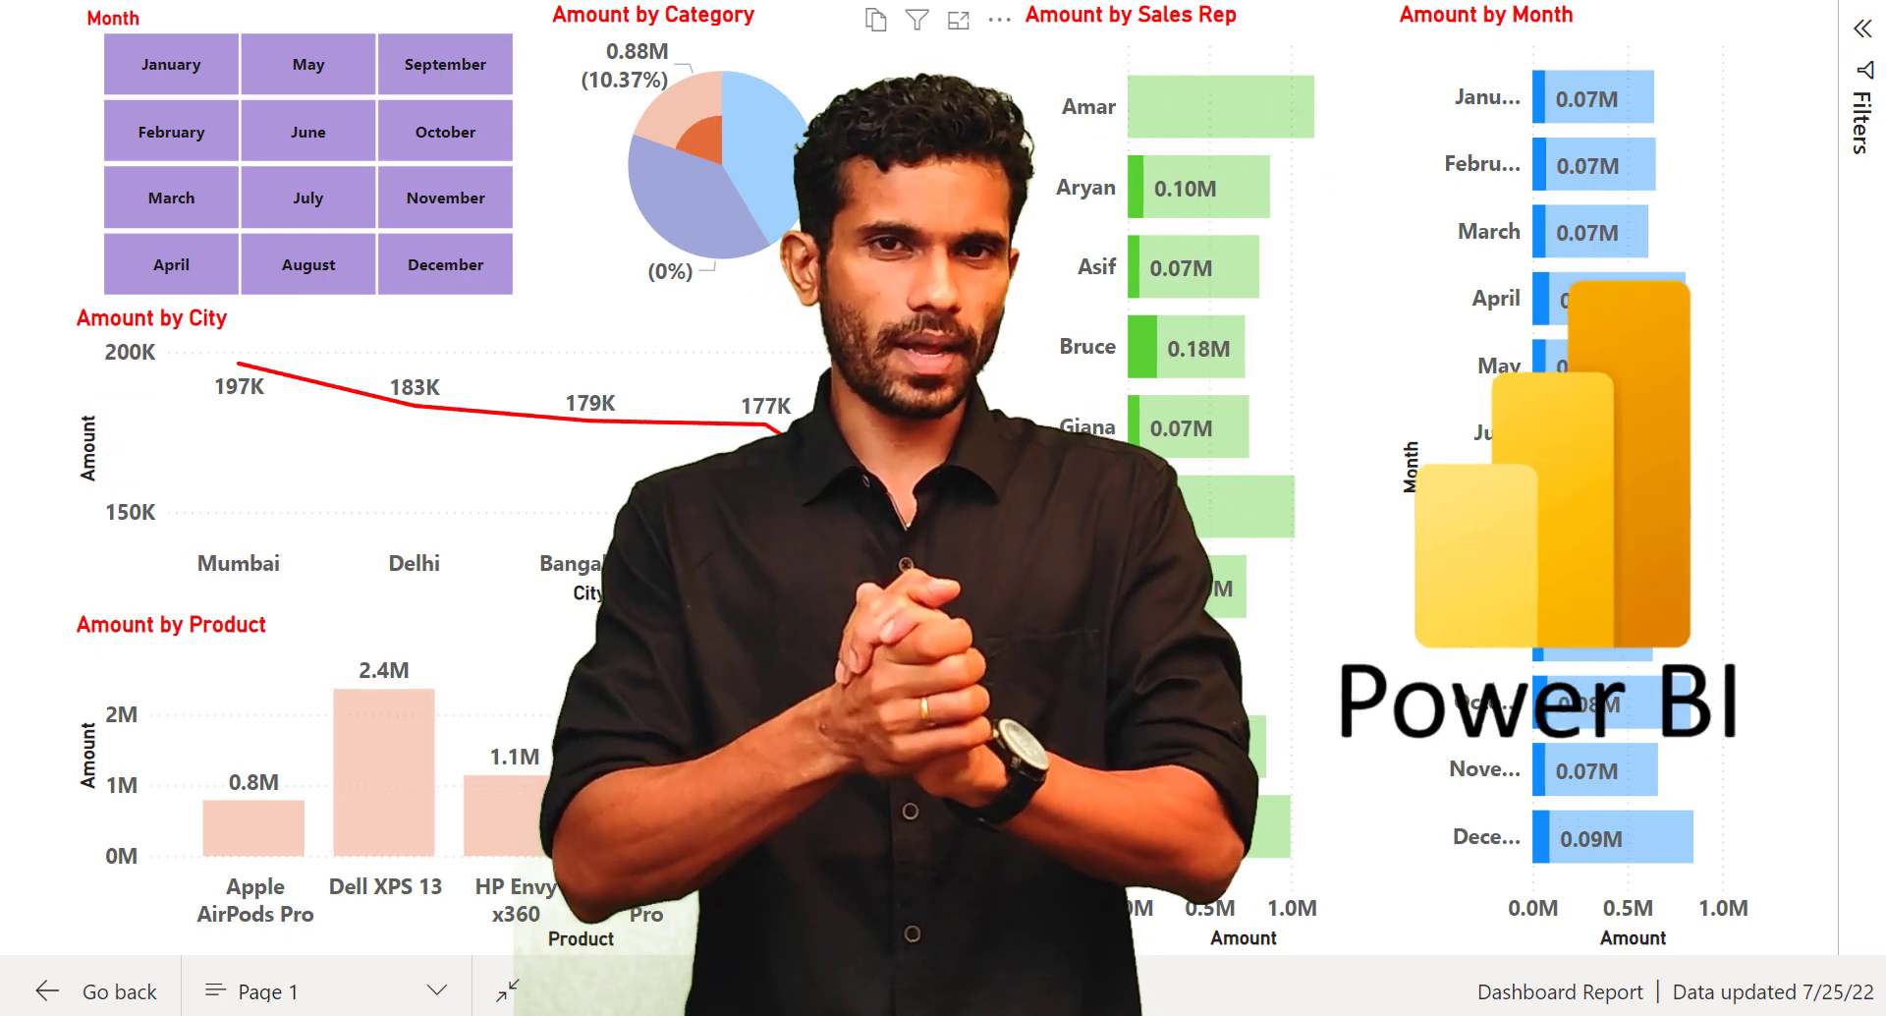
Cross-filter by the 1.02M sales rep, then by one and two reps, and clear the rep filter.
click(1246, 511)
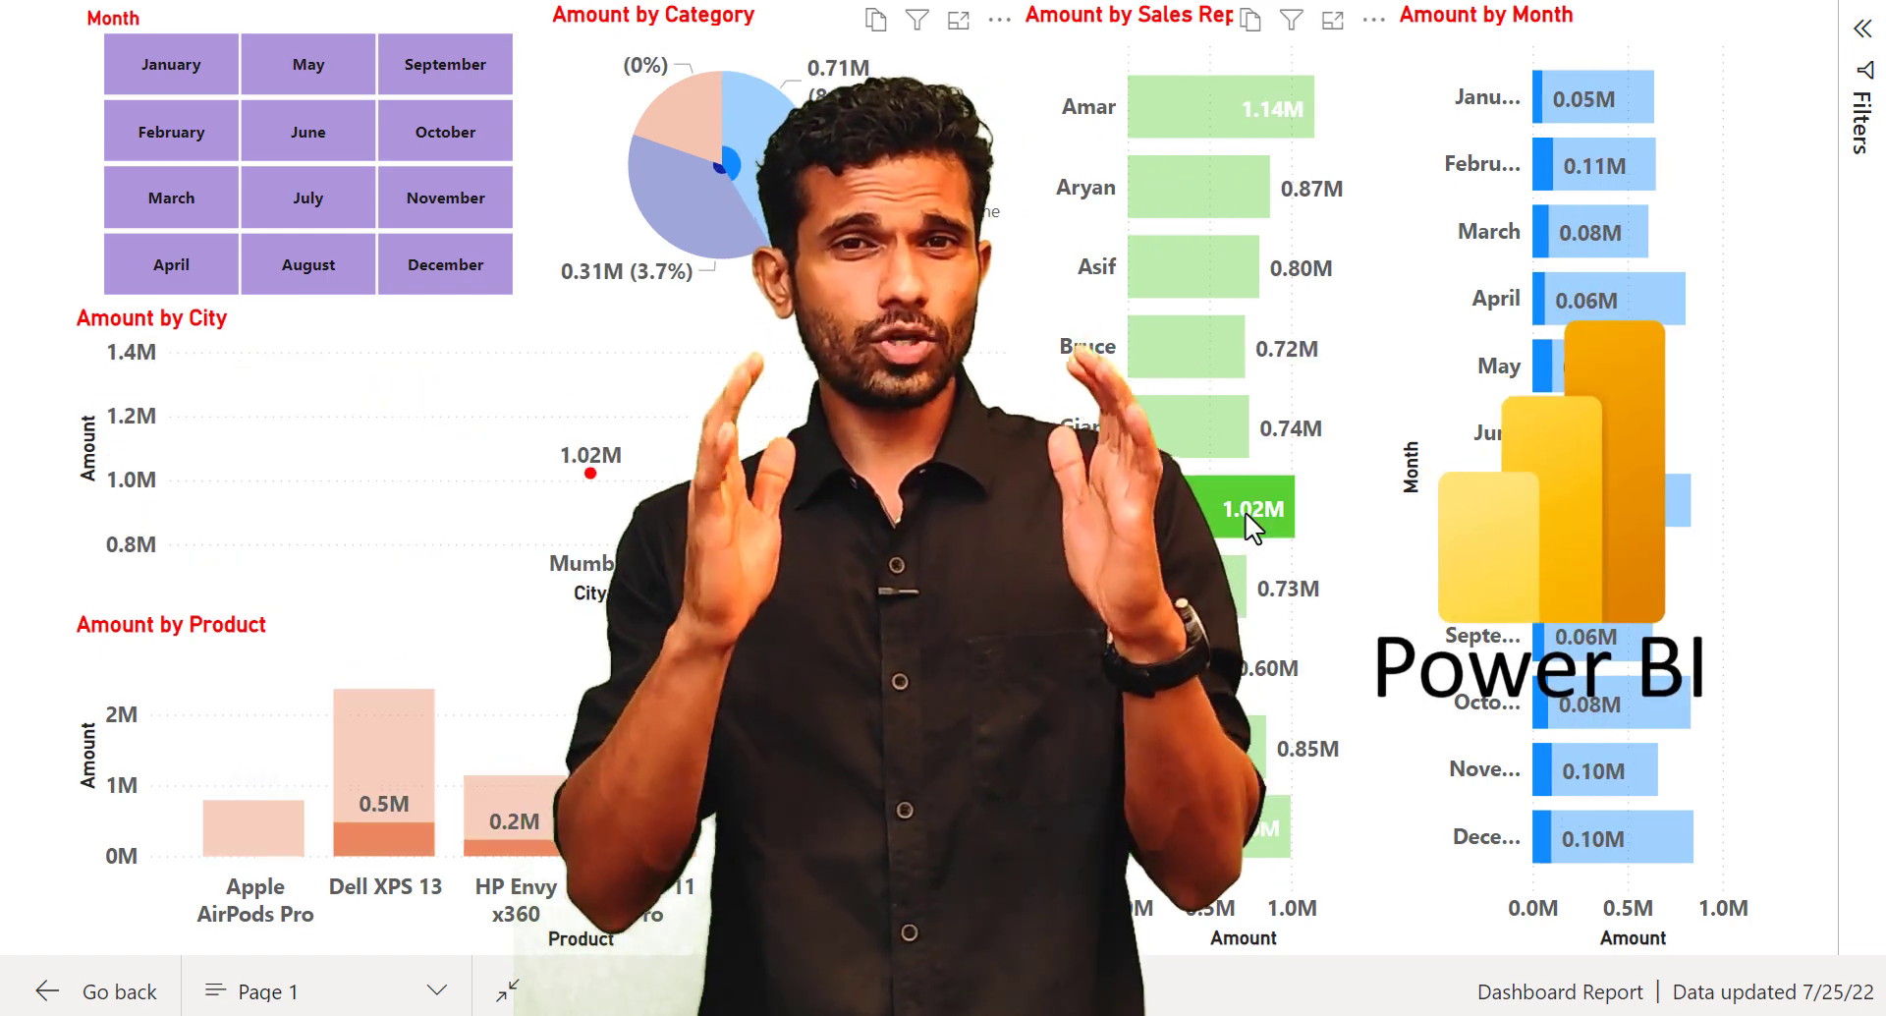
click(1245, 511)
click(1188, 349)
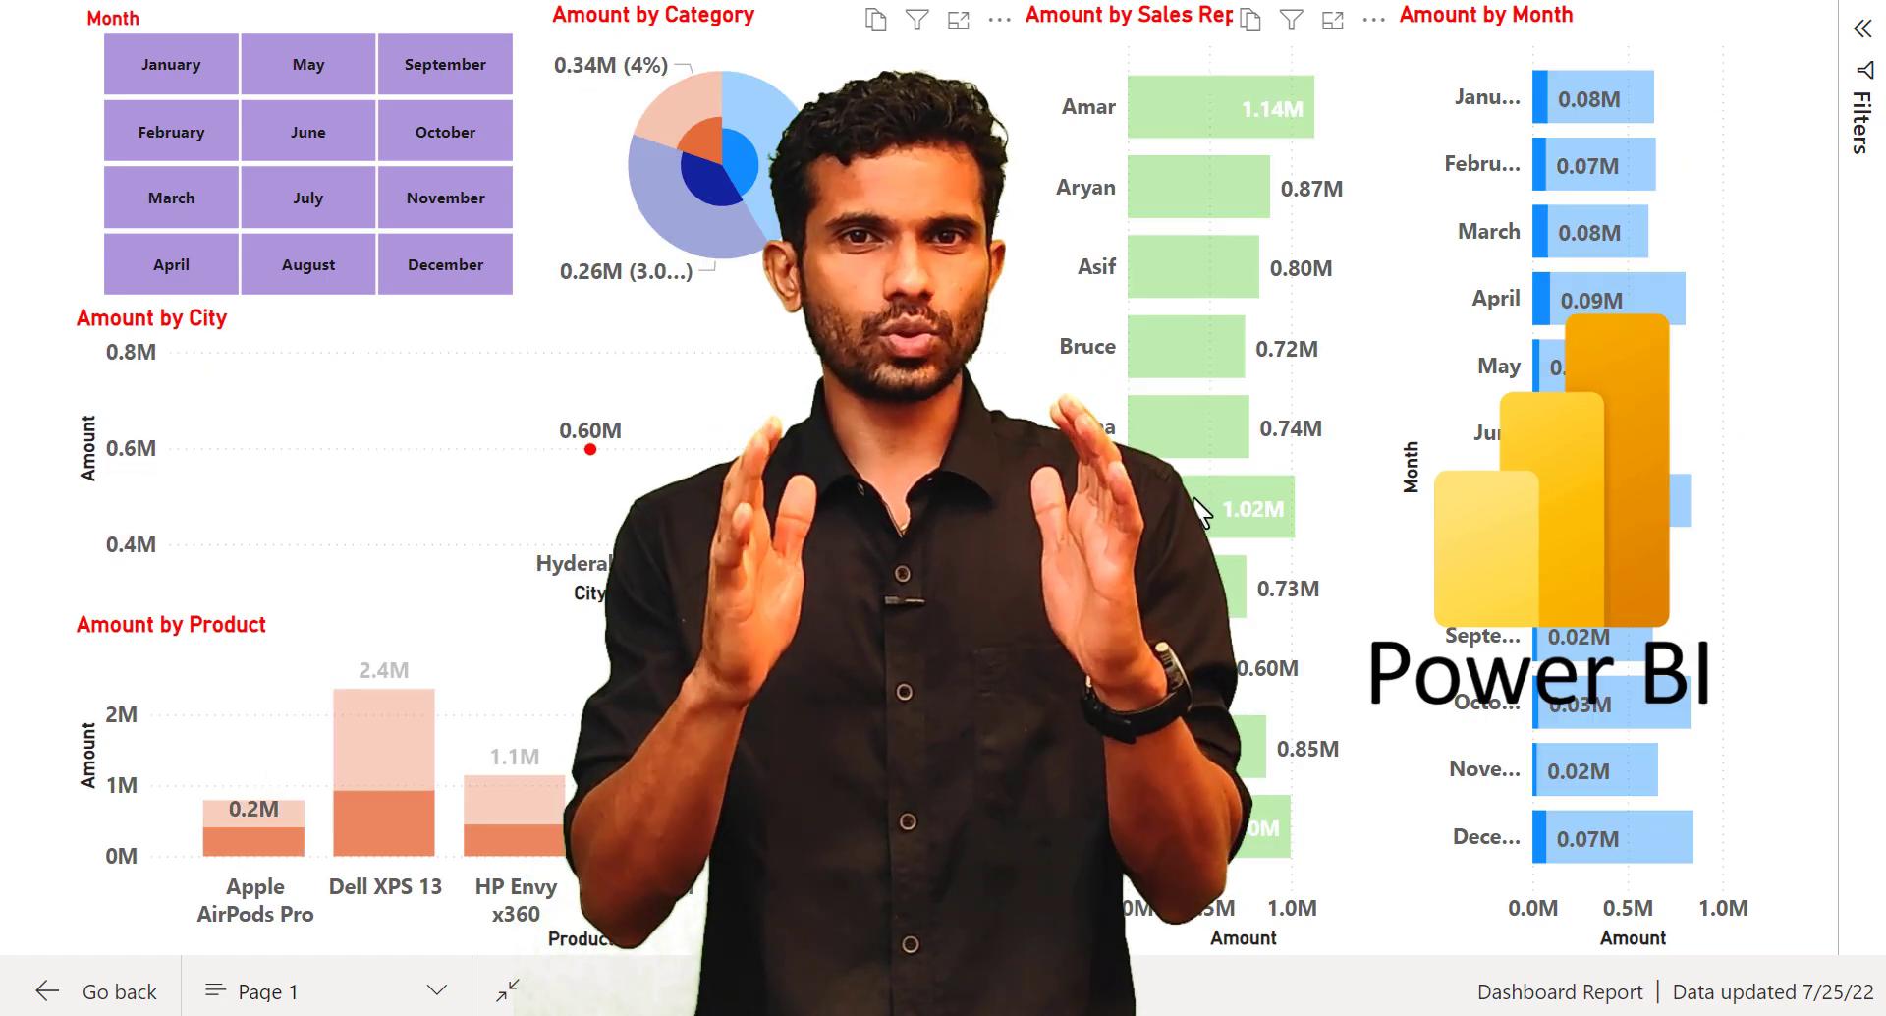
ctrl+click(1159, 125)
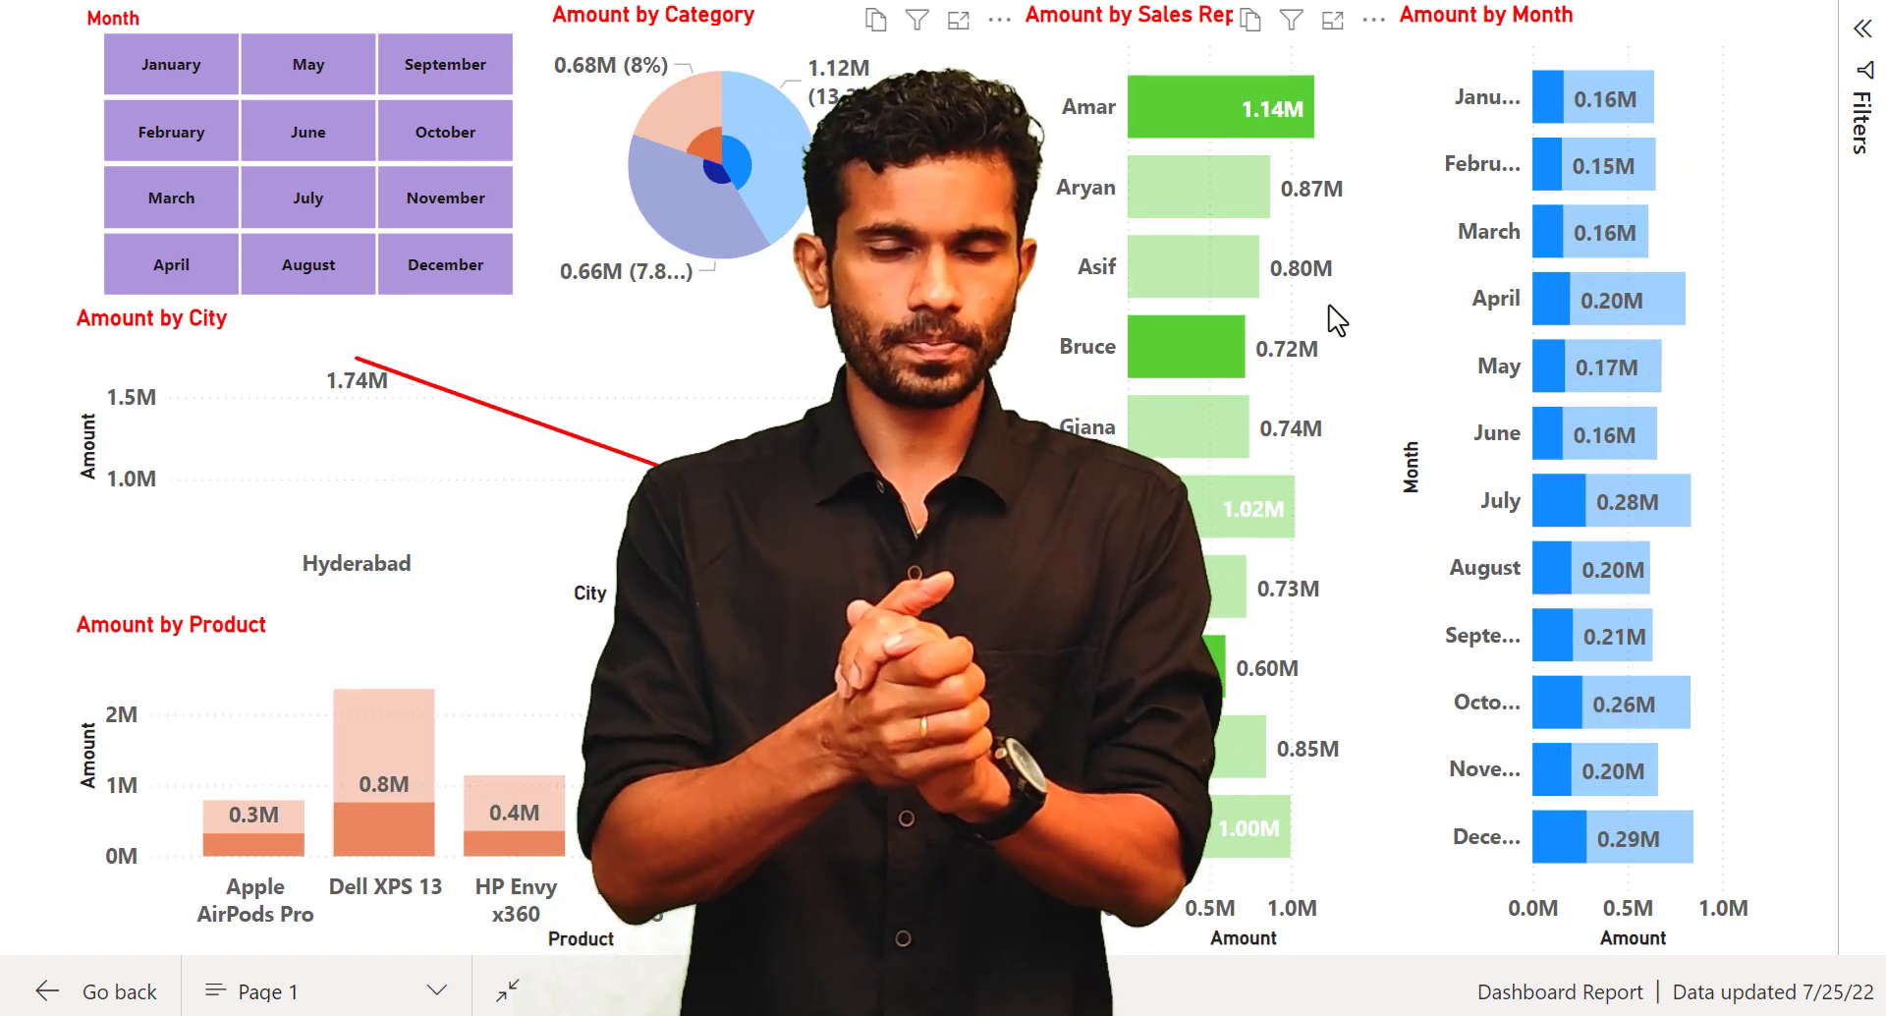
click(1187, 115)
click(1187, 115)
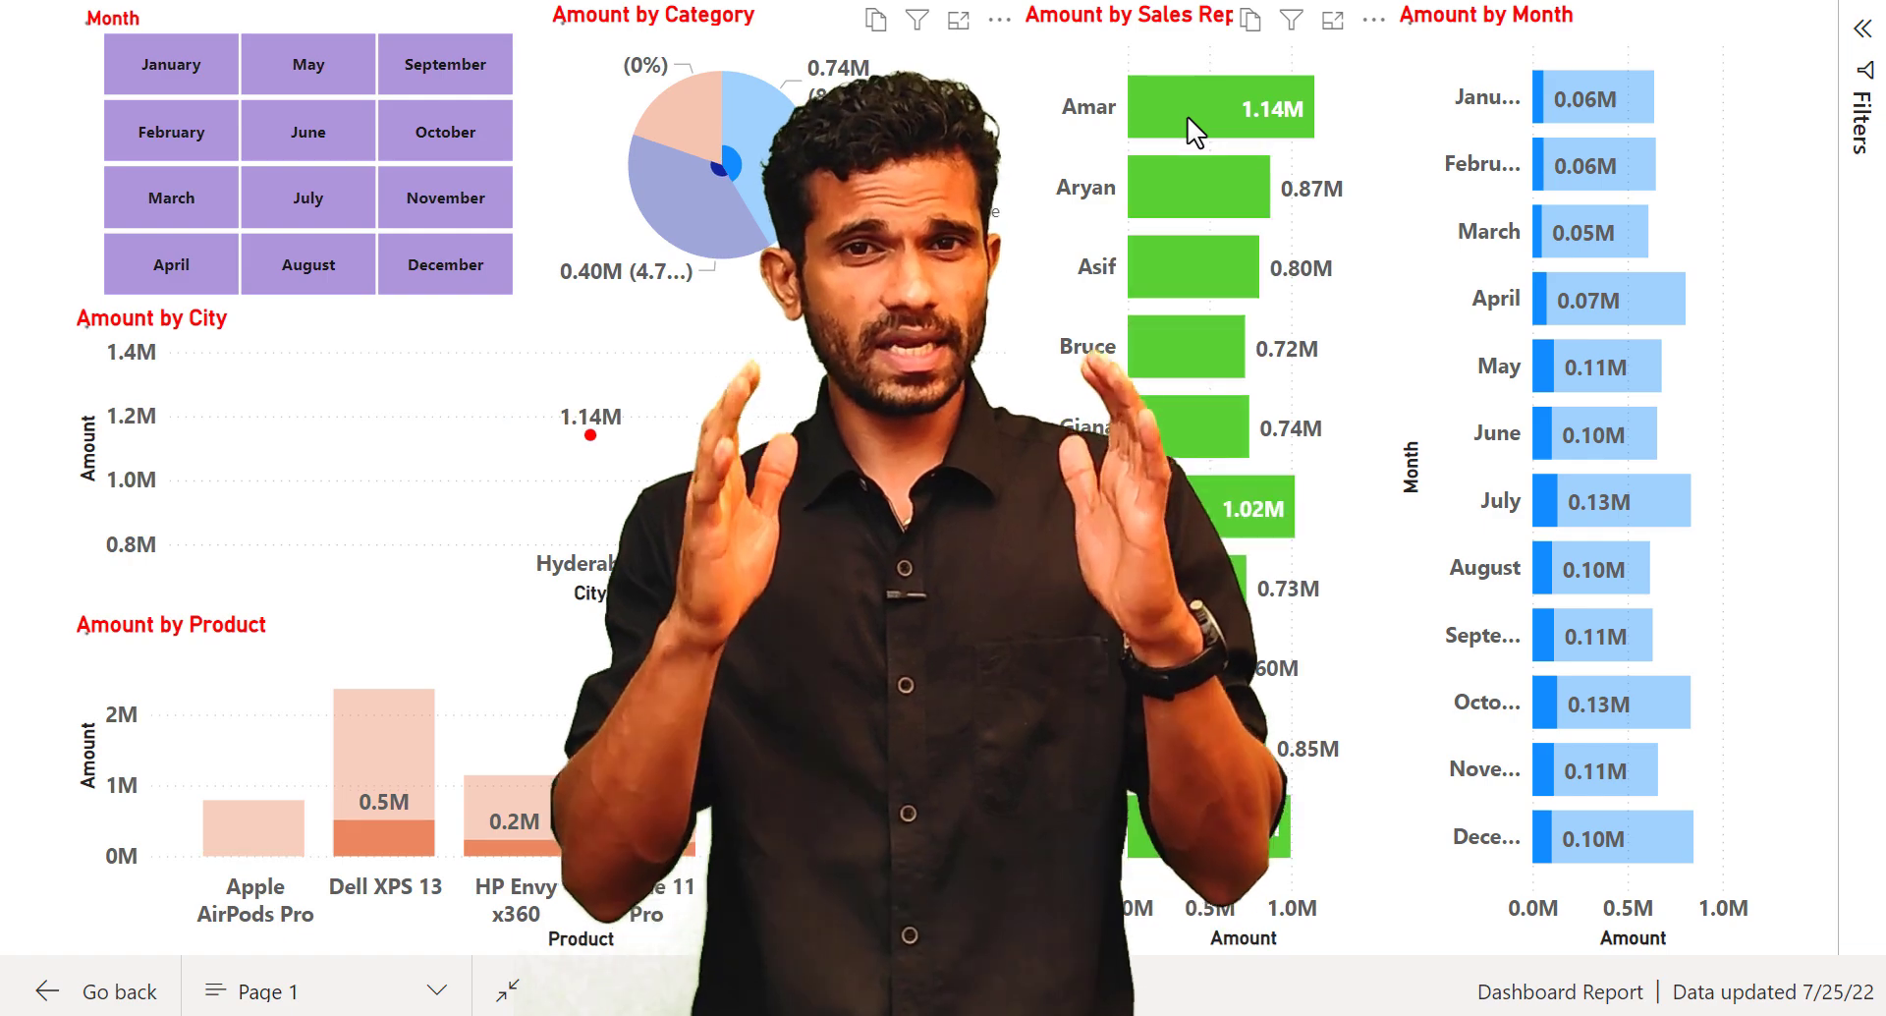
Filter the report to March, April and May in turn, then clear the month filter.
click(1629, 231)
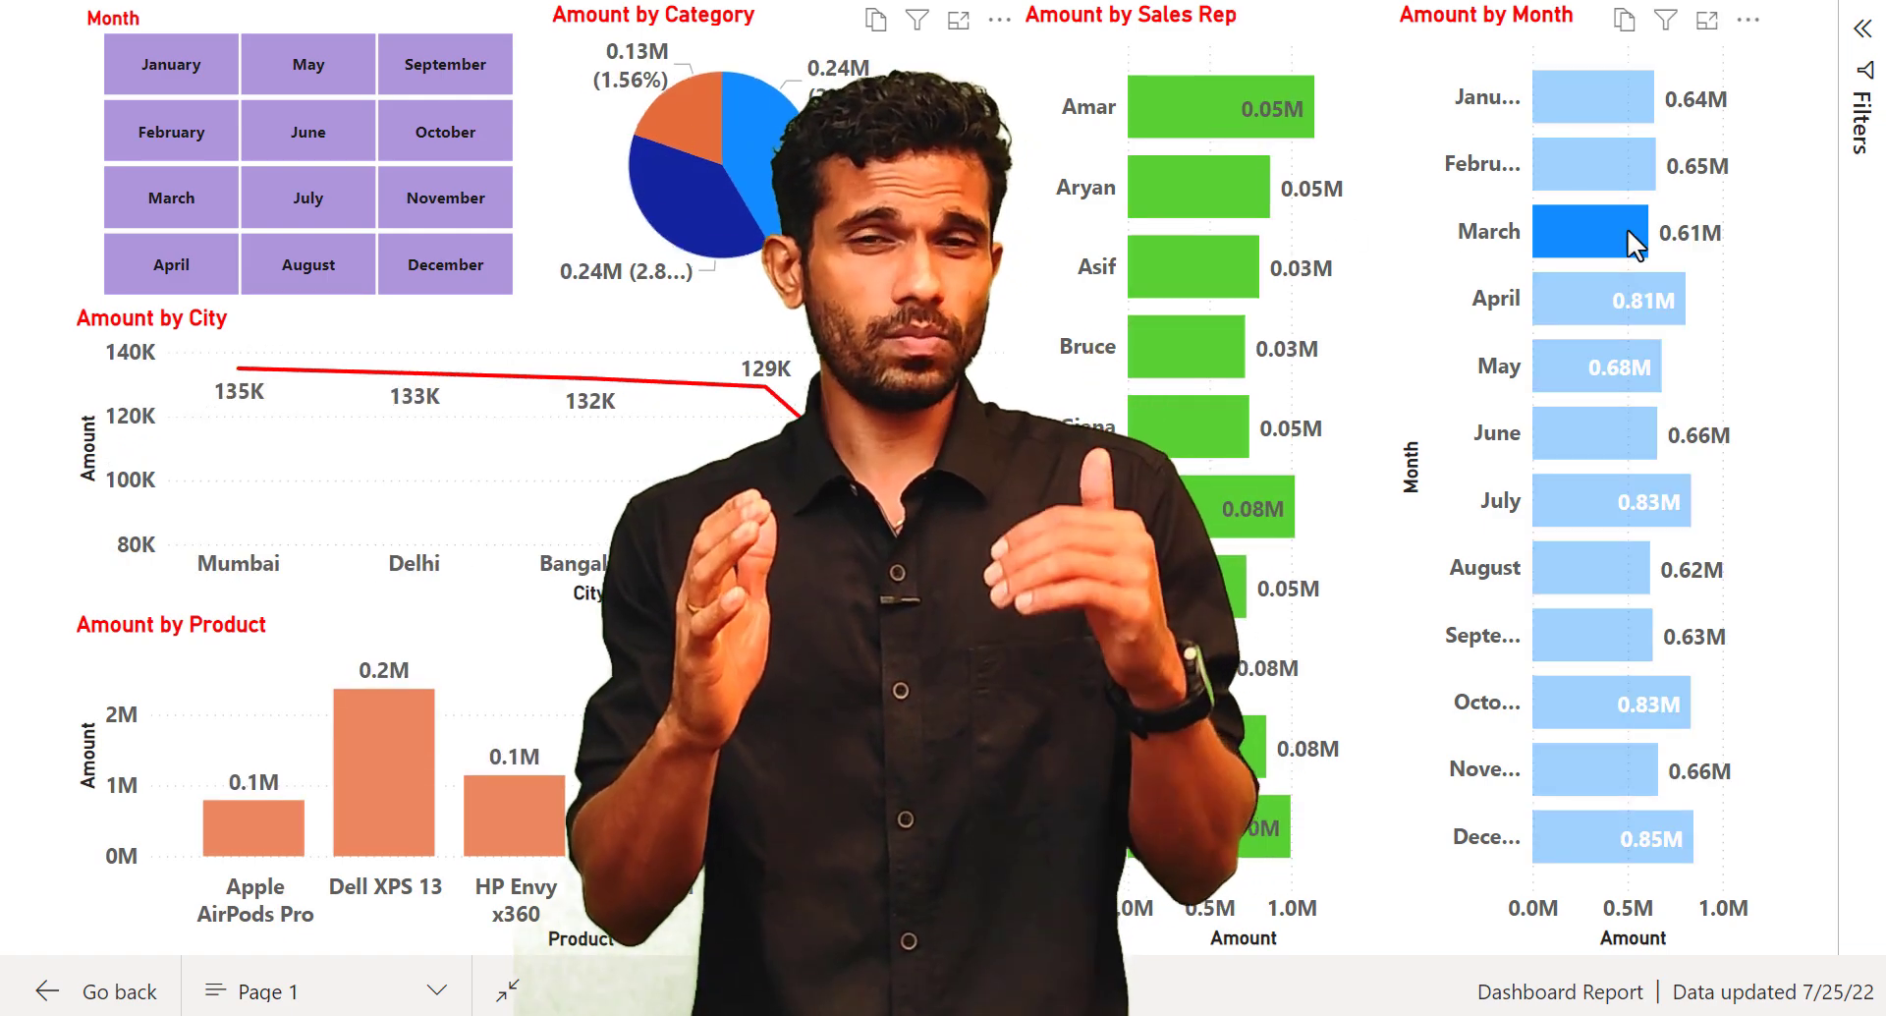
click(1621, 296)
click(1604, 344)
click(1603, 304)
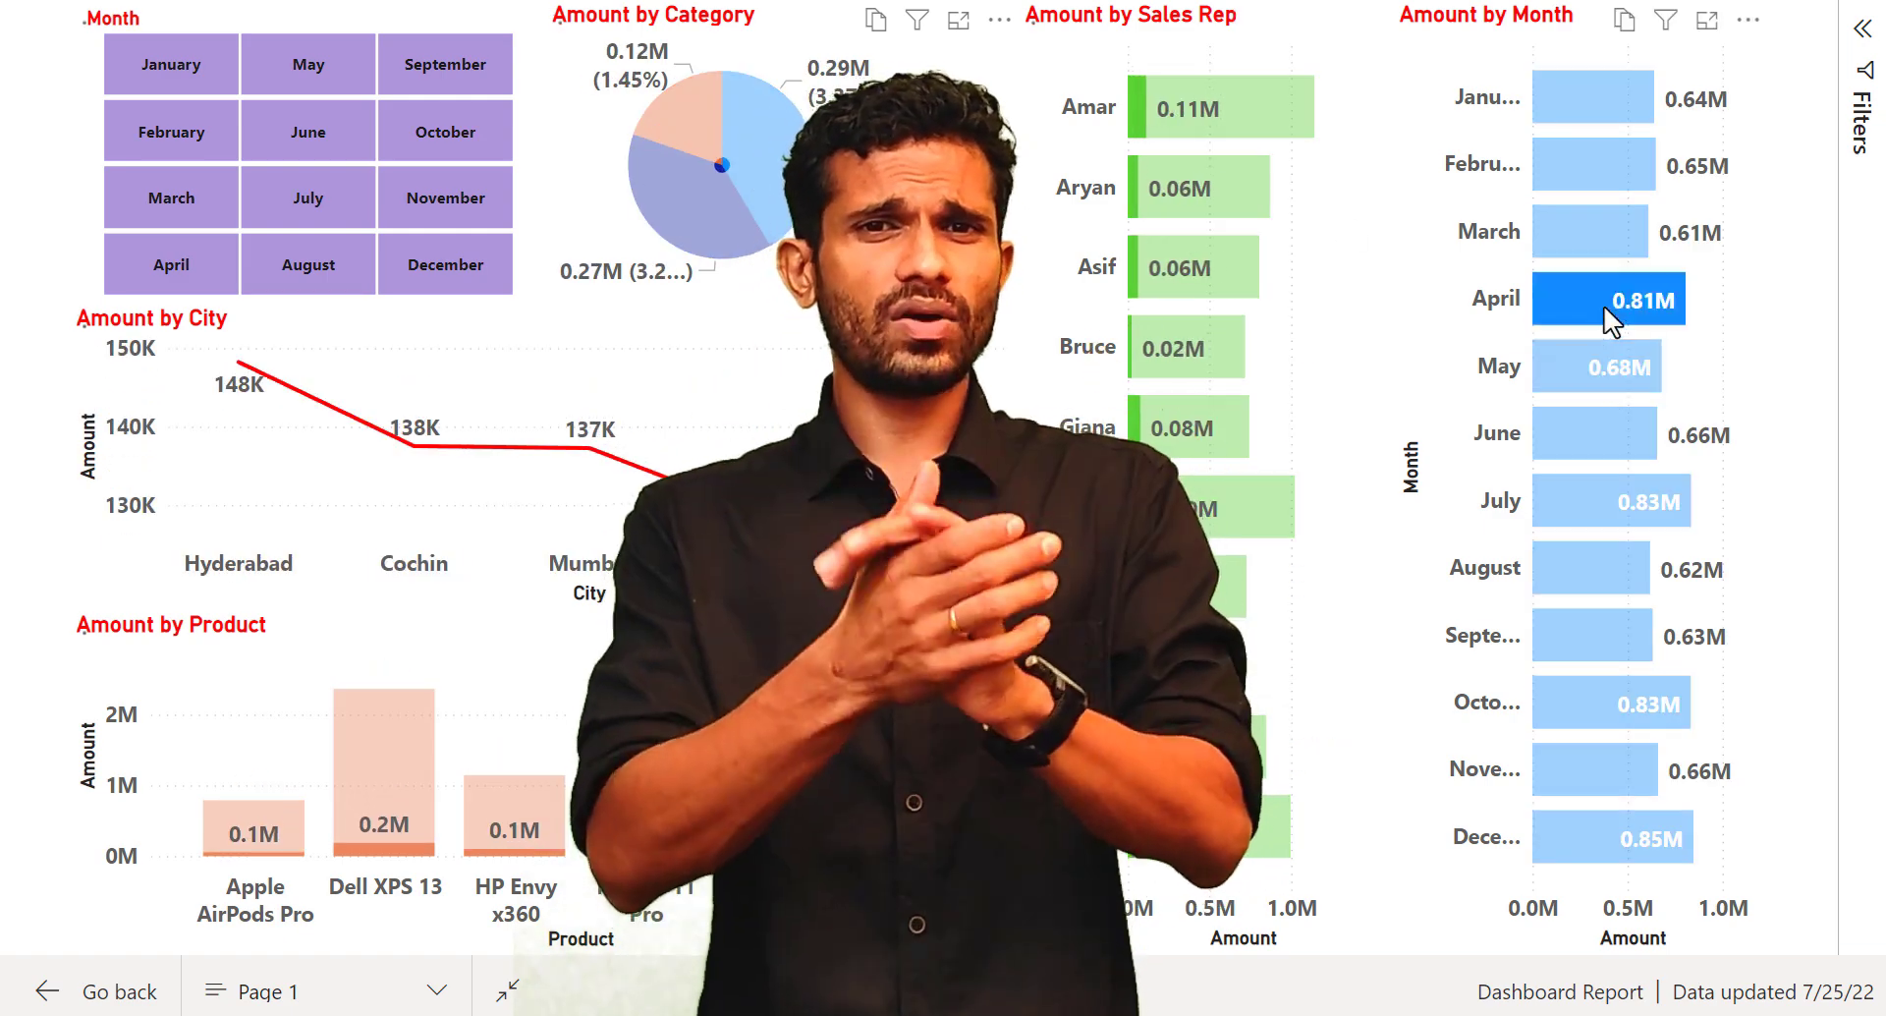
click(1604, 304)
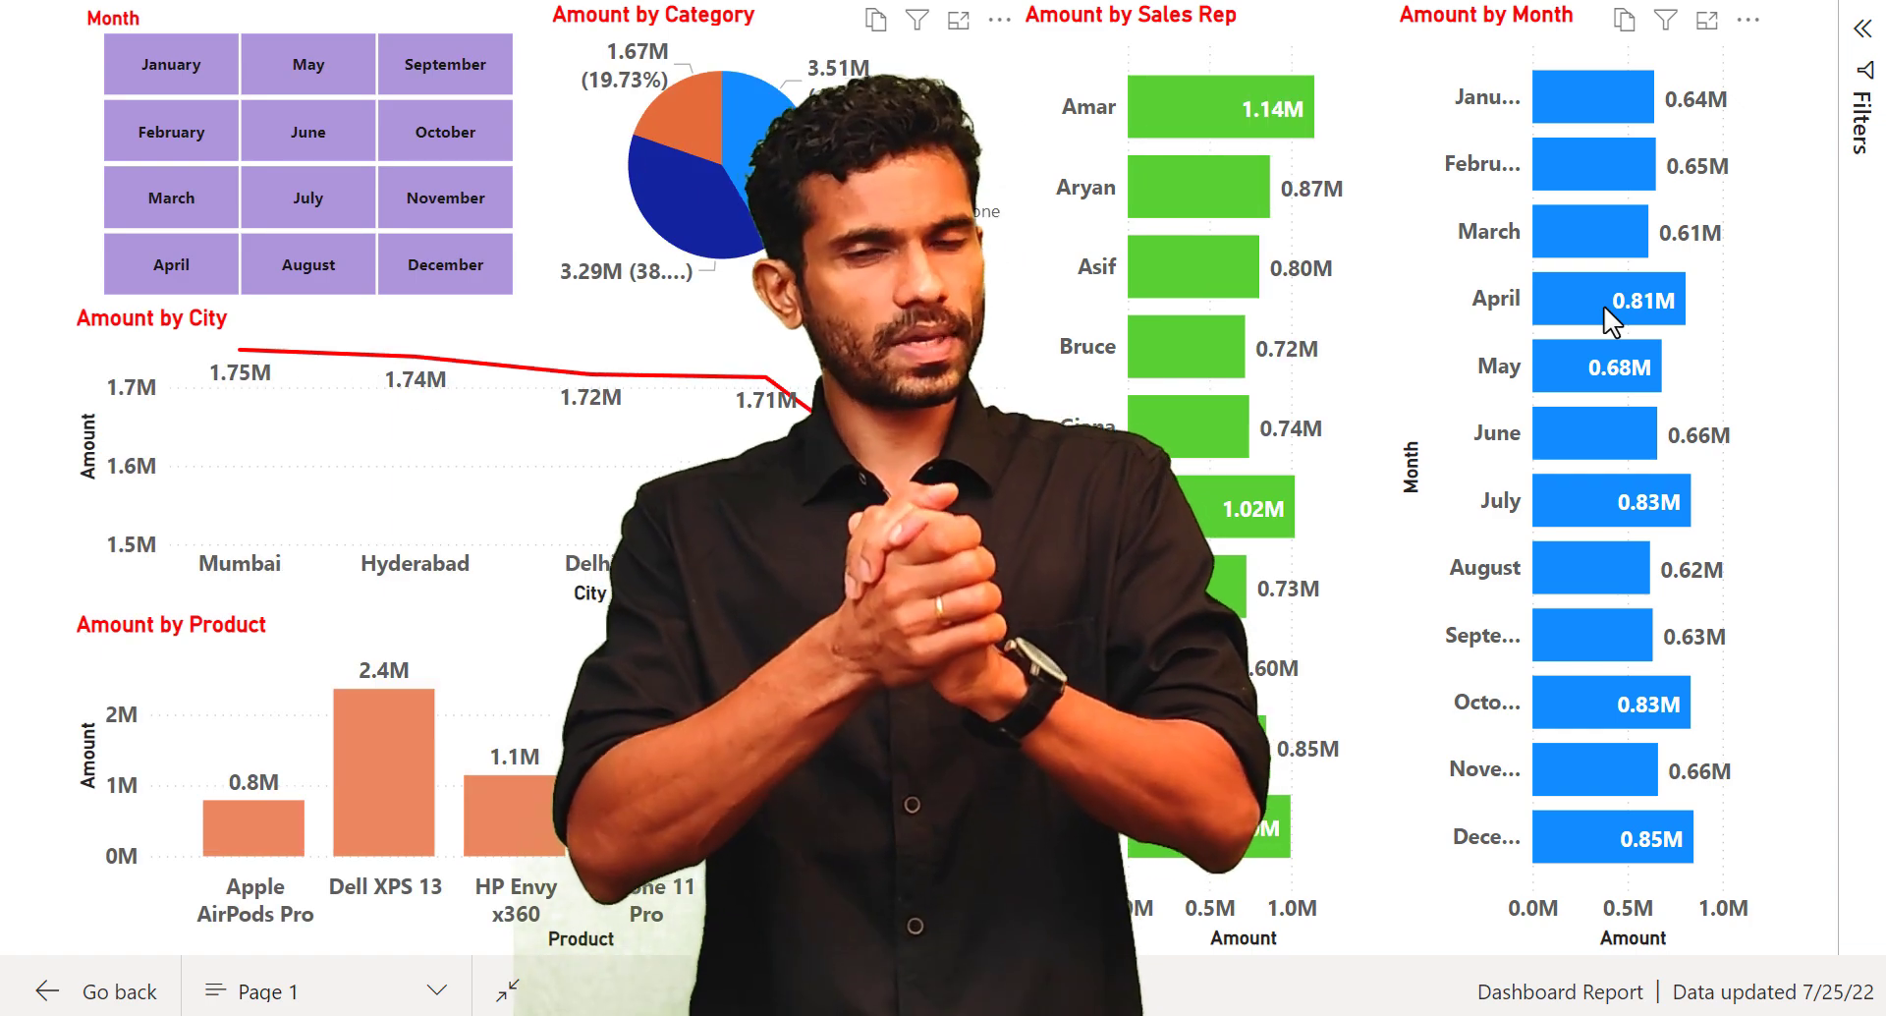
Slice every chart by June, December, then March plus February and May, and clear the slicer.
click(321, 139)
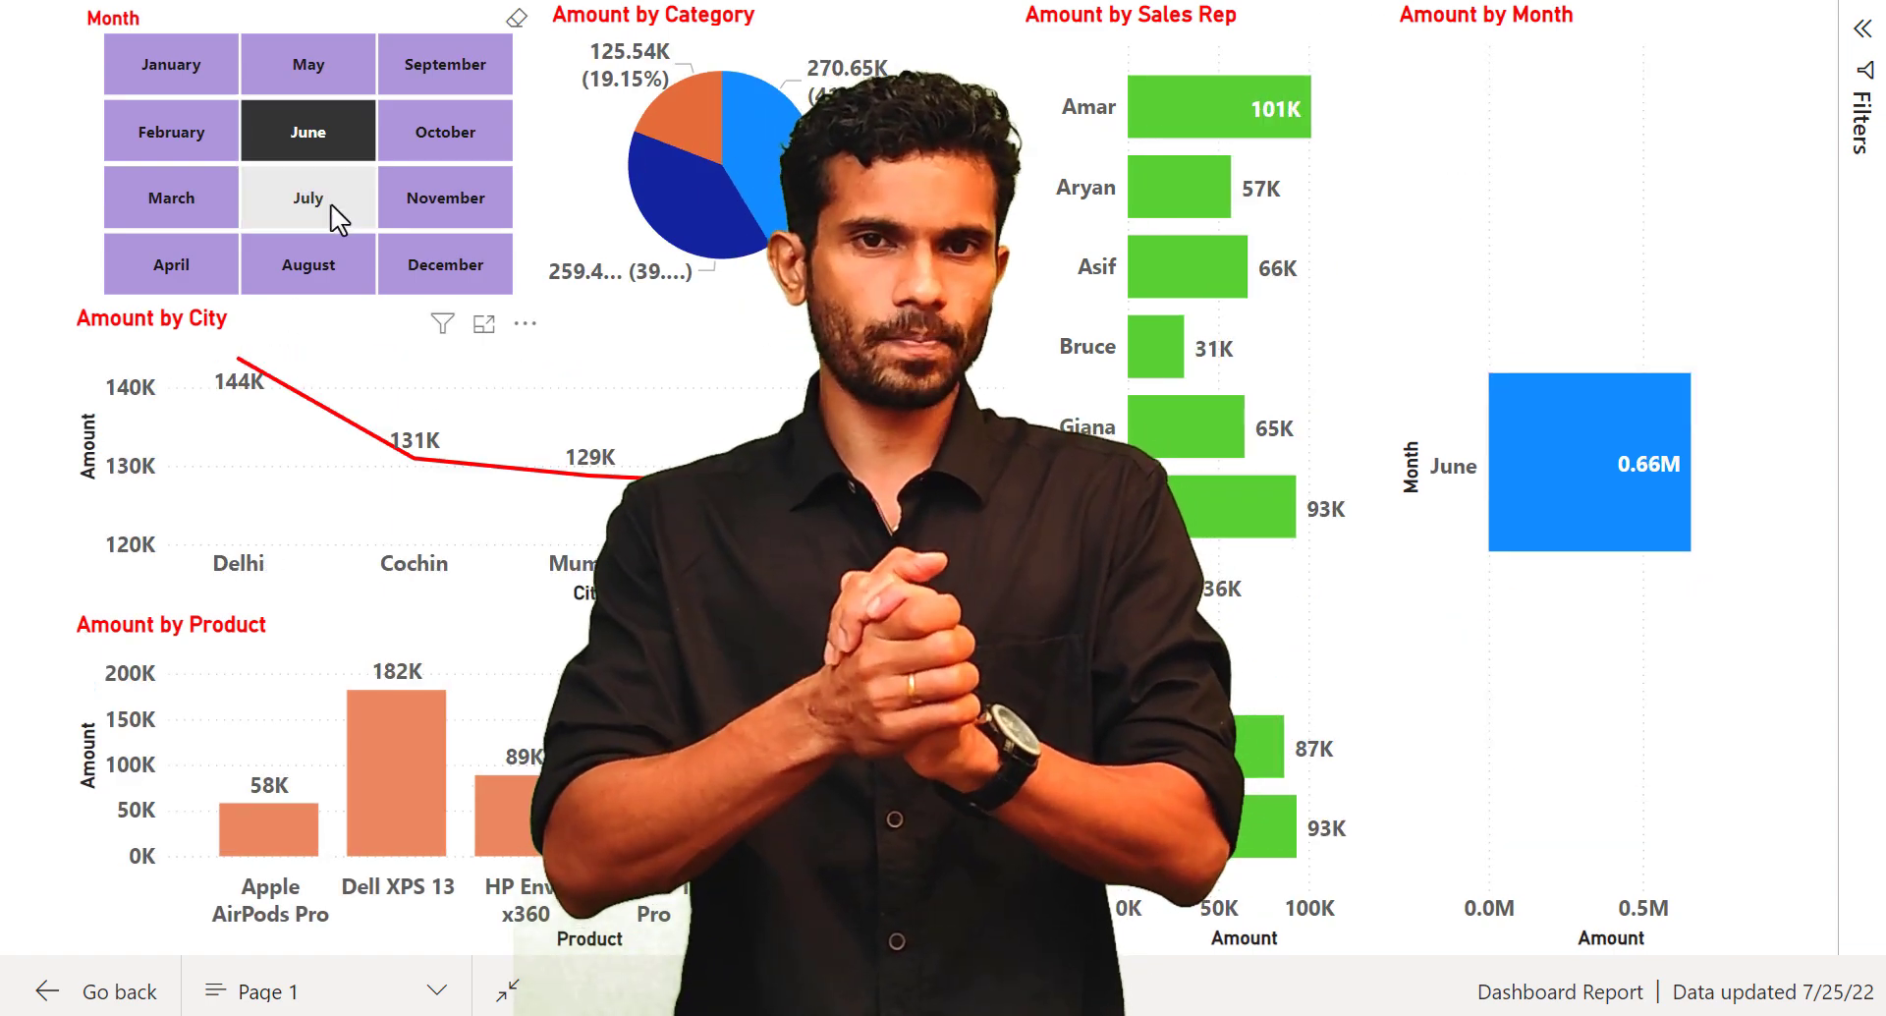
click(432, 268)
click(211, 199)
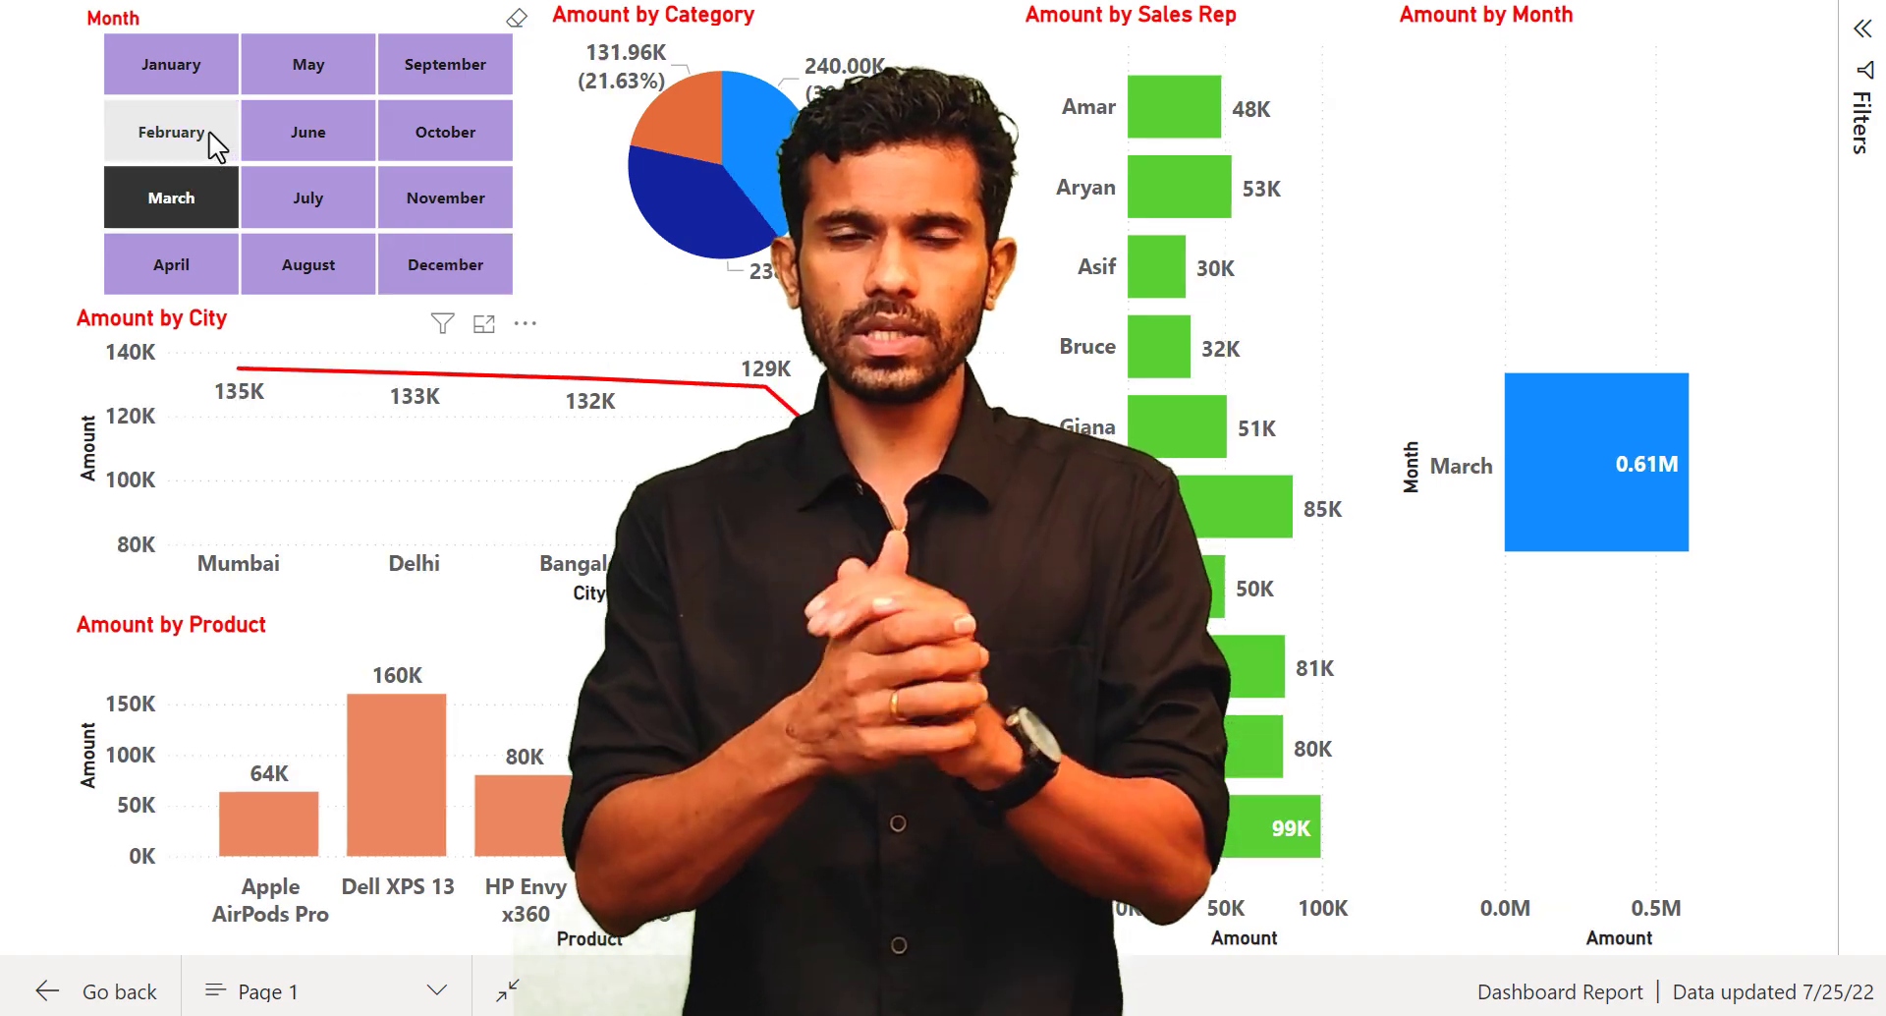
ctrl+click(157, 132)
ctrl+click(324, 68)
click(326, 74)
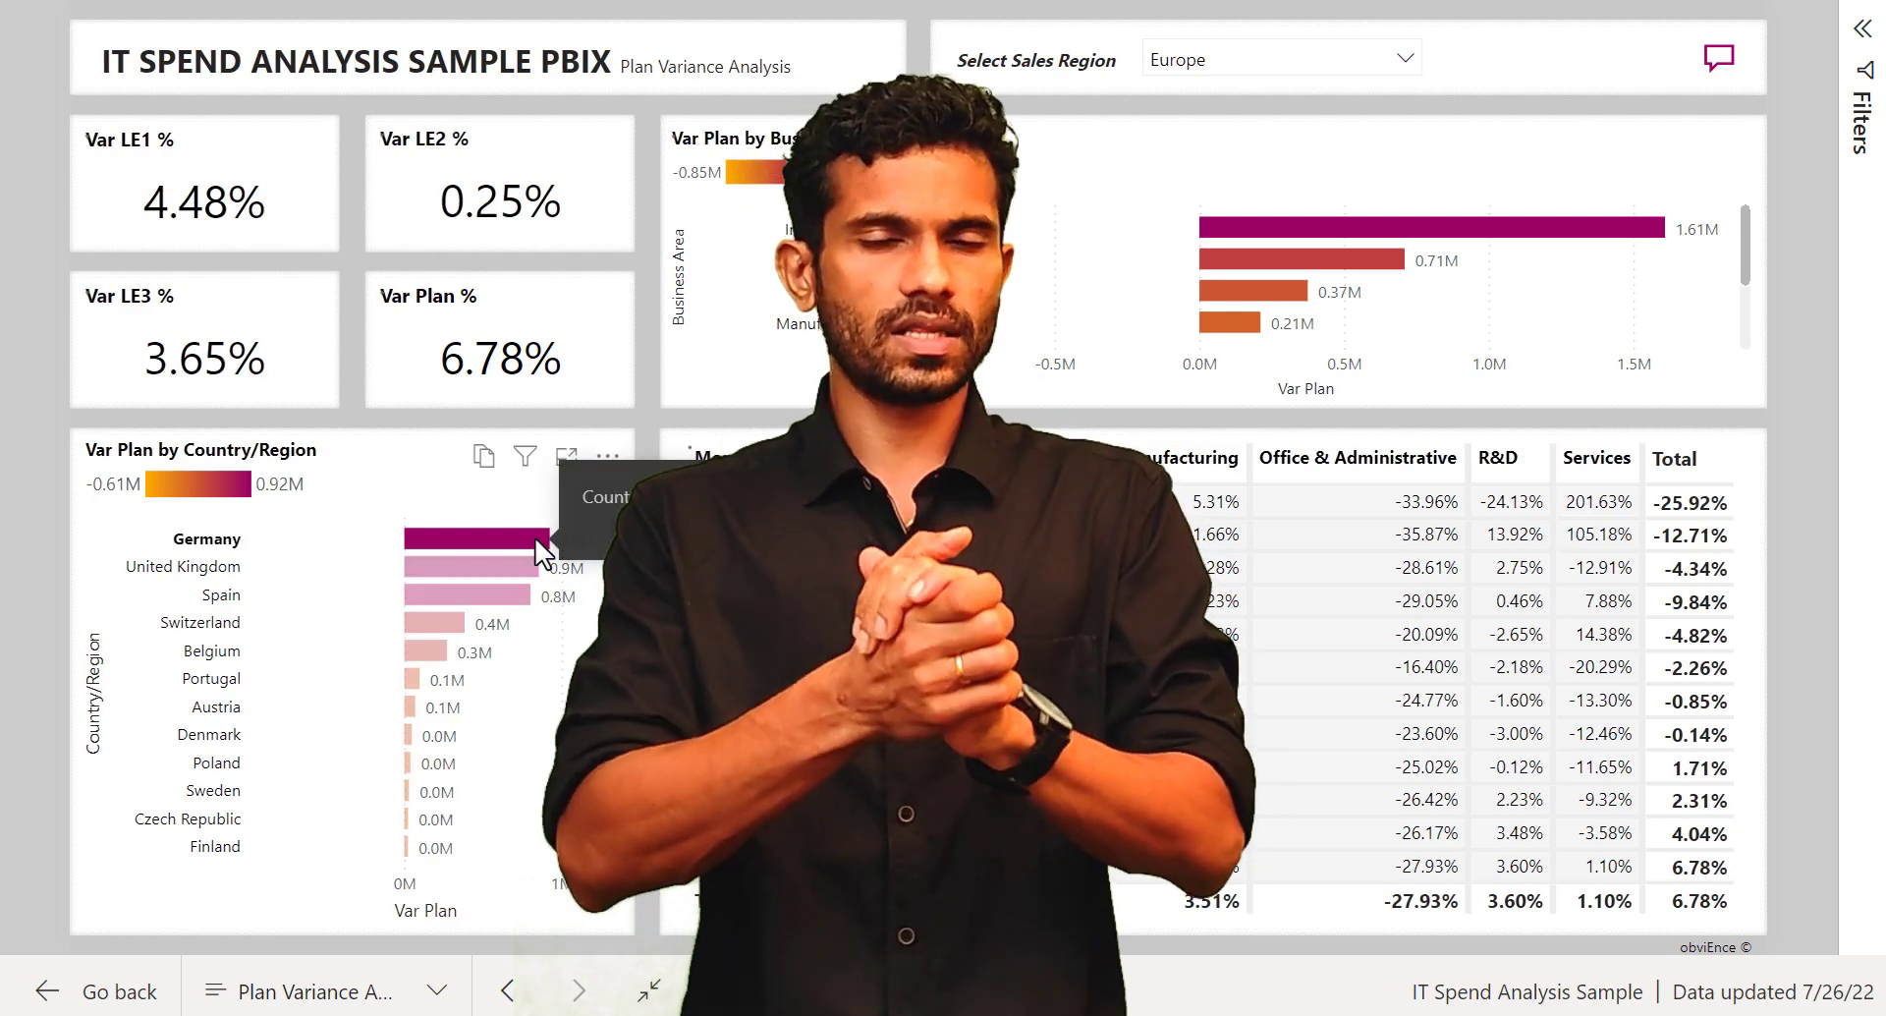
Cross-filter by Germany and United Kingdom, then by the 1.61M and 0.71M business areas, clearing each.
click(535, 536)
click(527, 558)
click(527, 558)
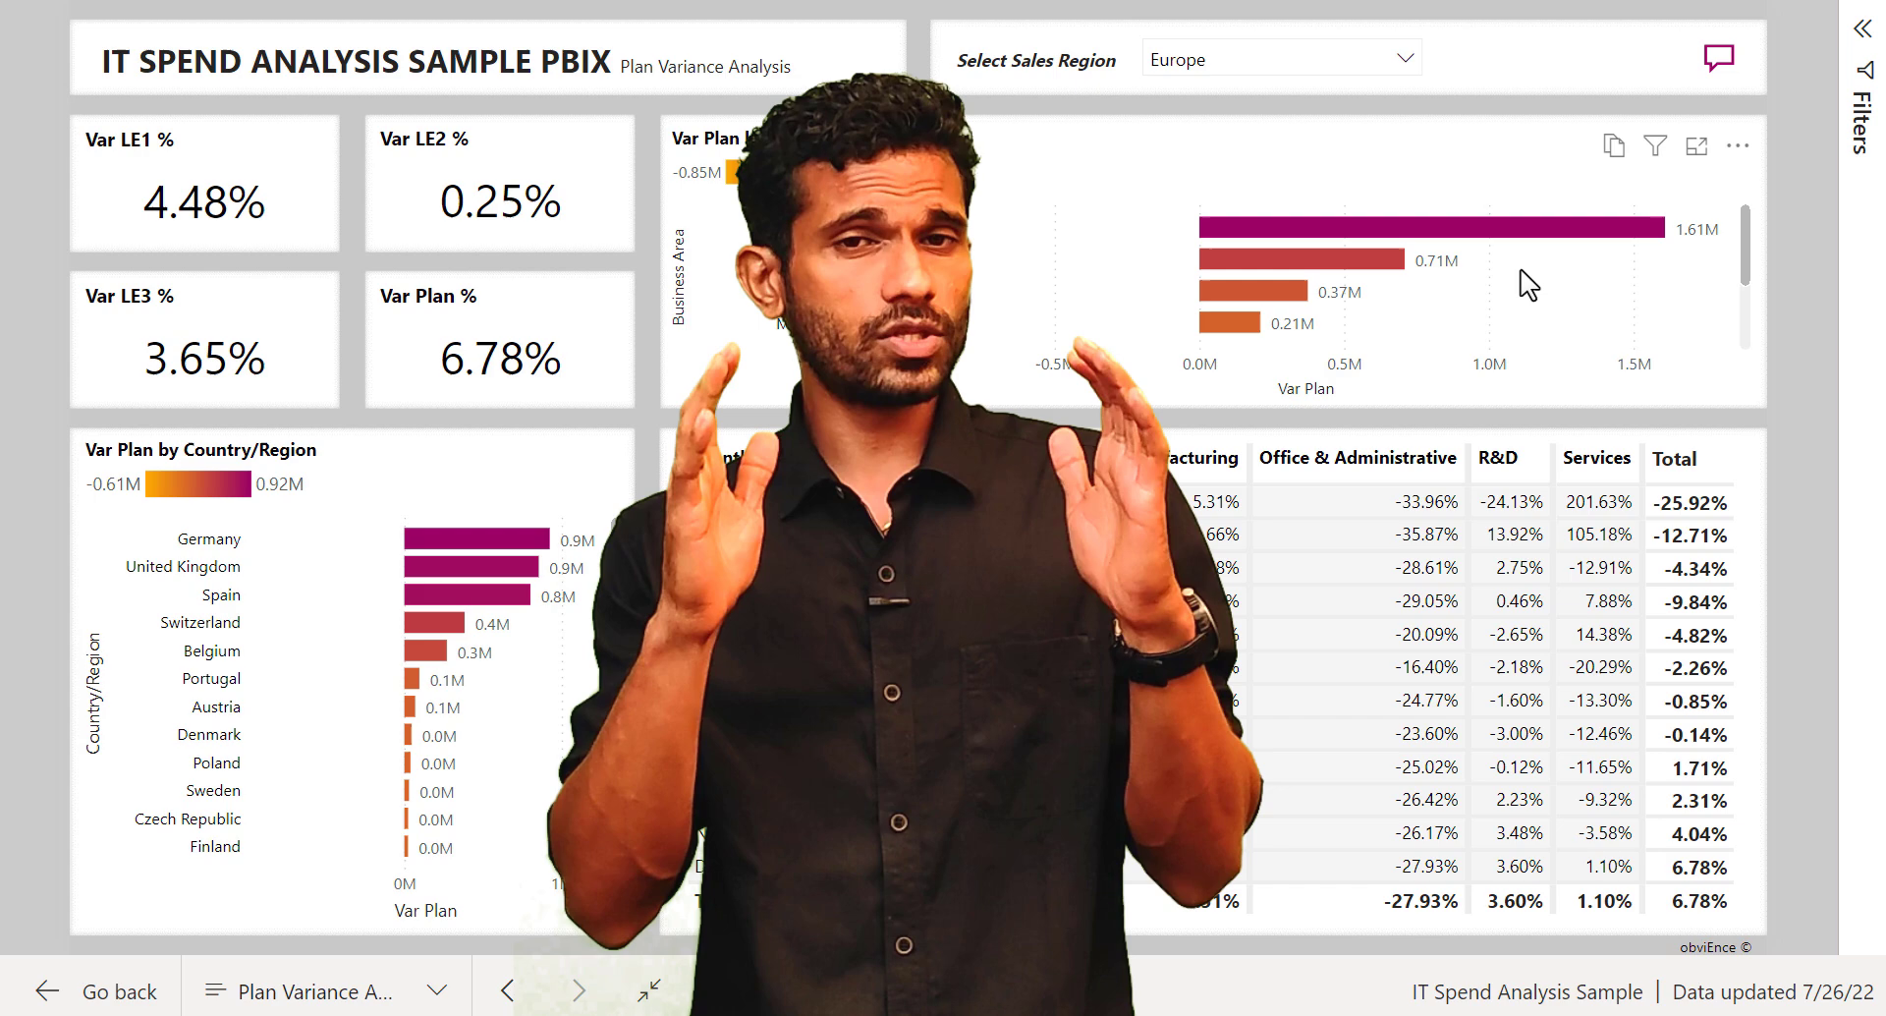
click(1549, 230)
click(1357, 249)
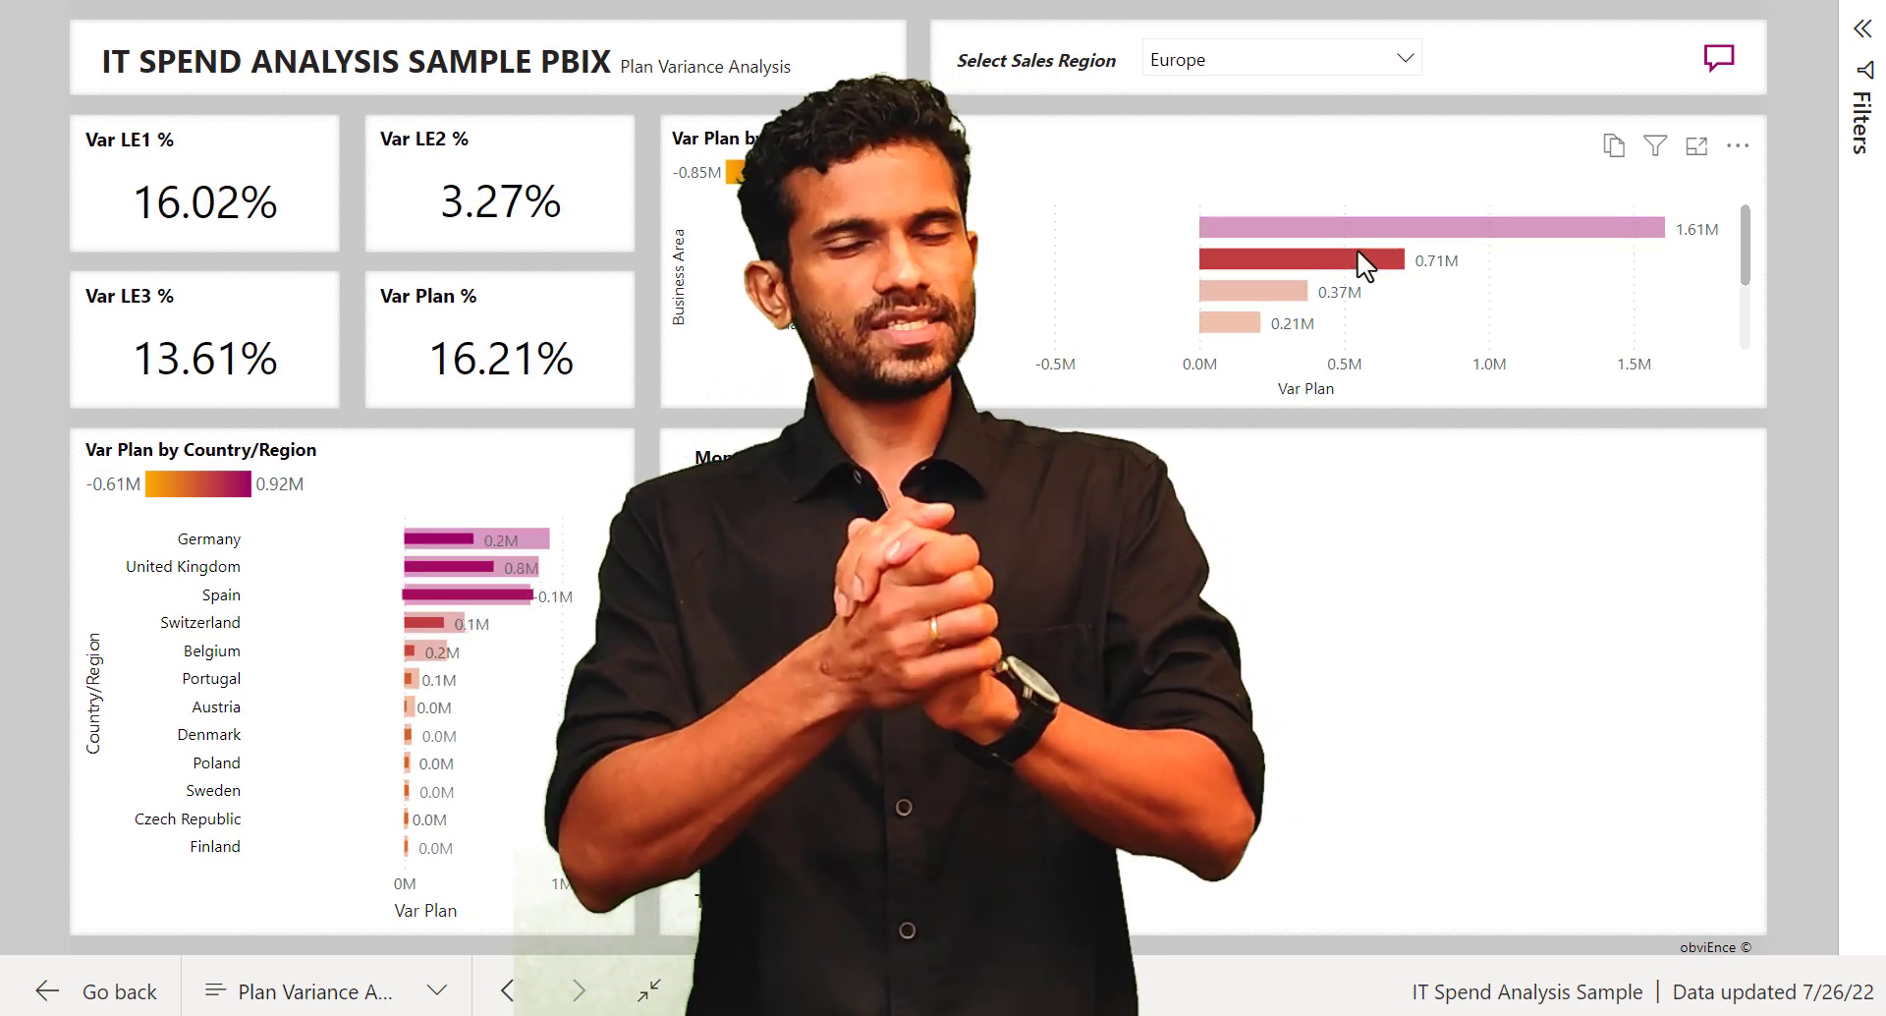
click(727, 393)
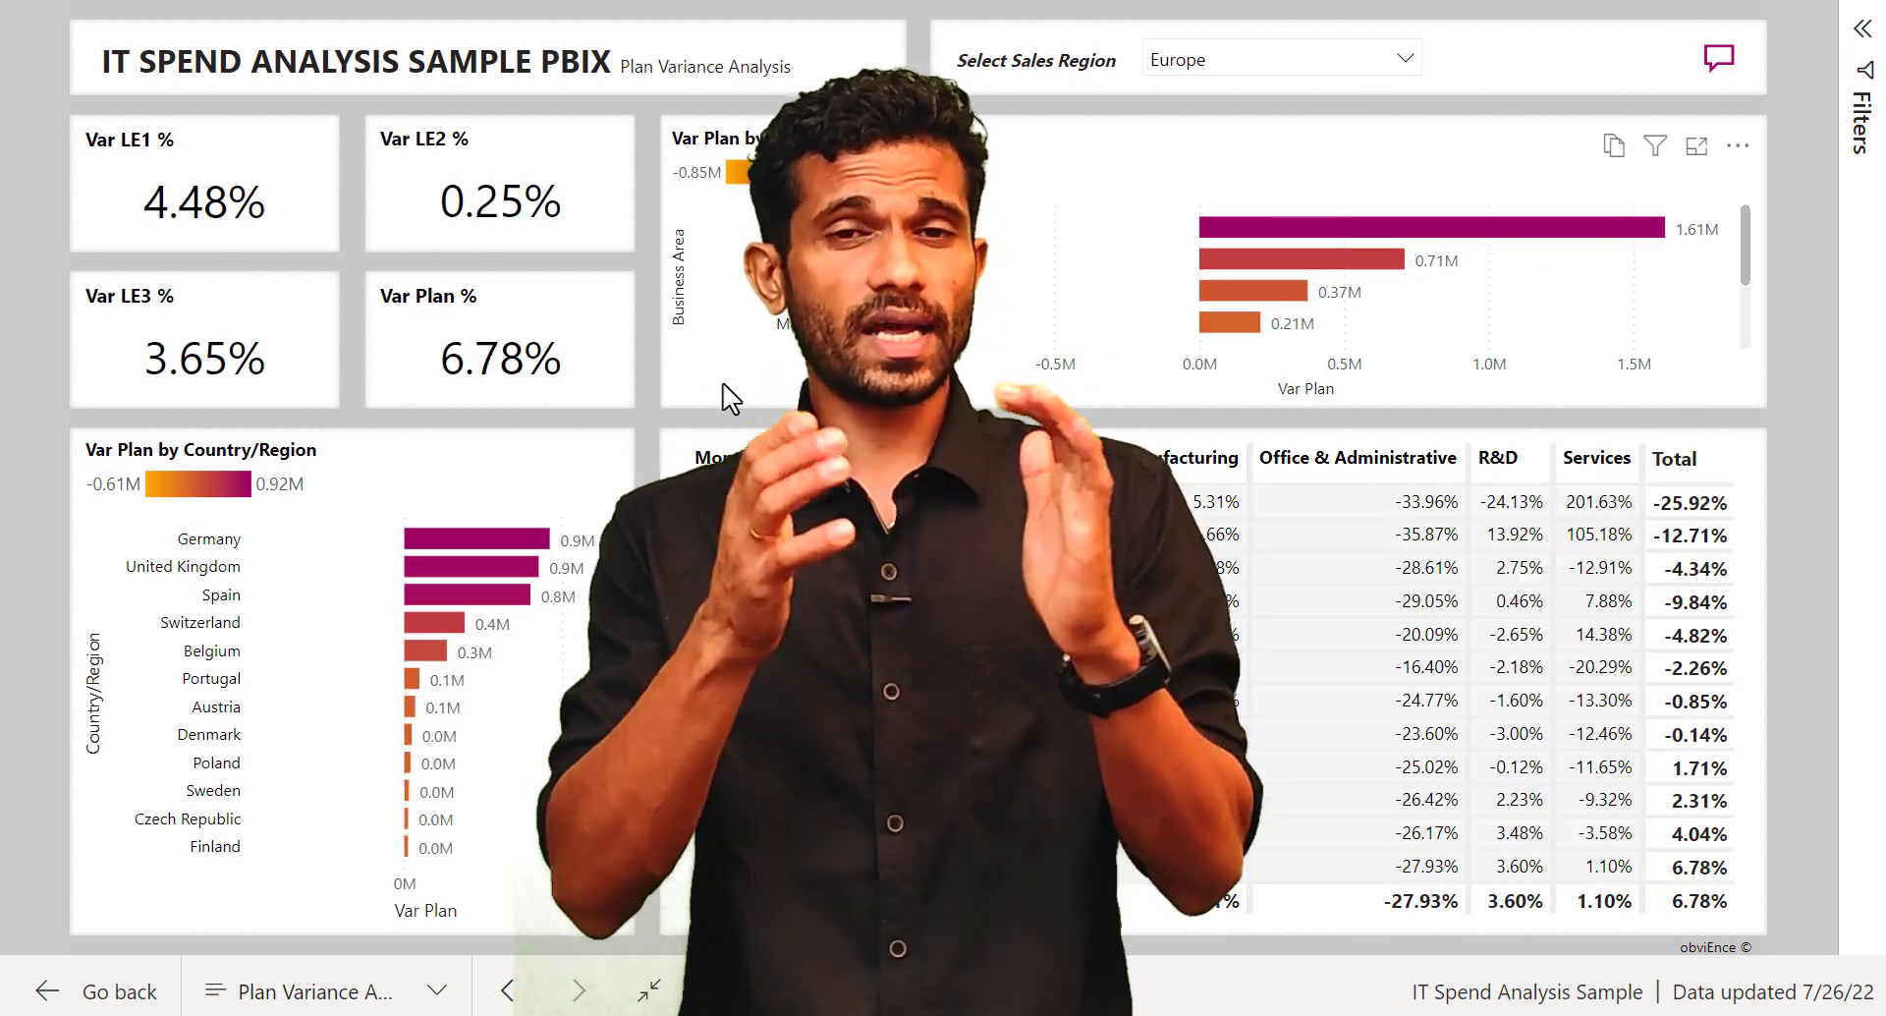
Set Select Sales Region to Aus and NZ, Europe, Latin America, and finally USA.
click(1406, 63)
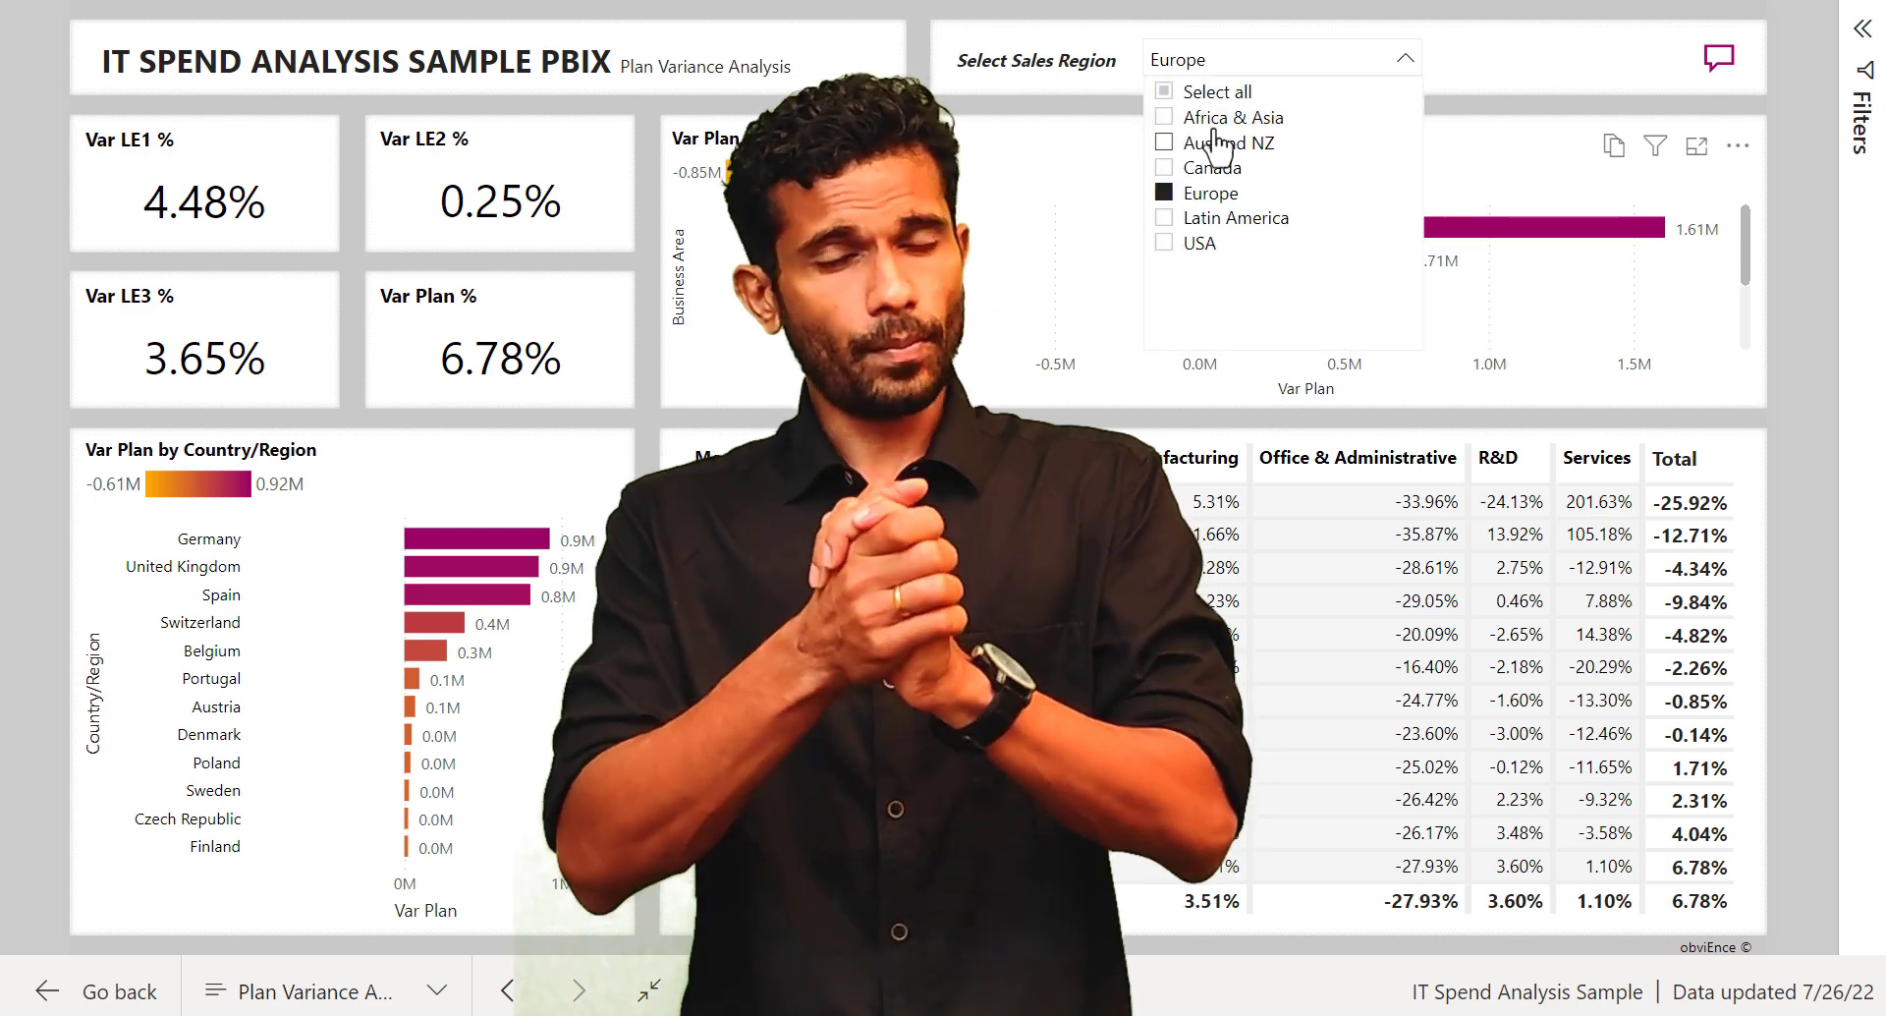
click(1165, 143)
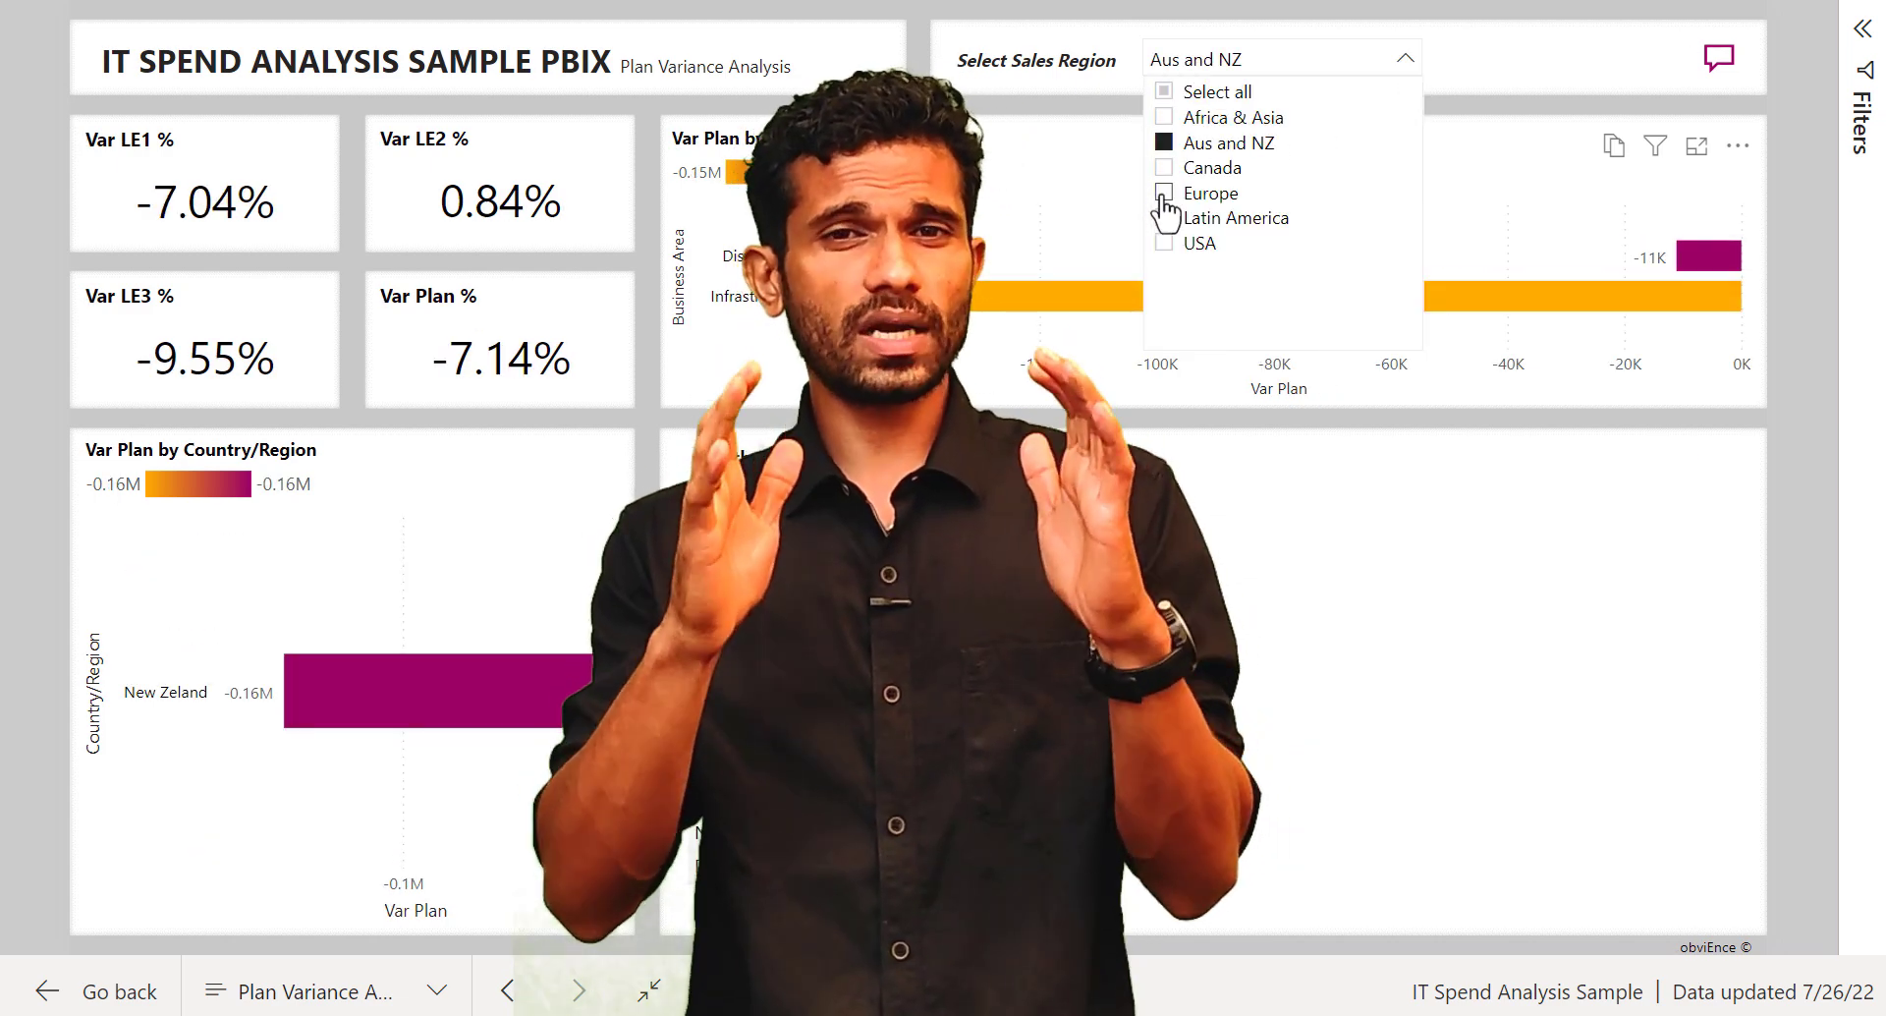
click(1163, 193)
click(1163, 220)
click(1165, 243)
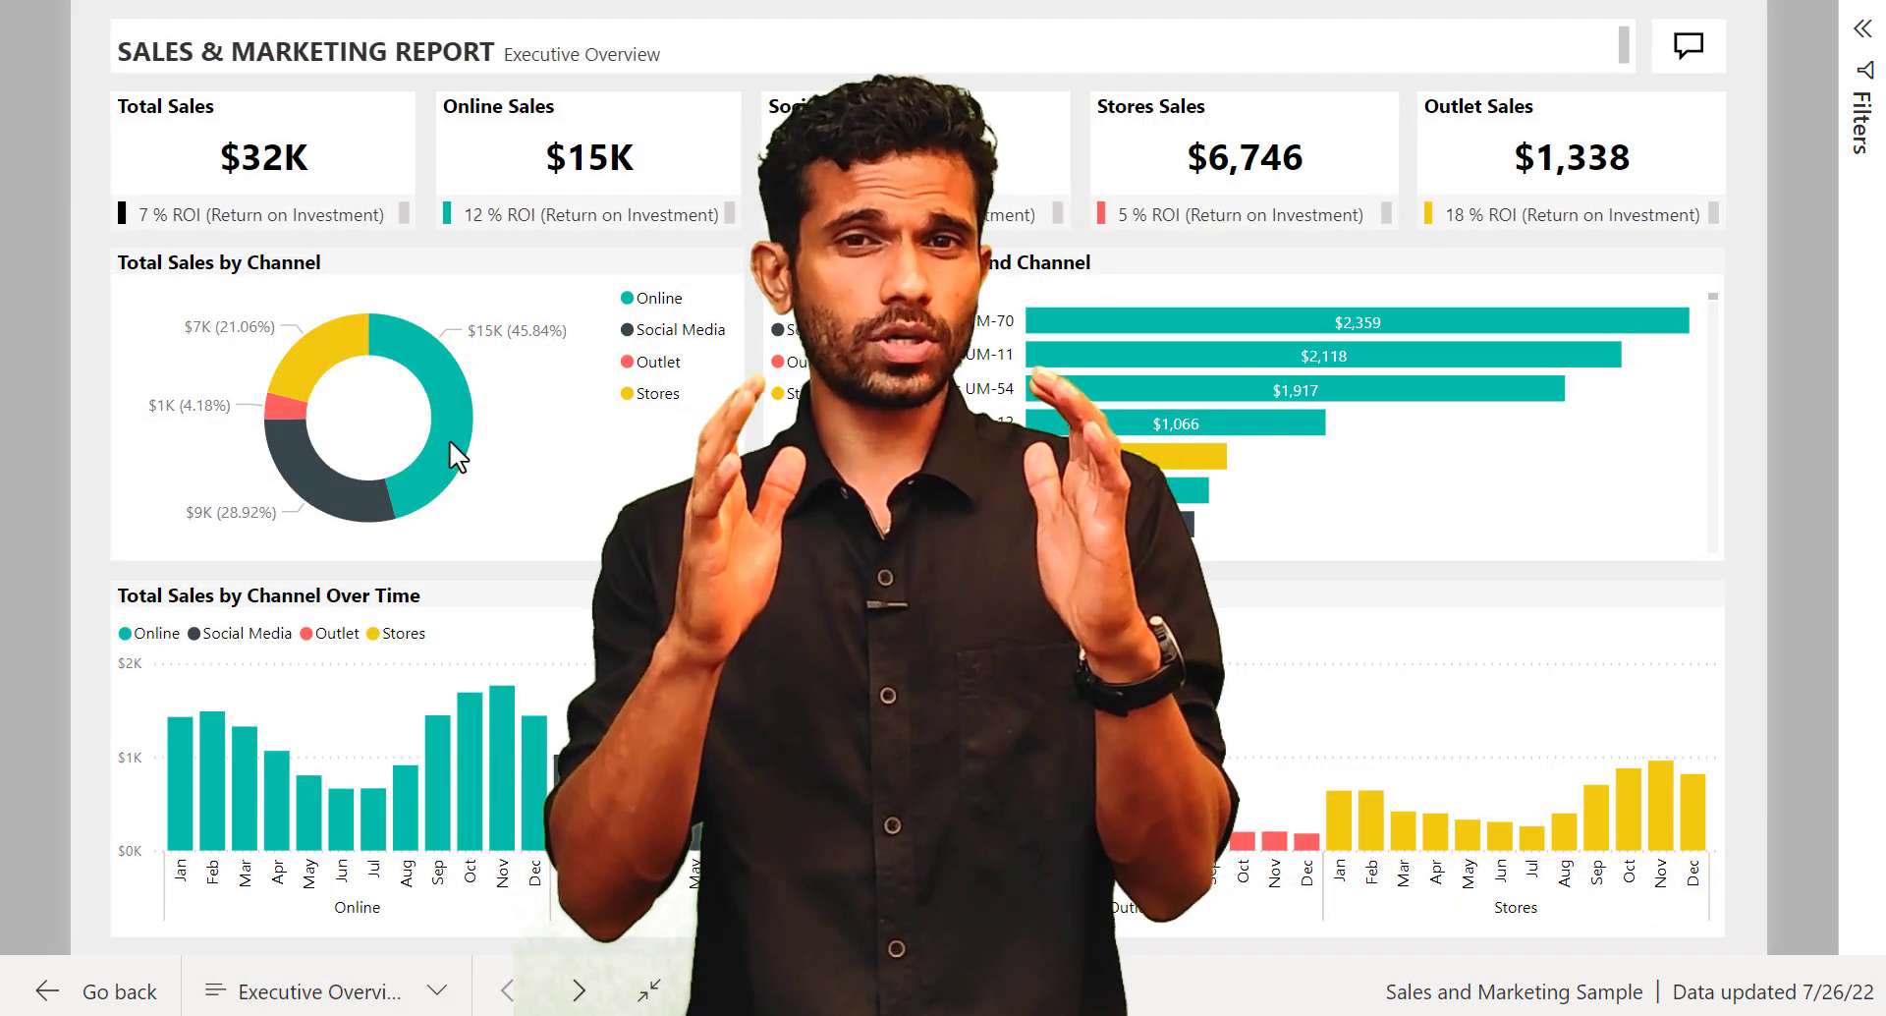
Cross-filter by Online, Social Media and Stores channels and the $1,917 product, clearing each filter.
click(450, 439)
click(364, 486)
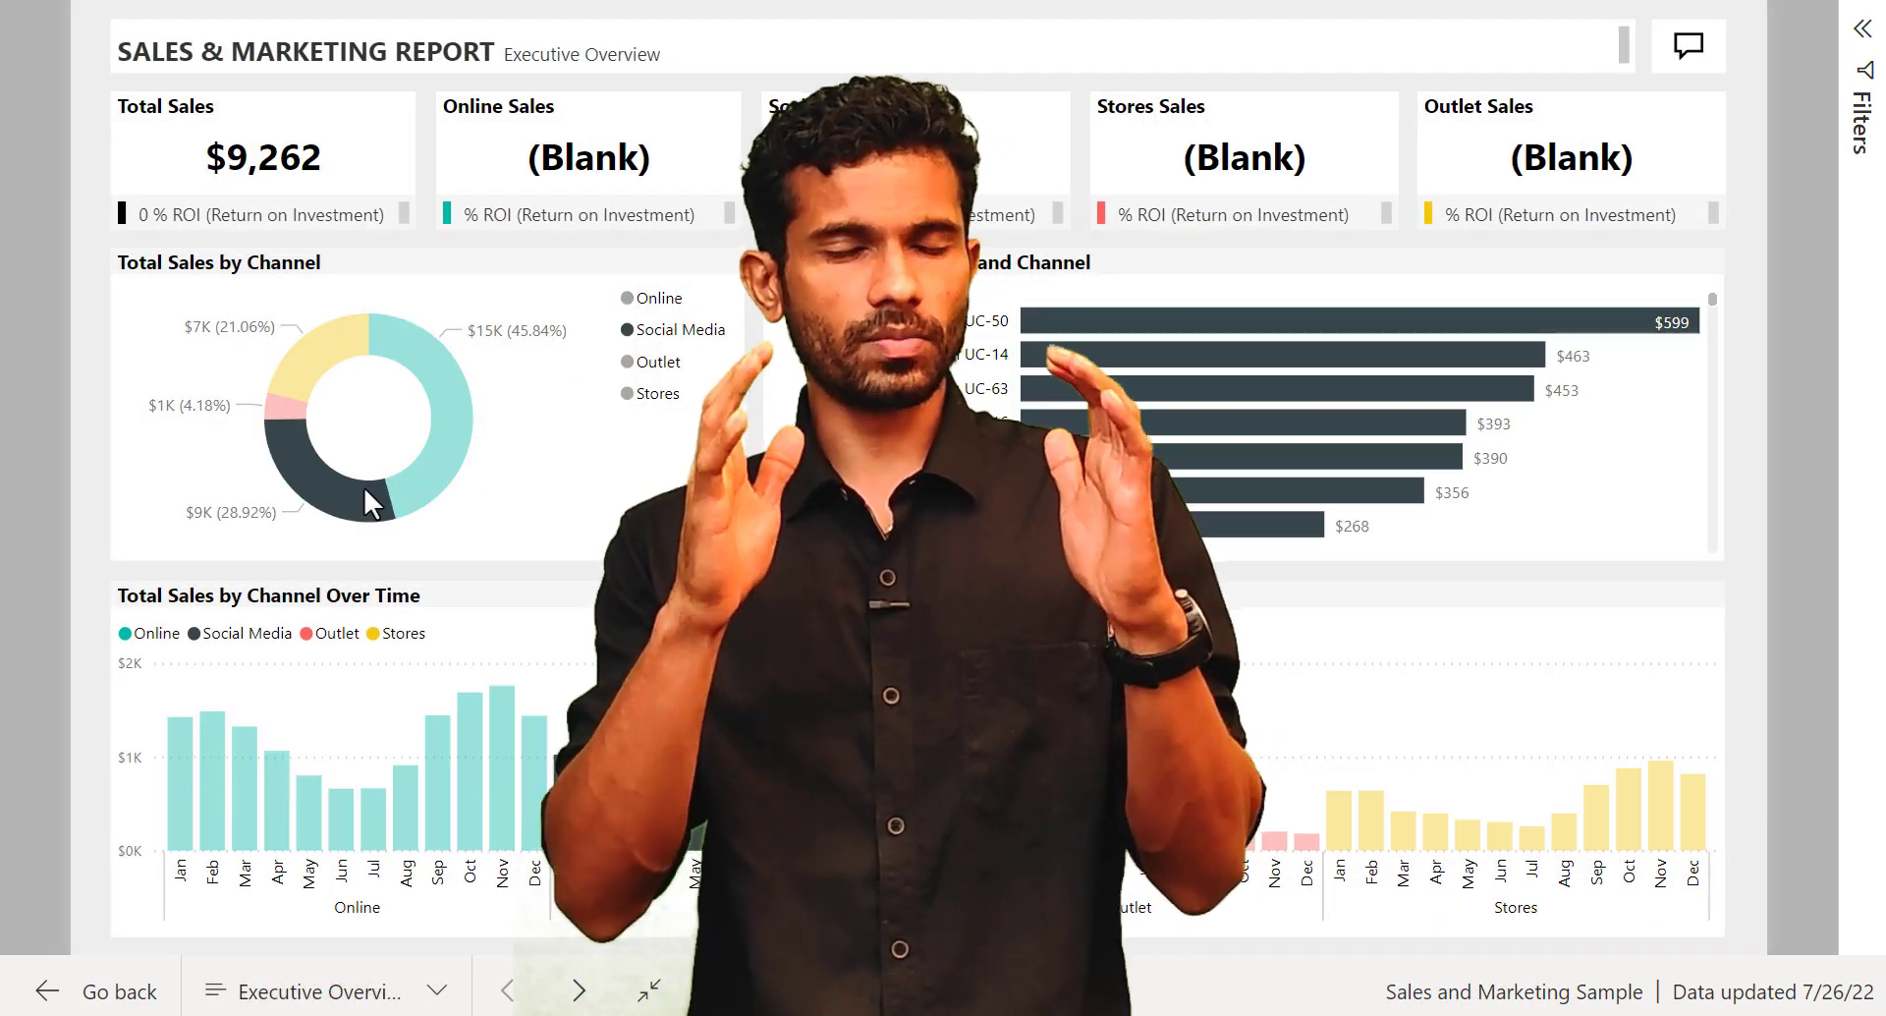
click(342, 360)
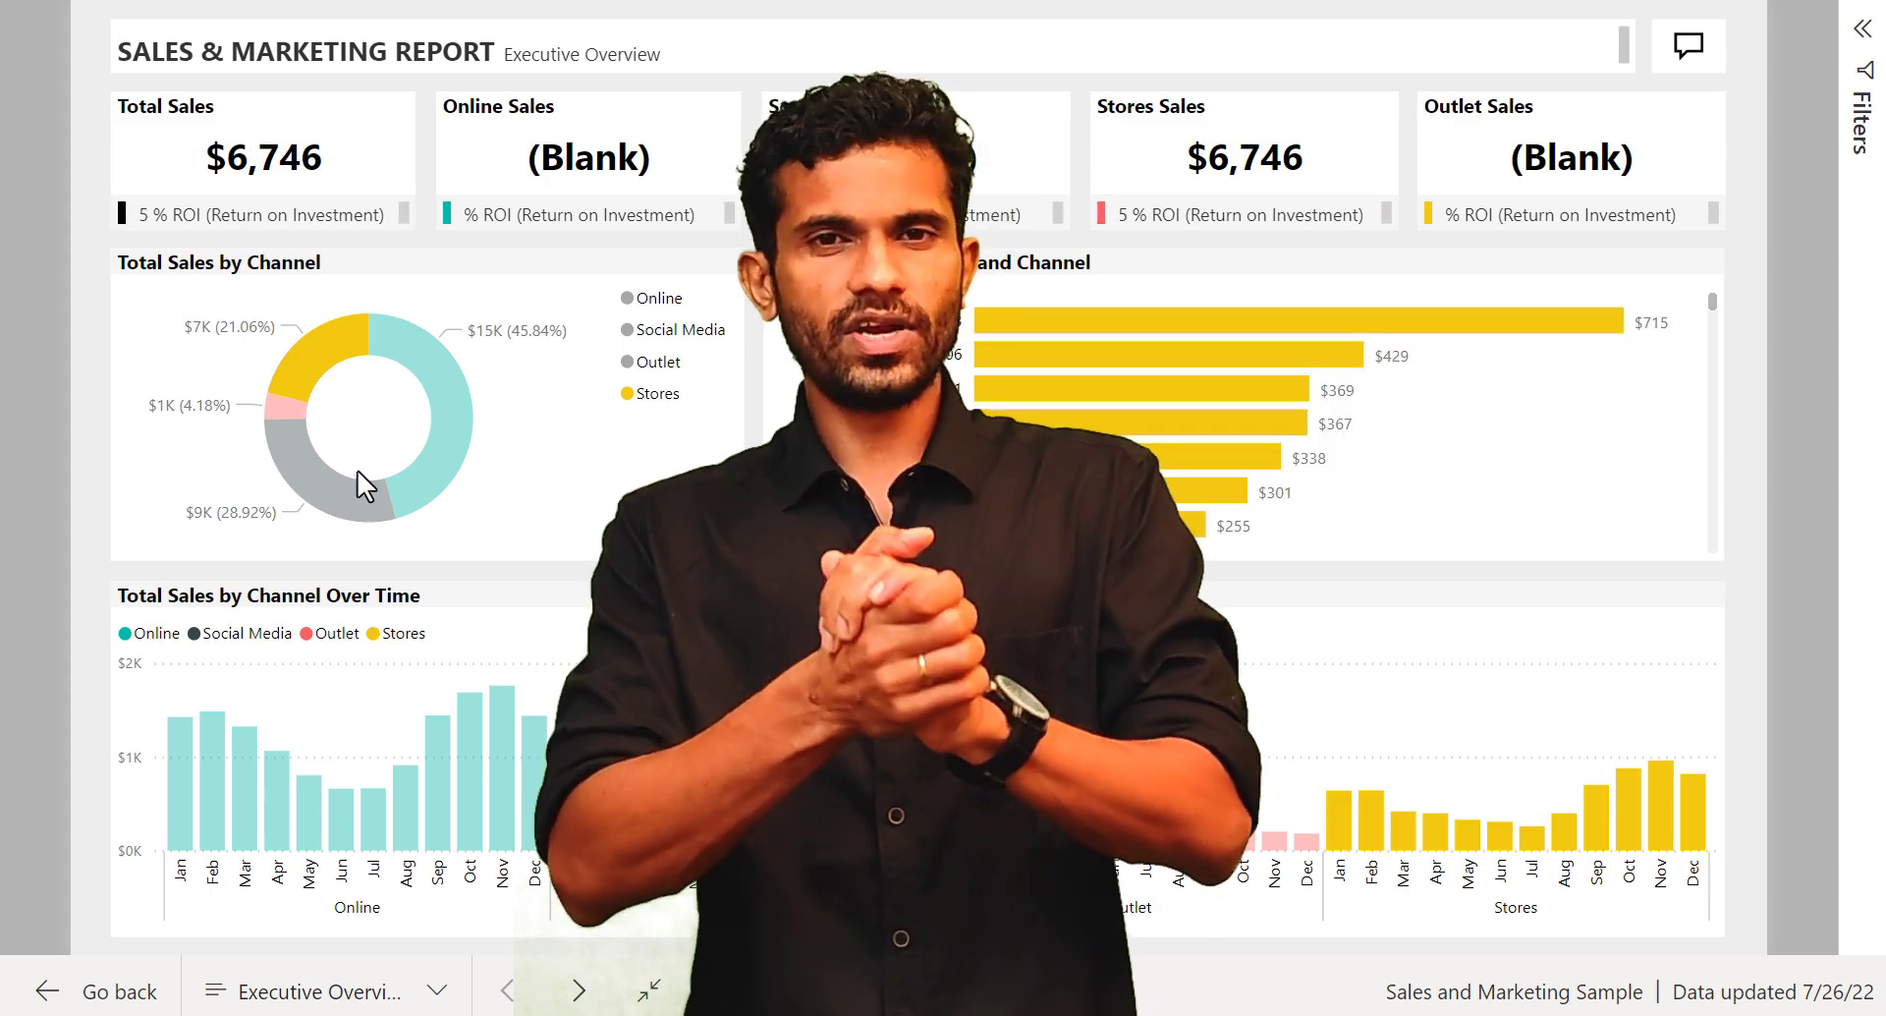
click(356, 497)
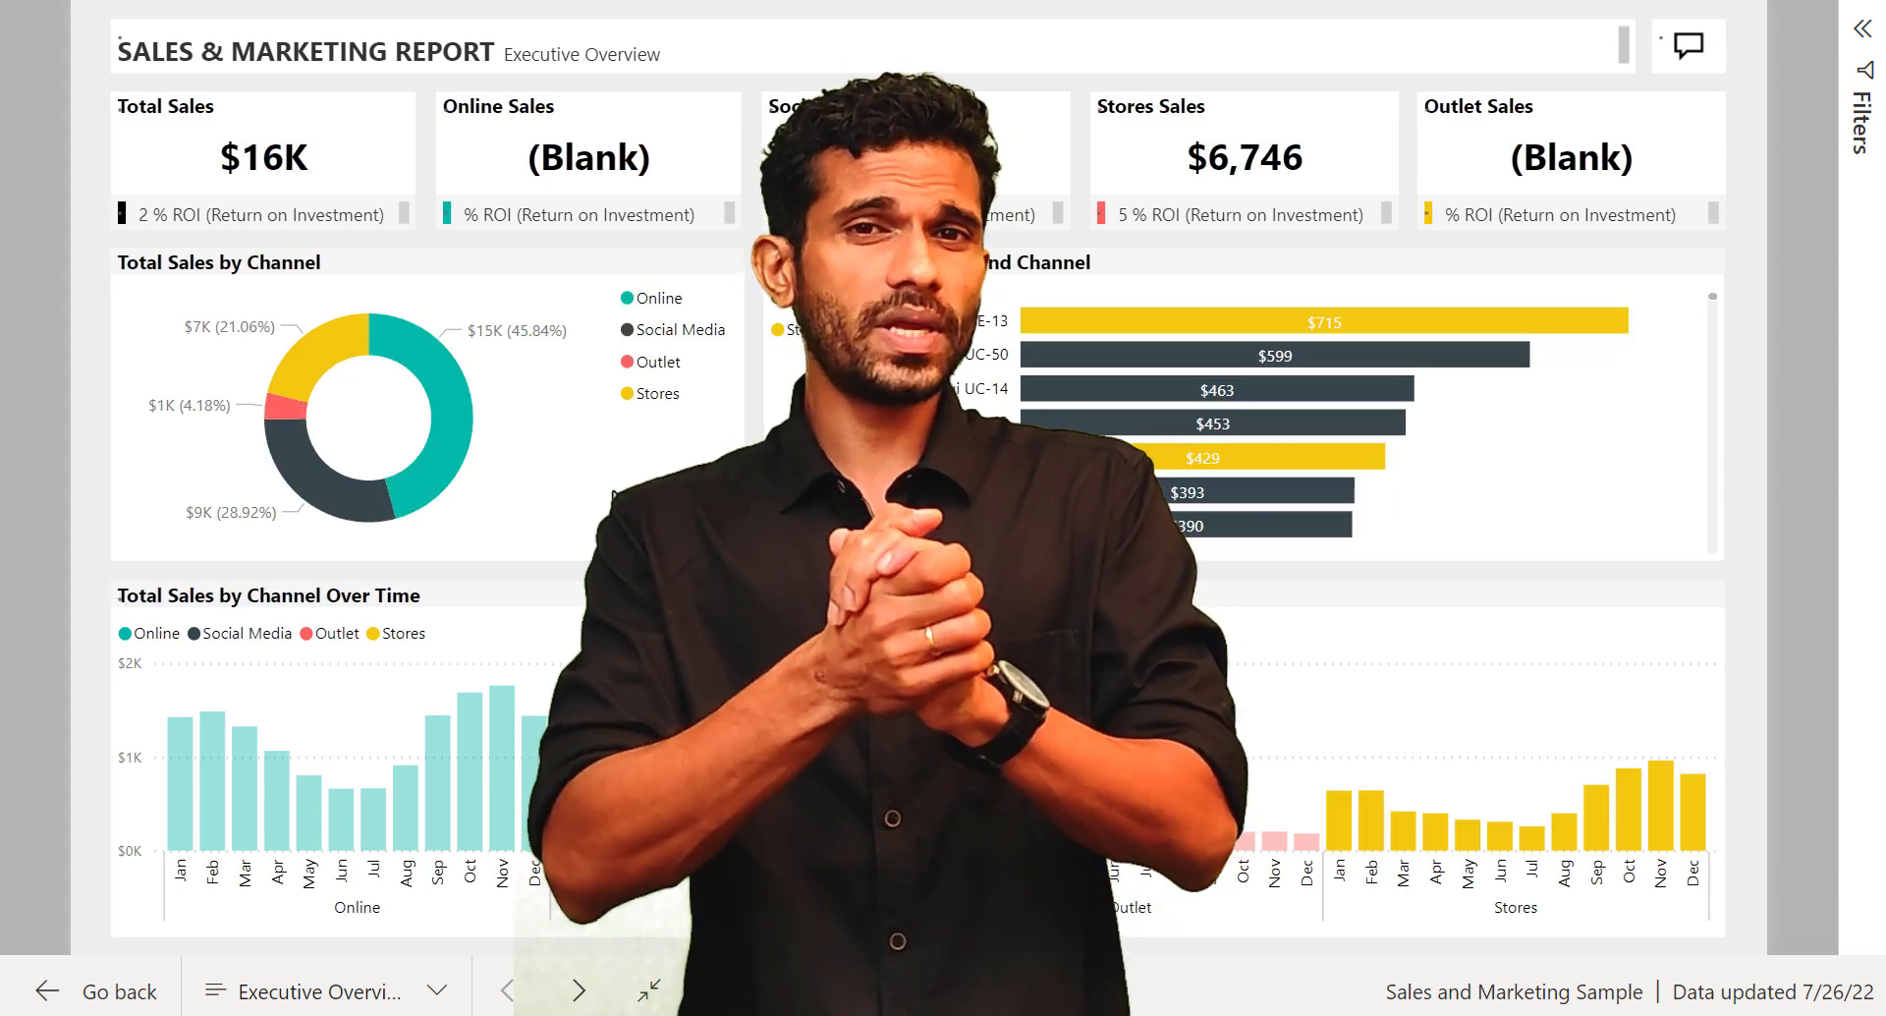
click(1454, 395)
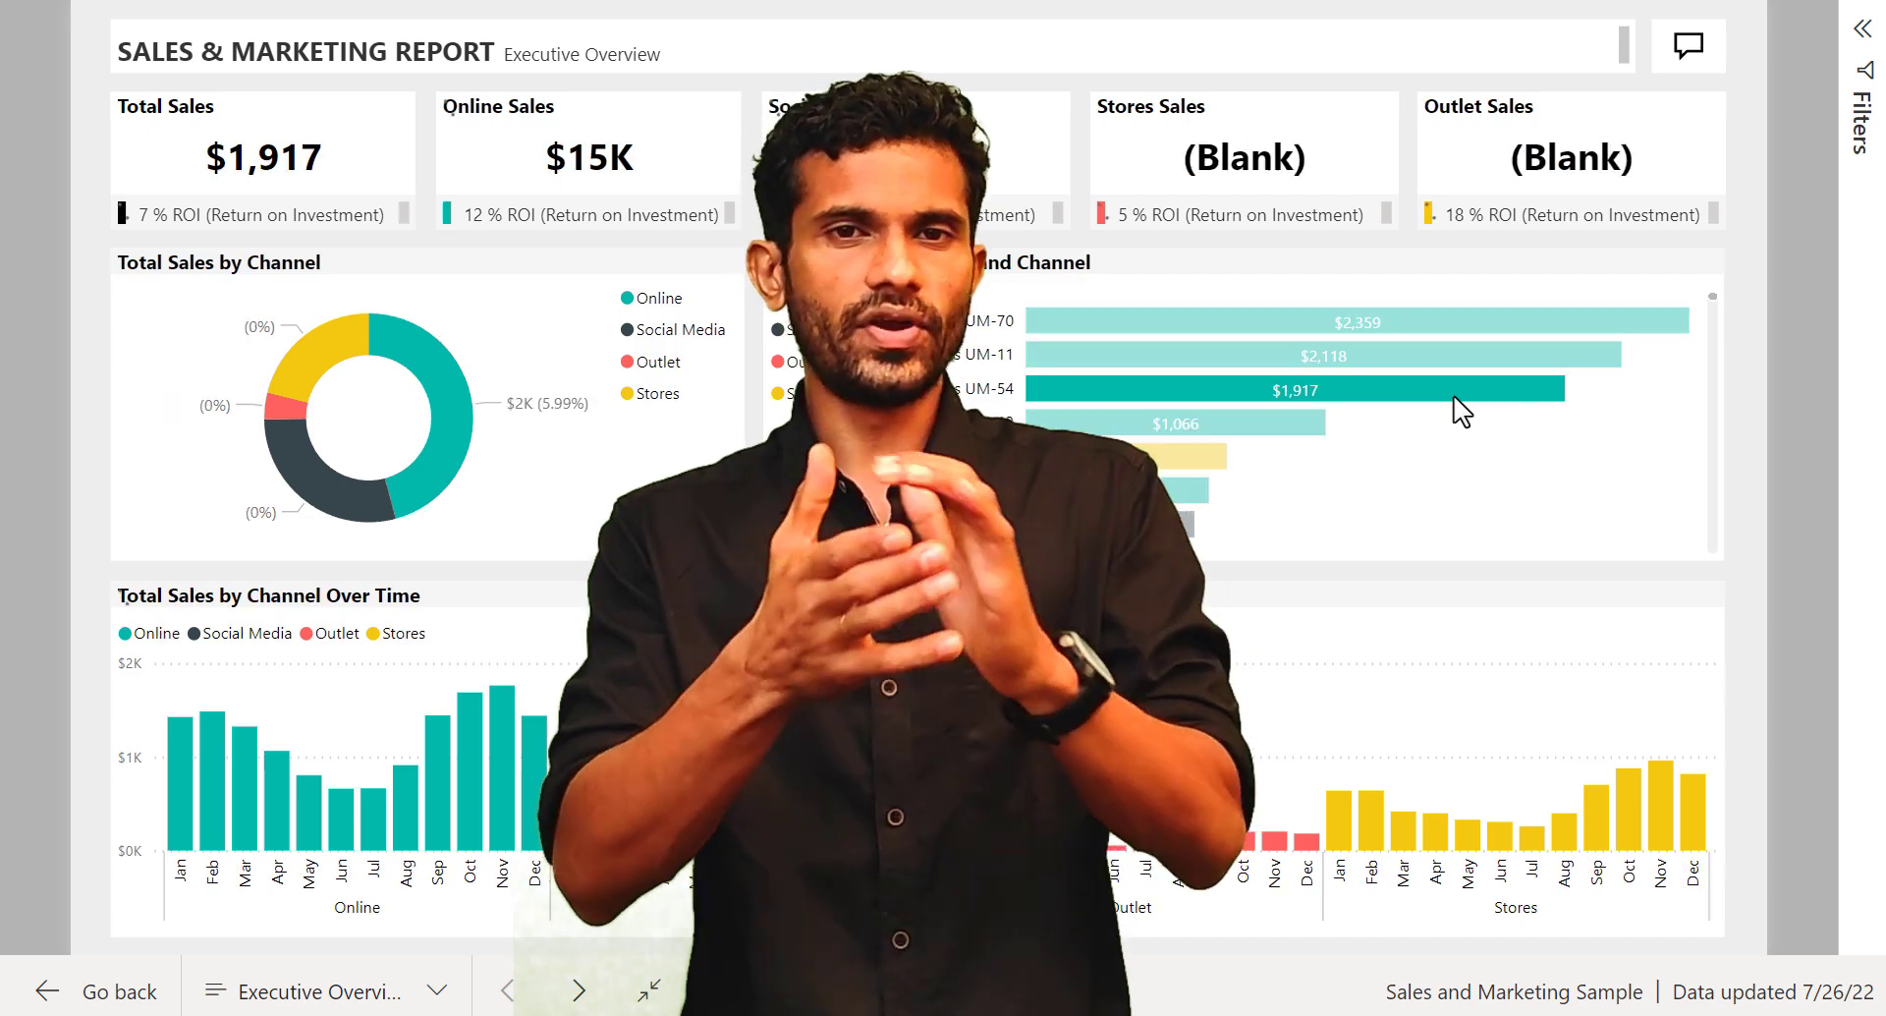
click(1431, 509)
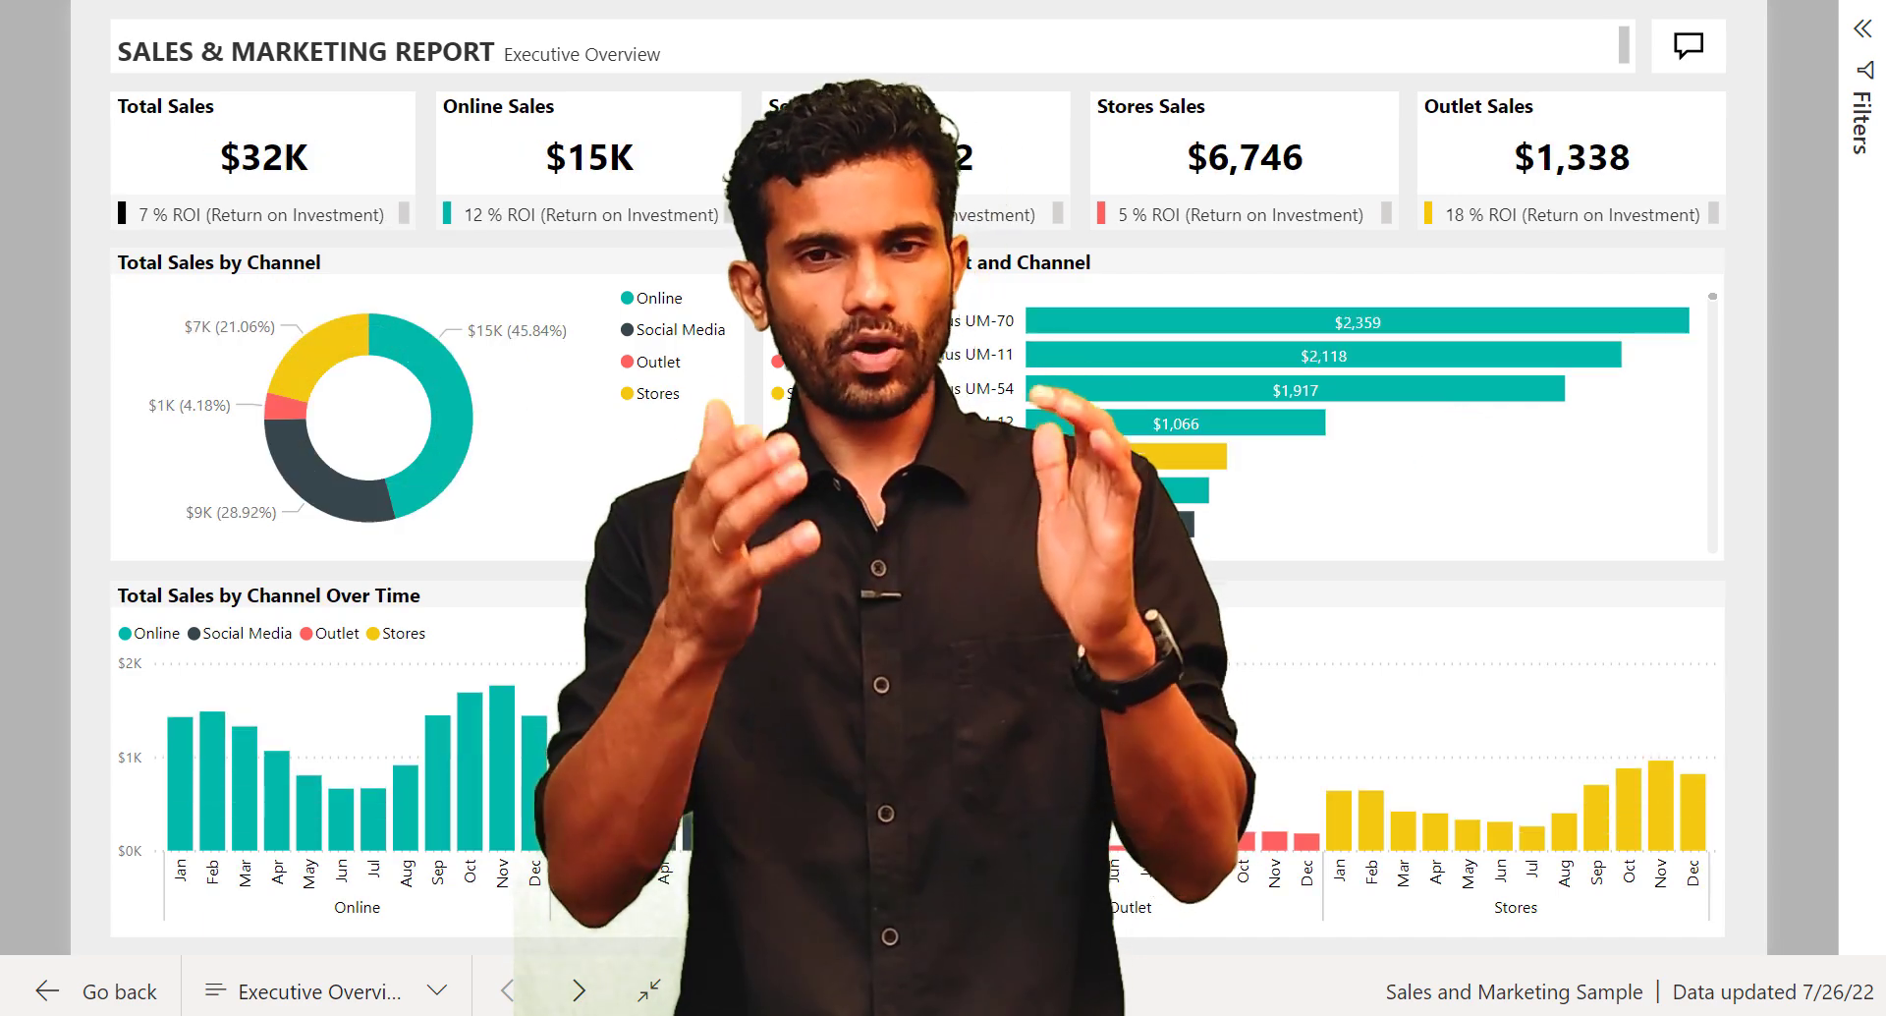
Go to the Return on Investment page and slice it by Social Media, Store Sales, then Outlet Sales.
click(440, 991)
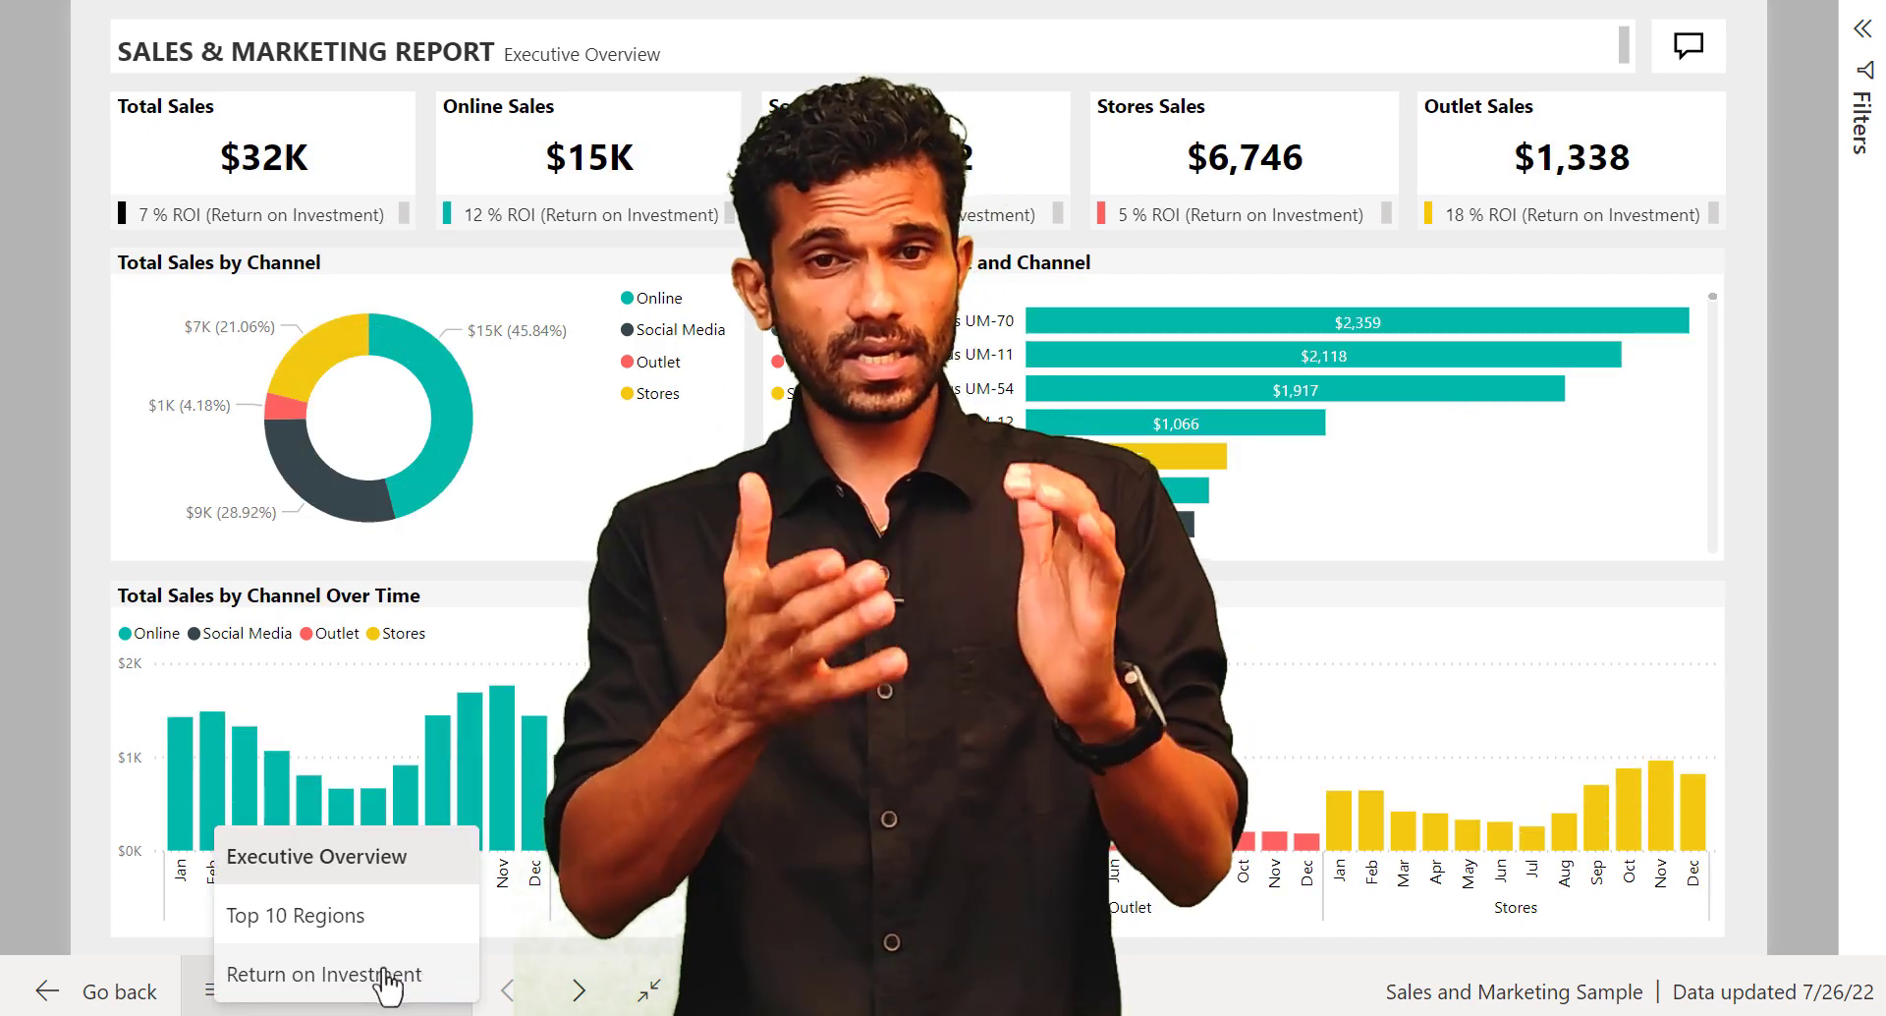
click(388, 975)
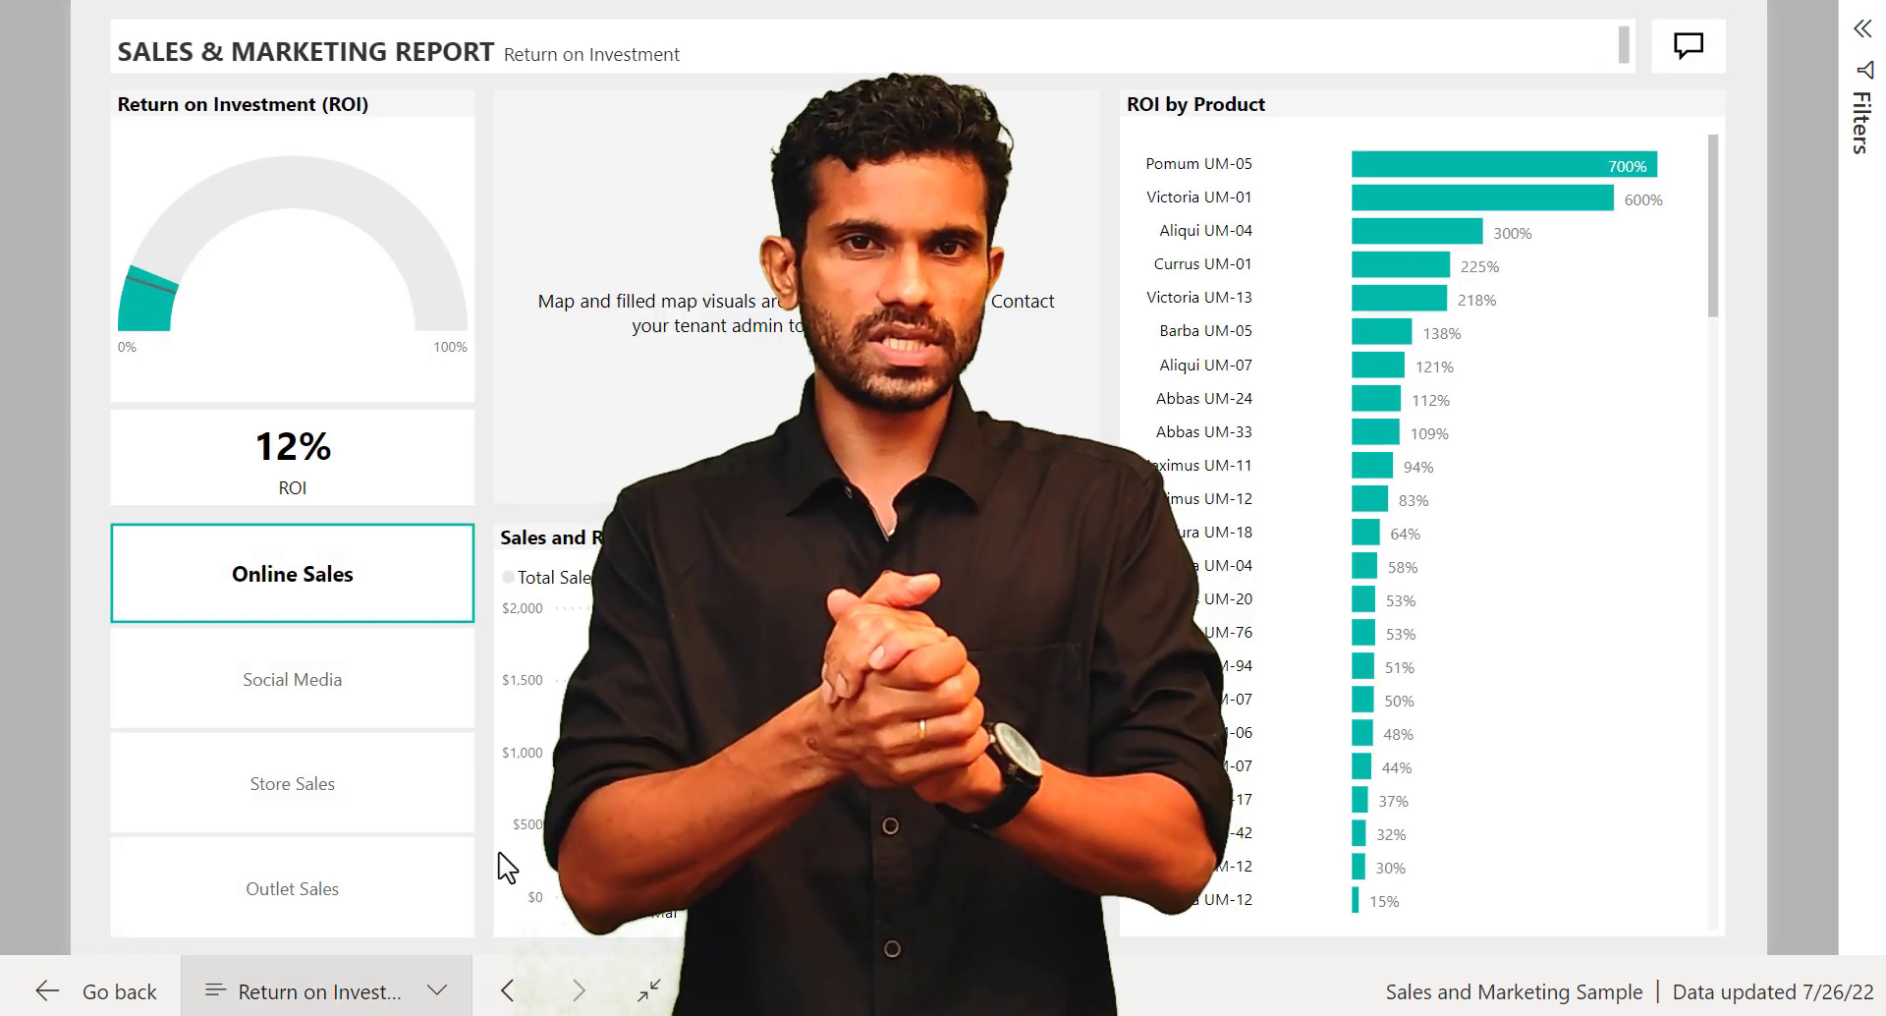
click(339, 715)
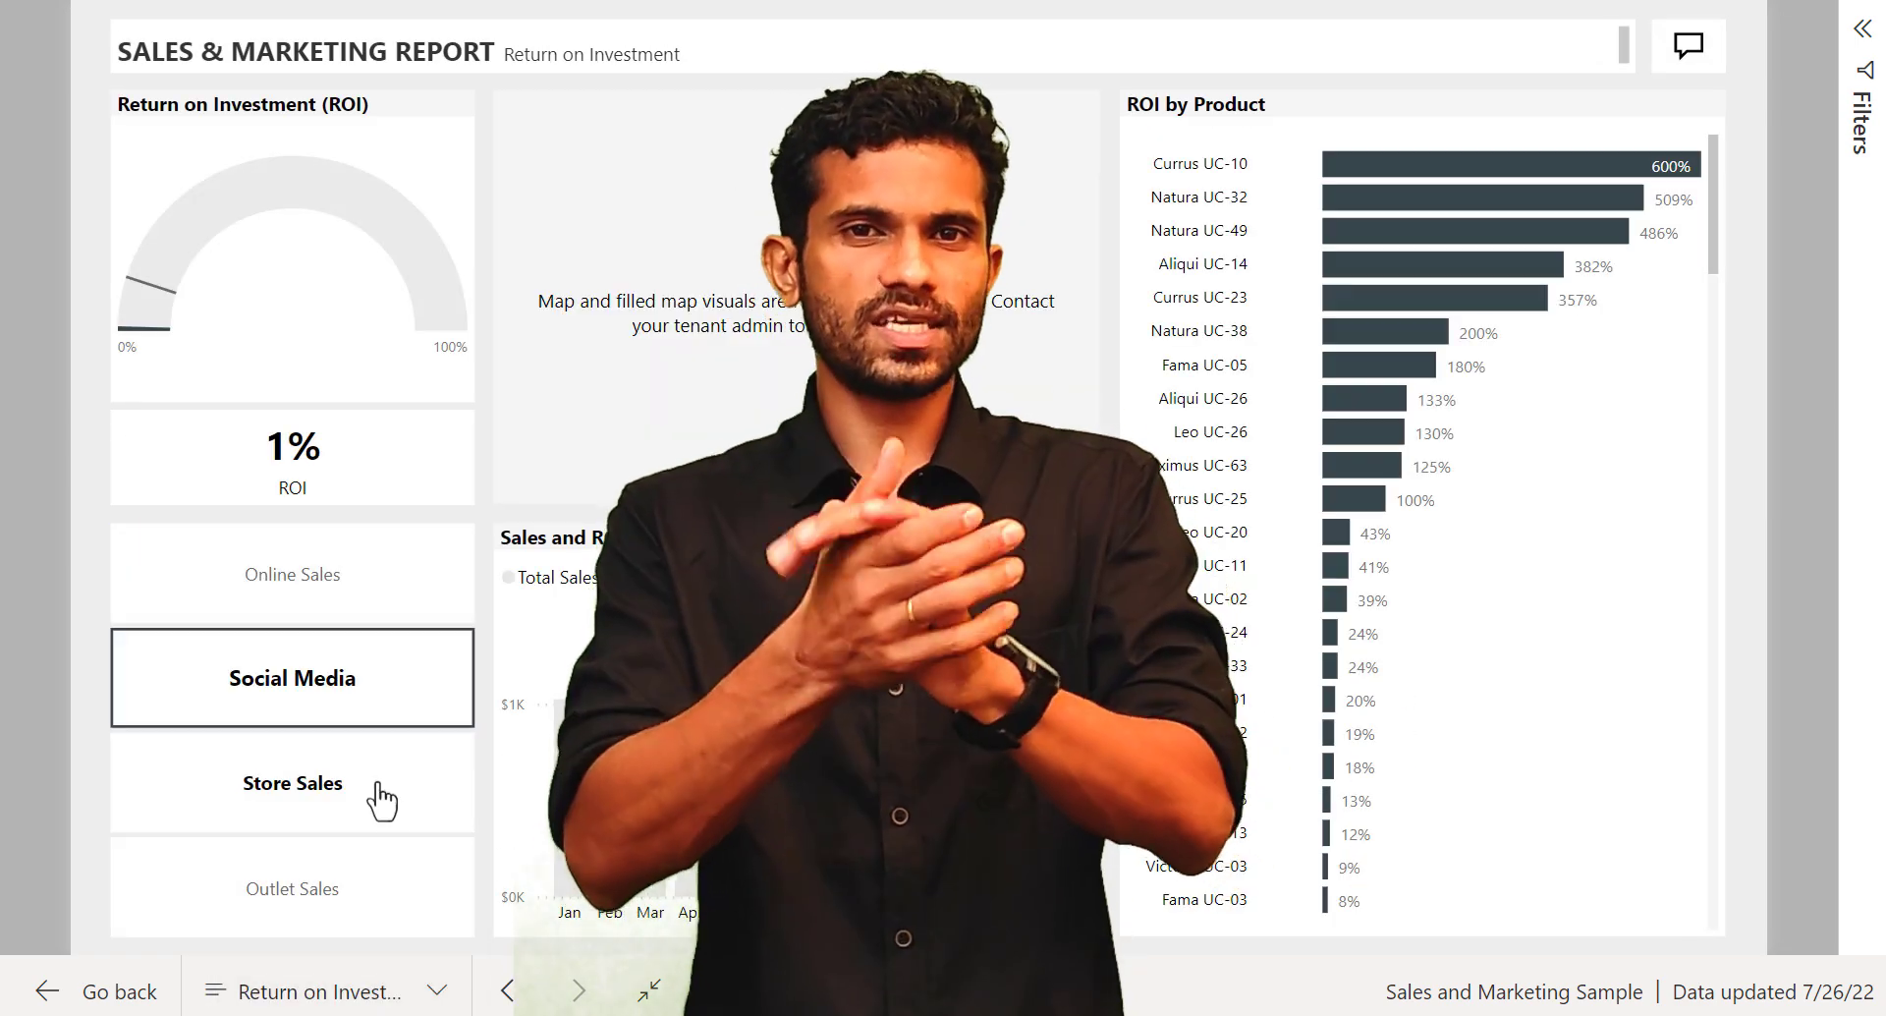
click(382, 800)
click(373, 879)
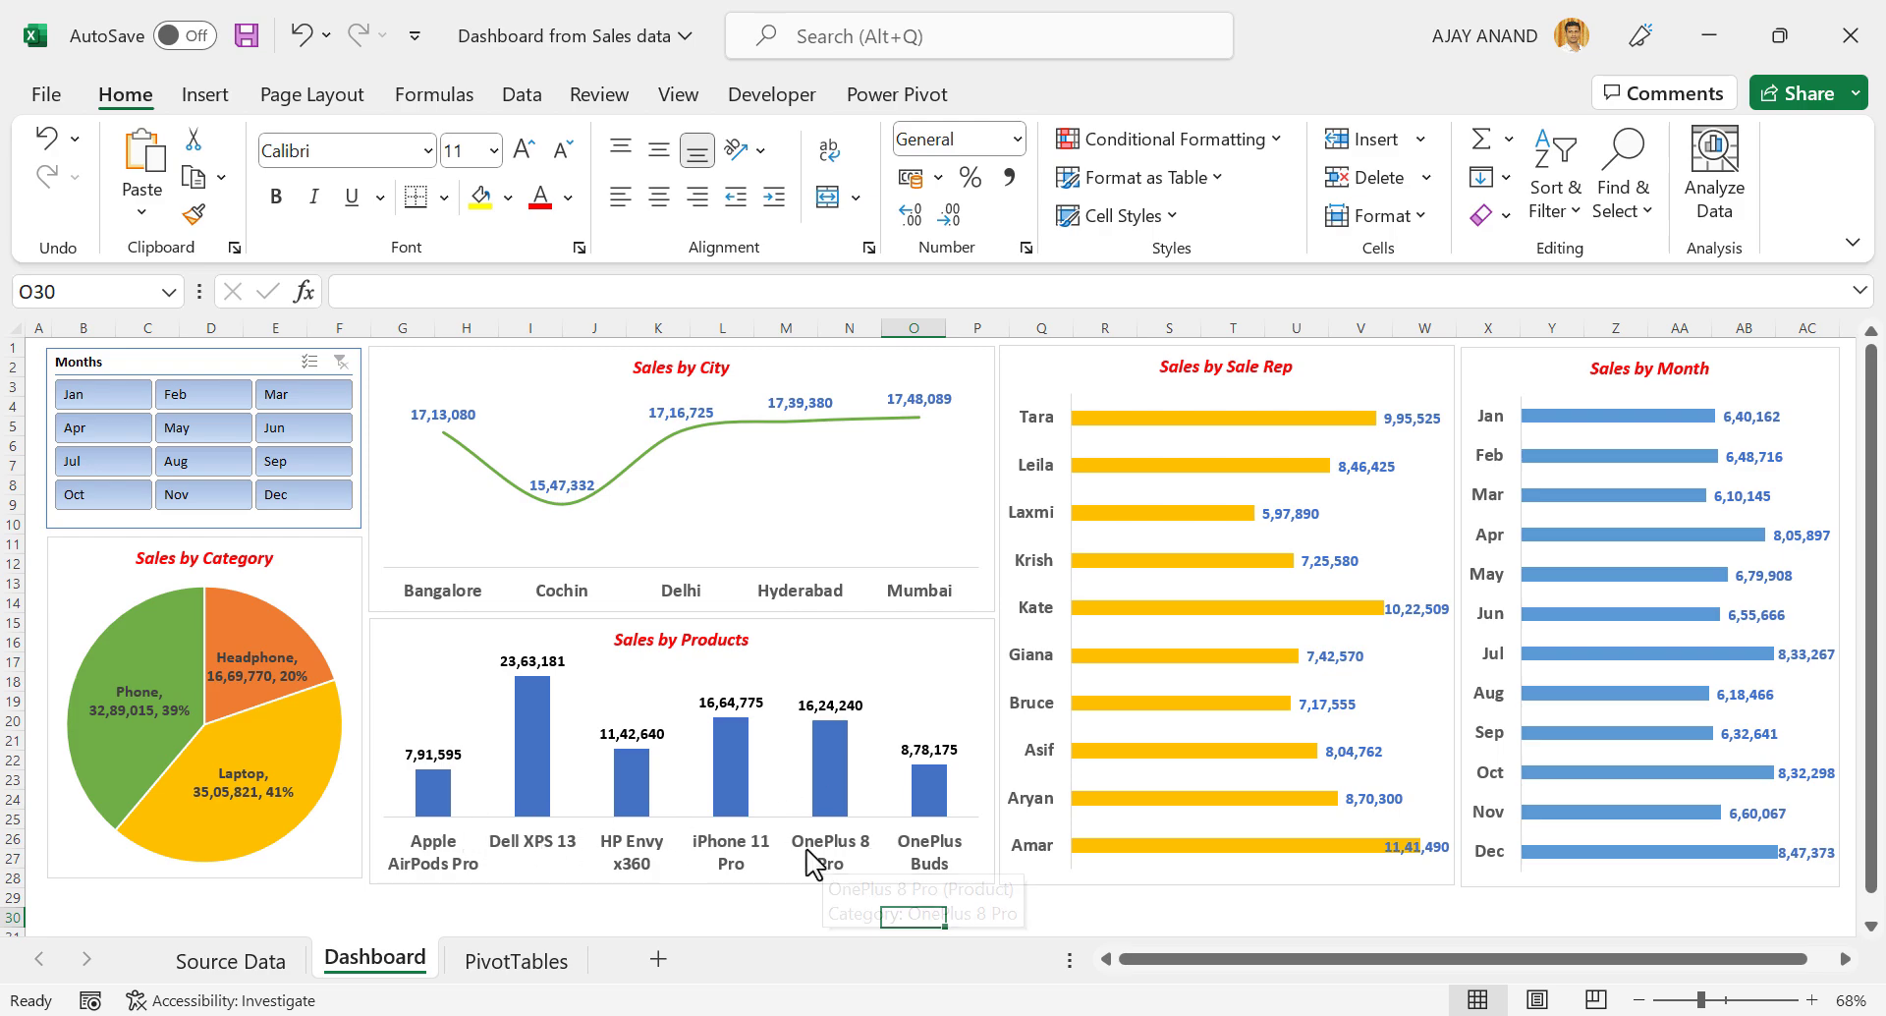
click(282, 963)
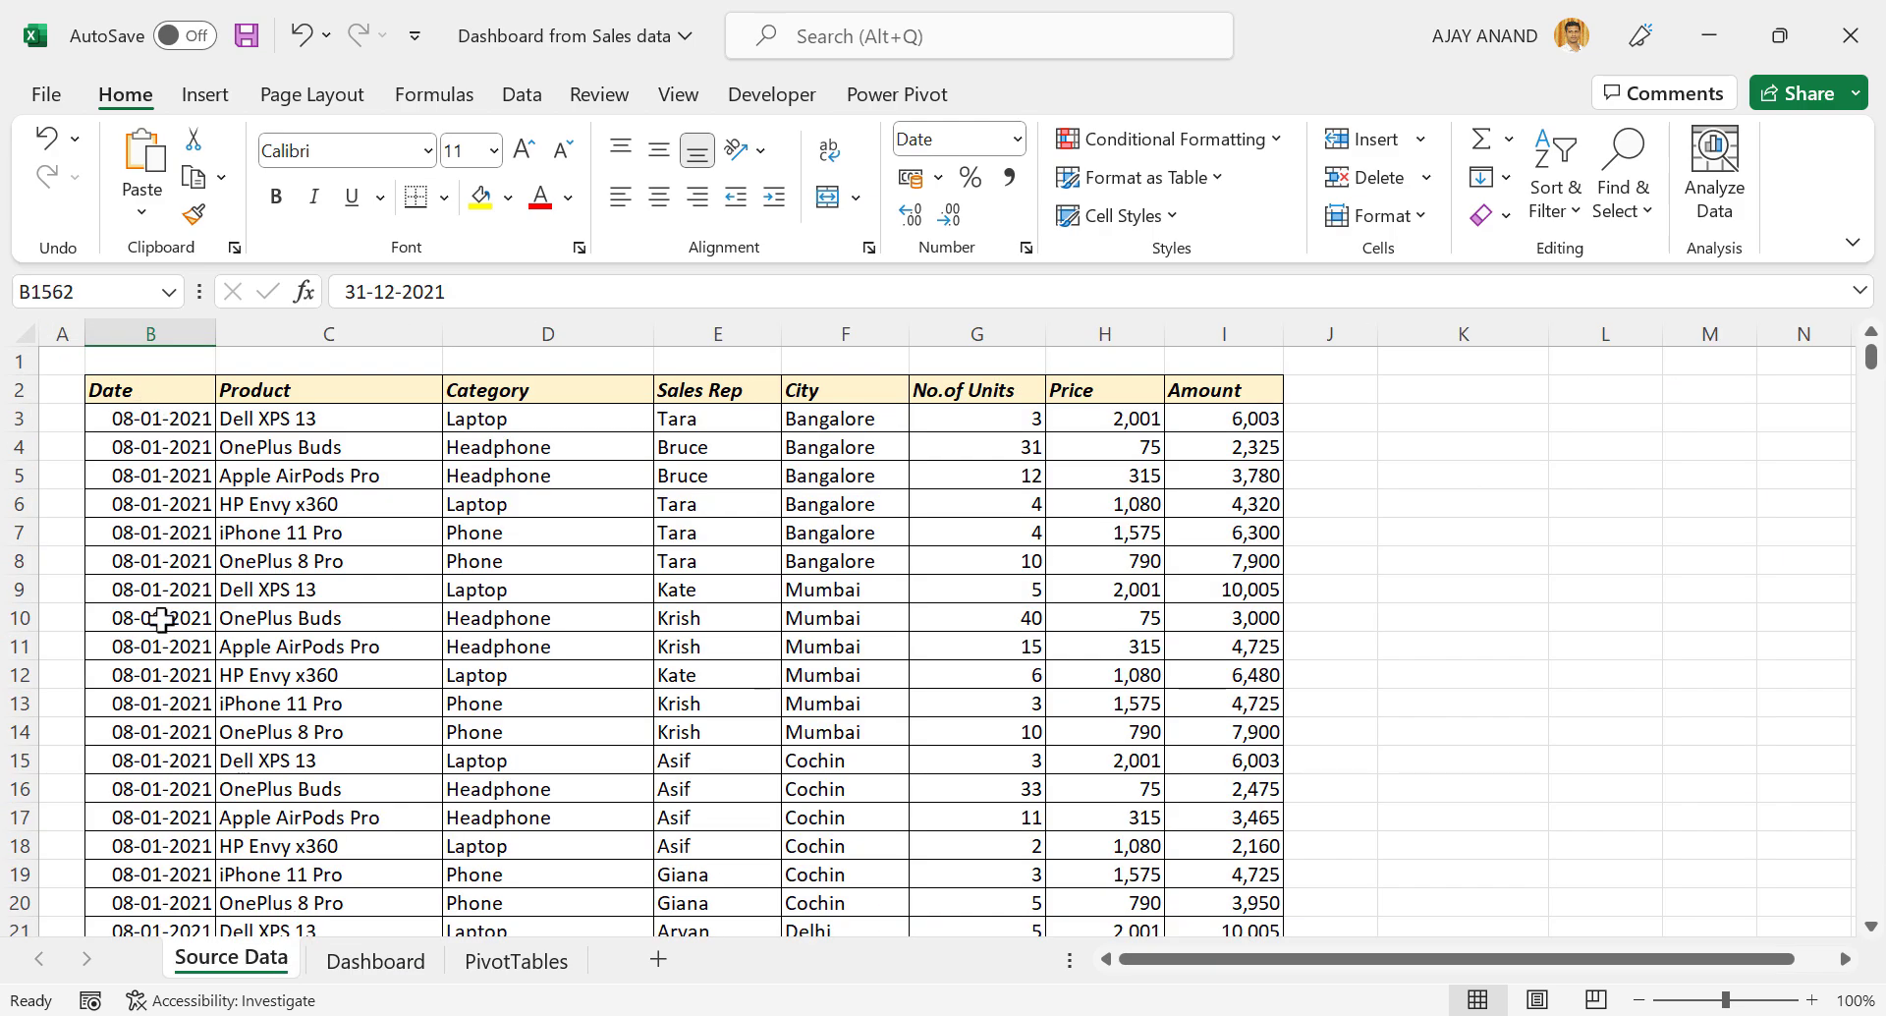
scroll(737, 594, down, 7)
scroll(744, 699, up, 7)
click(378, 961)
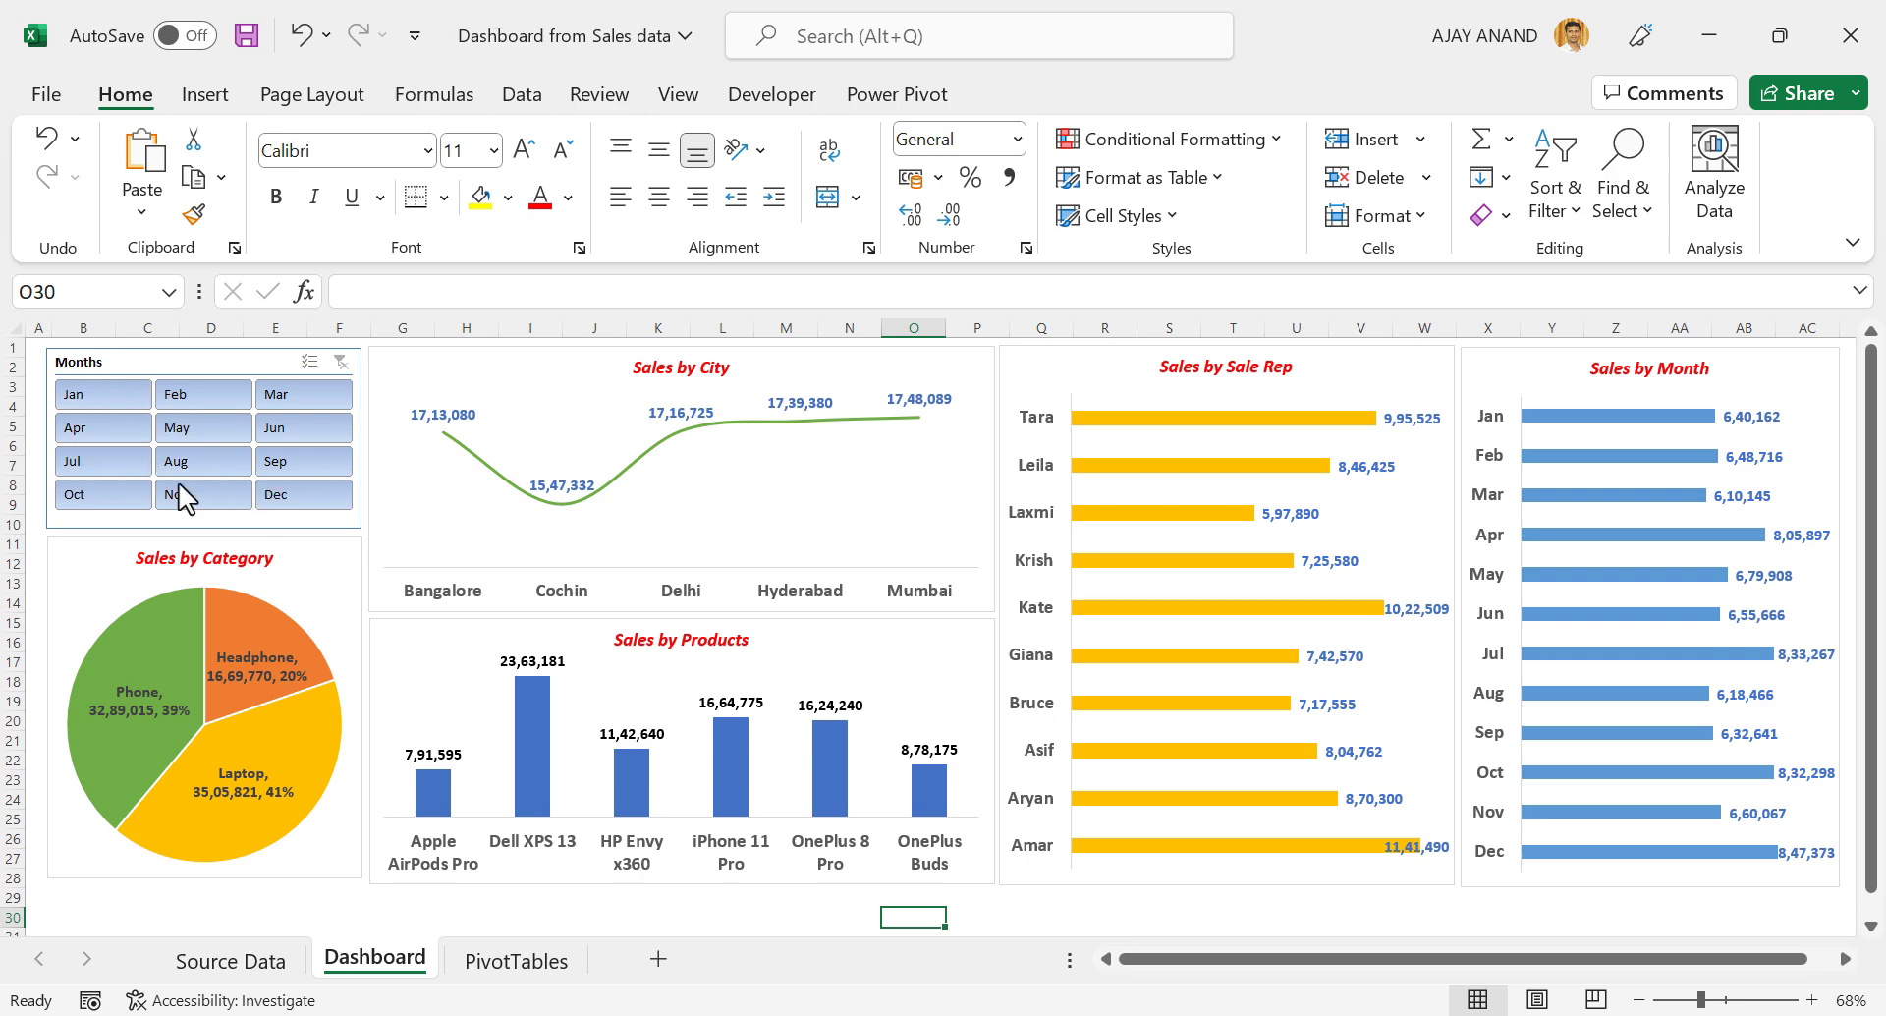
Filter the Months slicer to Jul, Aug and Jun, clear it to show all months, and minimize Excel.
click(103, 460)
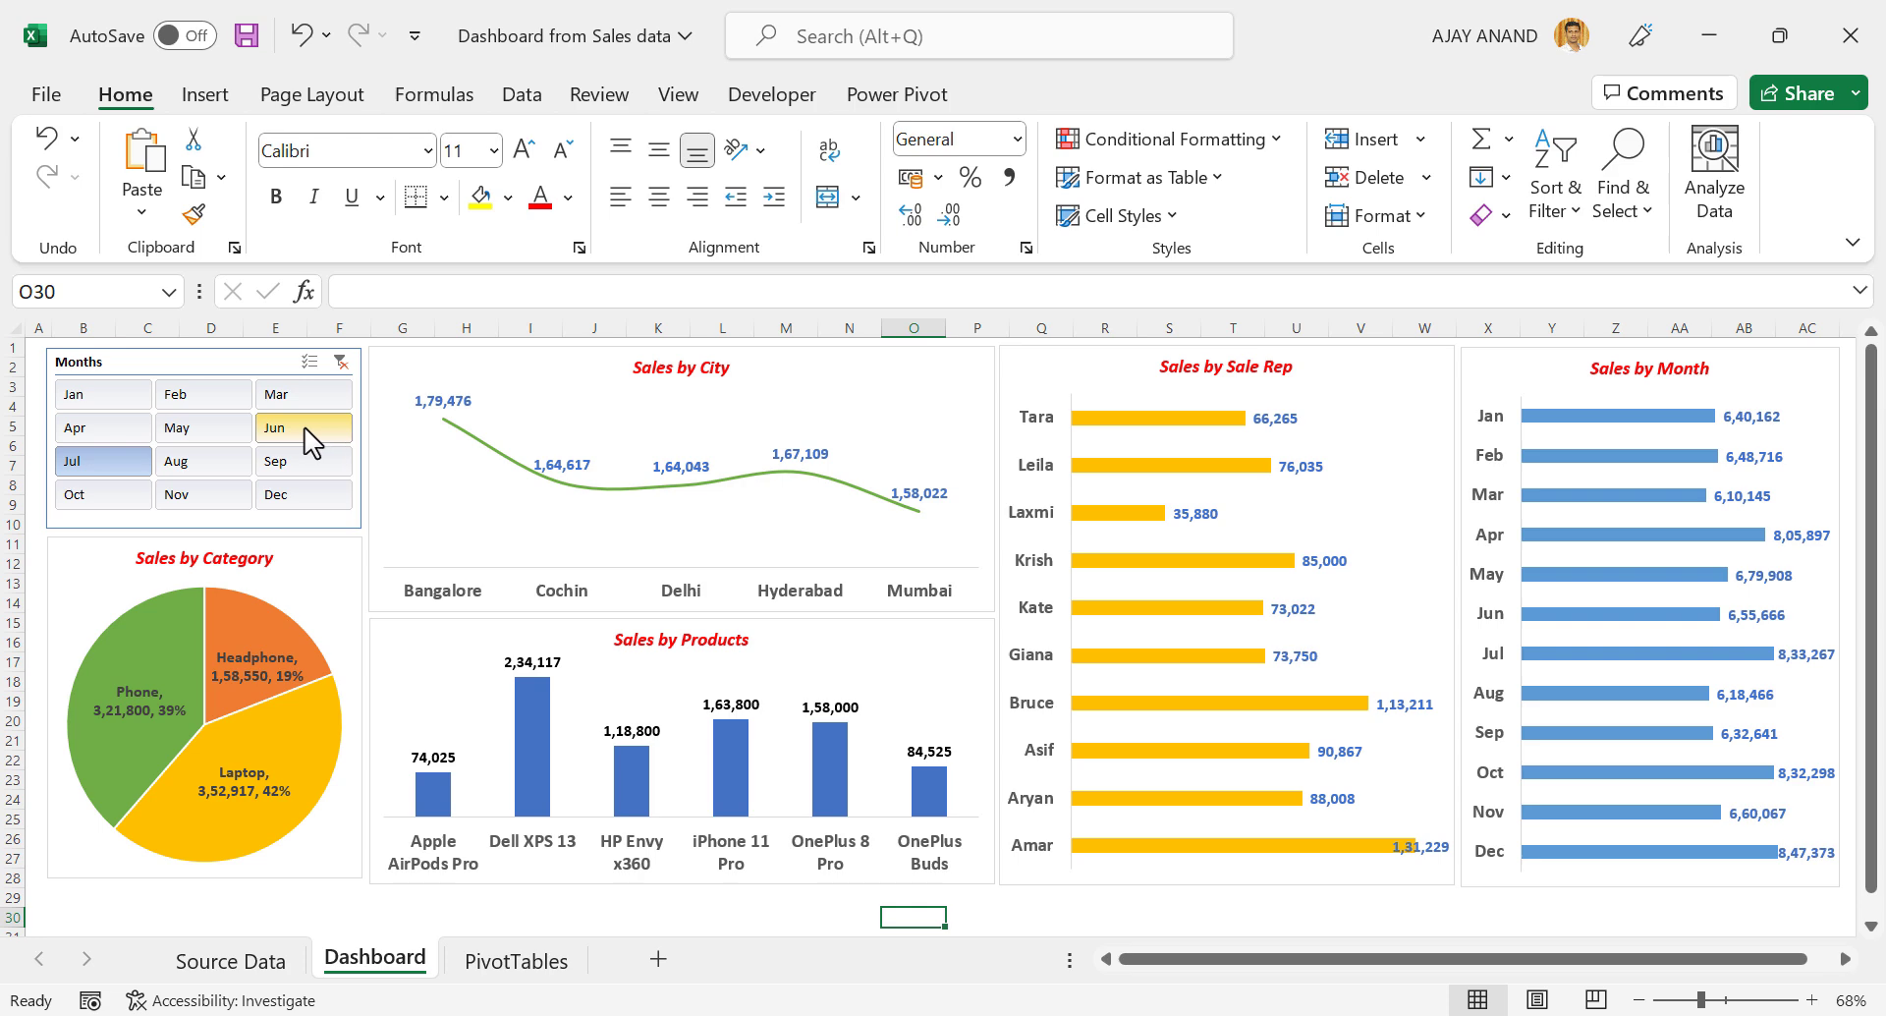
key(ctrl)
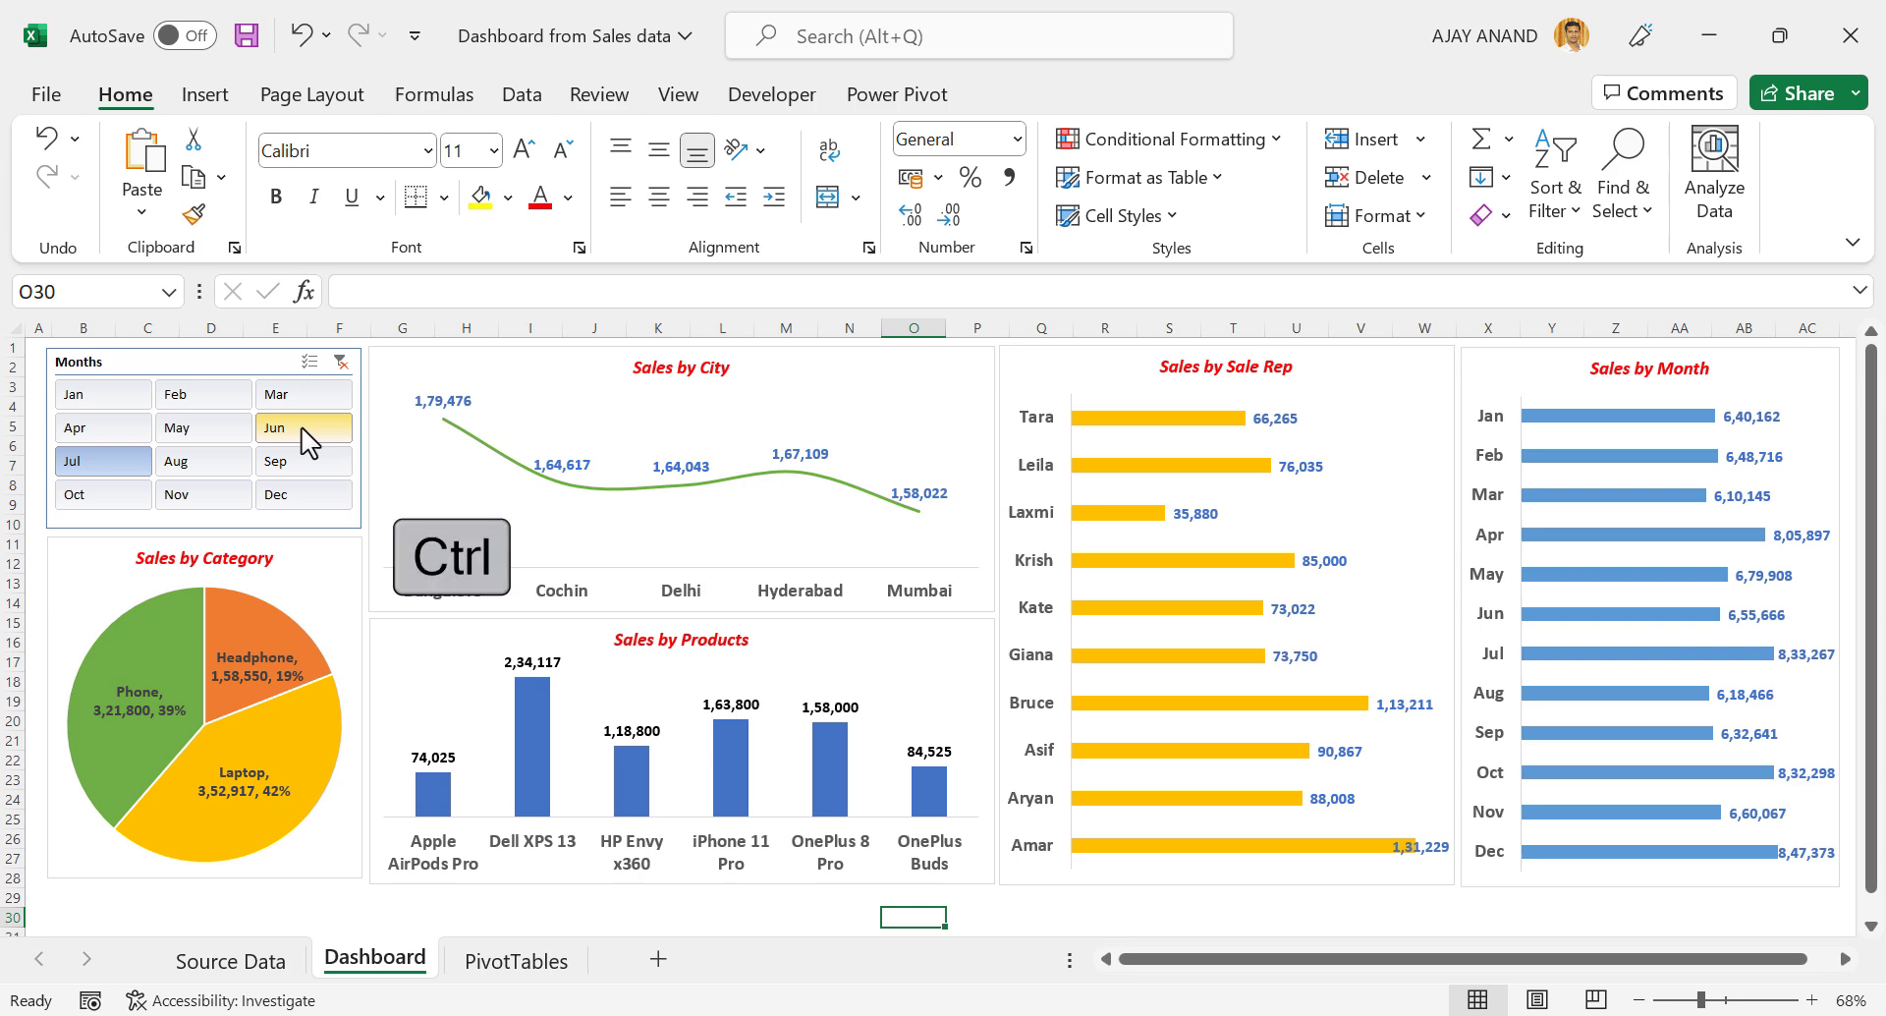
ctrl+click(250, 458)
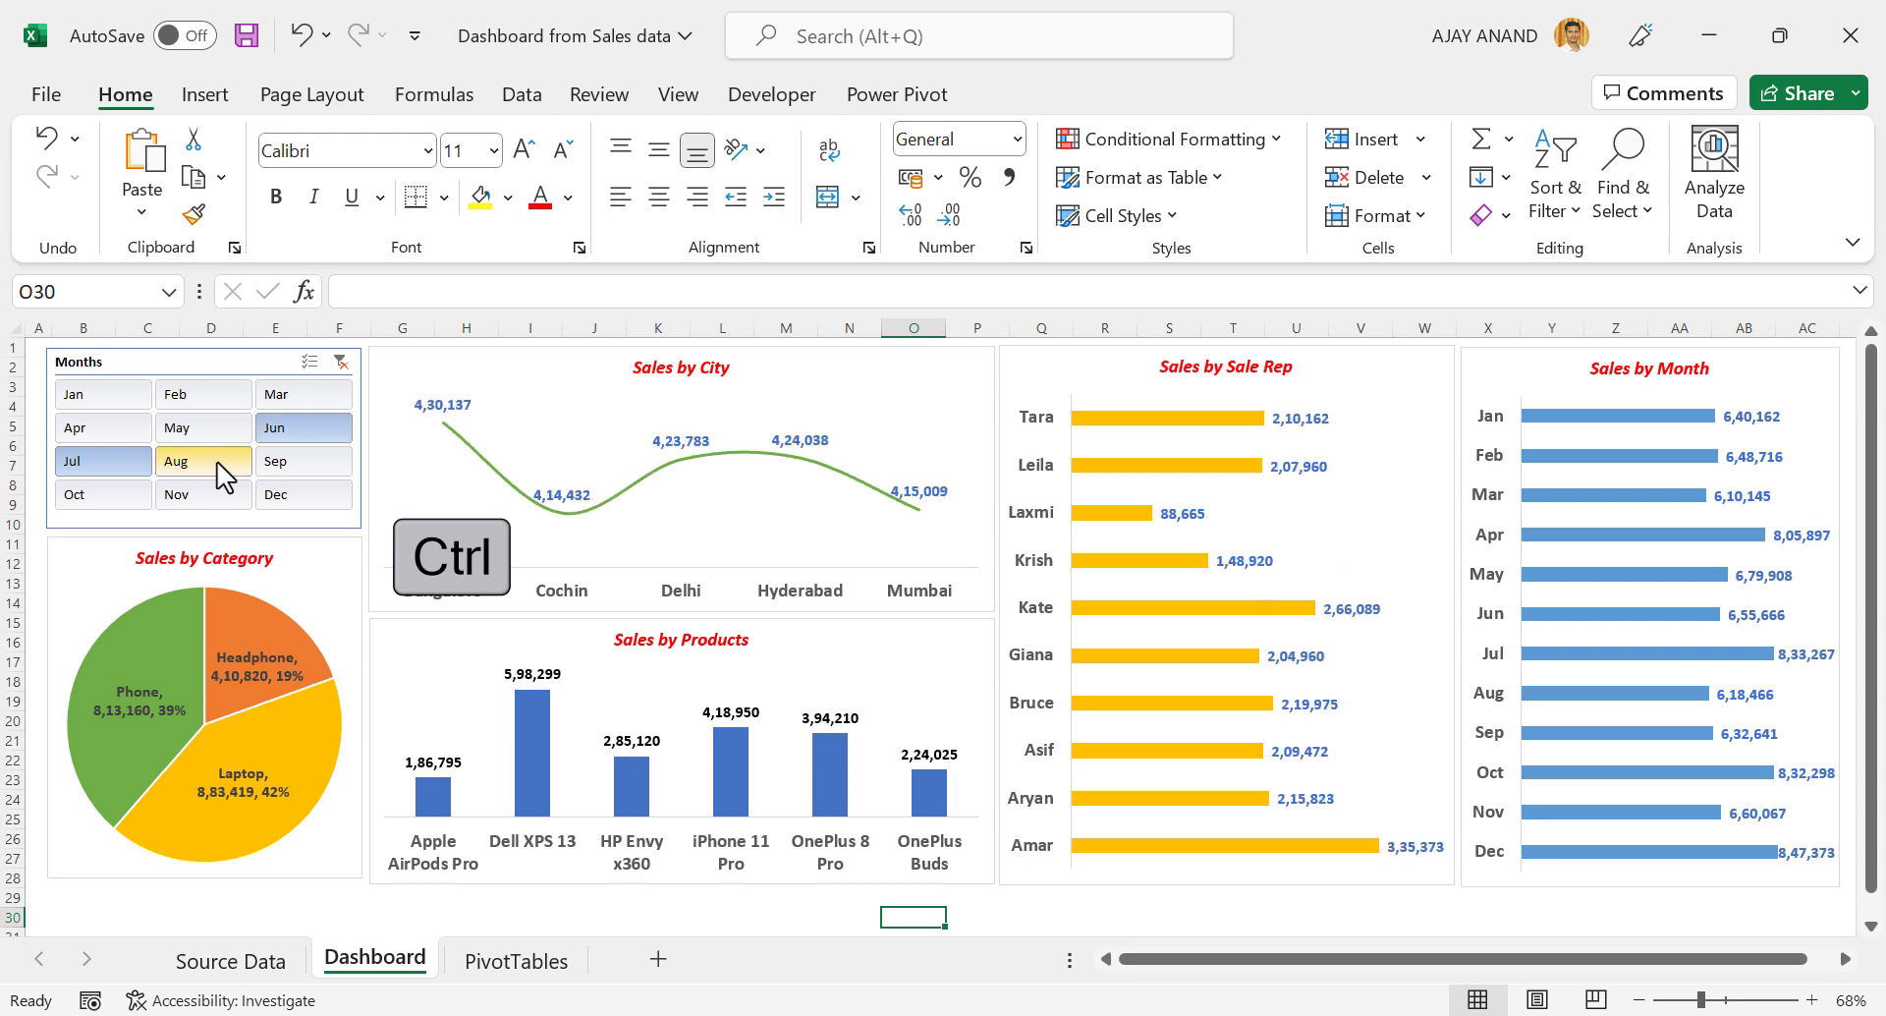
ctrl+click(303, 432)
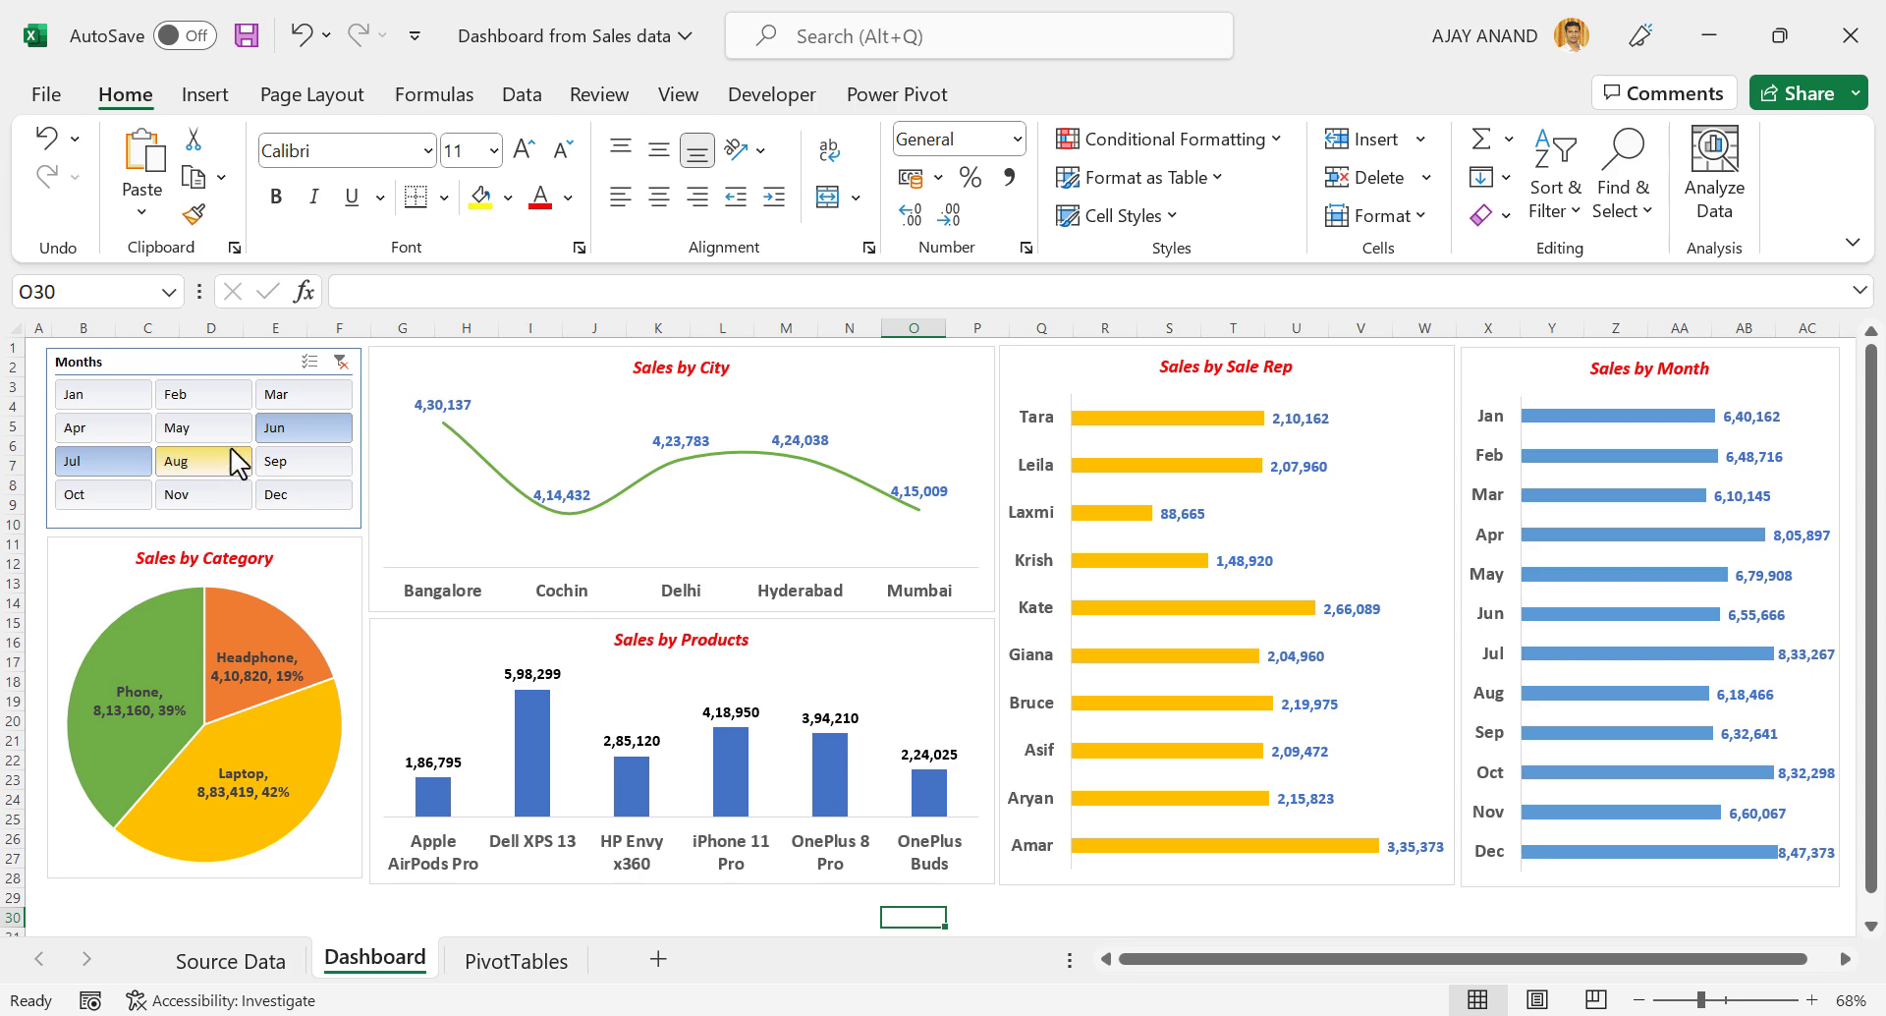
click(338, 362)
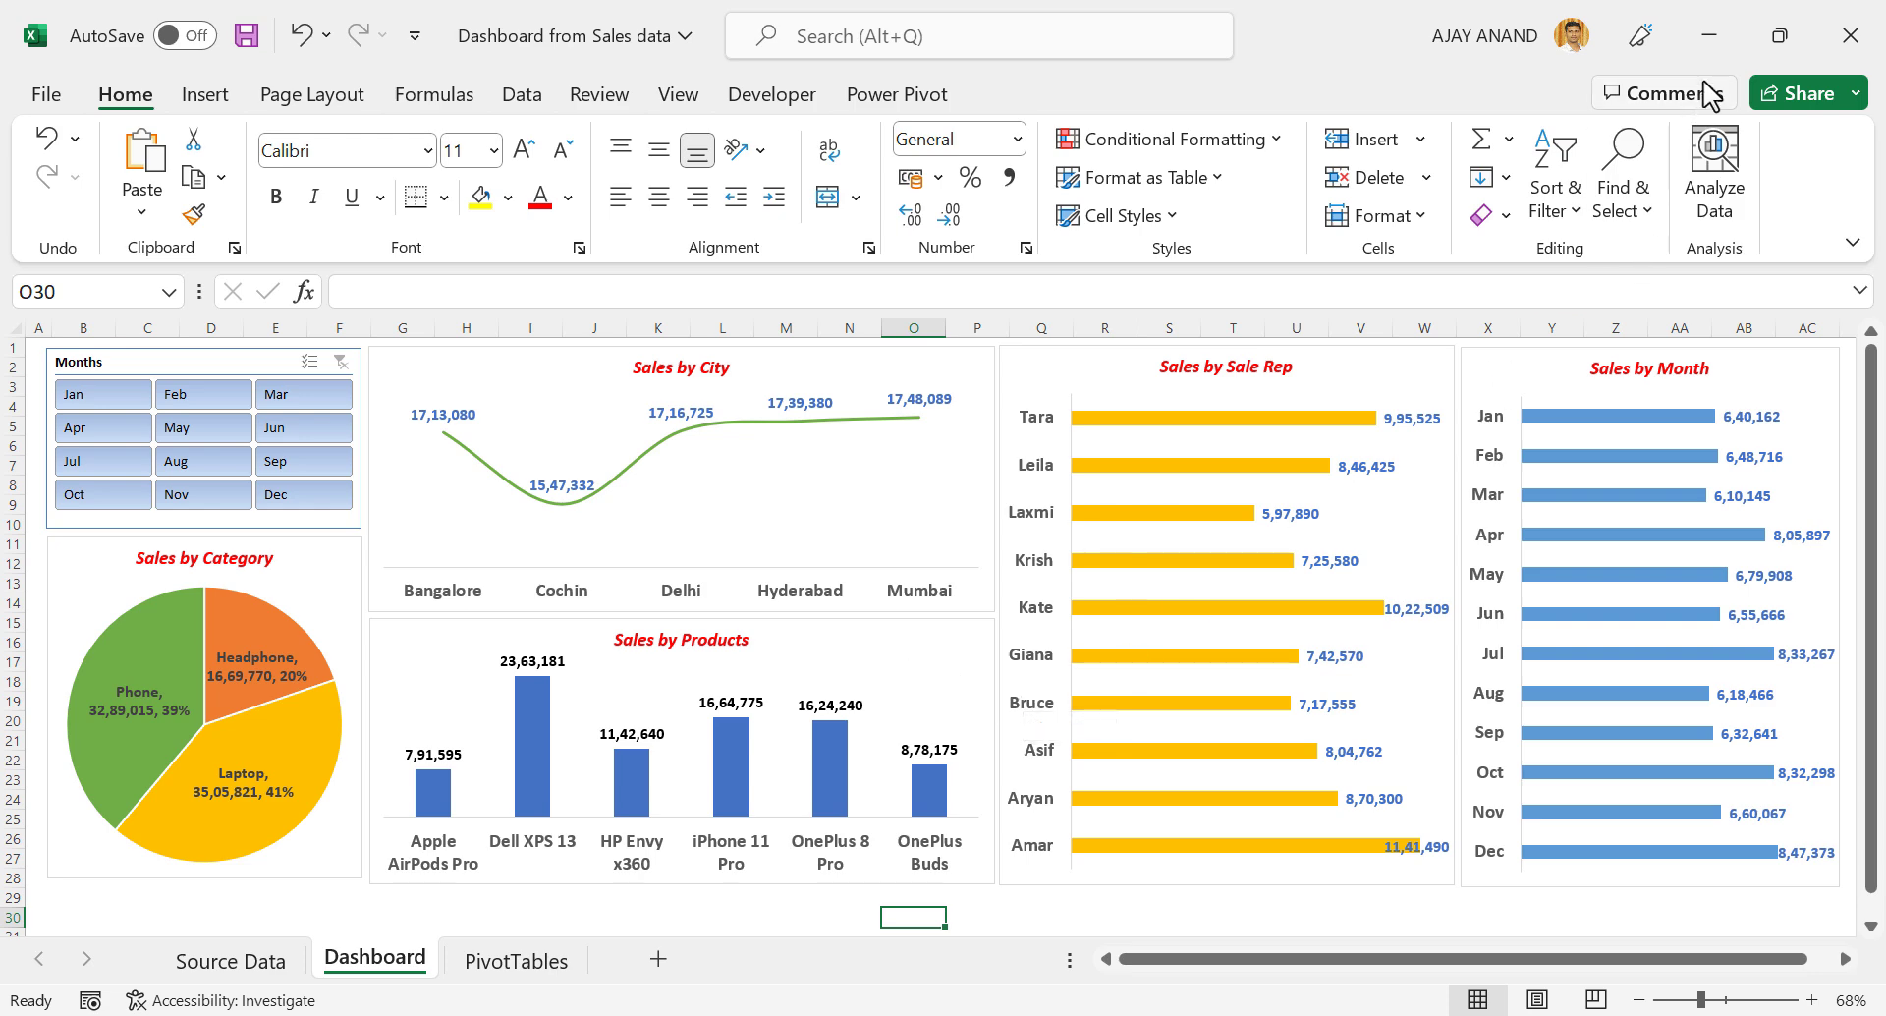
click(1714, 36)
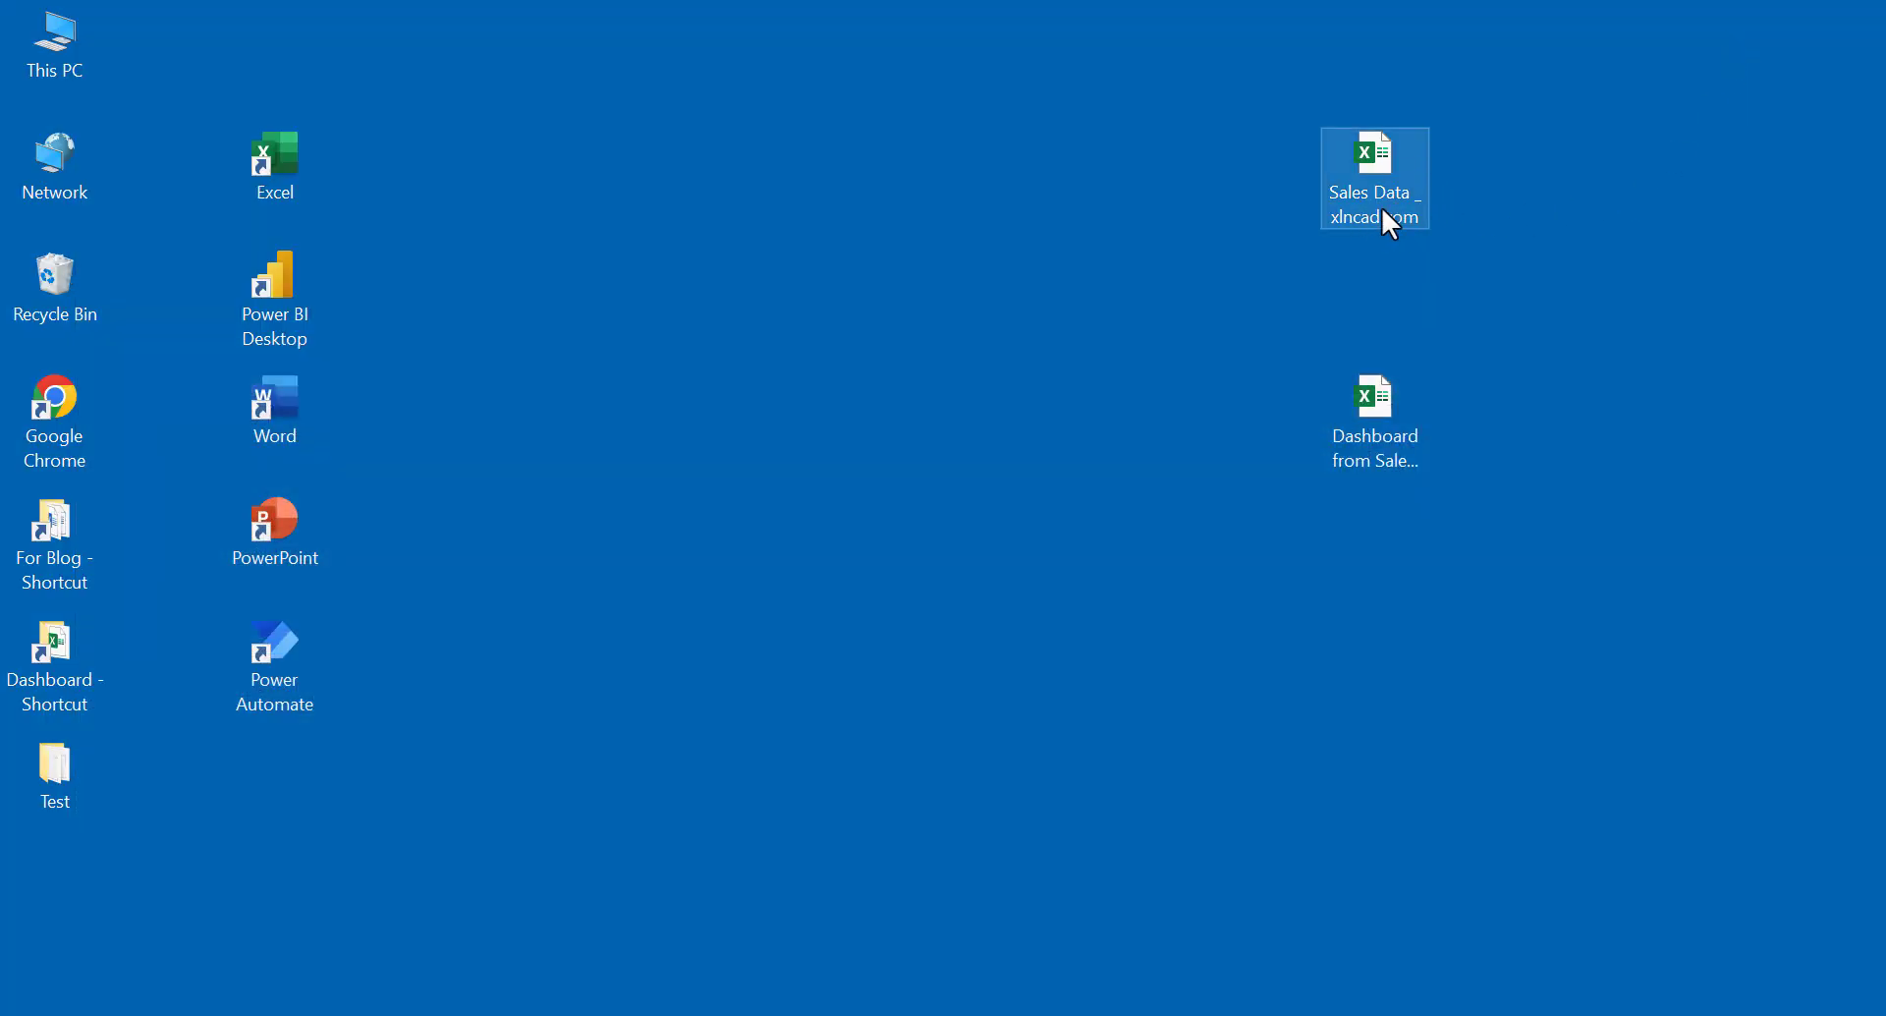
Check that Sales Data runs to row 1562, return to the top, and close both workbooks.
key(alt+Tab)
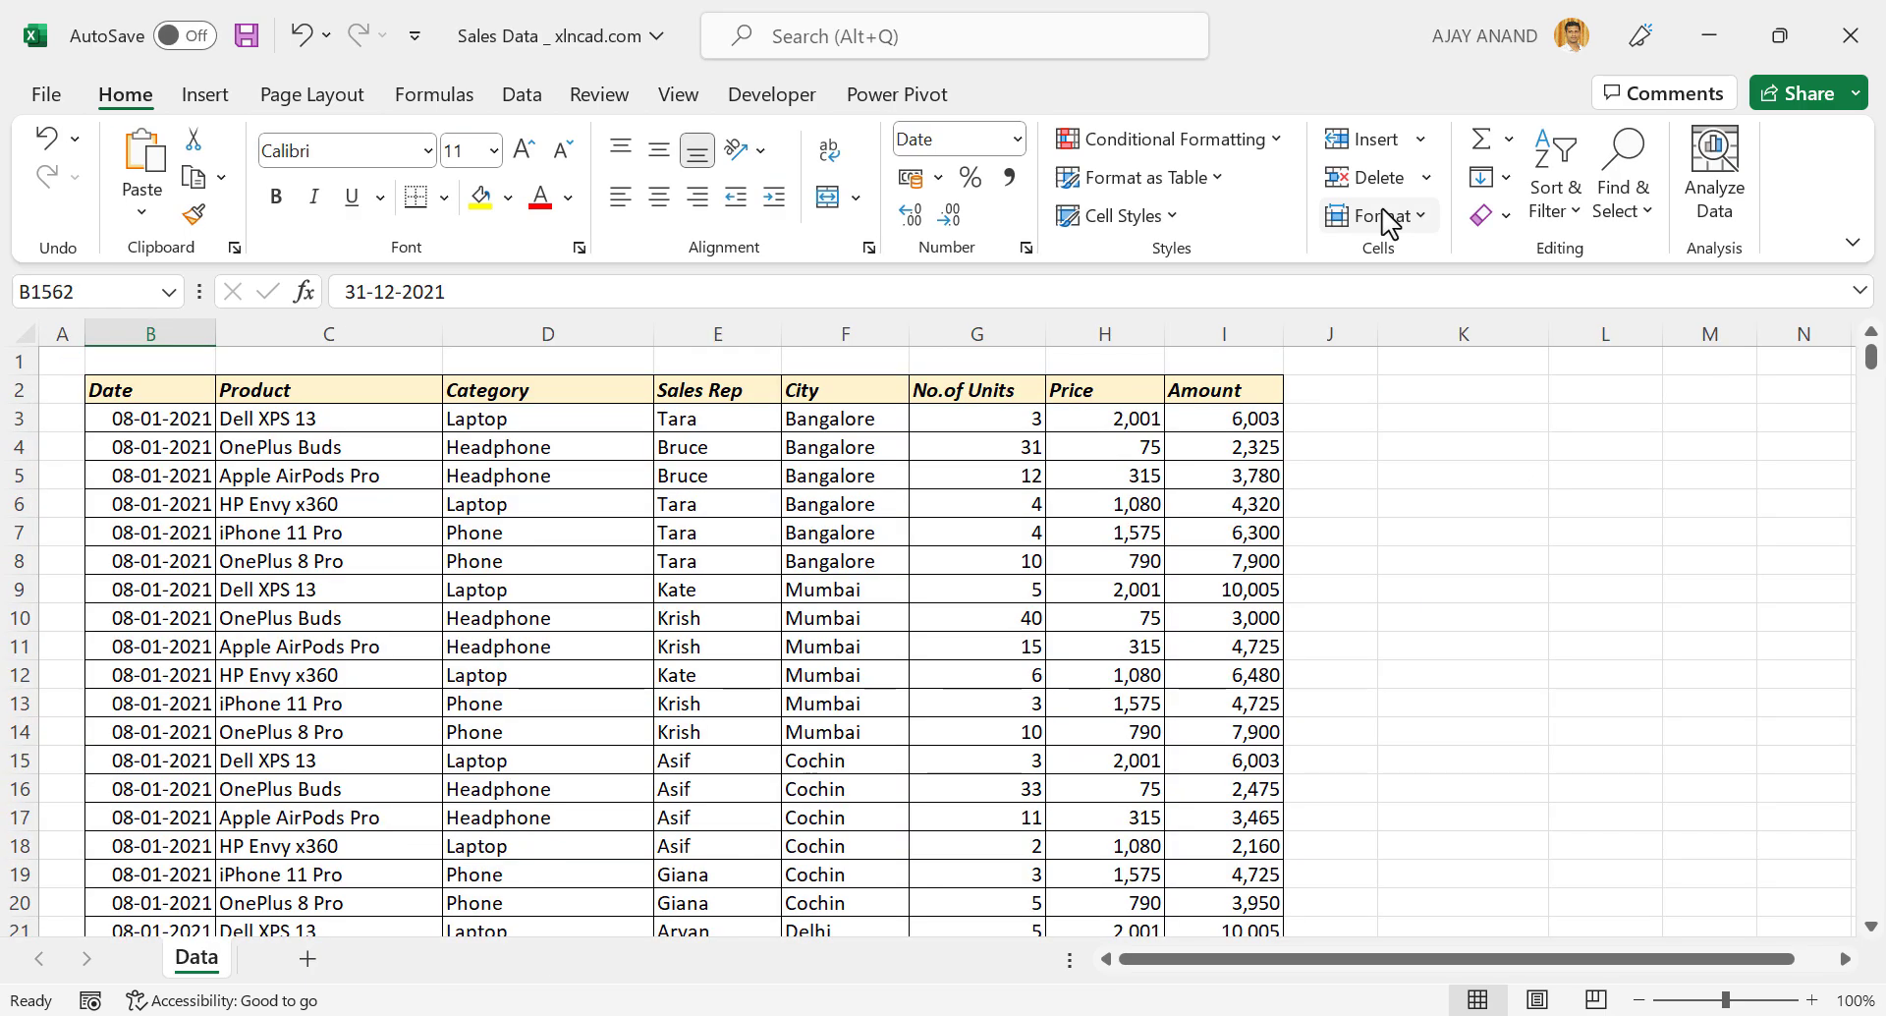
scroll(175, 501, down, 18)
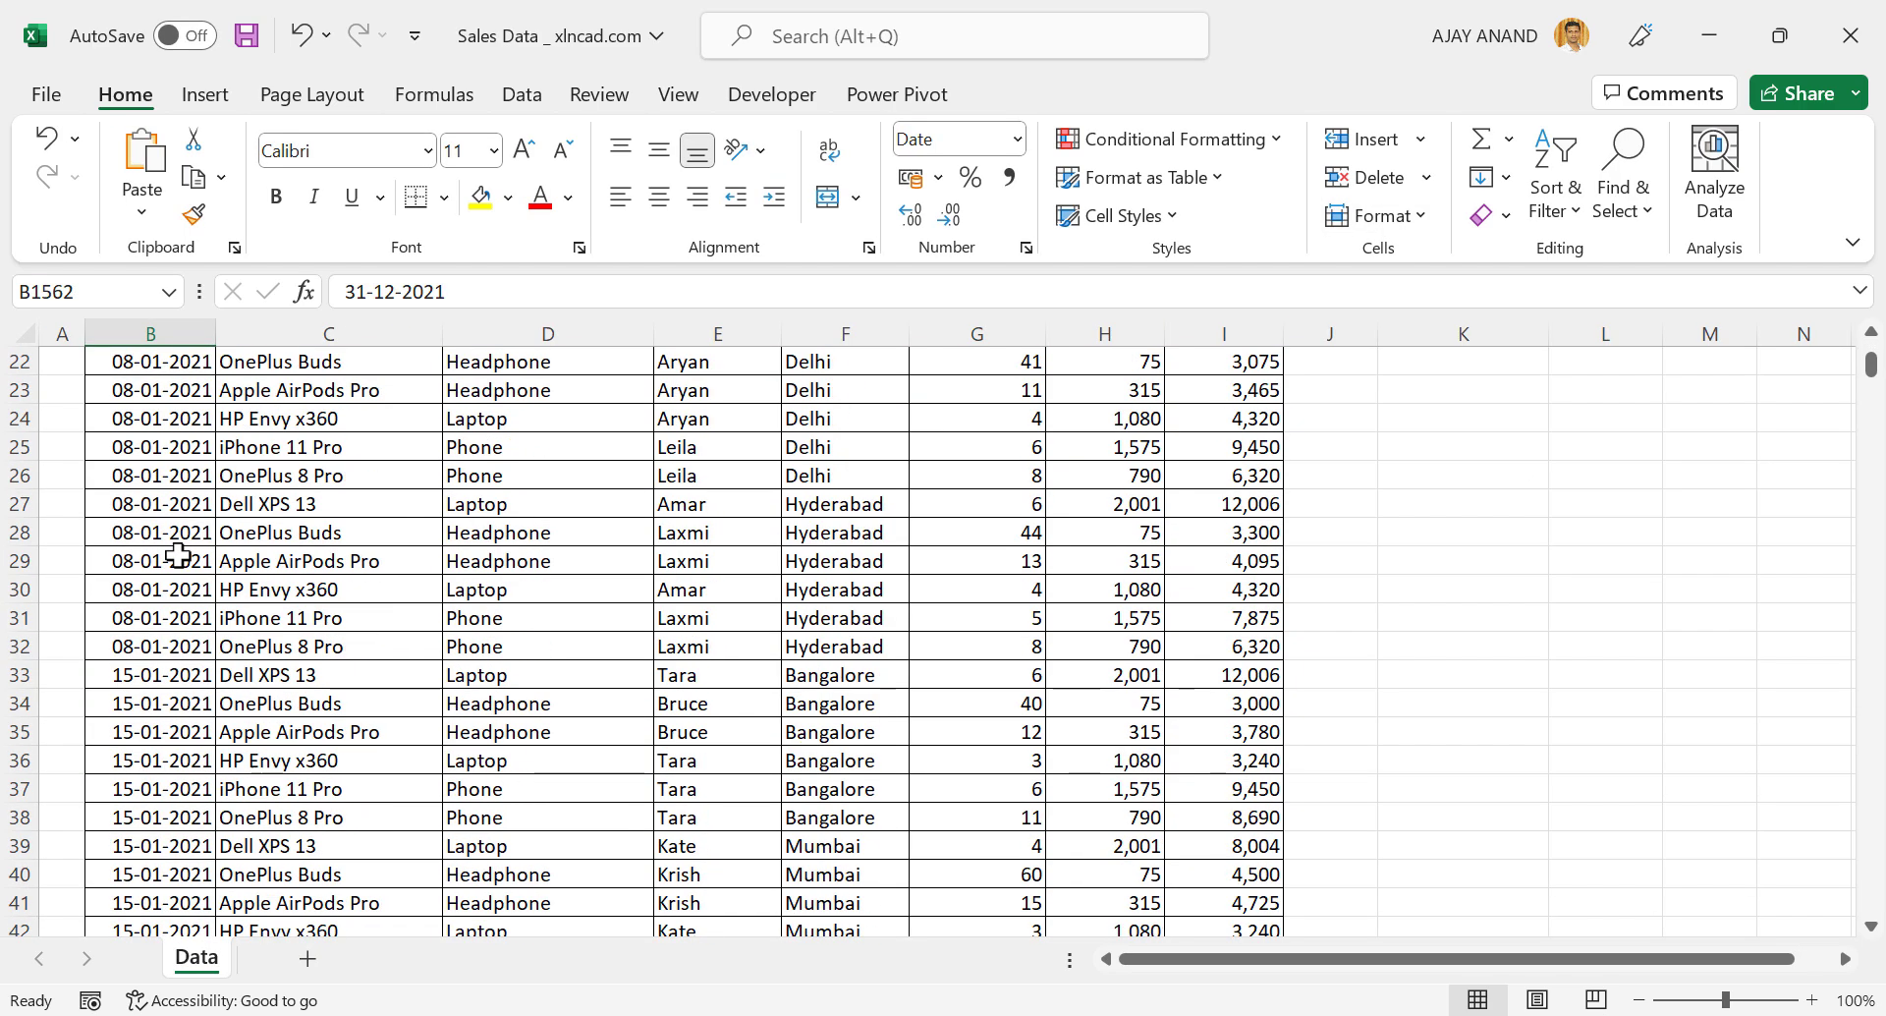
click(170, 611)
key(ctrl+Down)
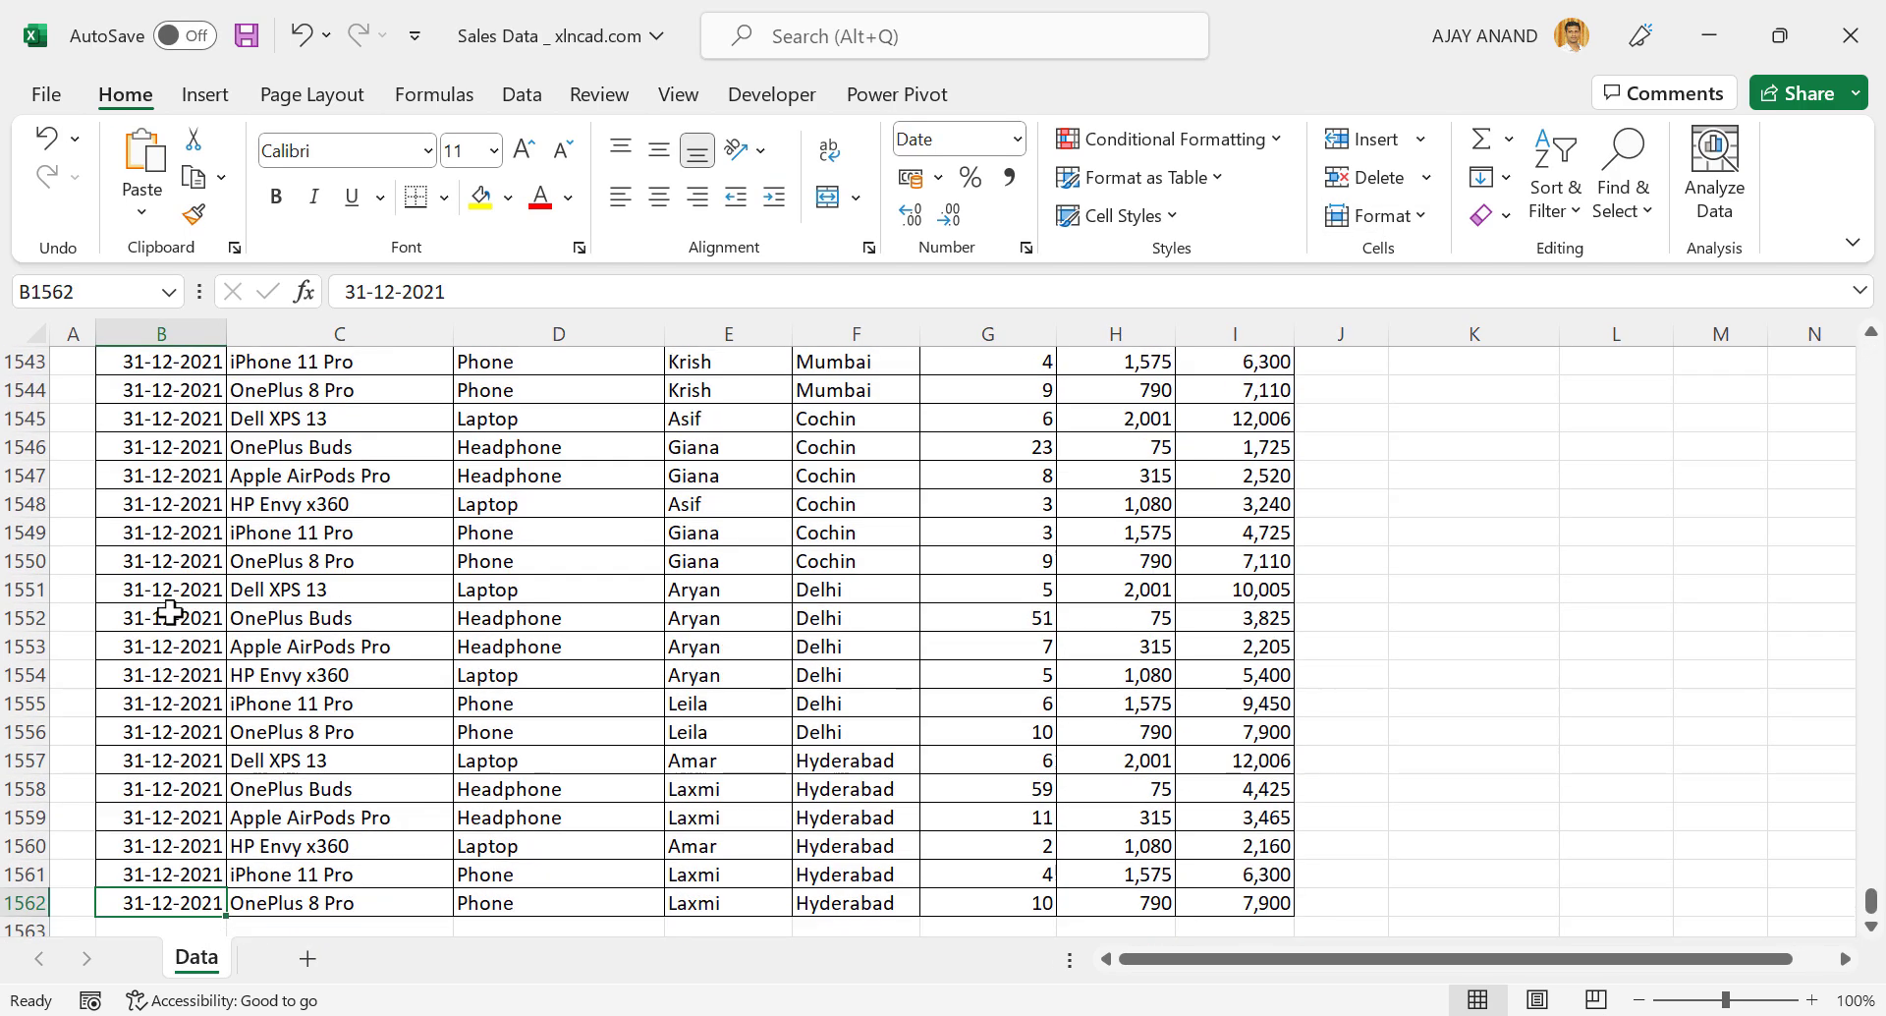
scroll(147, 687, down, 2)
key(ctrl+Home)
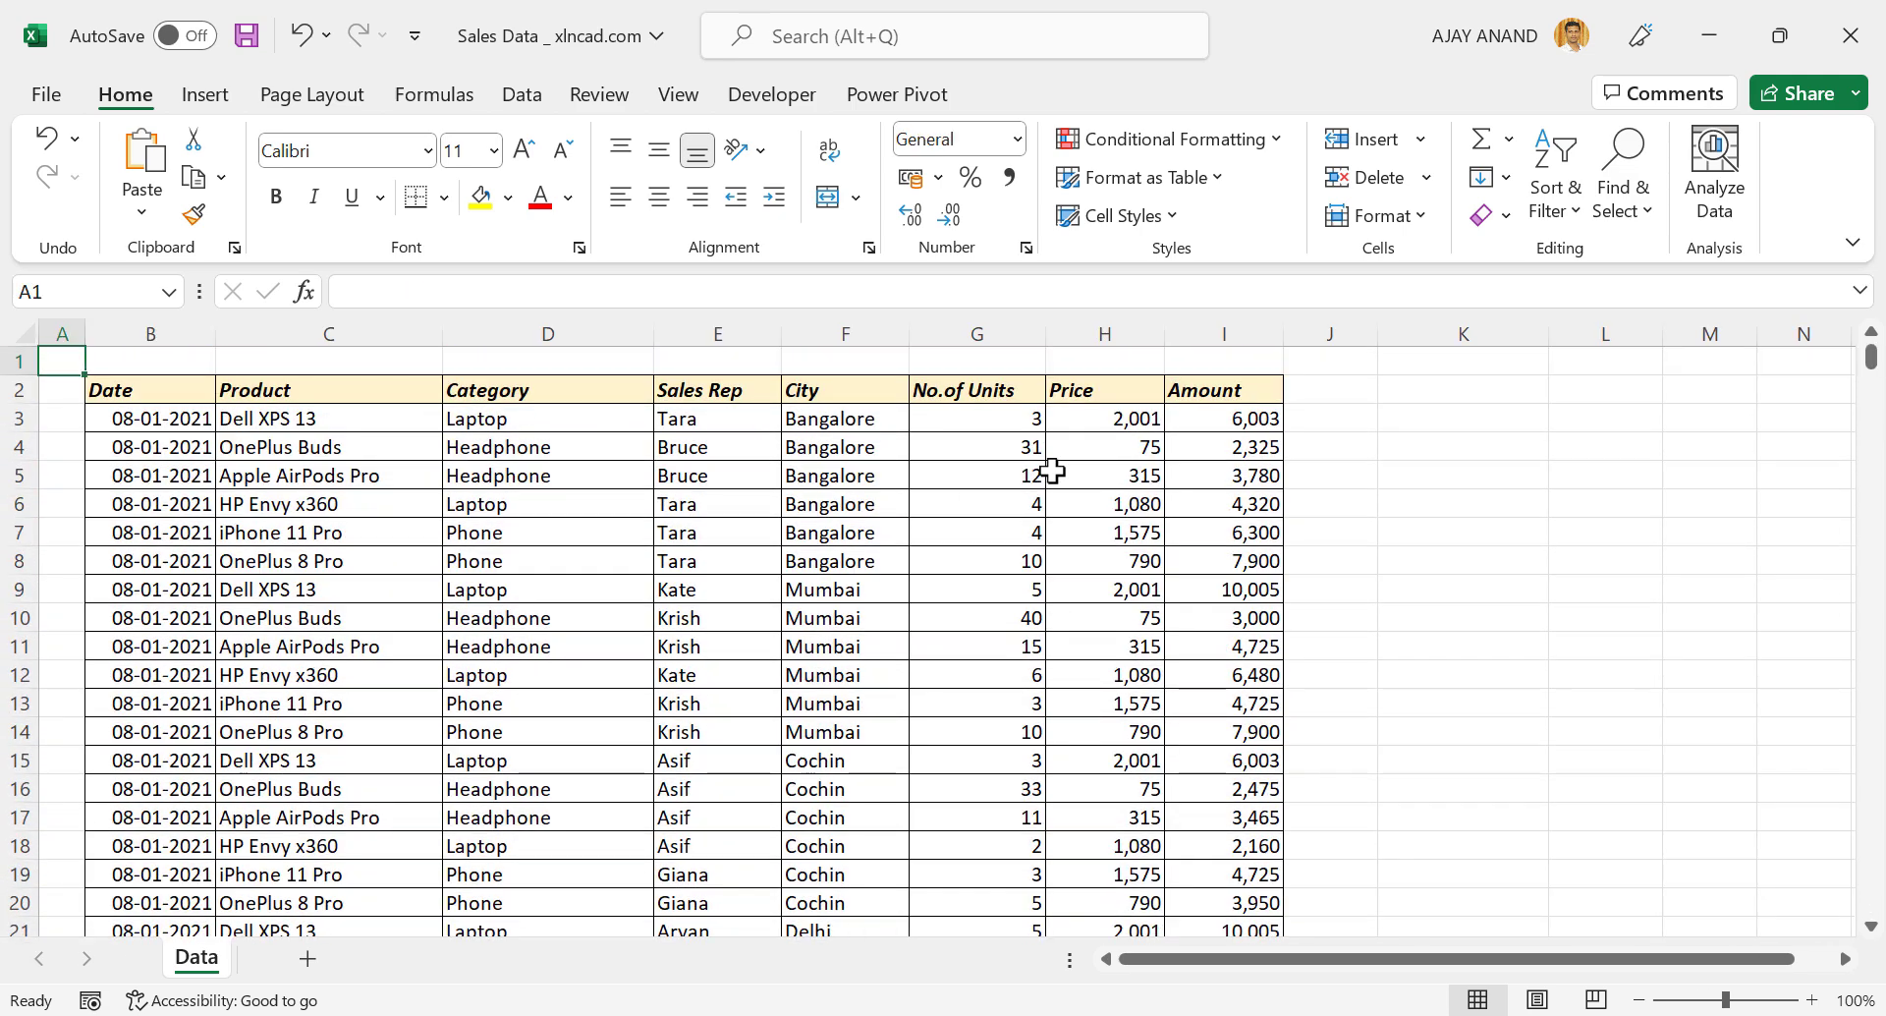
click(1848, 44)
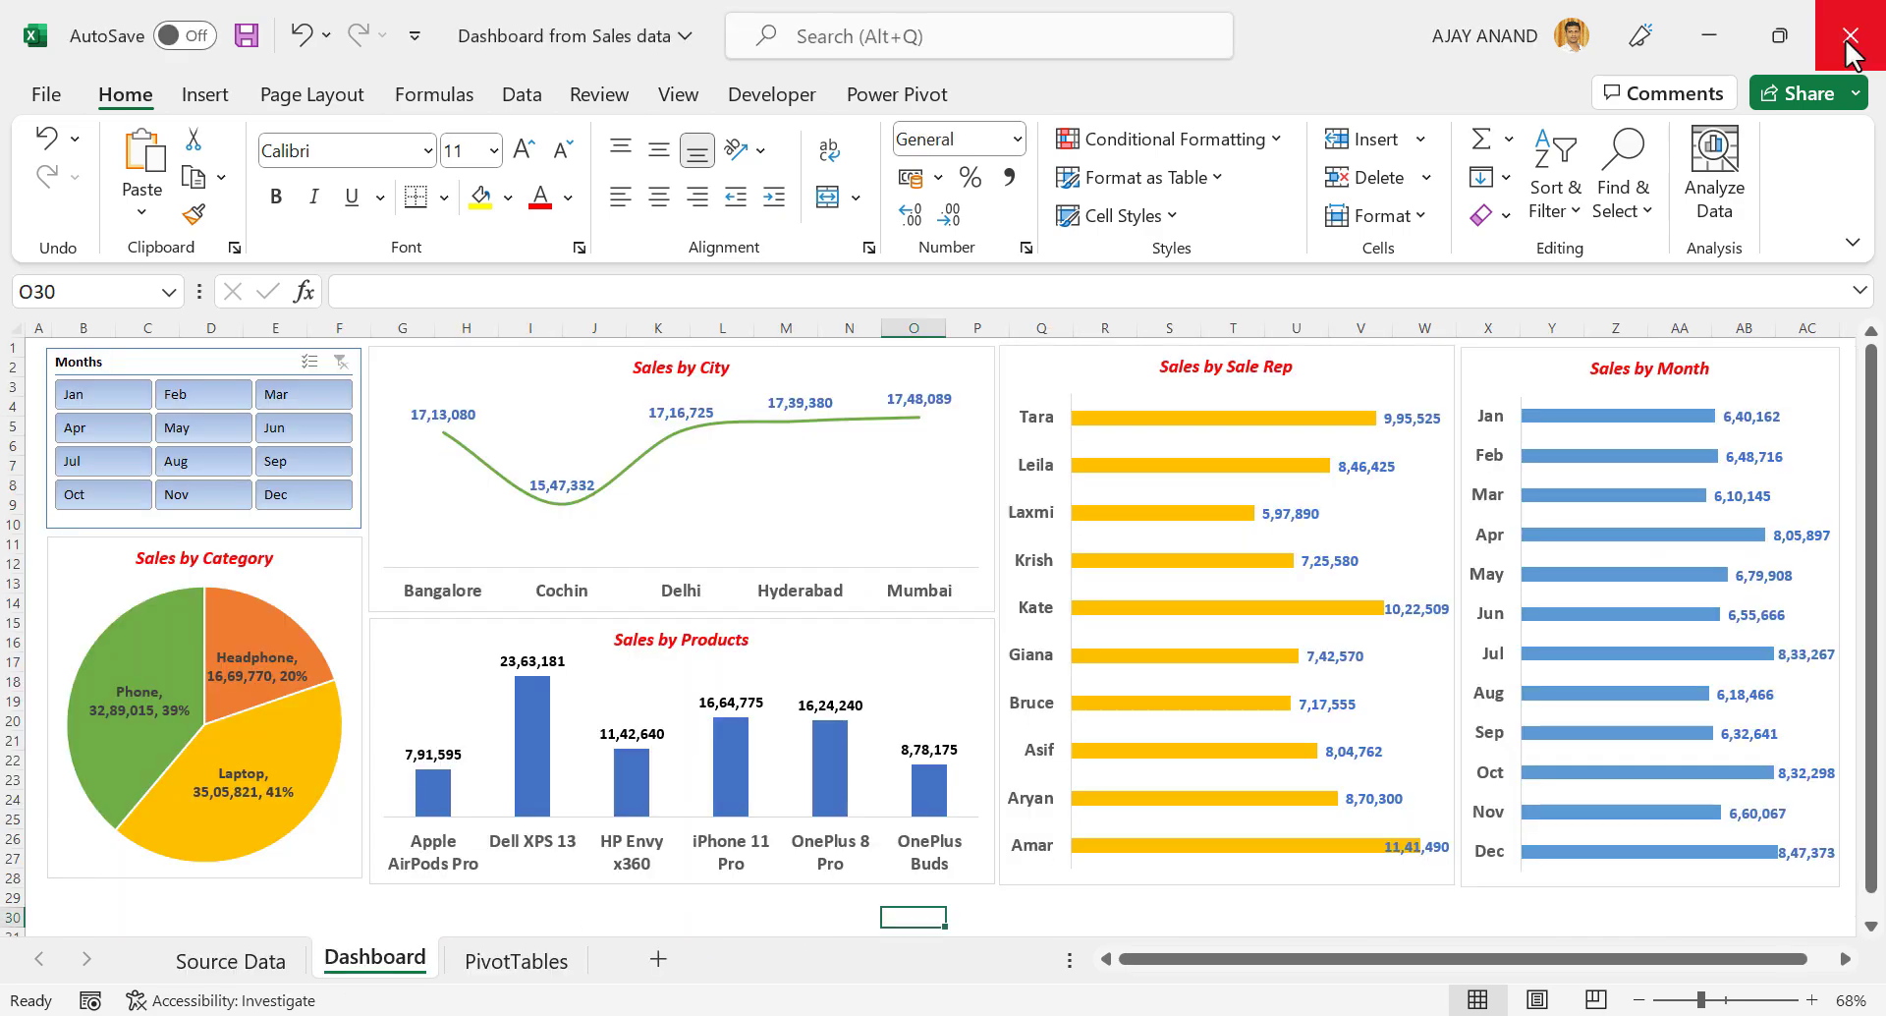
click(1724, 45)
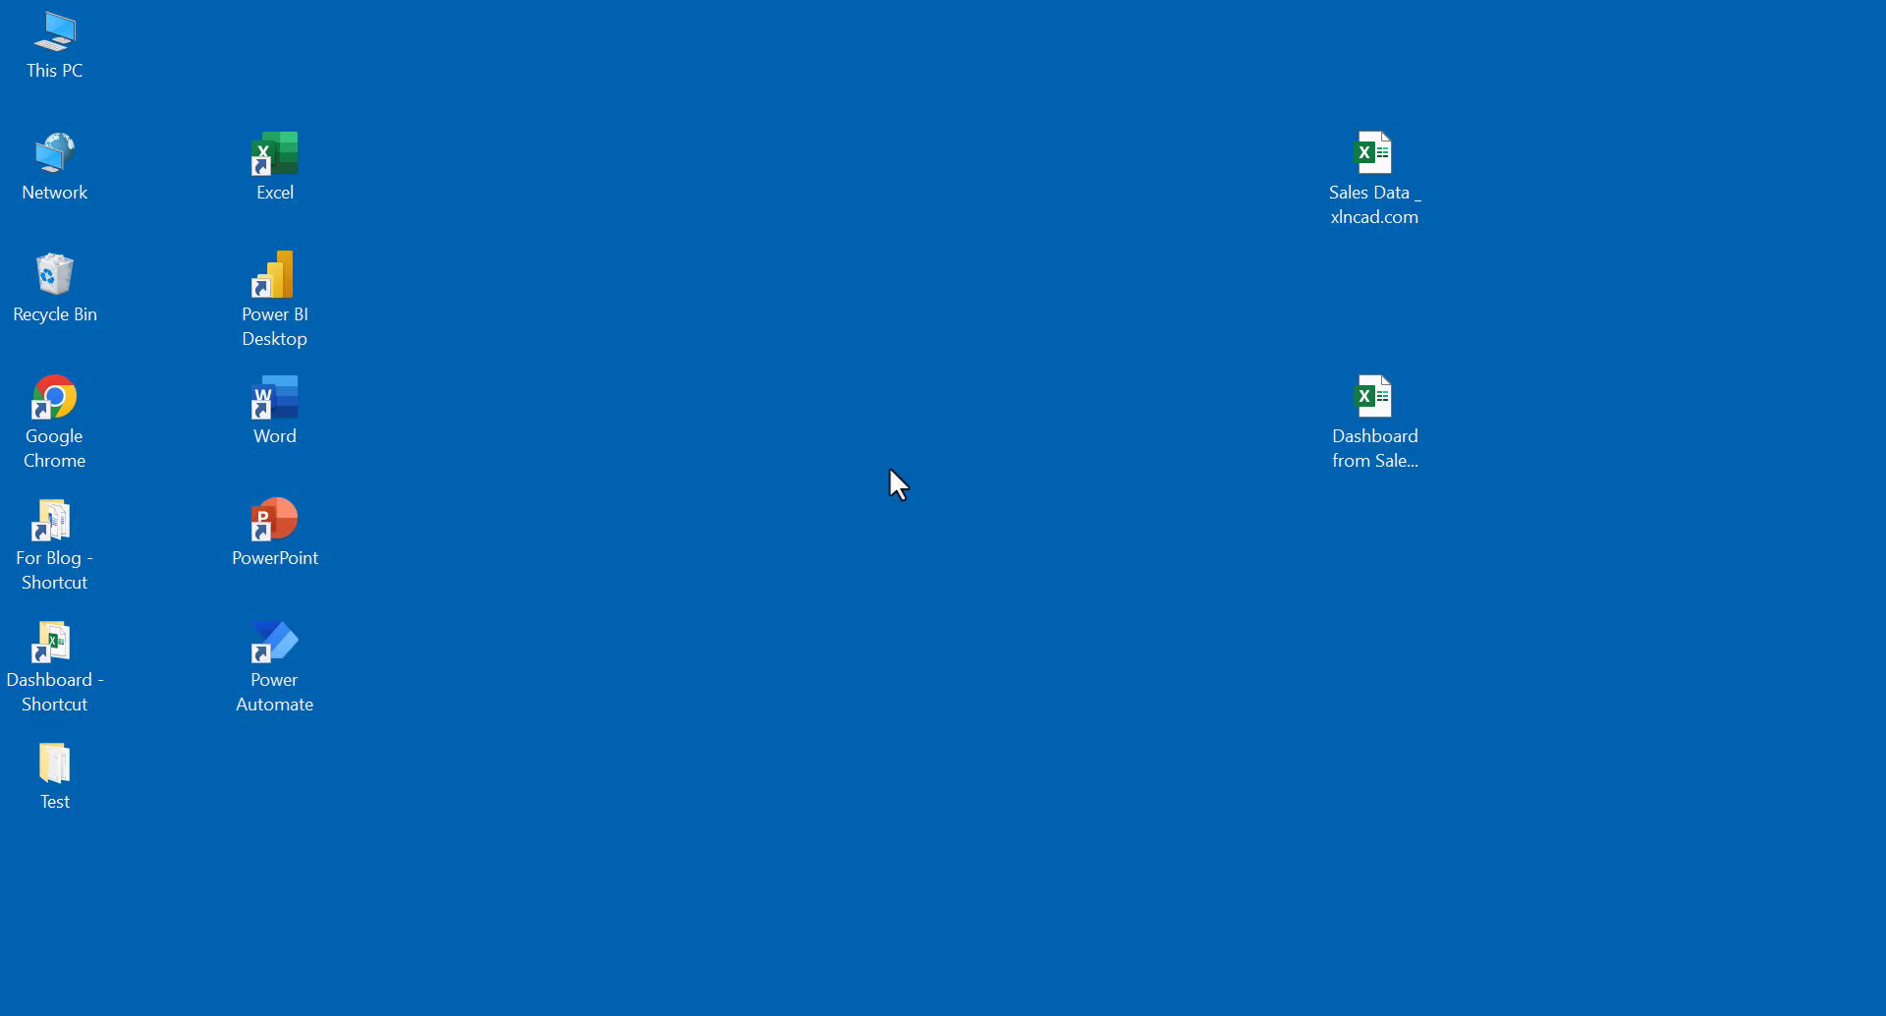
Launch Power BI Desktop past the welcome screen and browse the full Get Data connector list without choosing one.
click(303, 310)
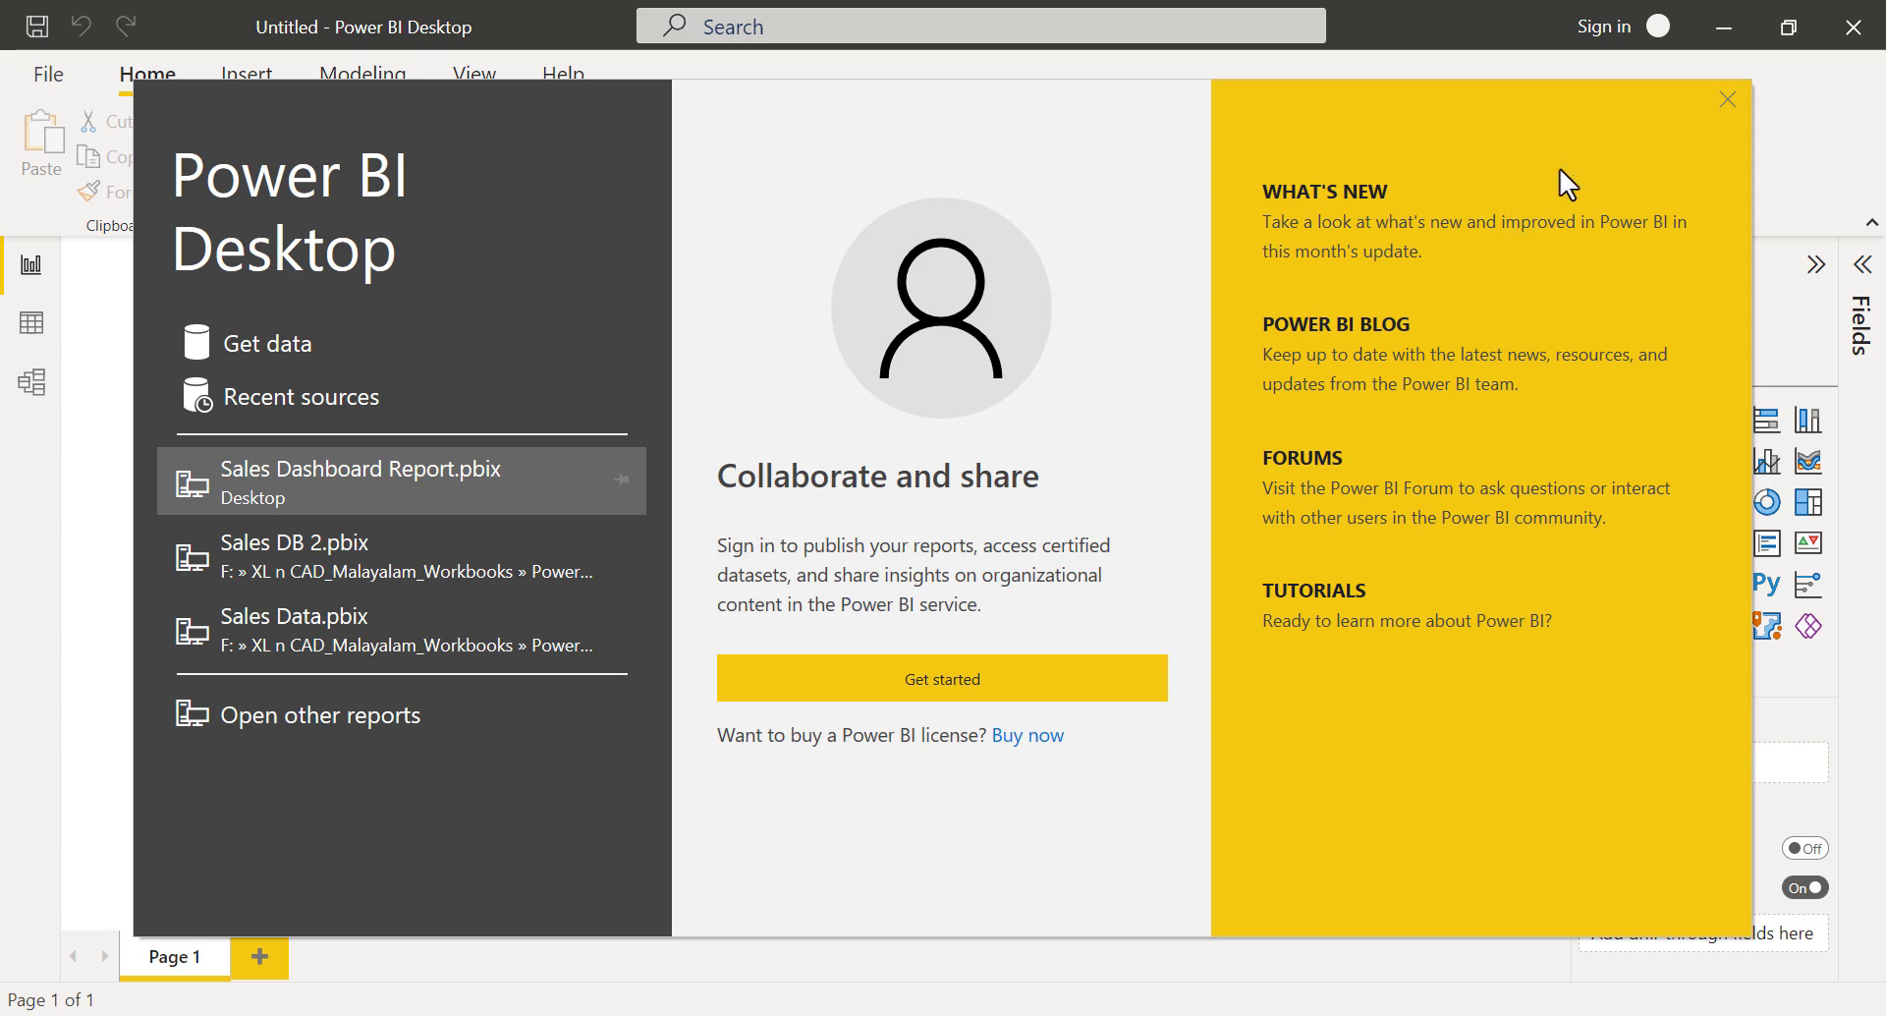
click(1729, 98)
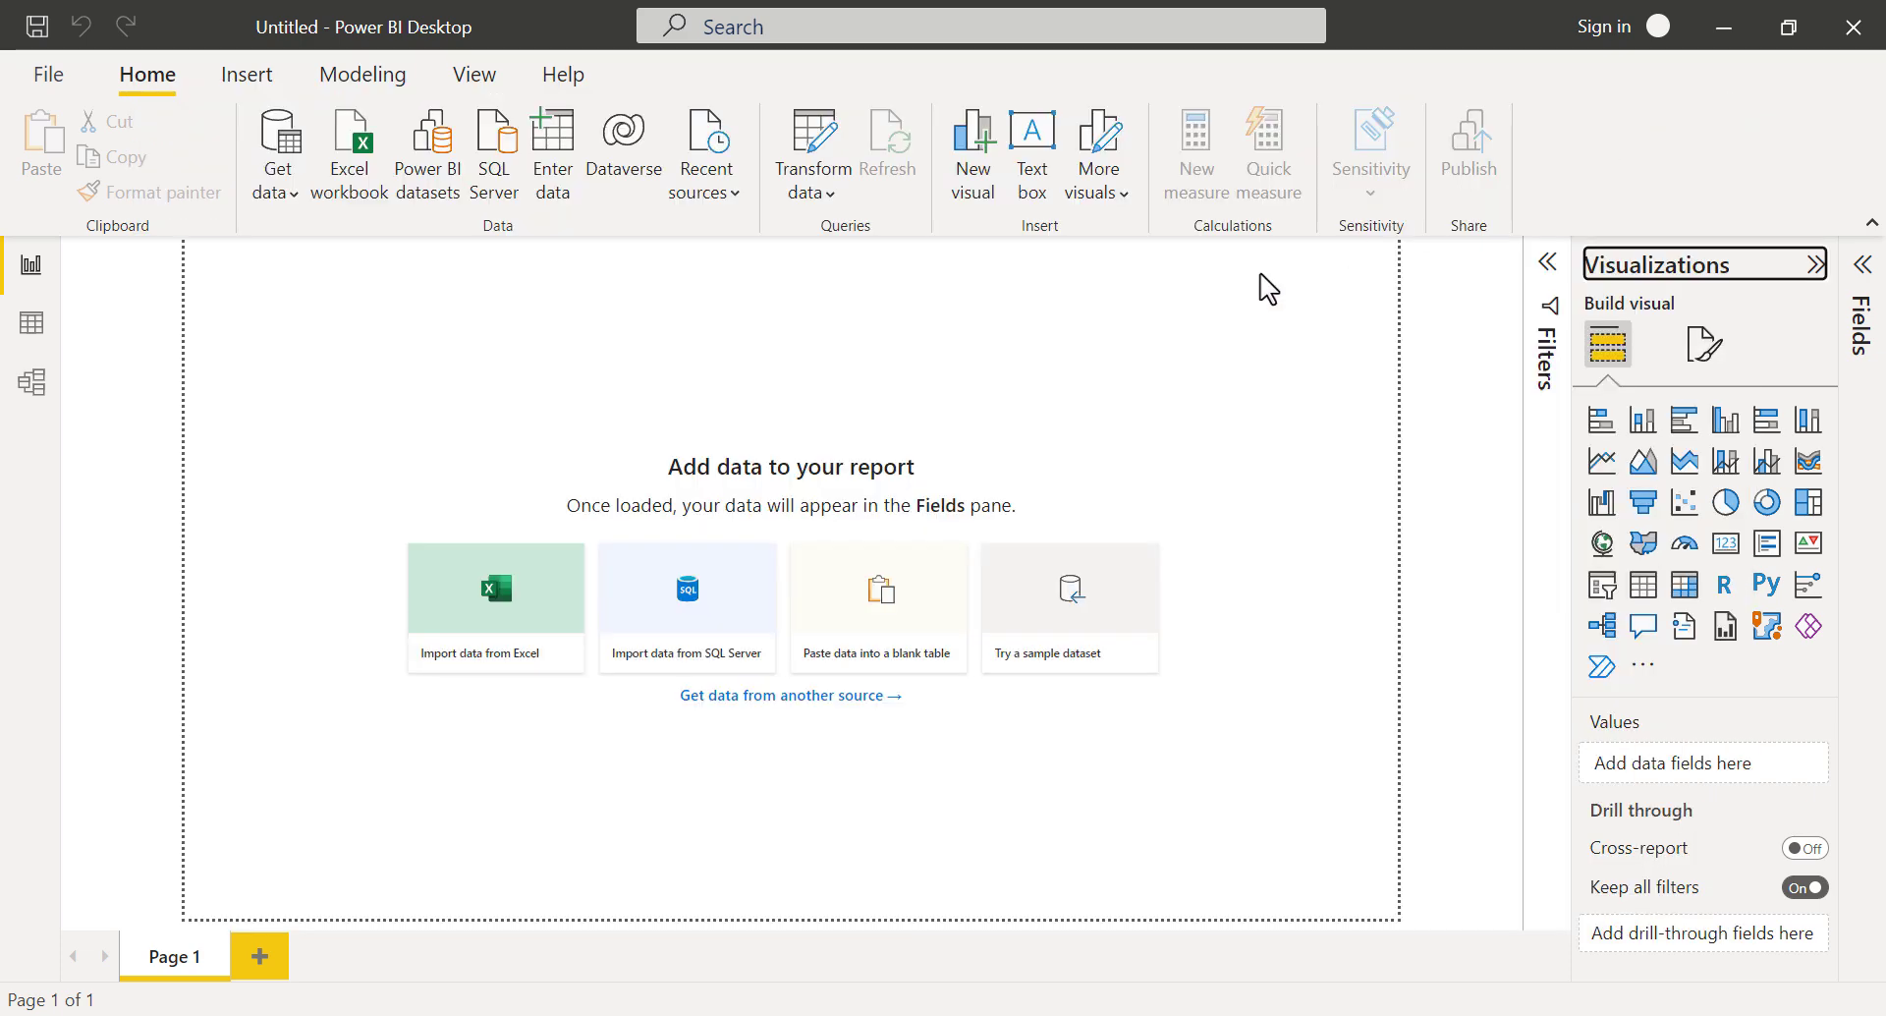
click(296, 202)
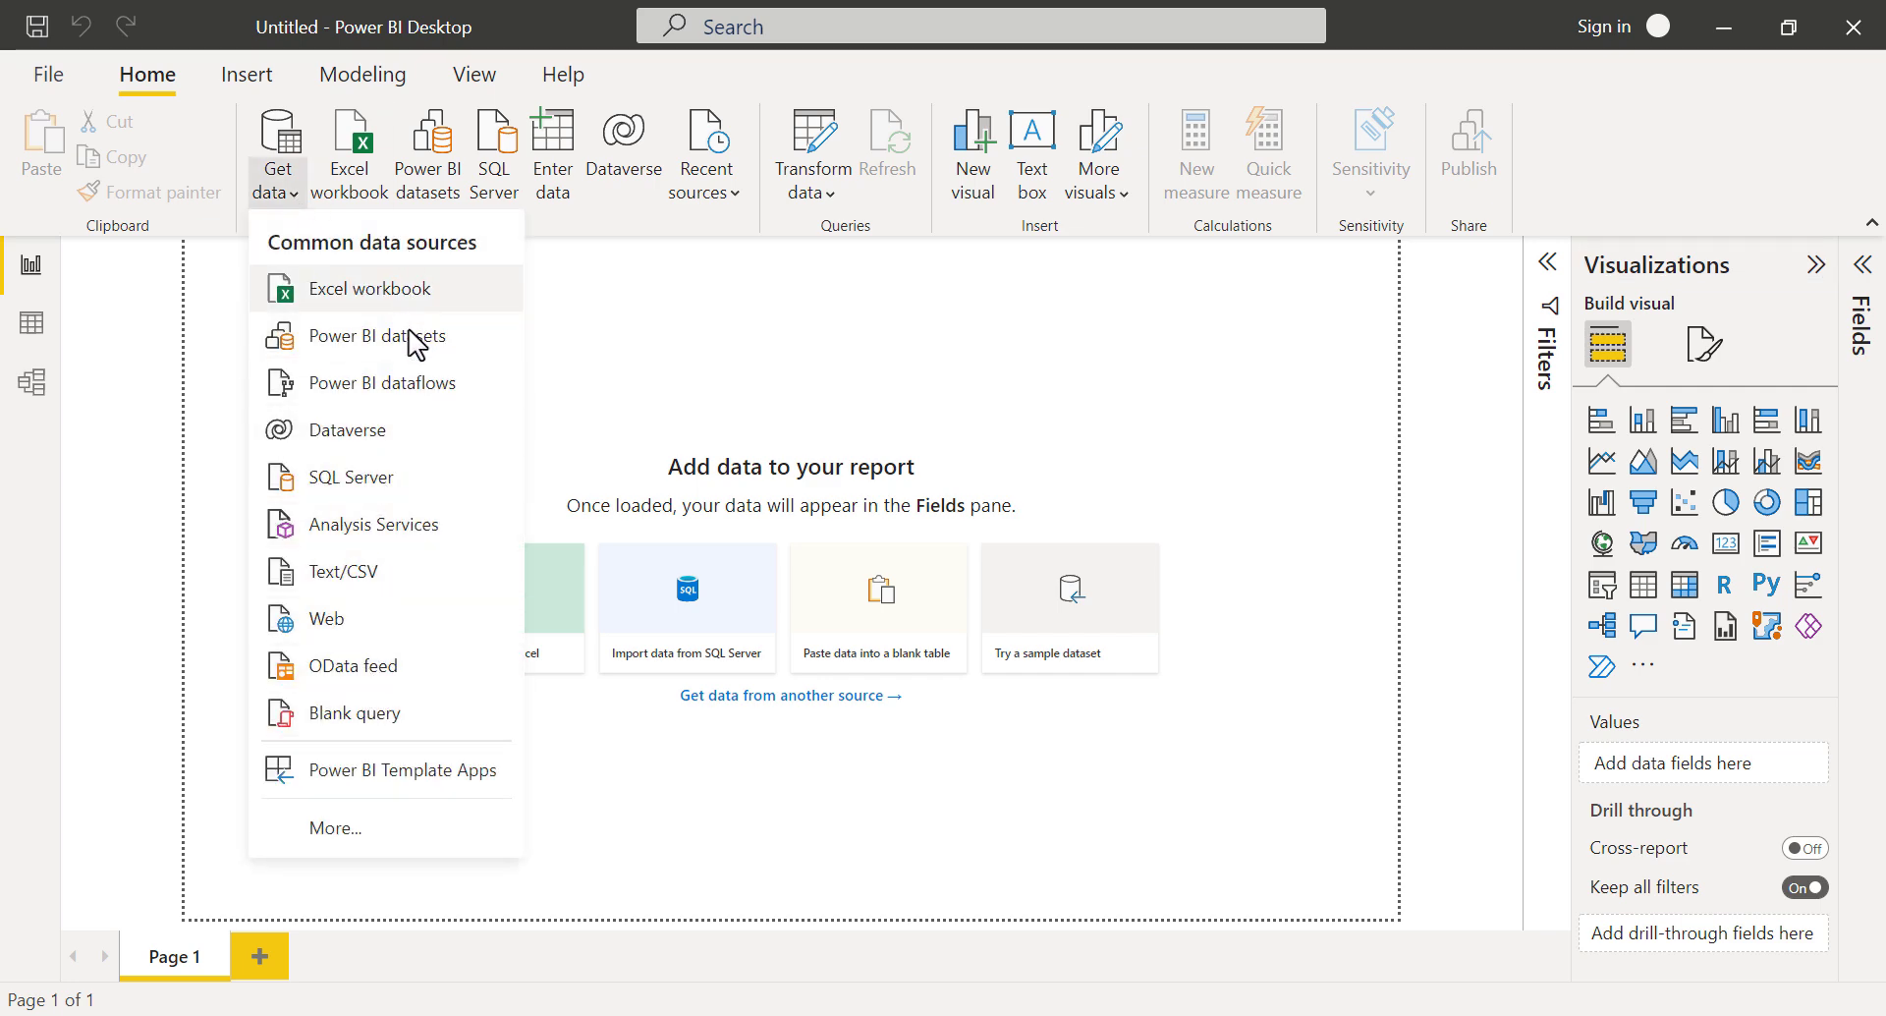
click(385, 847)
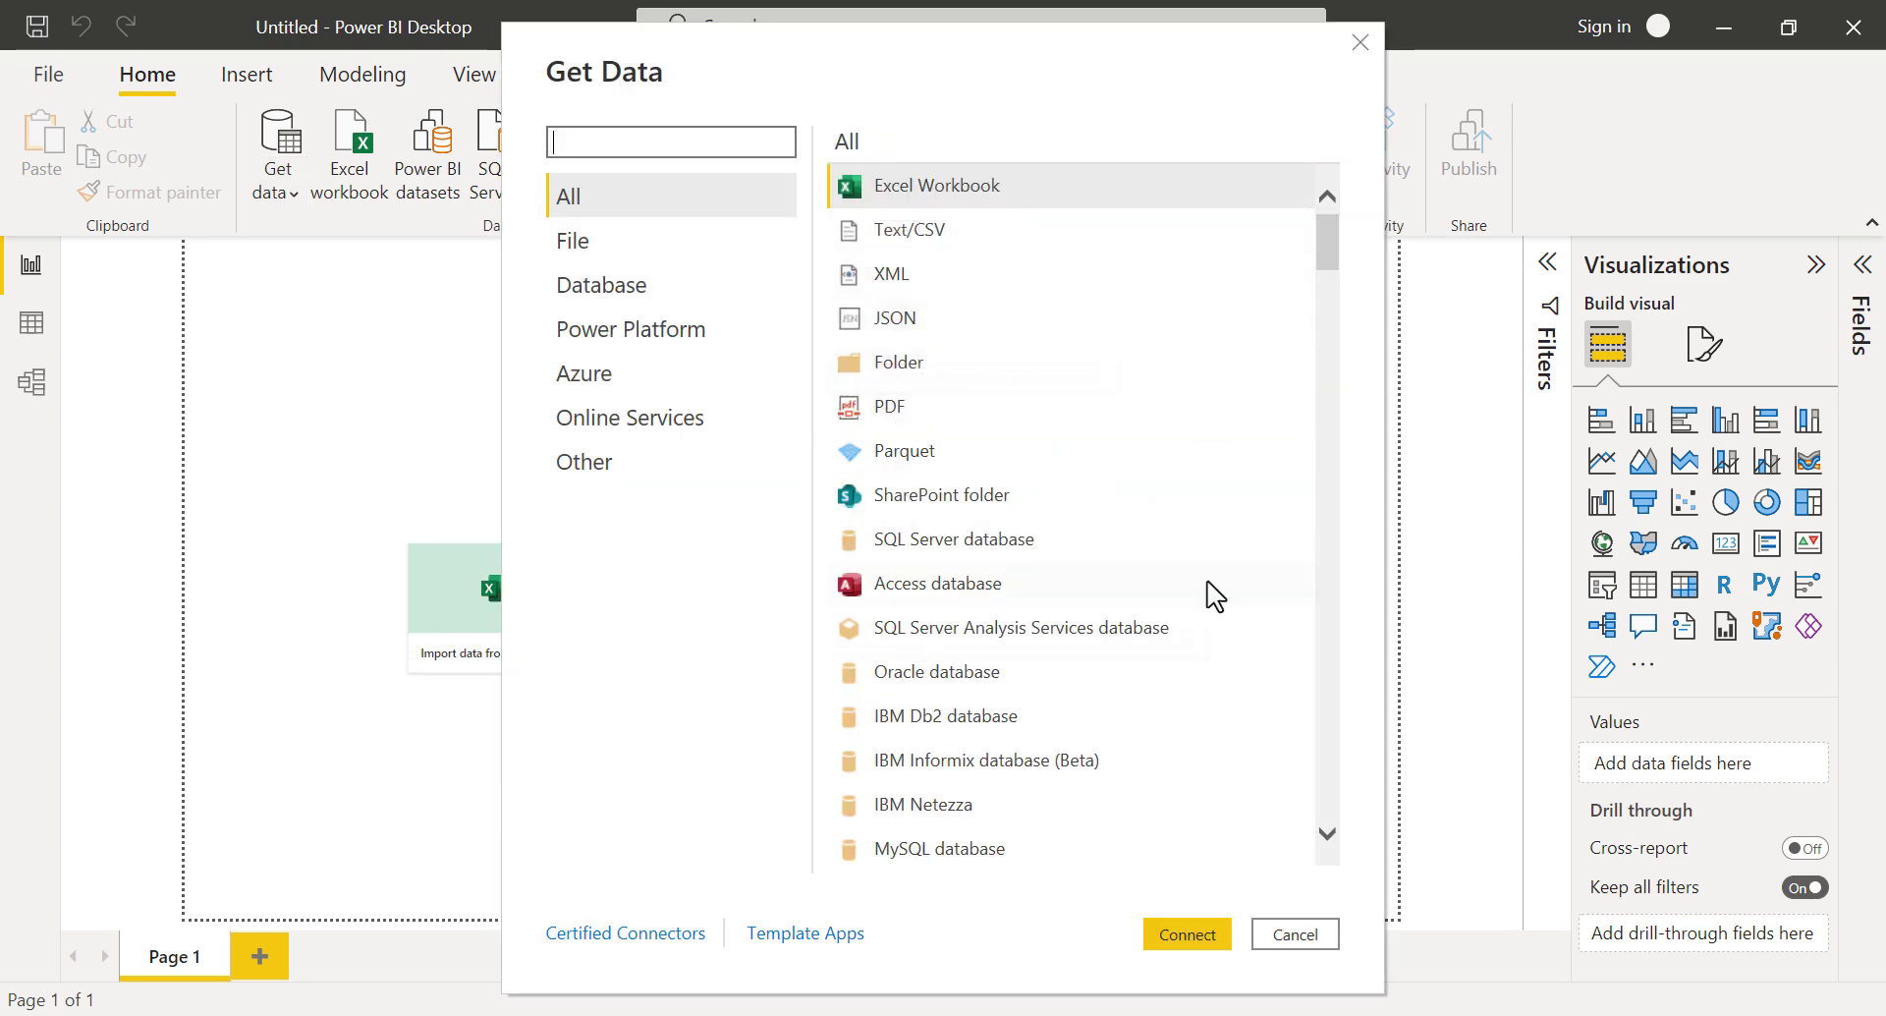
drag(1328, 257, 1360, 220)
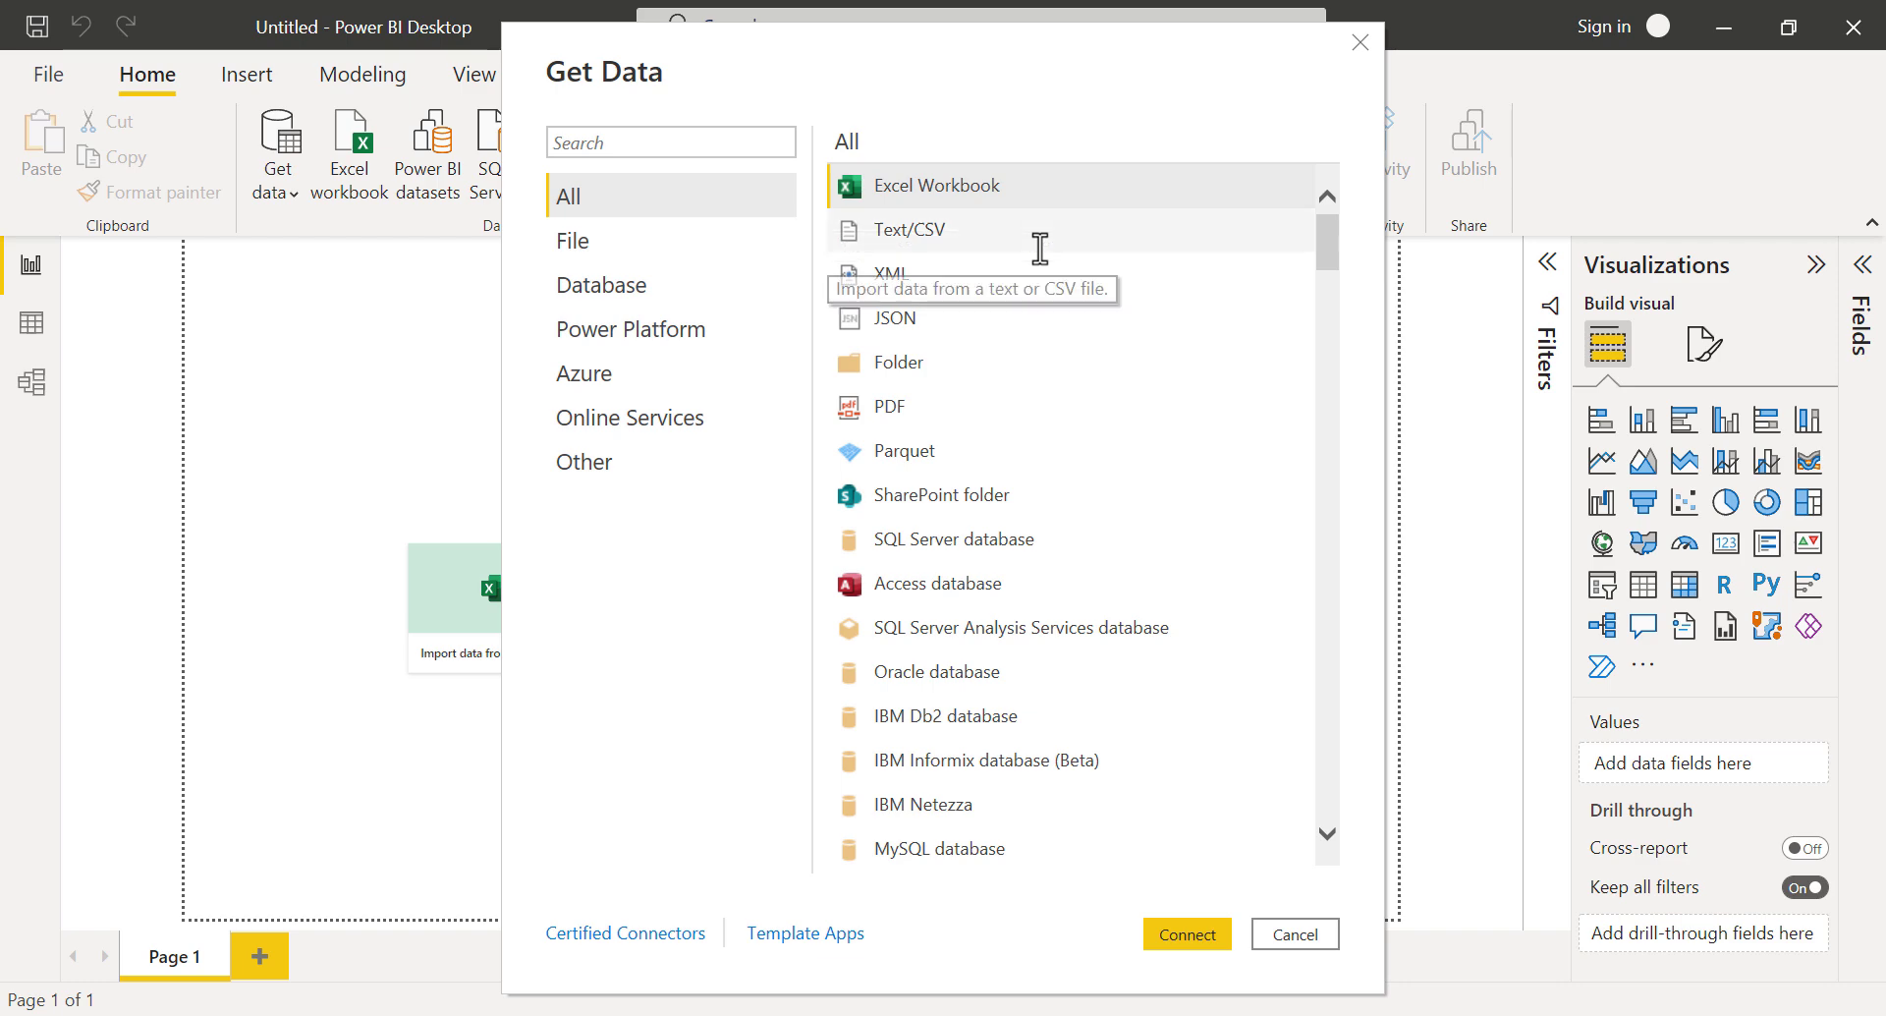
click(1361, 43)
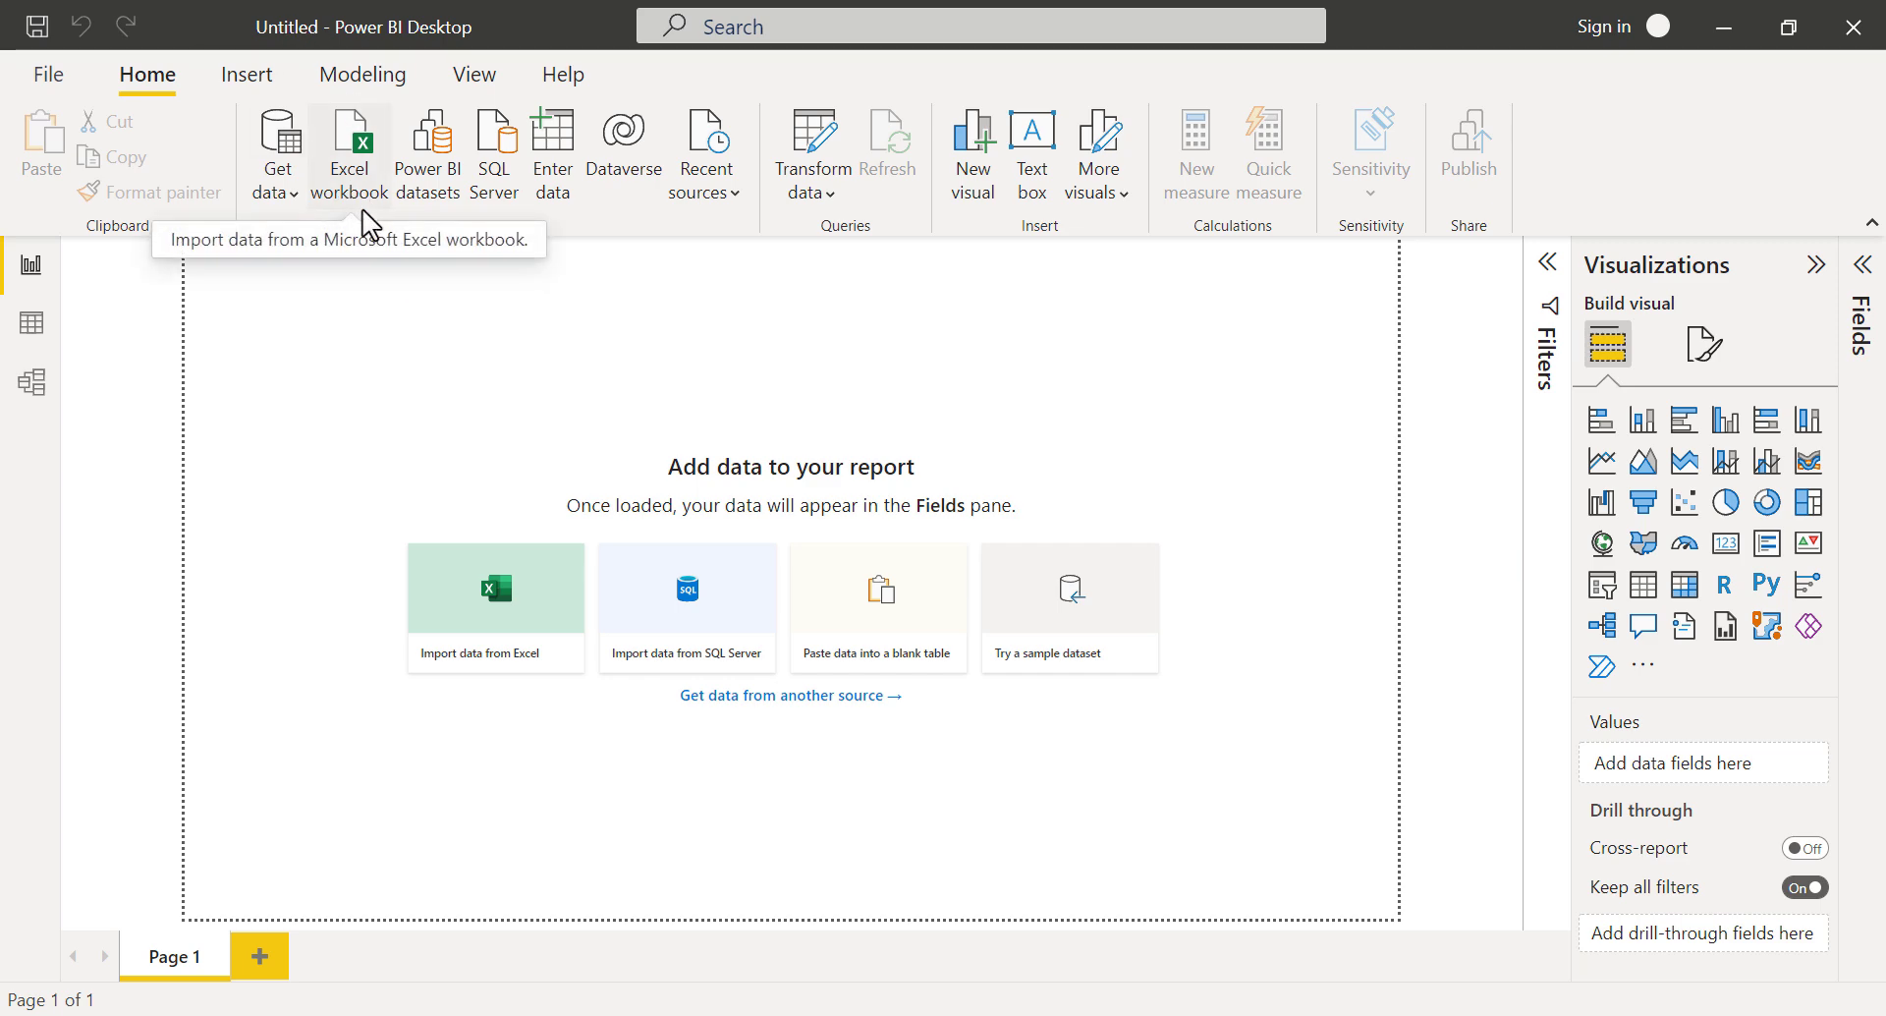
Save the blank report to the Desktop as 'Dashboard Report'.
click(56, 84)
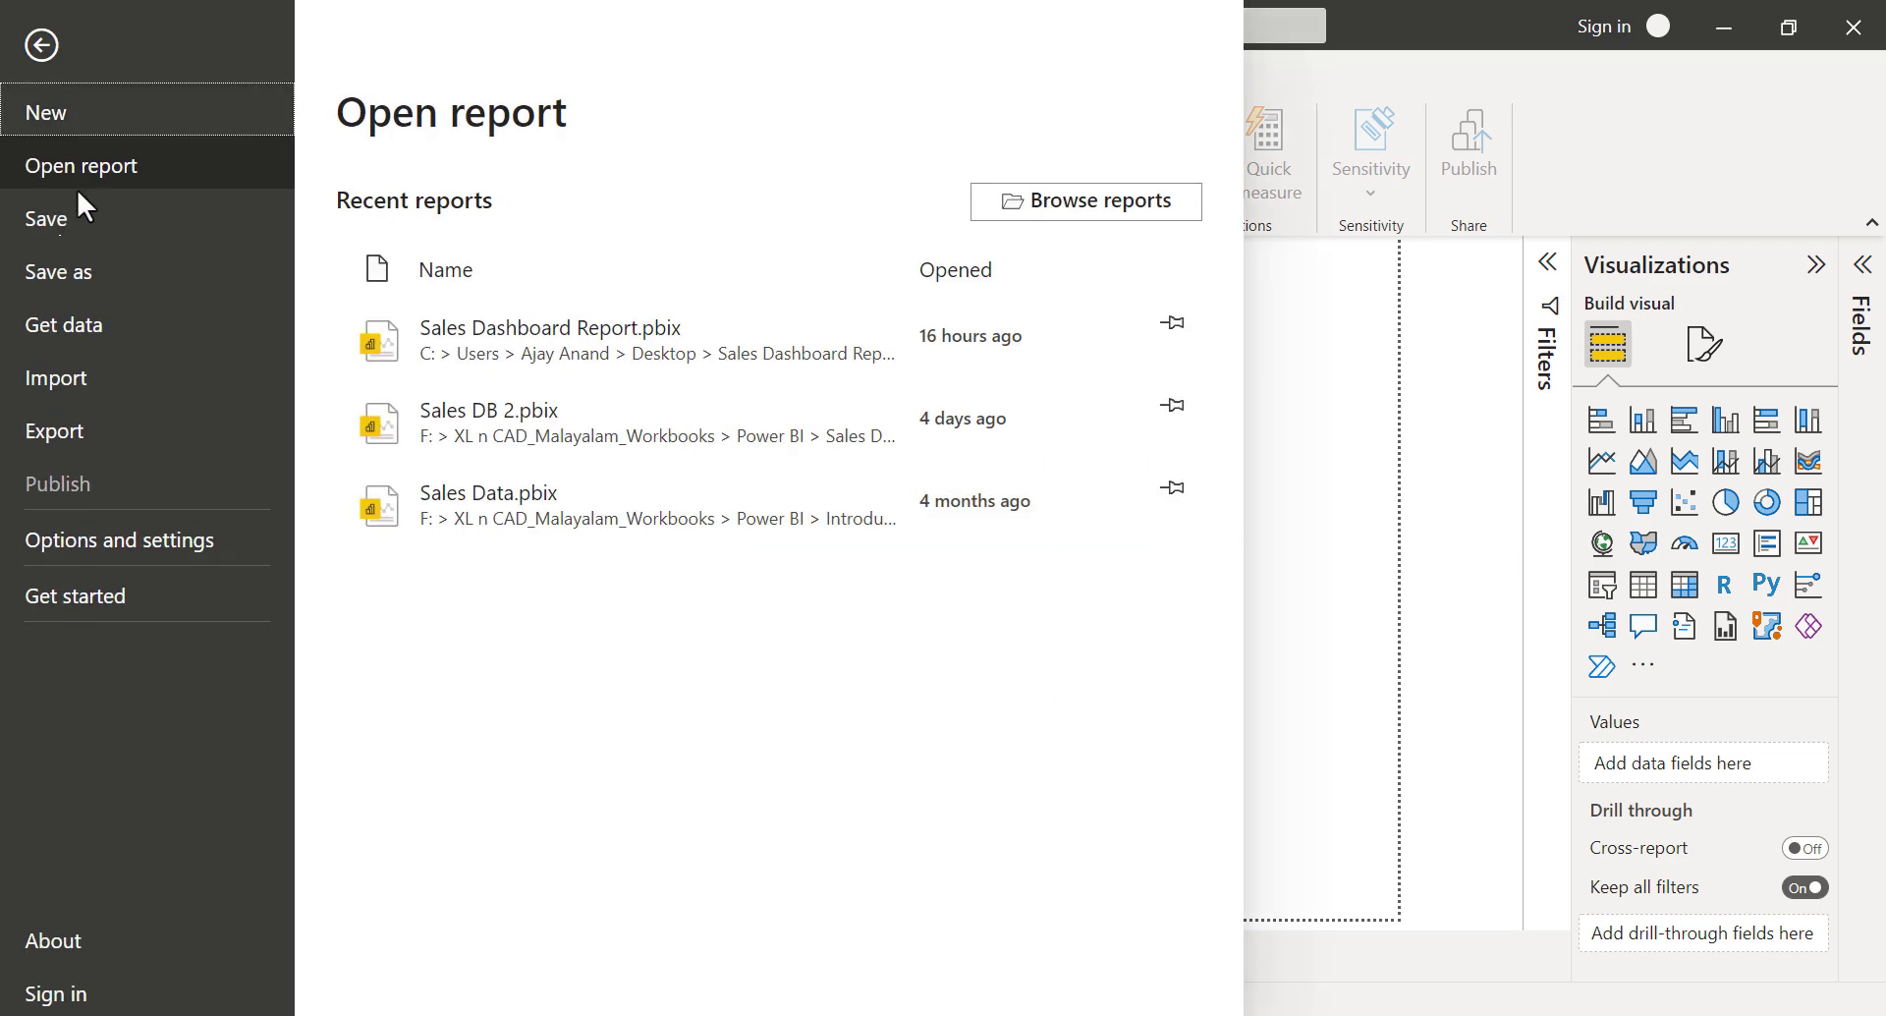
click(74, 274)
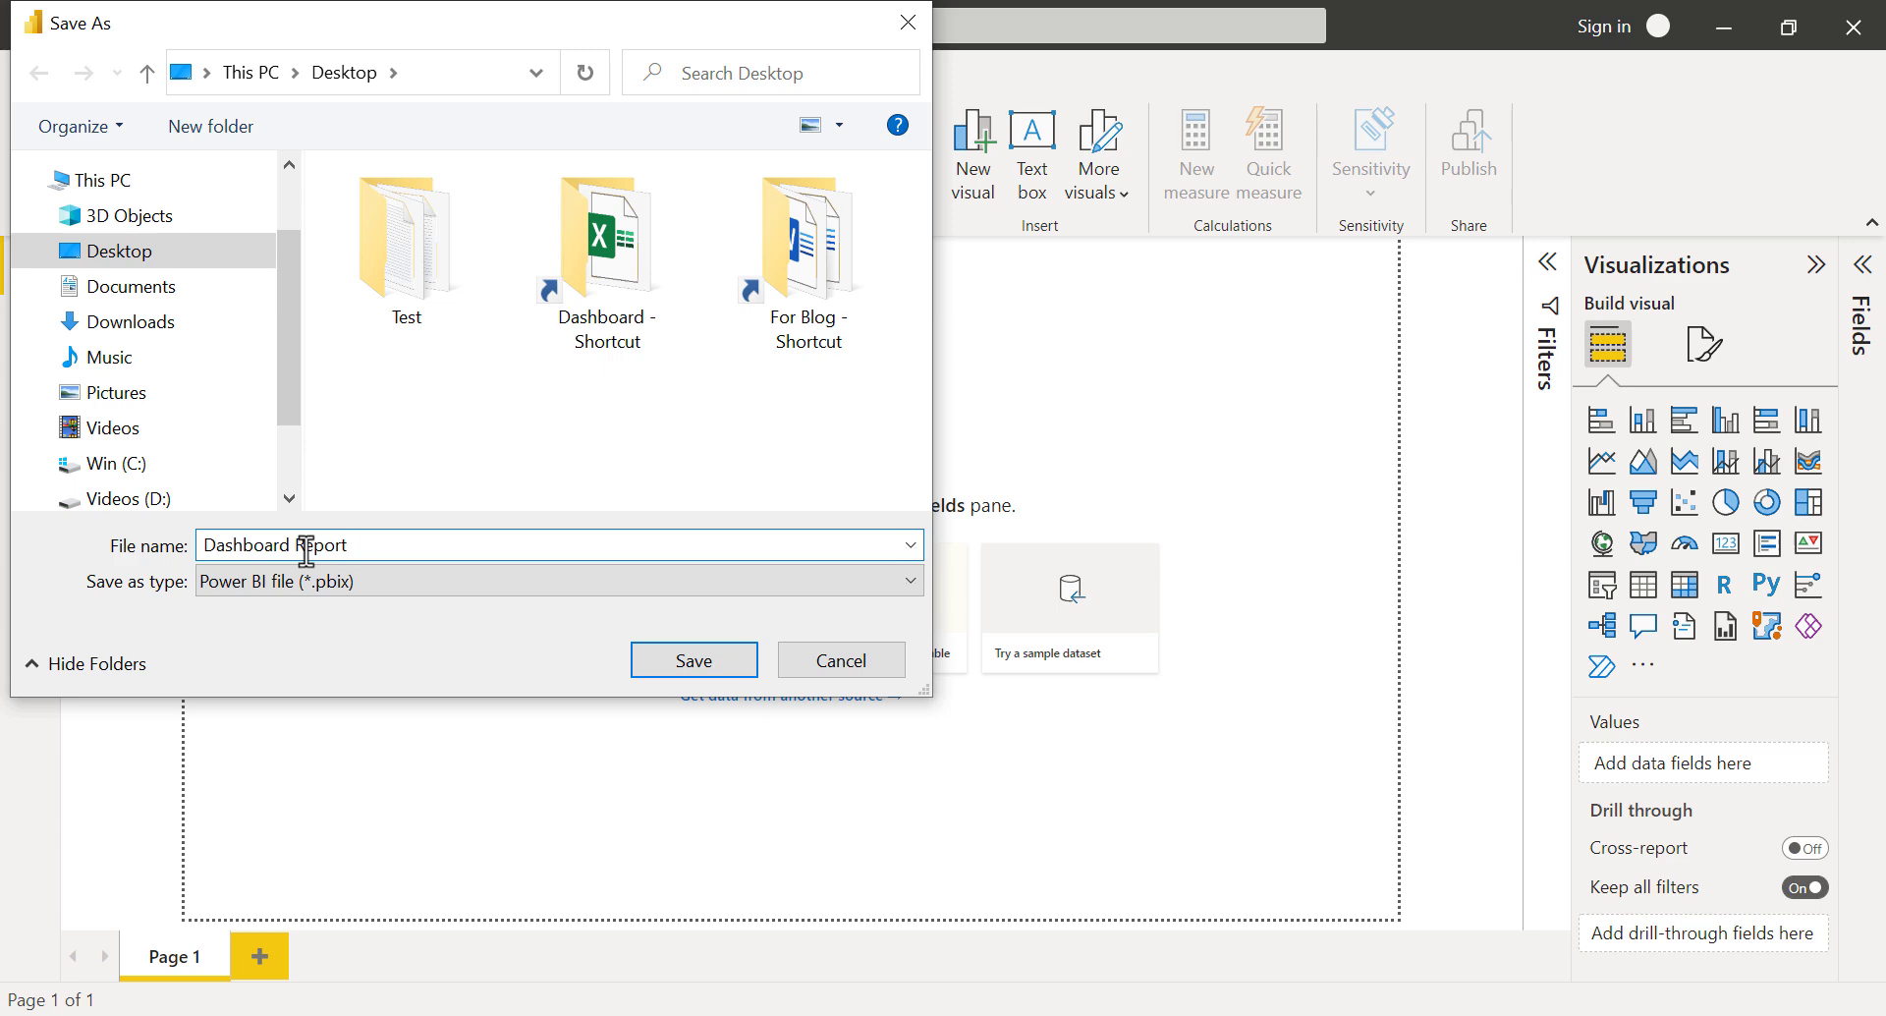
click(693, 663)
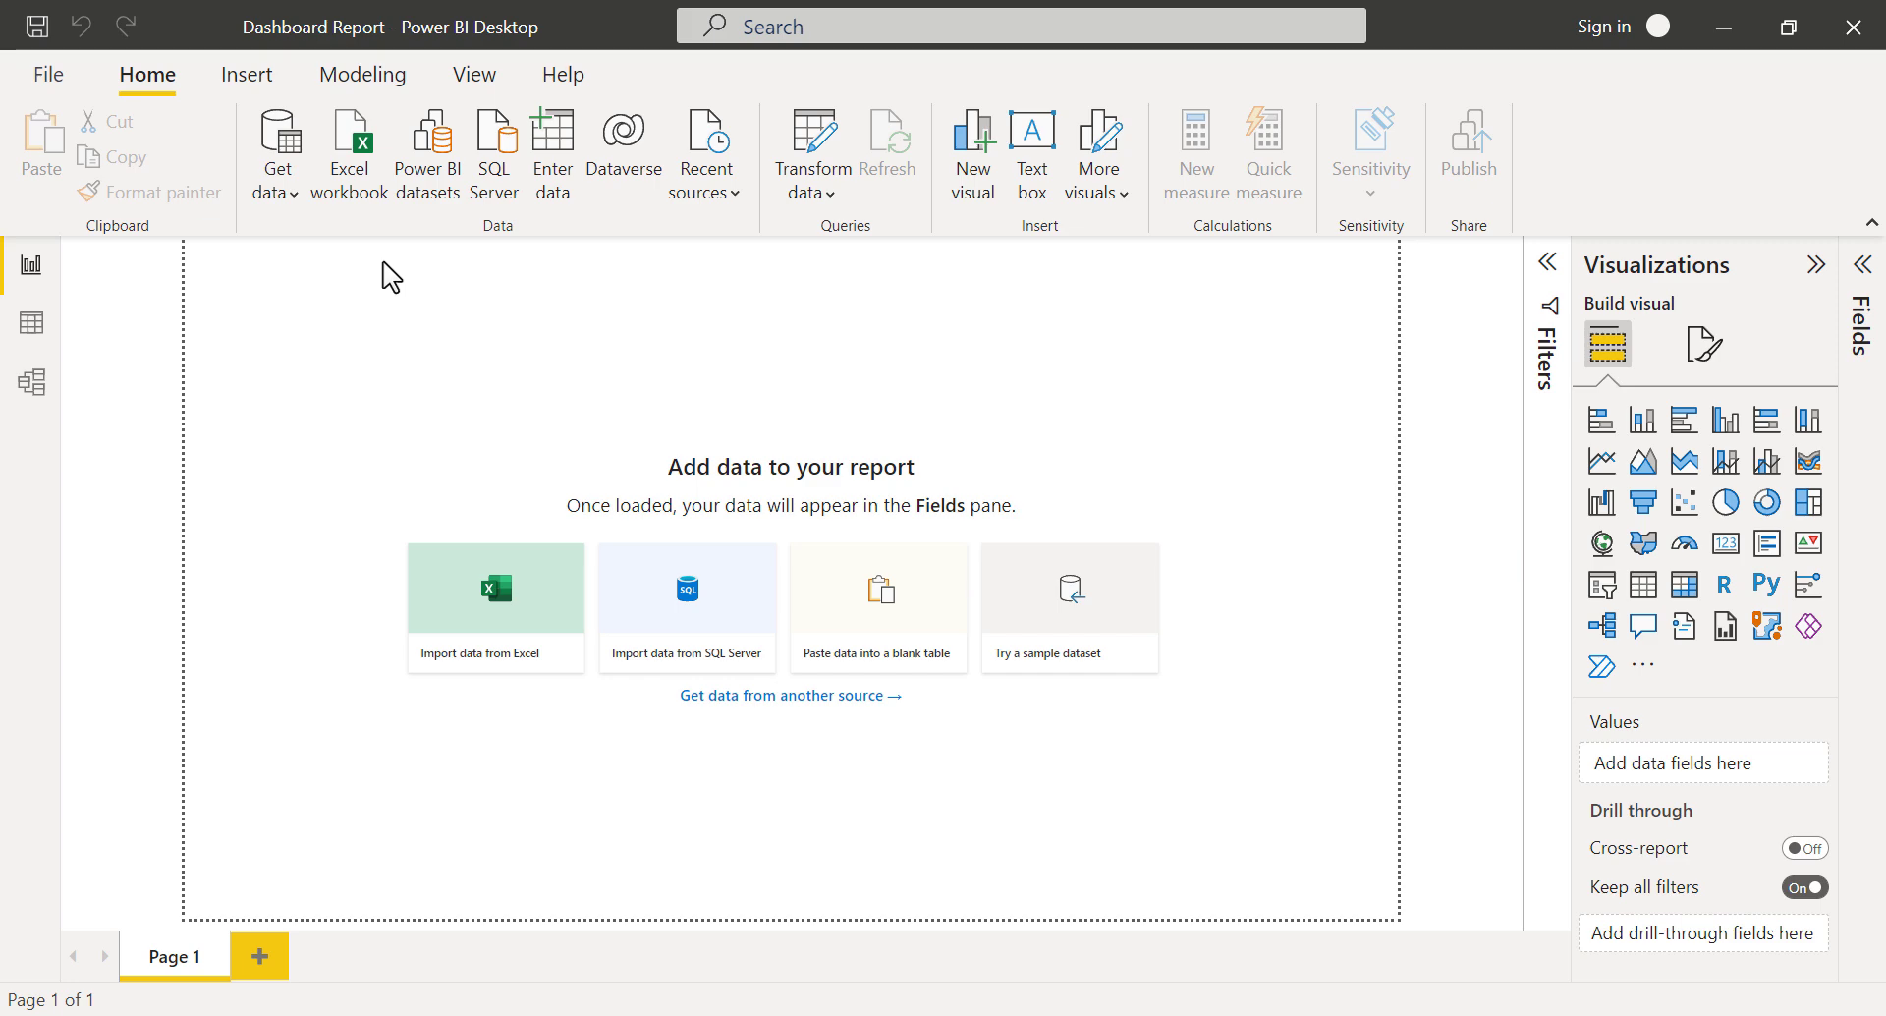
Choose the Sales Data workbook as an Excel workbook data source.
click(362, 193)
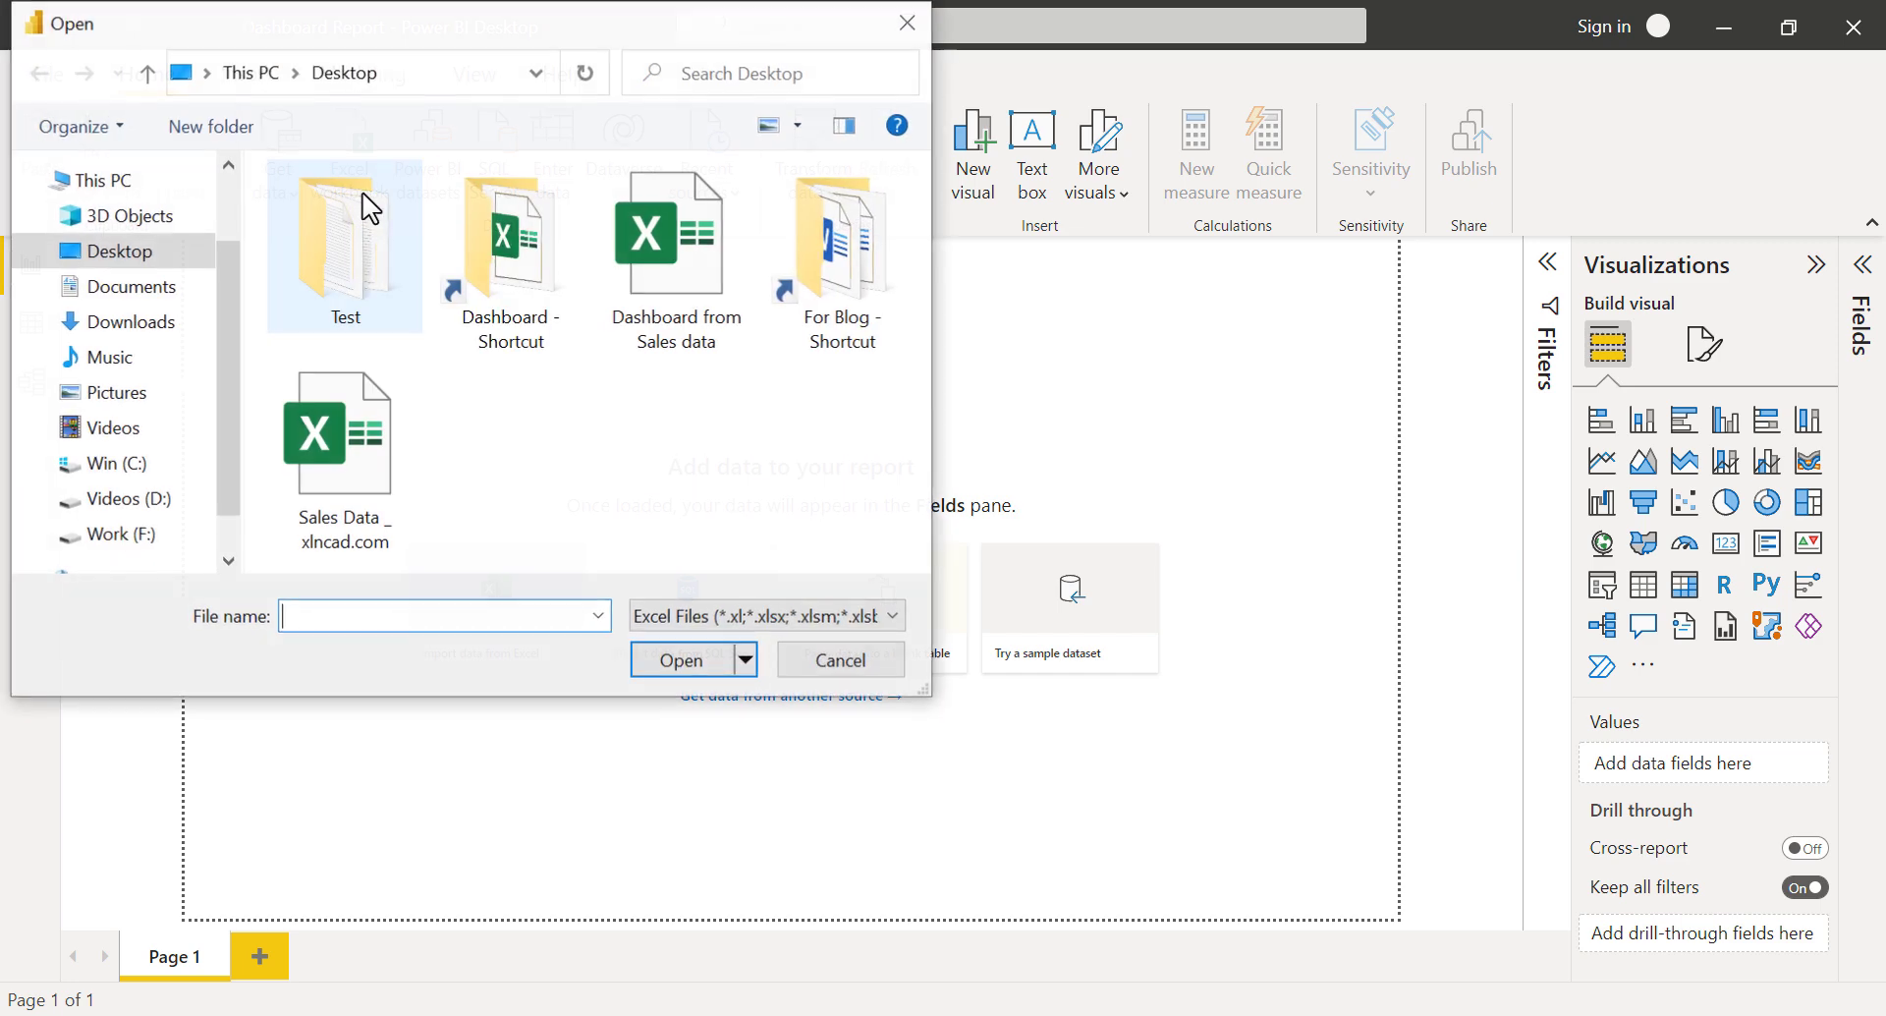
click(368, 454)
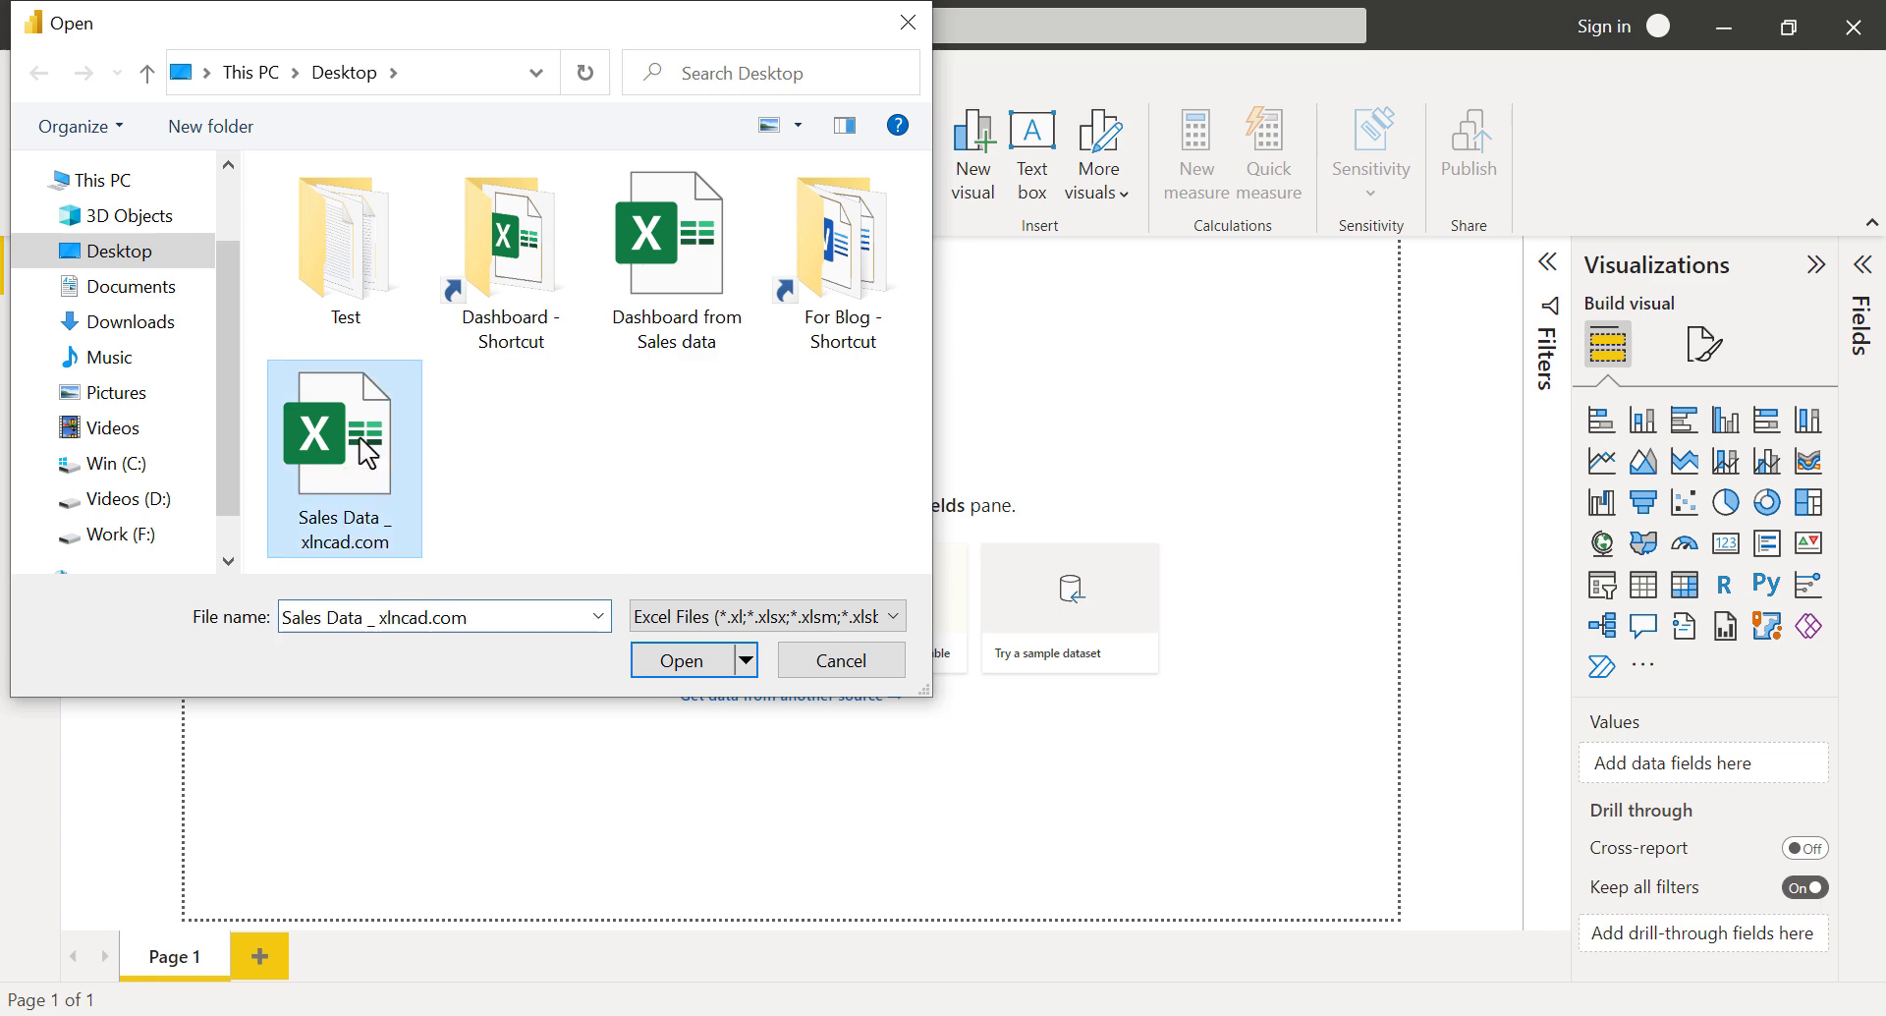
click(664, 674)
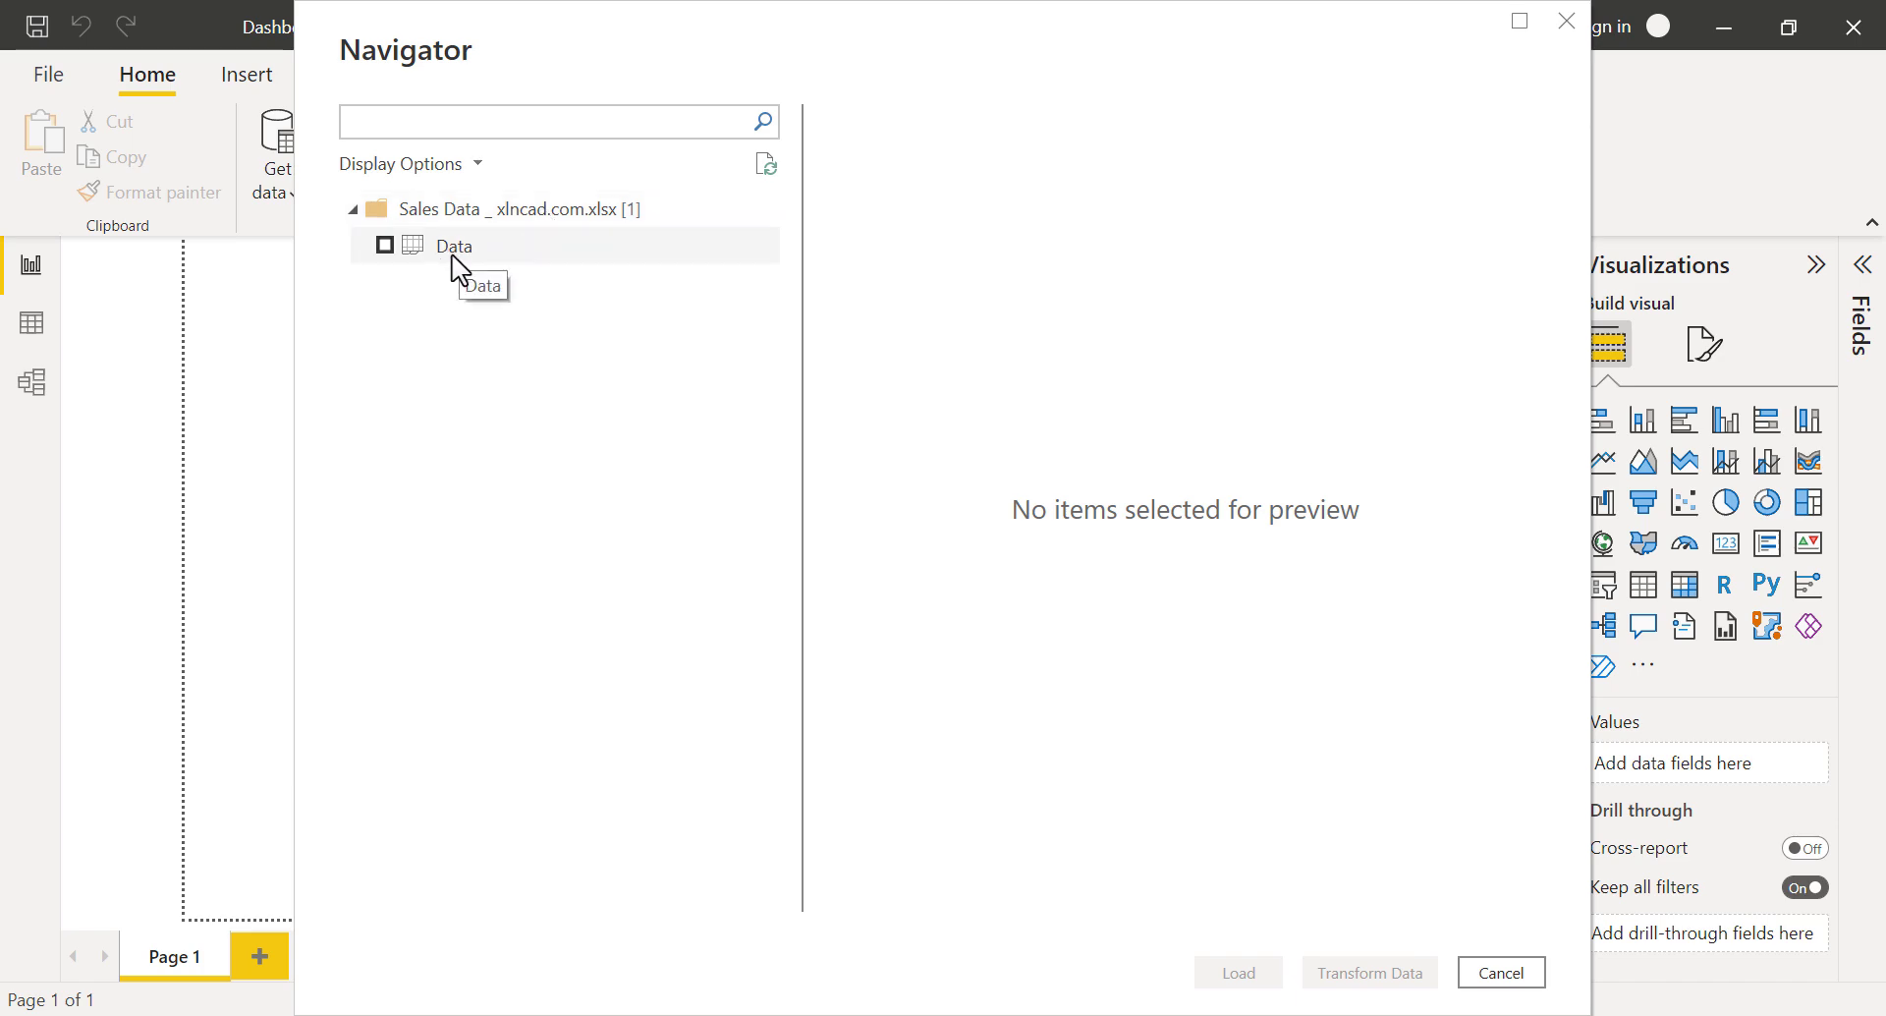
Tick the Data sheet in Navigator, look over its preview, and load it.
click(385, 245)
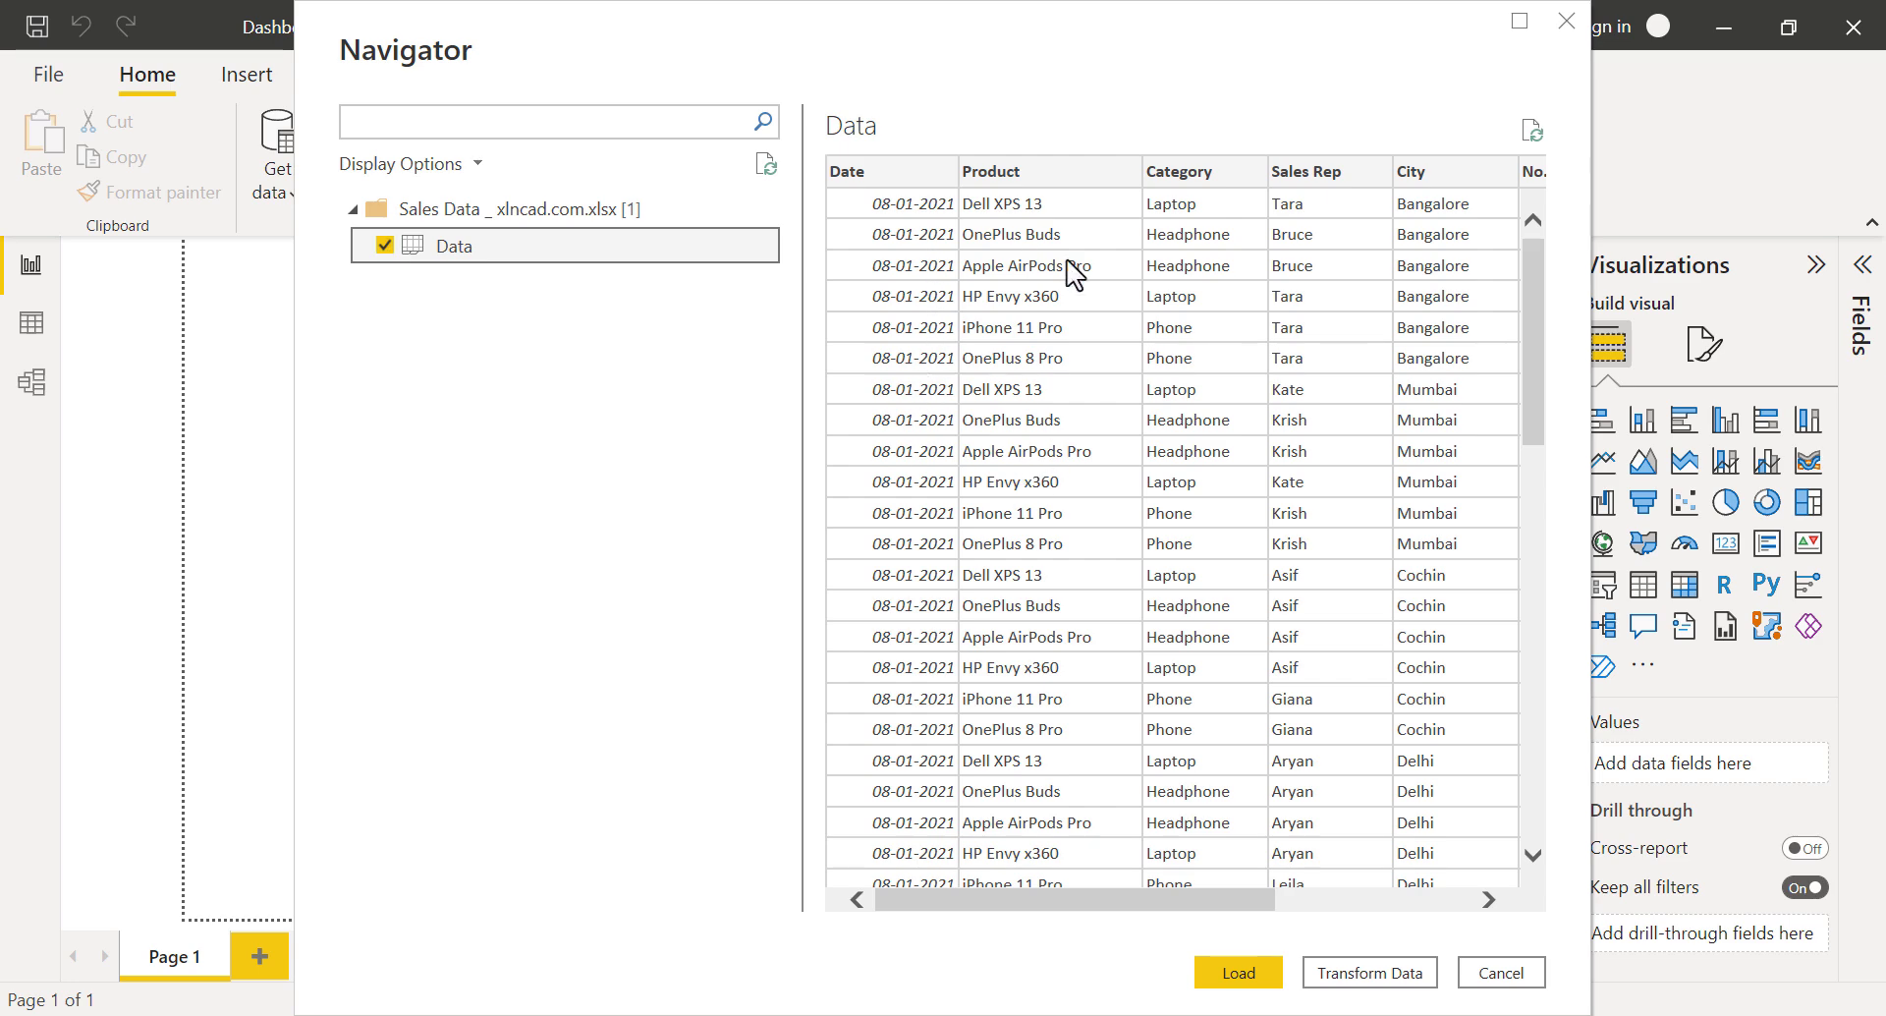
drag(1102, 901, 1306, 911)
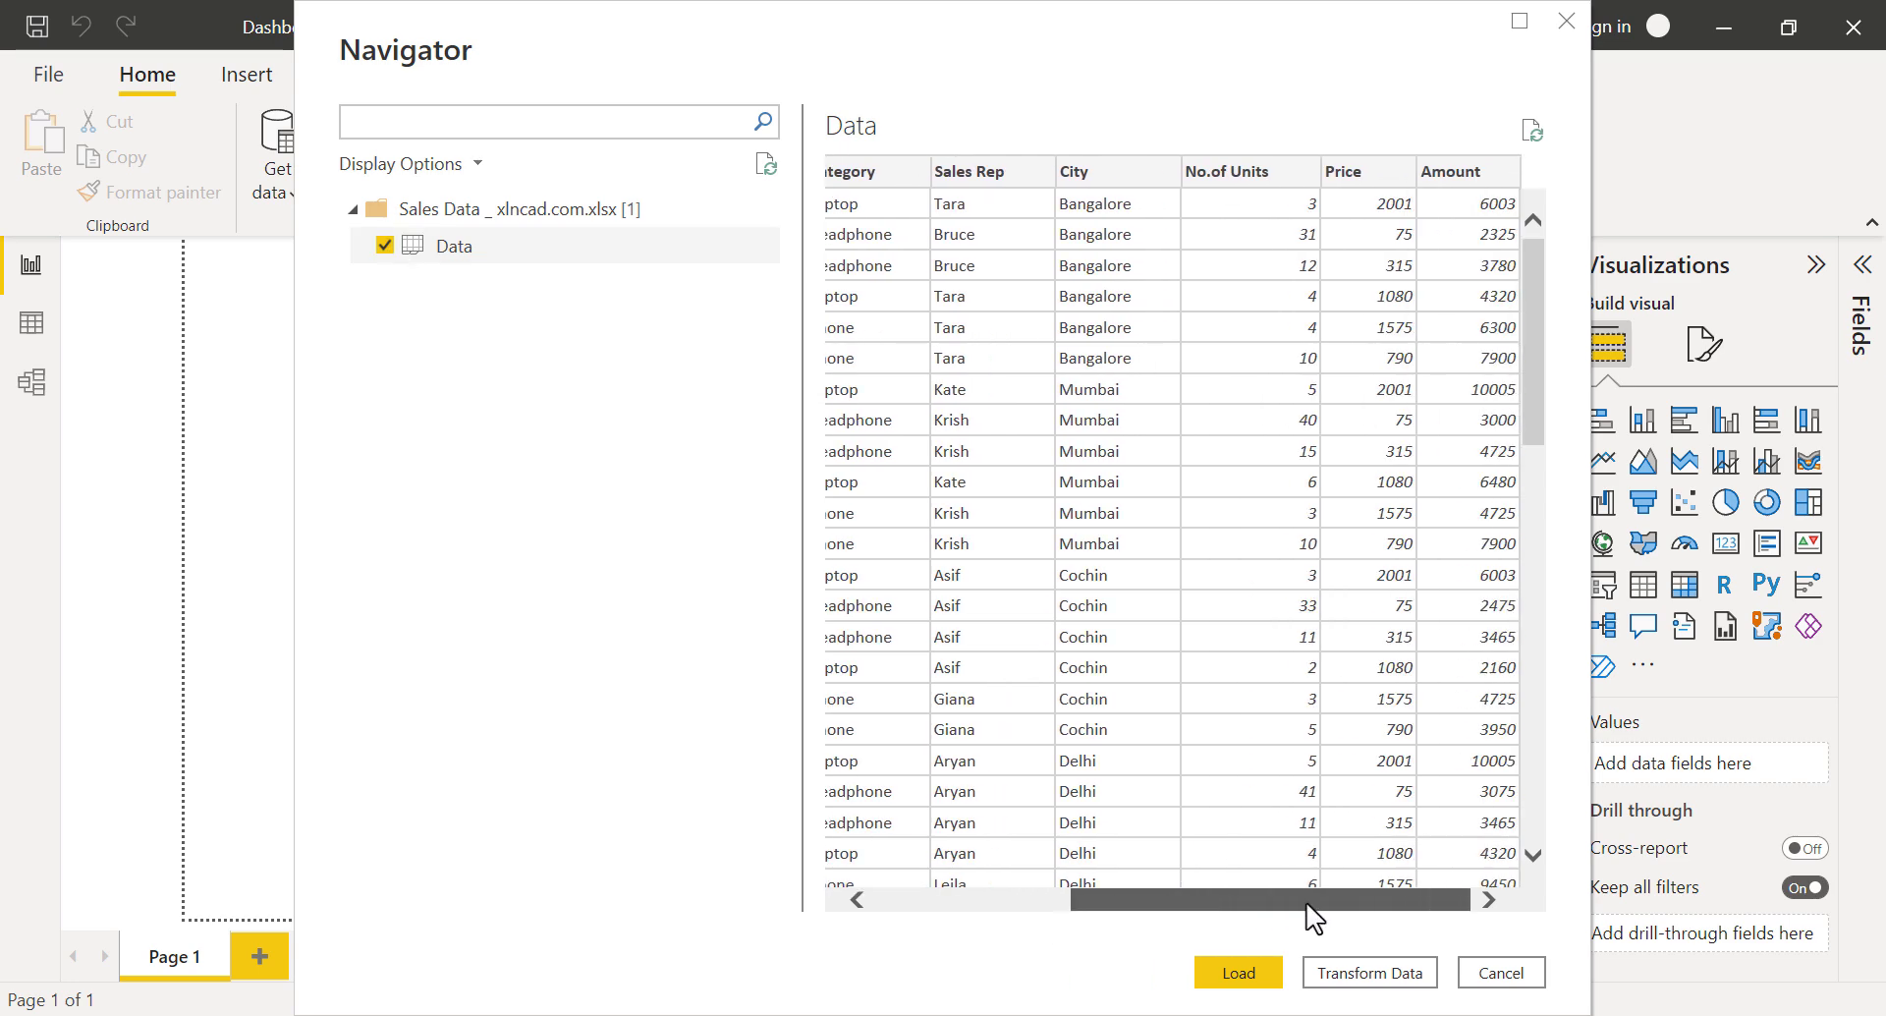
scroll(1537, 501, down, 2)
scroll(1523, 299, up, 2)
scroll(1528, 749, down, 3)
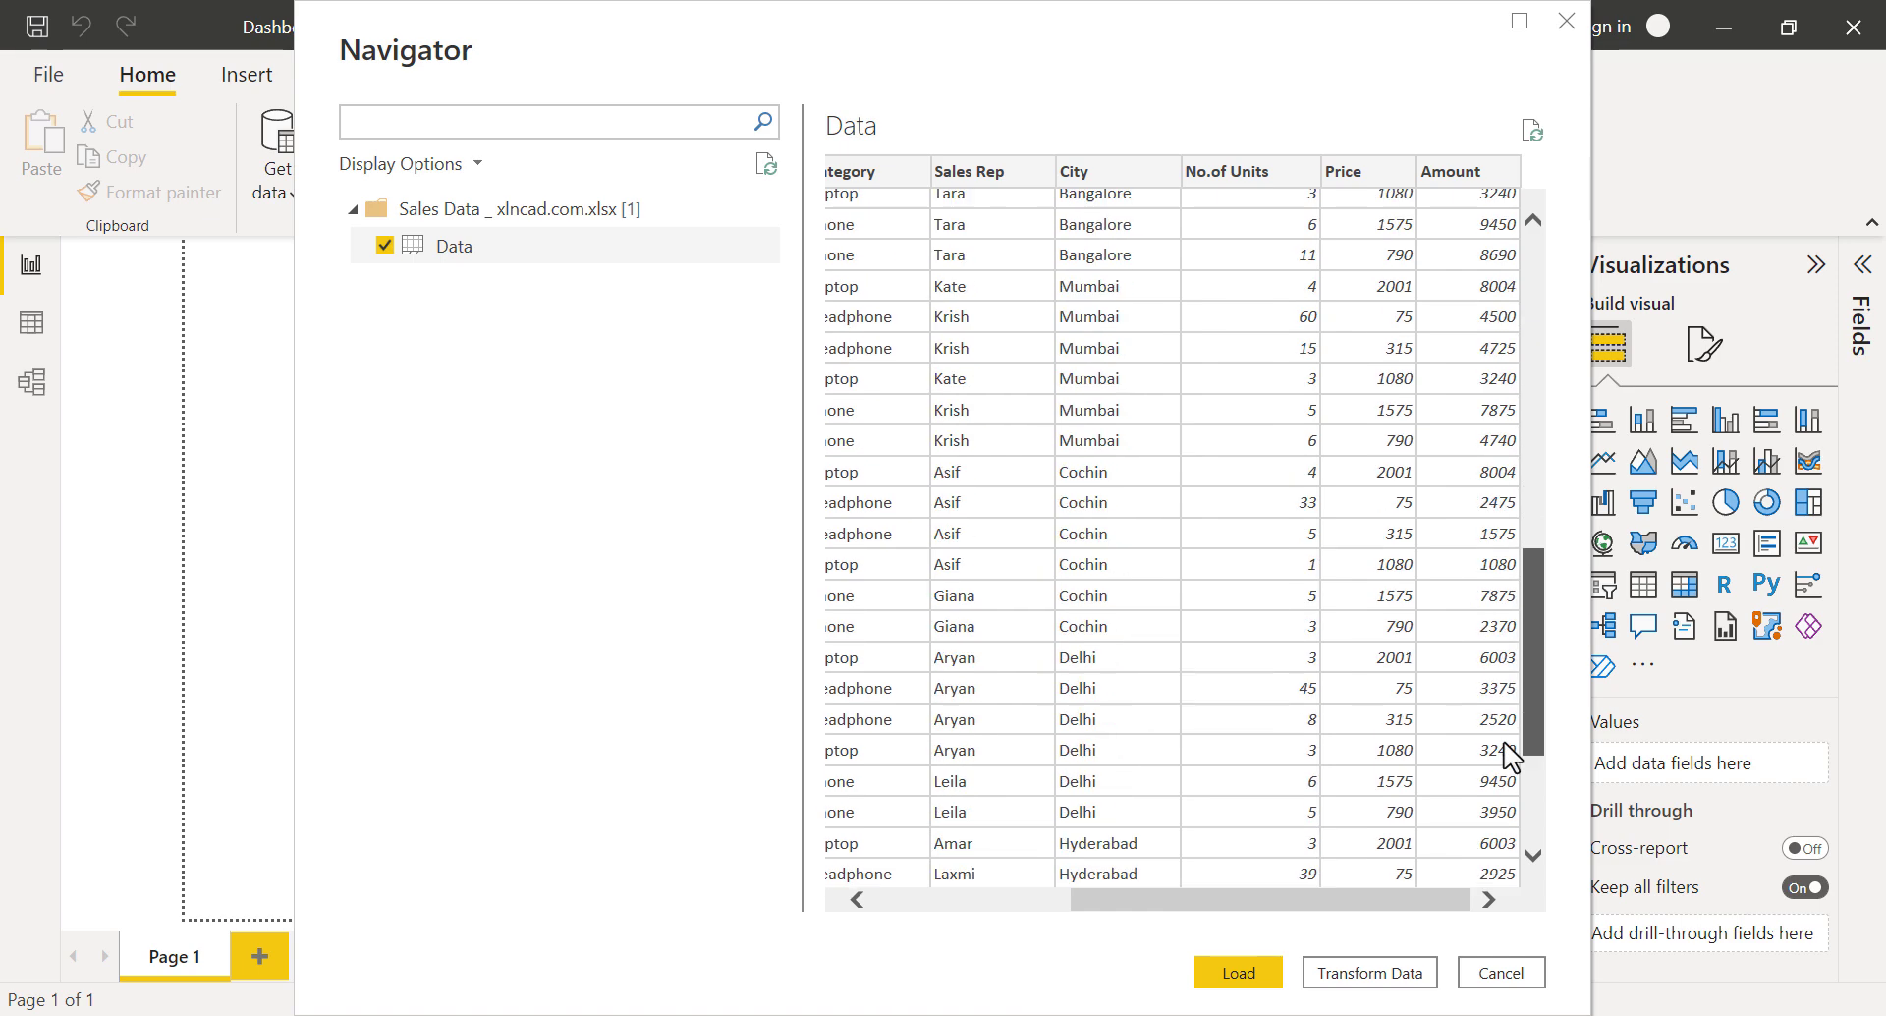
scroll(1523, 514, up, 3)
drag(1249, 903, 1053, 909)
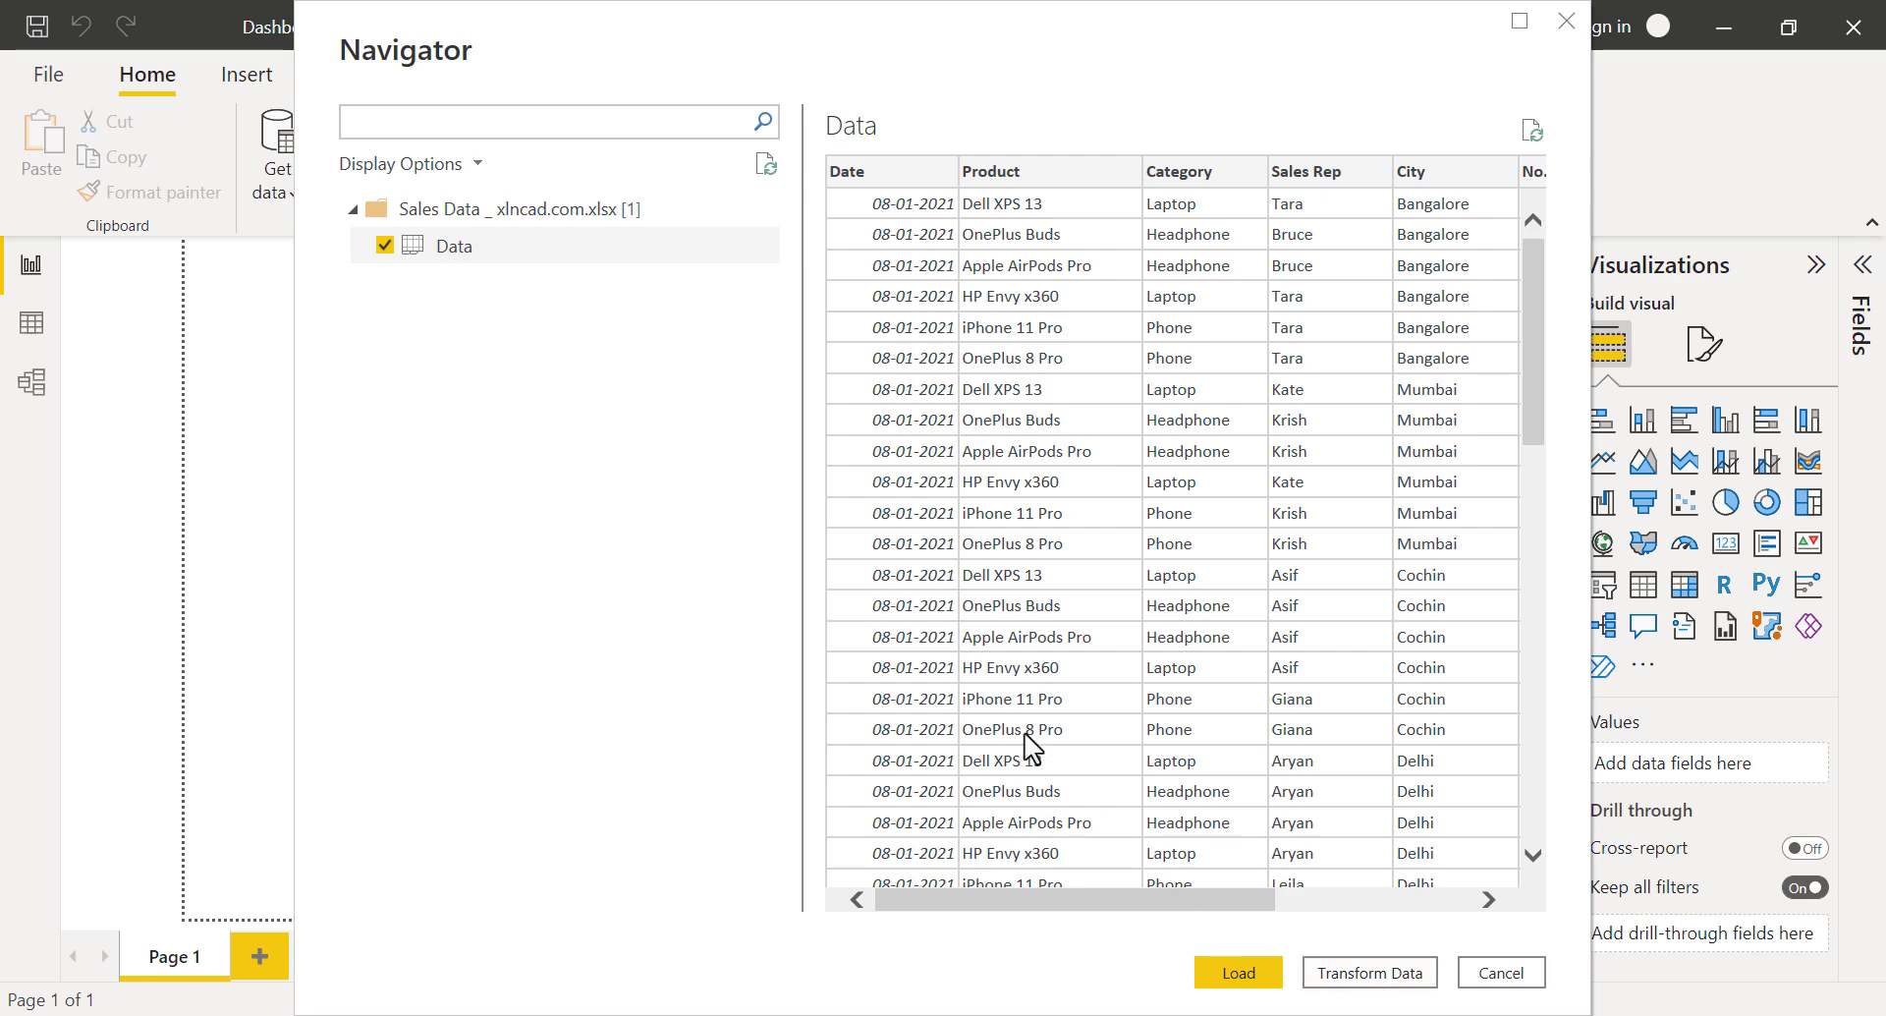
drag(1192, 897, 1002, 917)
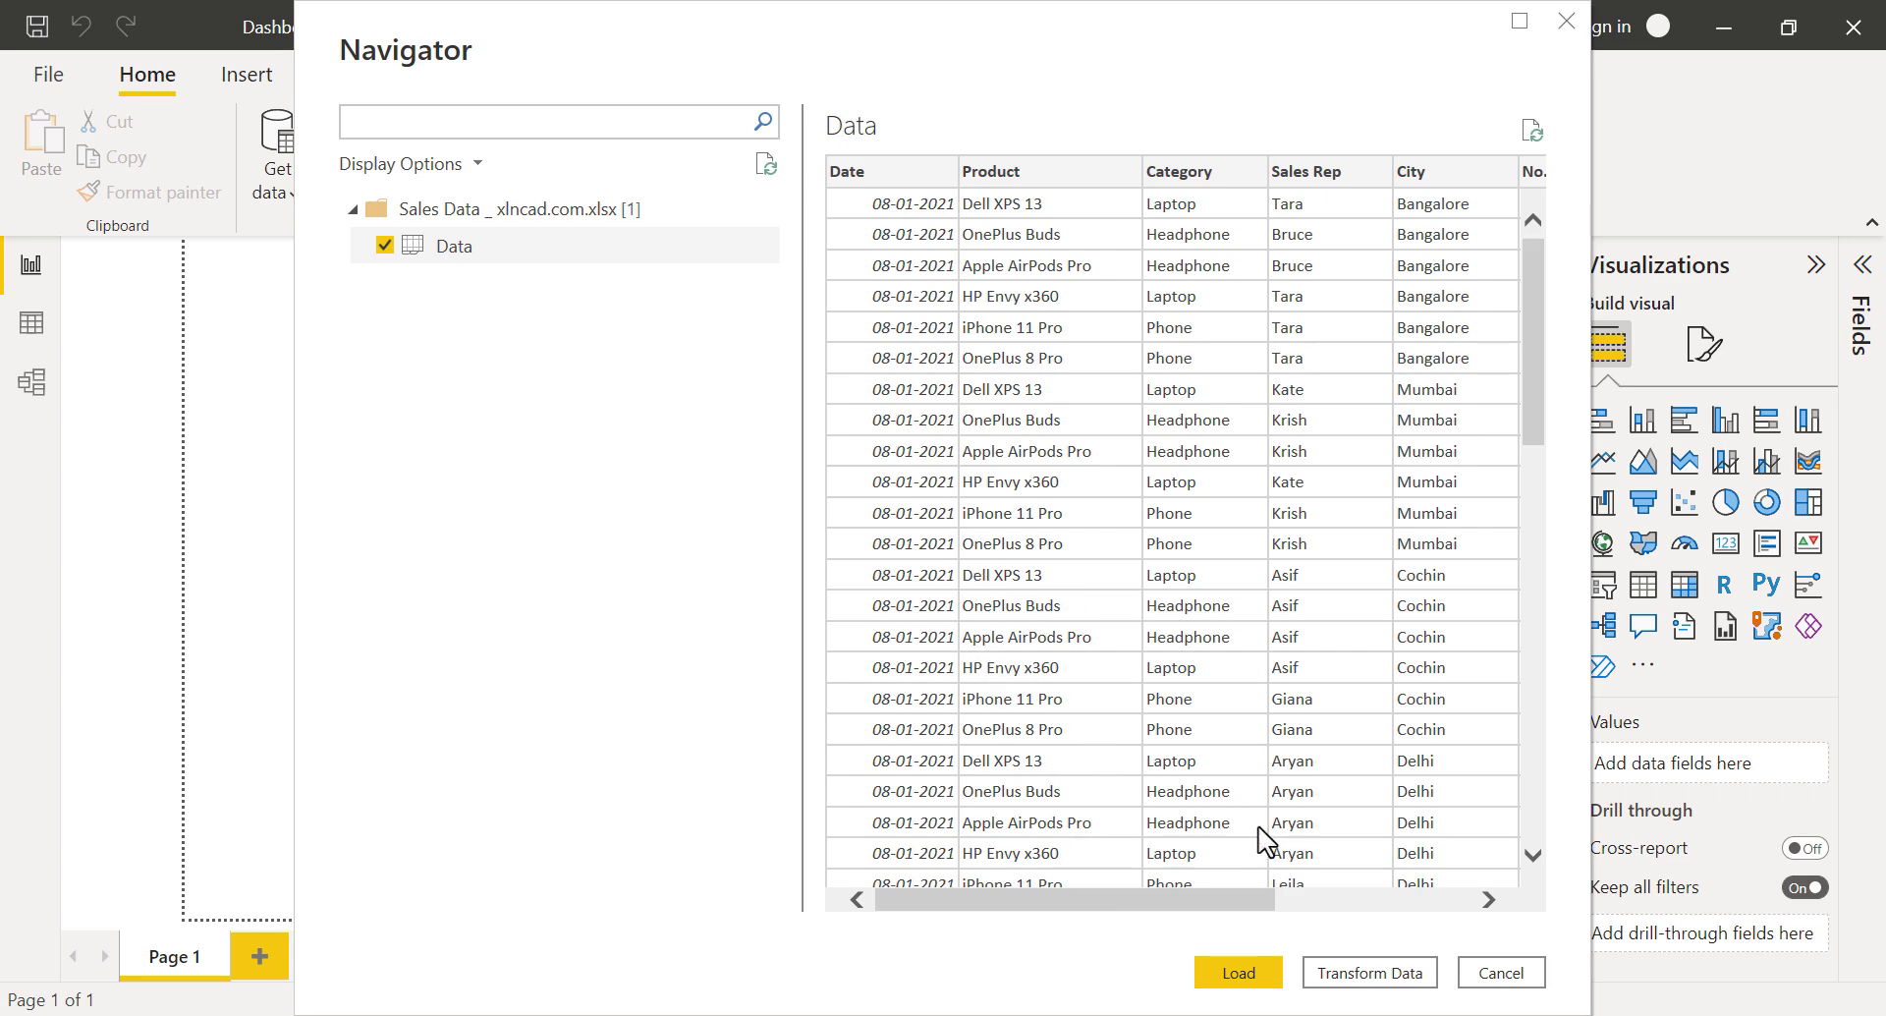
click(1240, 974)
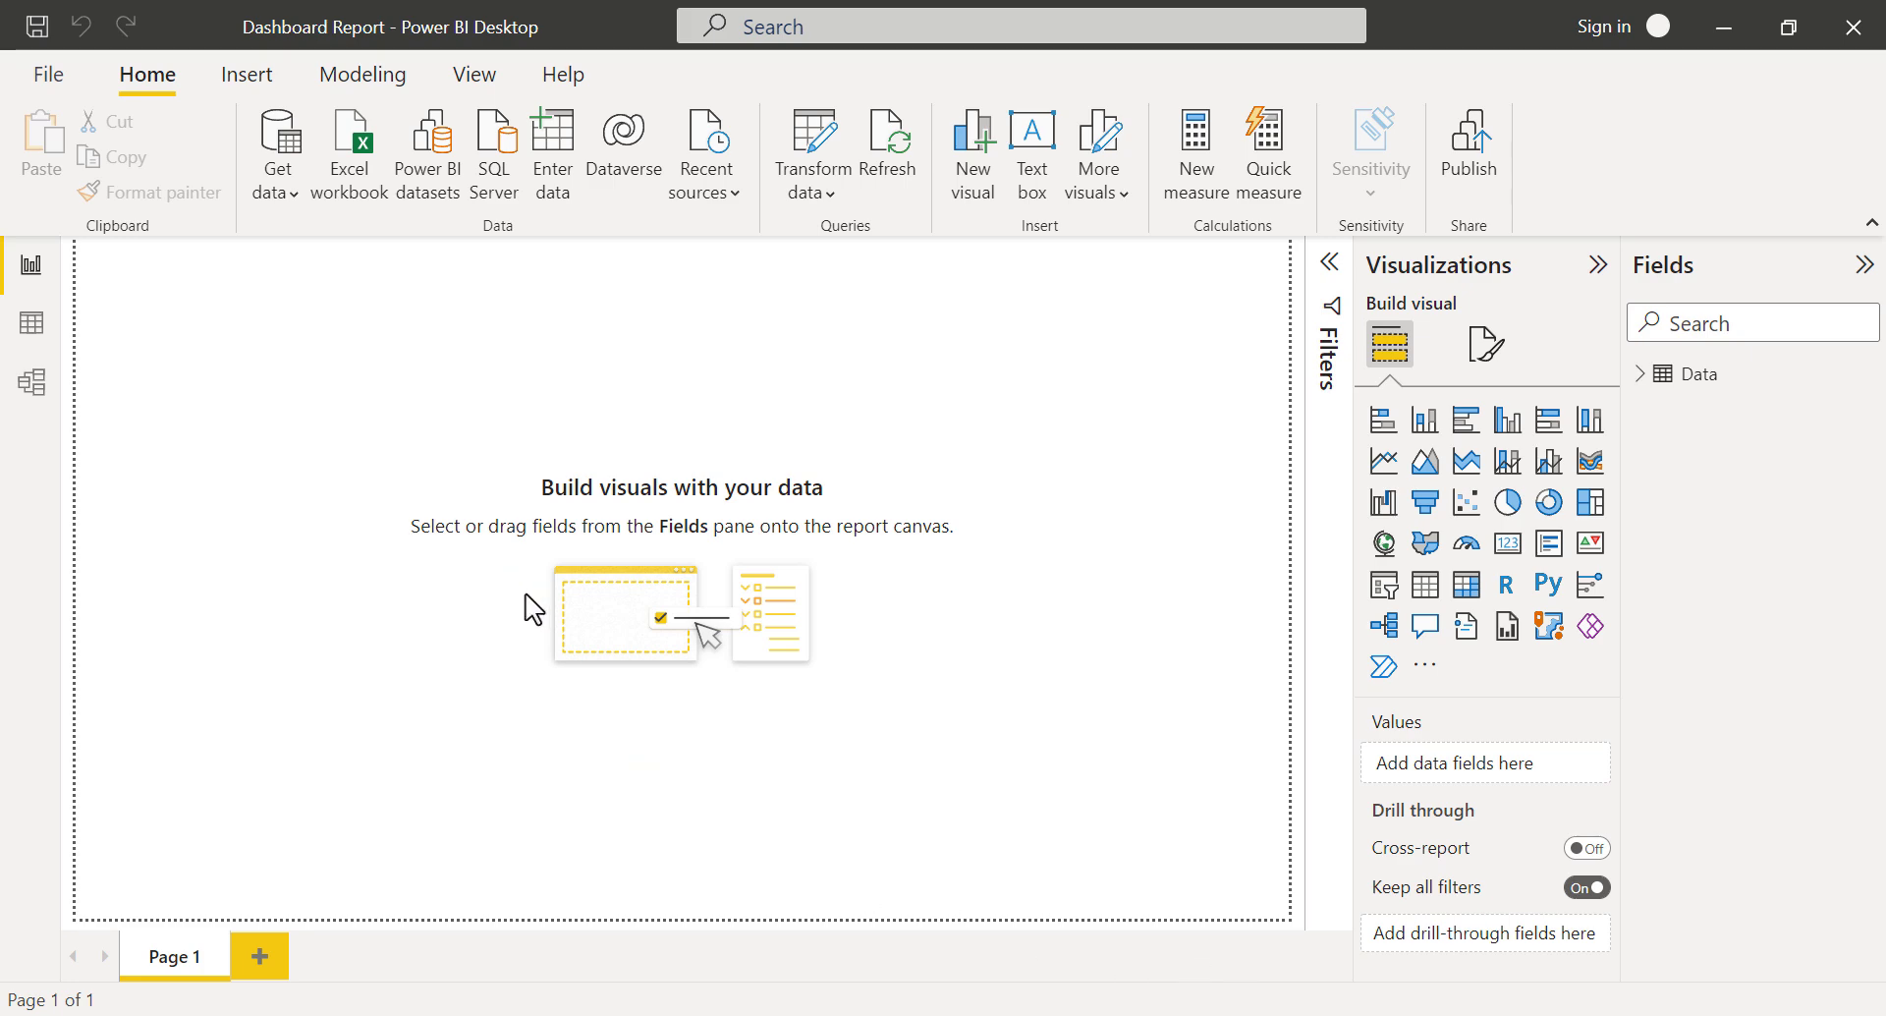
Scroll through the 1,560-row Data table in Data view, then go back to Report view.
click(33, 324)
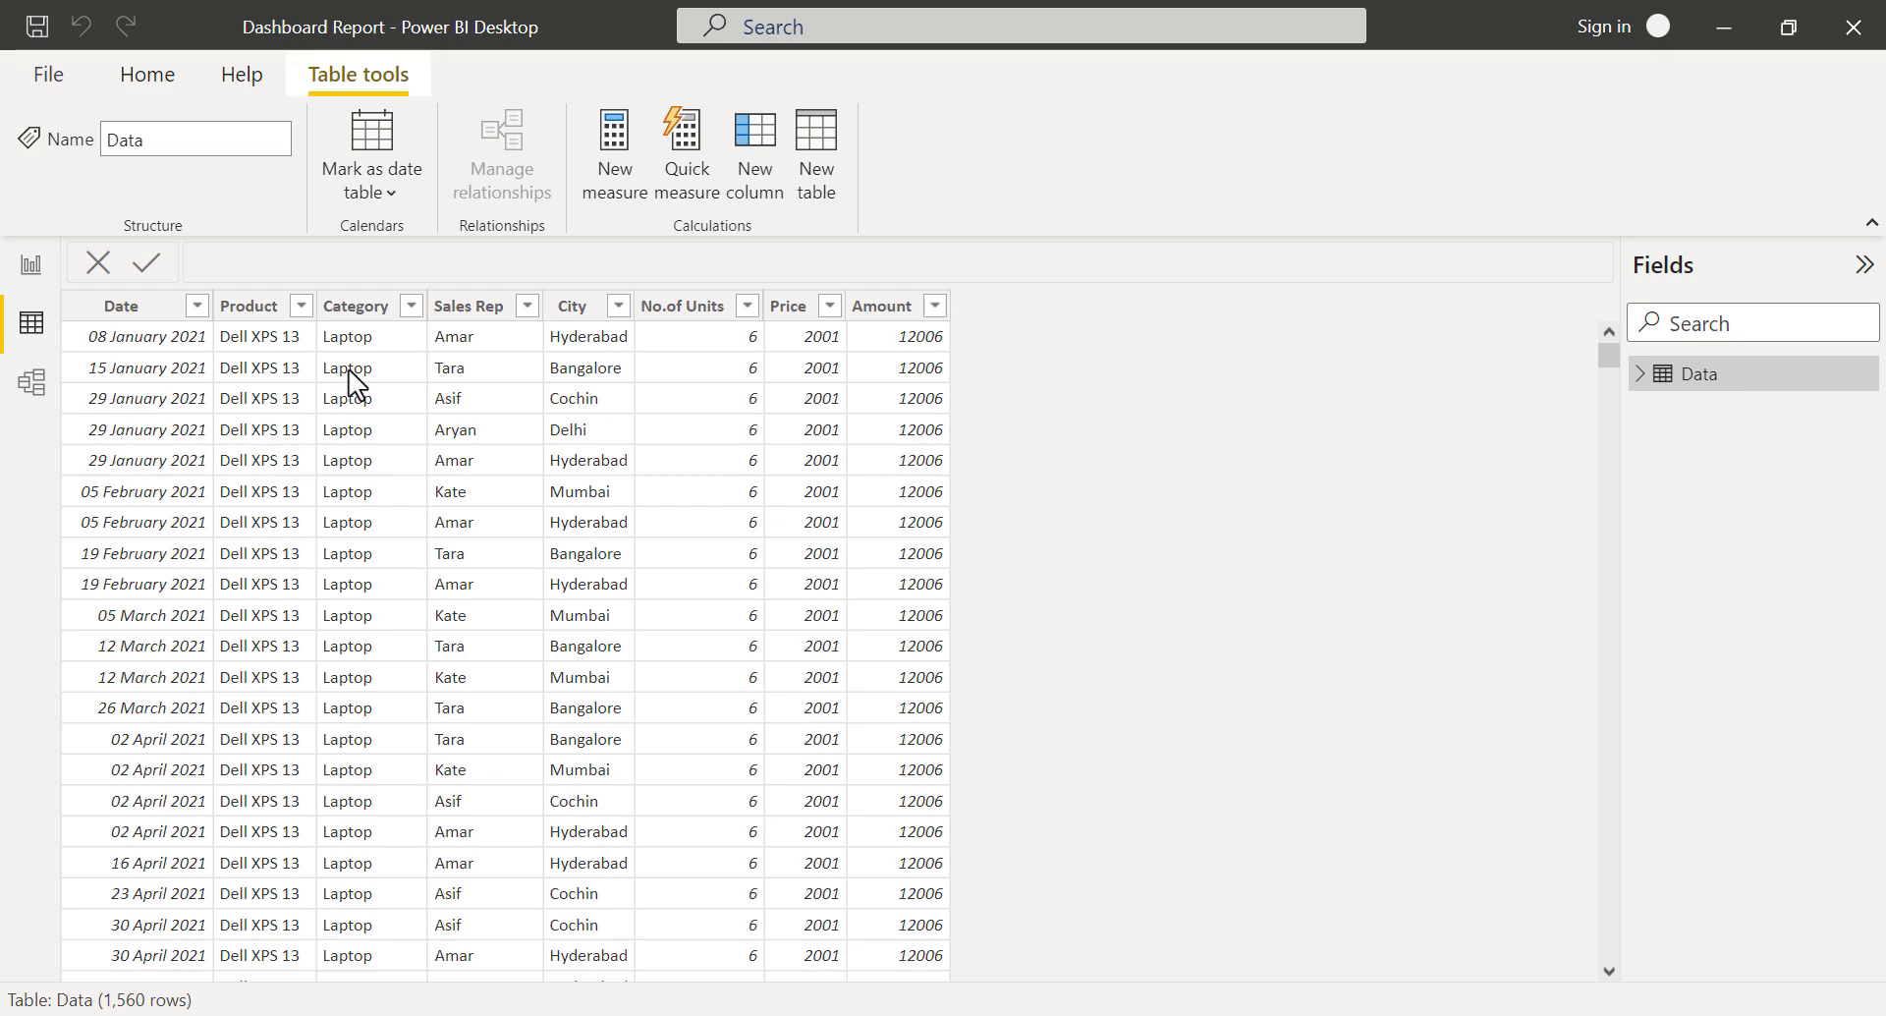
scroll(383, 590, down, 7)
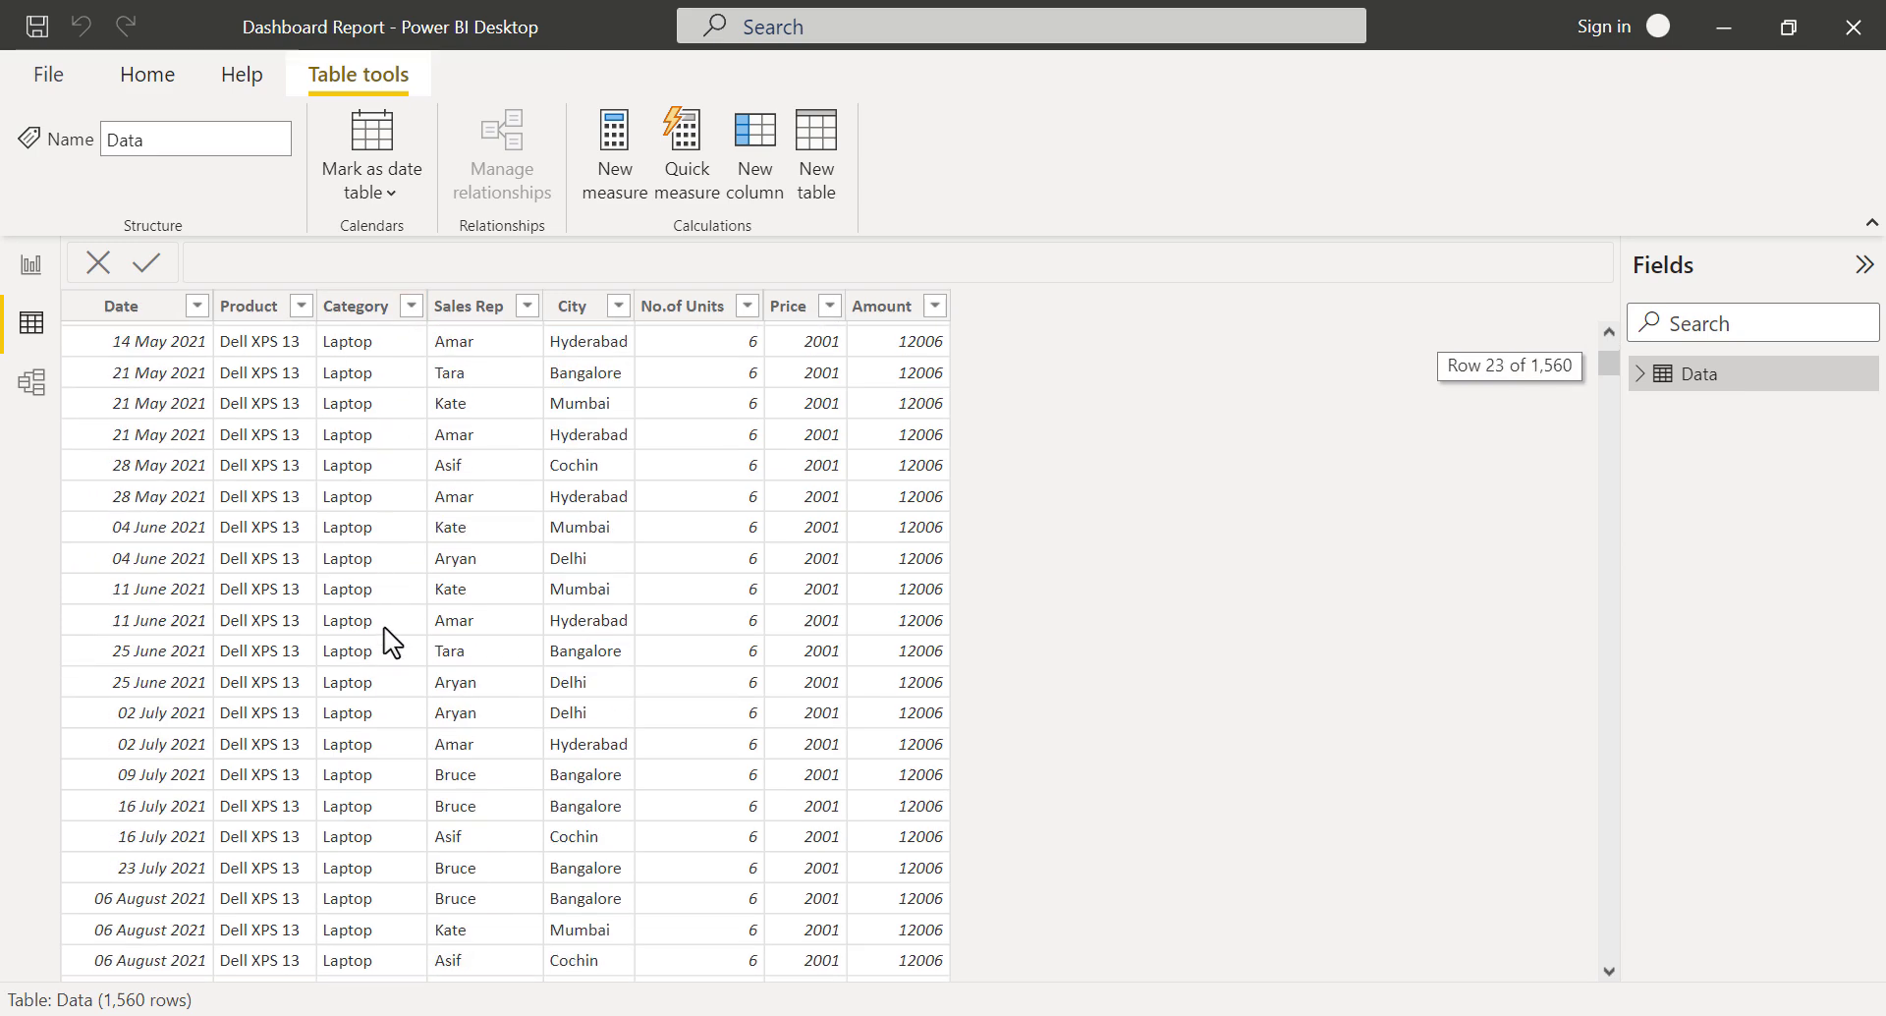
scroll(387, 640, up, 7)
scroll(393, 619, down, 7)
scroll(471, 615, down, 6)
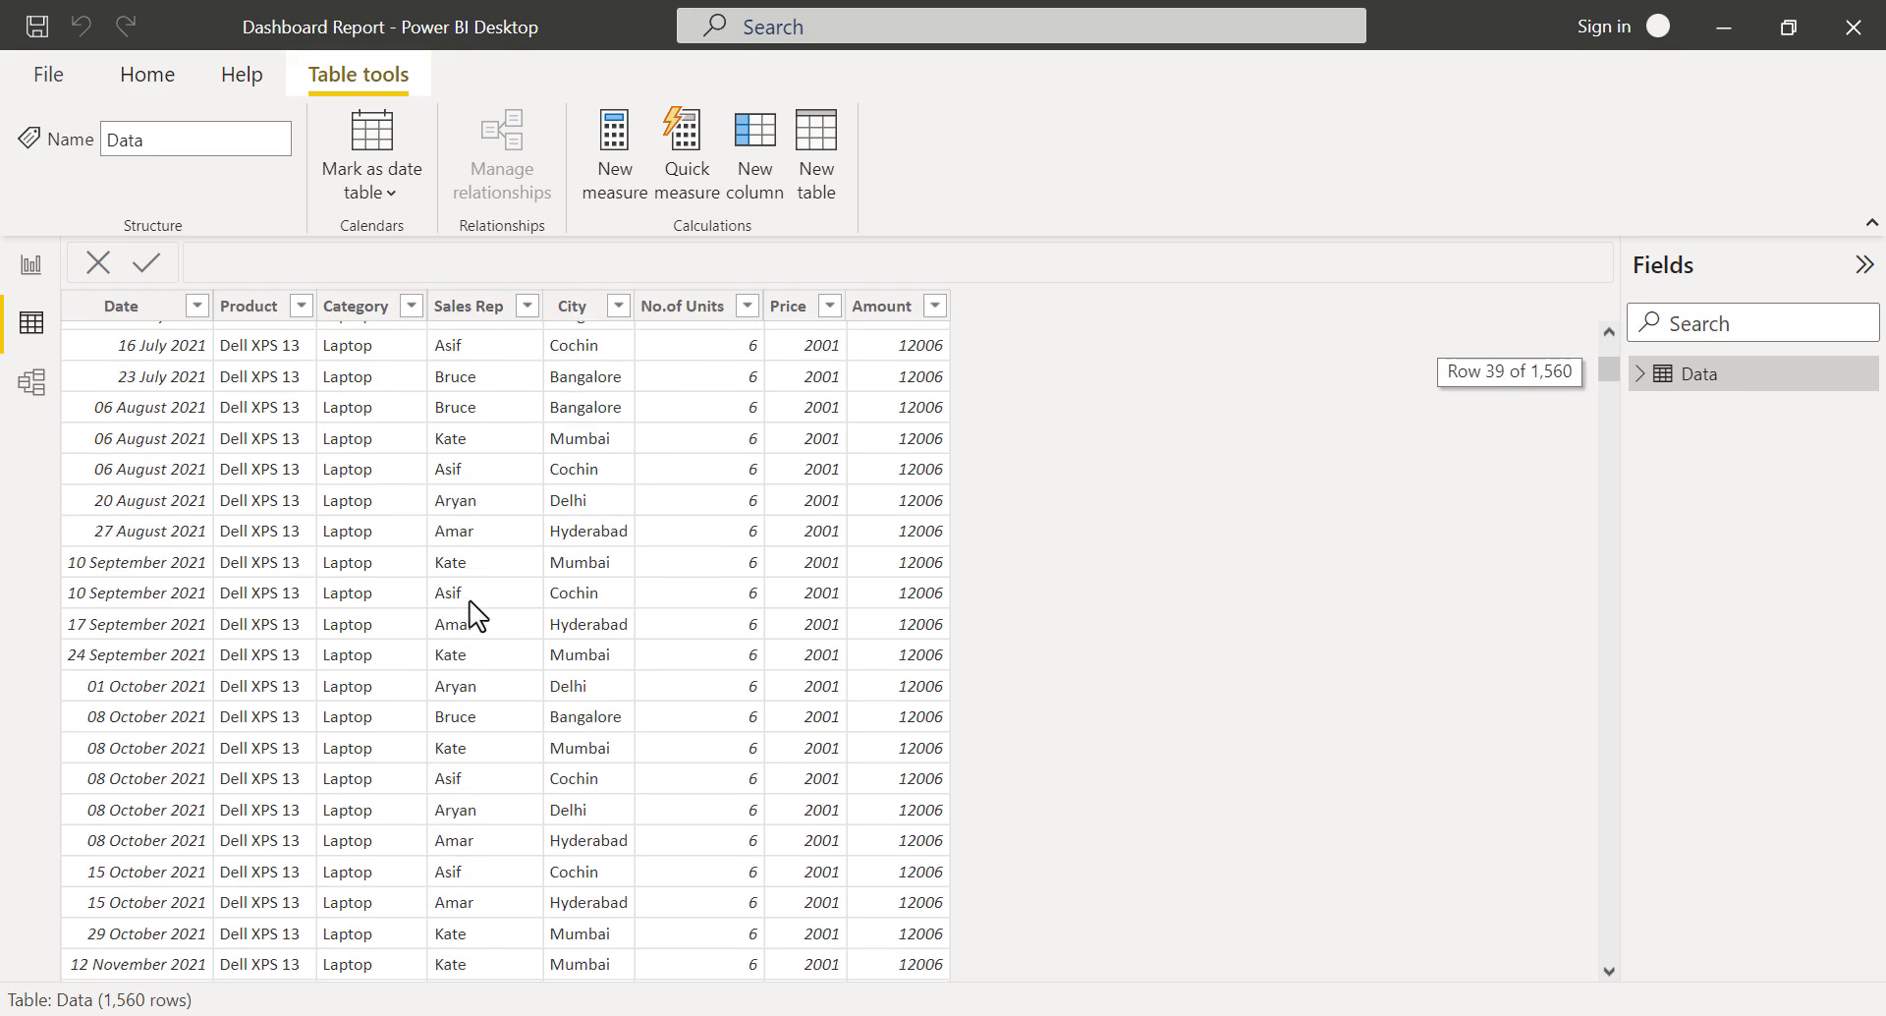
scroll(587, 611, down, 5)
scroll(589, 614, down, 4)
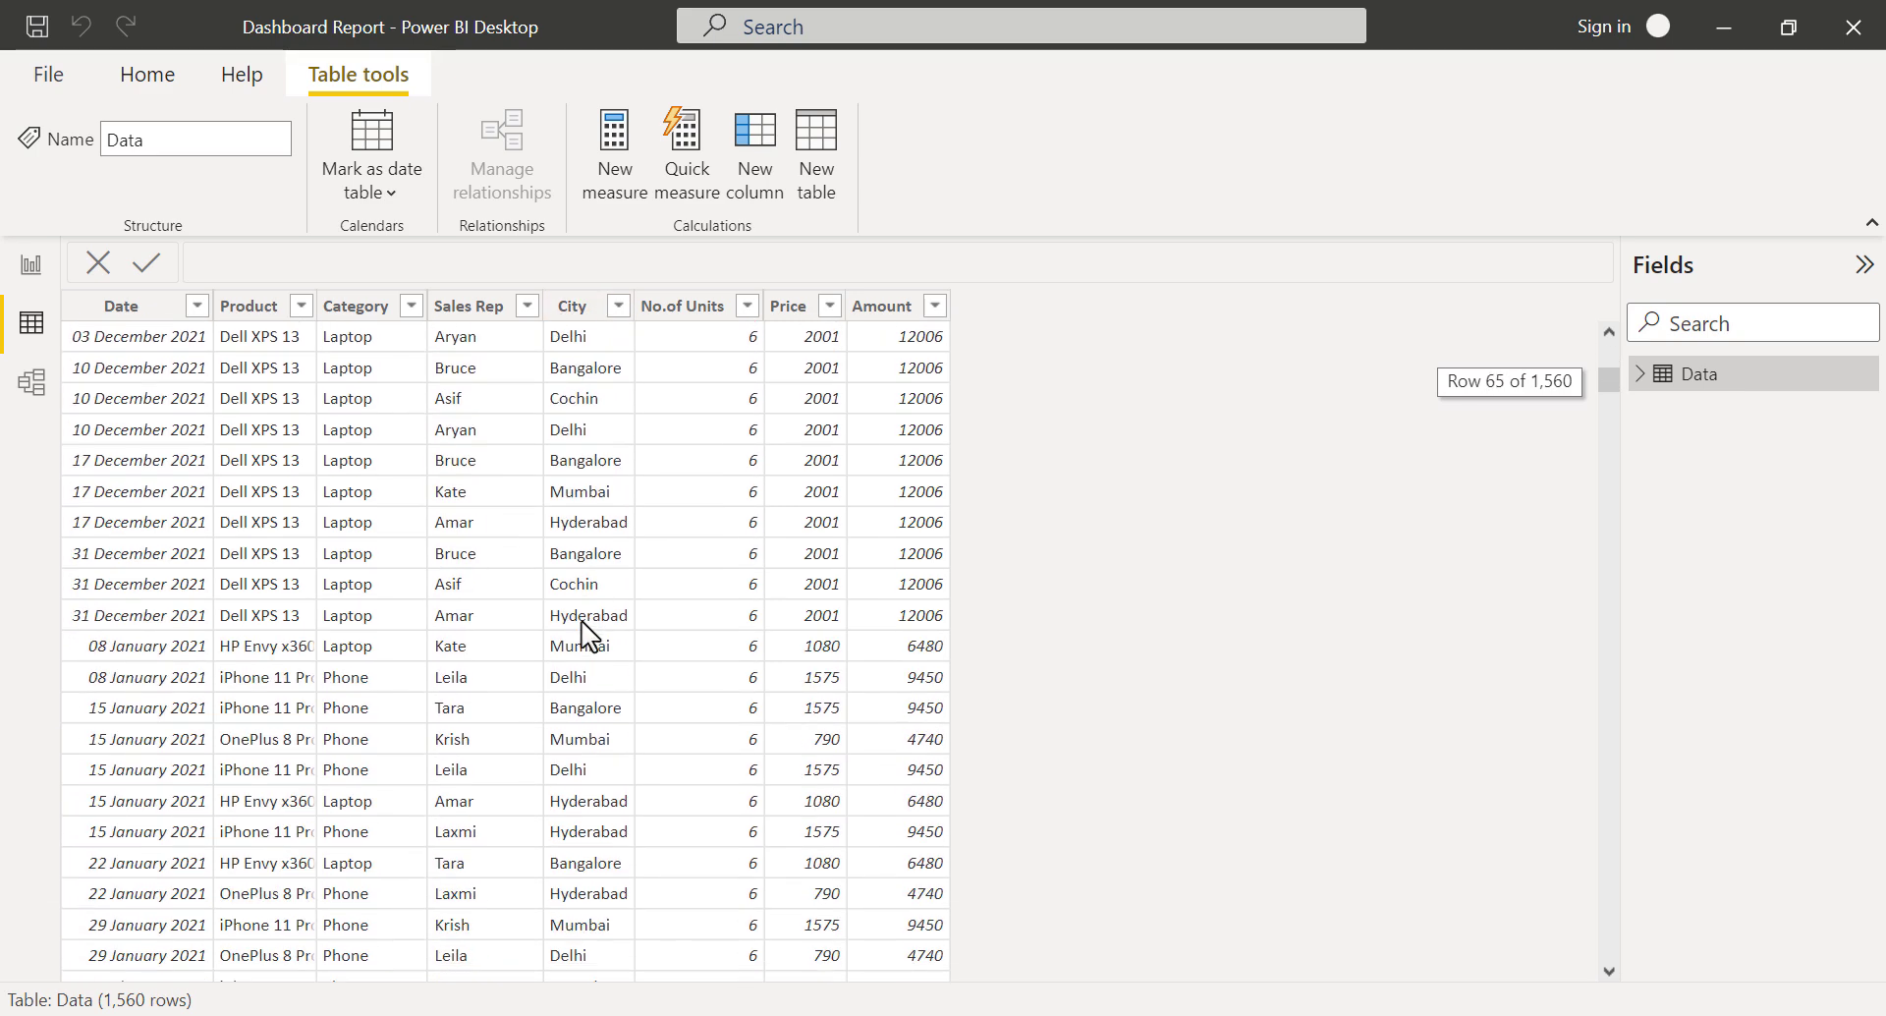
scroll(715, 439, down, 2)
scroll(715, 439, down, 7)
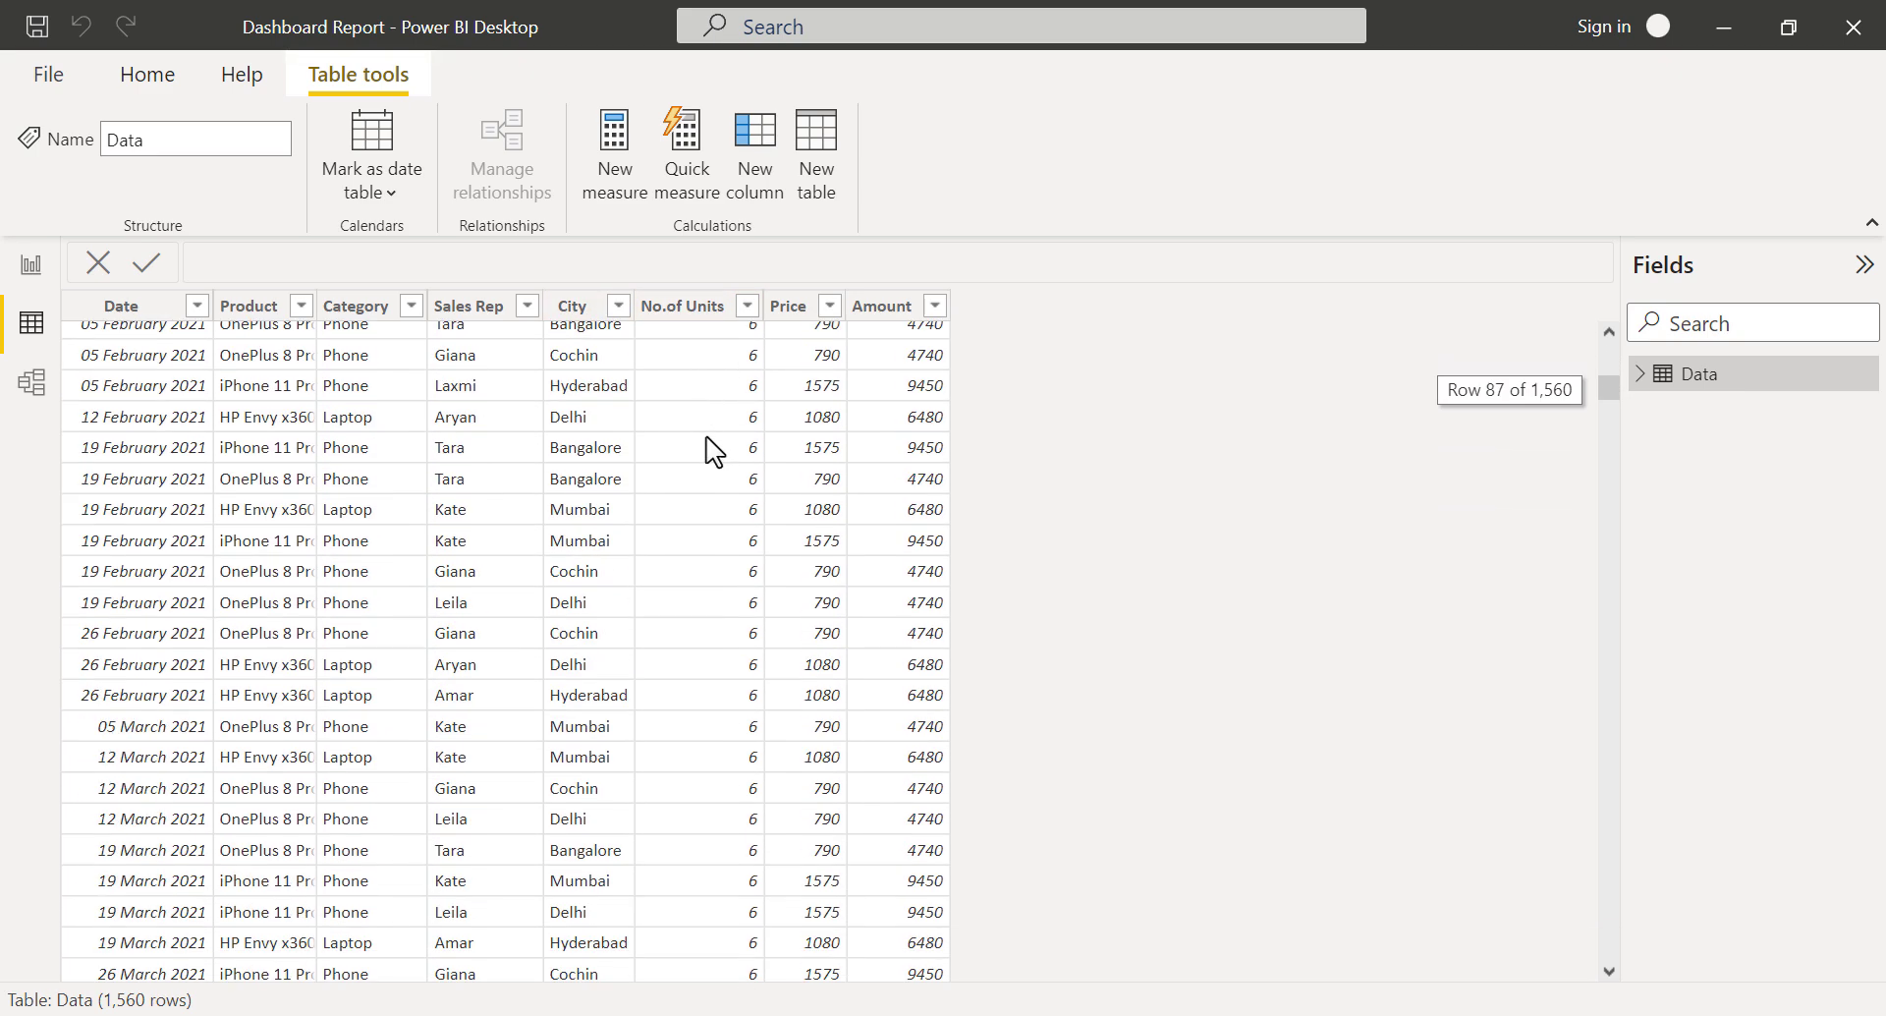
scroll(804, 388, down, 5)
scroll(821, 393, down, 4)
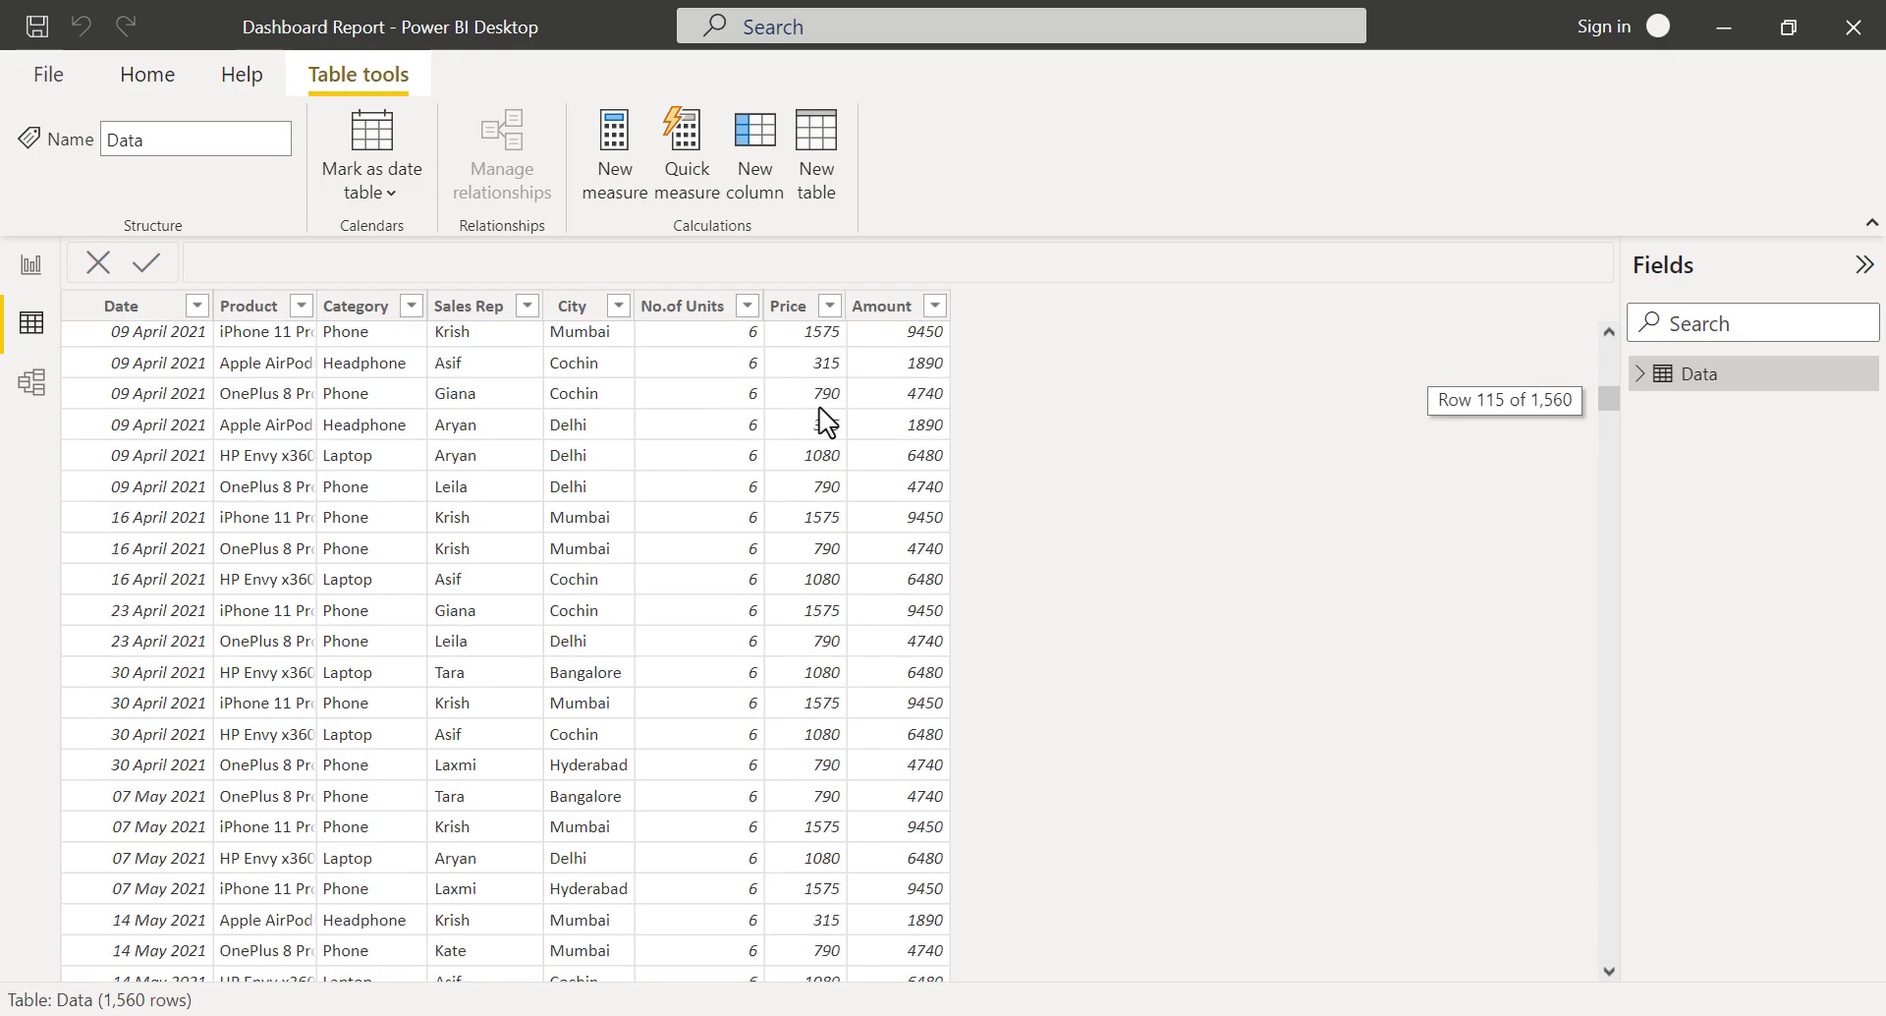
scroll(910, 386, down, 20)
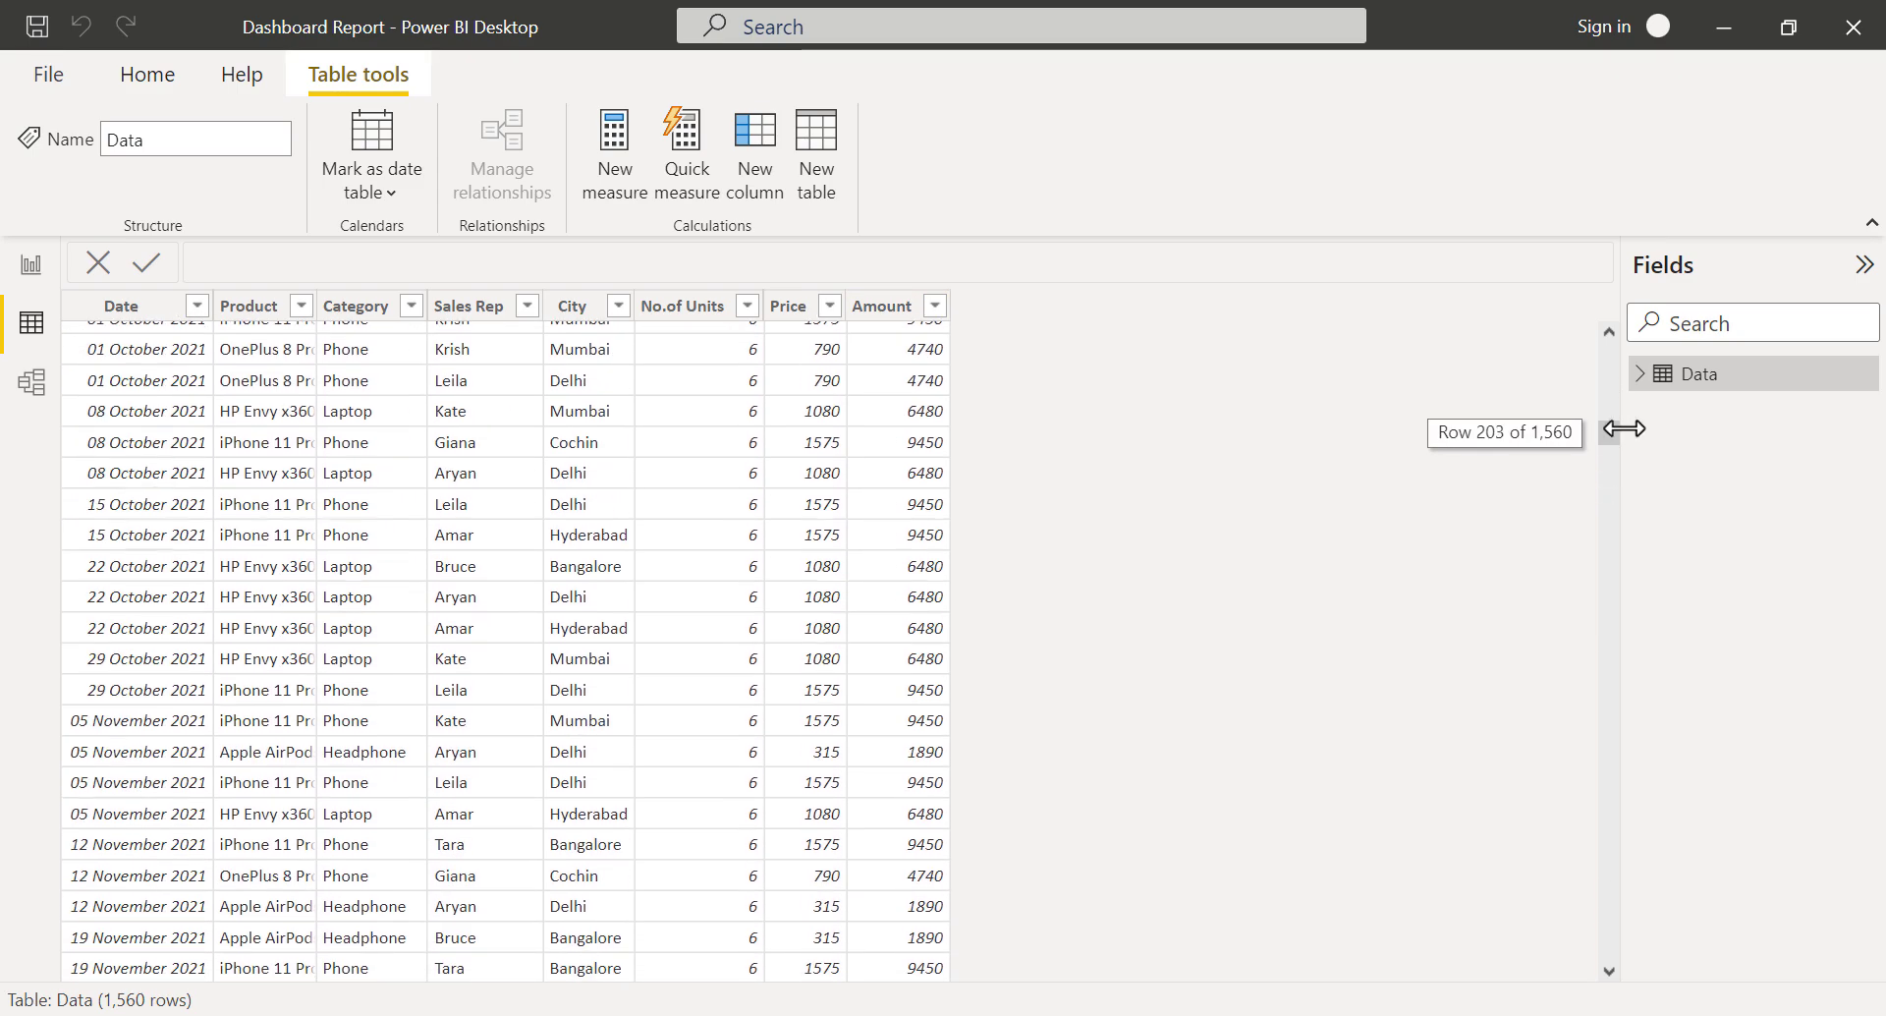
drag(1608, 432, 1608, 334)
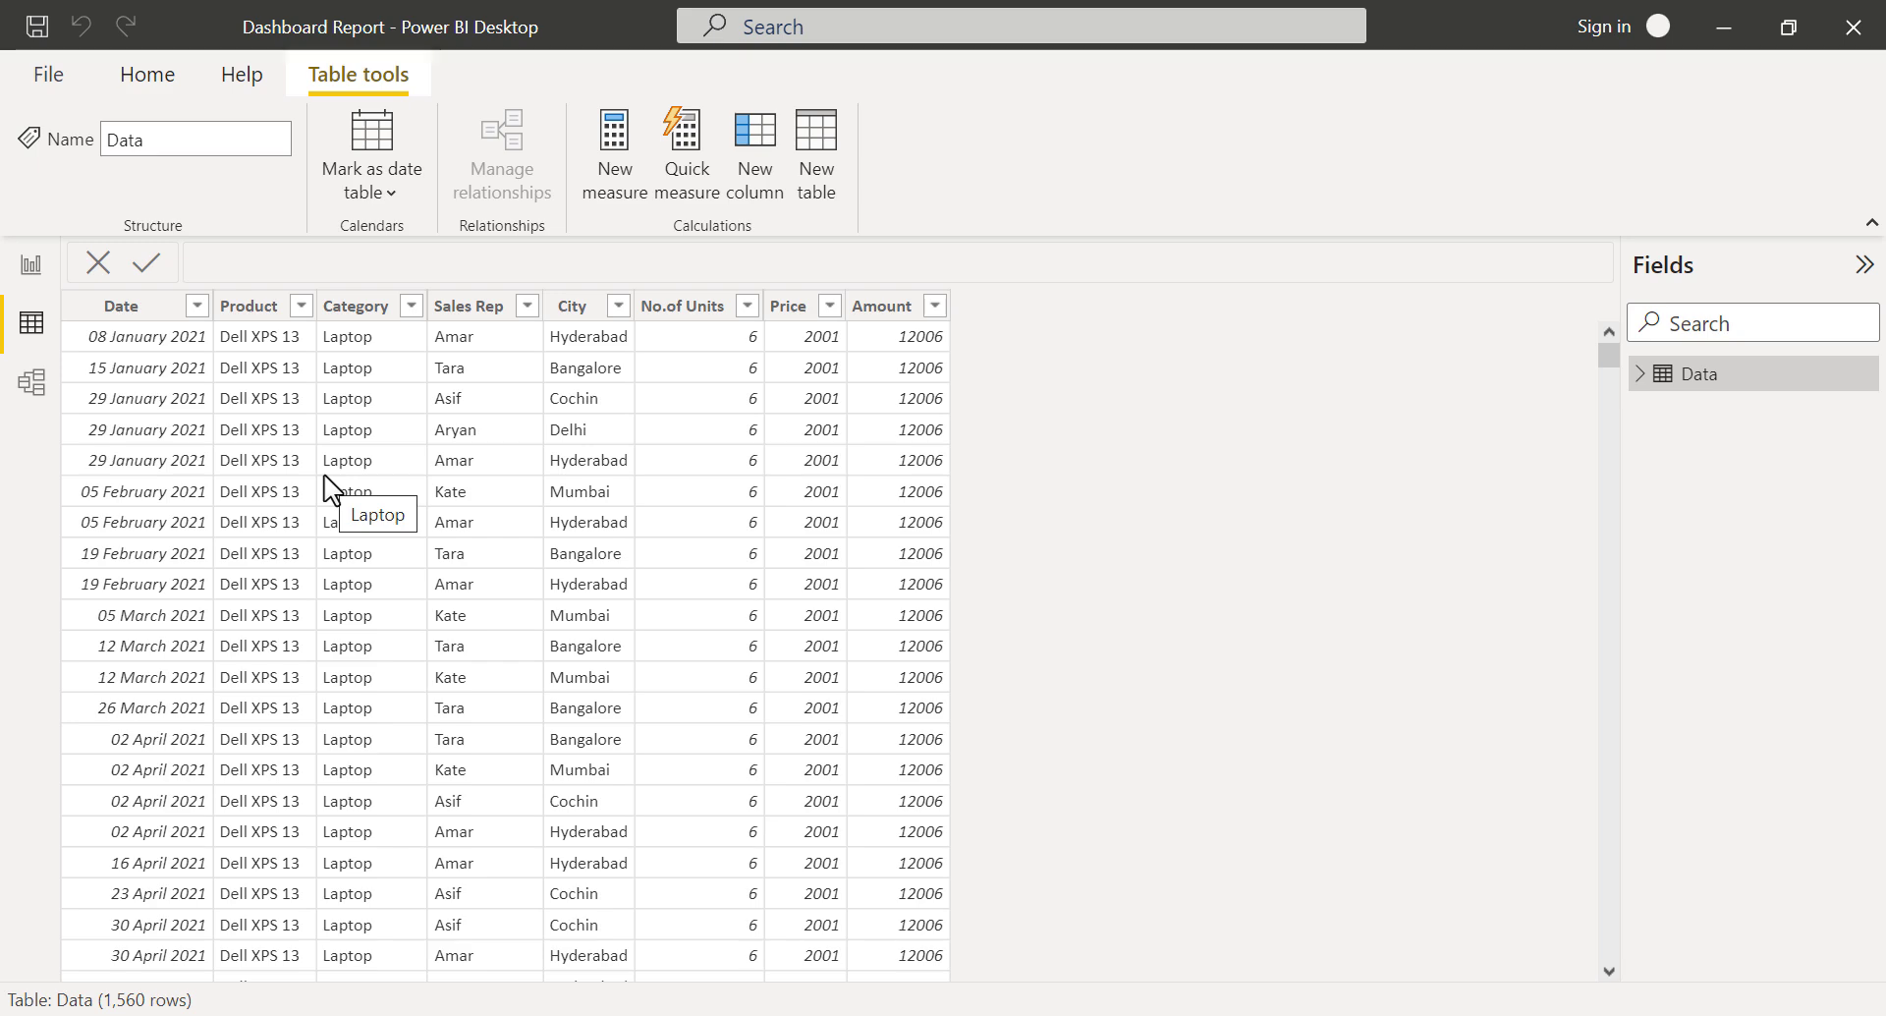
click(31, 267)
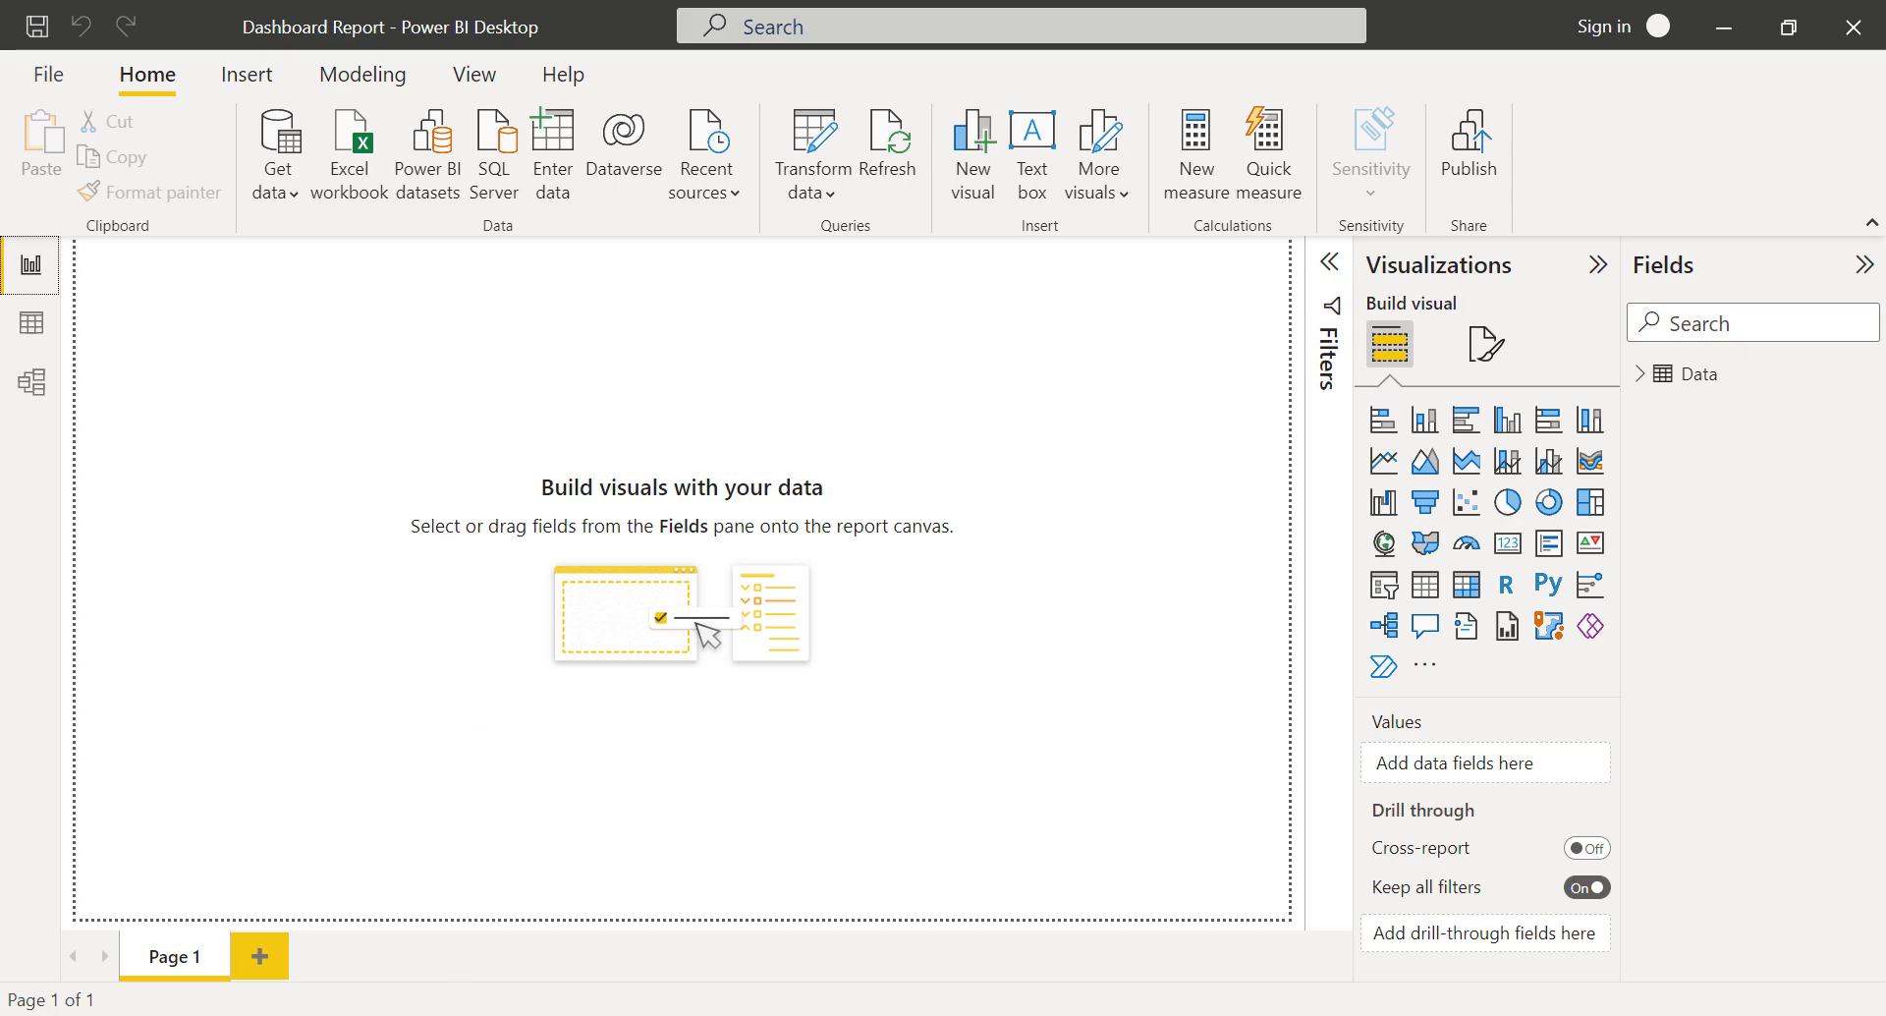
click(411, 914)
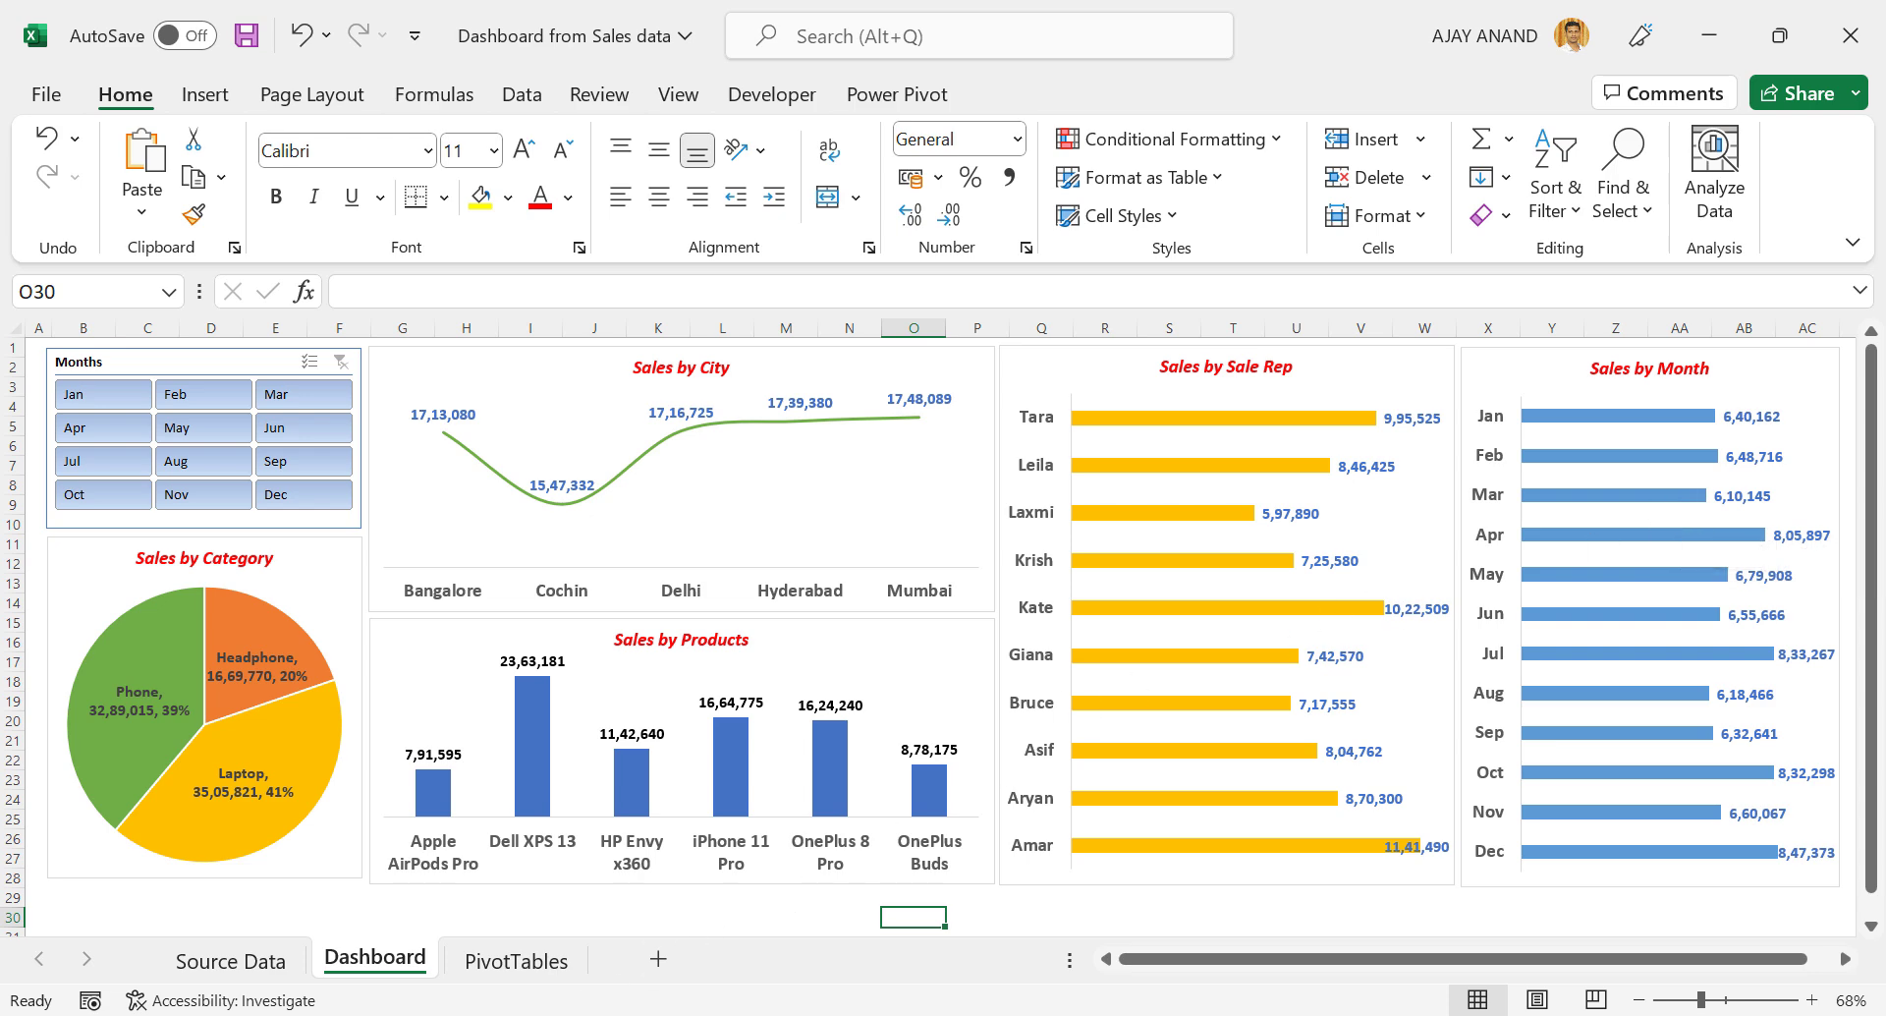
click(504, 968)
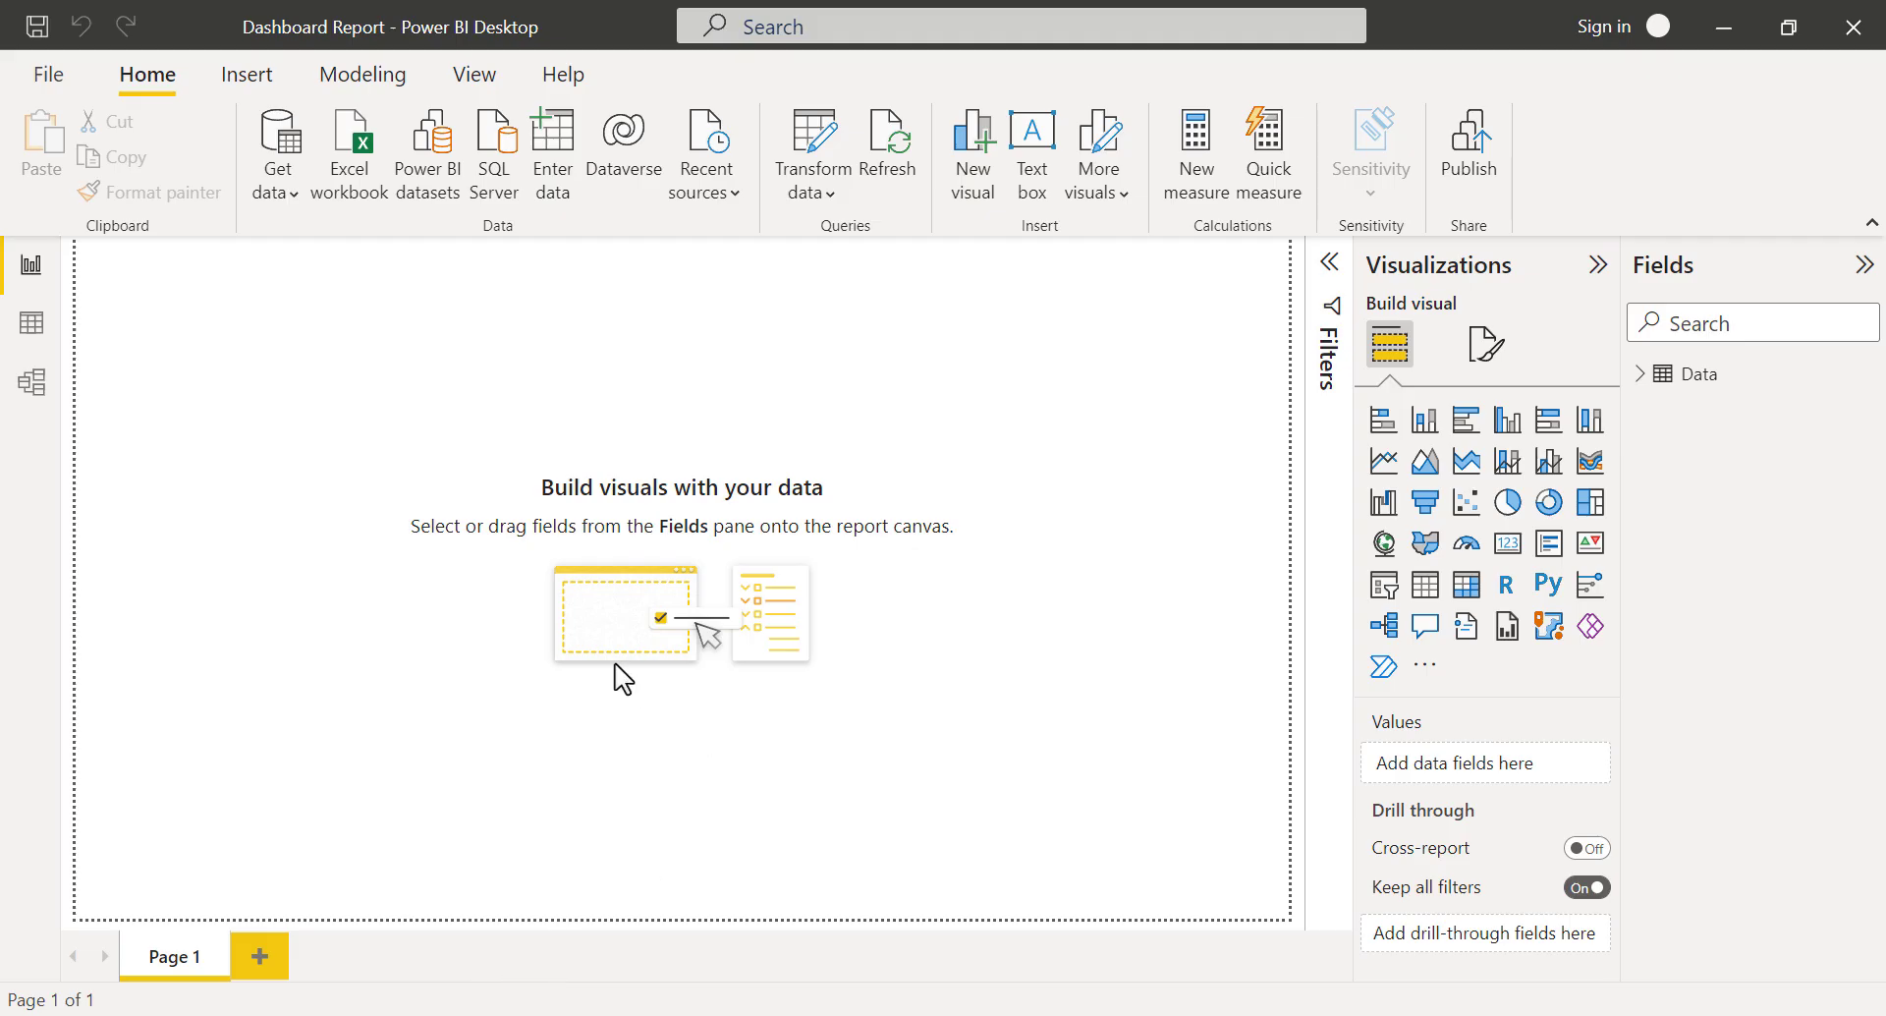
Add a clustered bar chart, moving it to the right and stretching it tall down the page.
click(1475, 432)
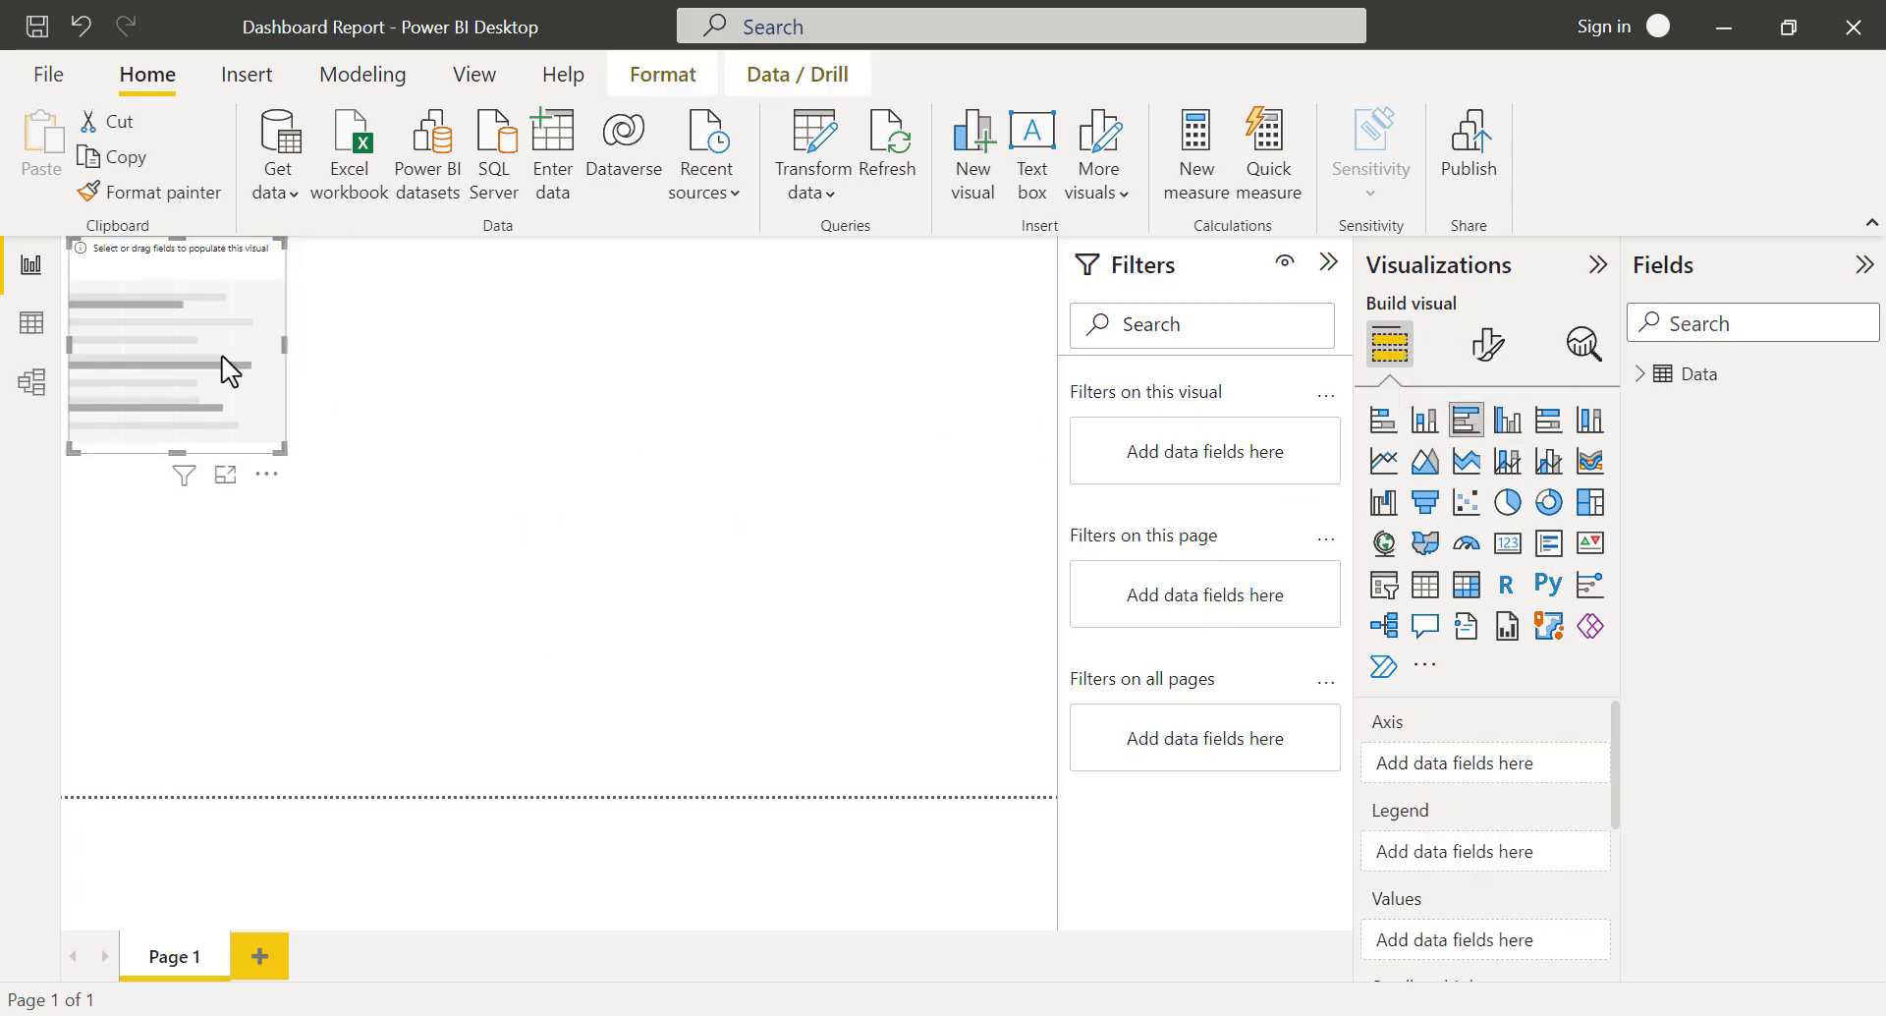
drag(227, 367, 1011, 362)
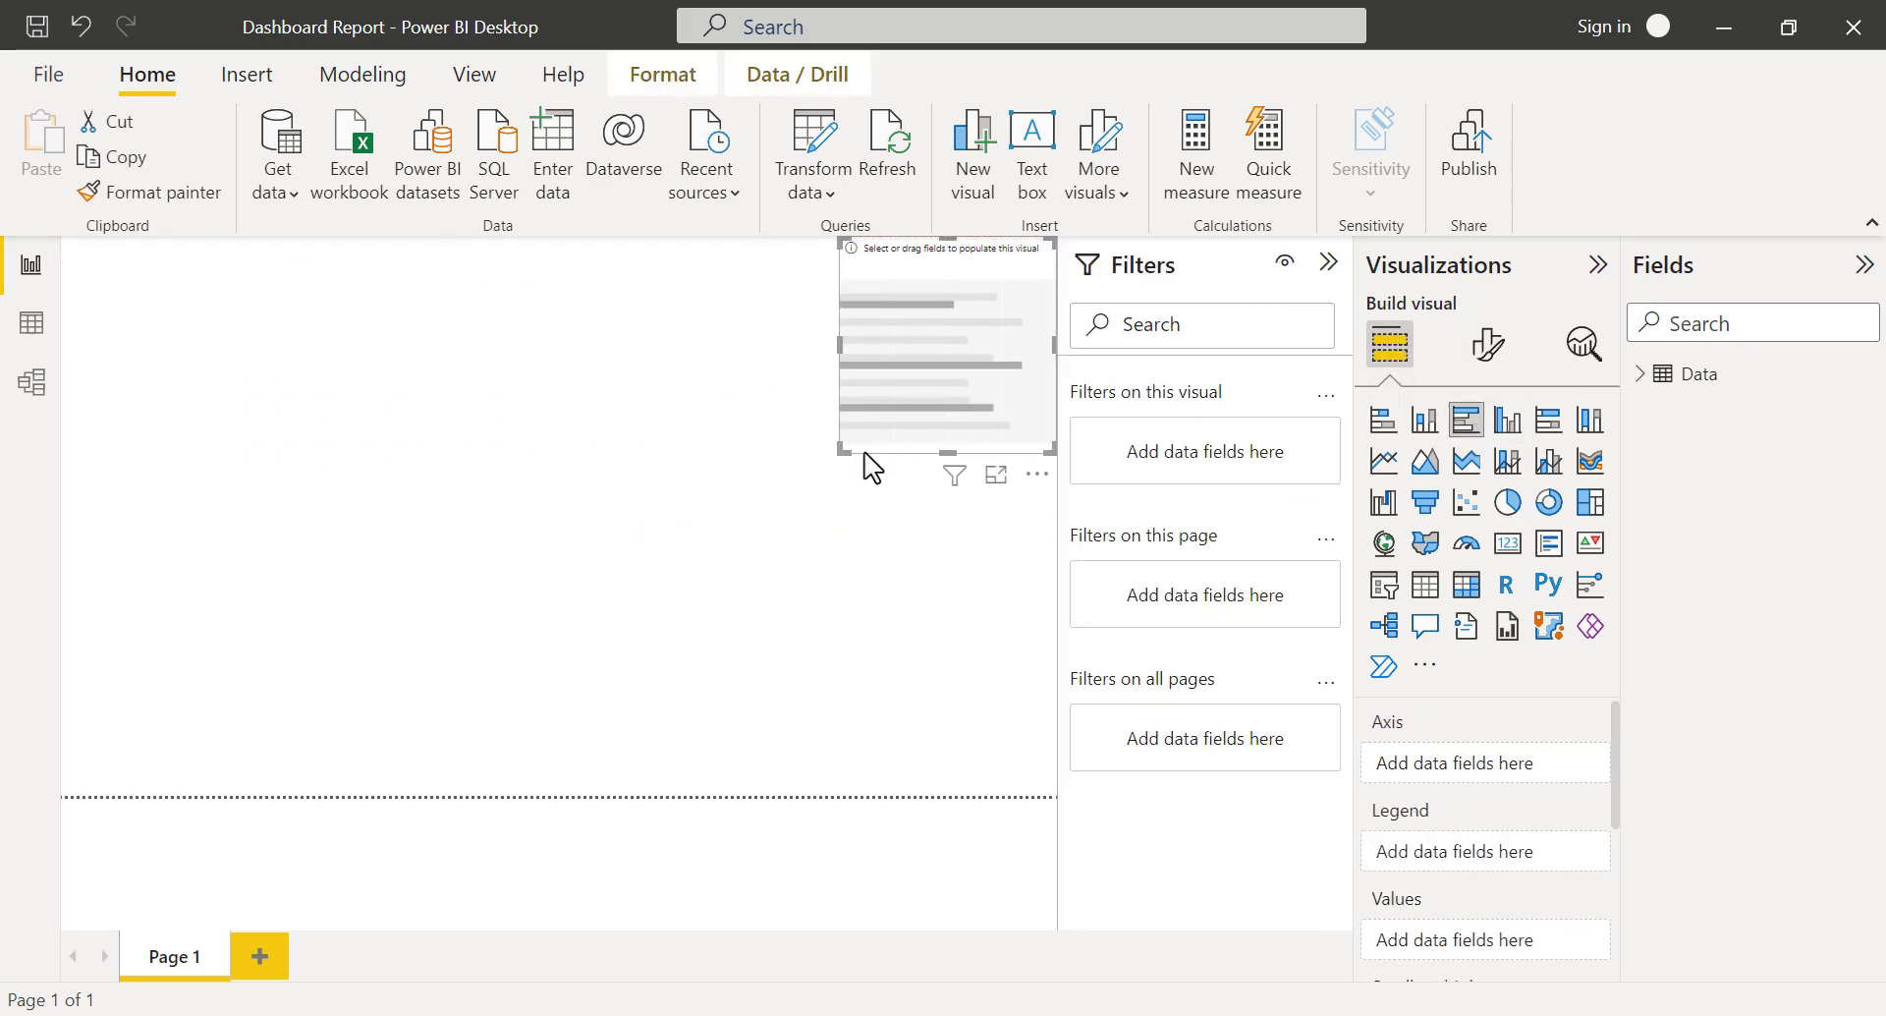
drag(842, 451, 805, 453)
drag(930, 455, 909, 798)
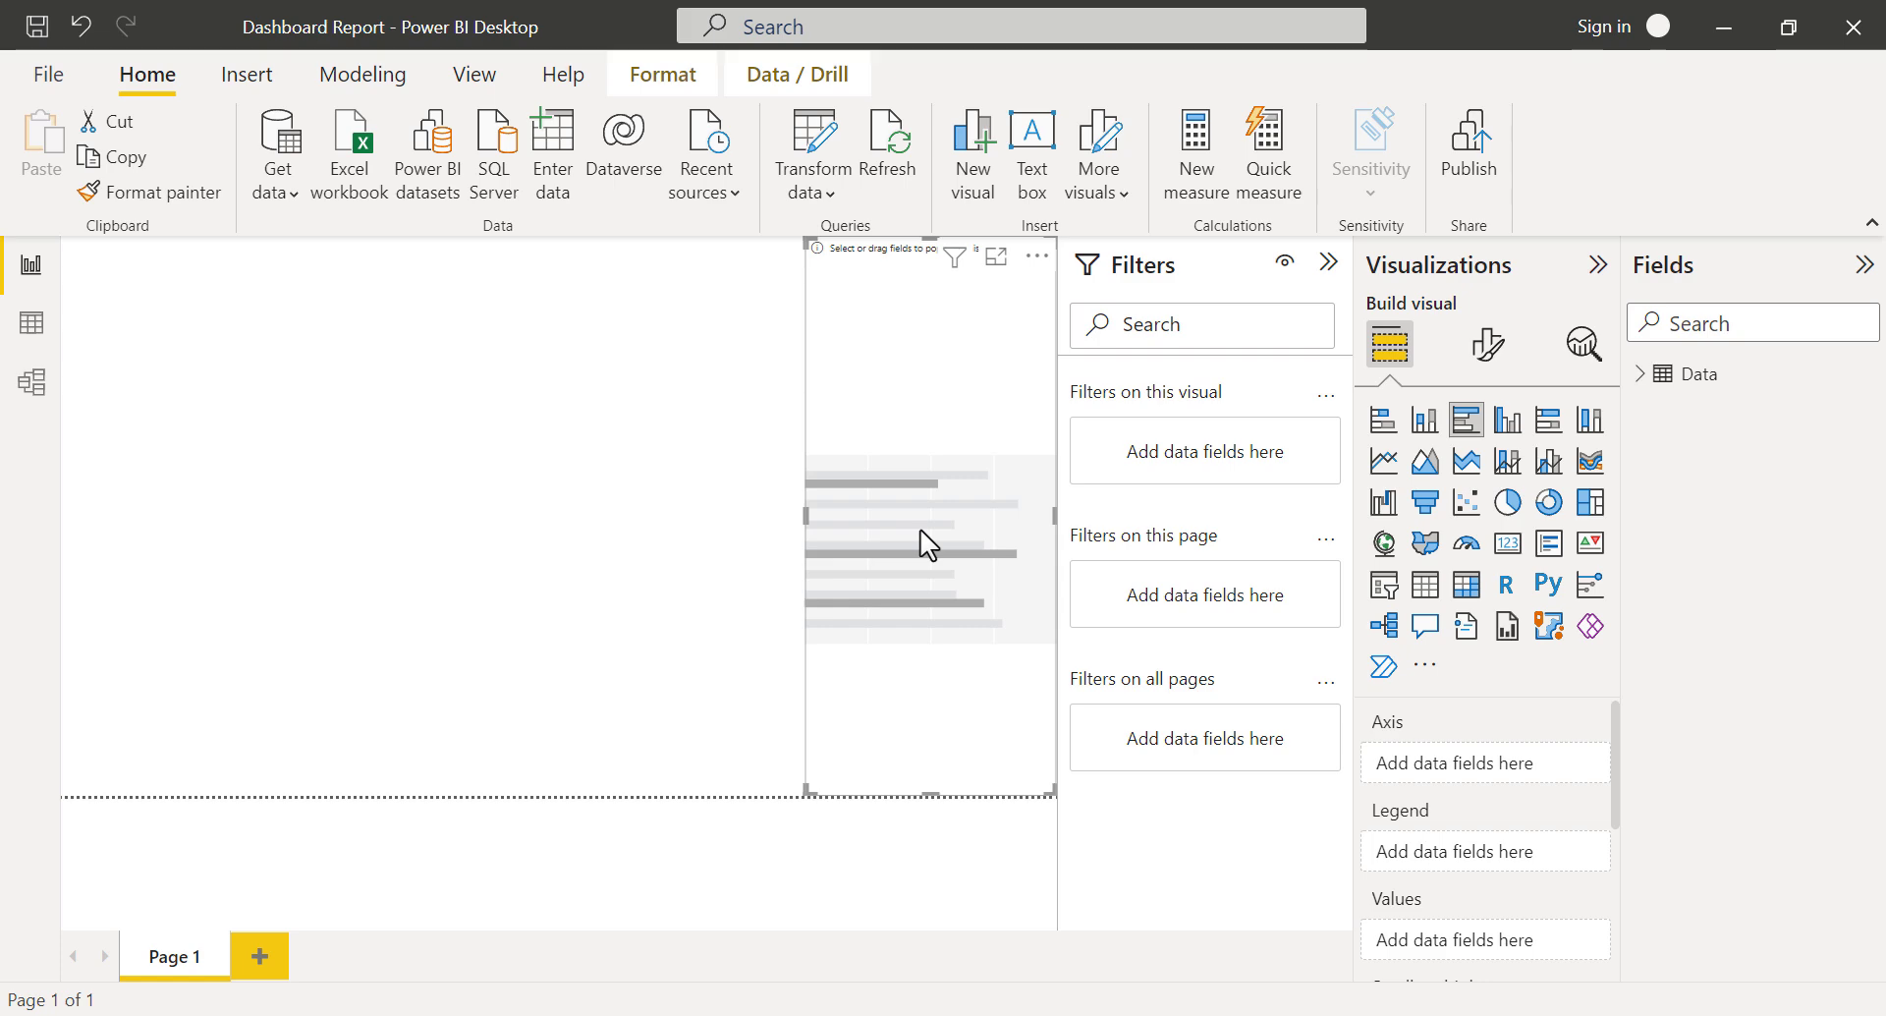
Put Date Hierarchy Month on the bar chart's axis and Amount as its values.
click(1647, 396)
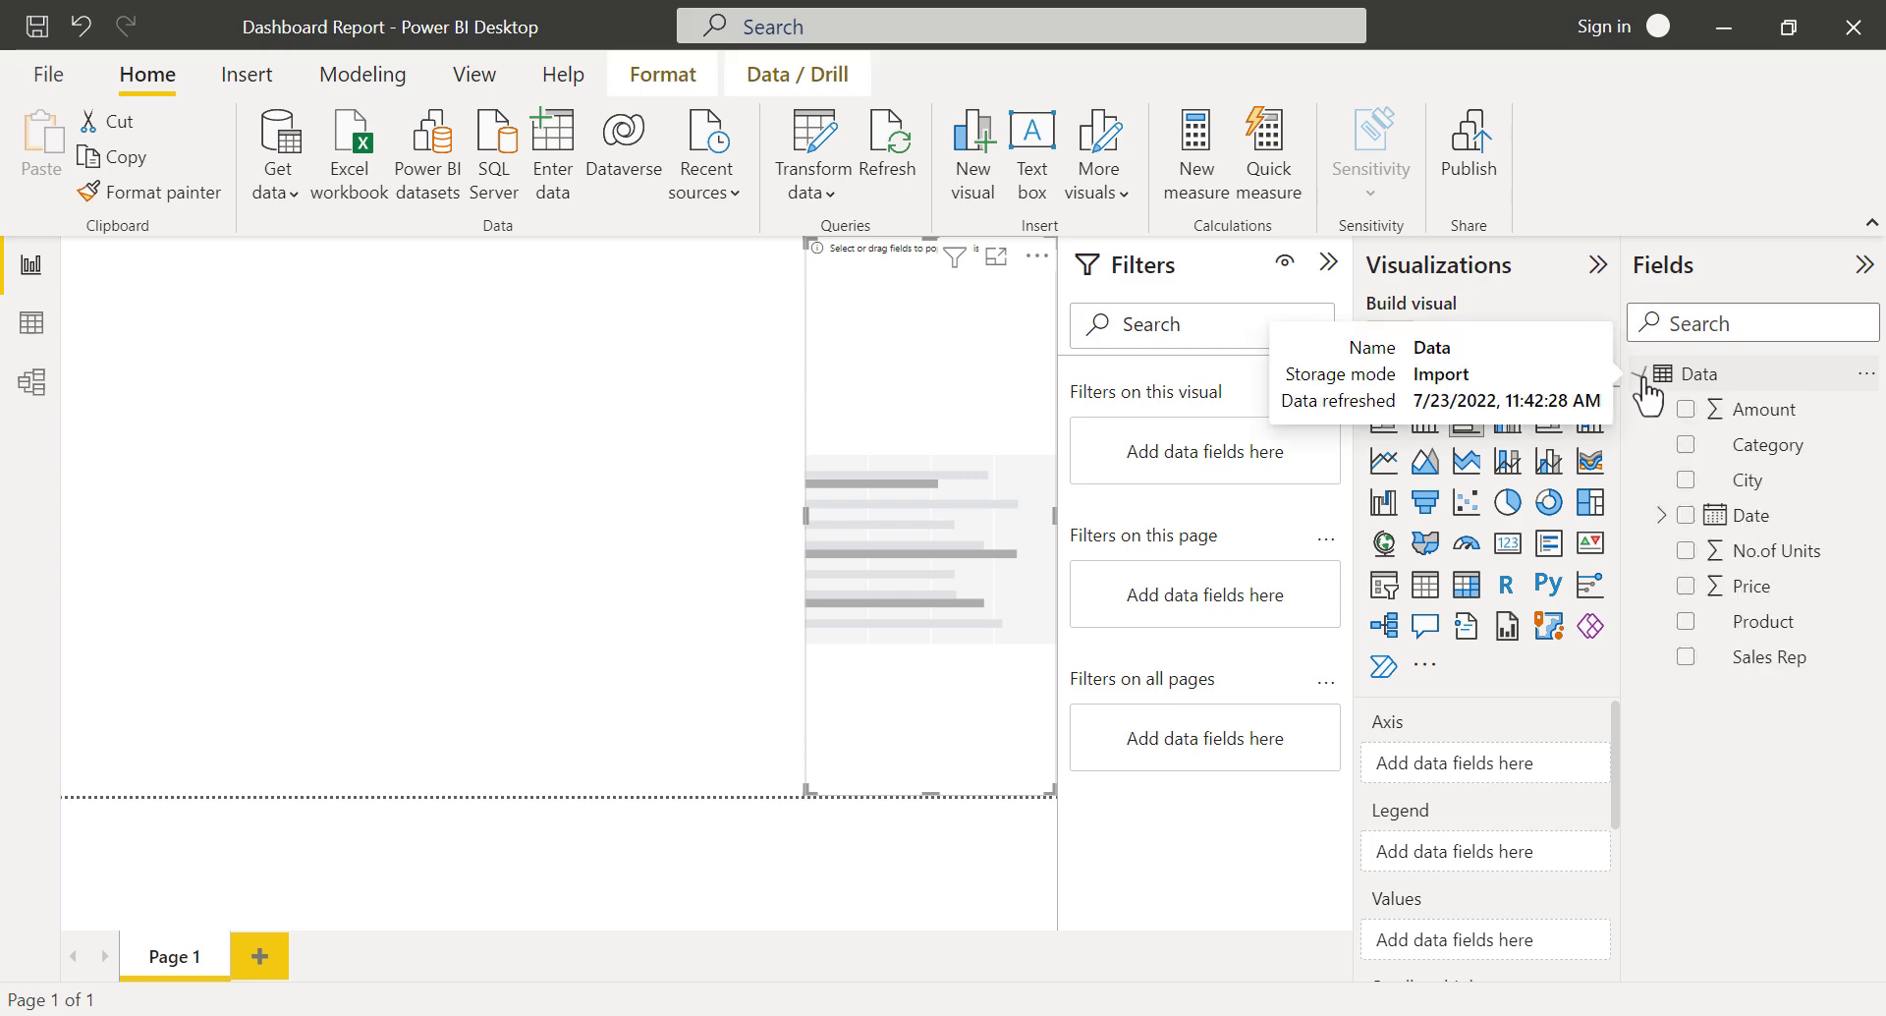
click(1661, 515)
click(1681, 550)
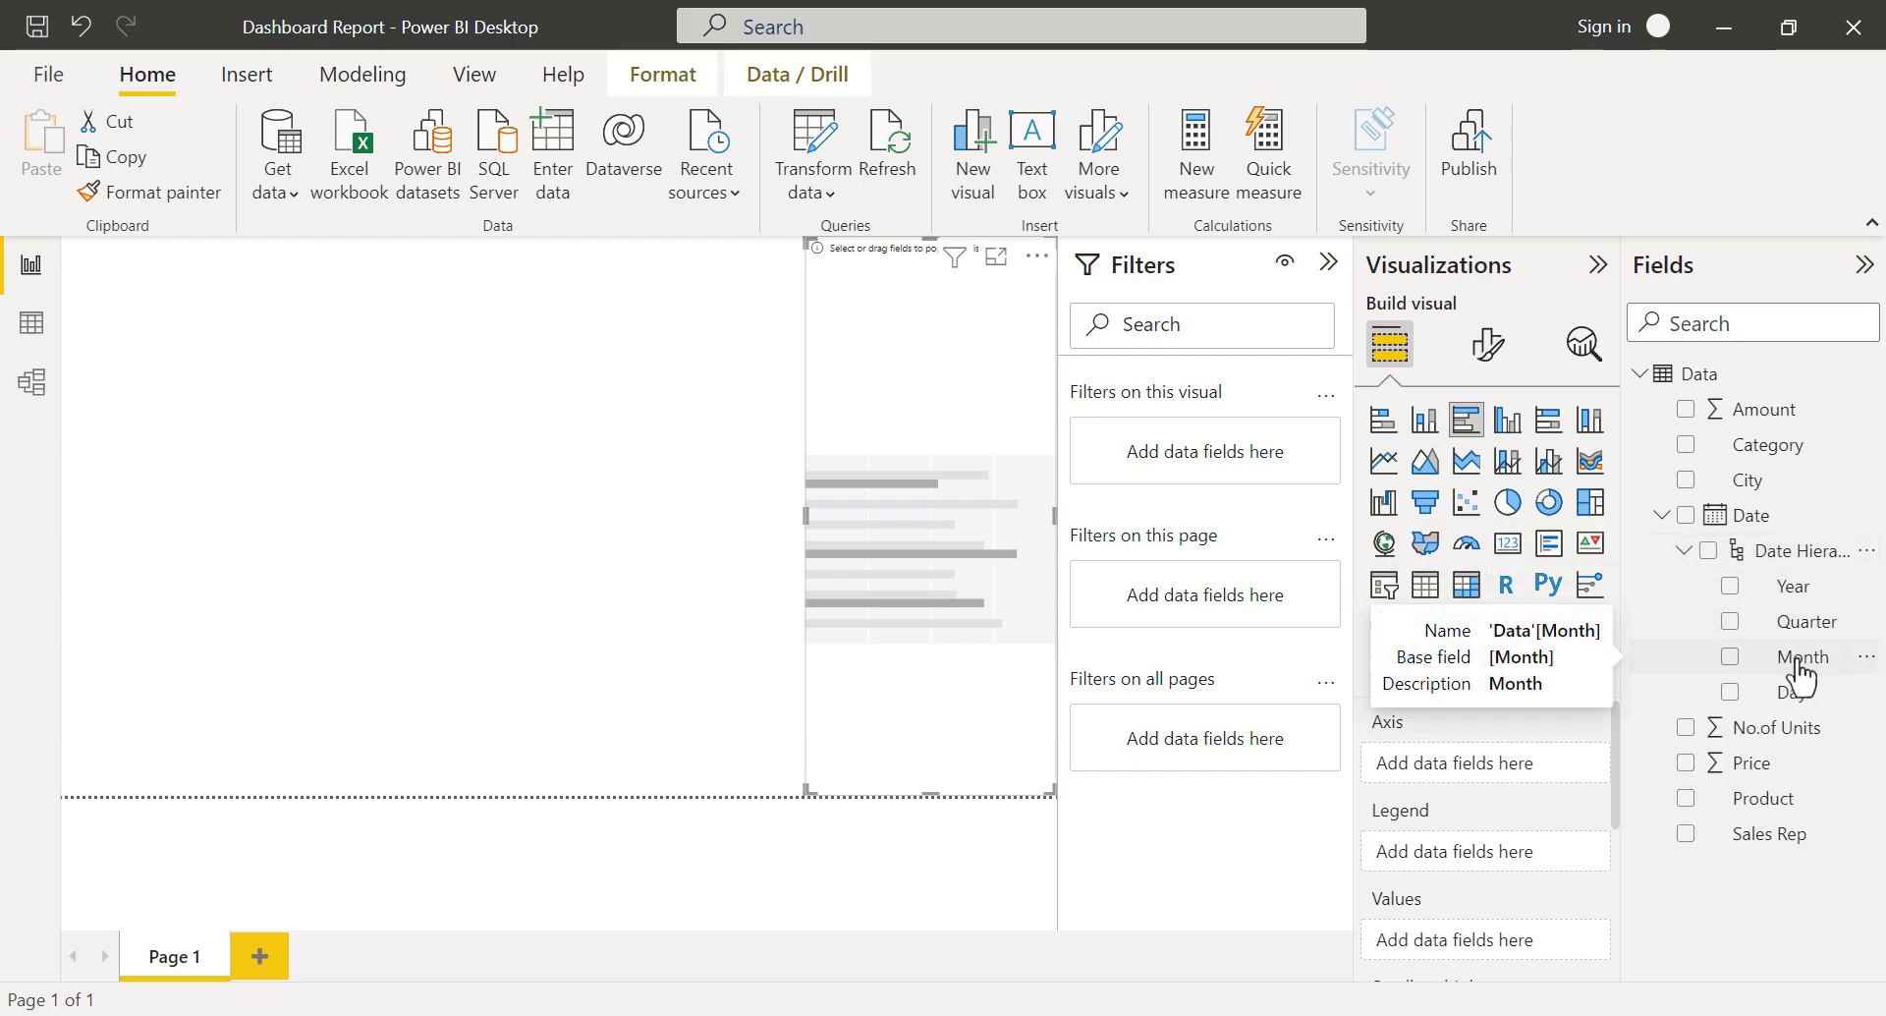
drag(1807, 673, 979, 541)
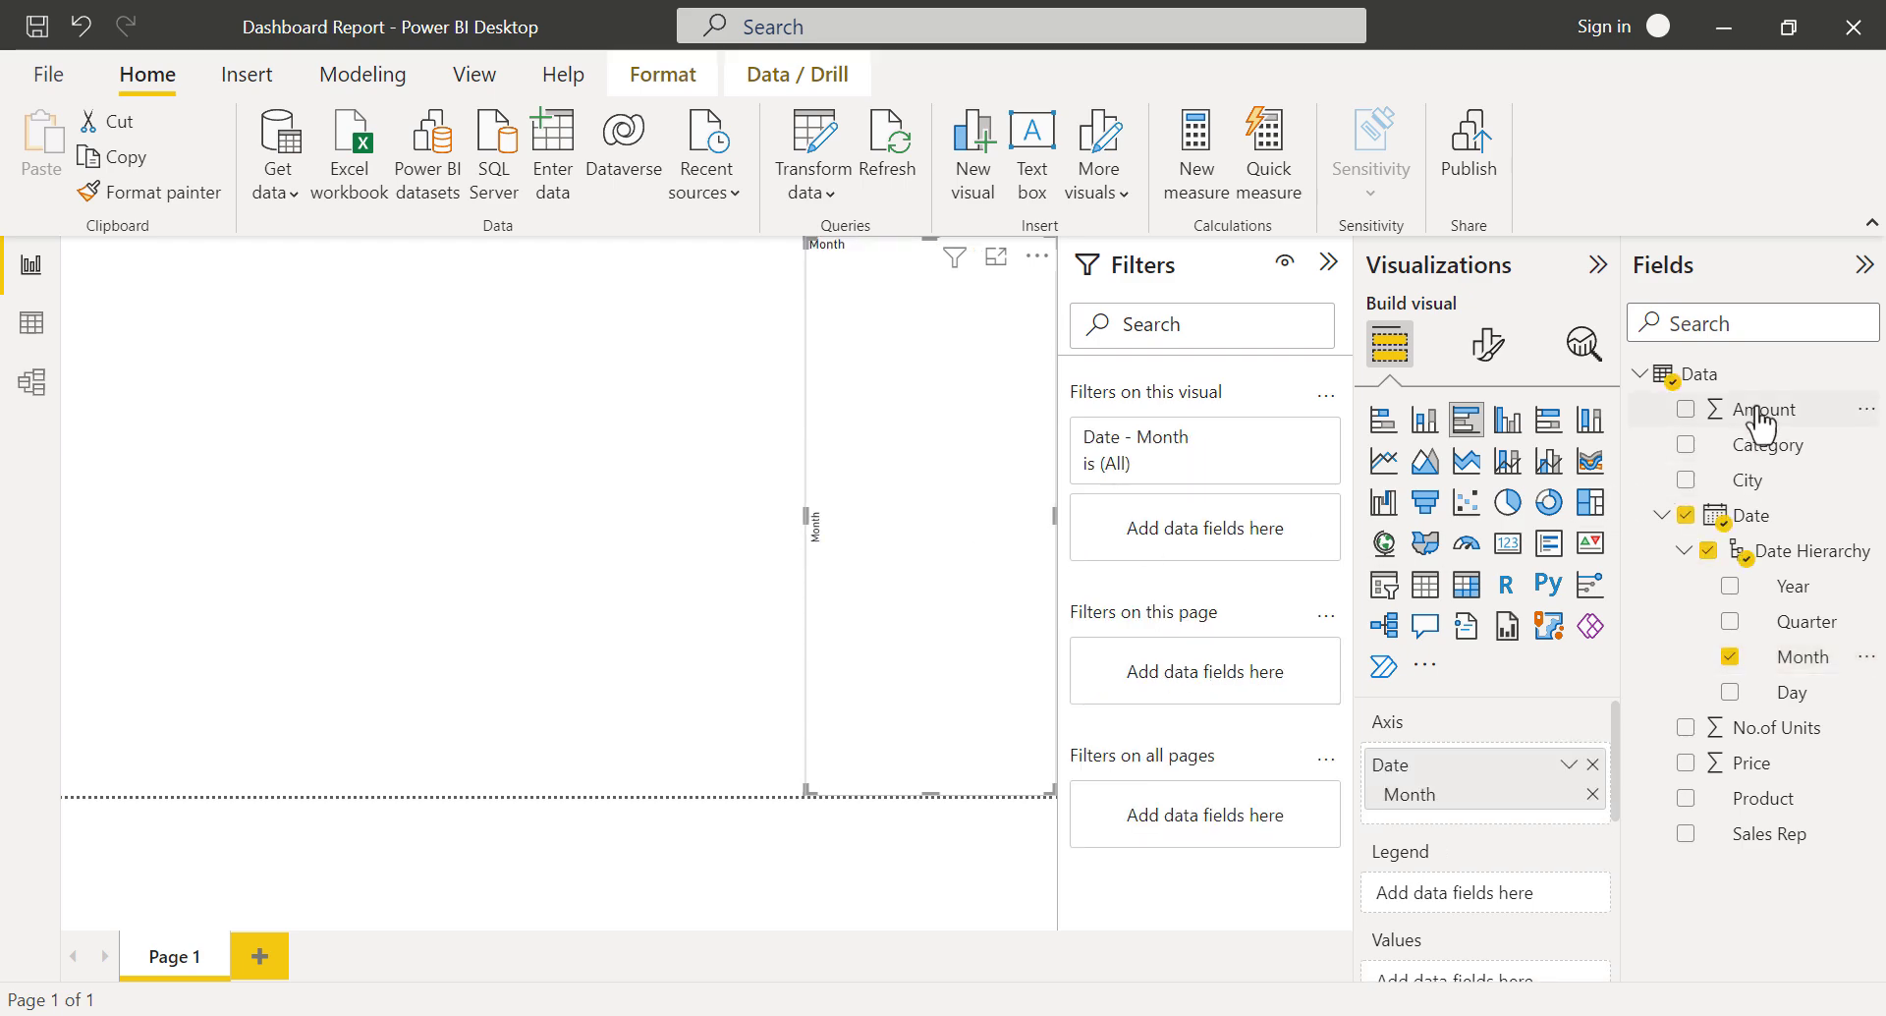
drag(1761, 422, 925, 489)
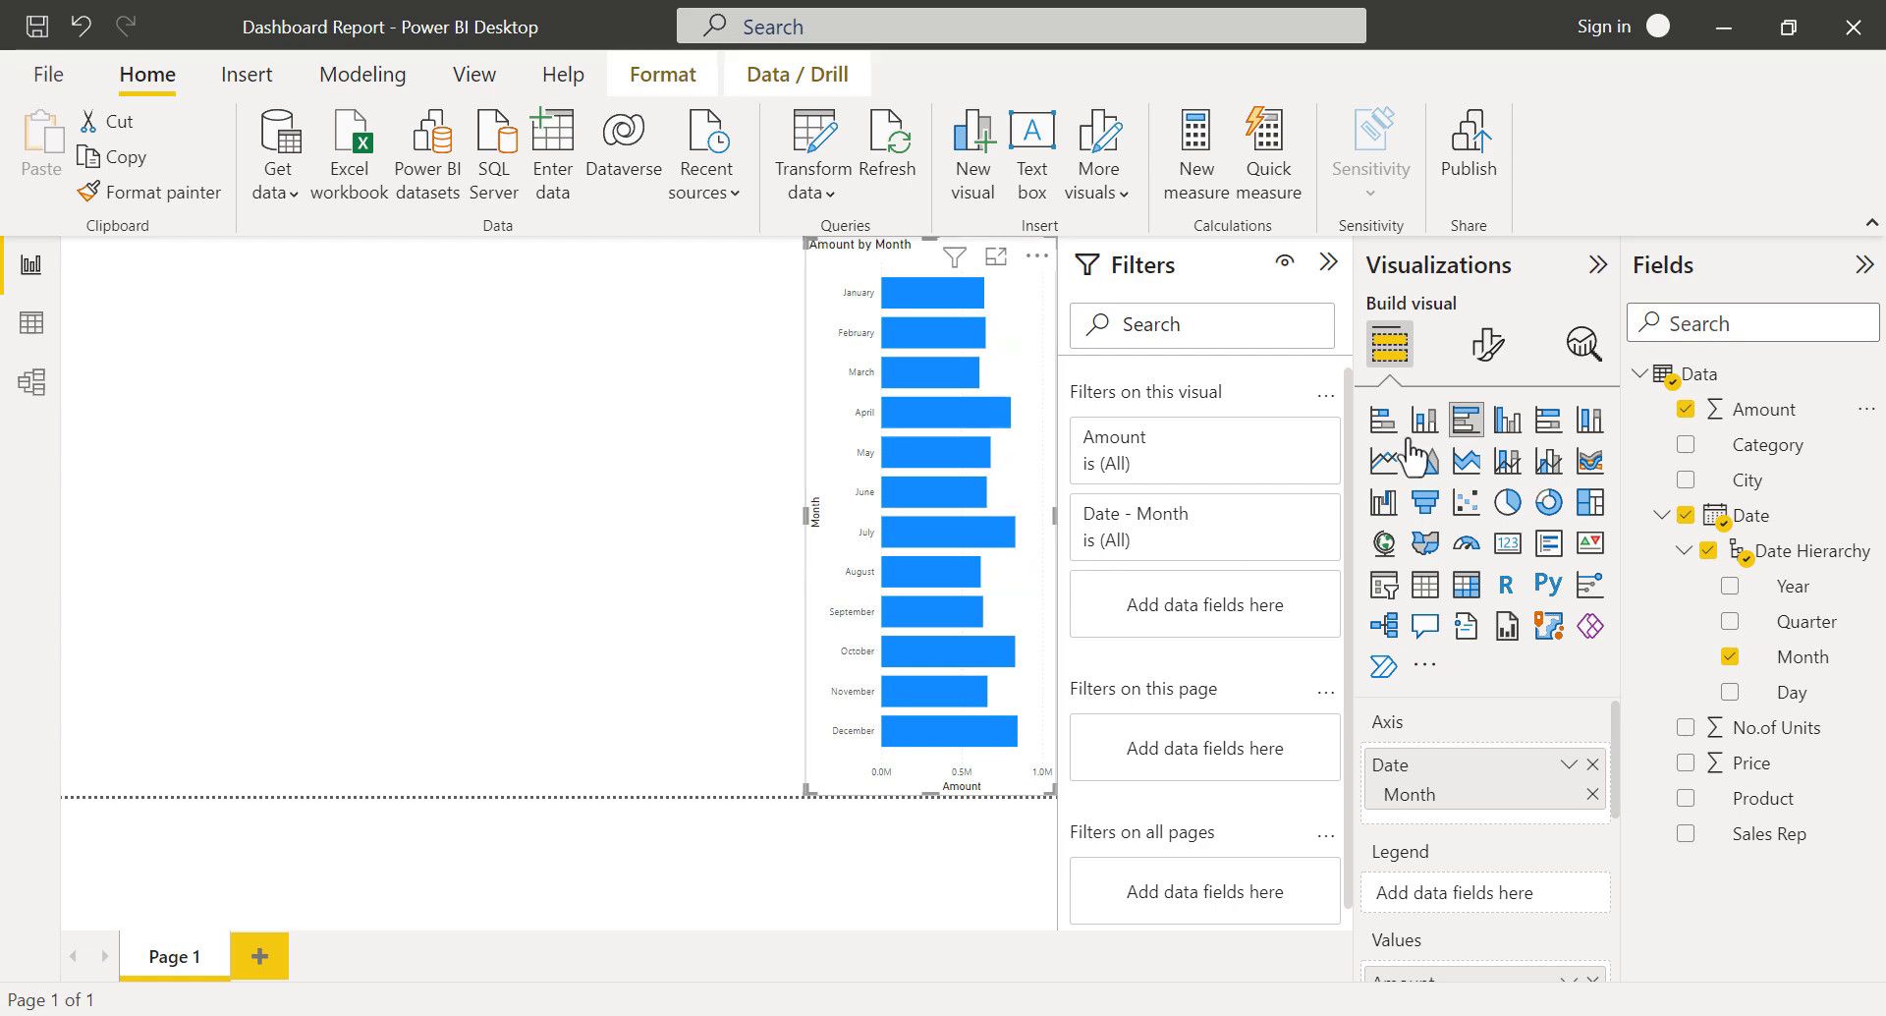
Show data labels on the Amount by Month bars at font size 12, bold.
click(1488, 344)
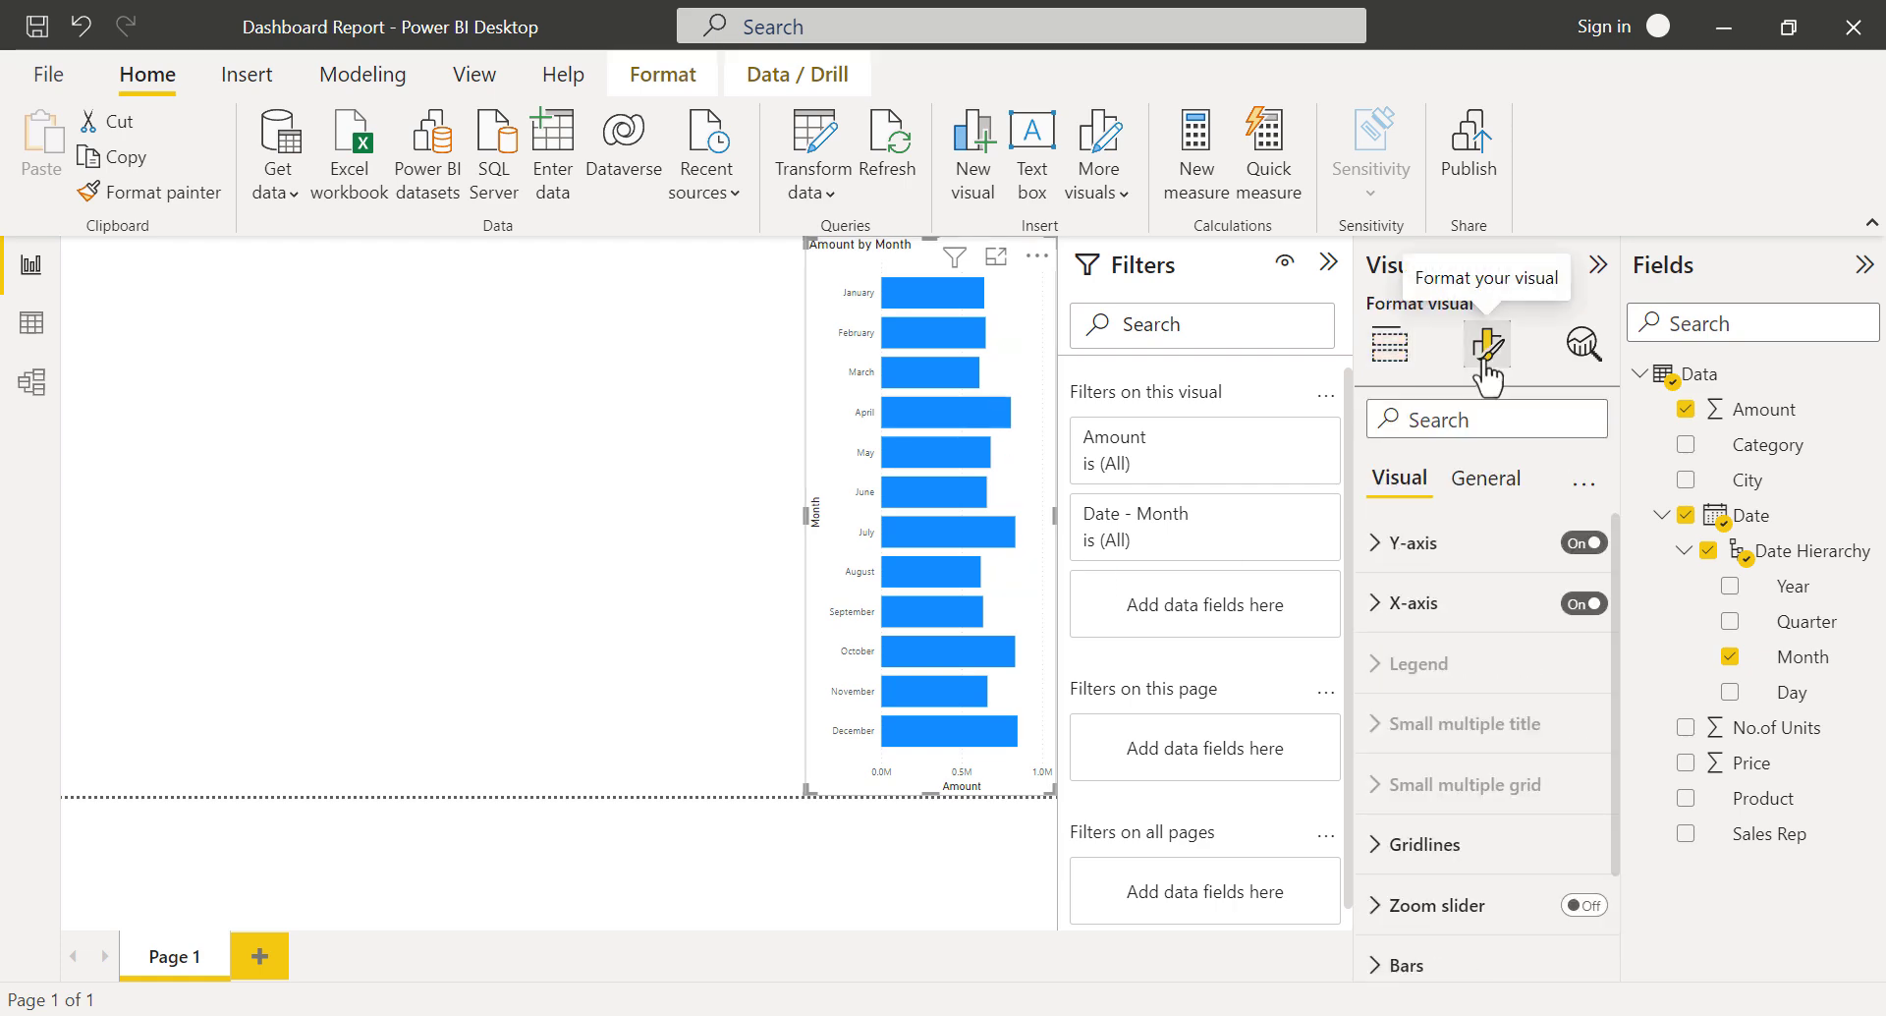
scroll(1453, 724, down, 2)
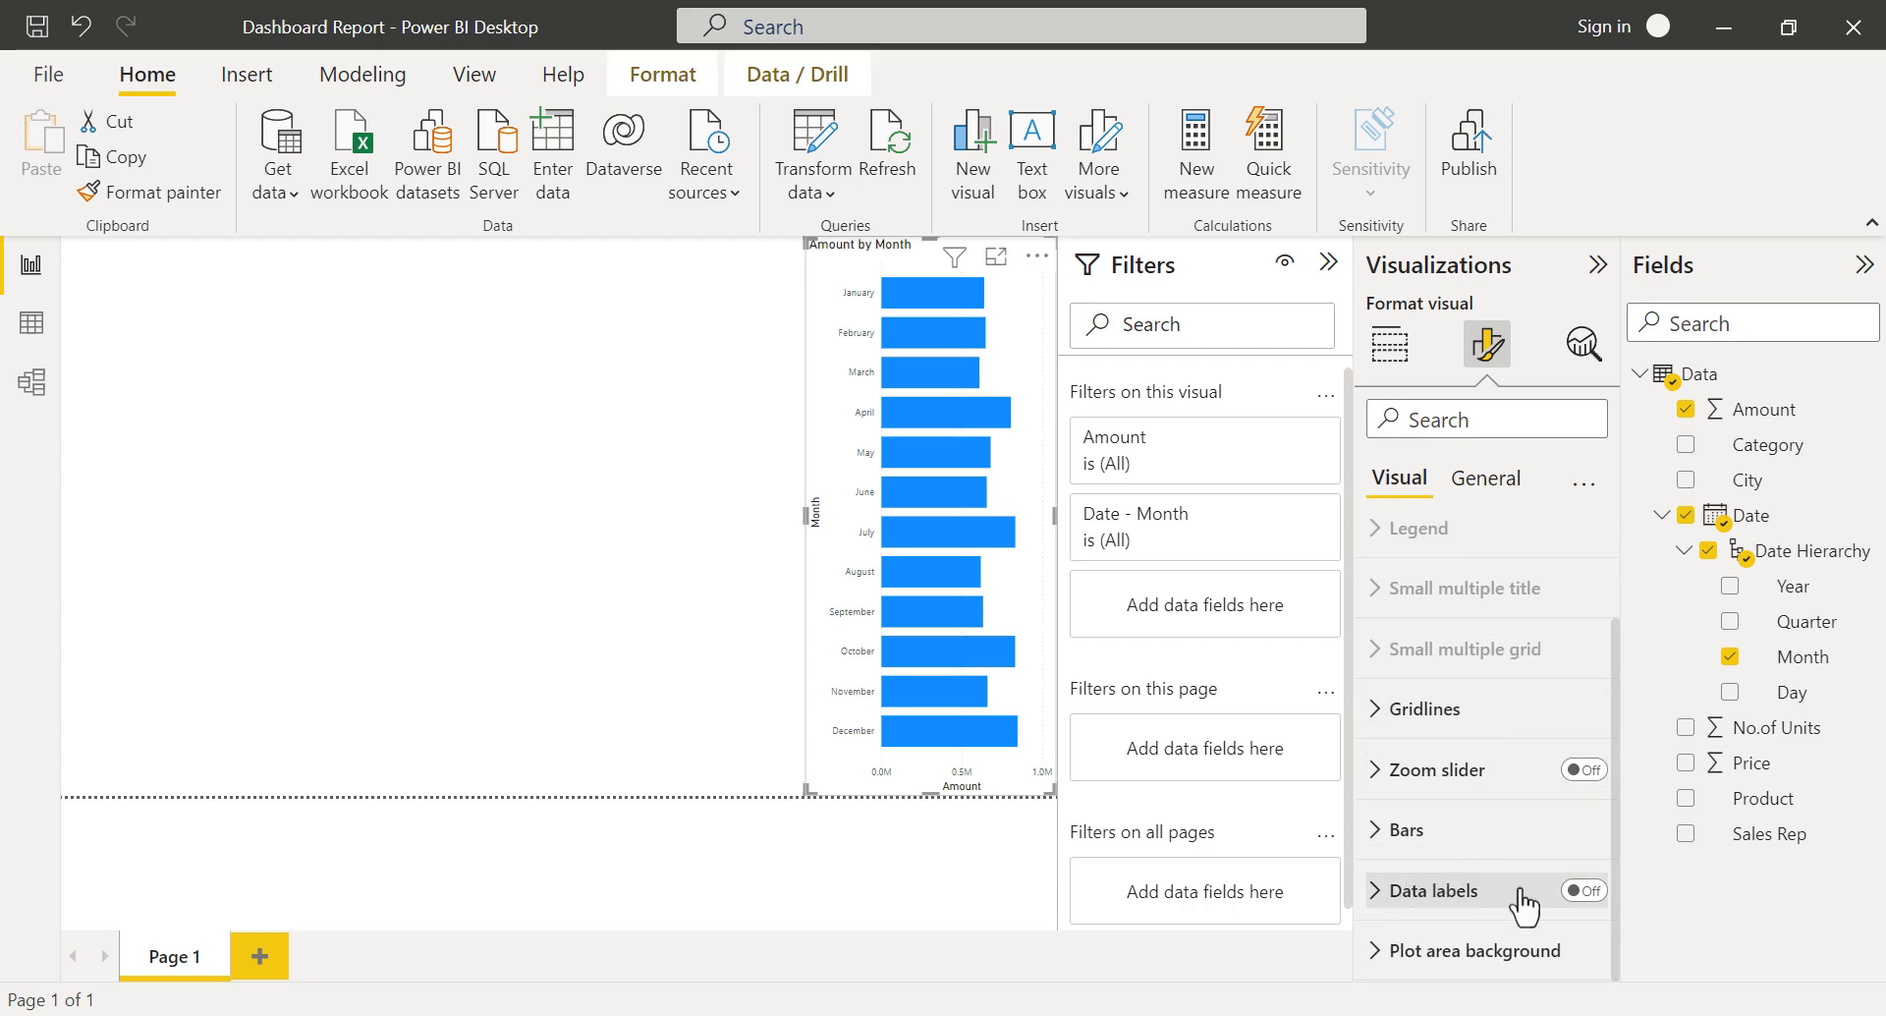
click(1586, 891)
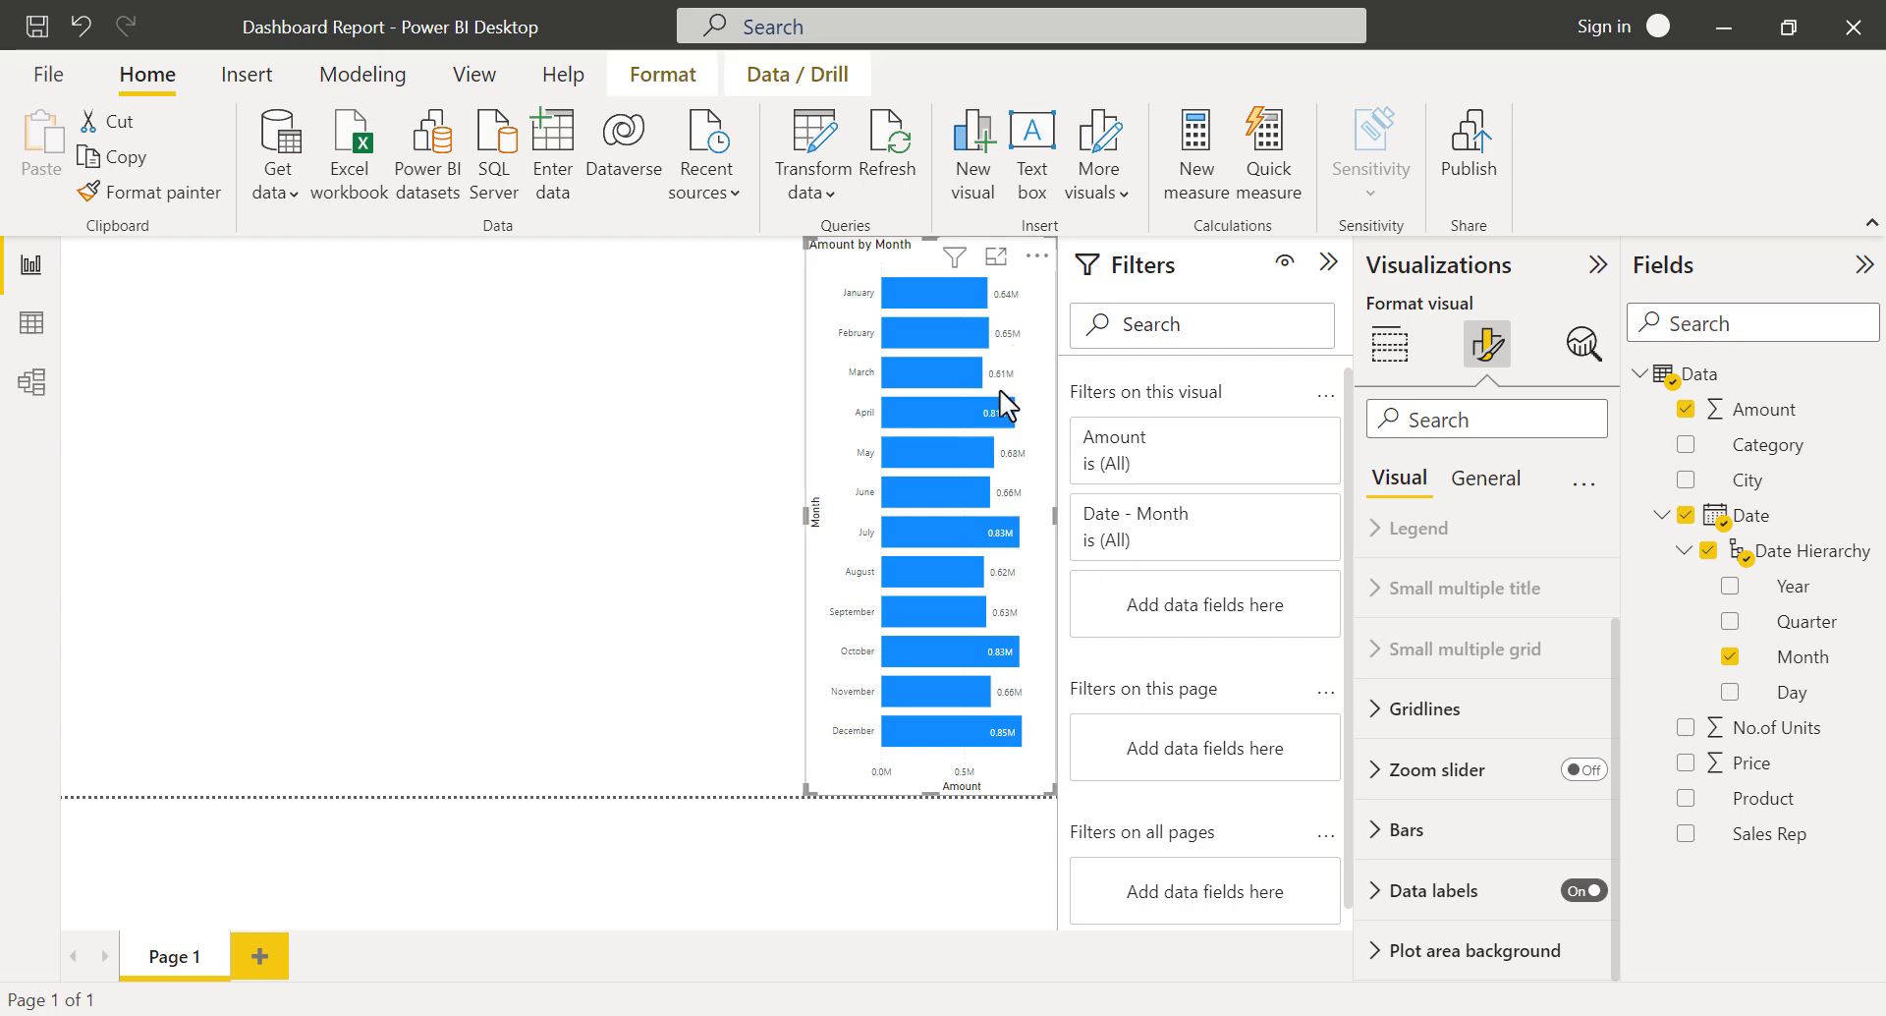
click(1436, 891)
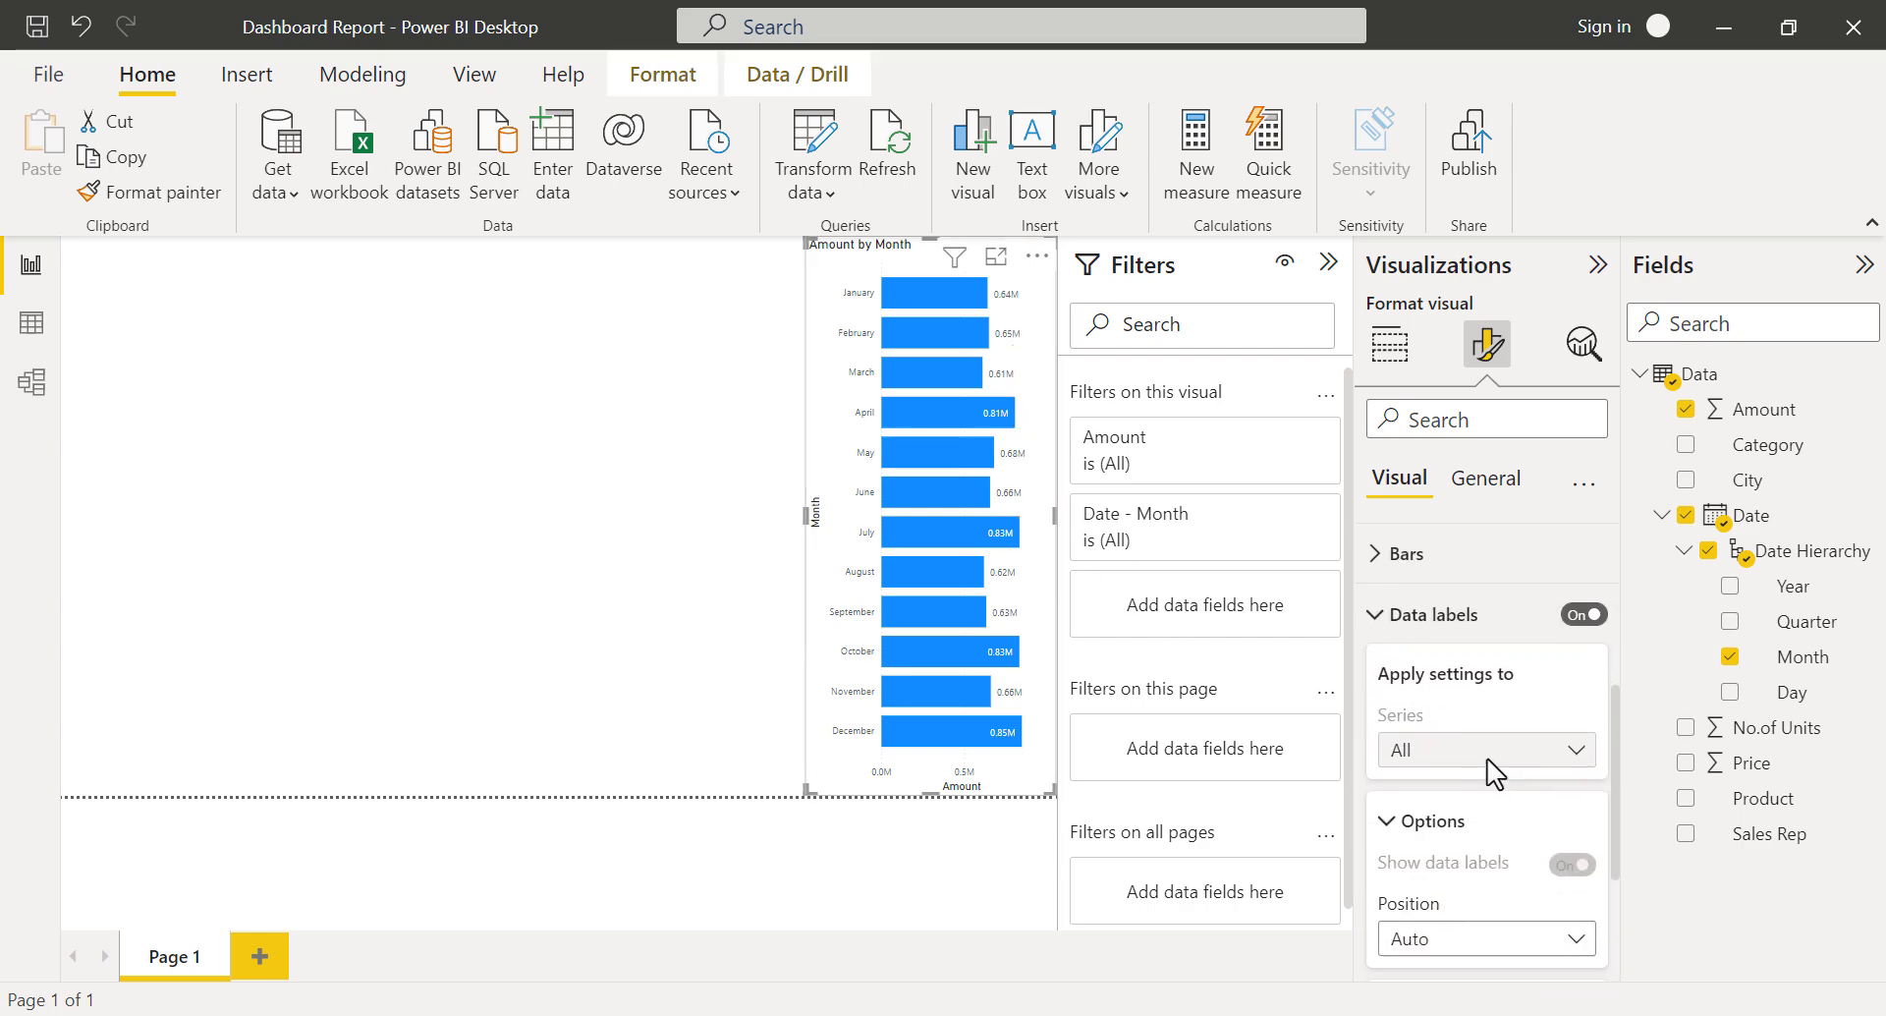
scroll(1389, 727, down, 3)
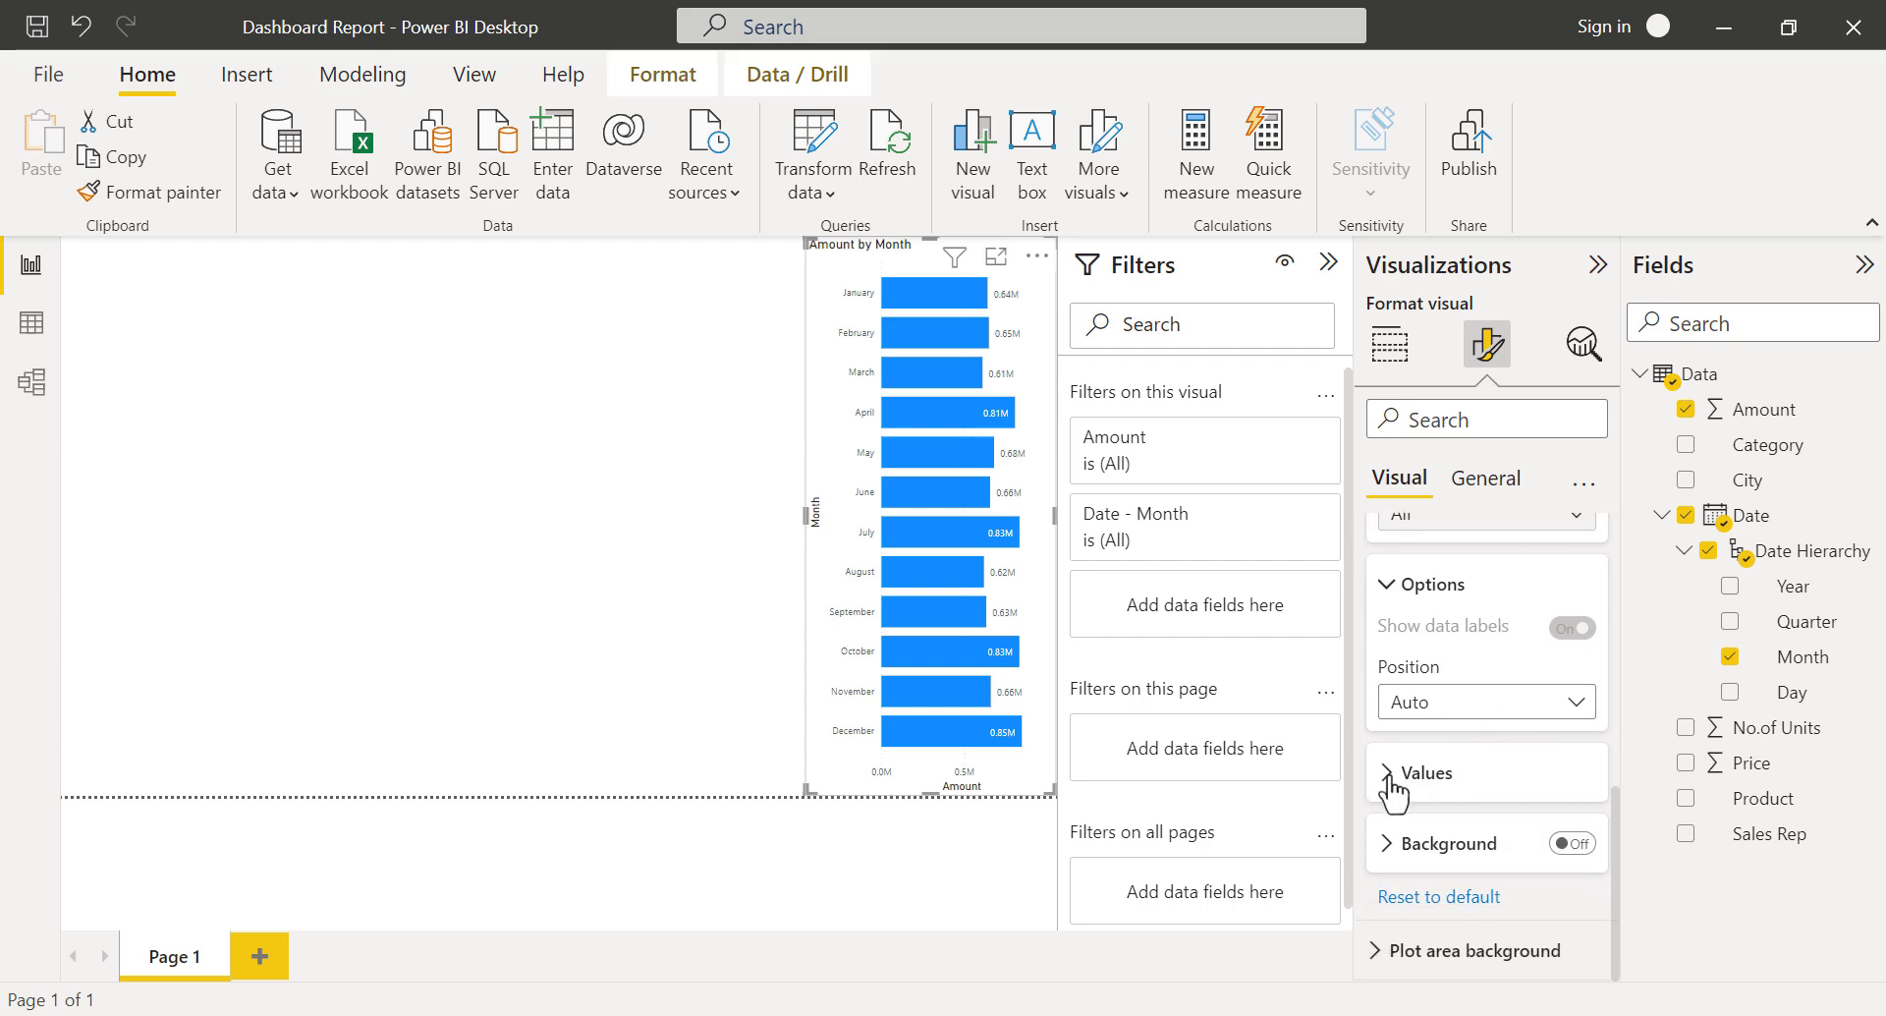
click(1391, 775)
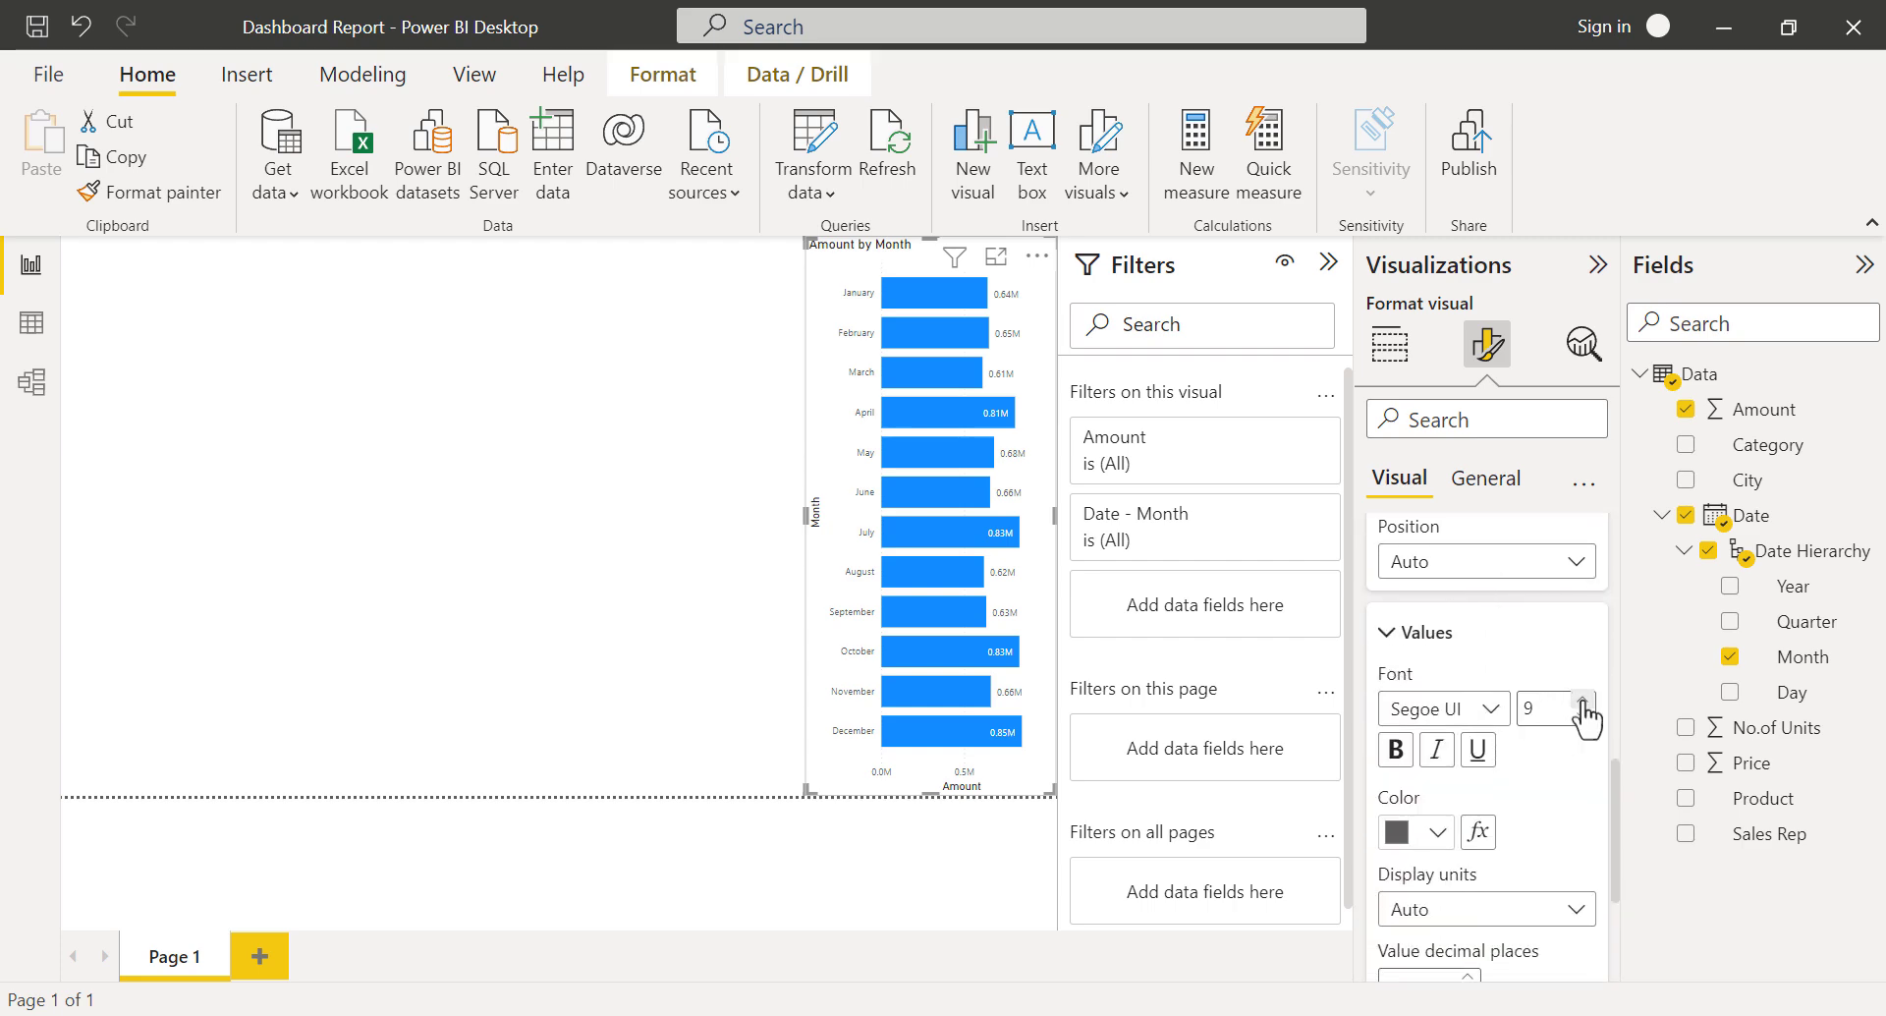
click(1583, 700)
click(1583, 700)
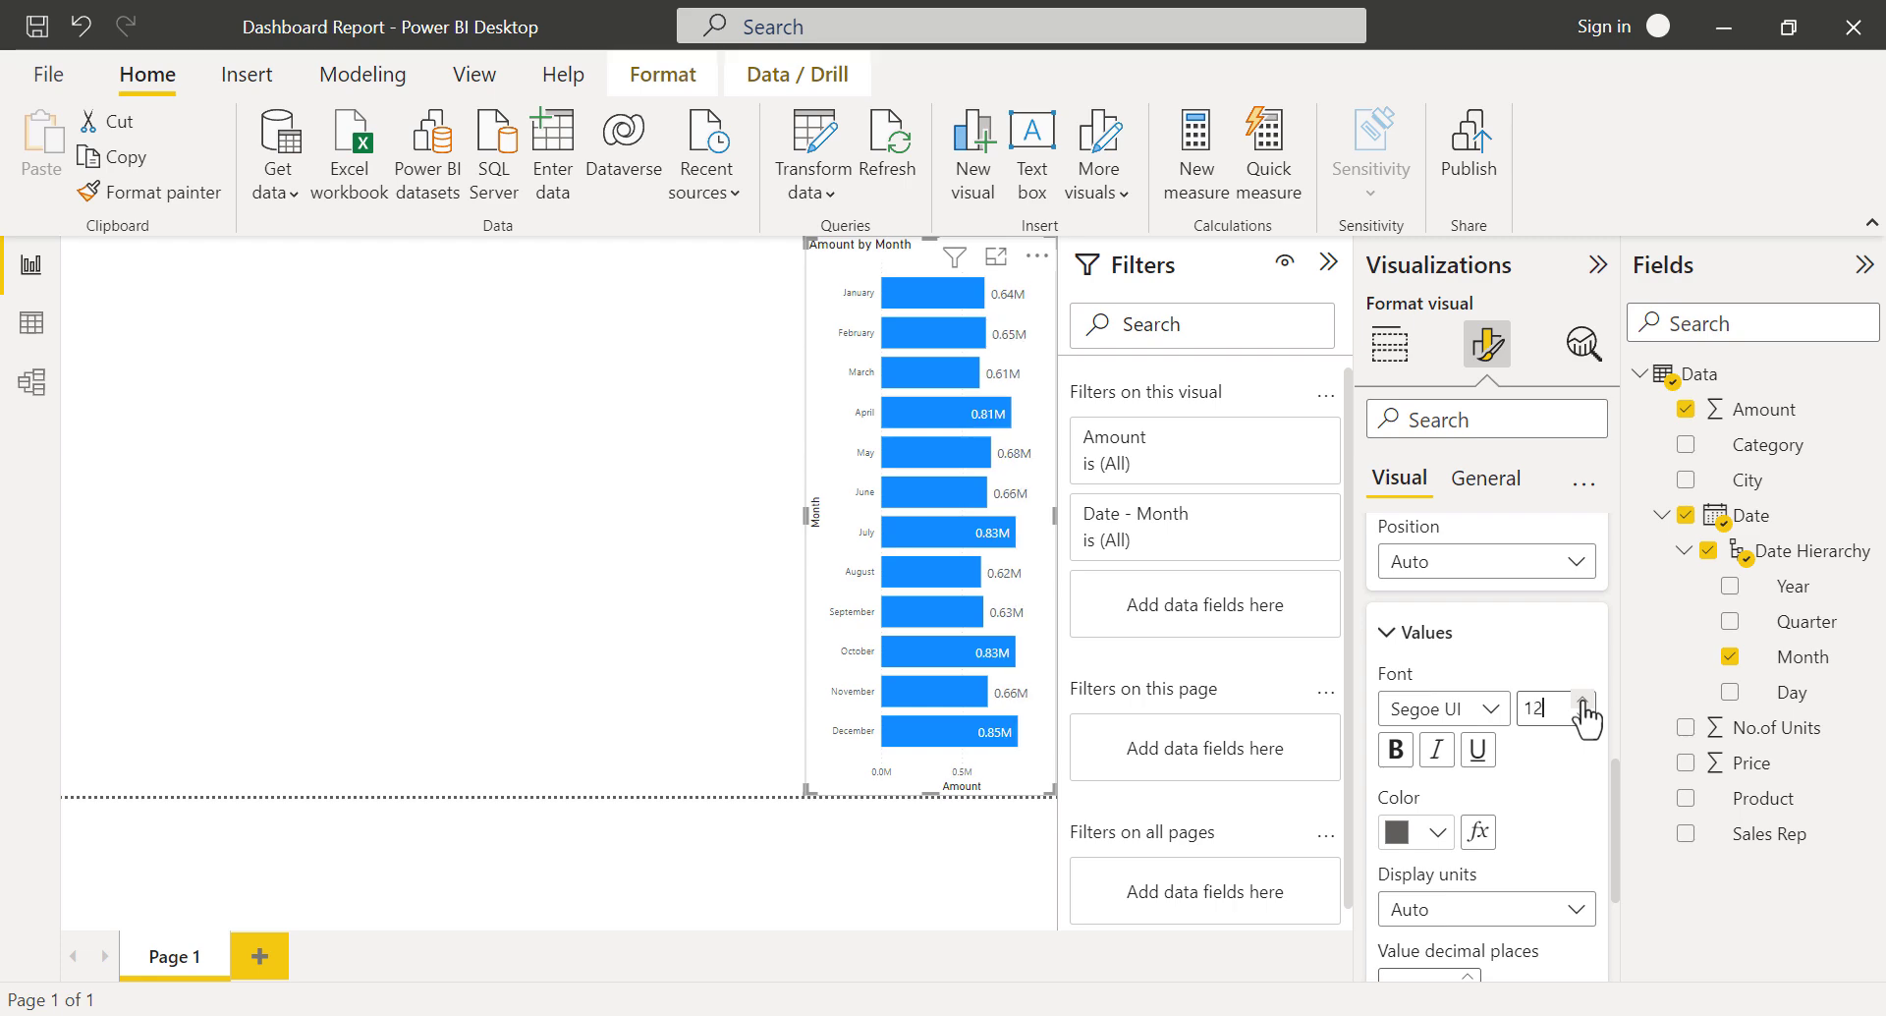
click(1394, 748)
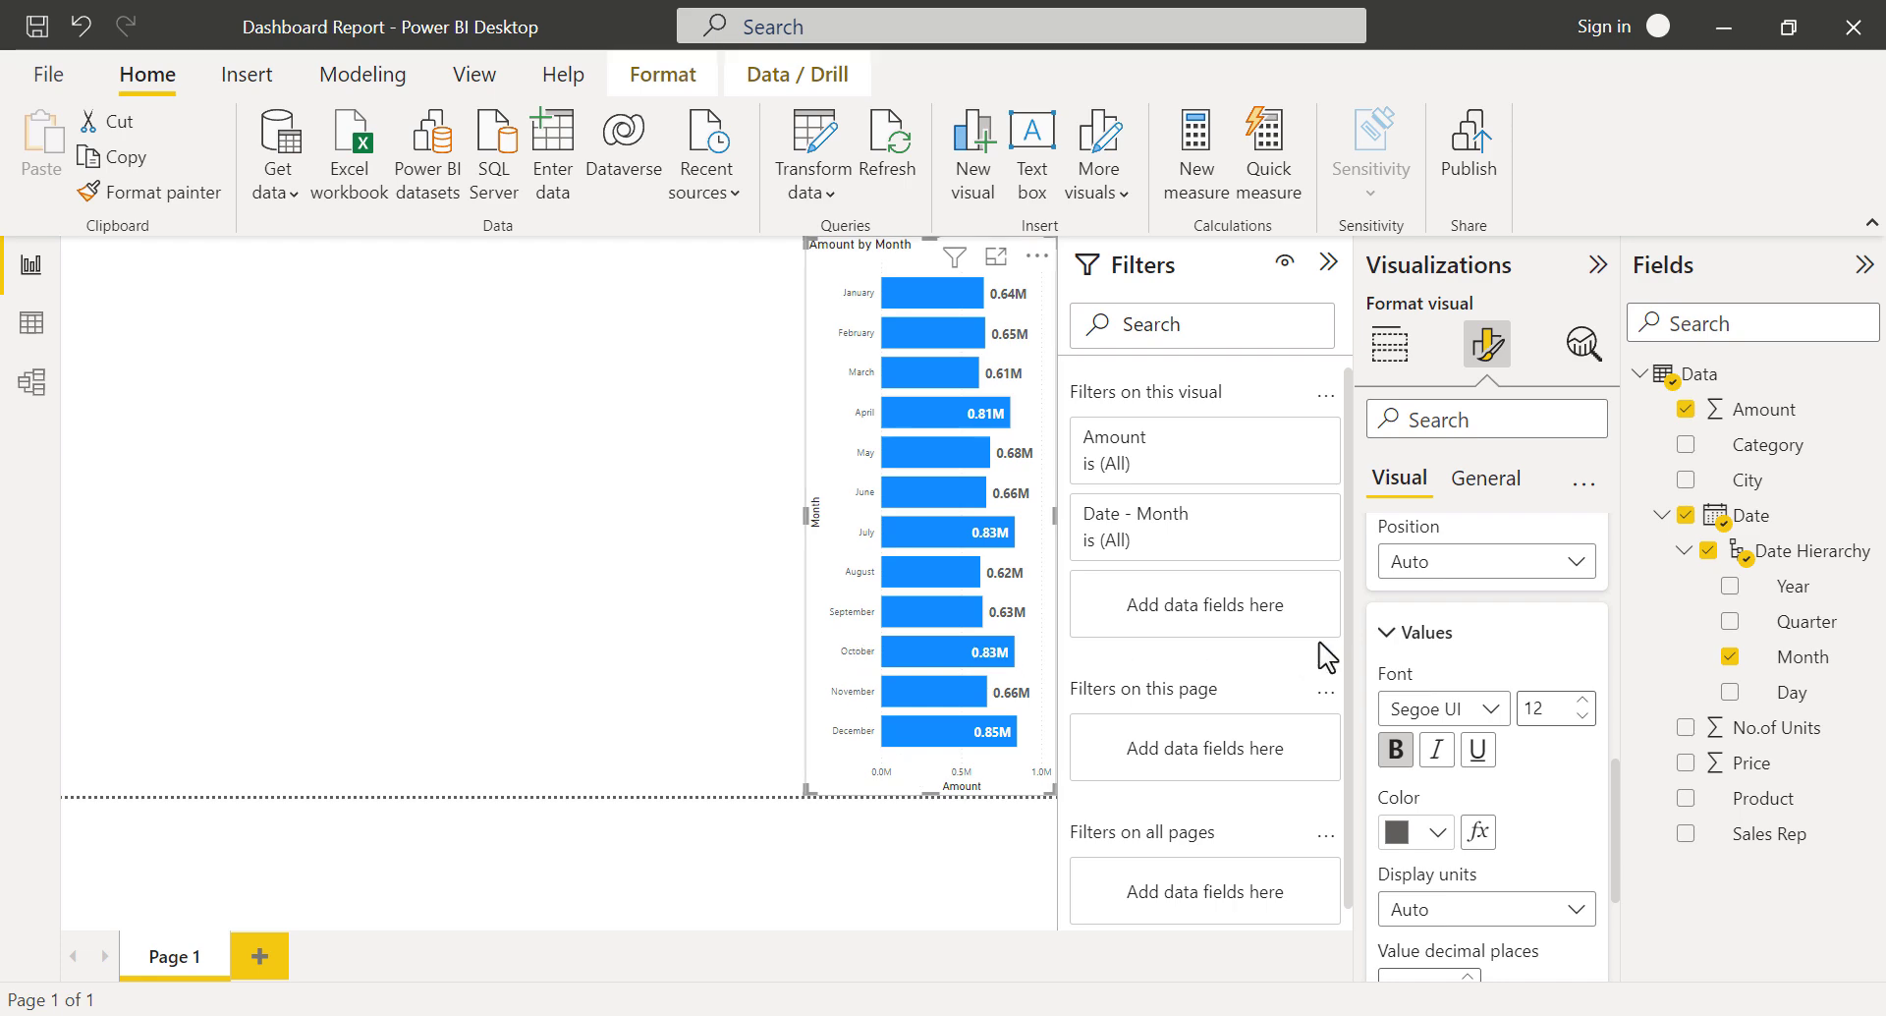
Make the Y-axis month labels size 12 and bold.
scroll(1380, 589, up, 10)
scroll(1494, 575, up, 1)
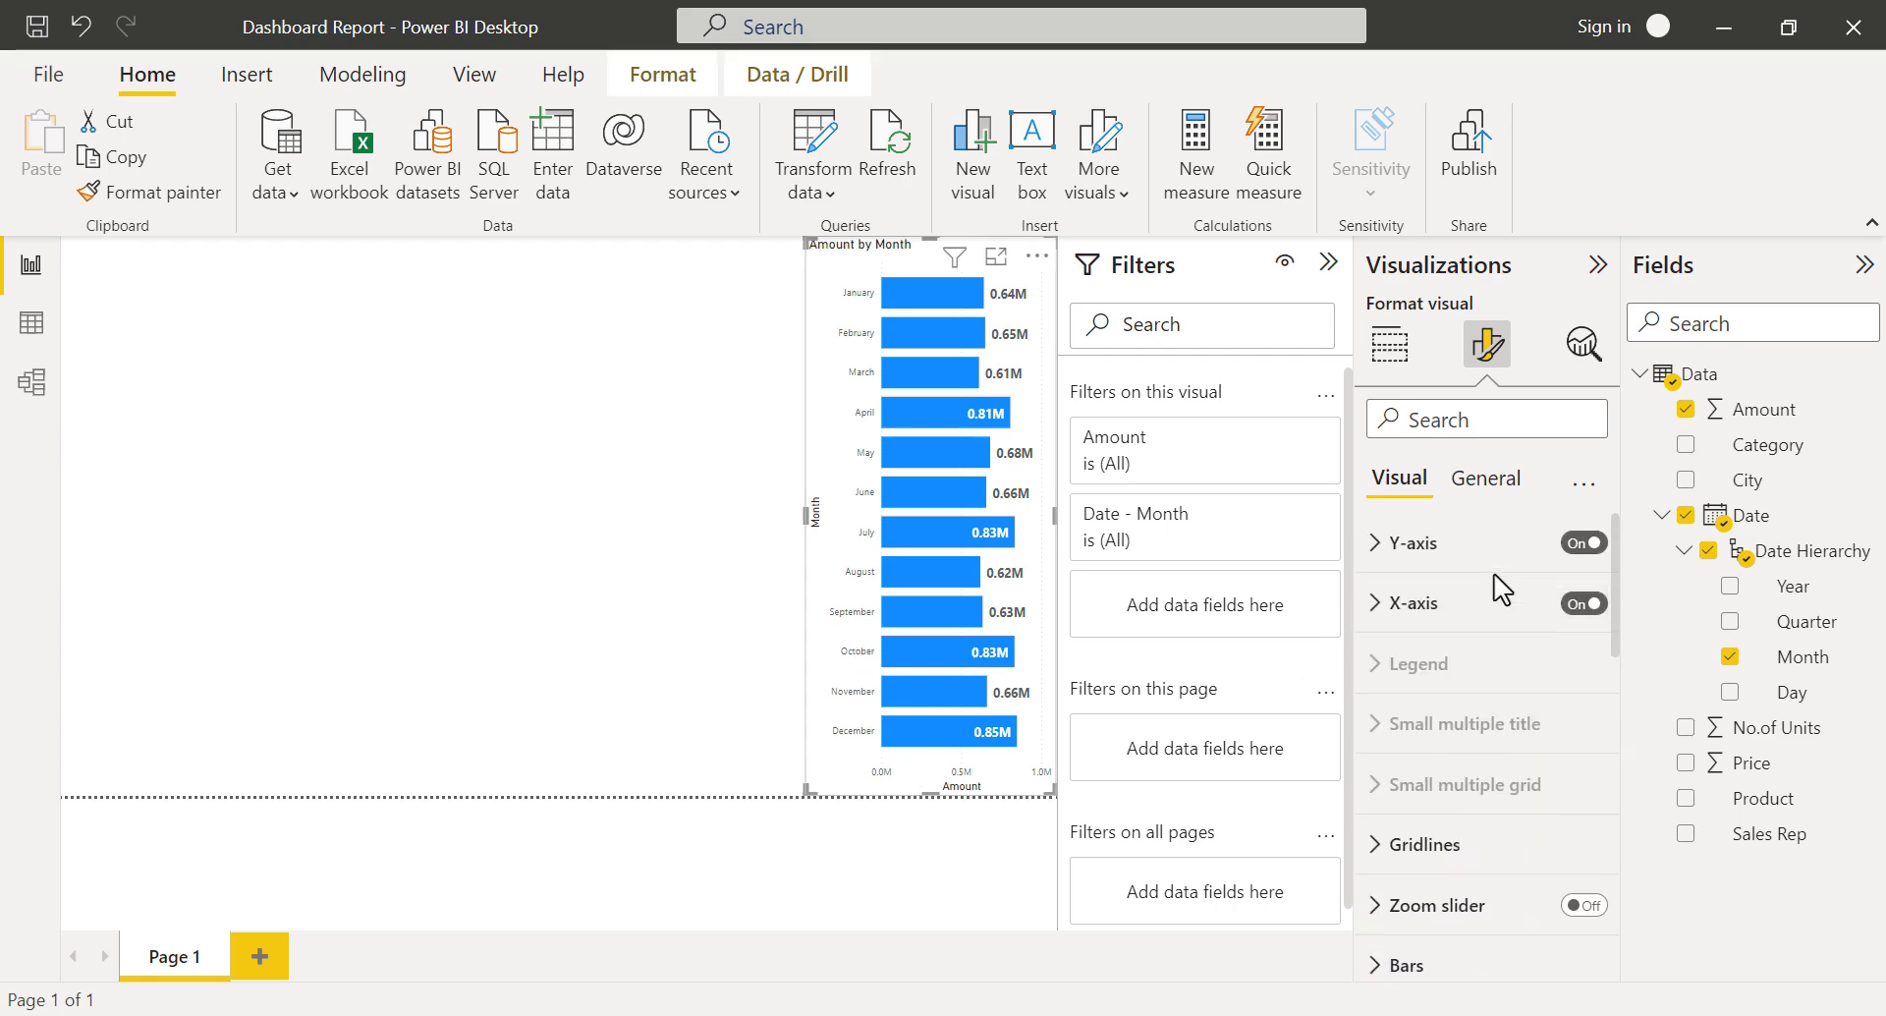
click(1379, 545)
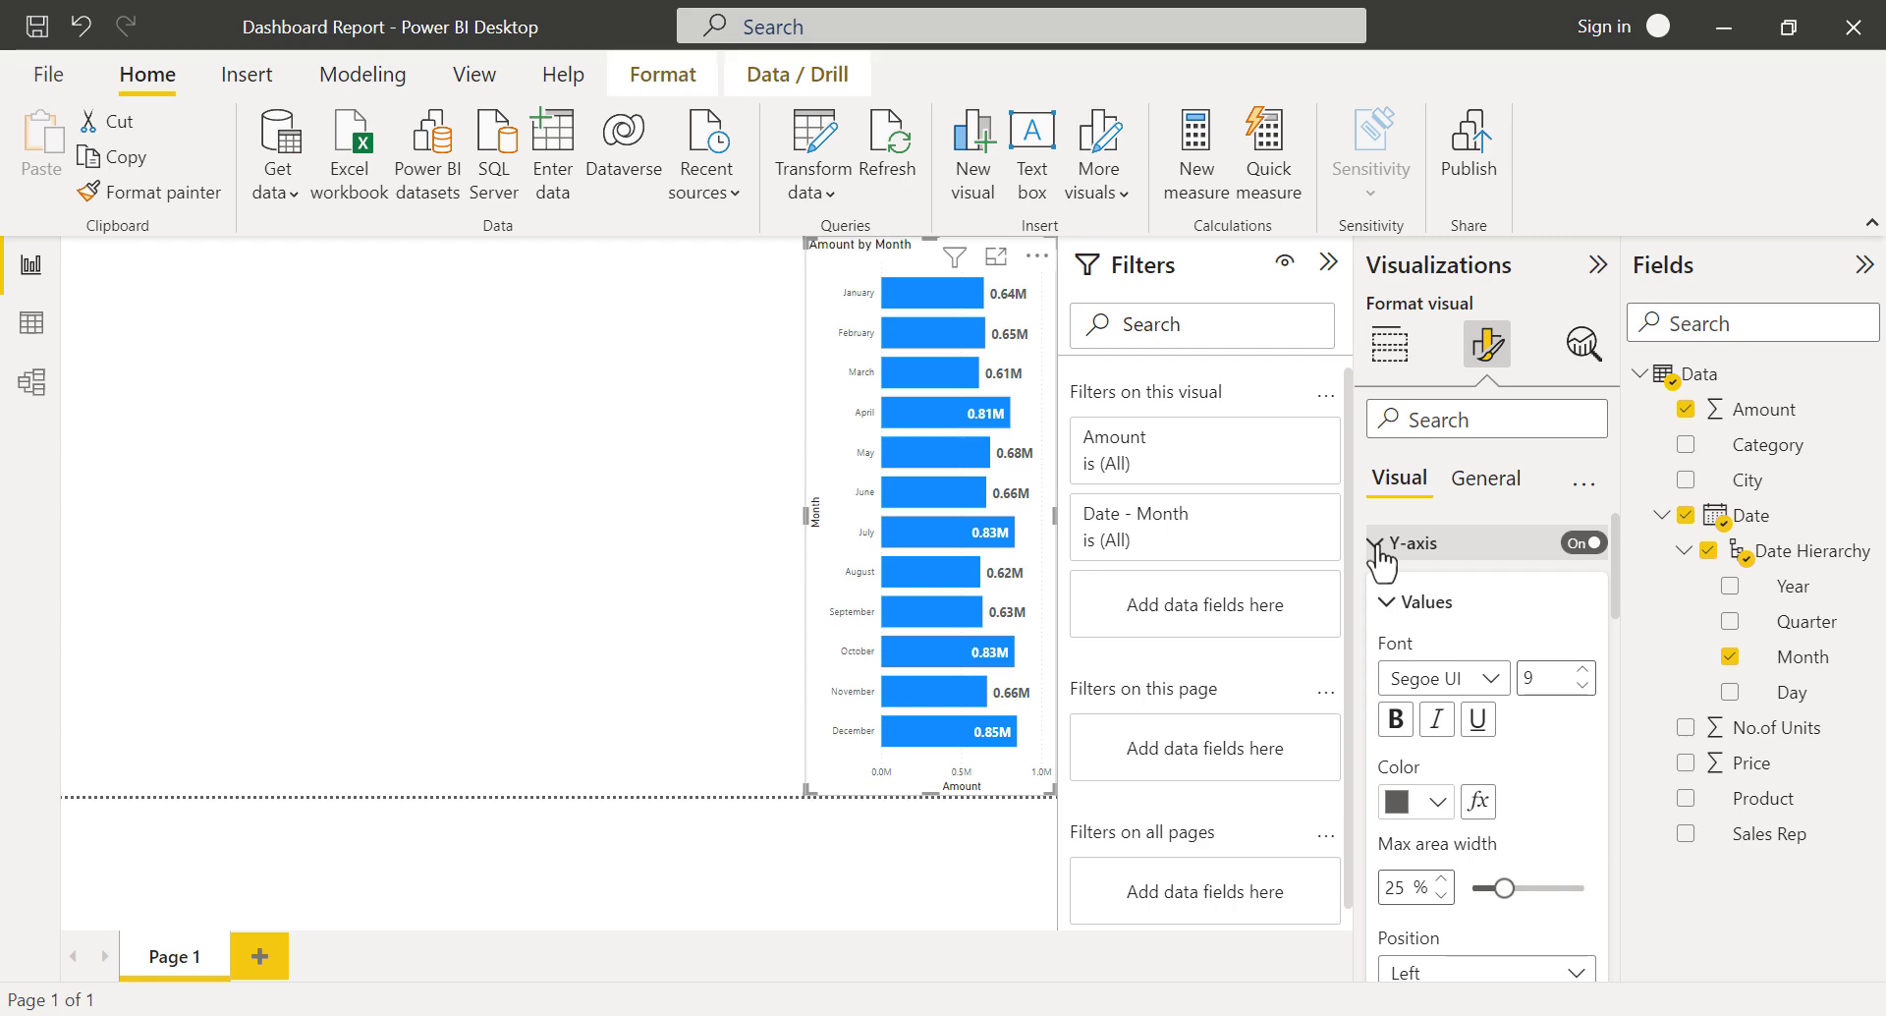
click(1580, 670)
click(1579, 670)
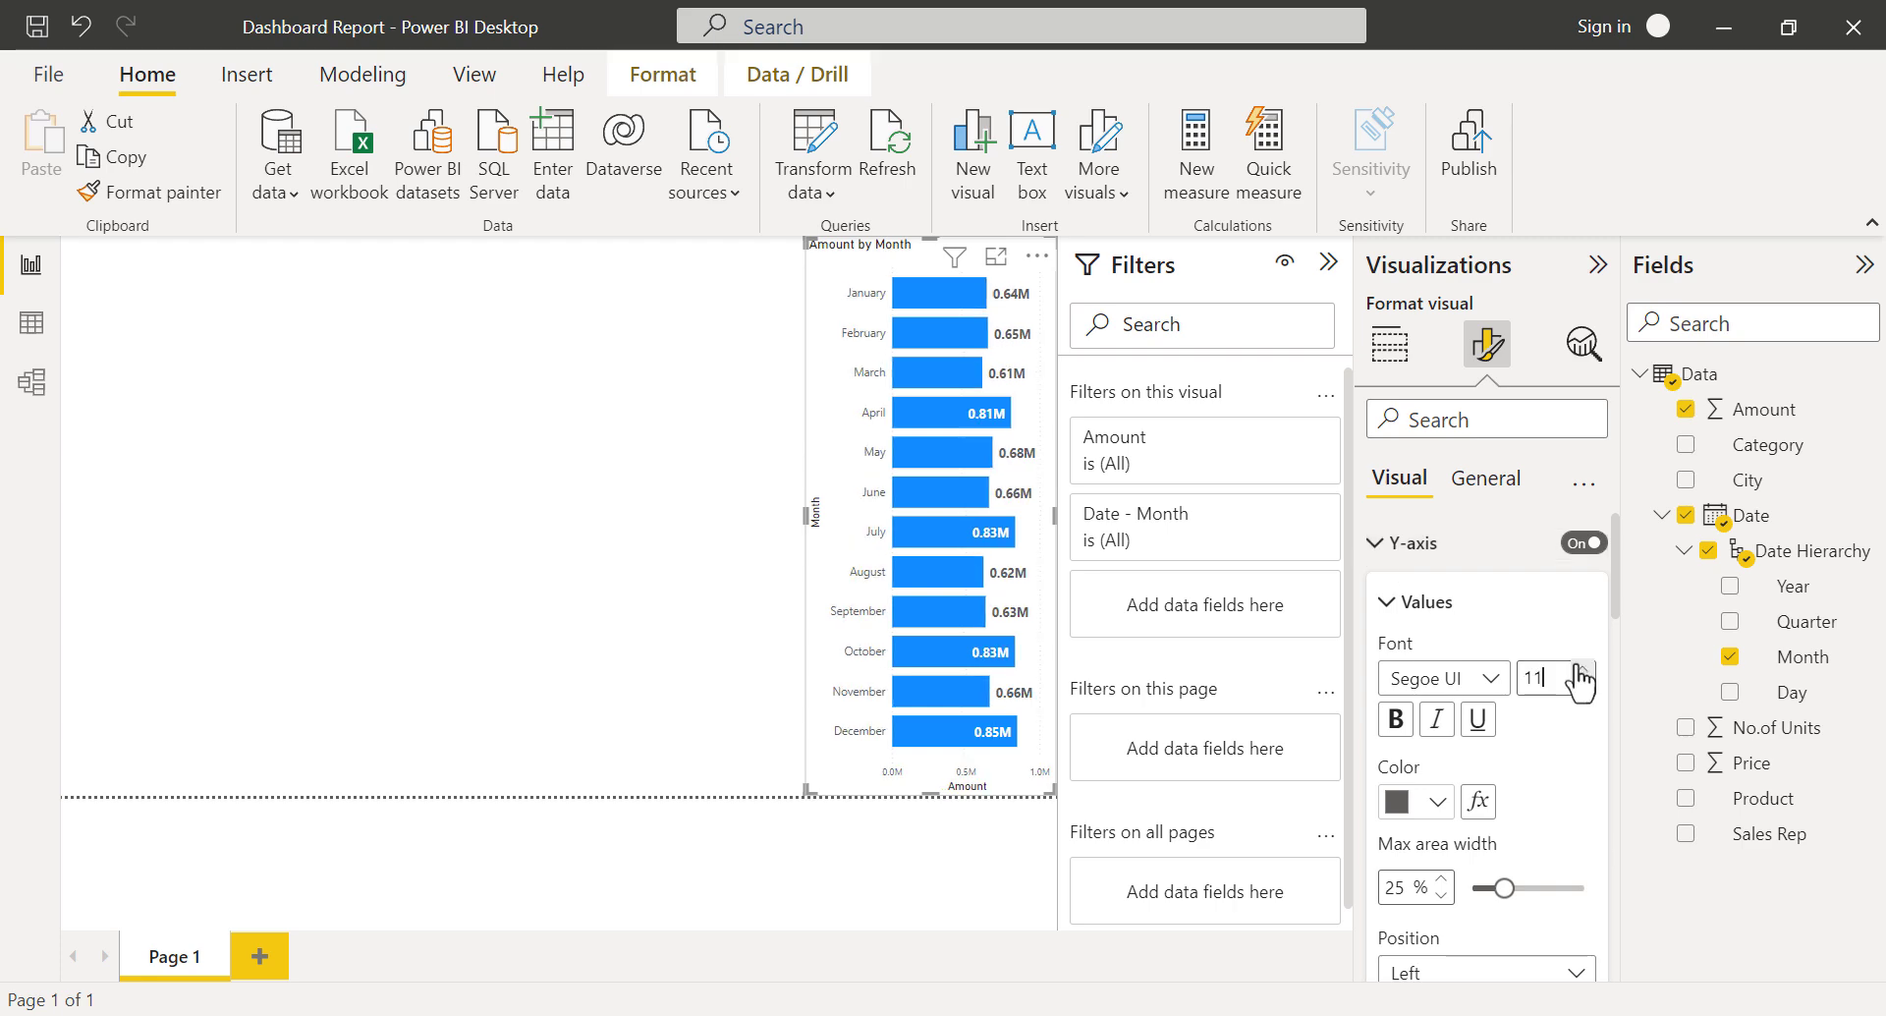
click(1579, 670)
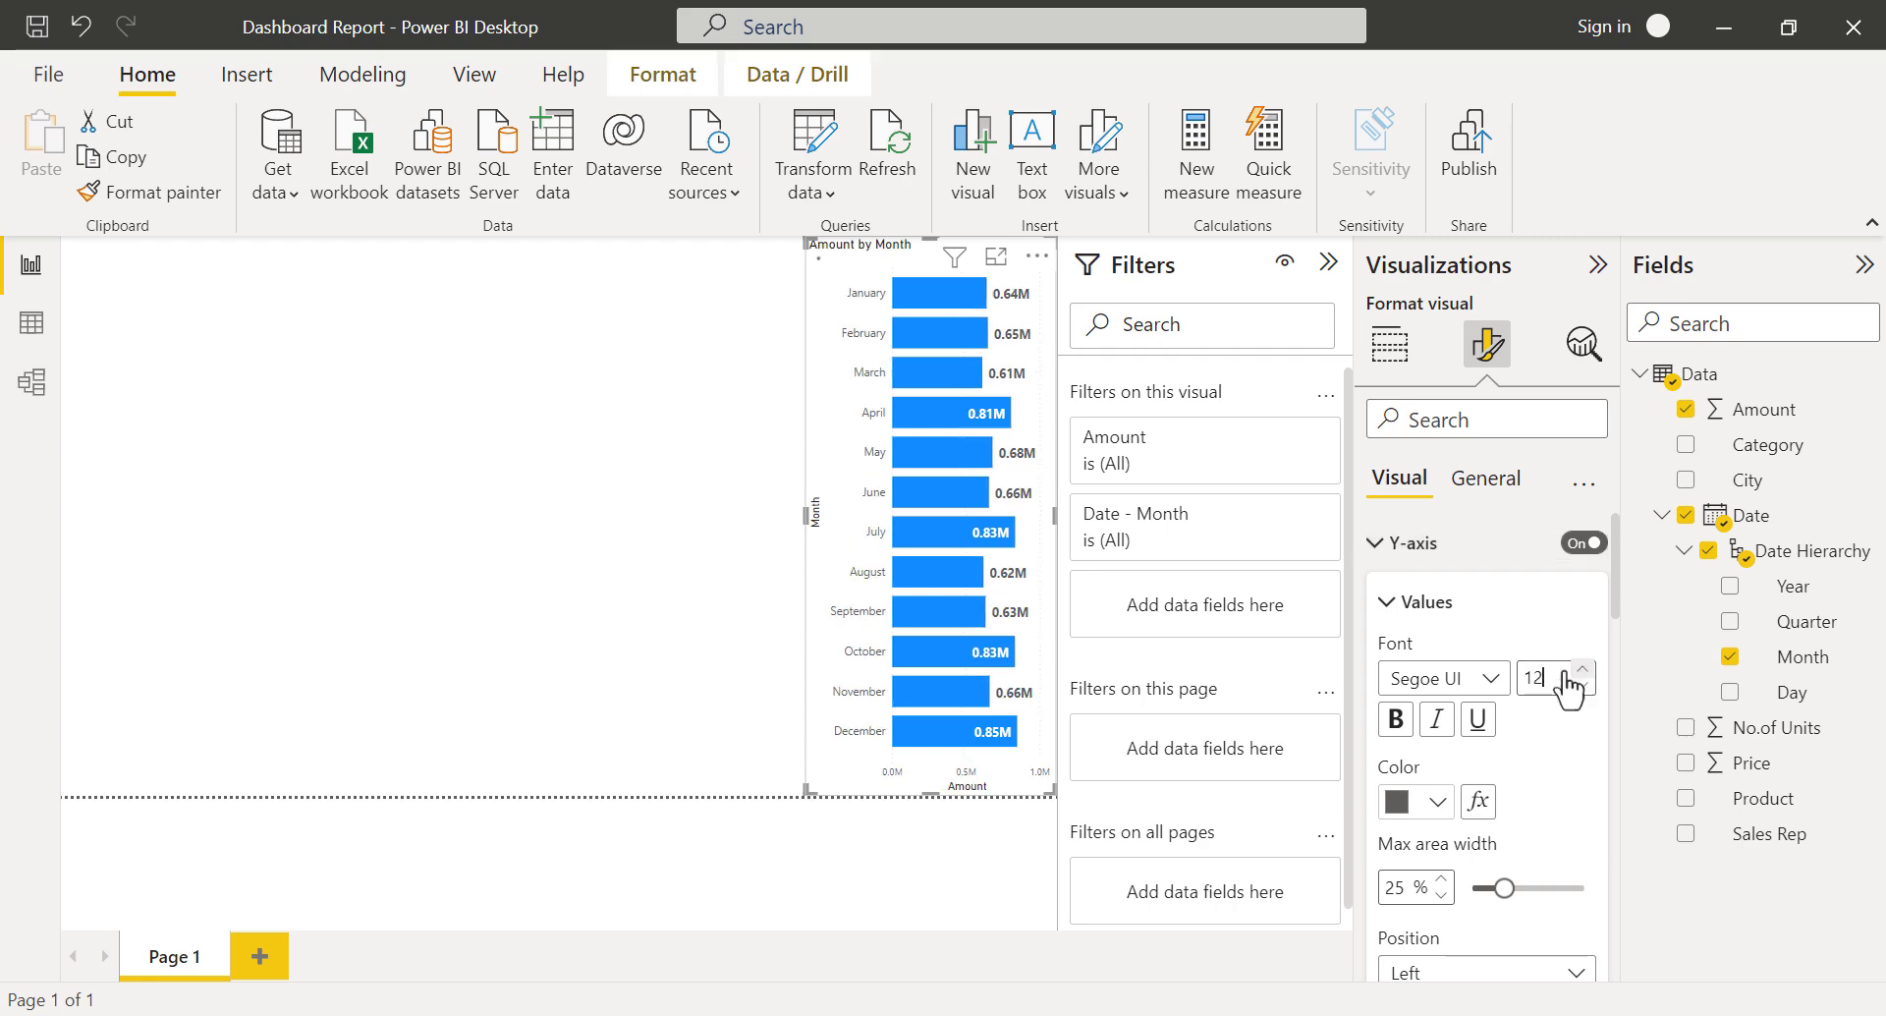
click(1396, 718)
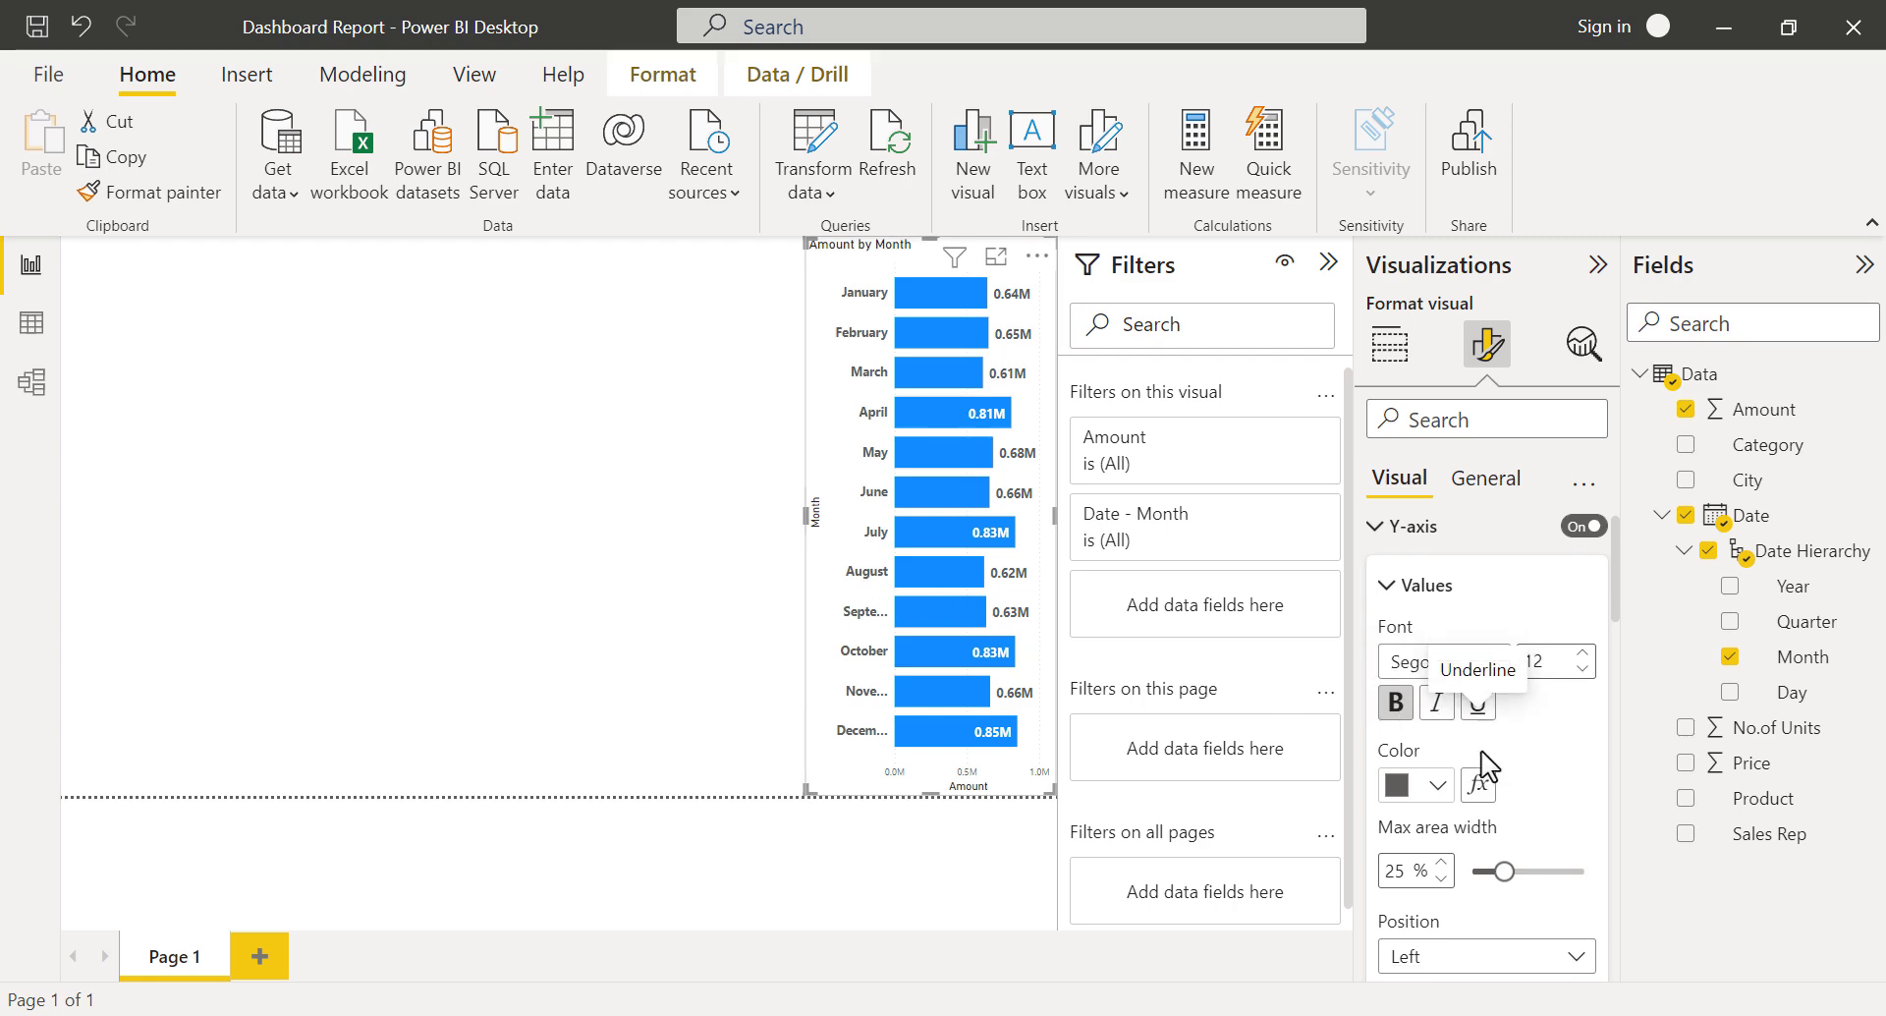
Set the X-axis value labels to size 12 and bold, then deselect the chart.
scroll(1375, 644, down, 5)
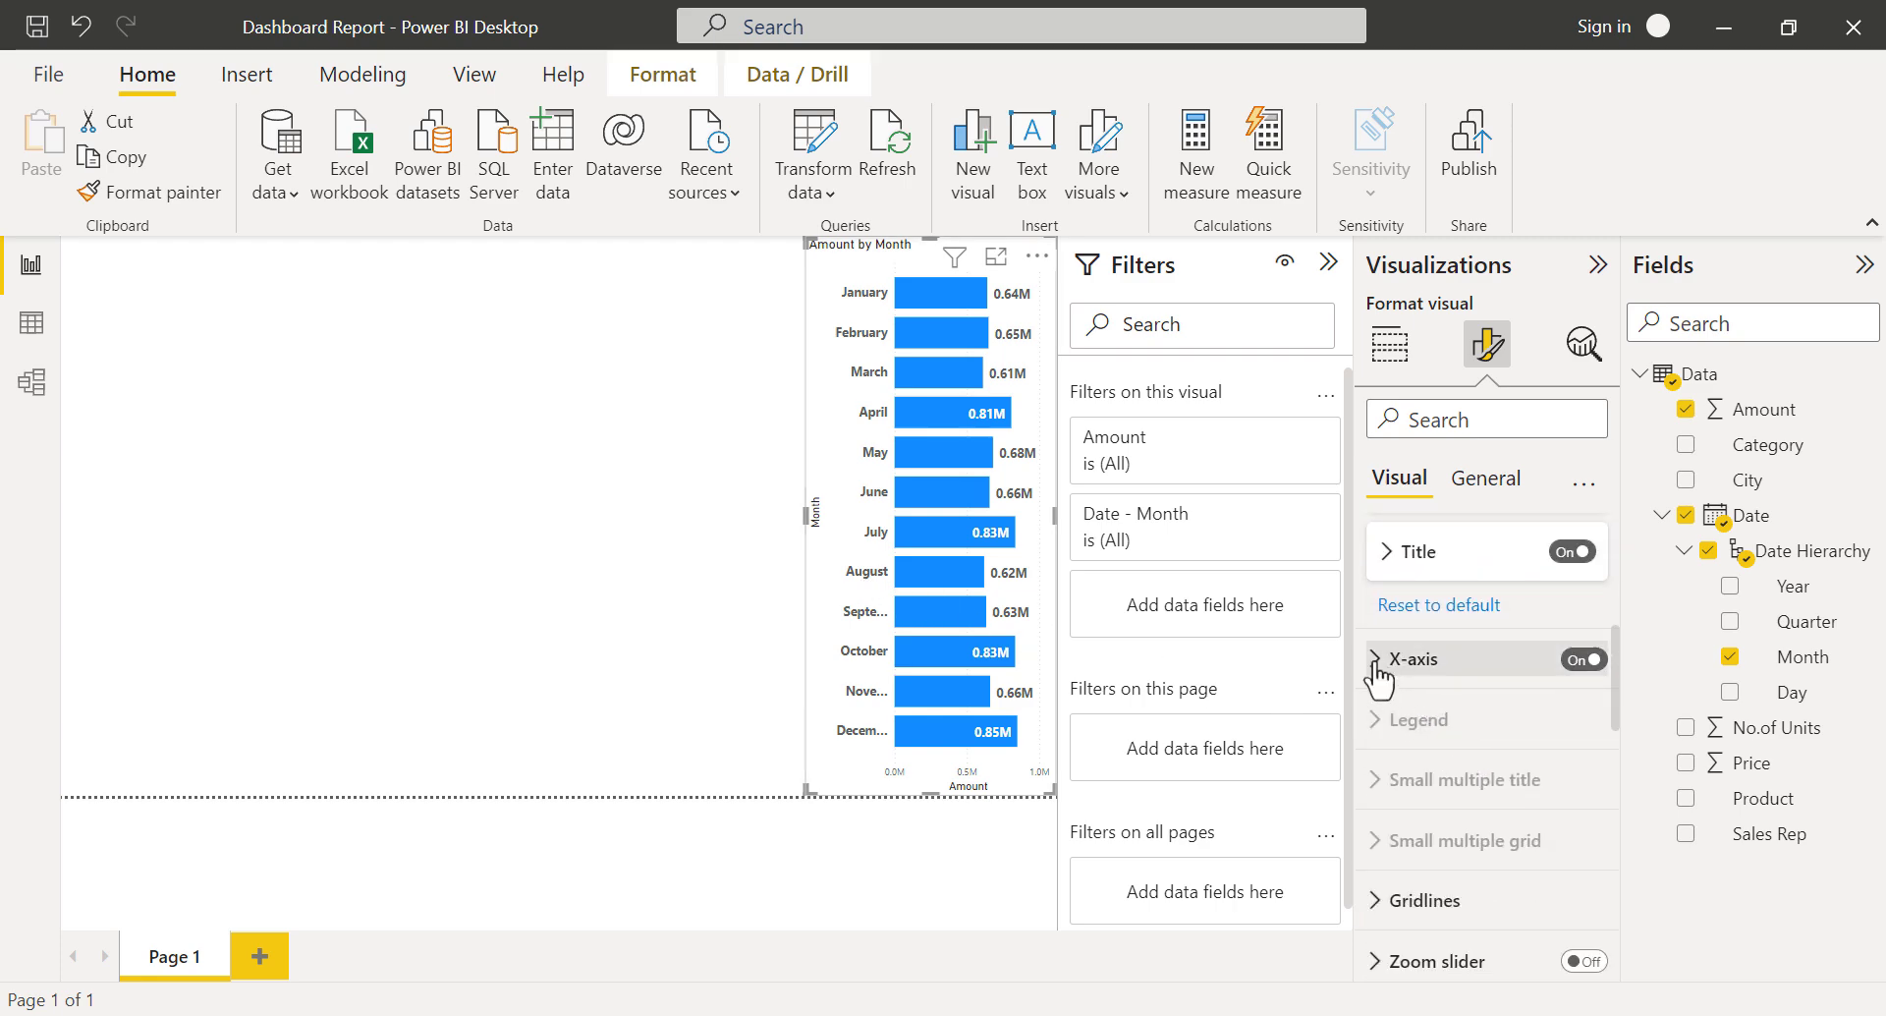
click(1379, 666)
scroll(1389, 629, down, 3)
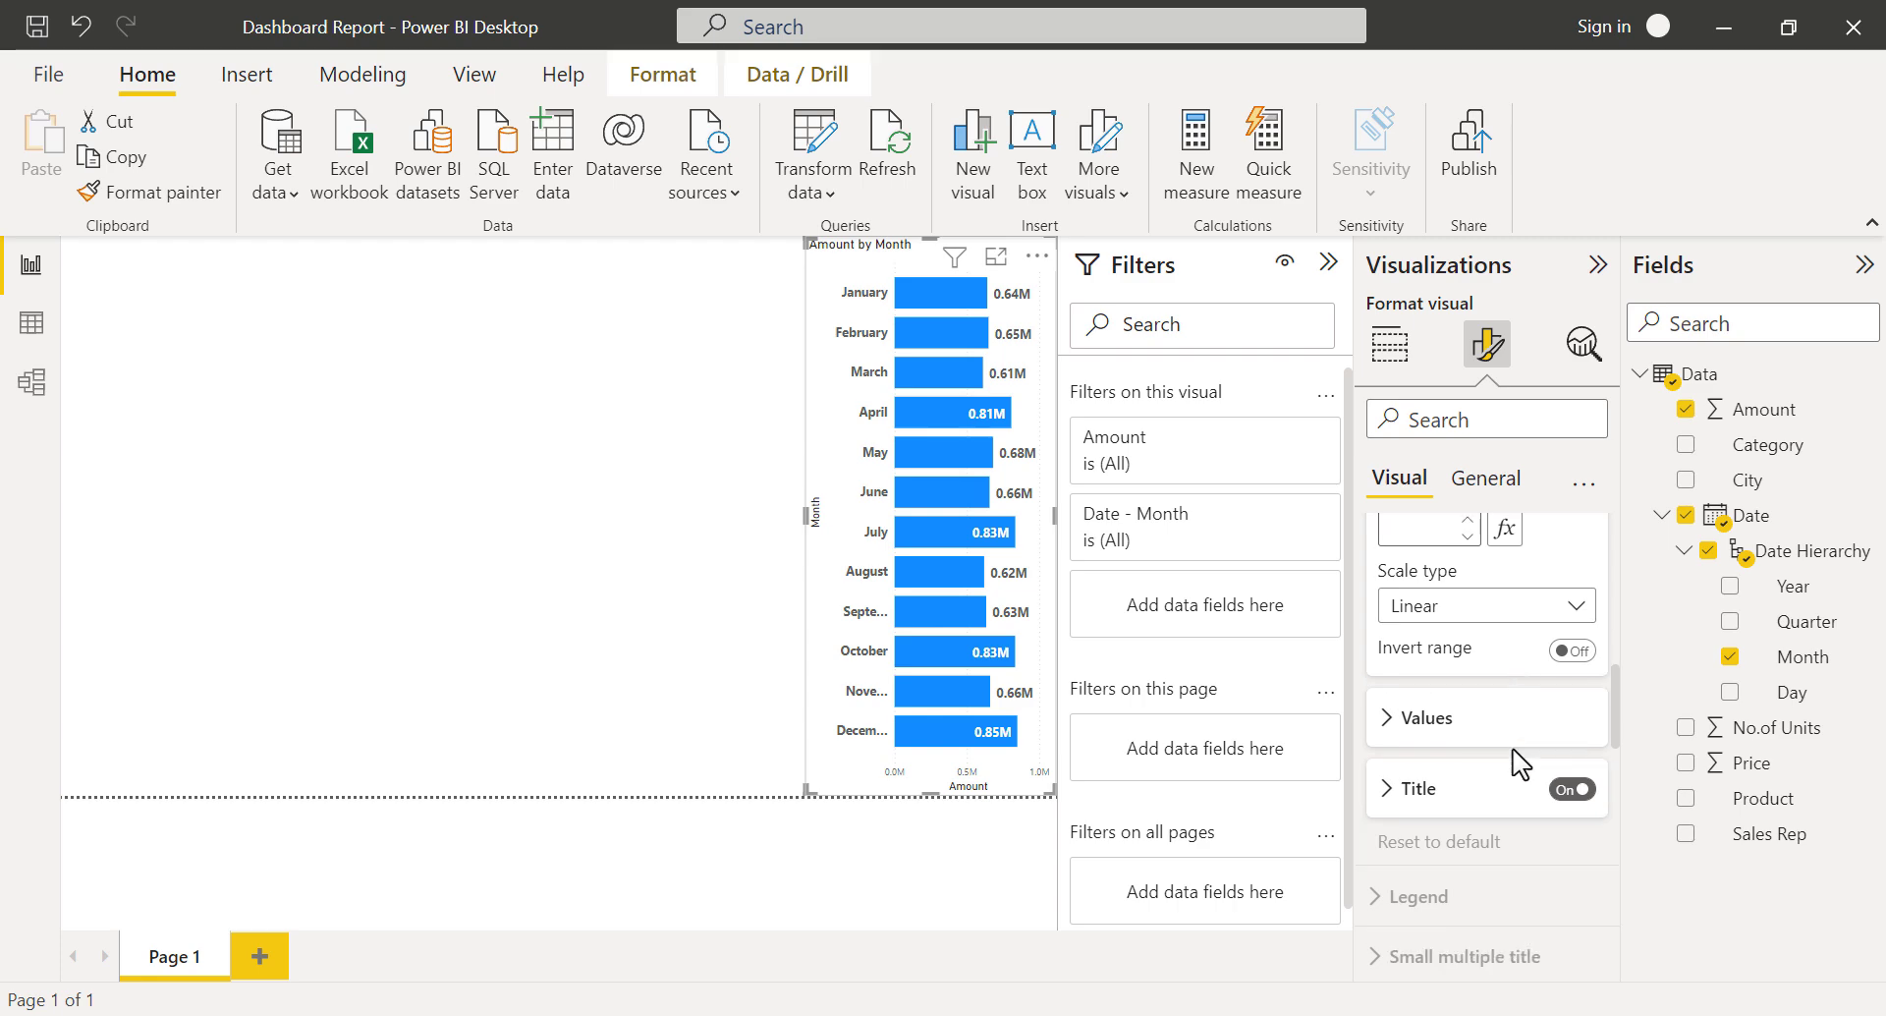
click(1399, 718)
scroll(1564, 739, down, 1)
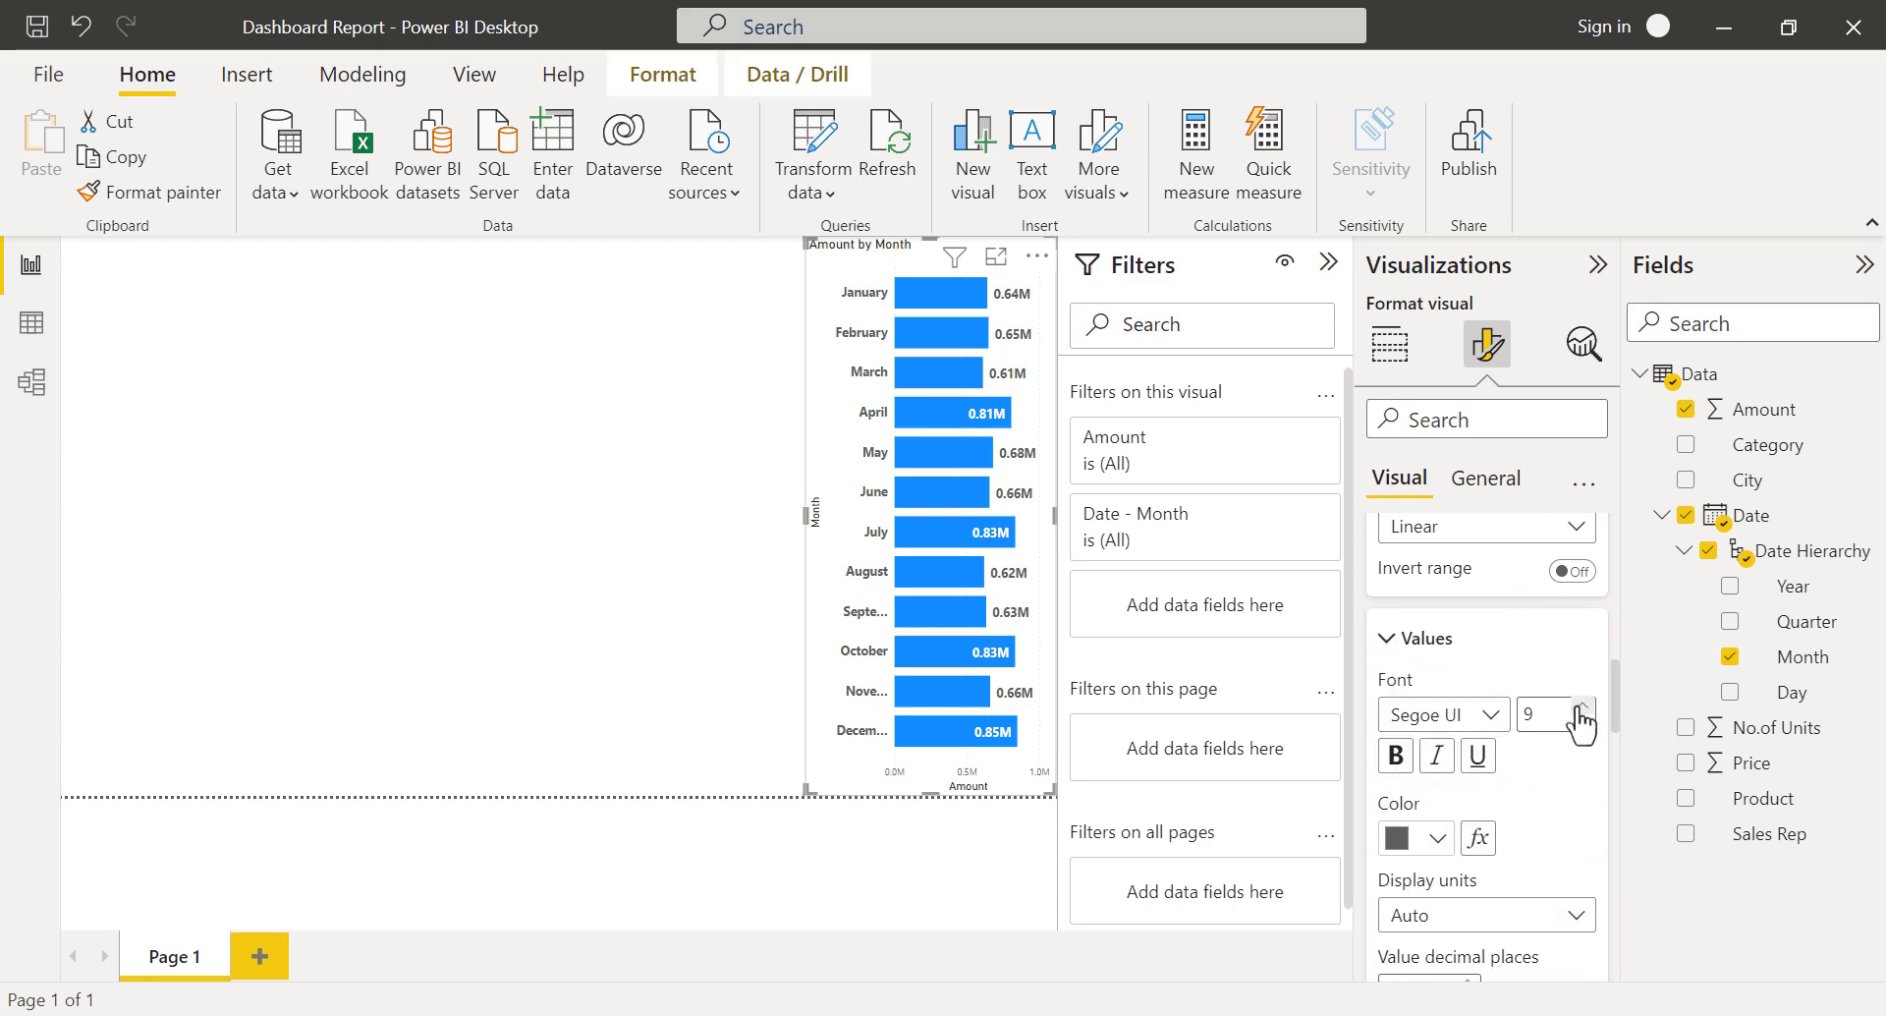
click(1581, 706)
click(1581, 705)
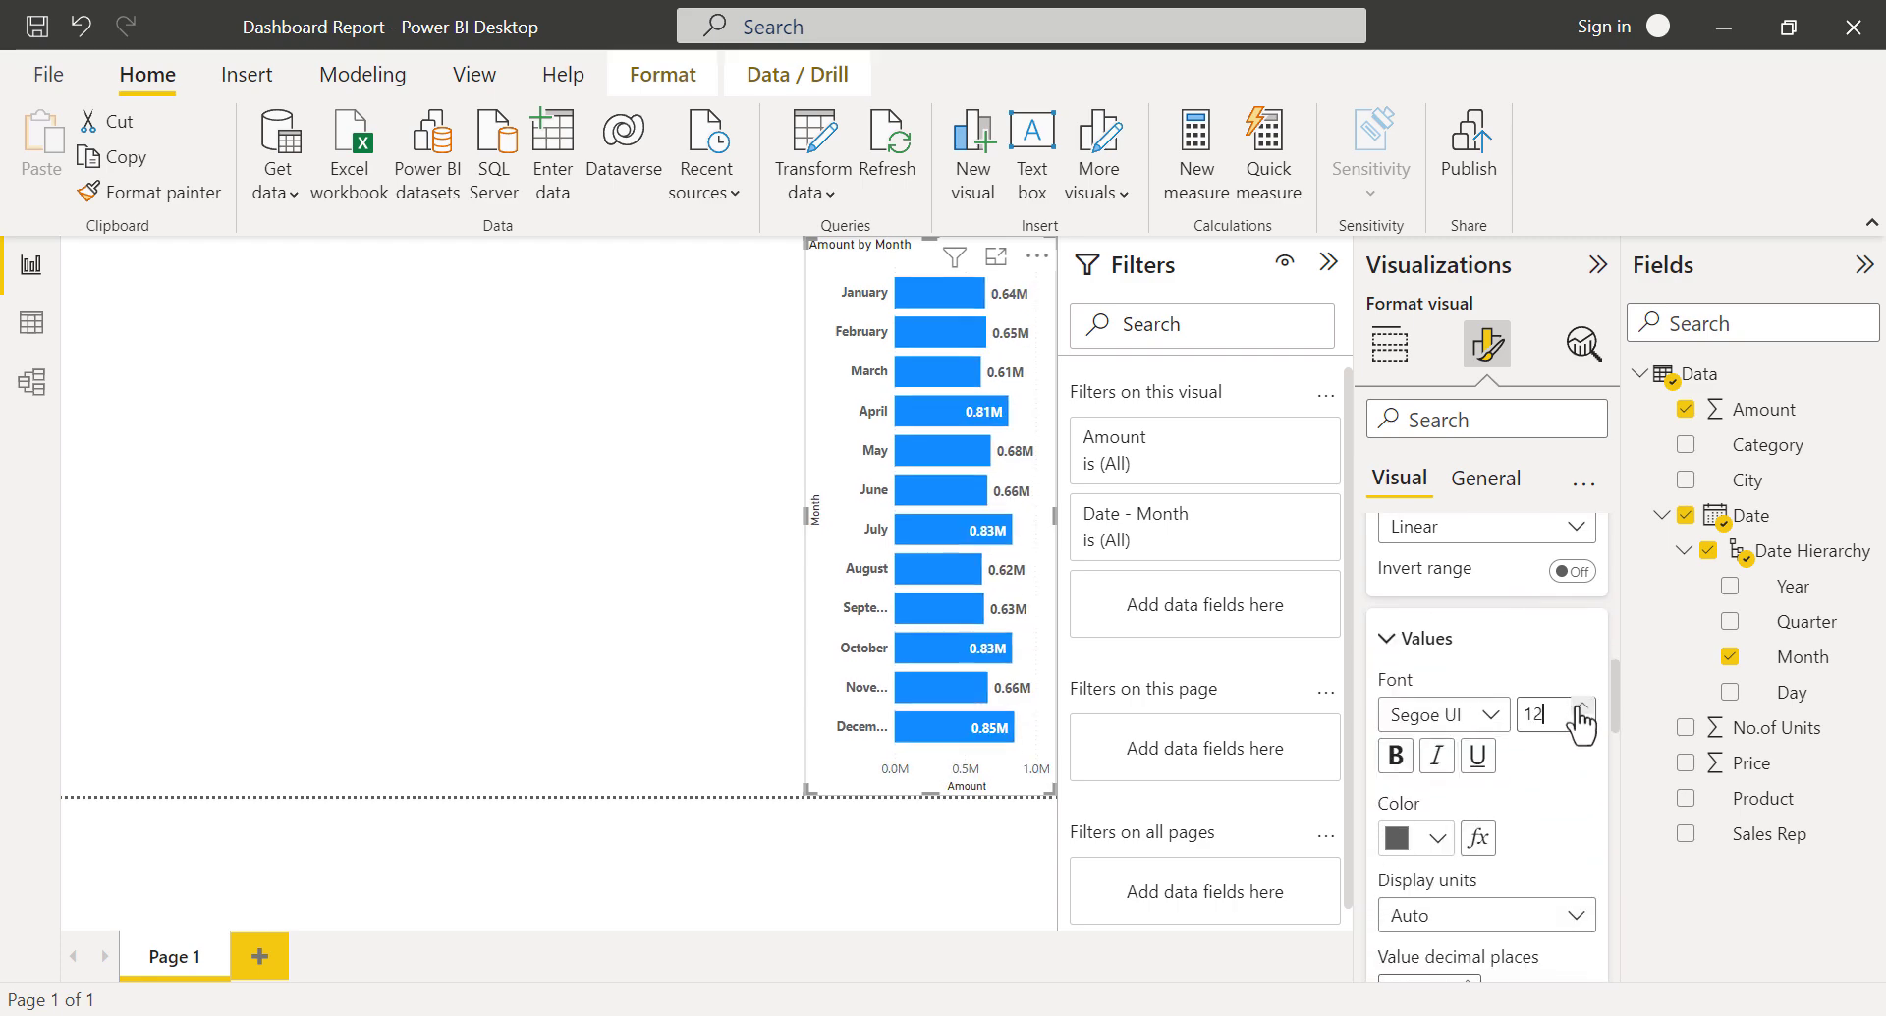
click(1395, 755)
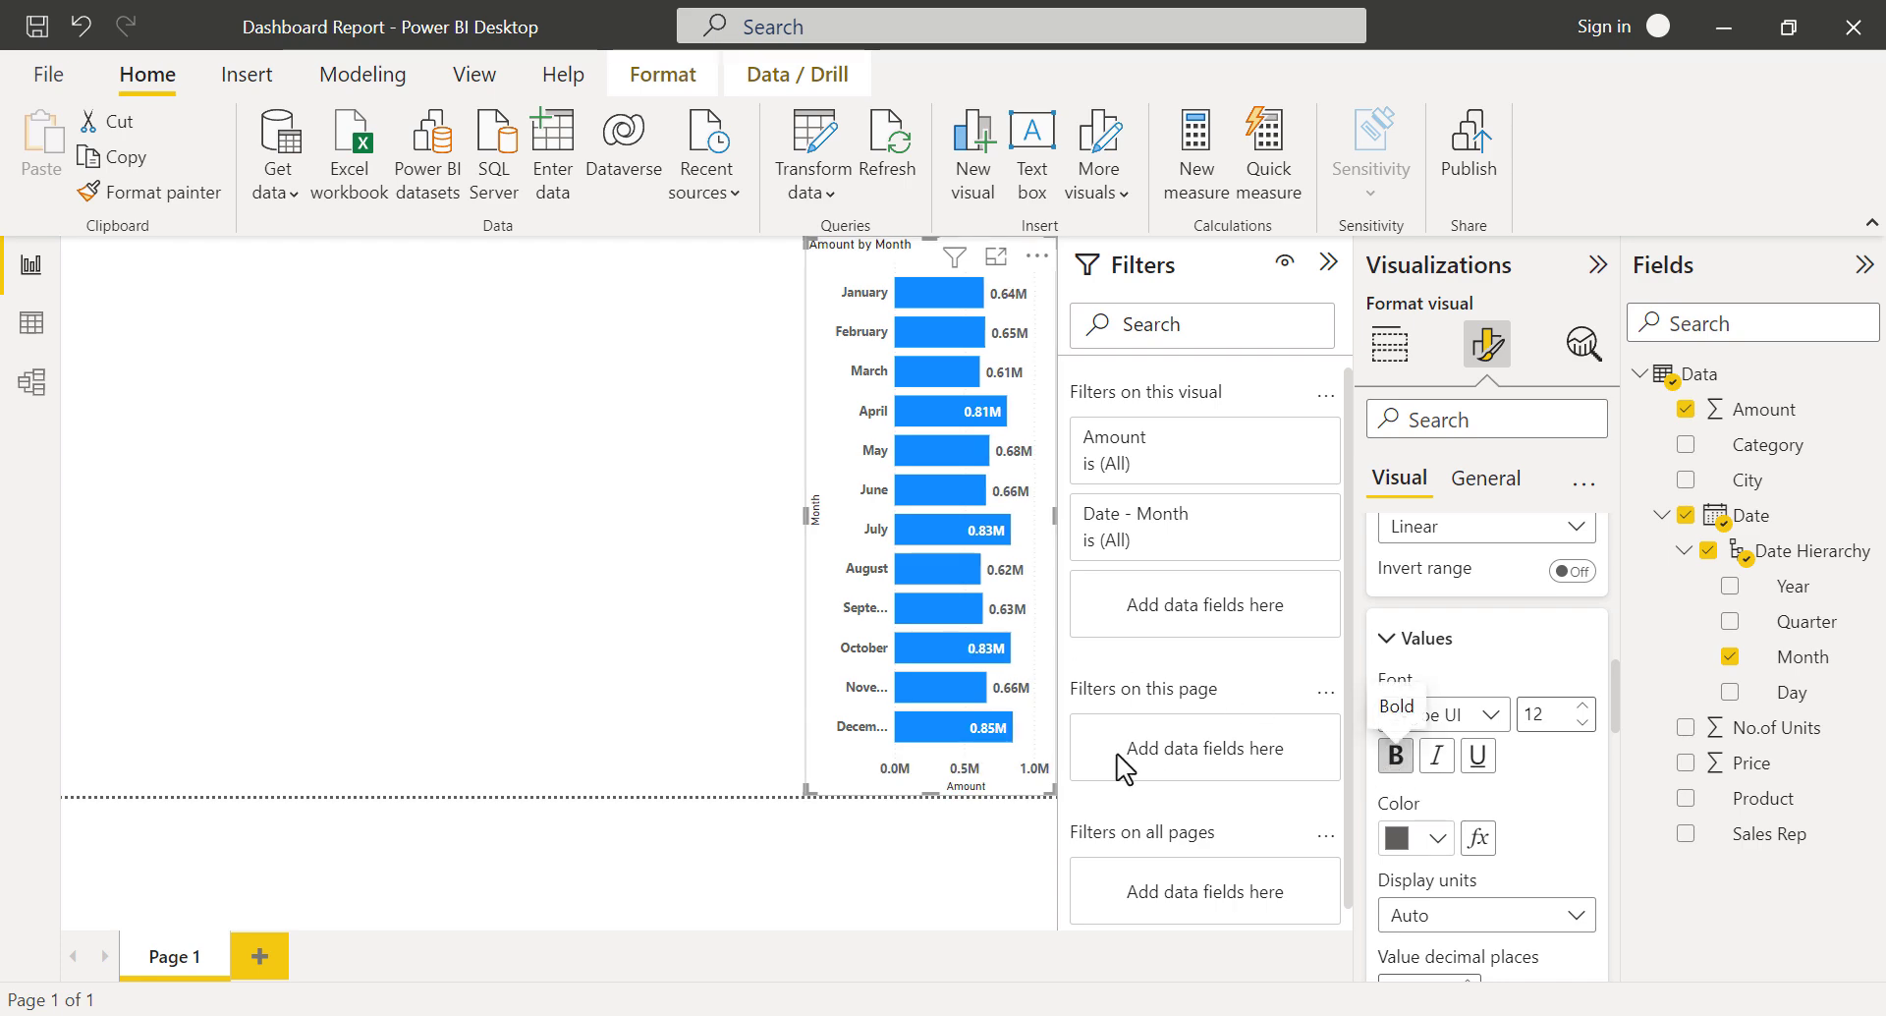
click(698, 677)
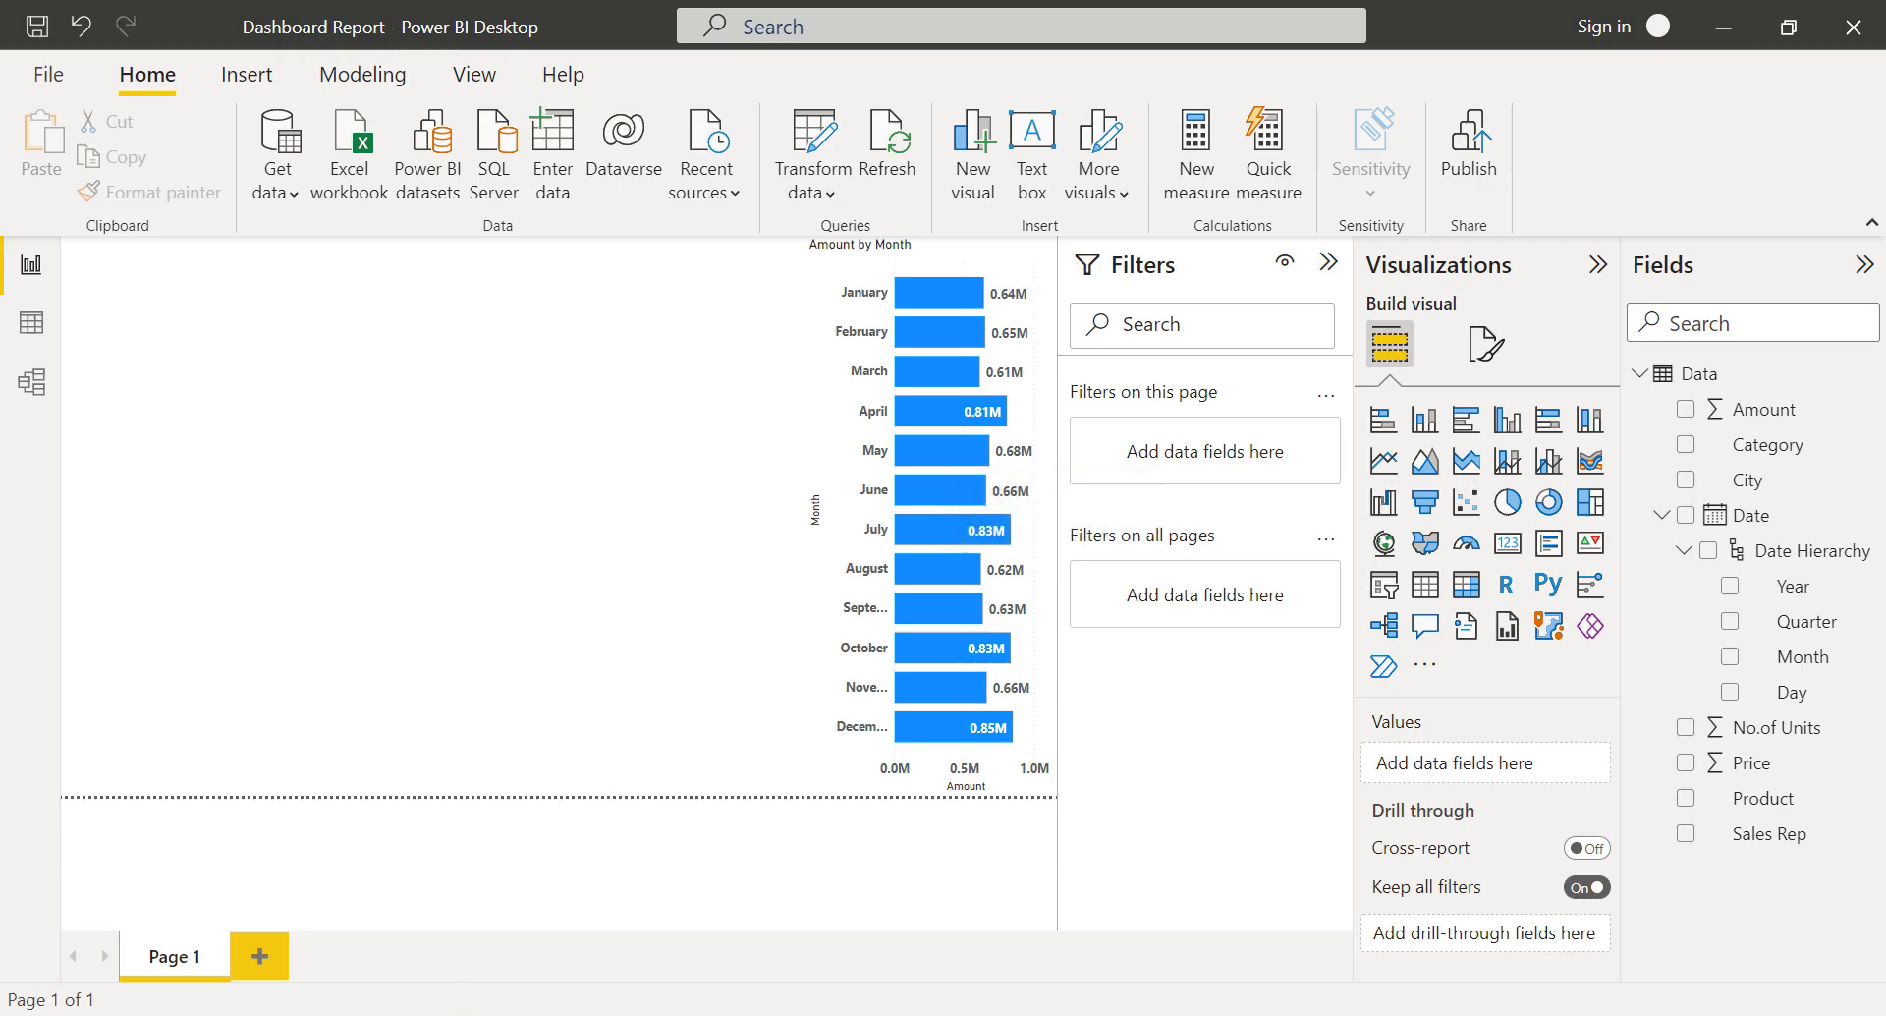
Place a clustered bar chart of Amount by Sales Rep beside the Amount by Month chart.
click(439, 1012)
click(1466, 422)
drag(285, 475, 725, 477)
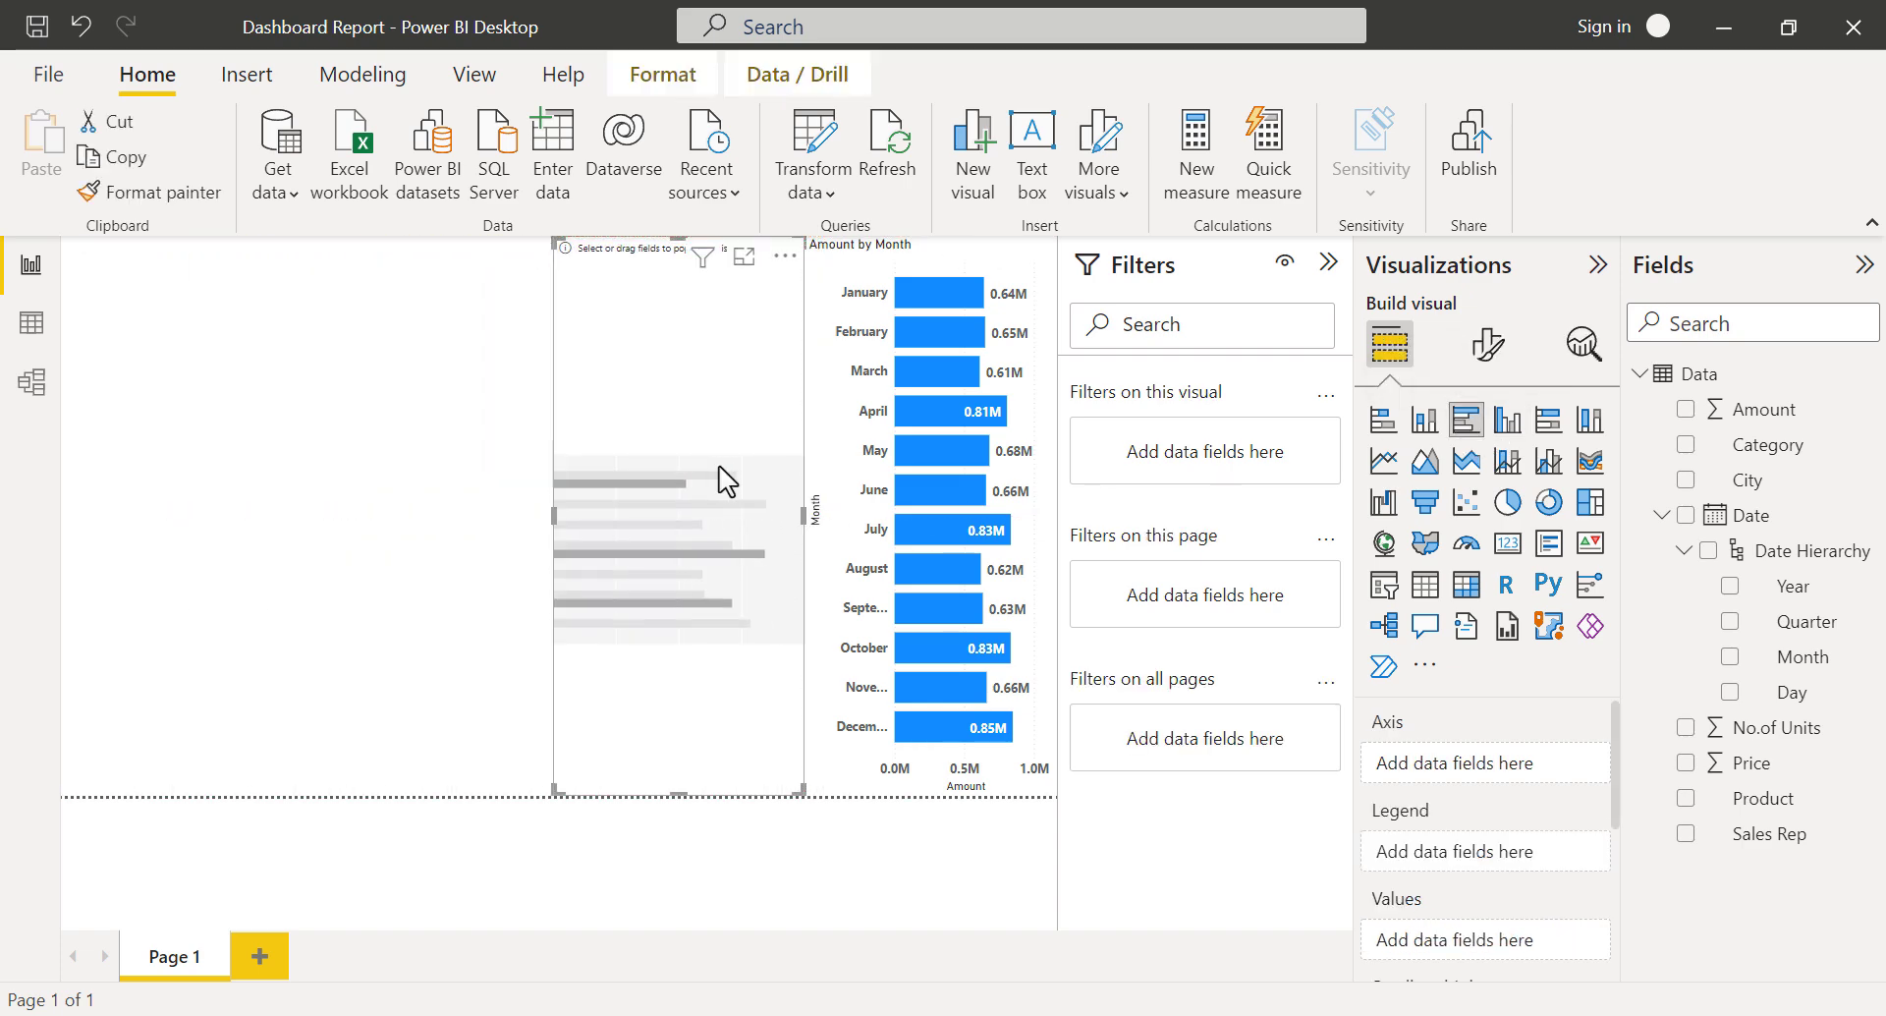
click(1685, 833)
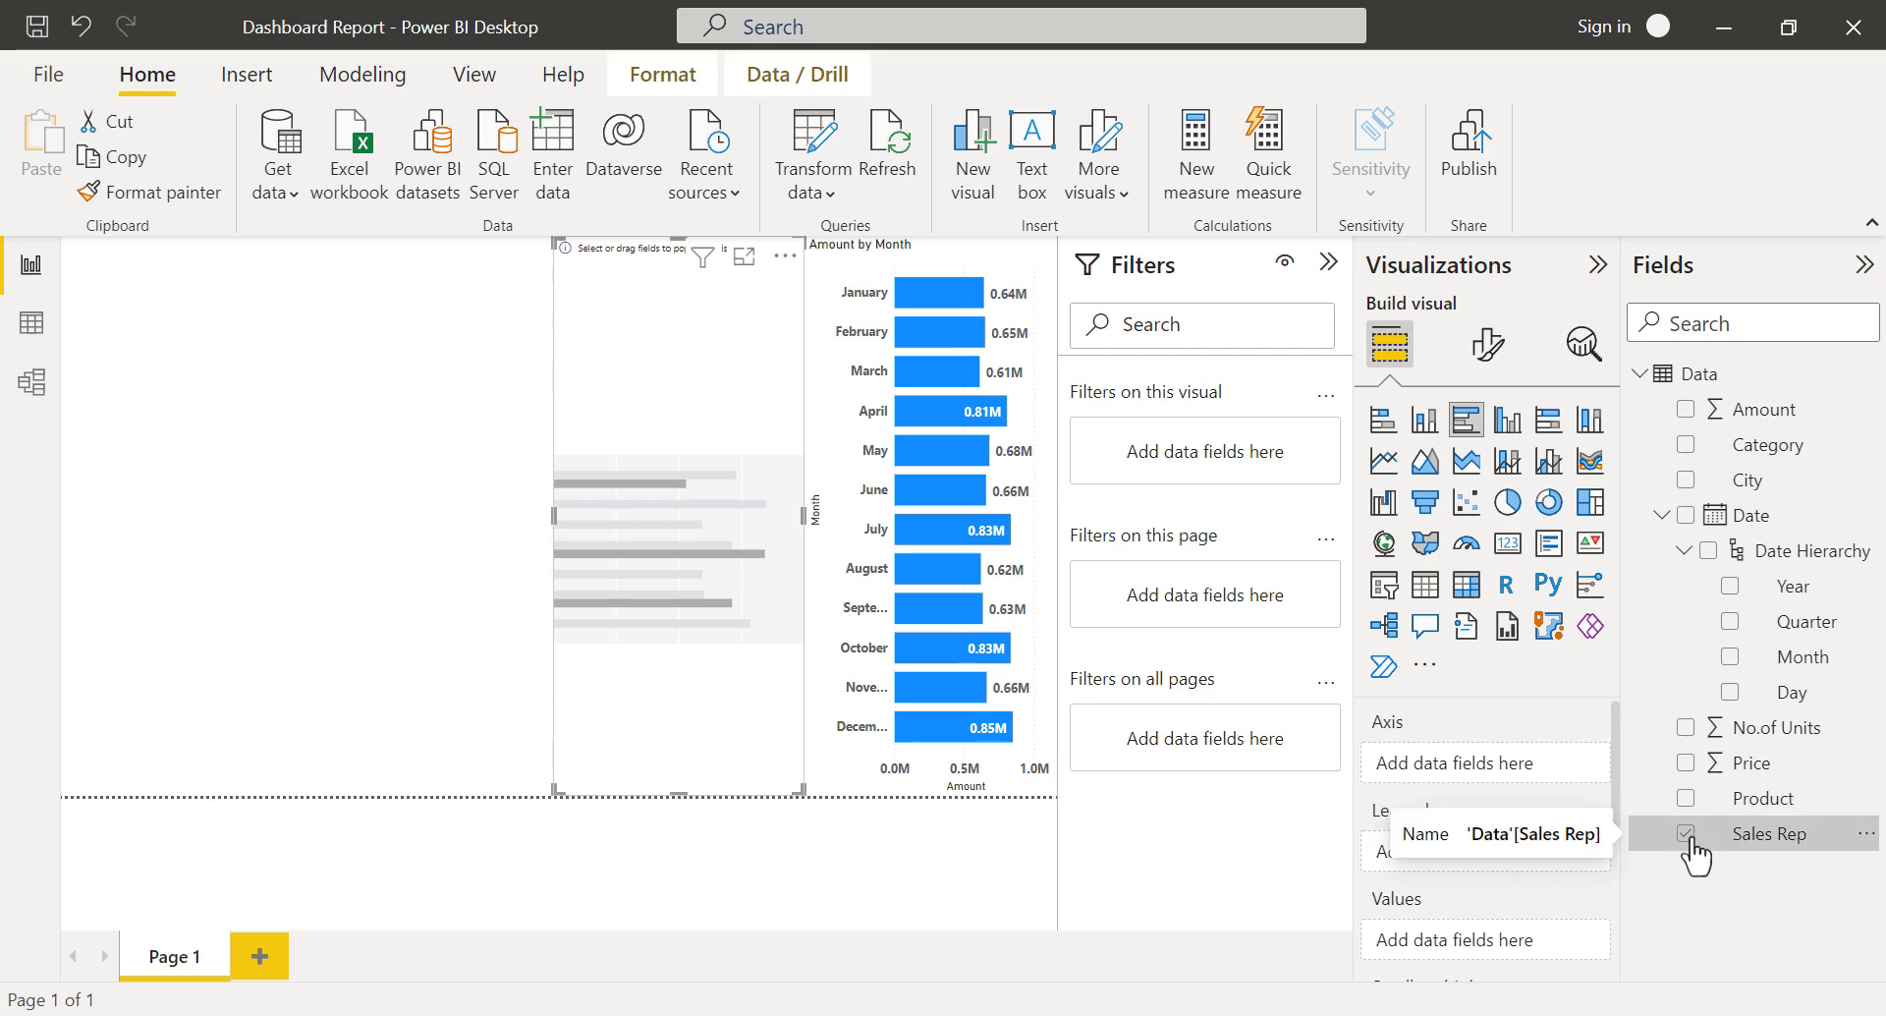
click(1685, 410)
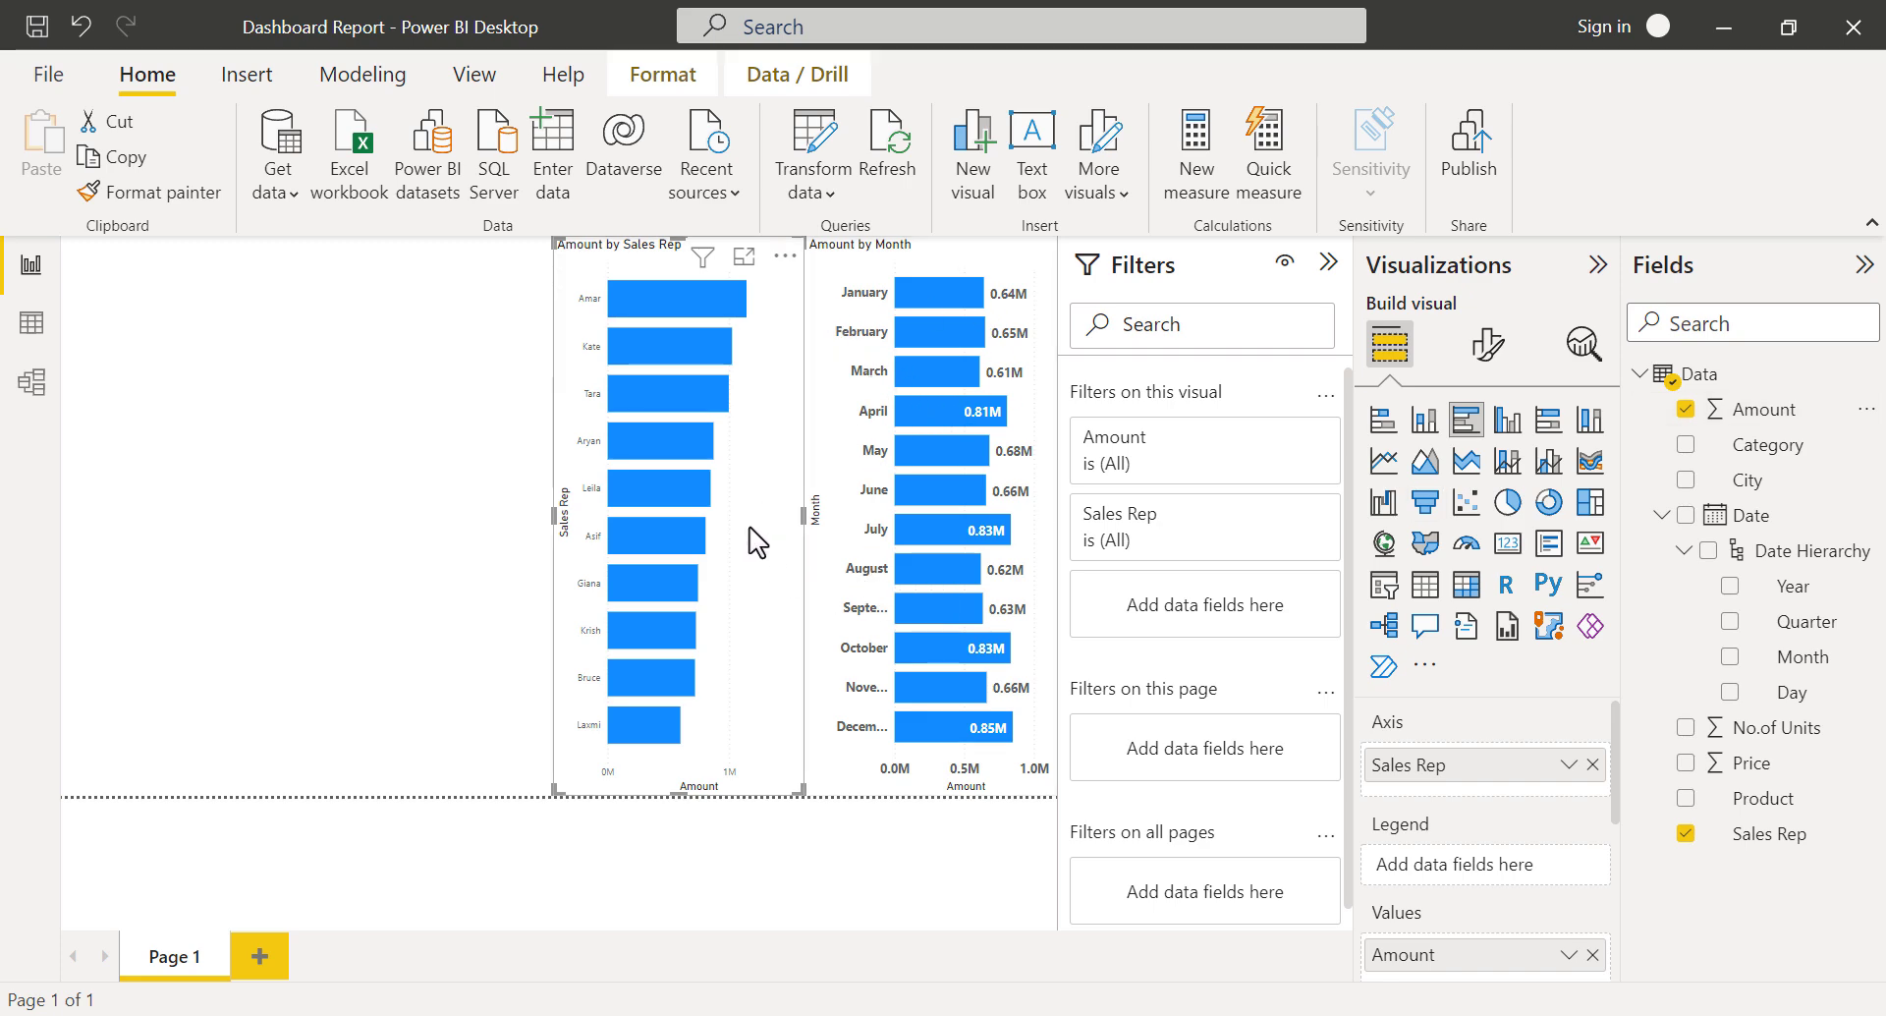
click(831, 532)
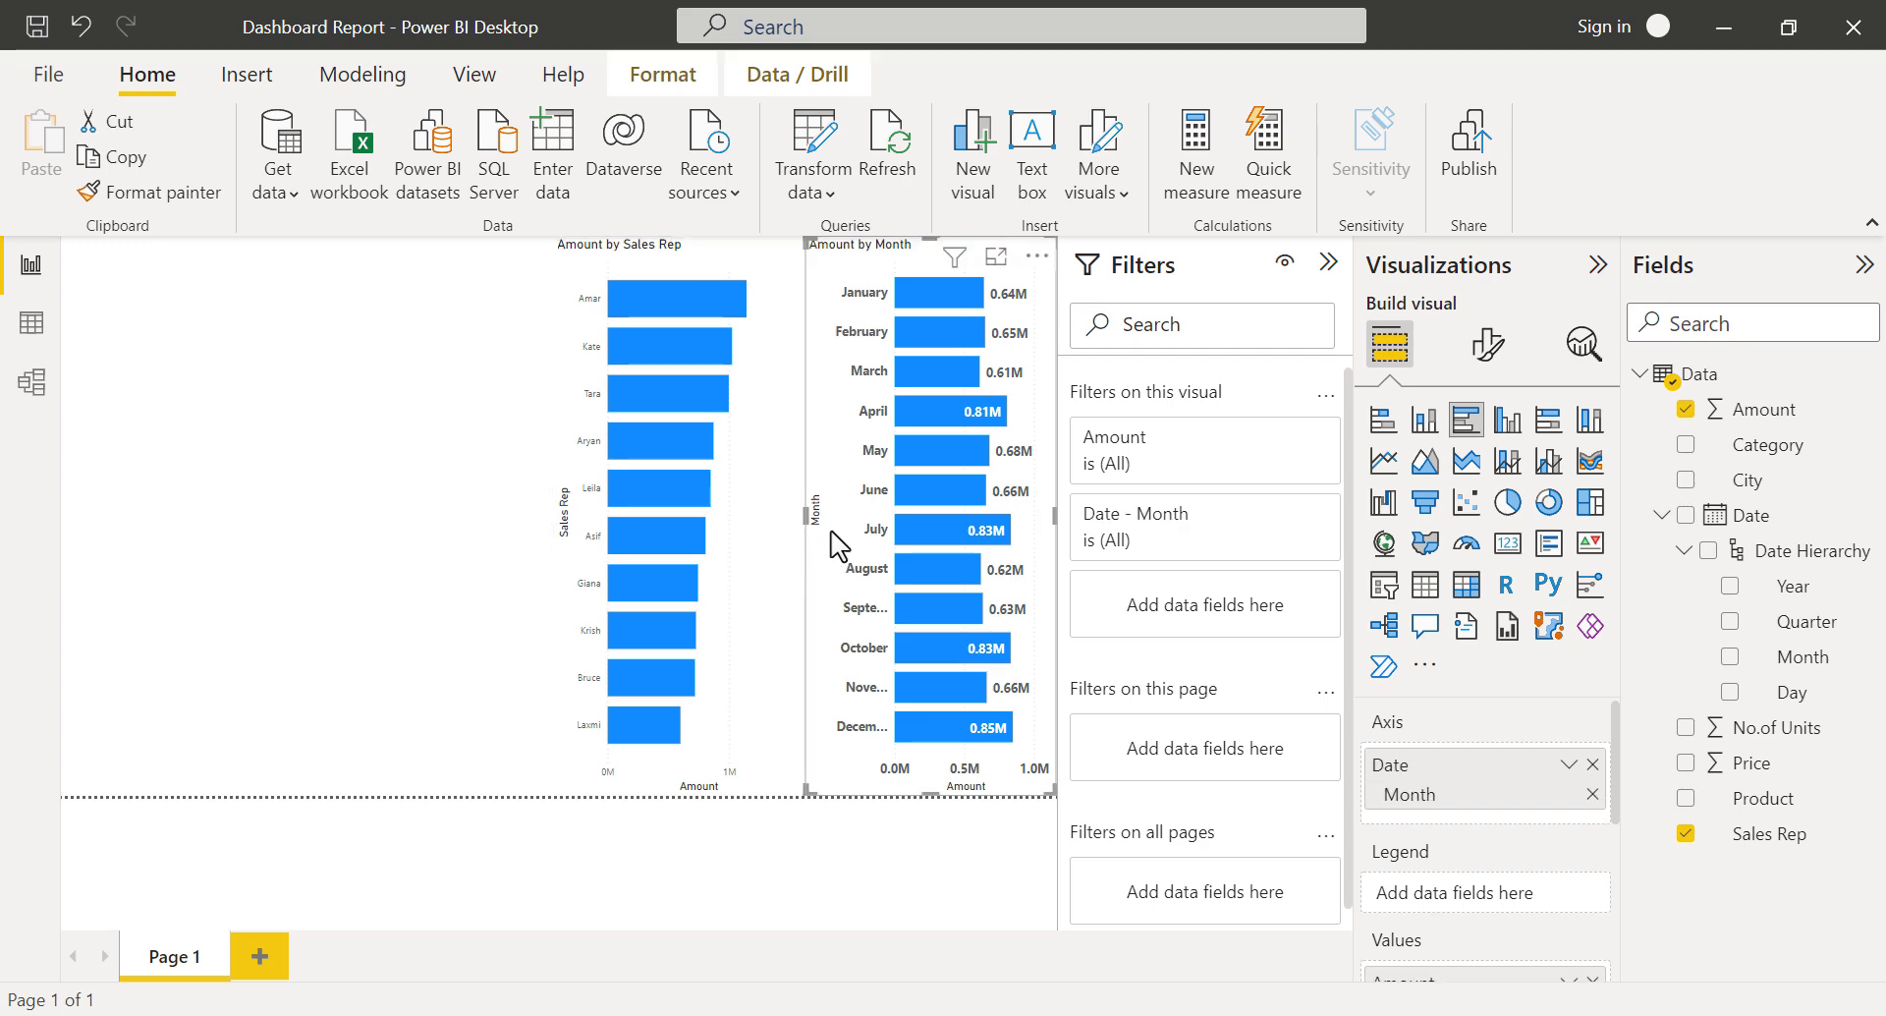
Format-paint the Month chart's style onto the Sales Rep chart and sort reps ascending by Sales Rep.
click(180, 194)
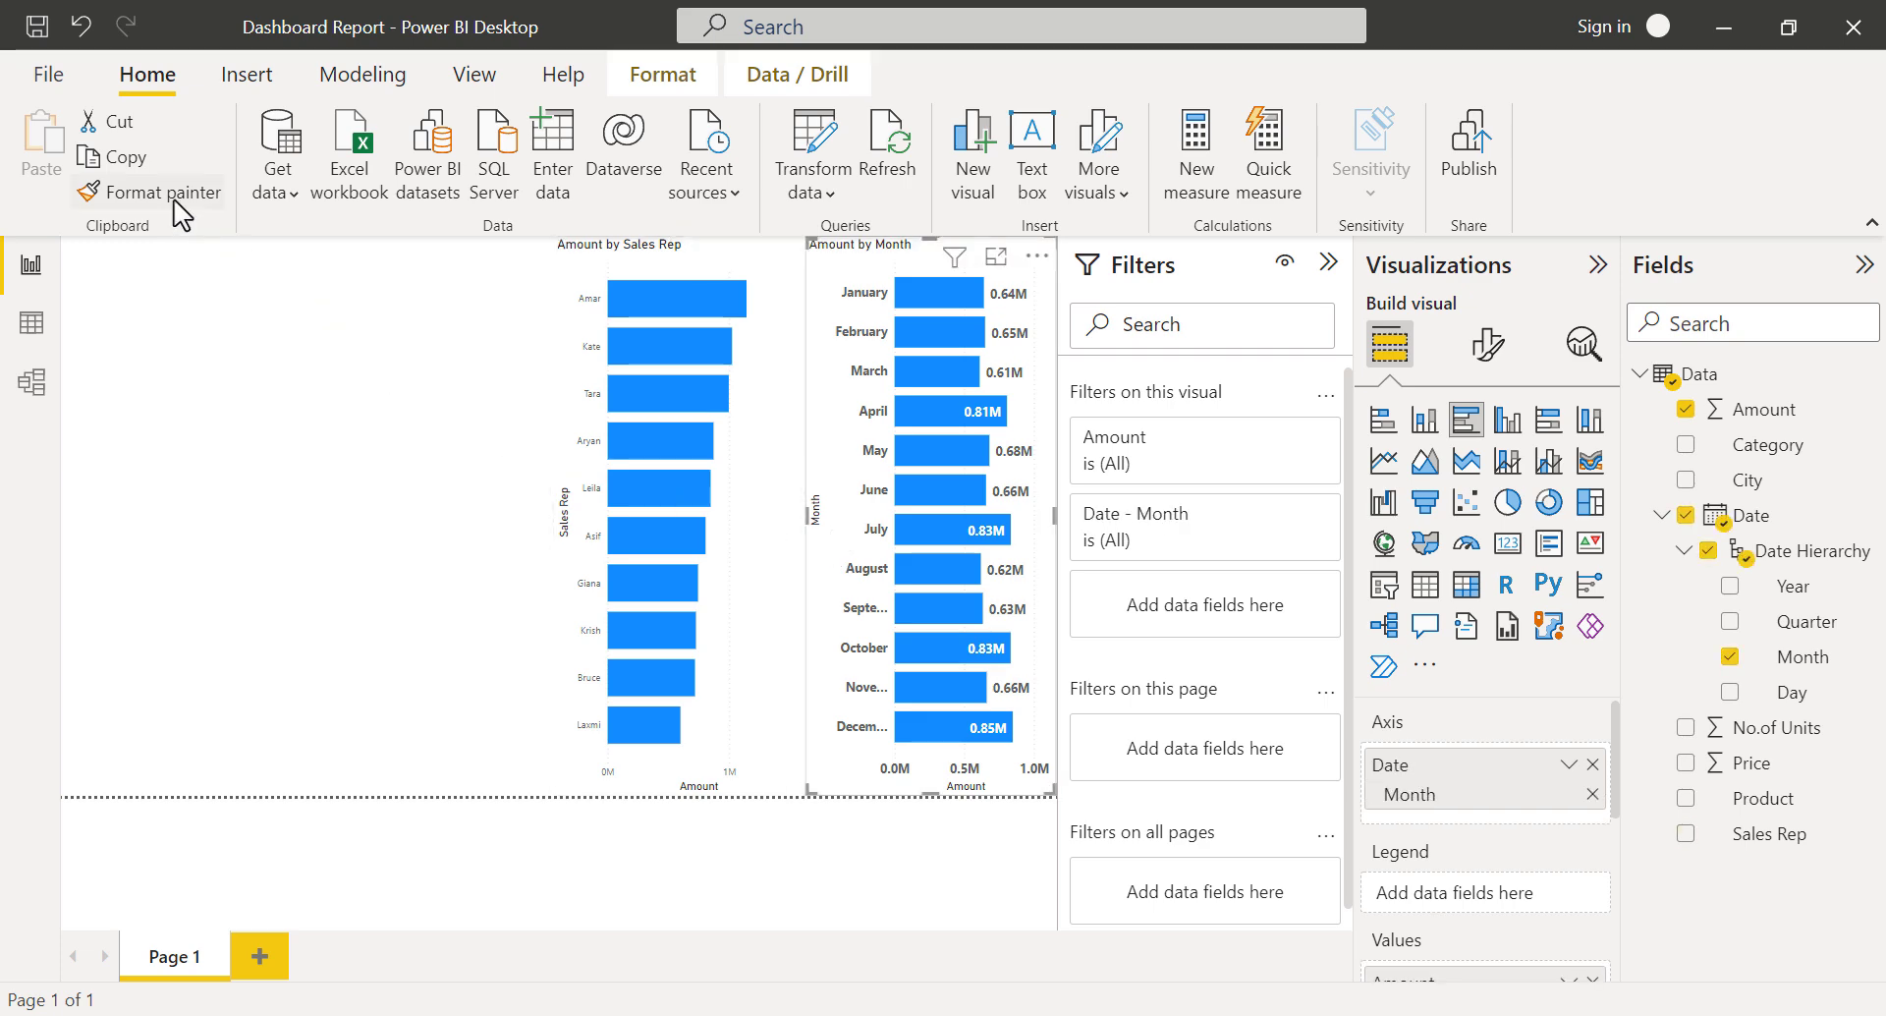
click(777, 555)
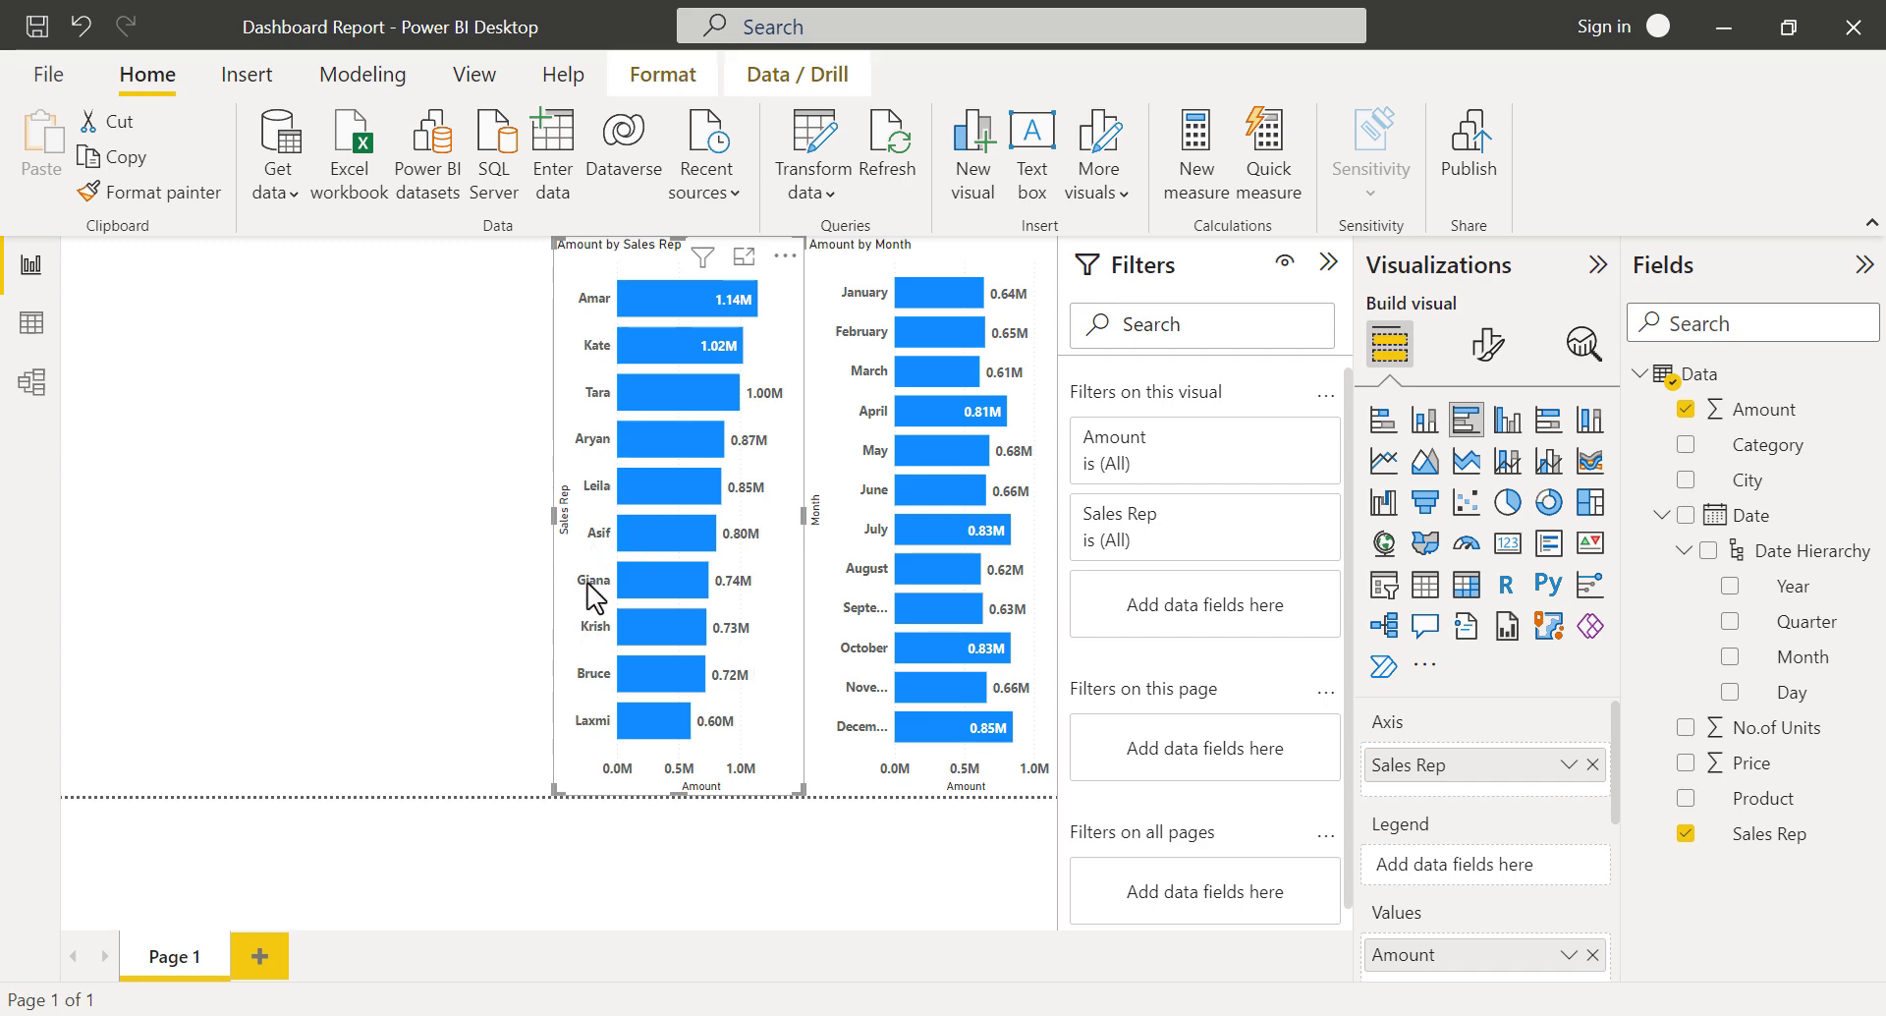
click(786, 261)
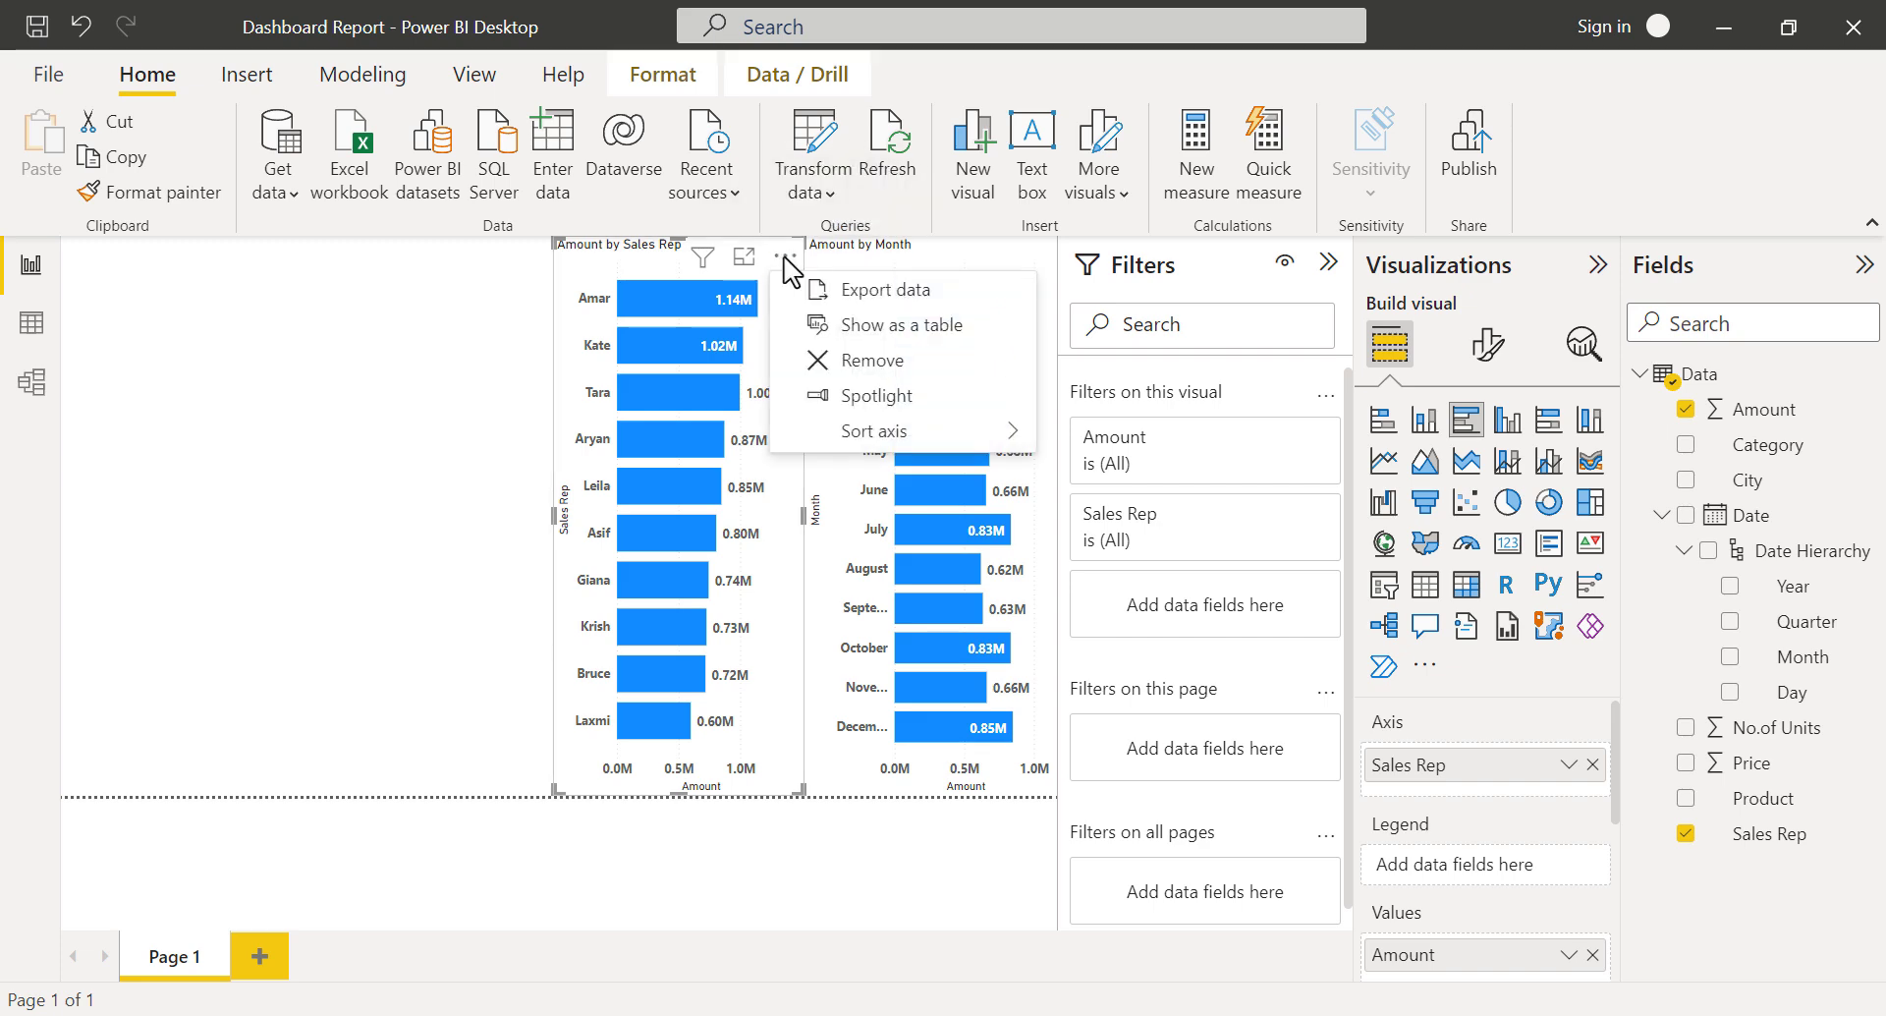
mouse_move(884, 432)
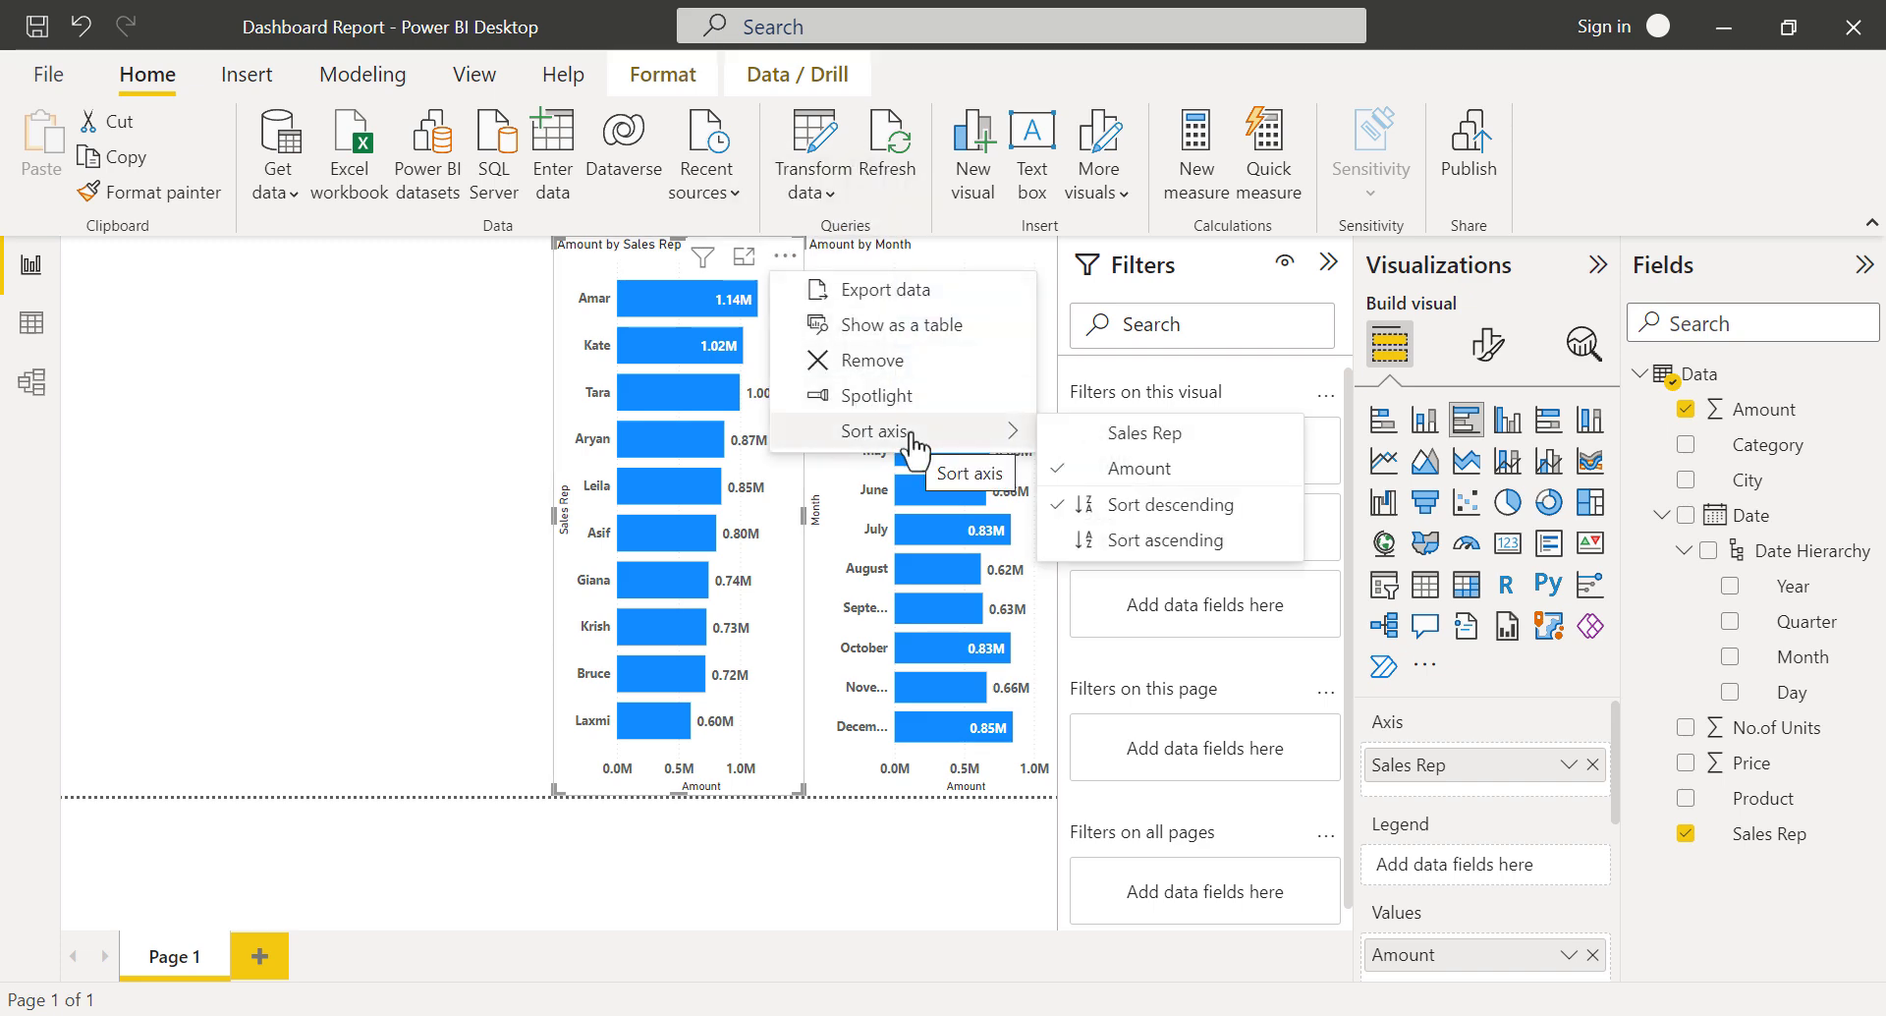
click(1140, 444)
click(786, 258)
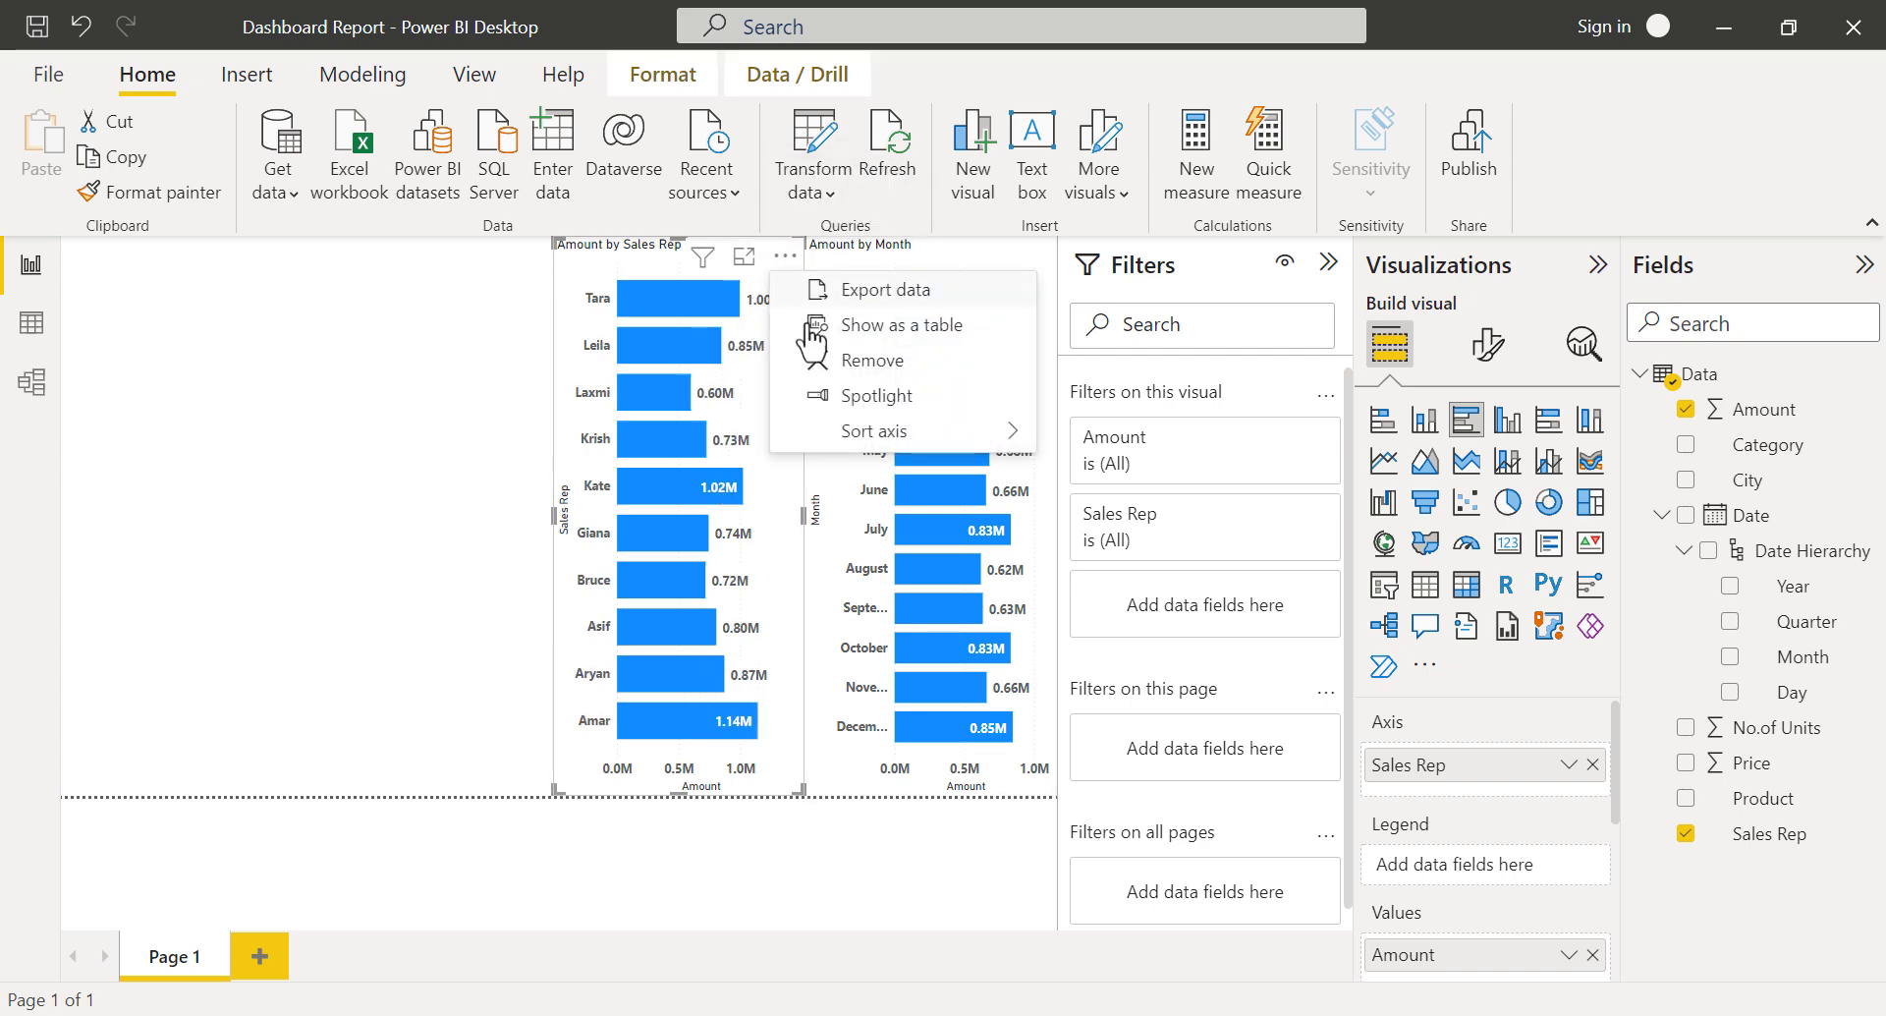
mouse_move(945, 432)
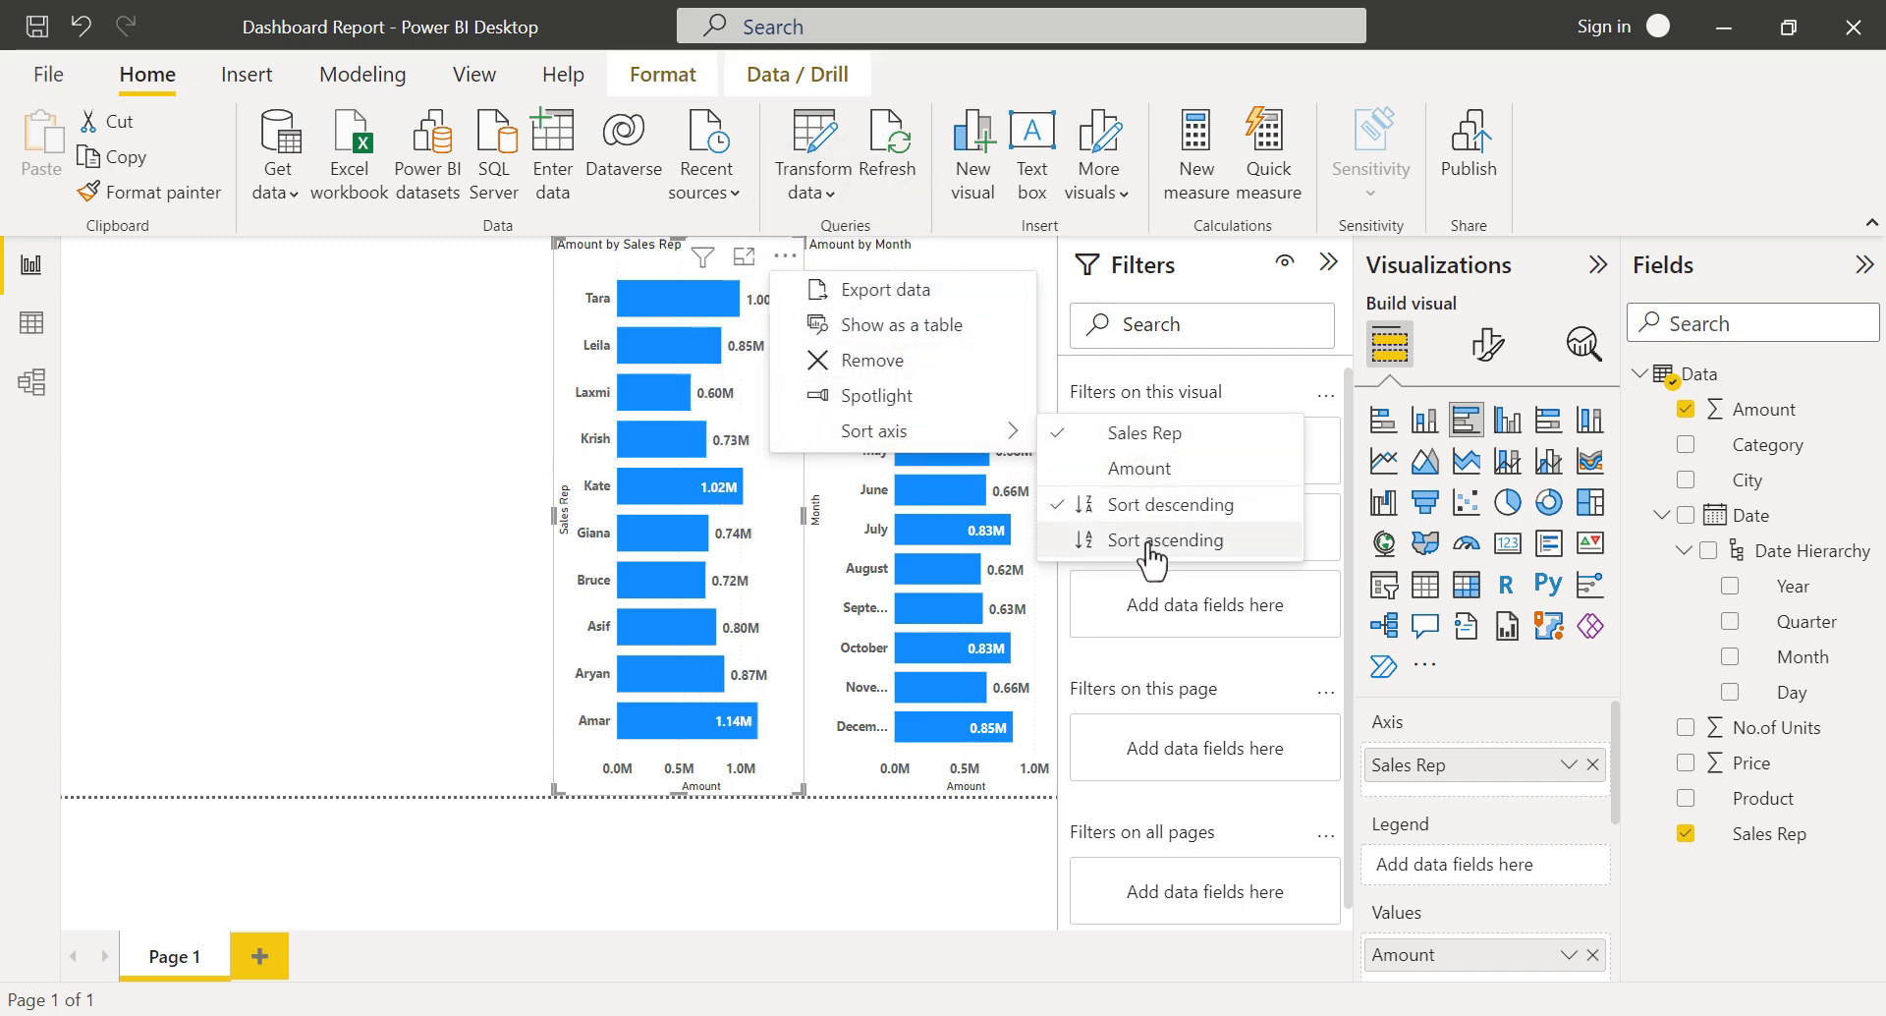
click(1147, 542)
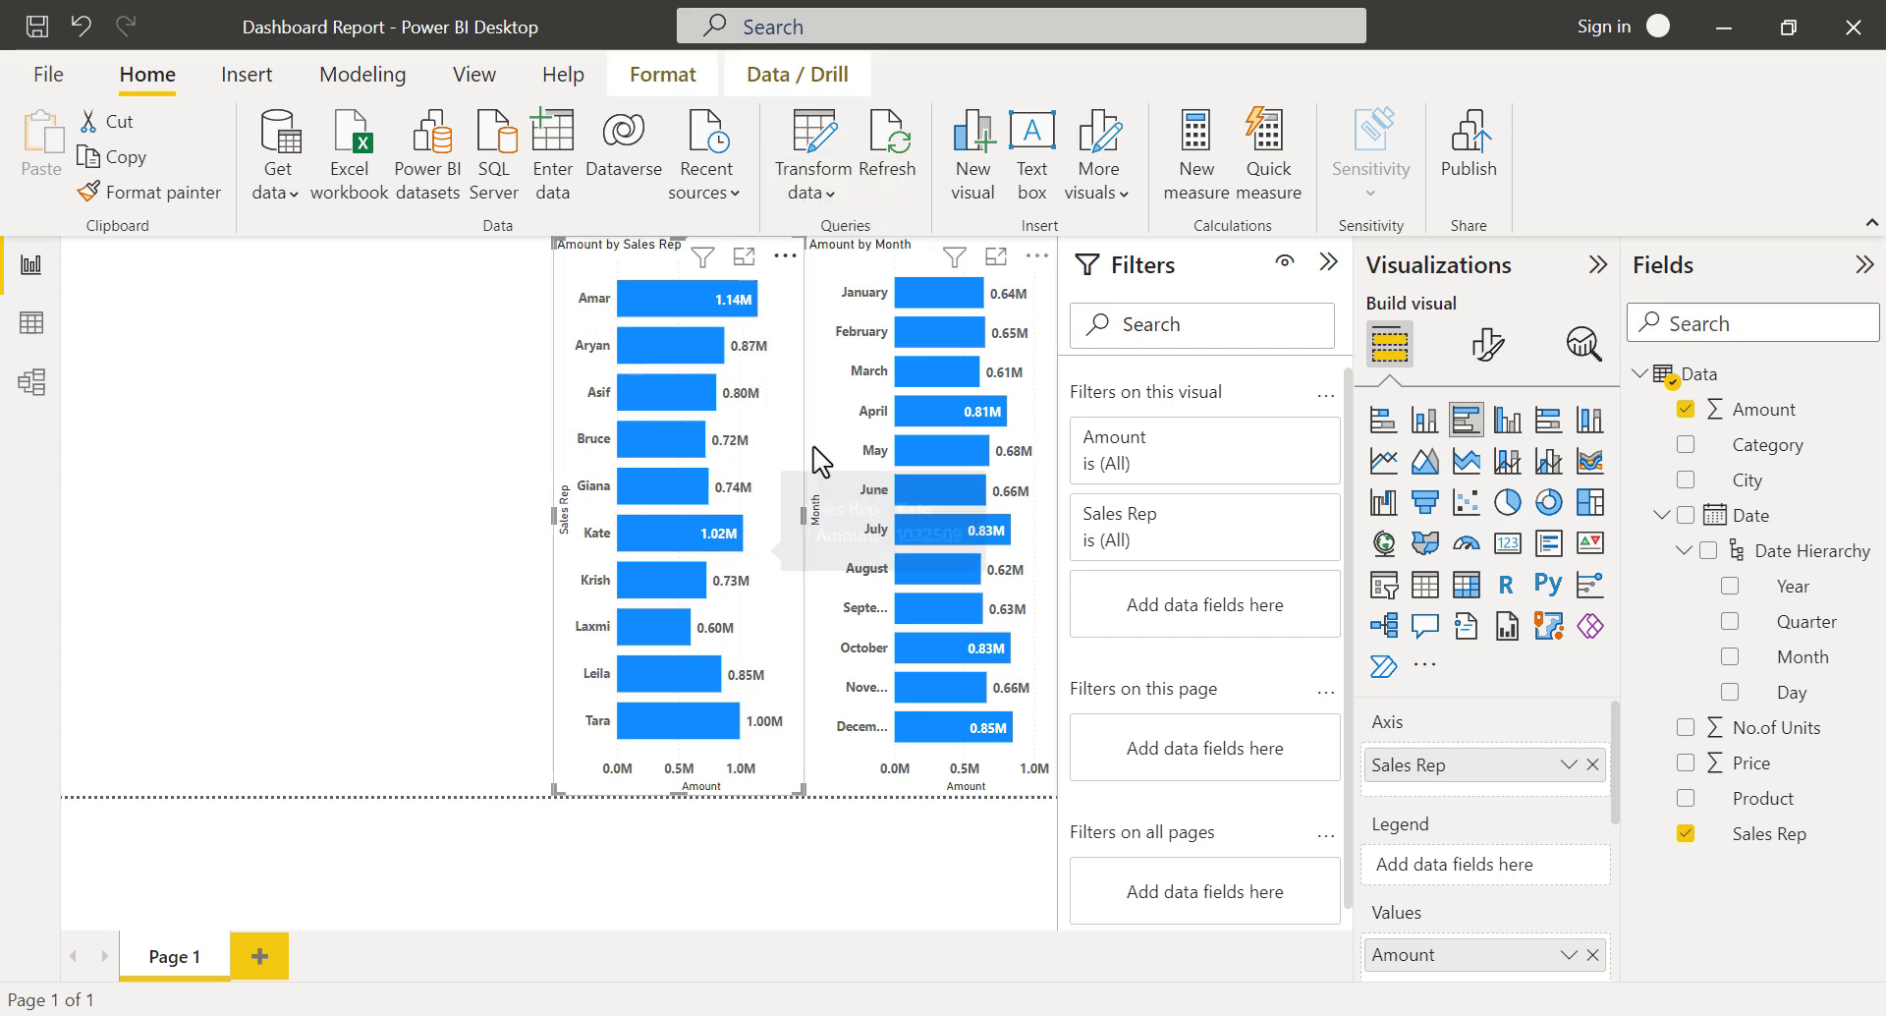
click(811, 506)
drag(823, 527, 829, 583)
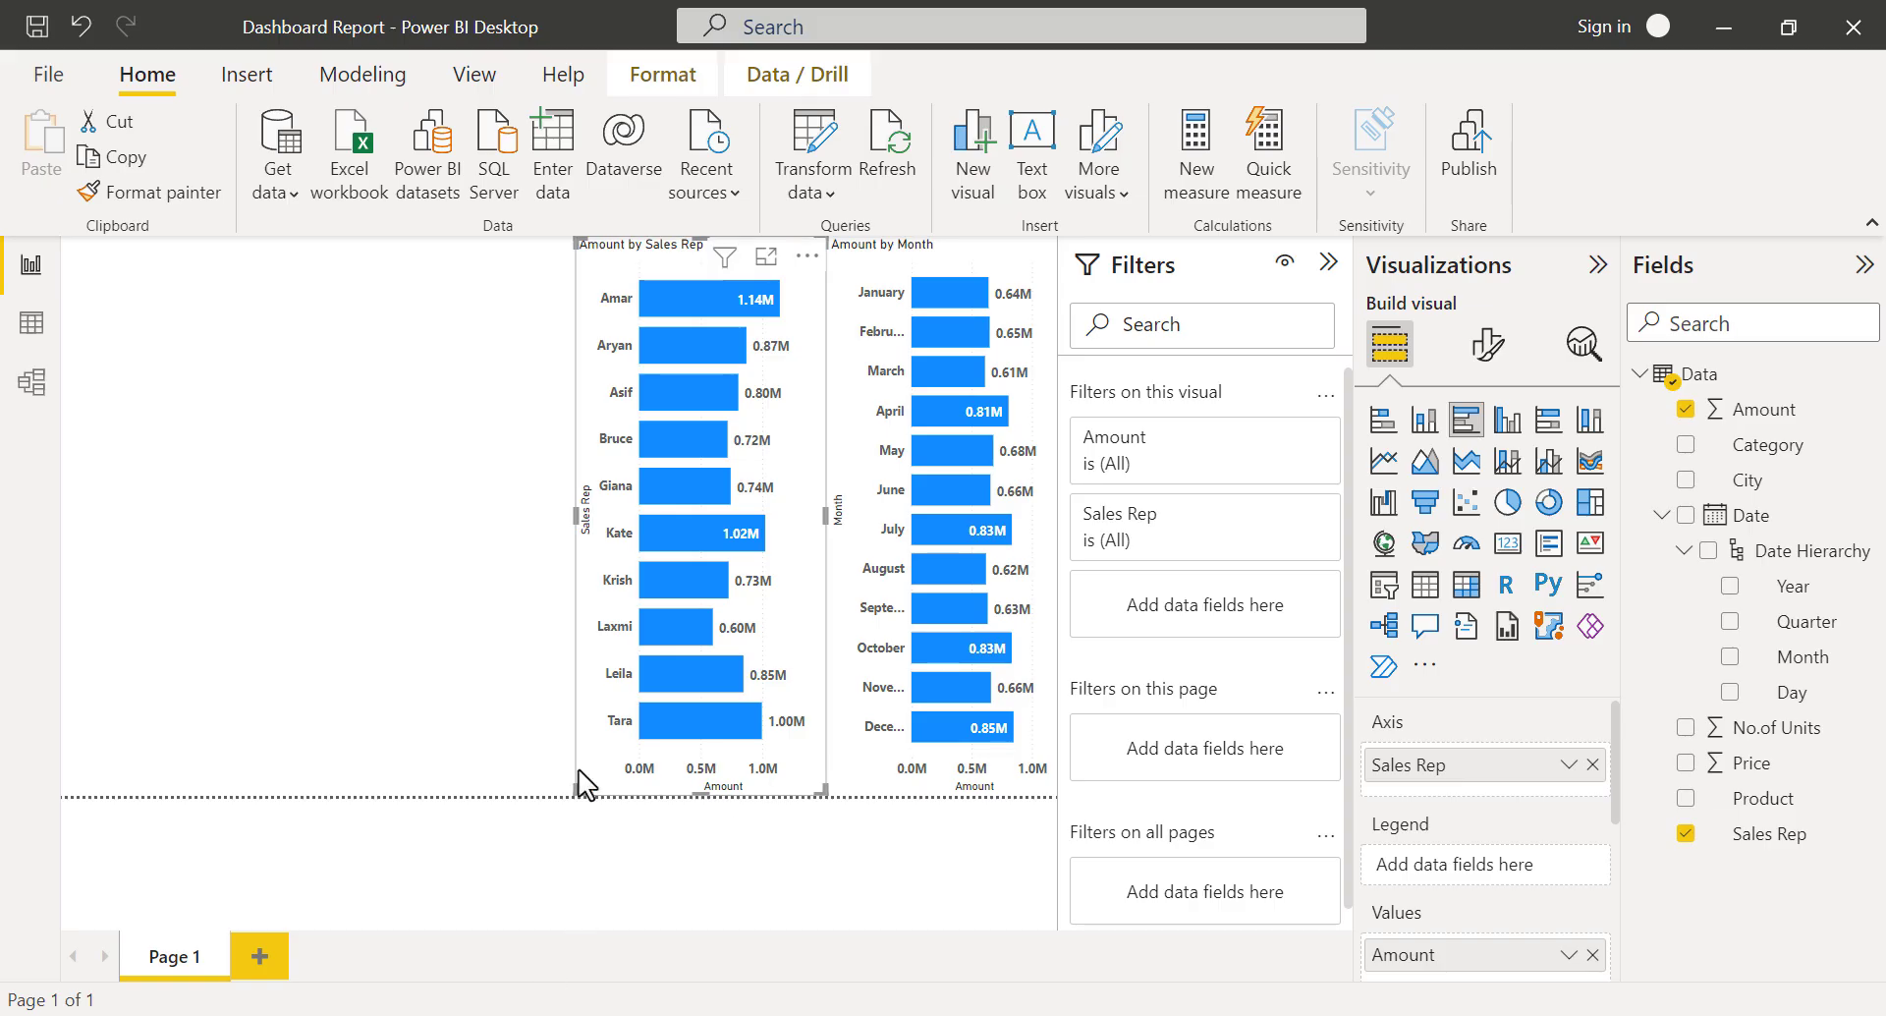
click(565, 774)
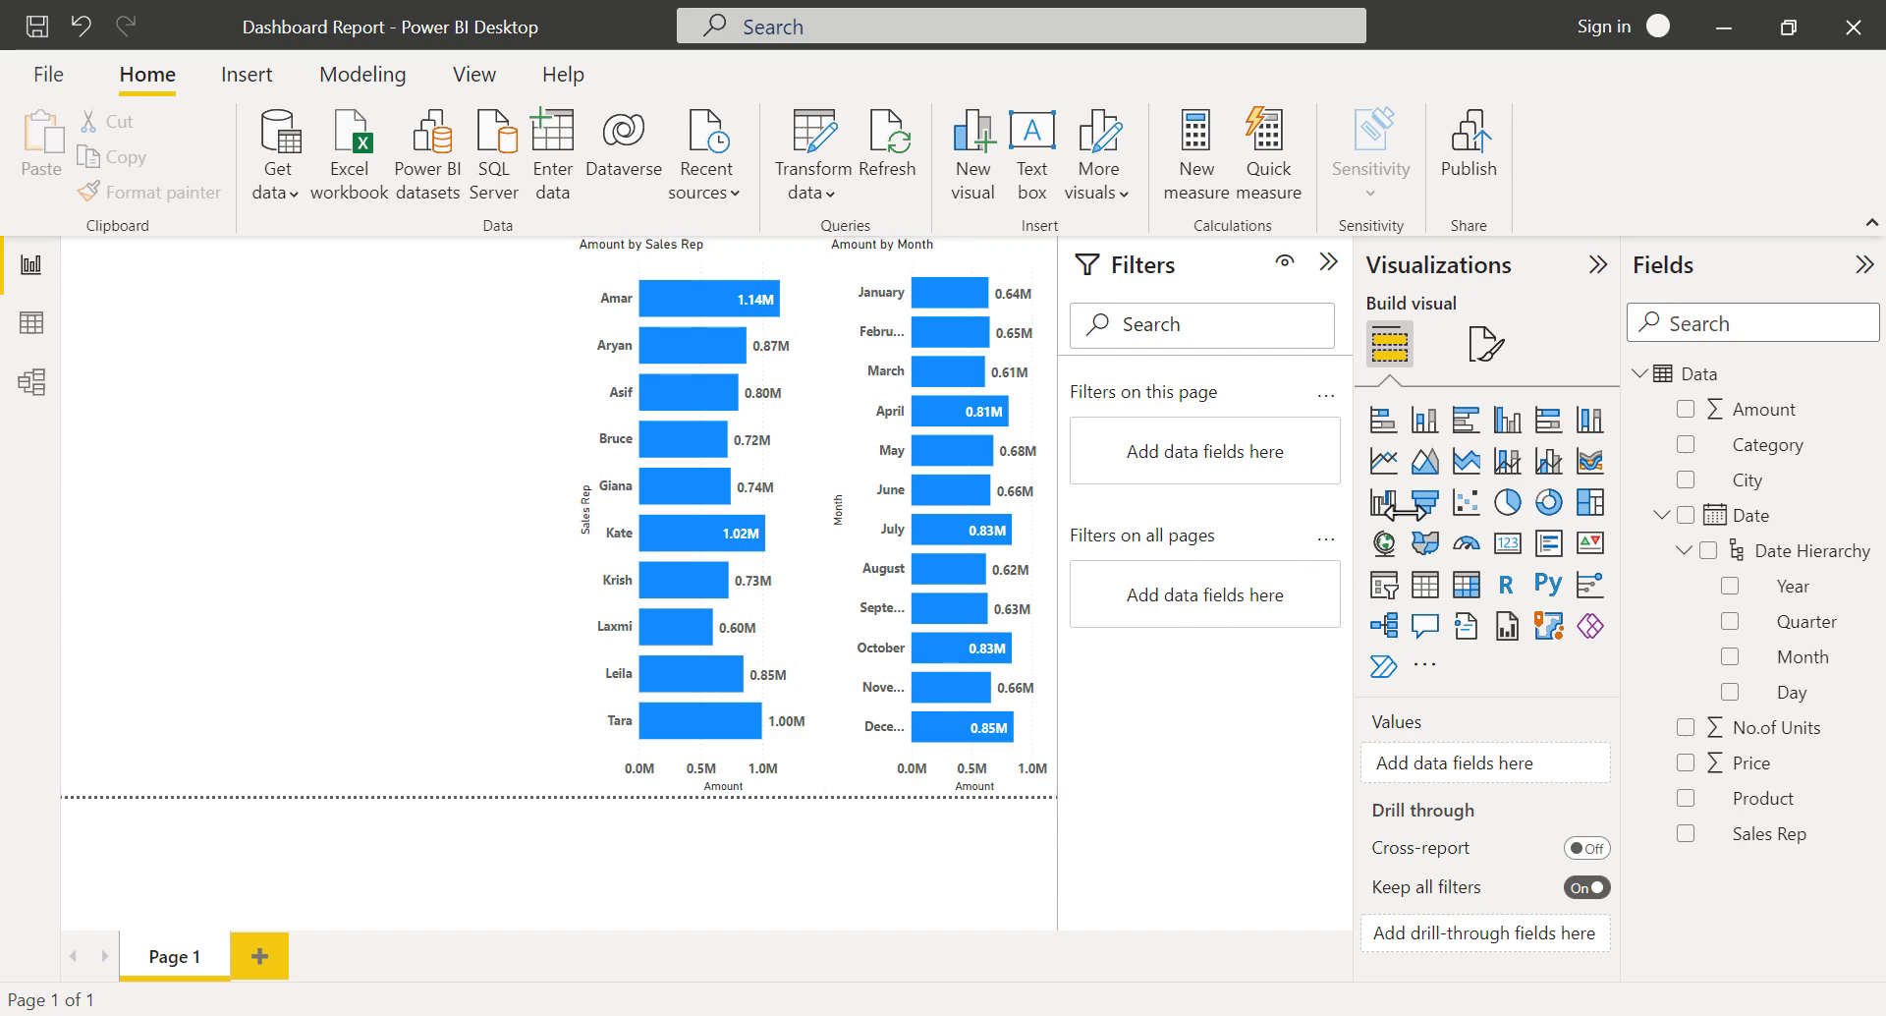
Place a wide clustered column chart of Amount by Product at the page's lower left.
click(1505, 423)
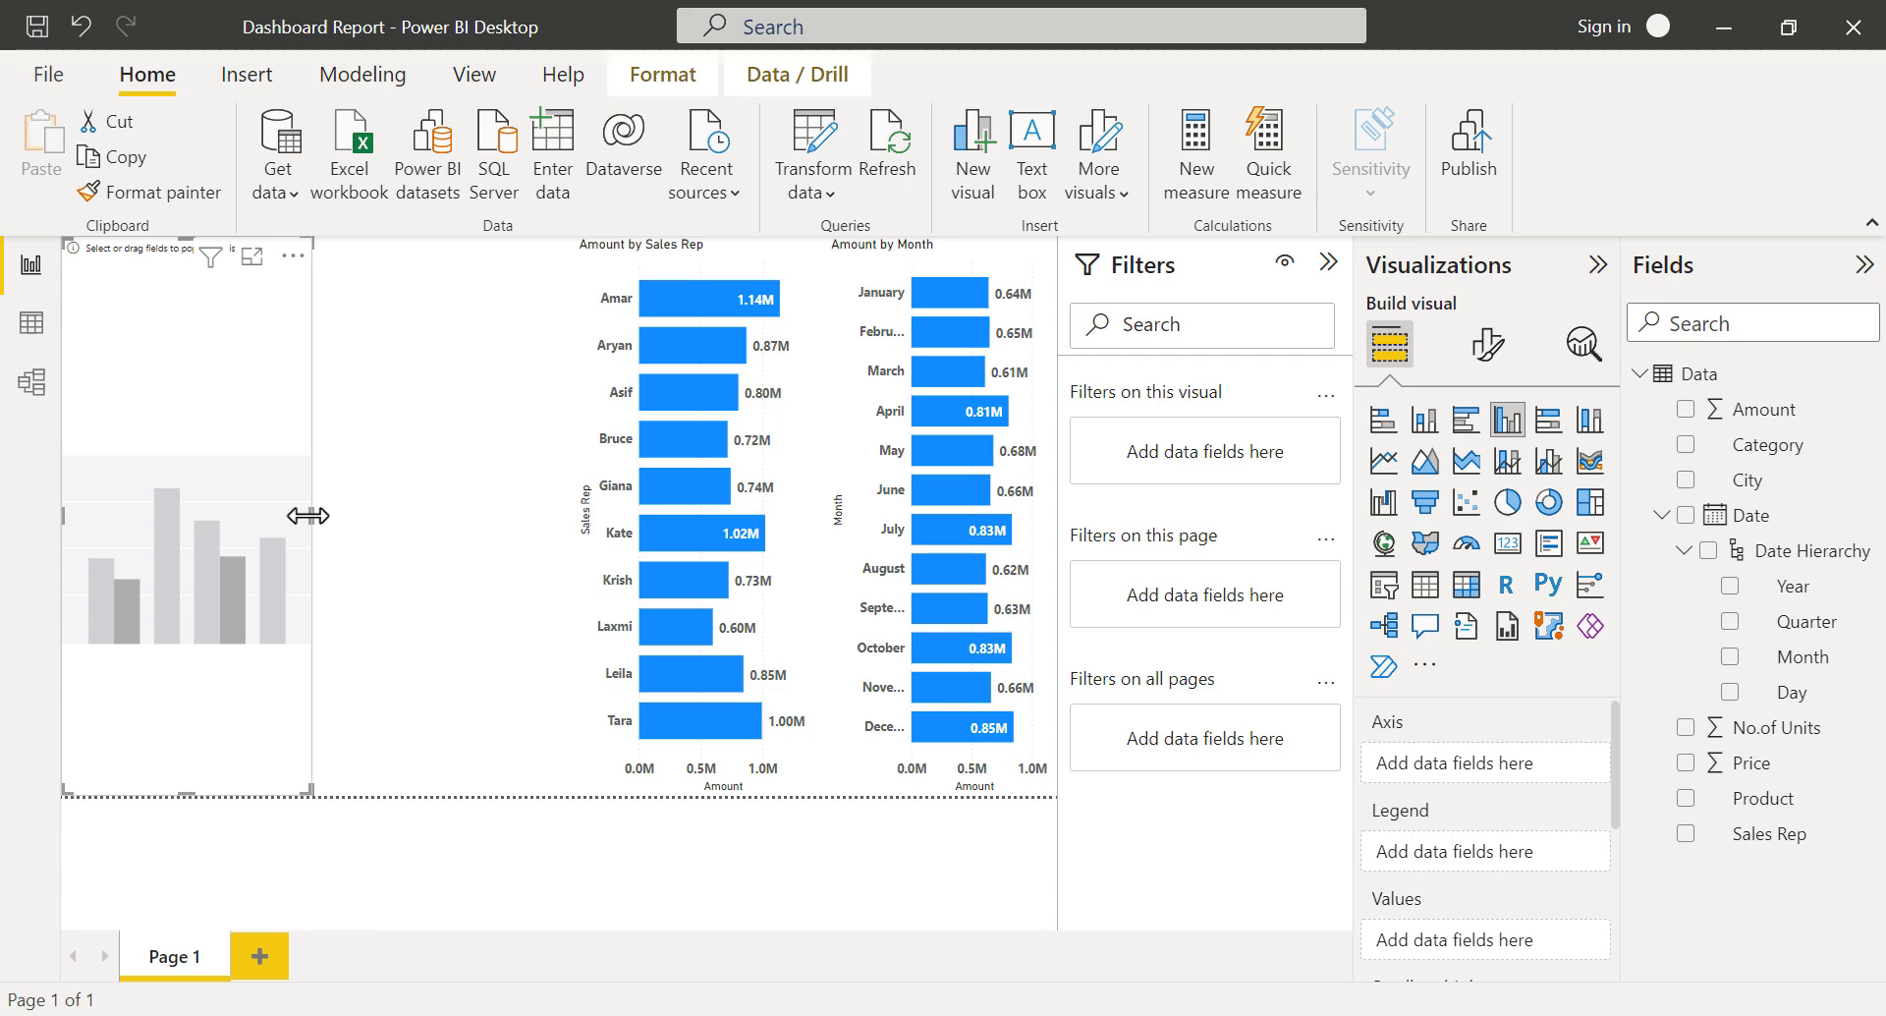
drag(307, 514, 484, 510)
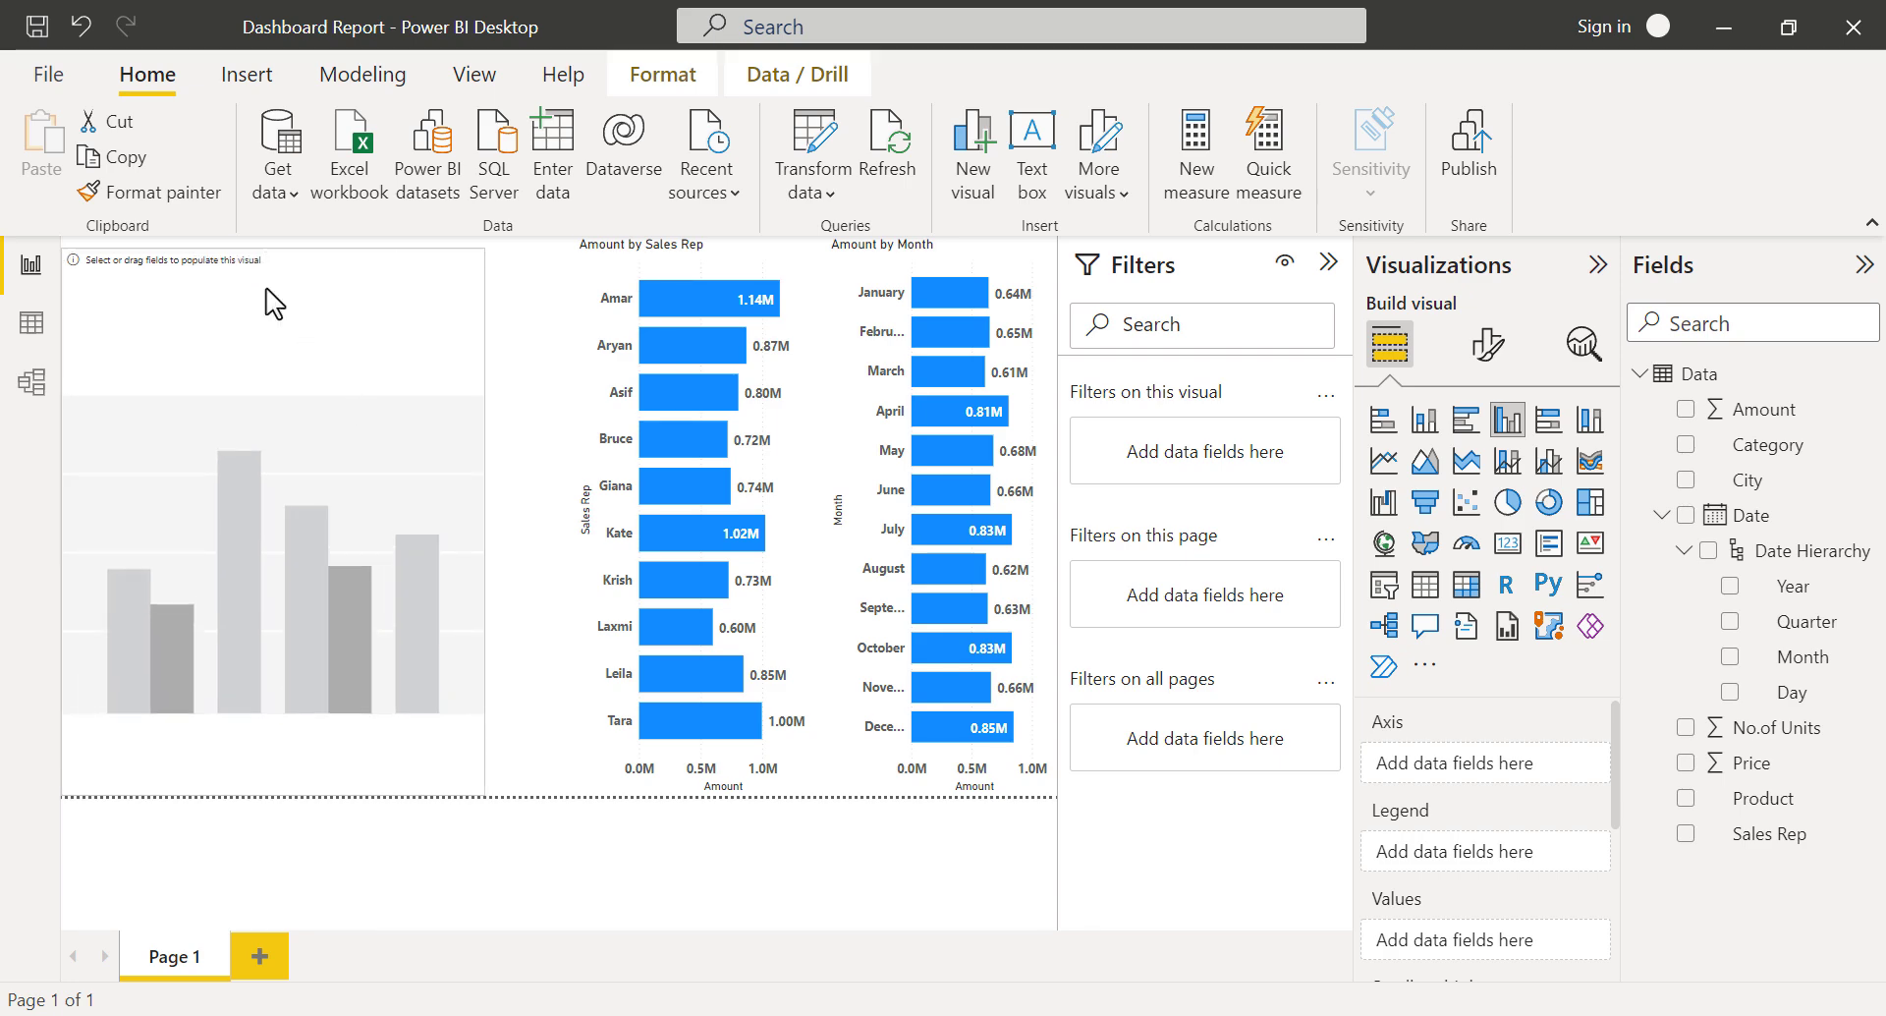
drag(274, 304, 424, 592)
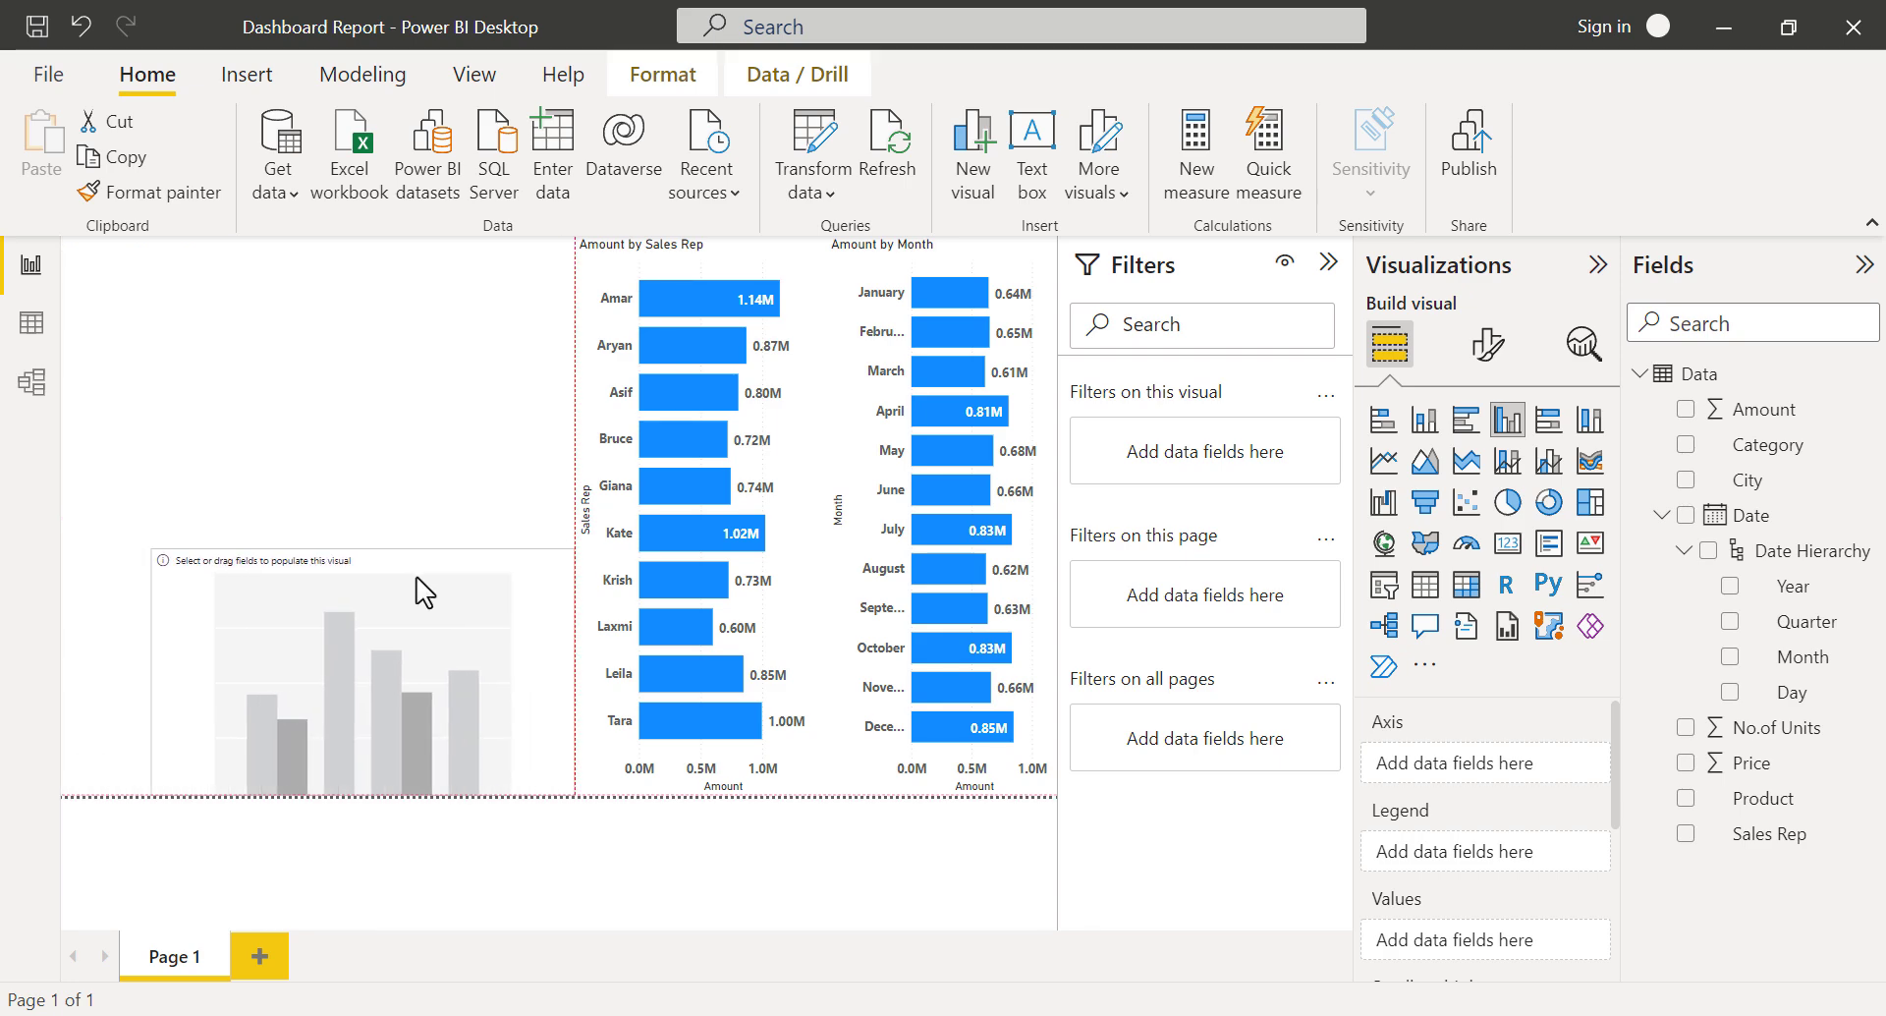
drag(153, 673, 64, 688)
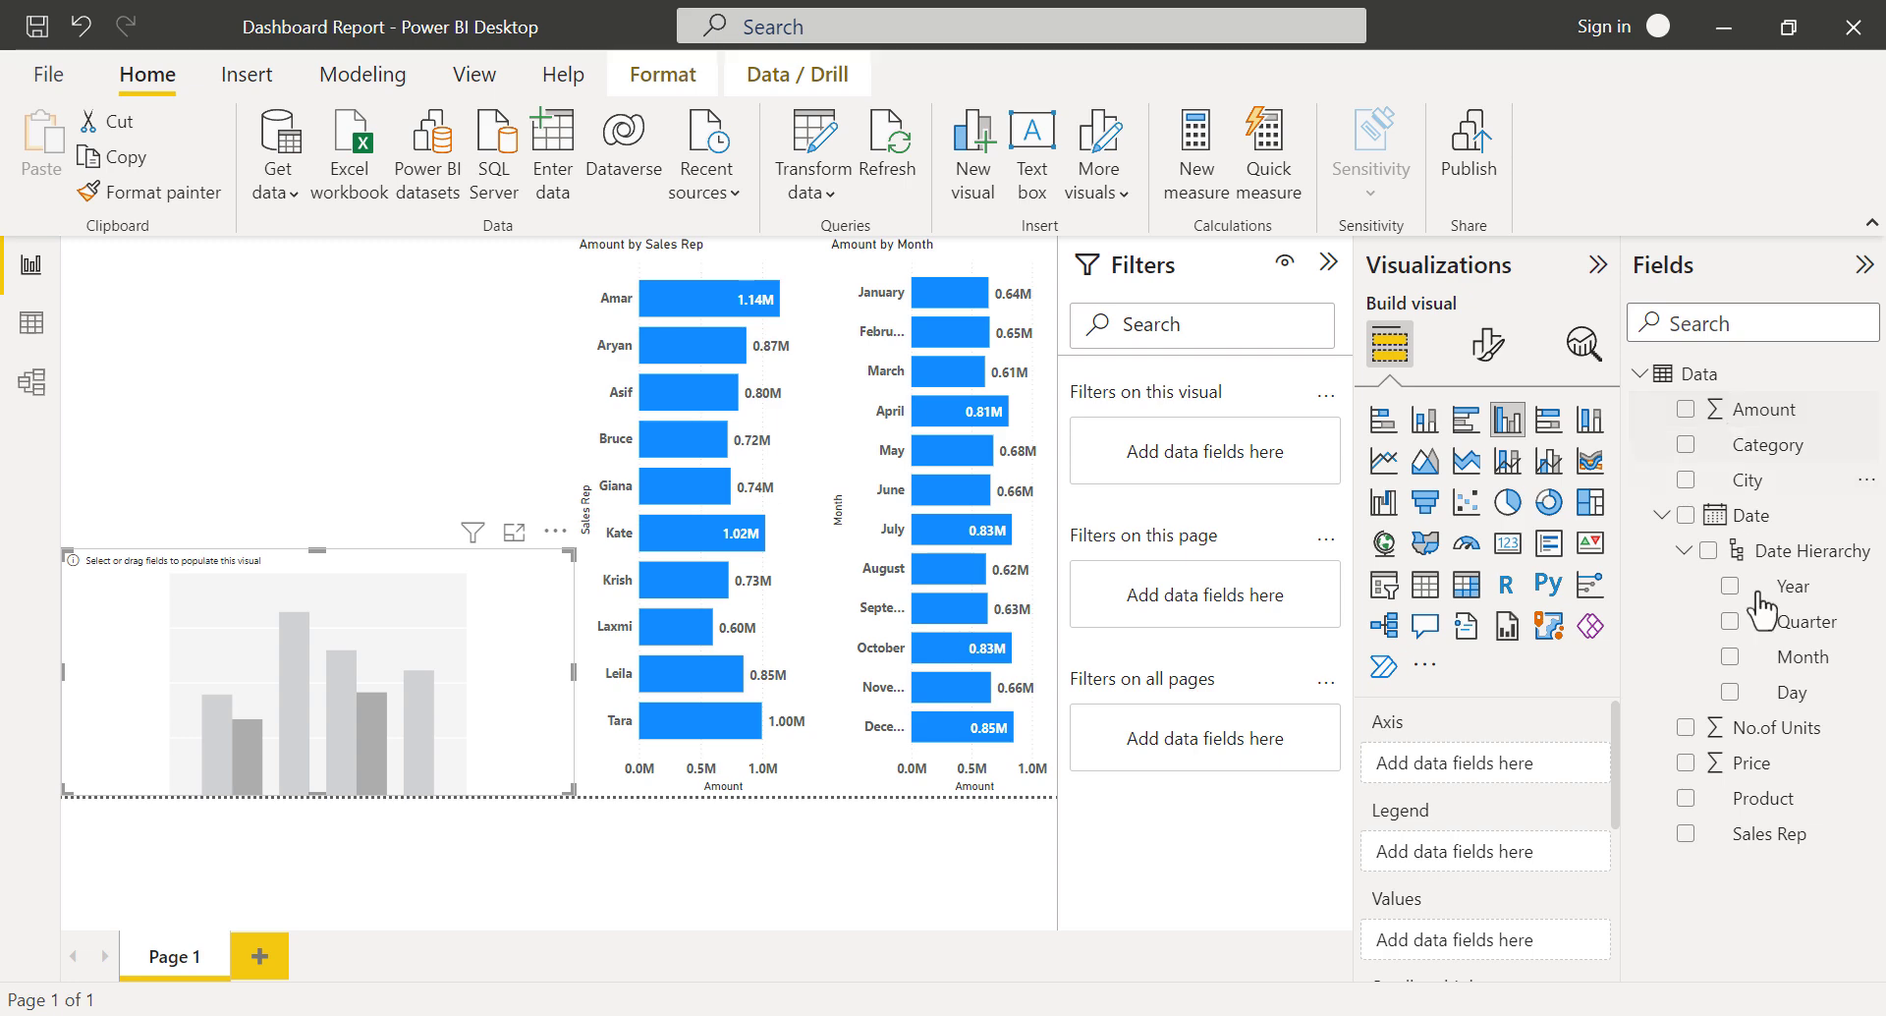
click(1686, 797)
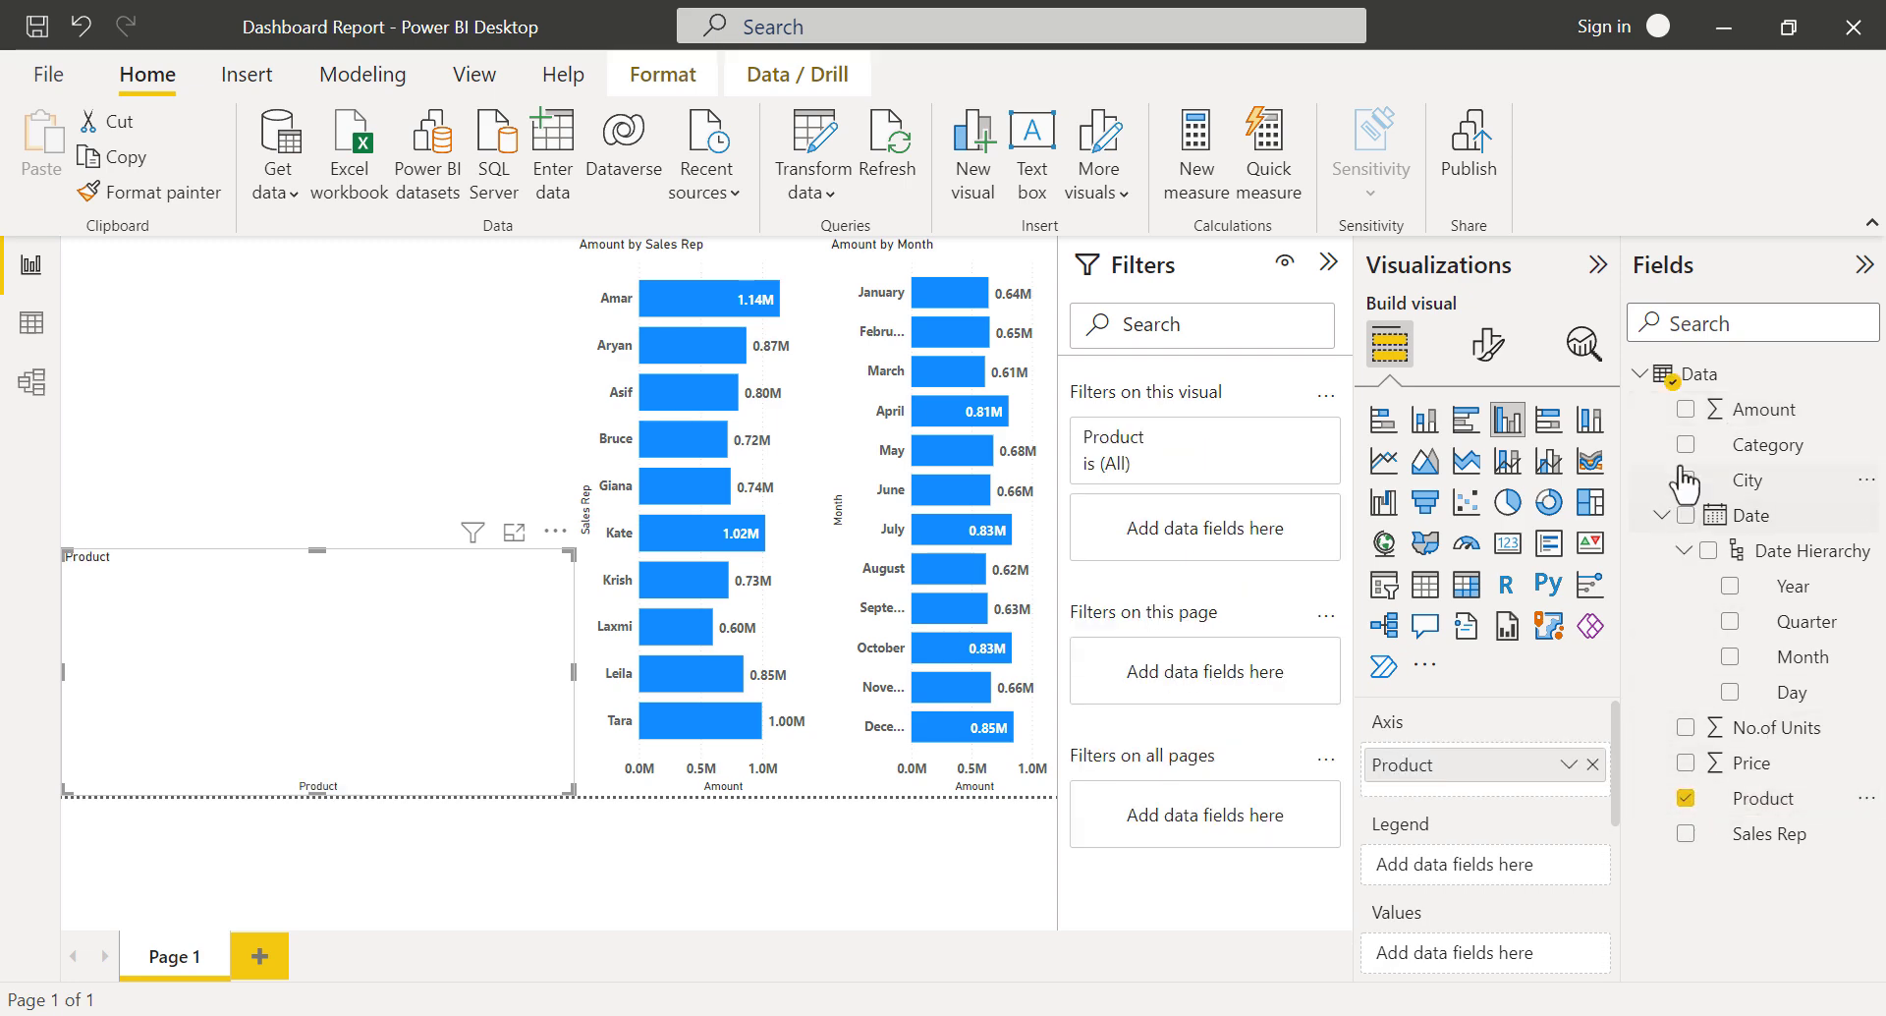
click(1686, 409)
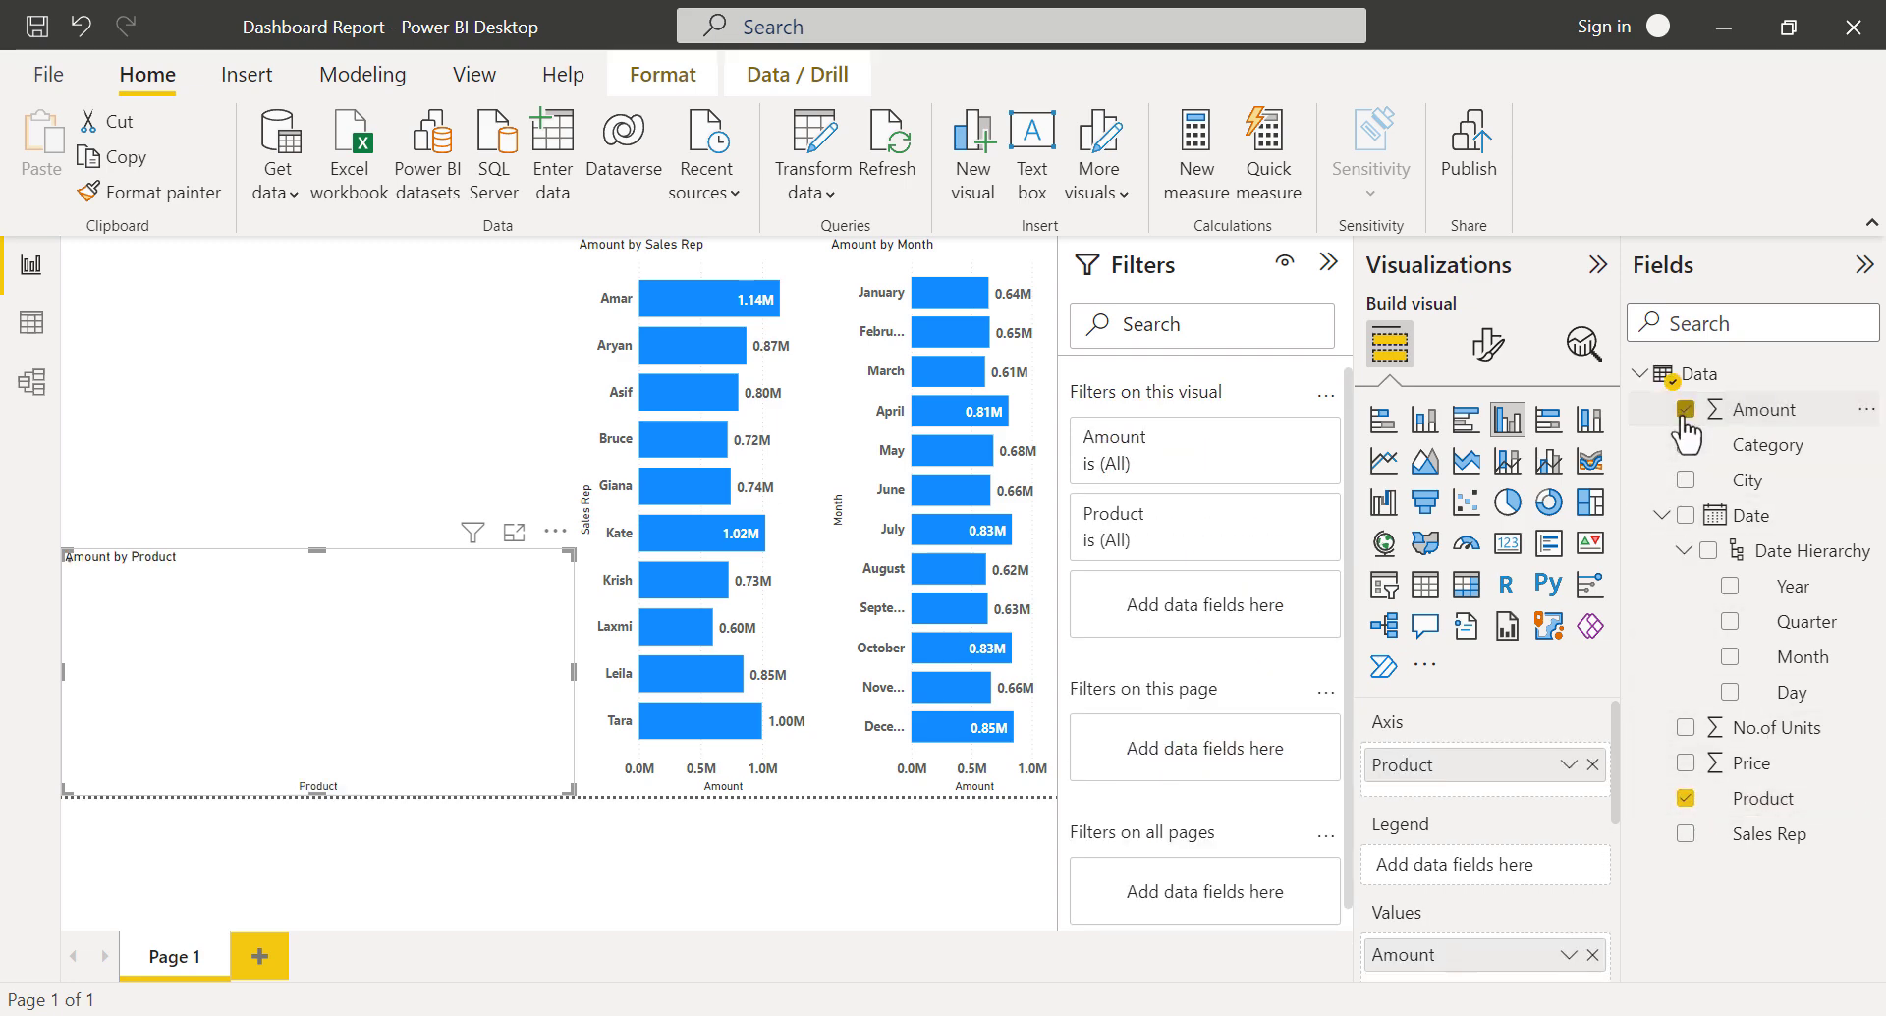
click(807, 603)
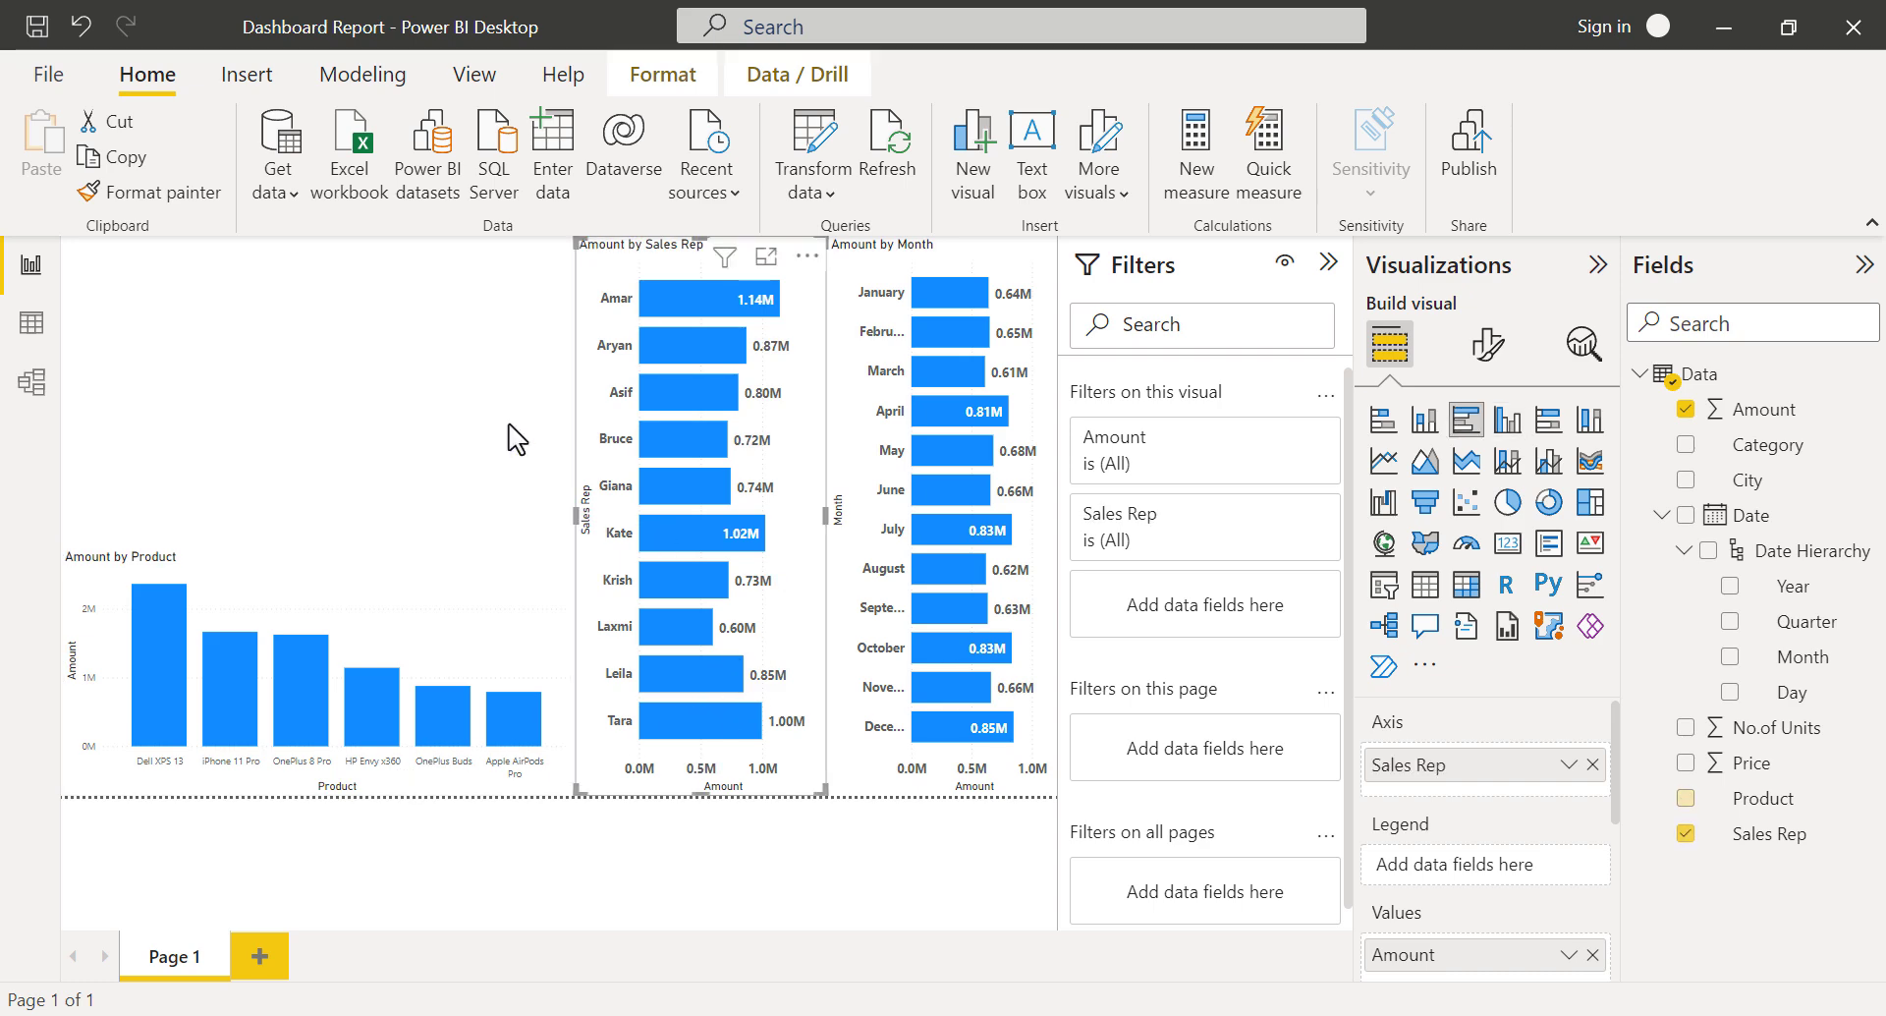
Format-paint the Sales Rep chart's style onto the Product chart and sort products ascending by Product.
click(187, 204)
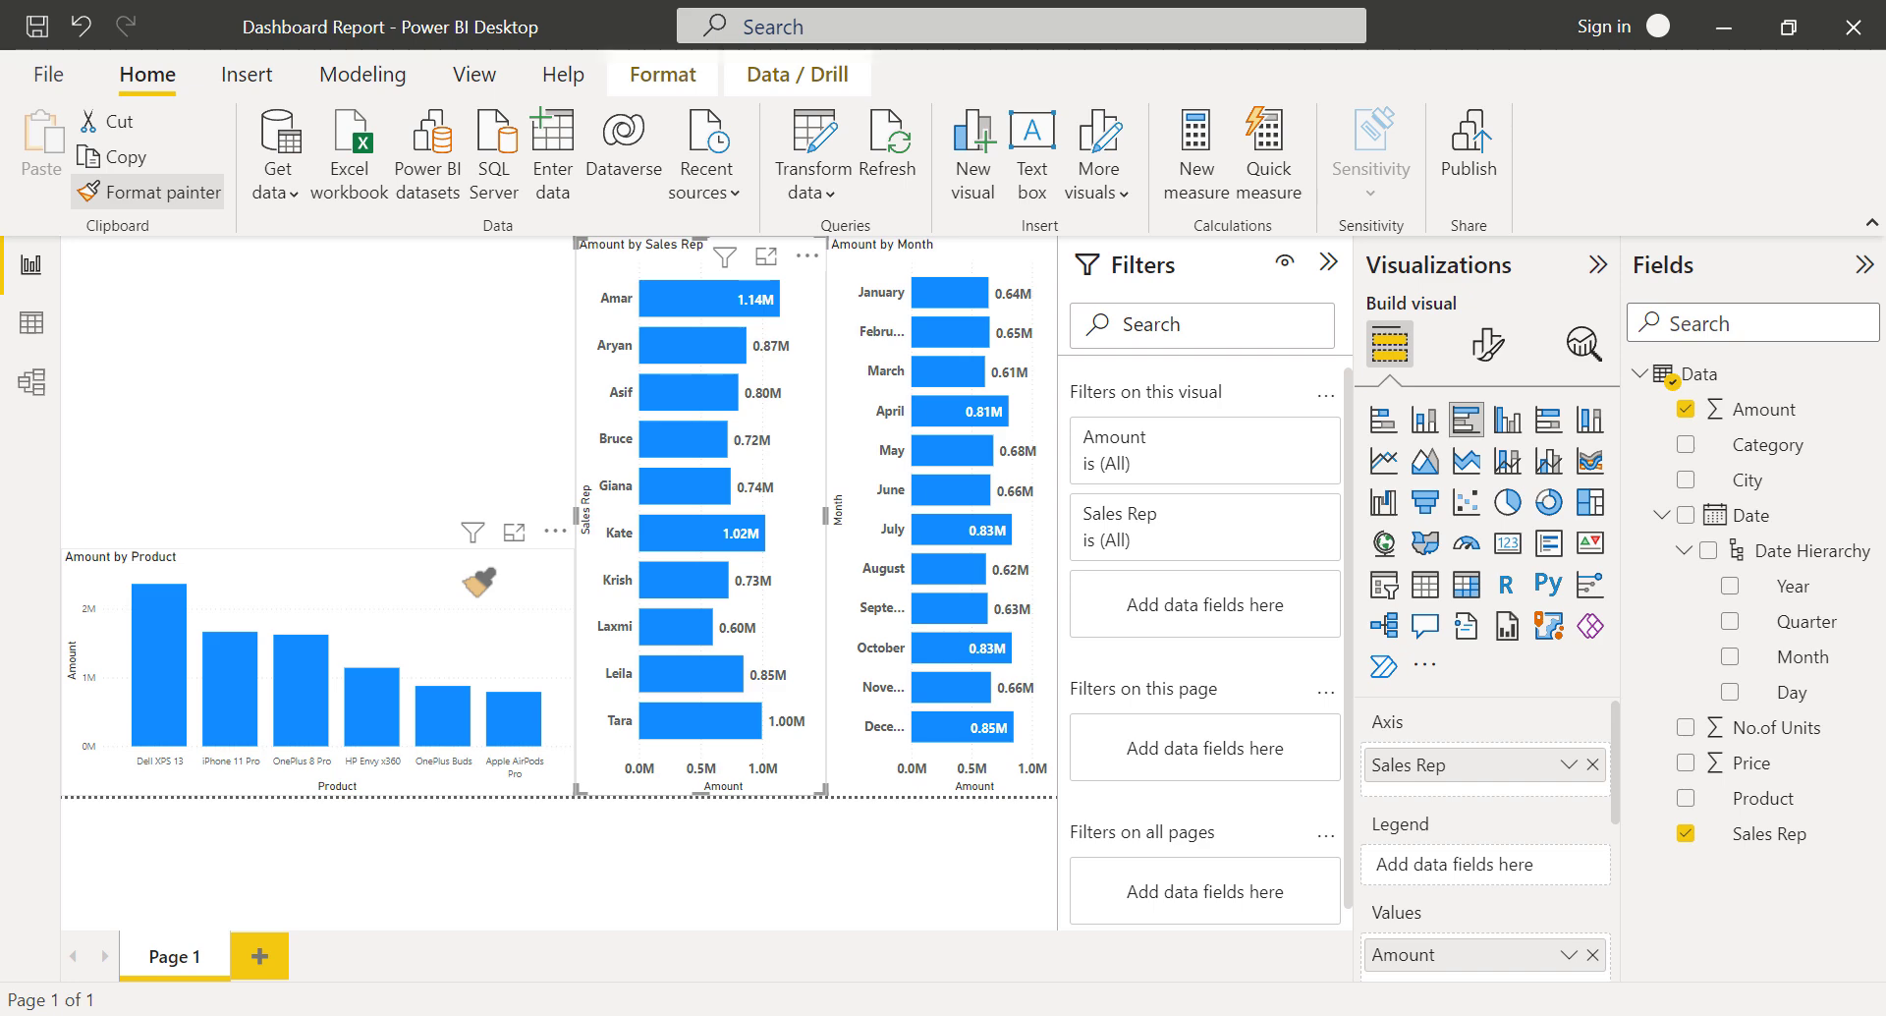
click(470, 590)
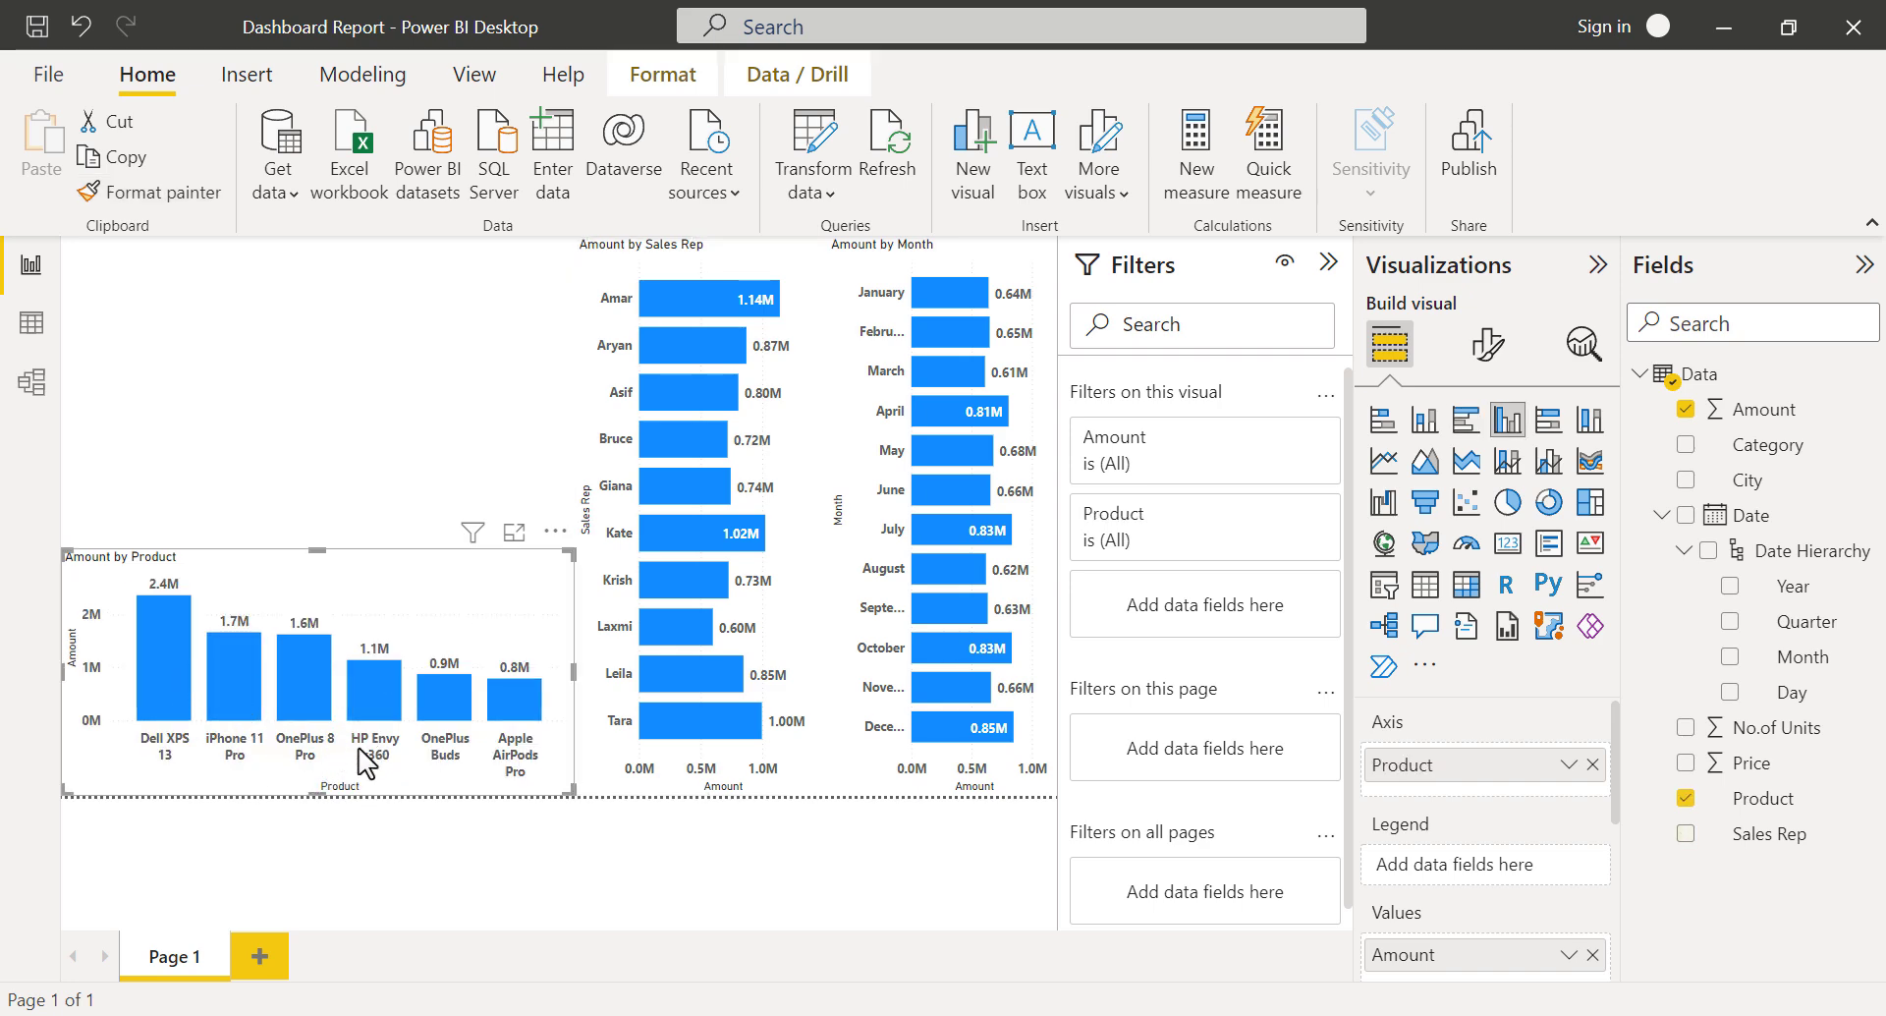
click(556, 532)
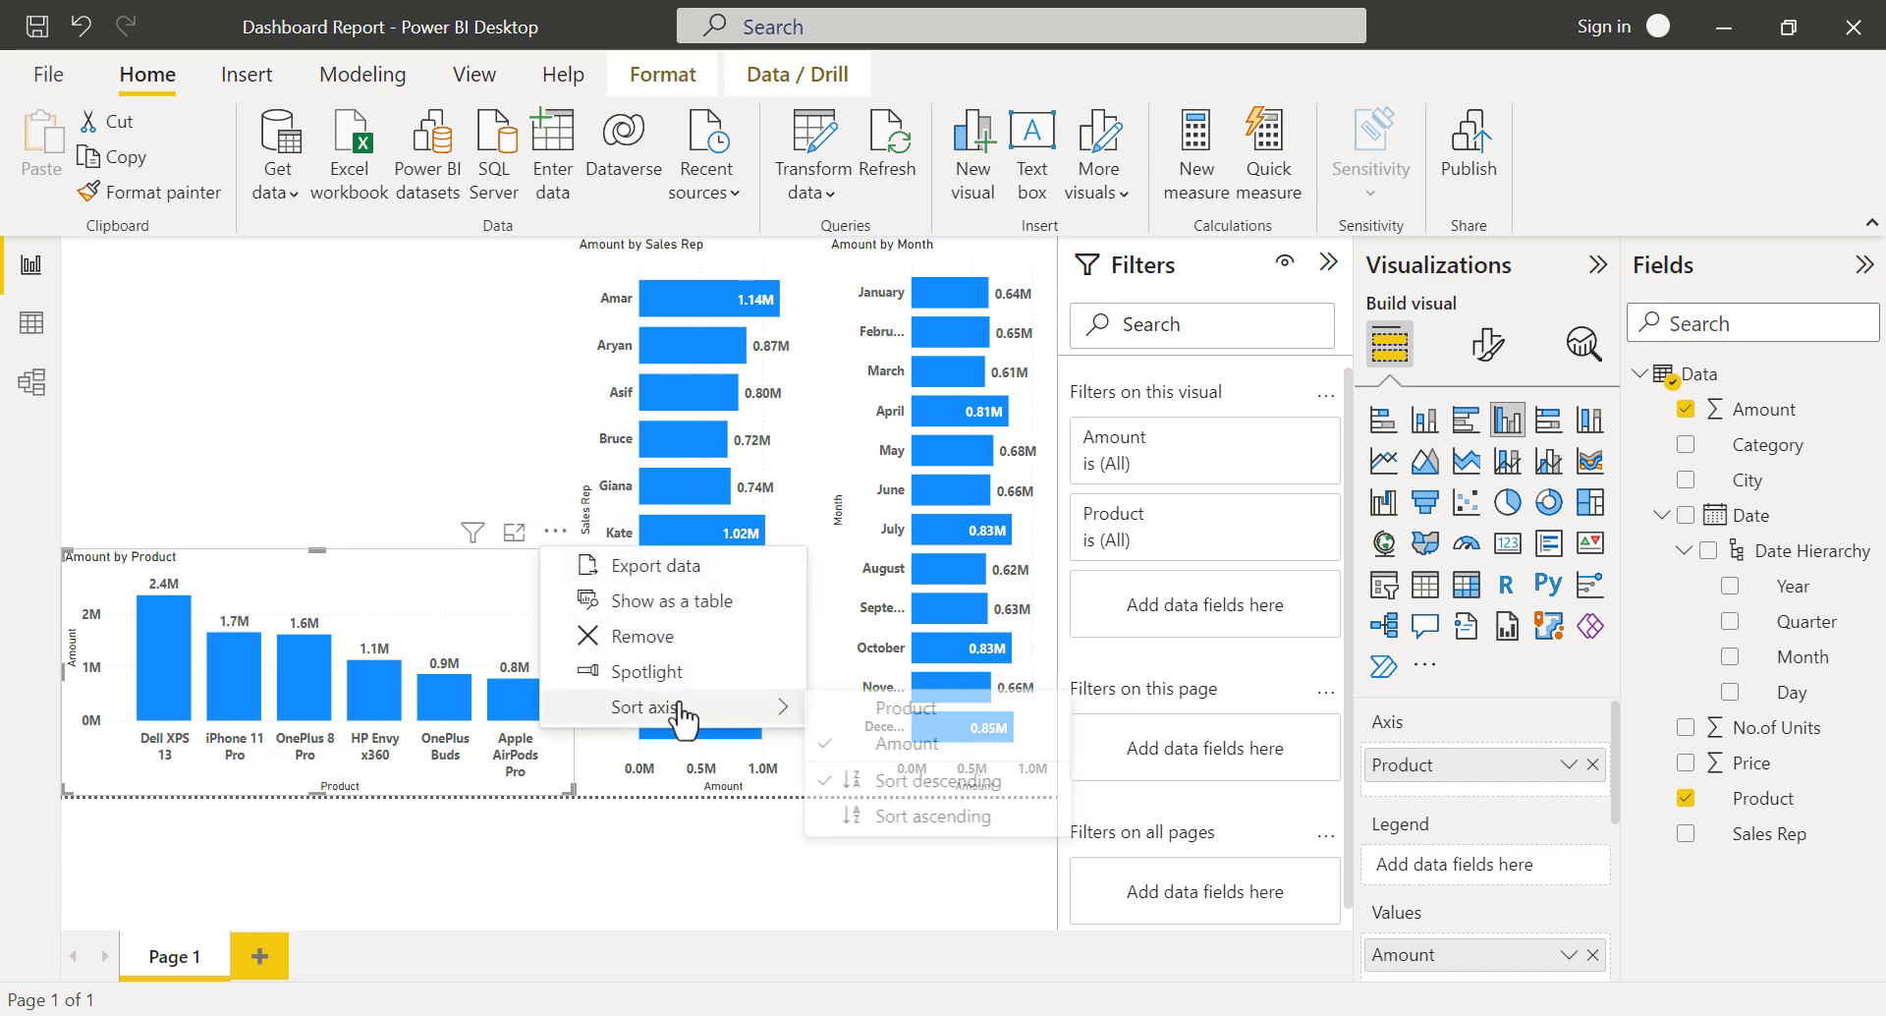
mouse_move(746, 707)
click(971, 709)
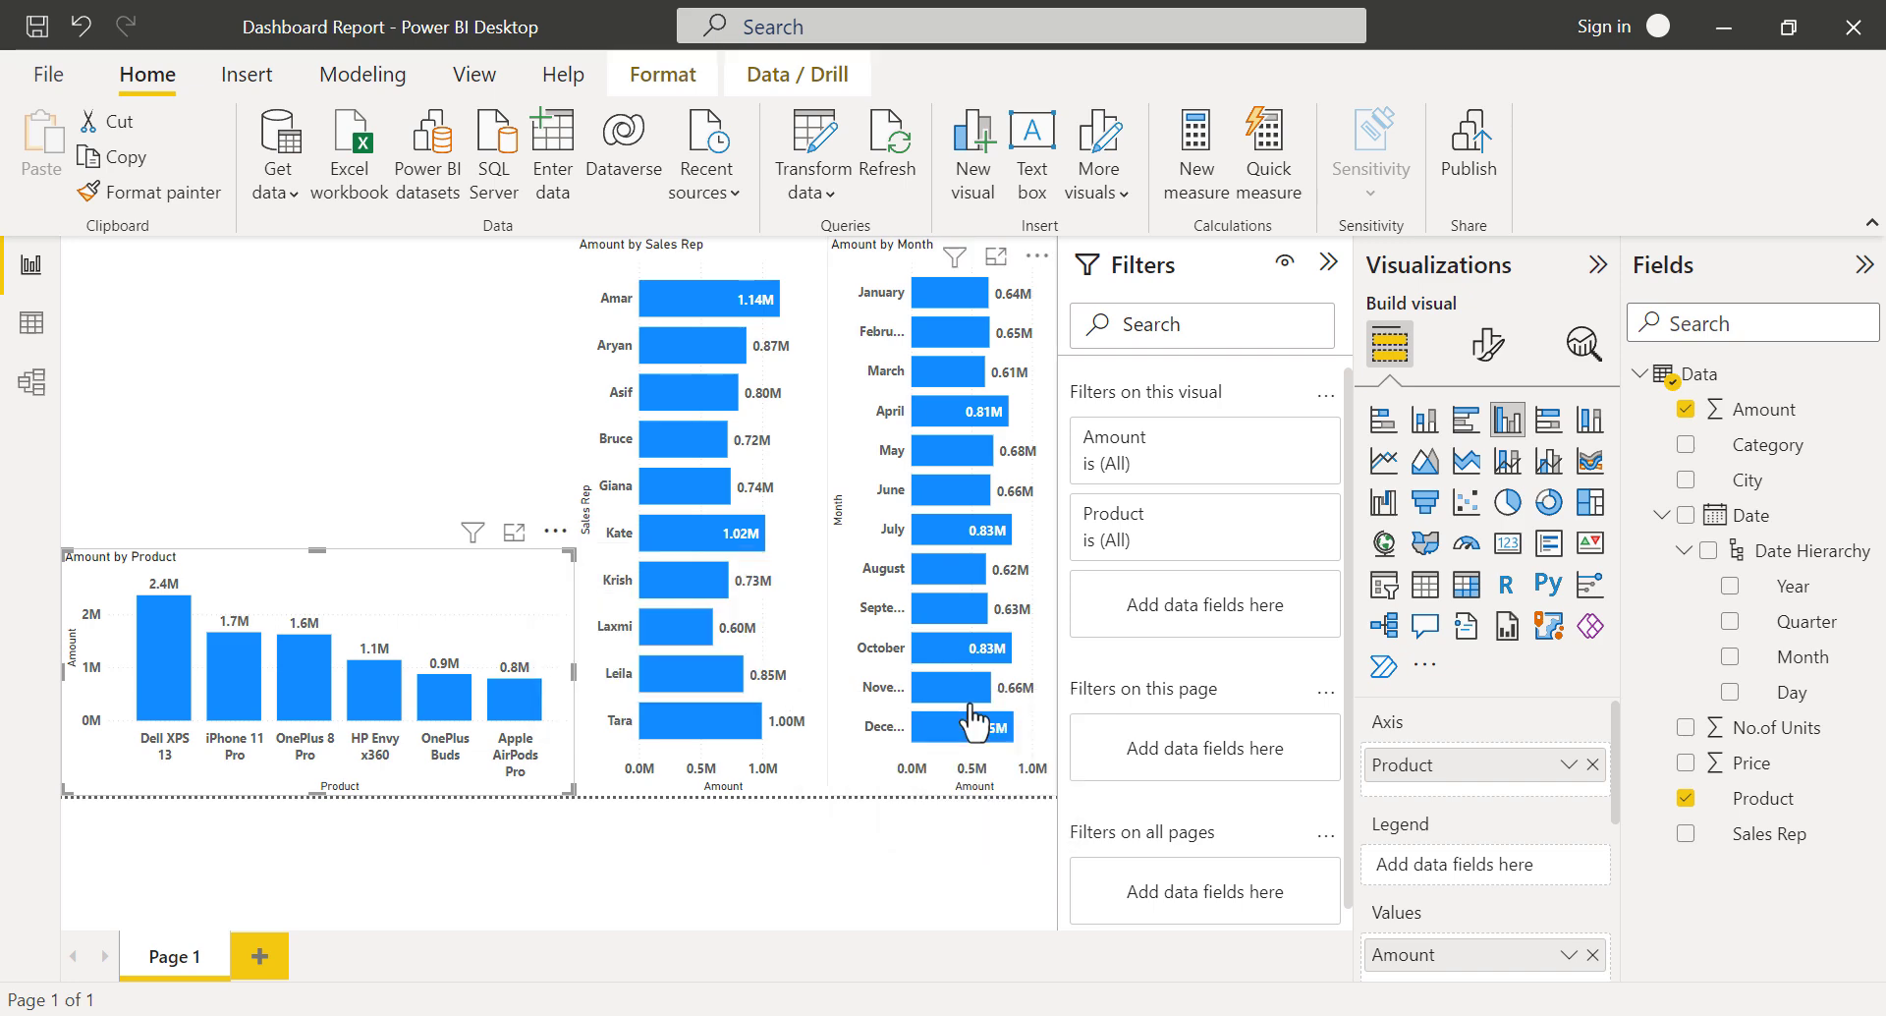
click(556, 532)
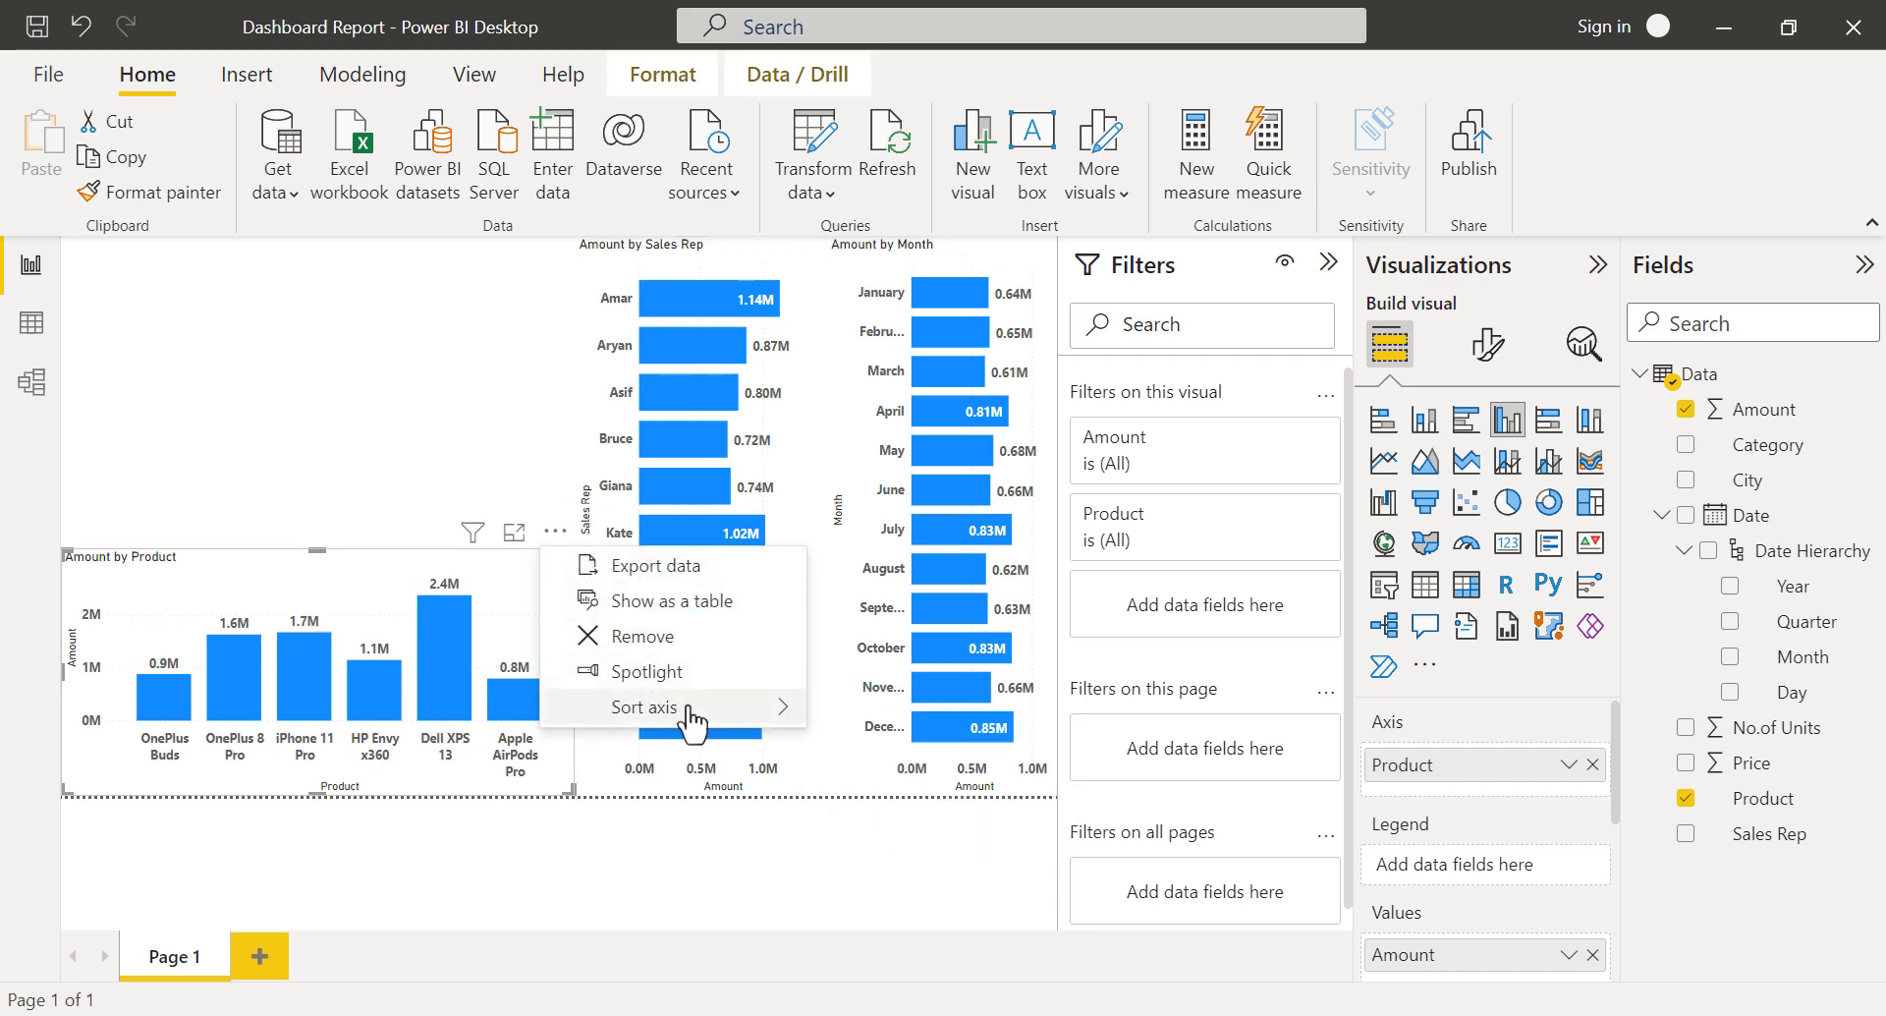
mouse_move(728, 711)
click(924, 817)
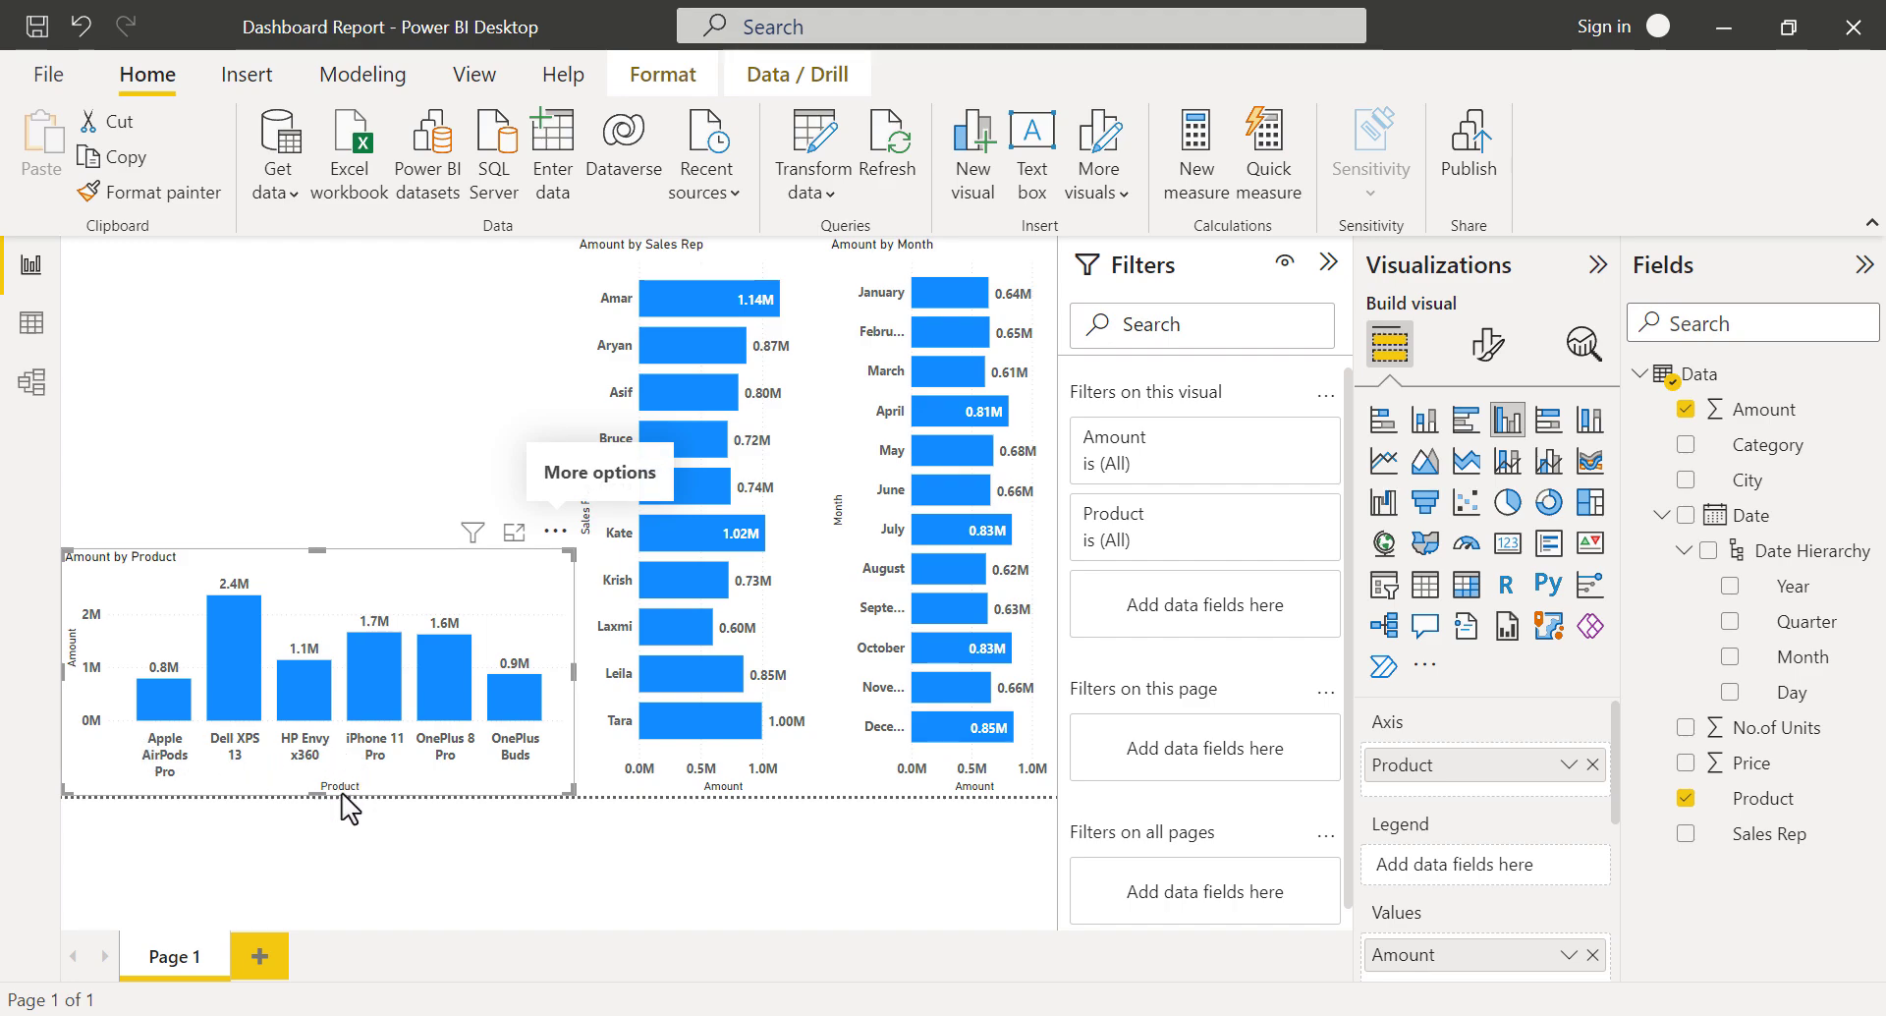
key(alt+Tab)
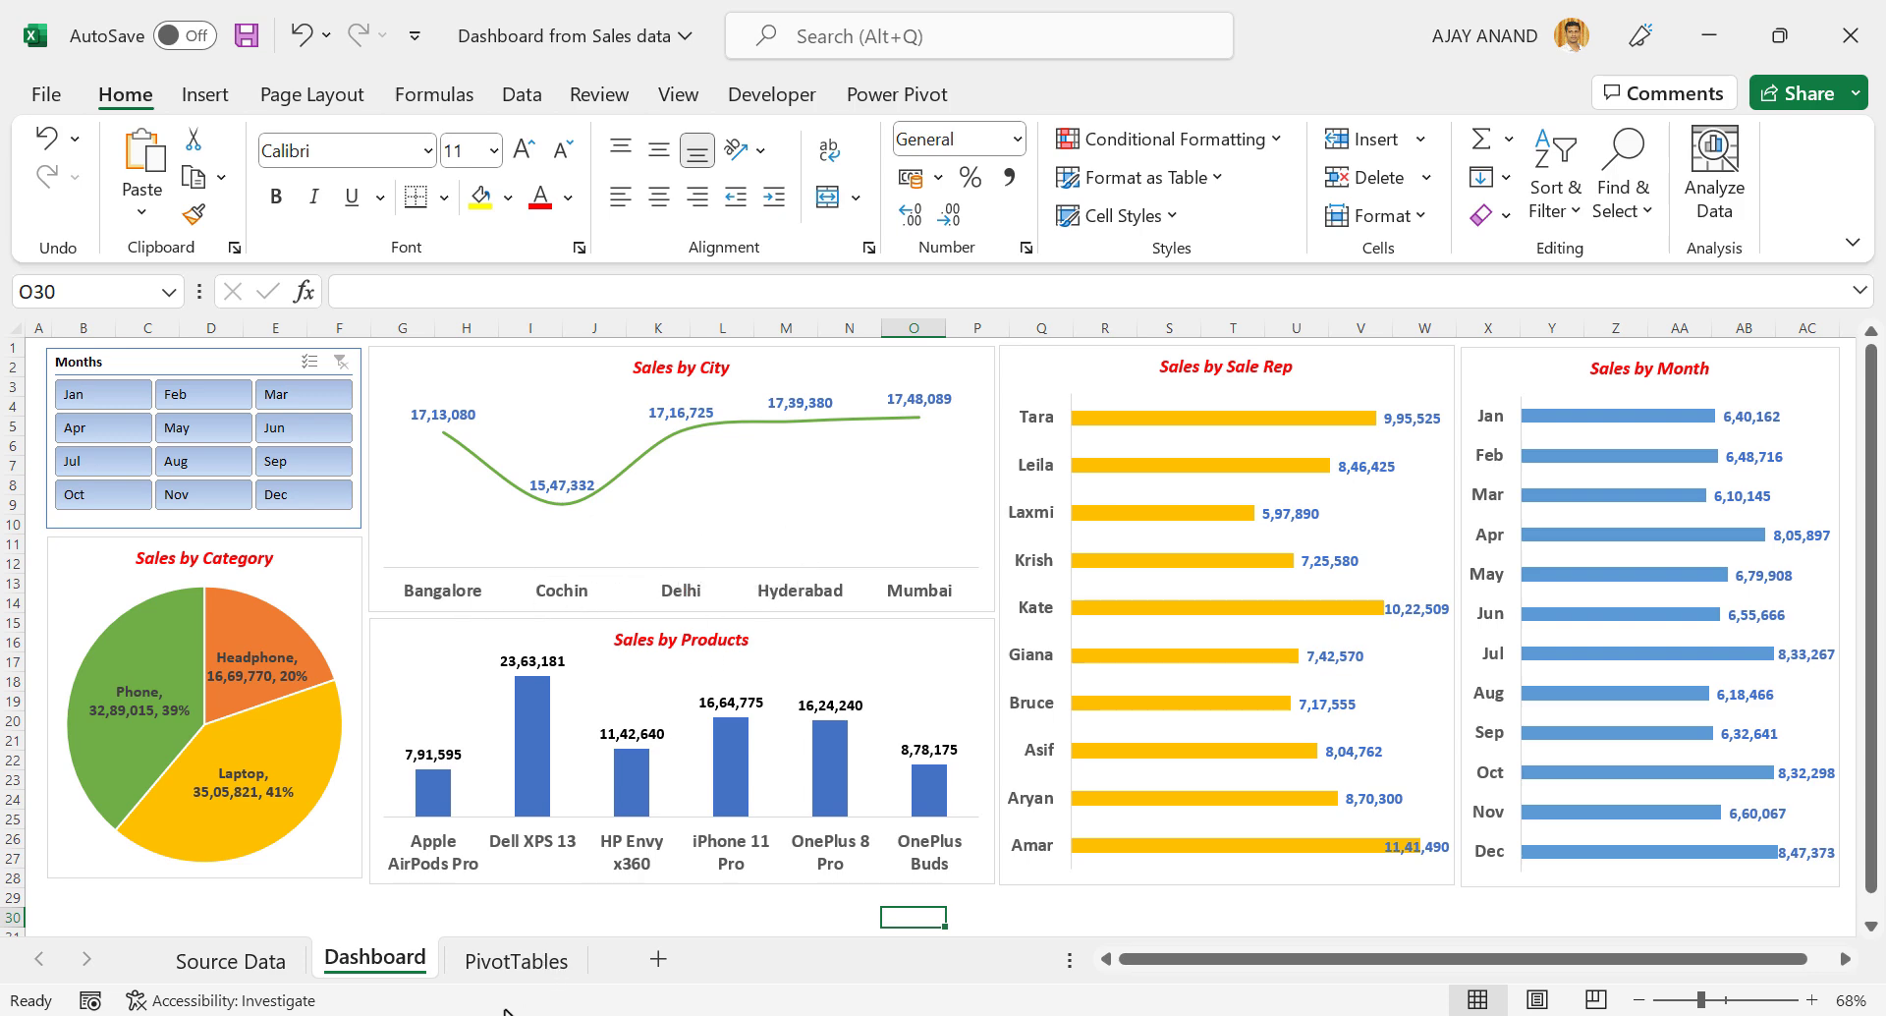
key(alt+Tab)
click(420, 463)
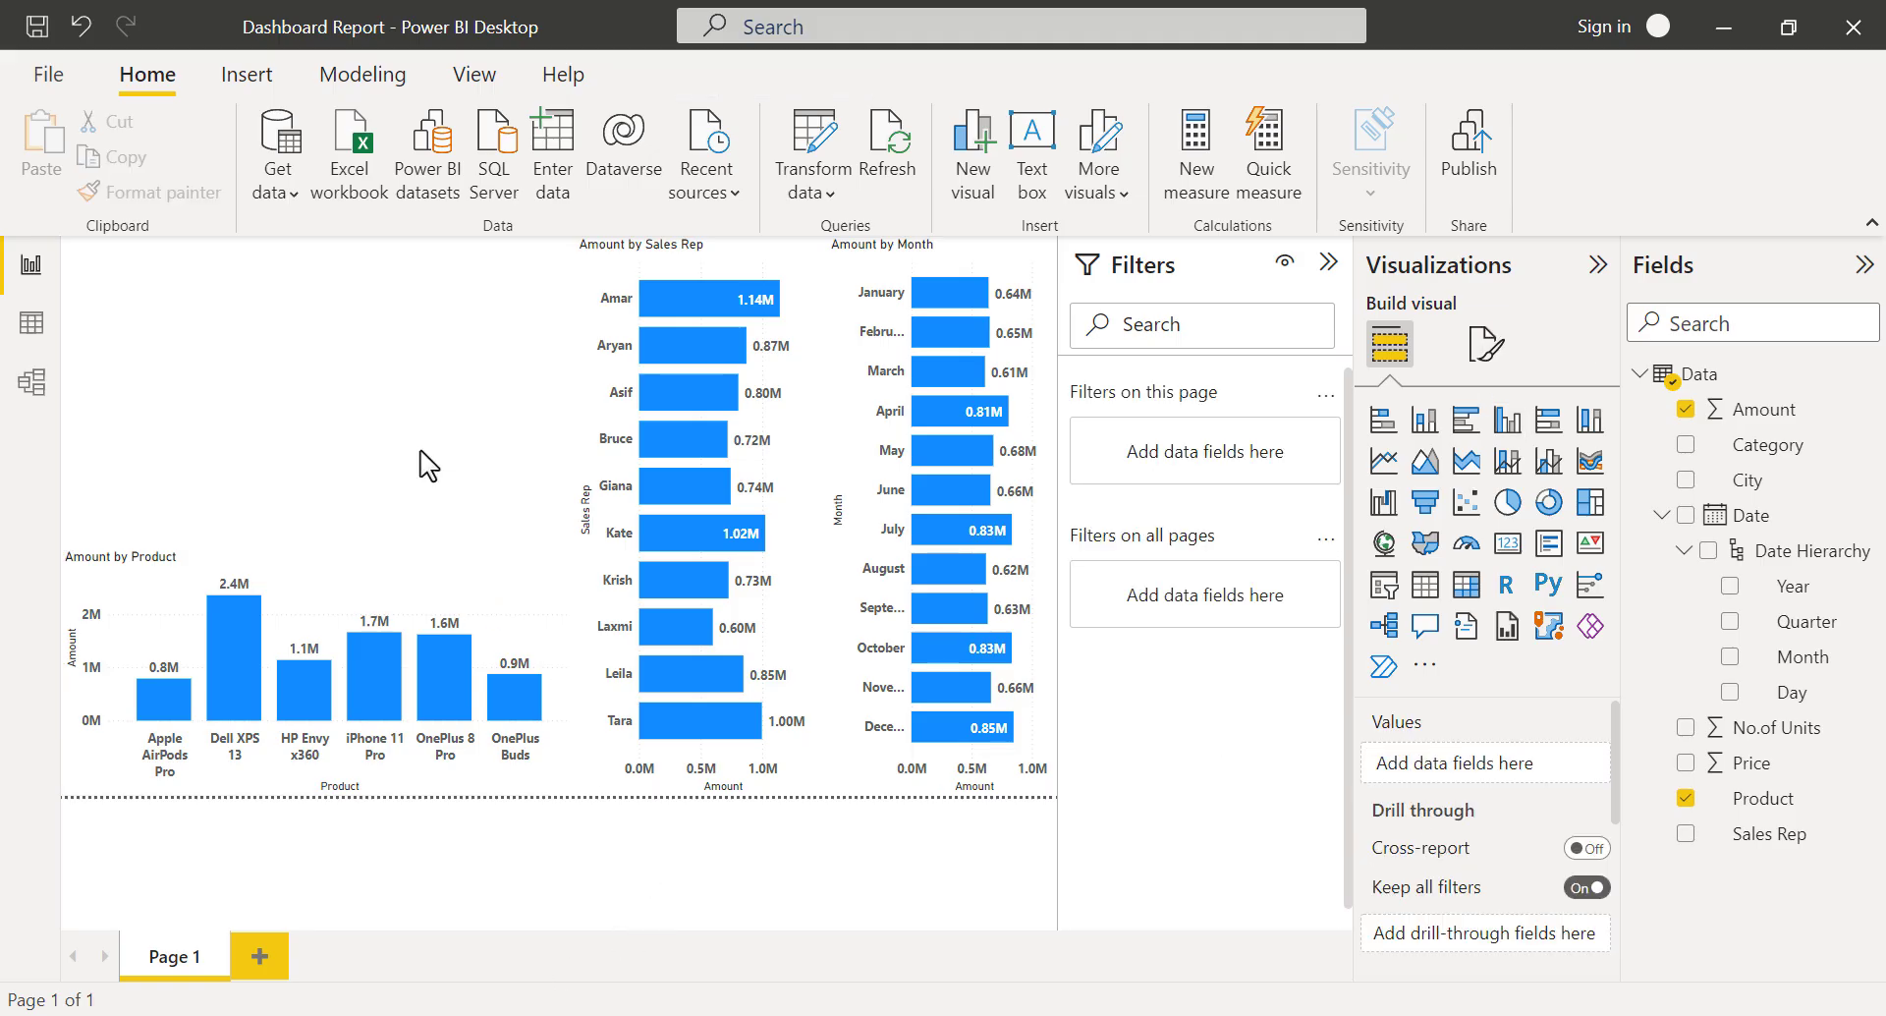
Add a line chart plotting Amount by City.
click(1385, 479)
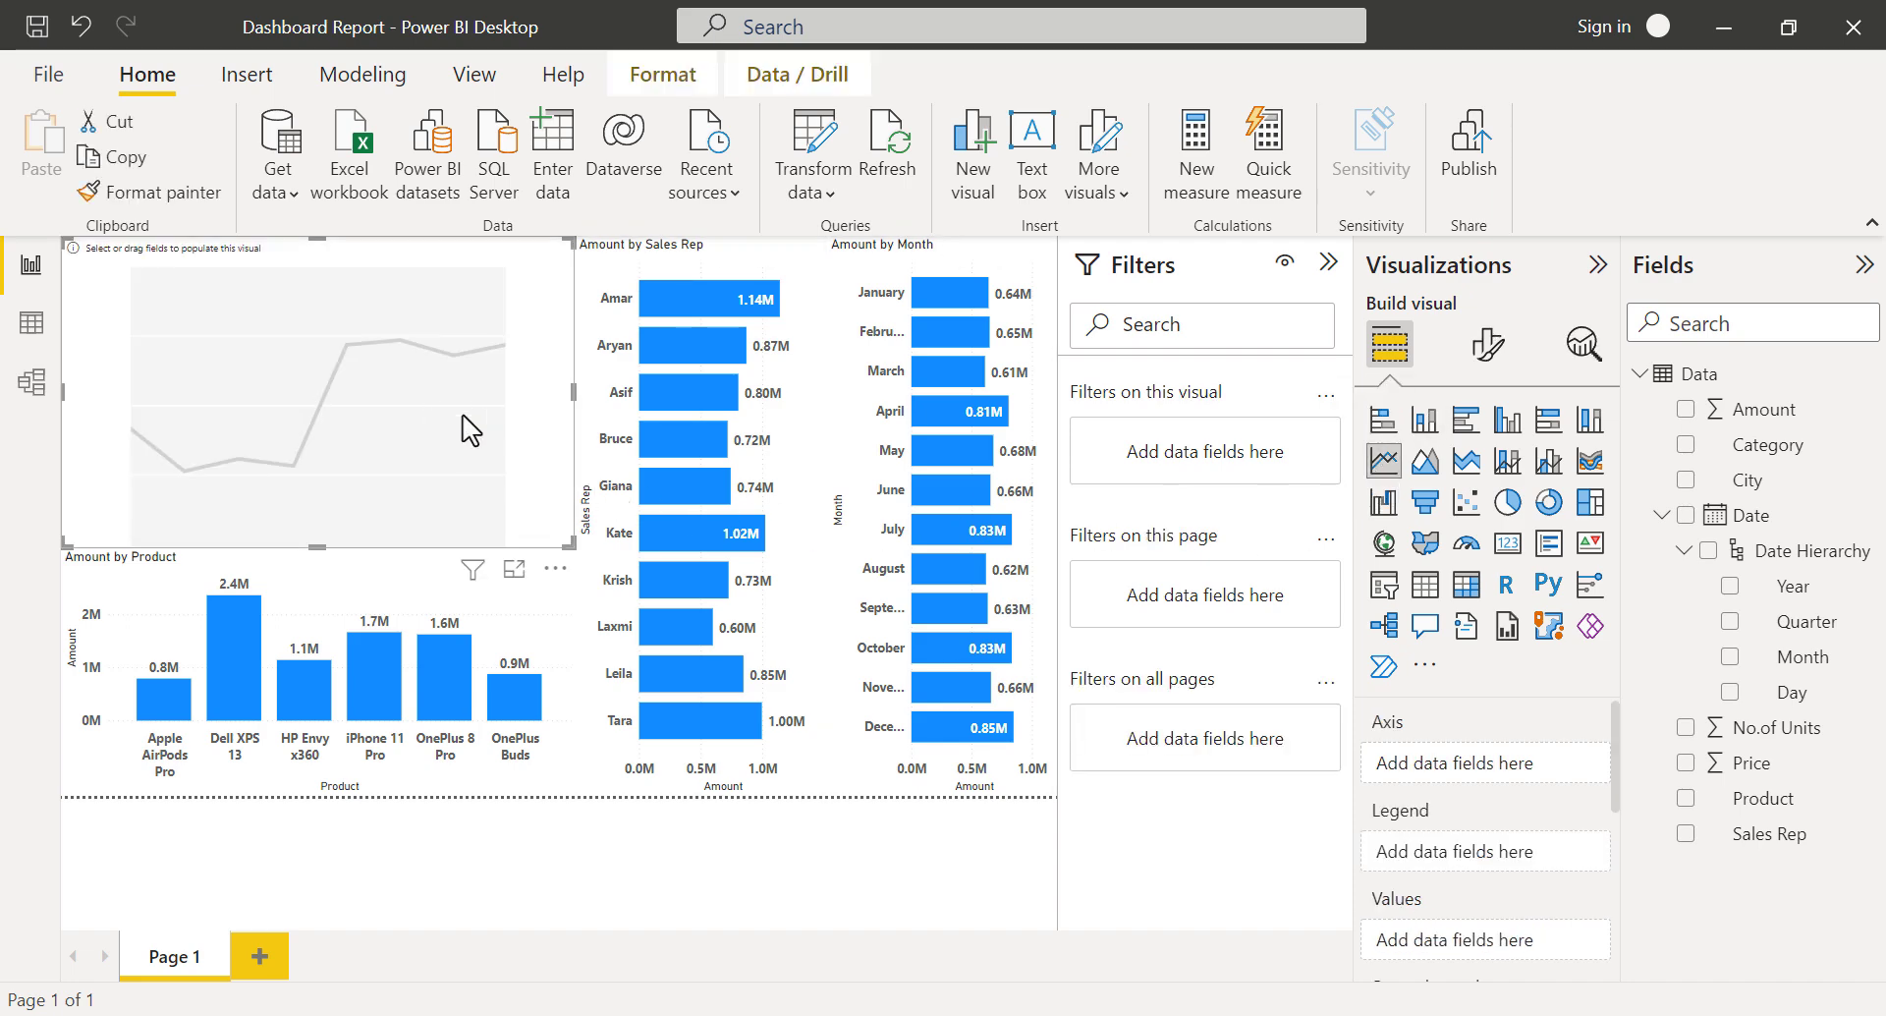
click(1686, 479)
click(1685, 411)
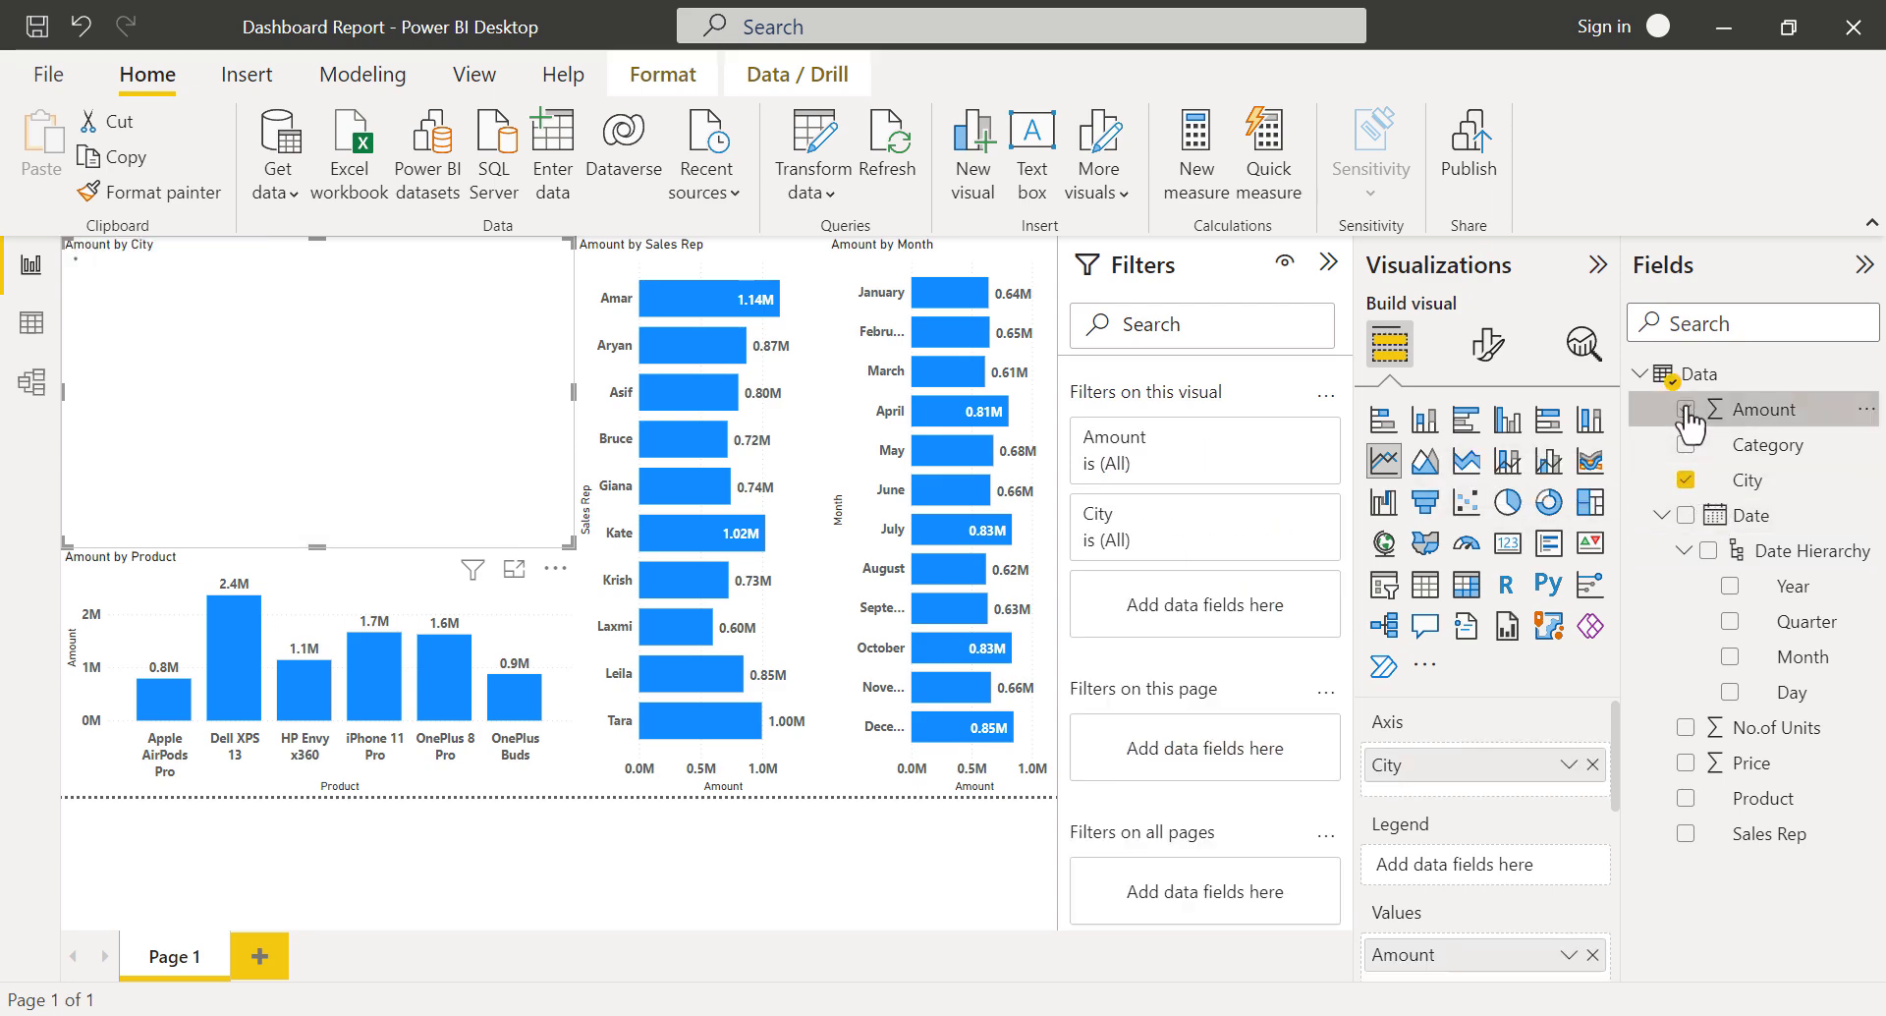
Copy the Amount by Product chart's formatting onto the city line chart.
click(550, 611)
click(149, 192)
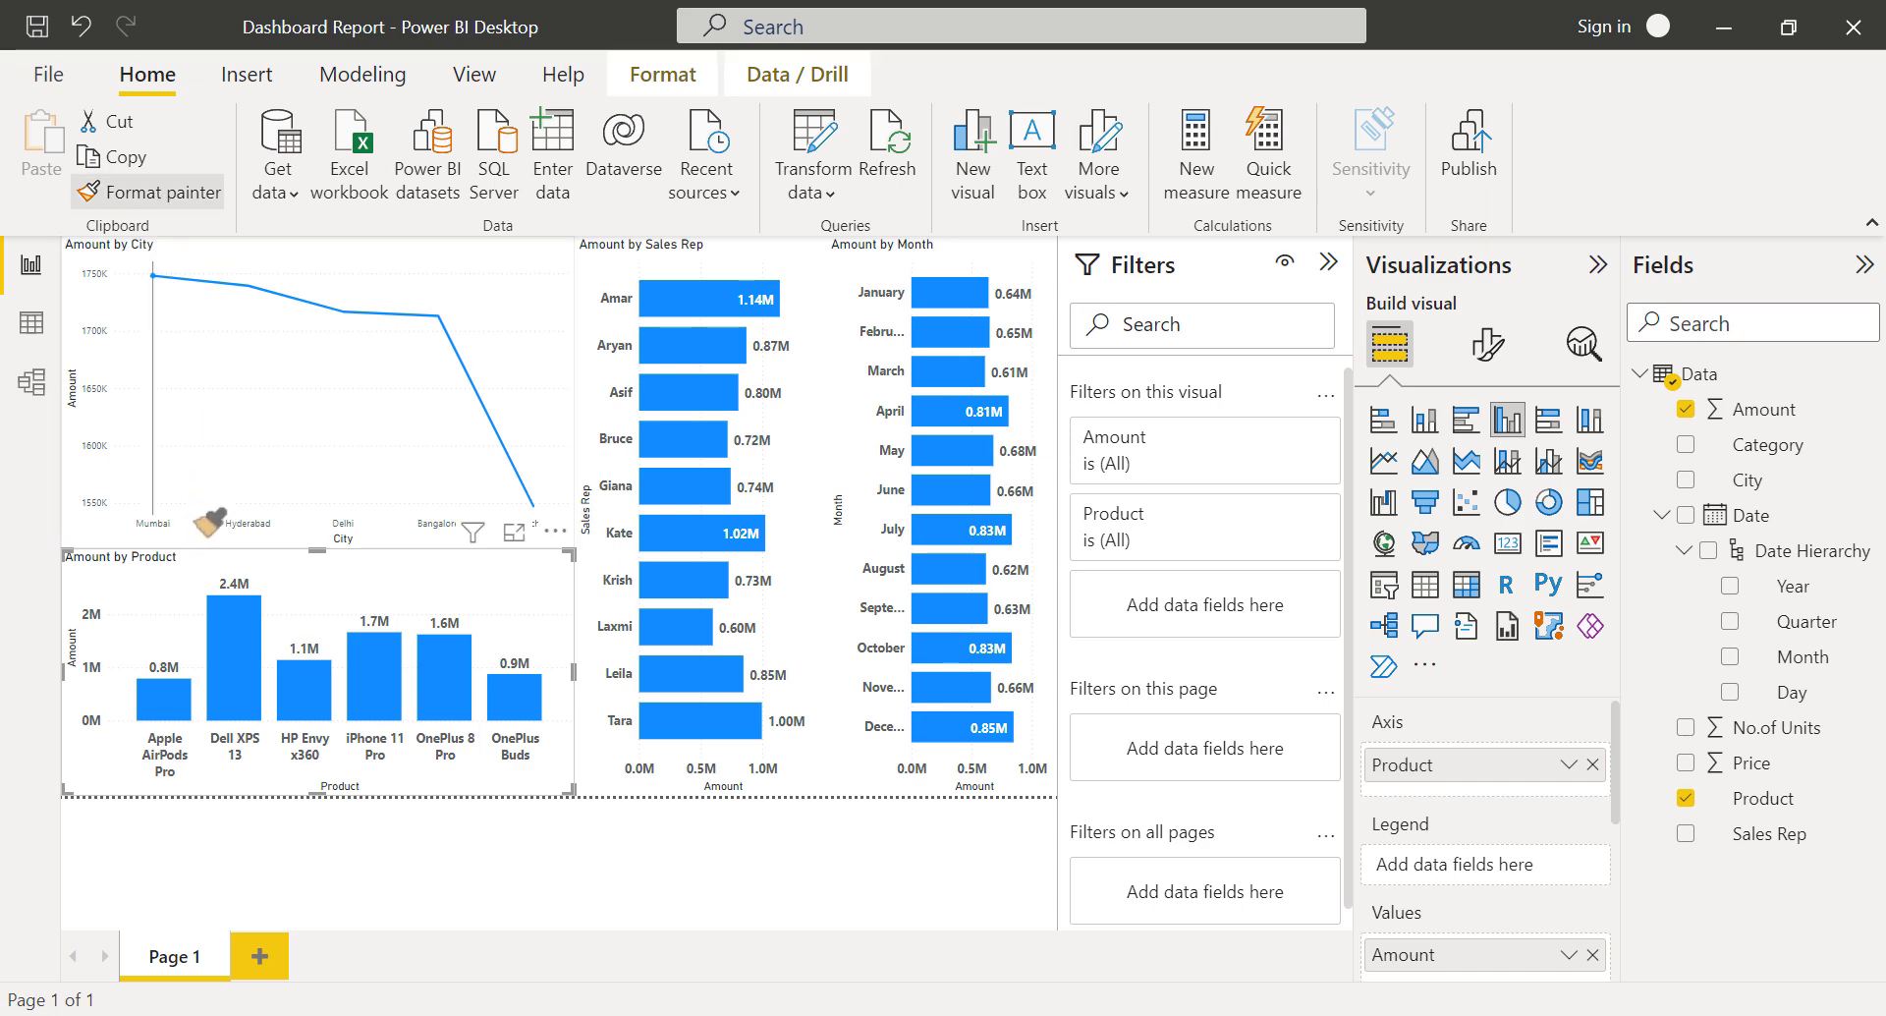
click(209, 521)
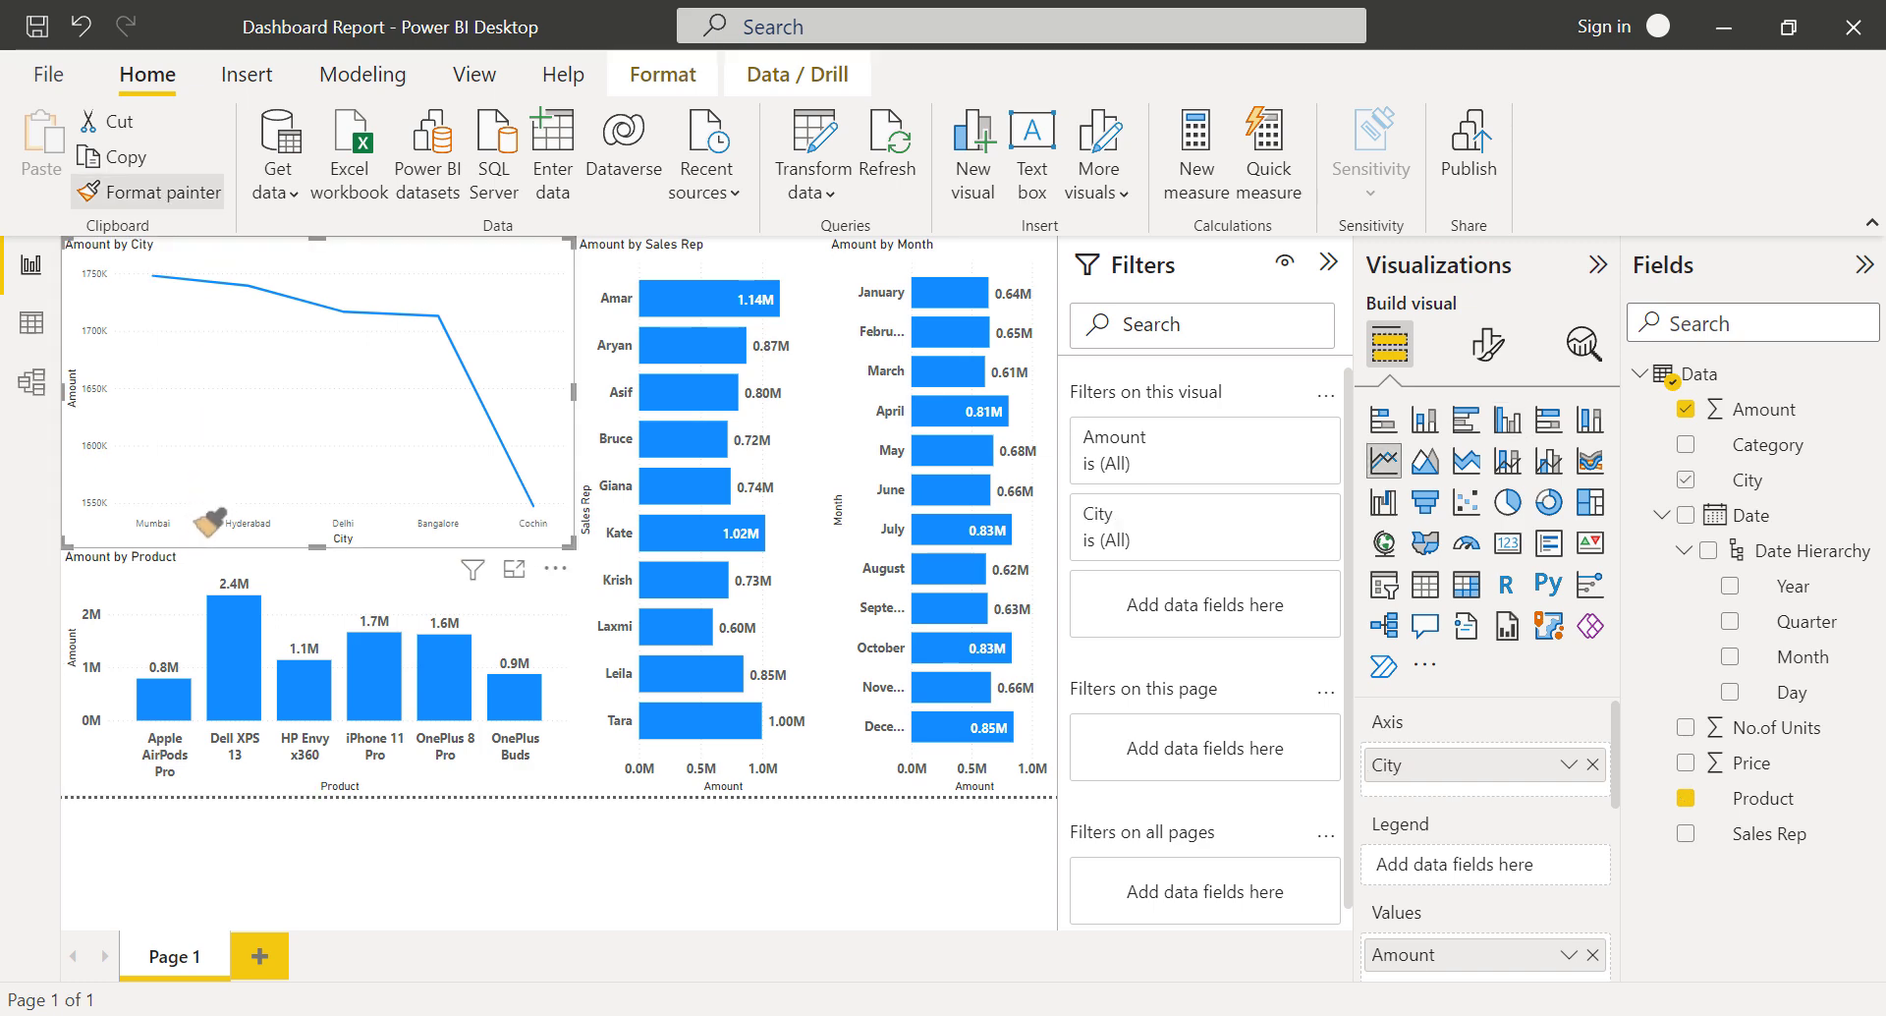
click(553, 569)
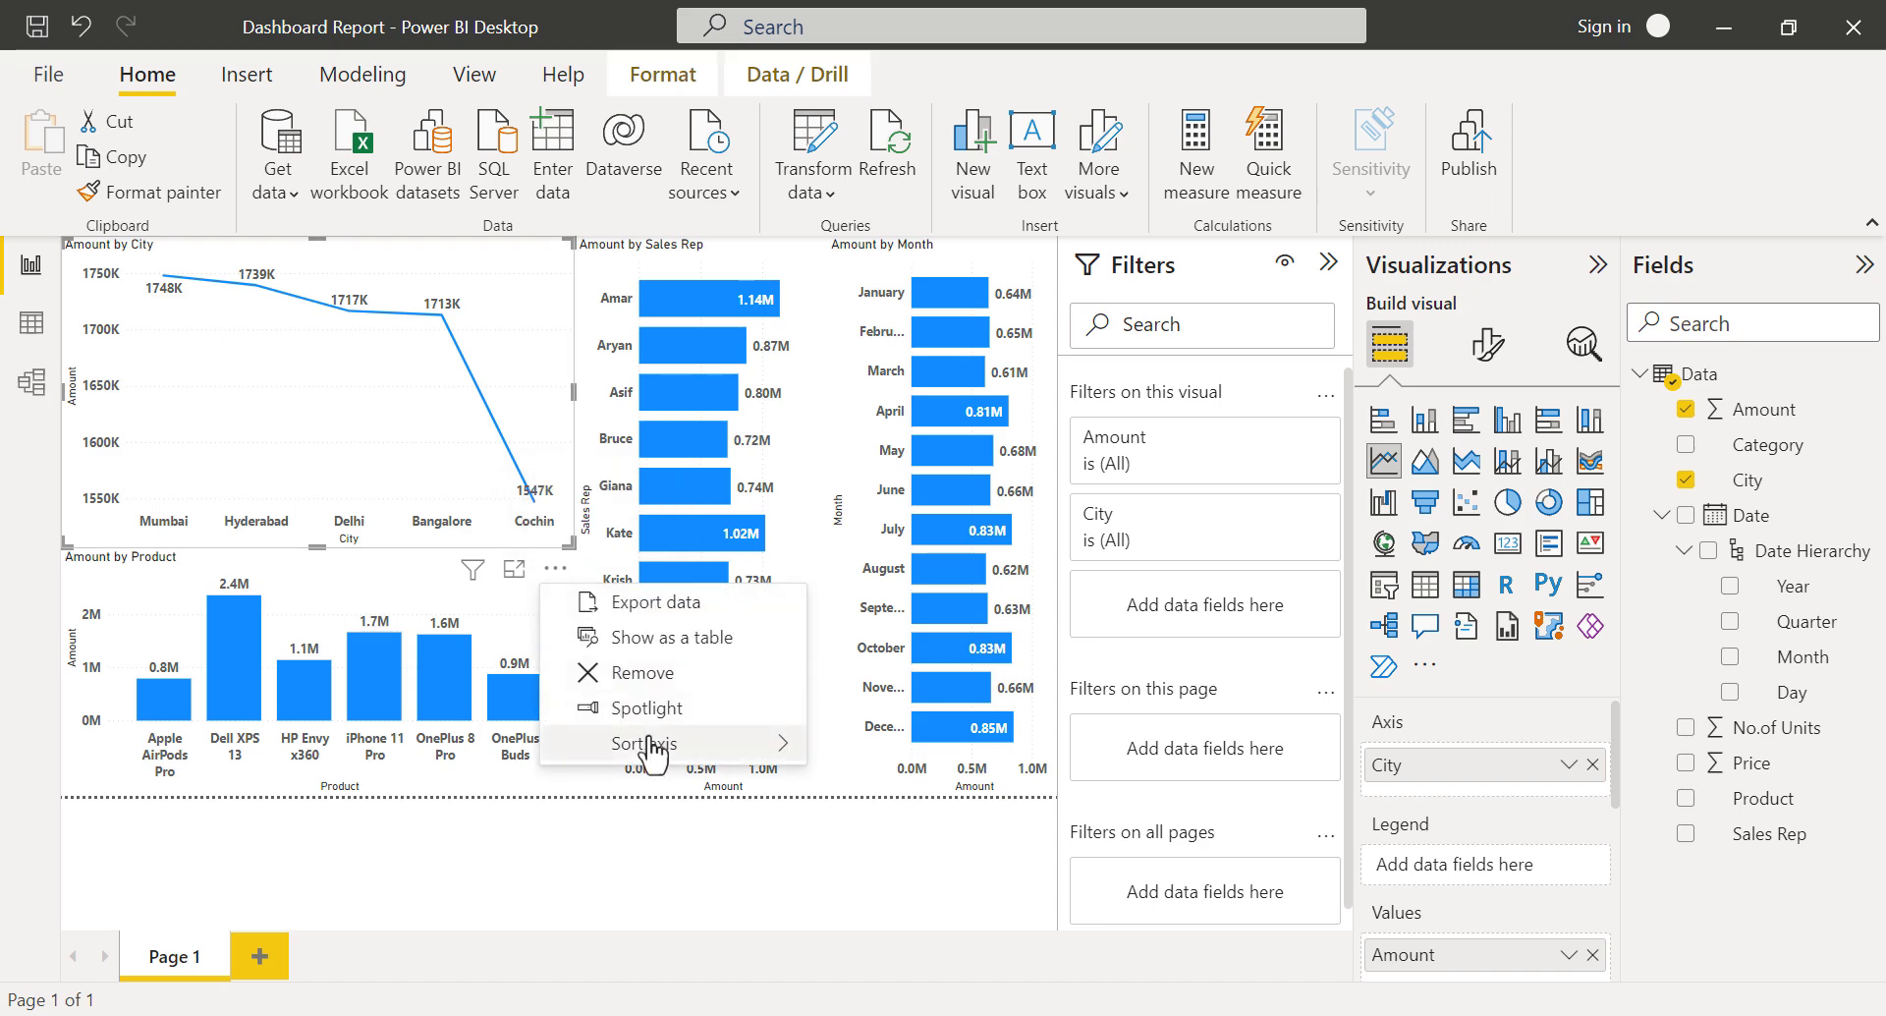
Sort the line chart's axis by City in ascending order, Bangalore to Mumbai.
mouse_move(650, 749)
click(887, 746)
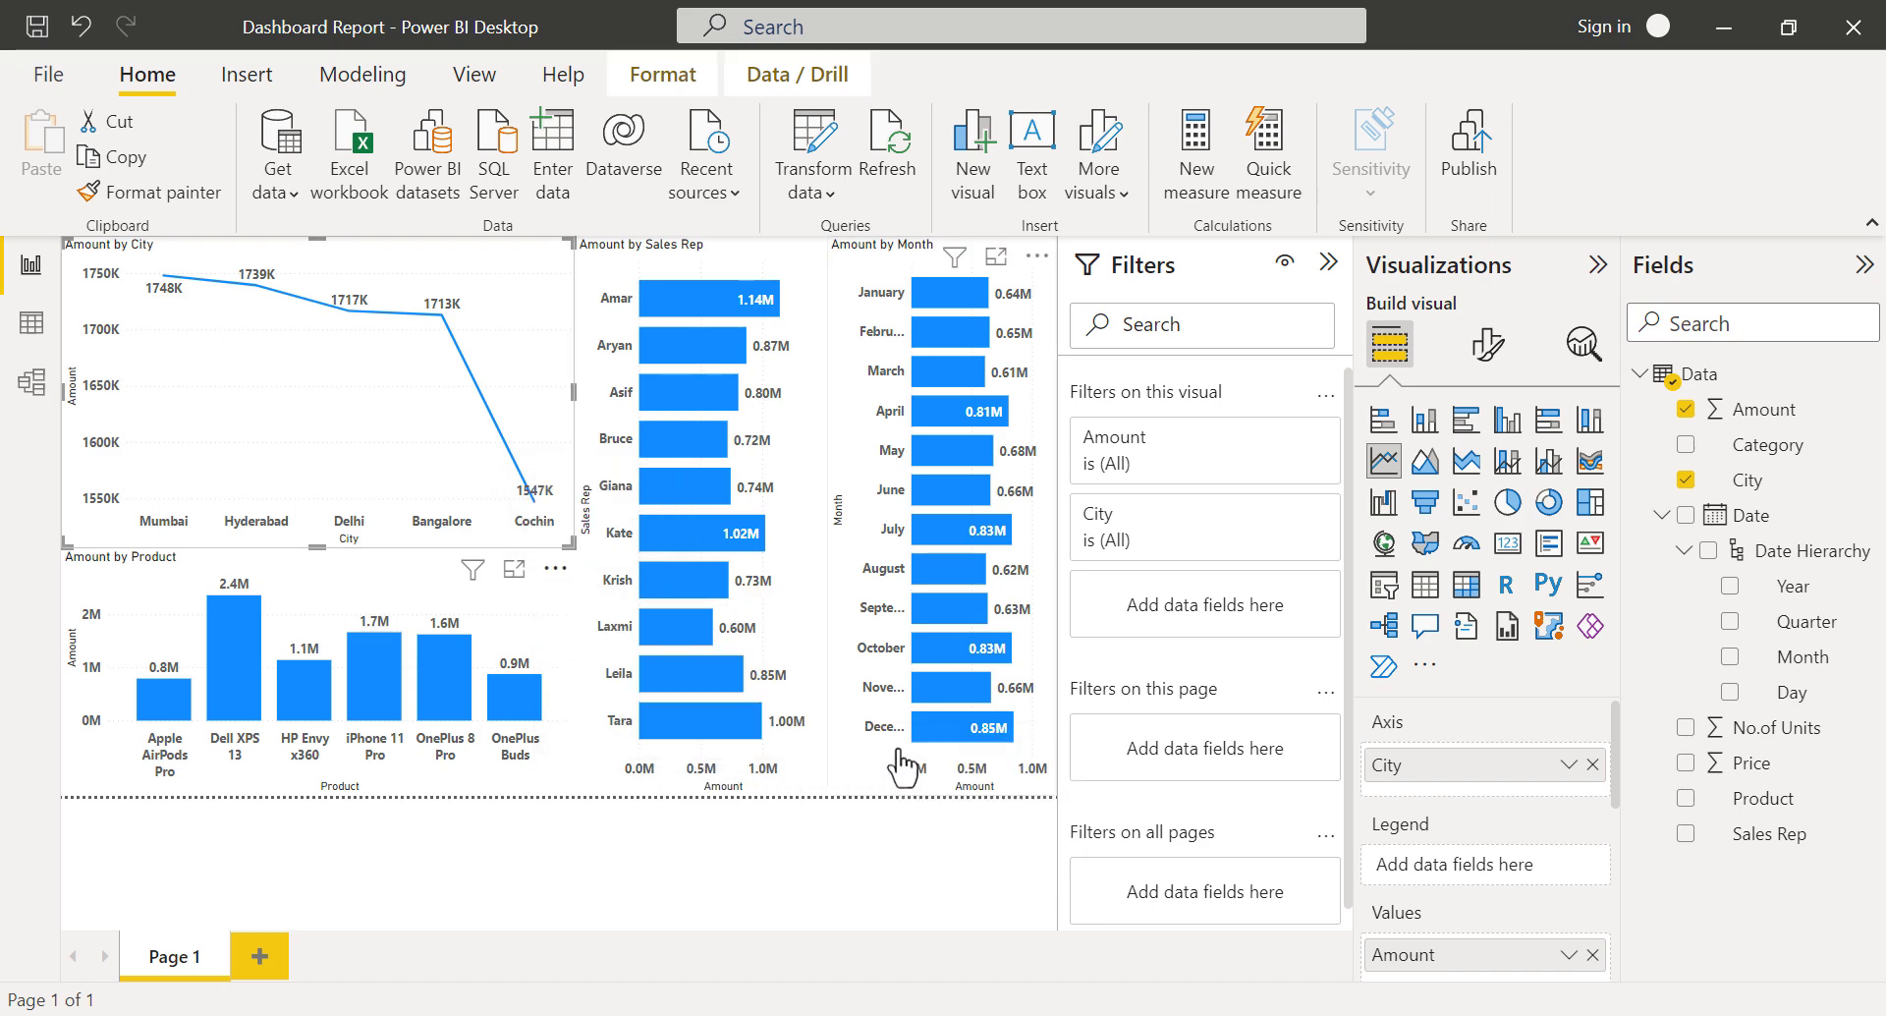
click(555, 568)
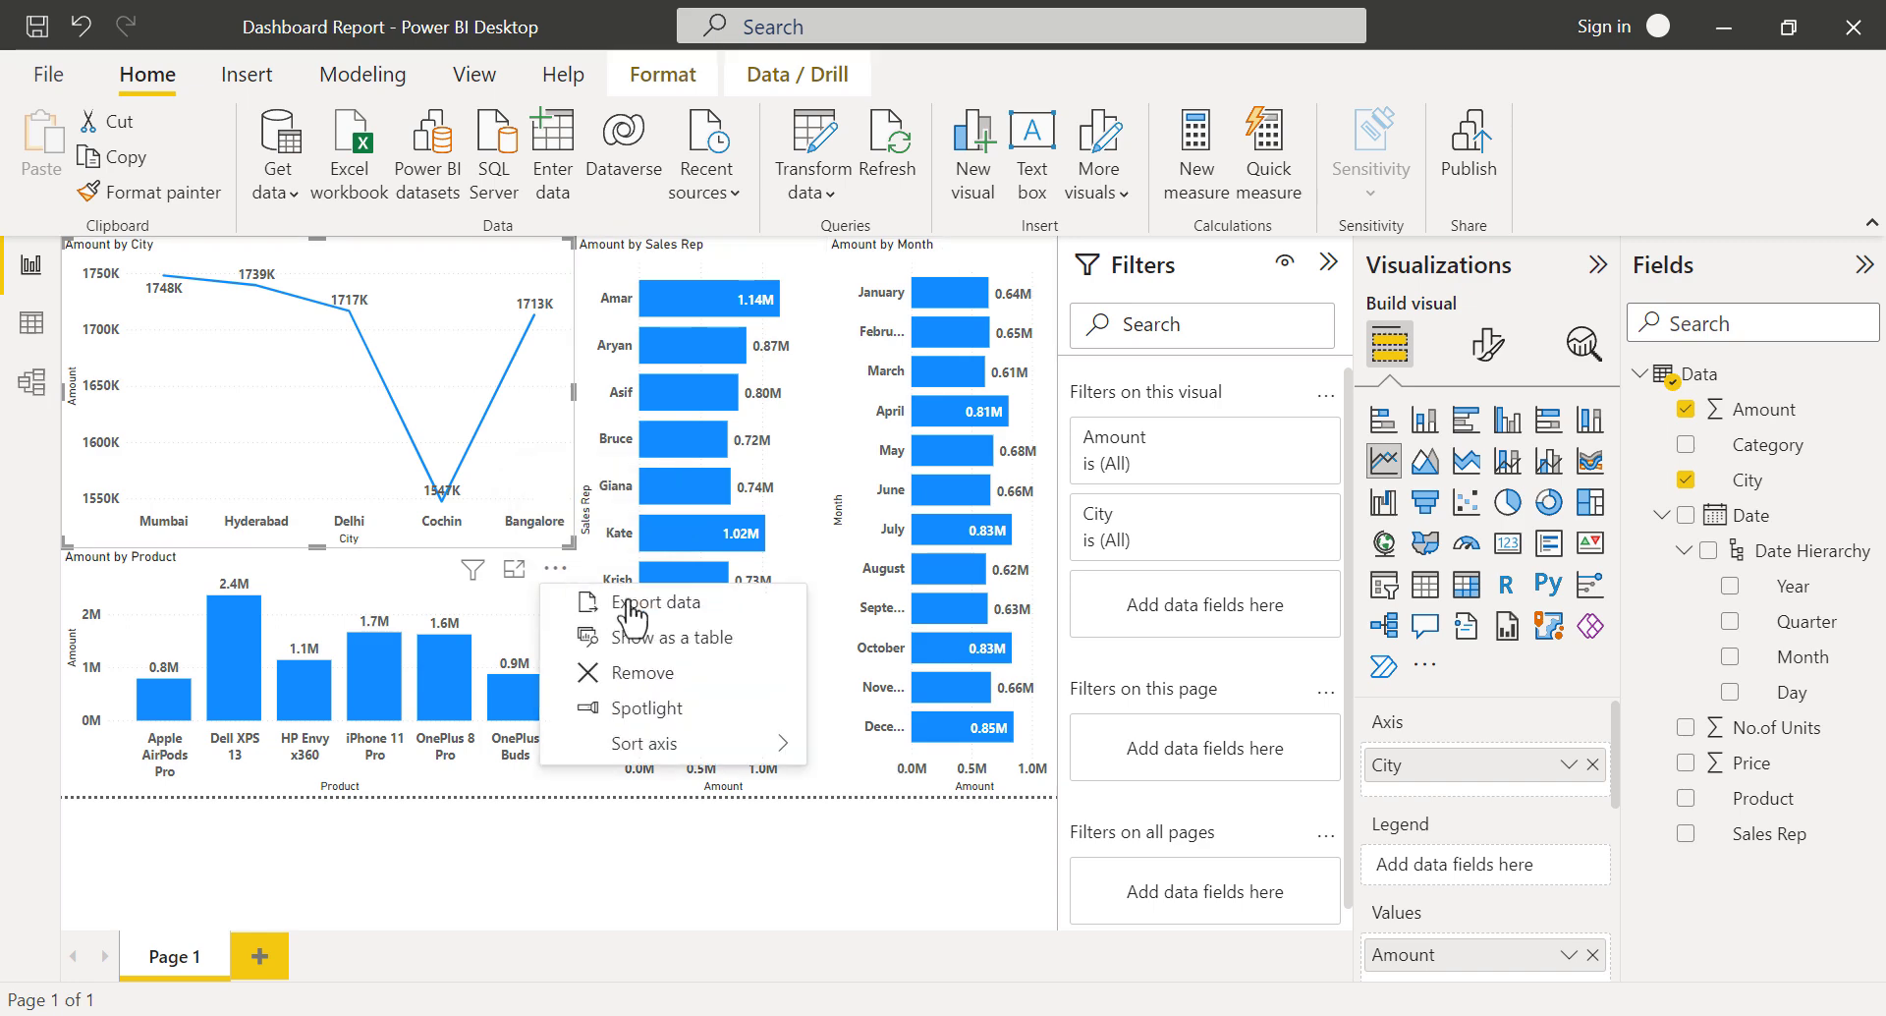
mouse_move(732, 753)
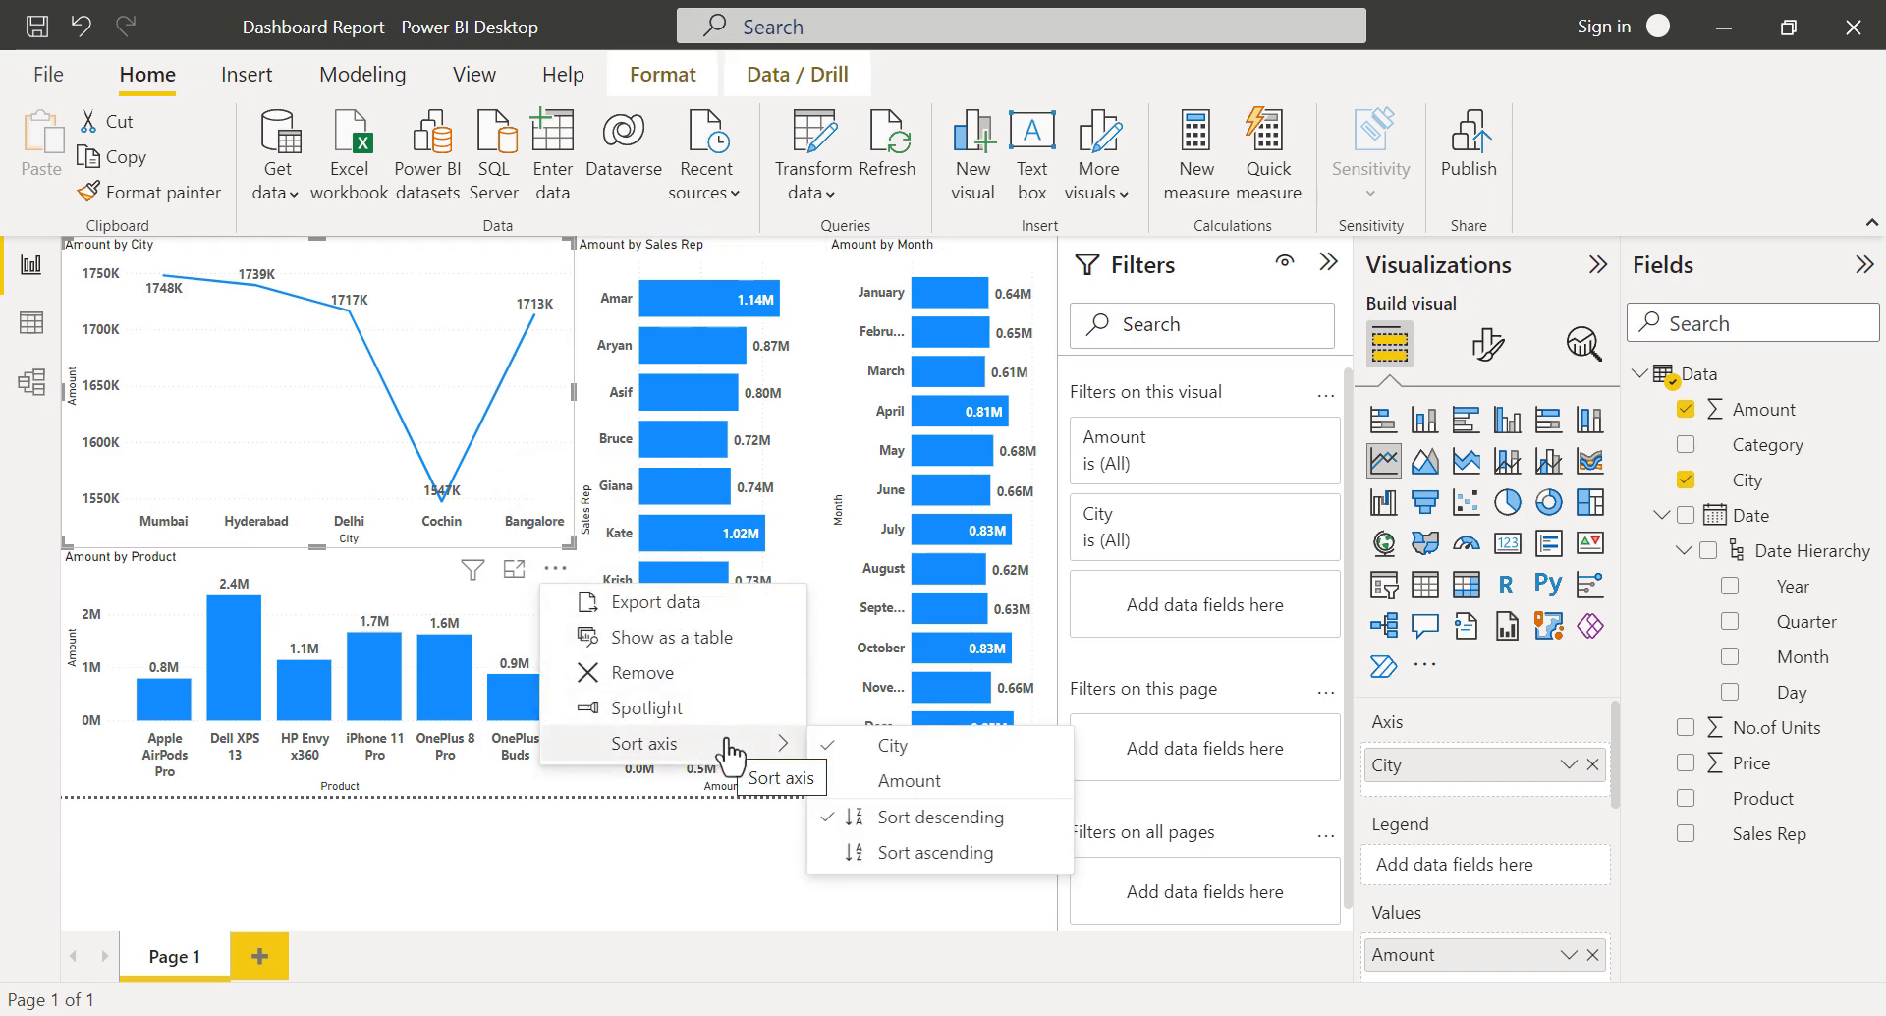
click(899, 862)
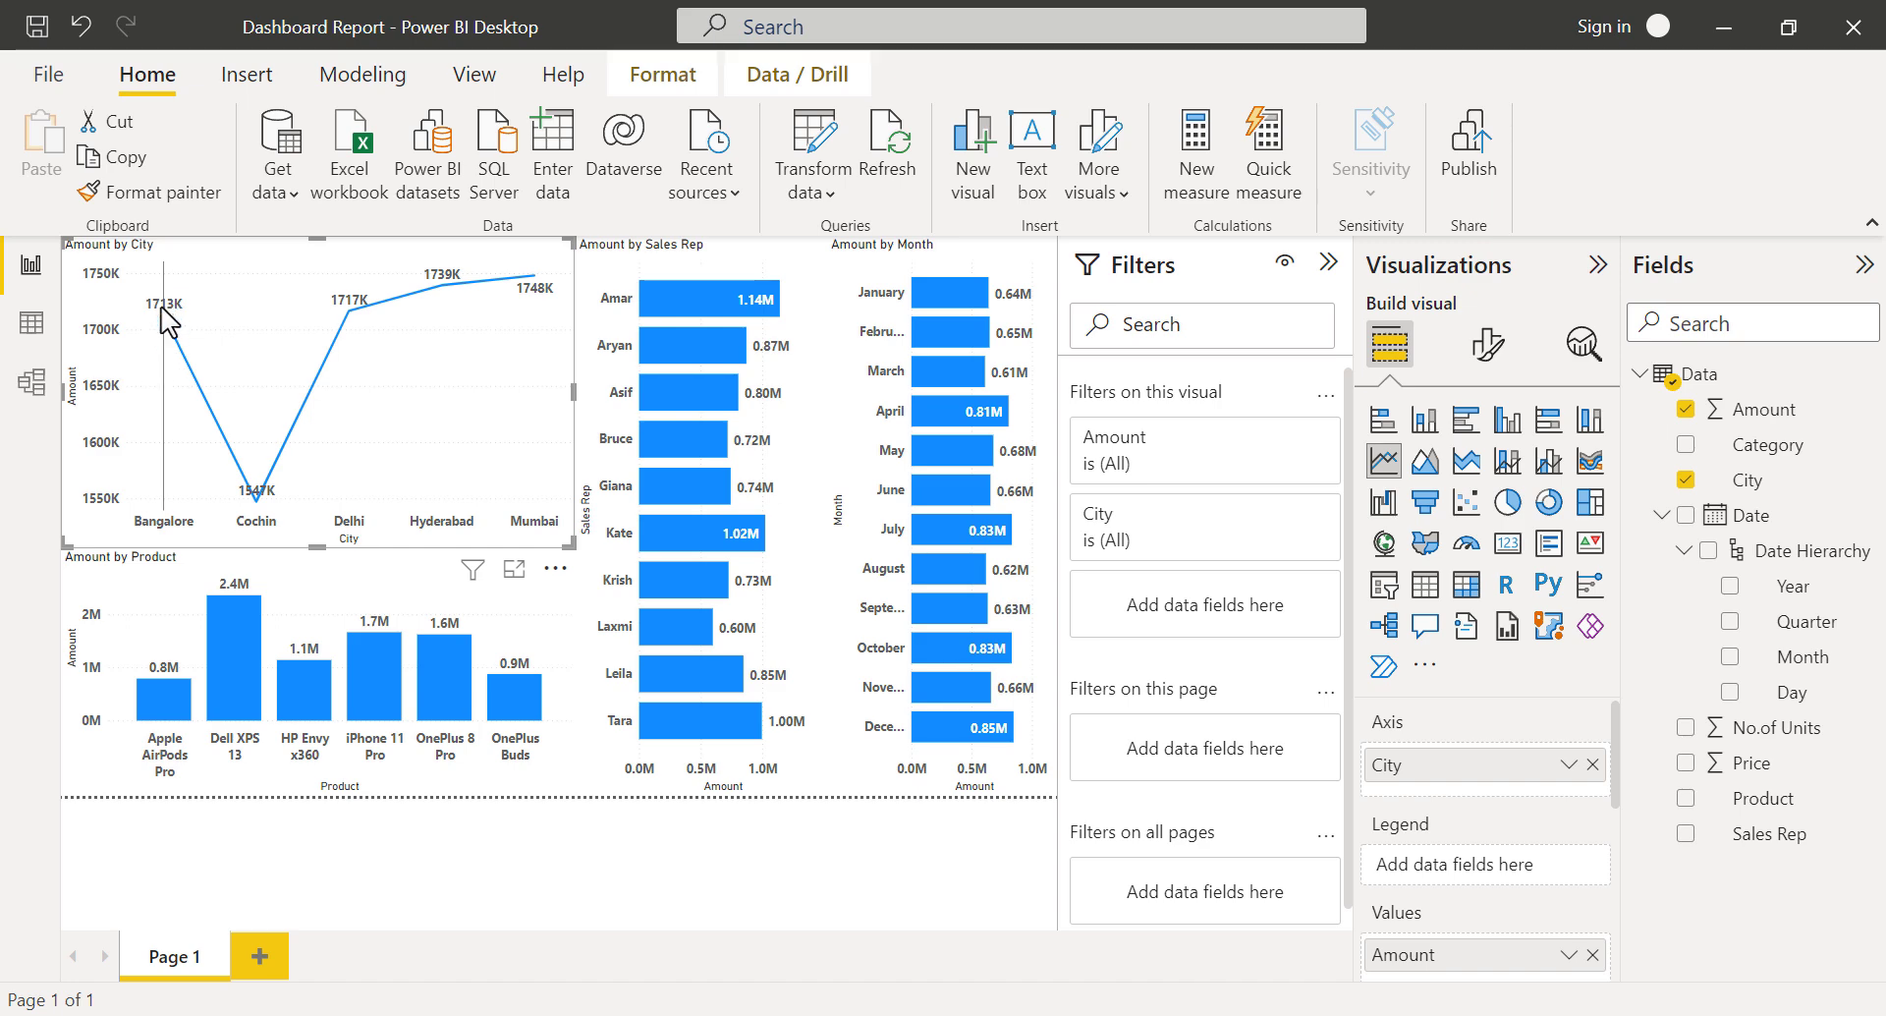
mouse_move(241, 501)
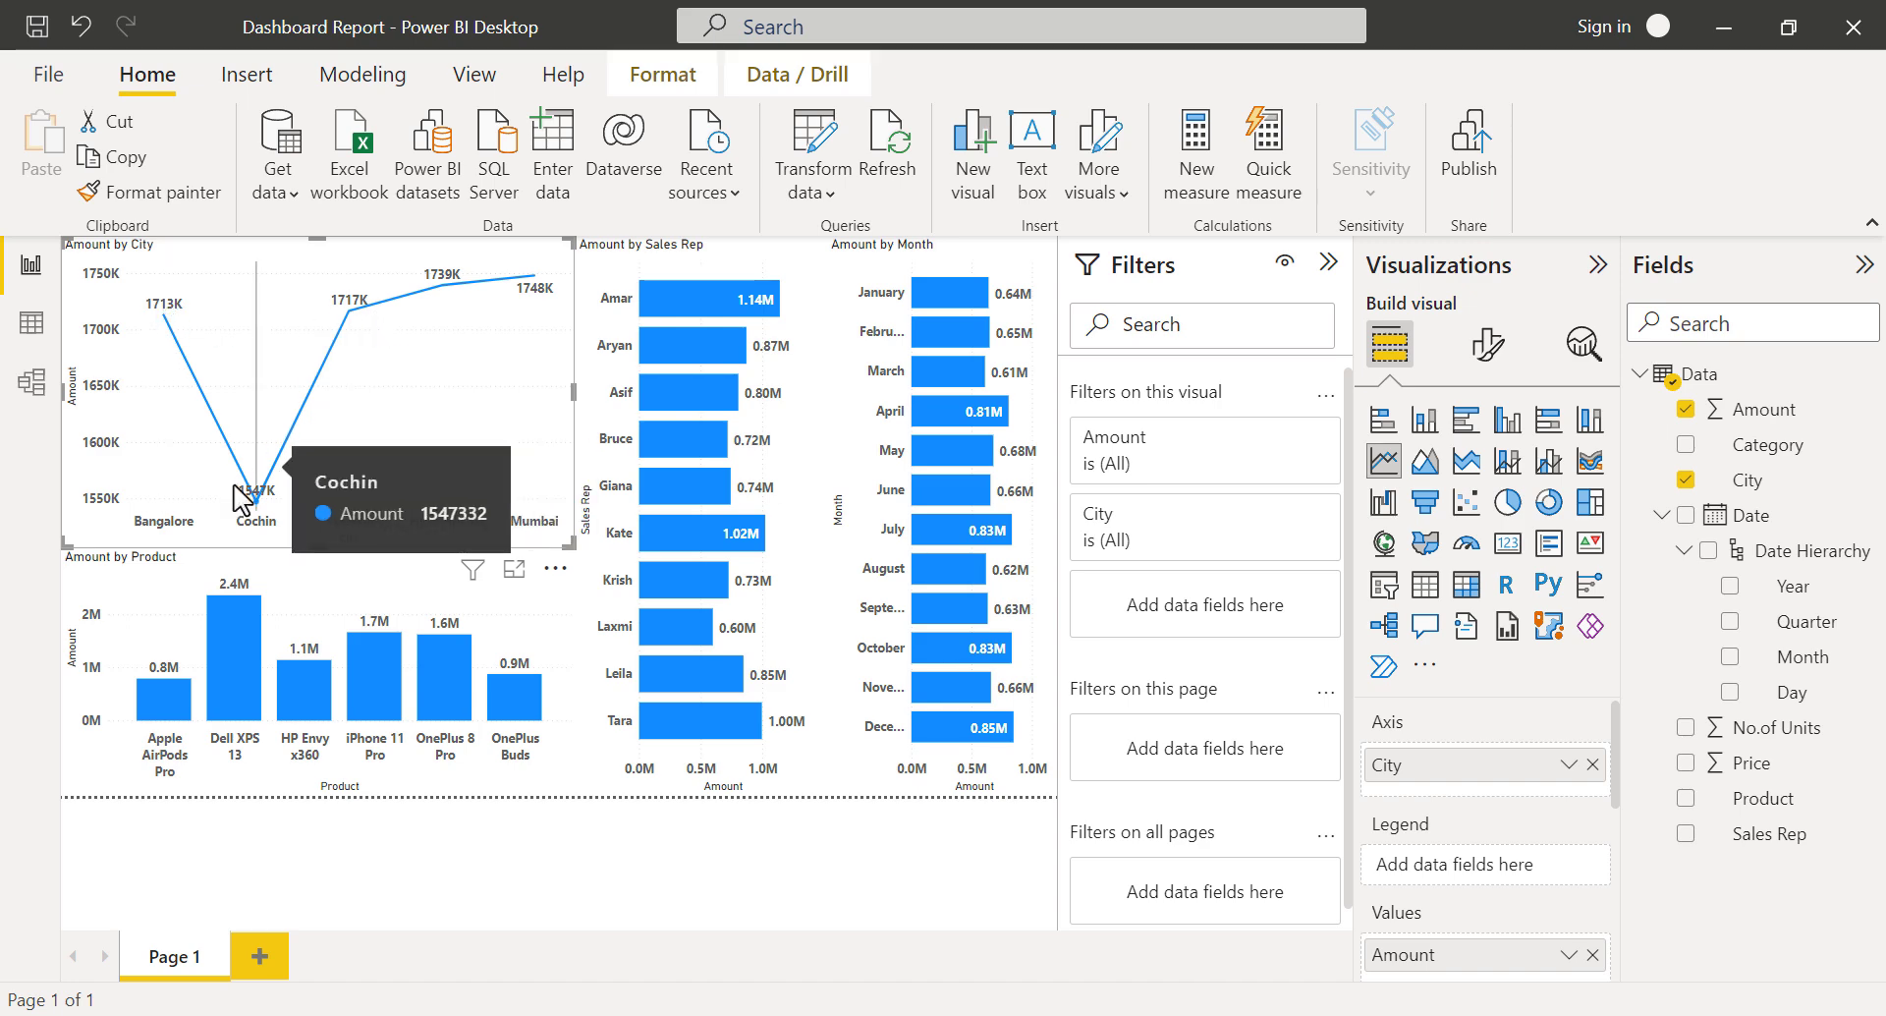
mouse_move(362, 344)
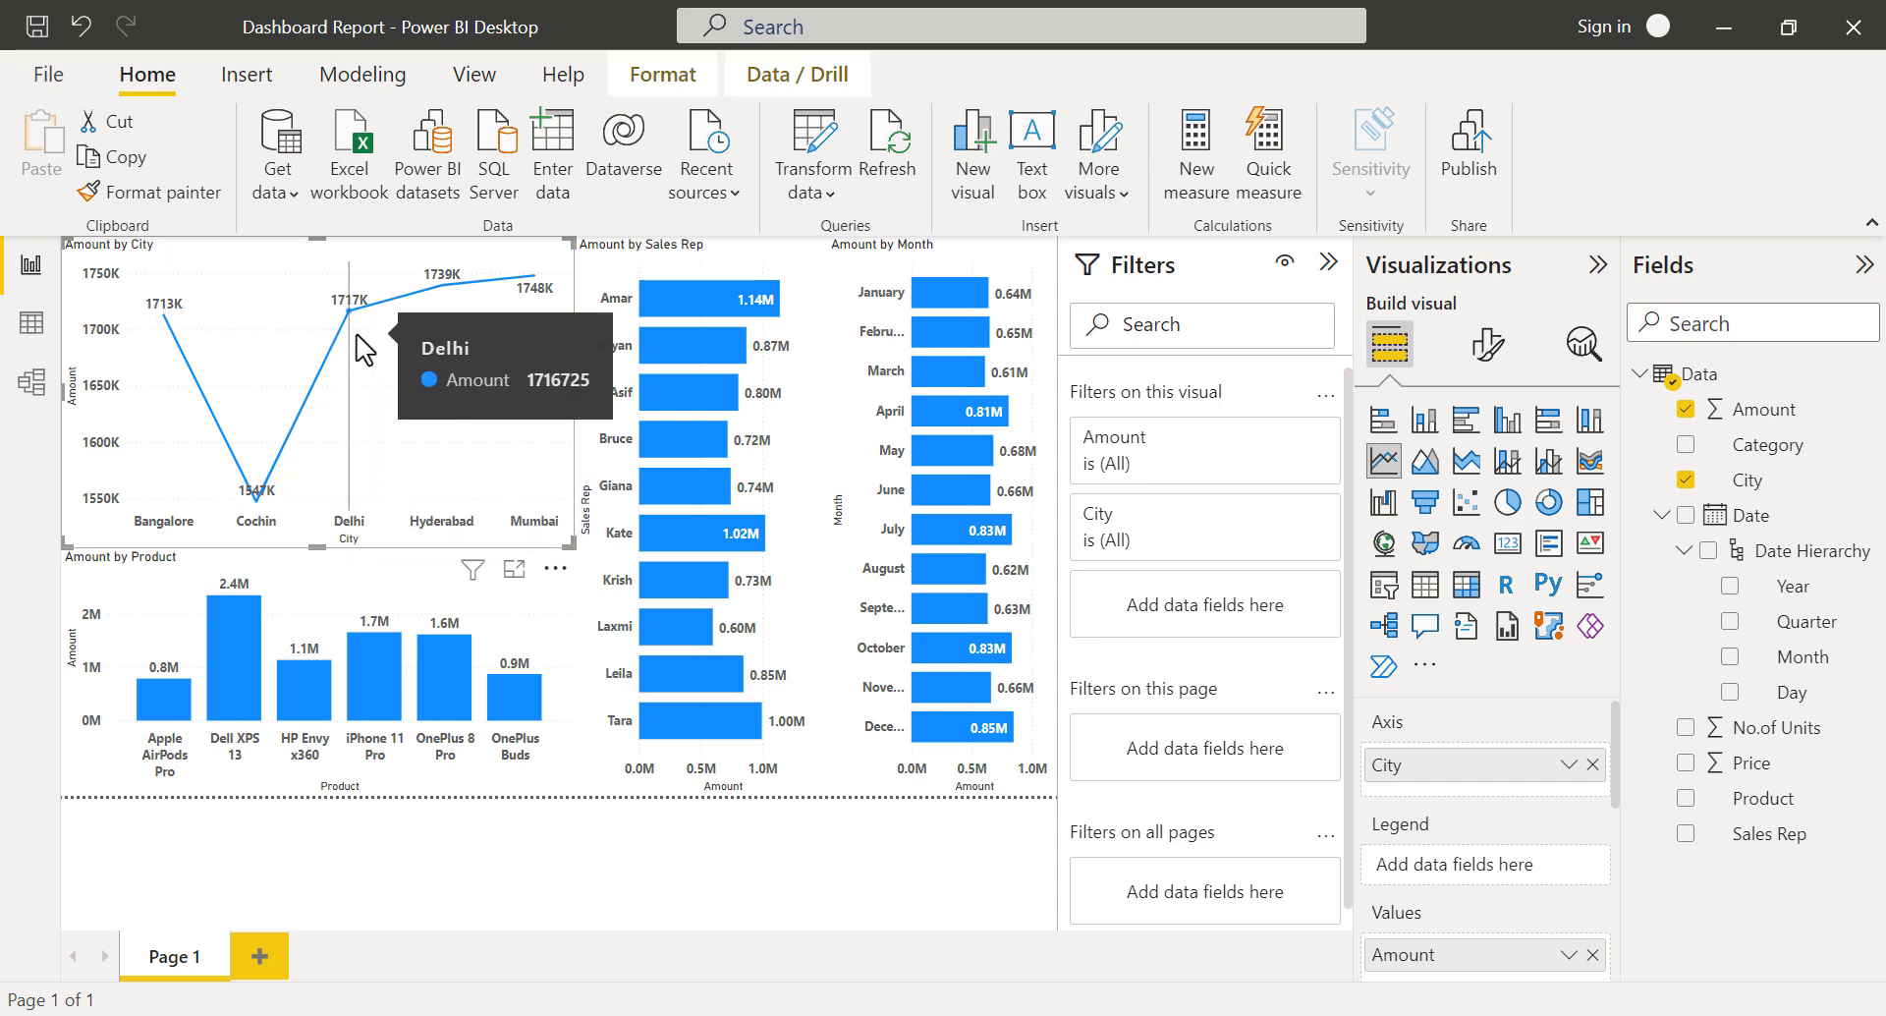
Set the city chart's label display units to Millions with 2 decimal places, and shorten the chart from the top.
click(1479, 348)
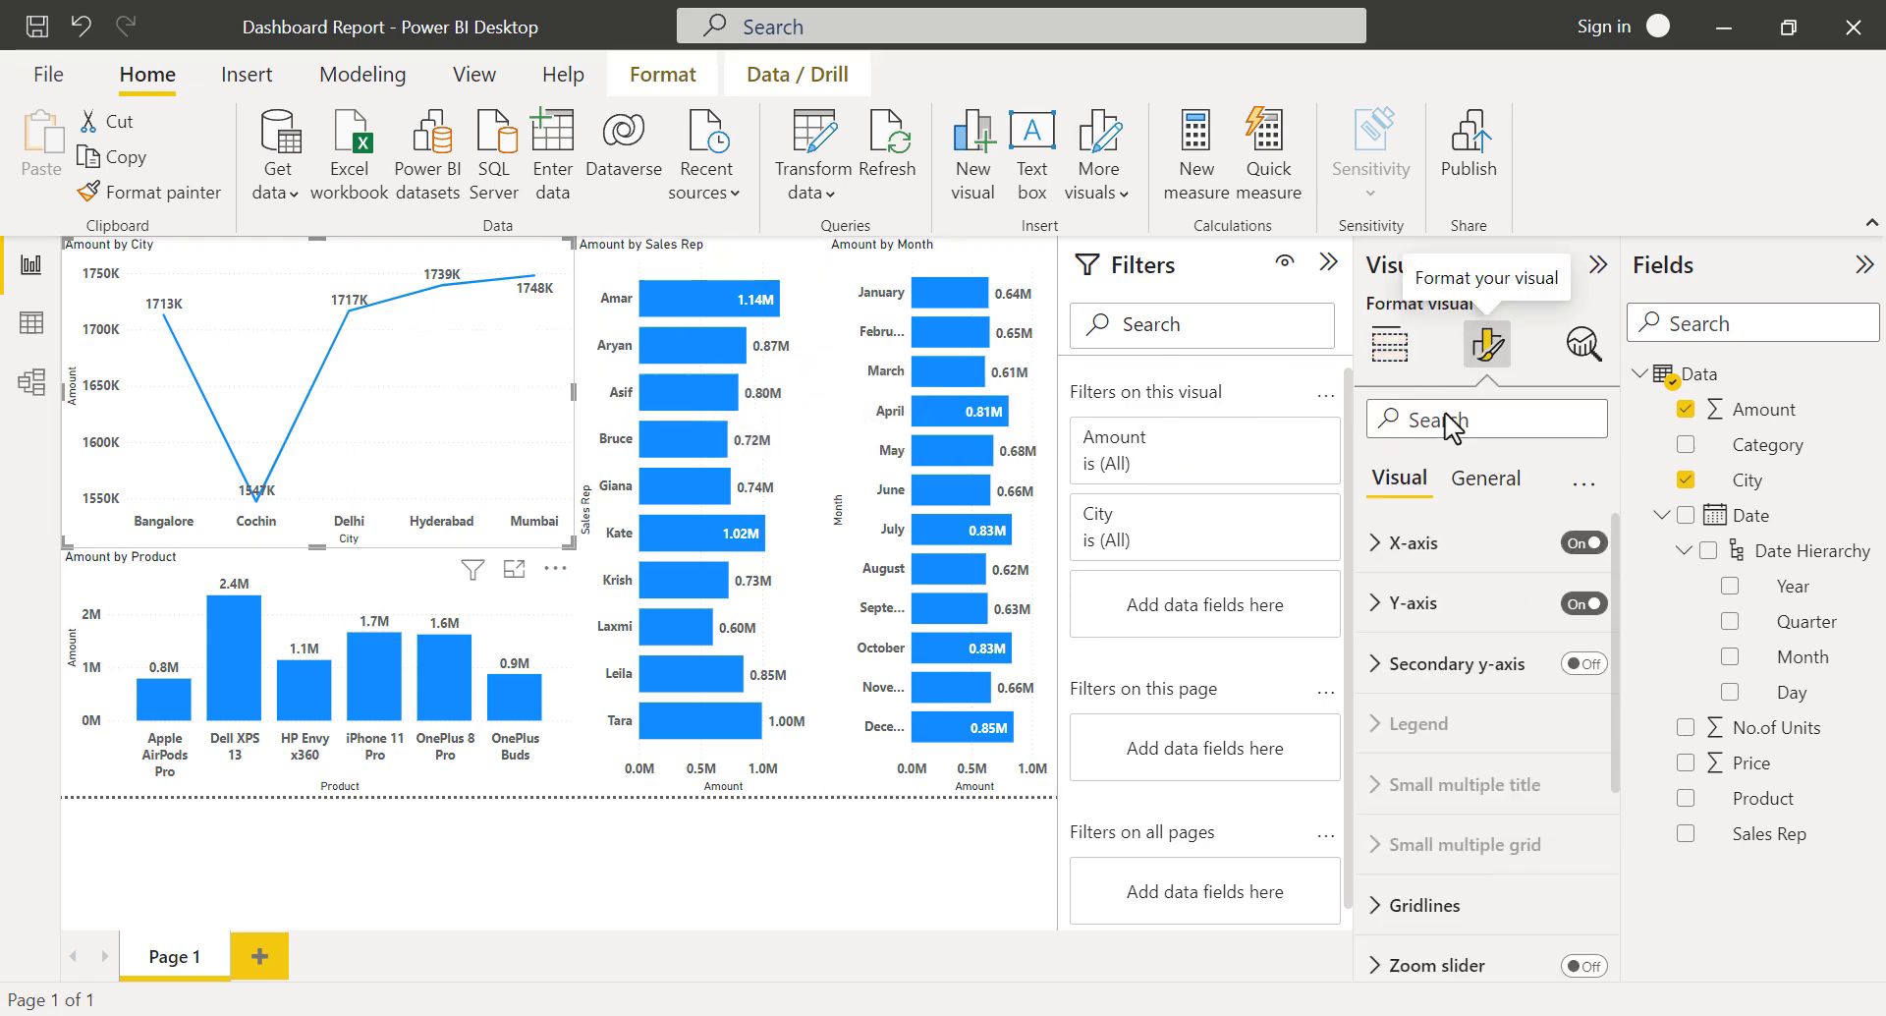
scroll(1405, 628, down, 4)
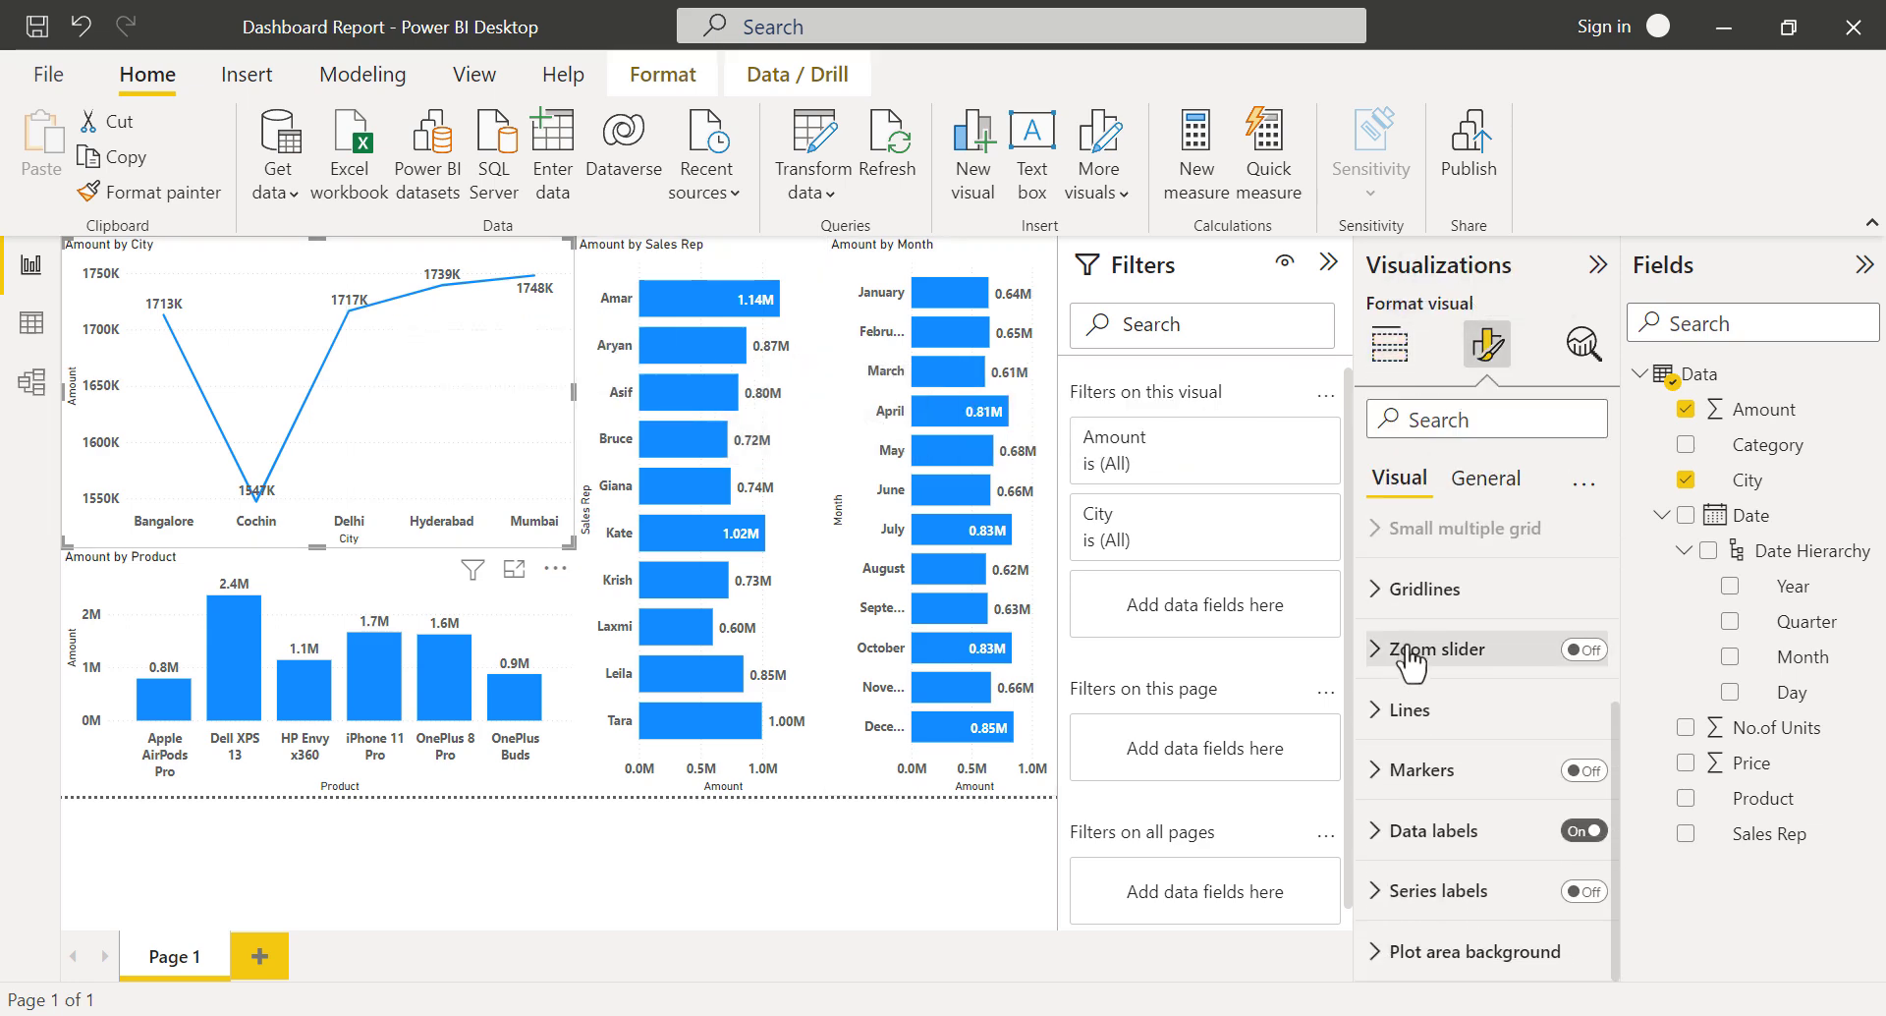
click(1395, 830)
scroll(1513, 815, down, 4)
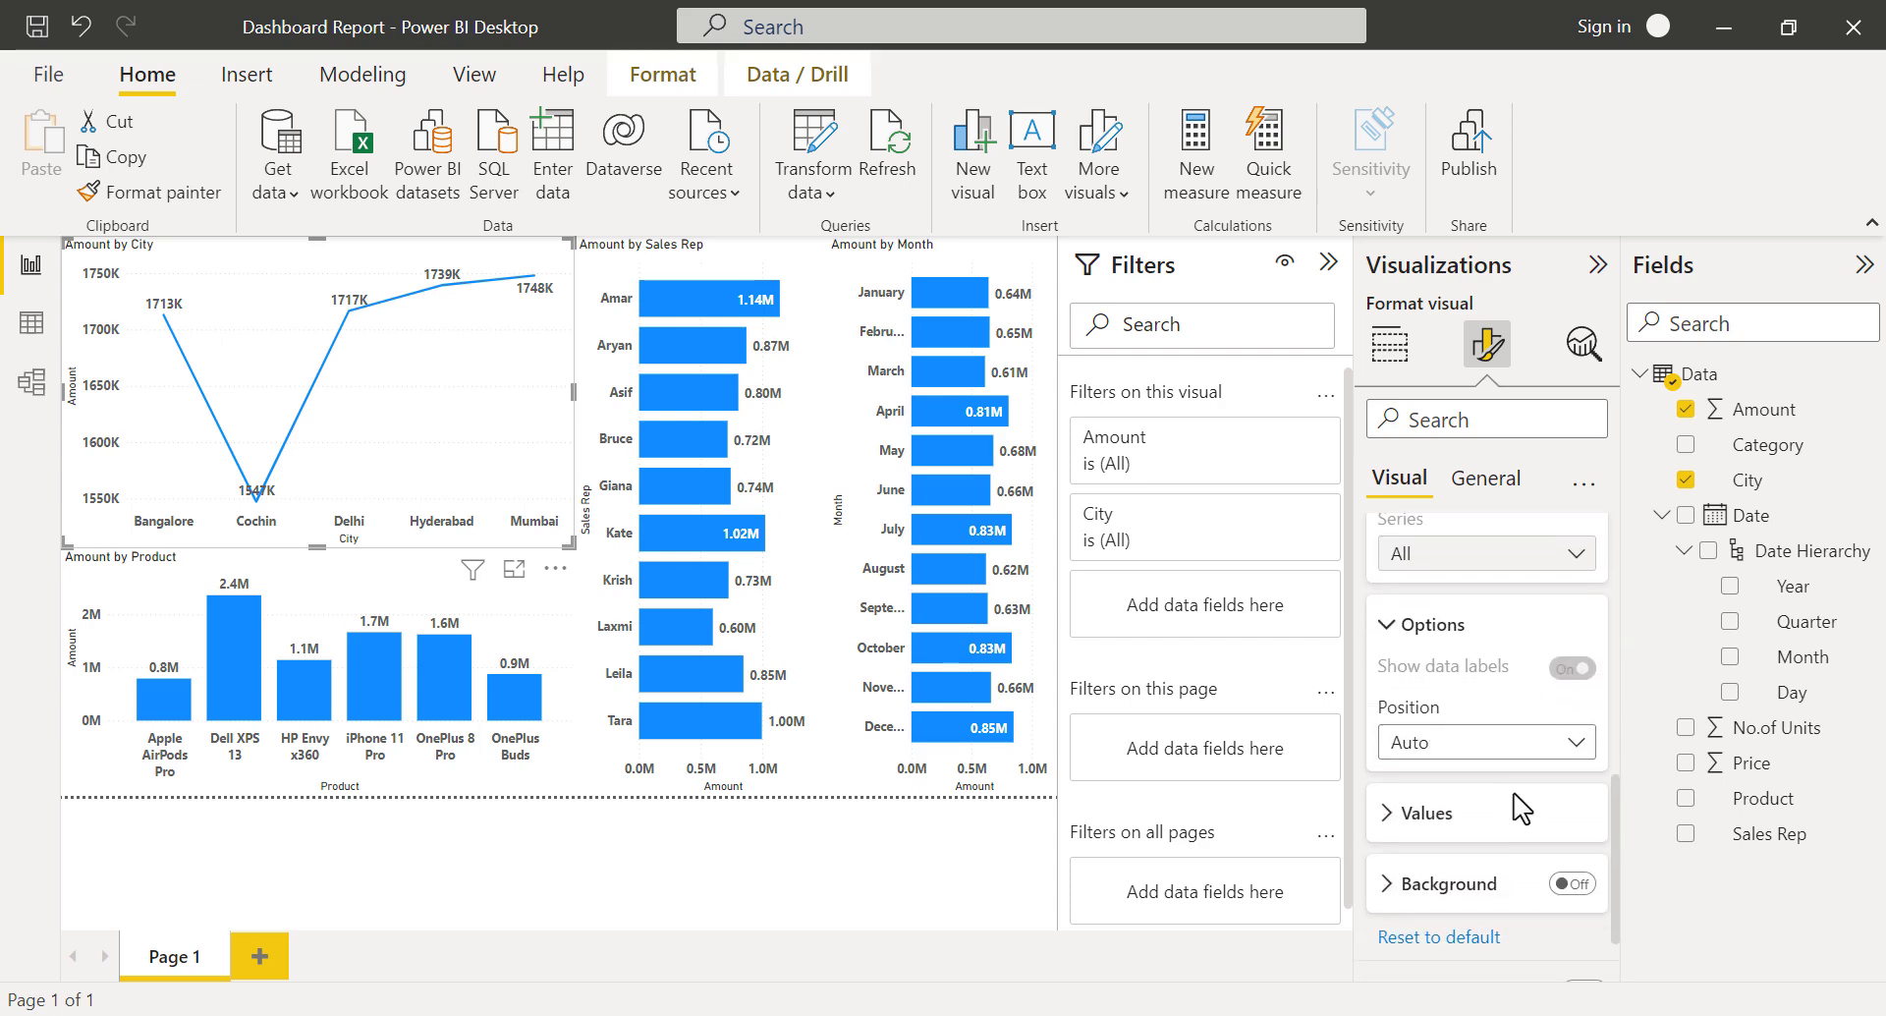
click(1394, 737)
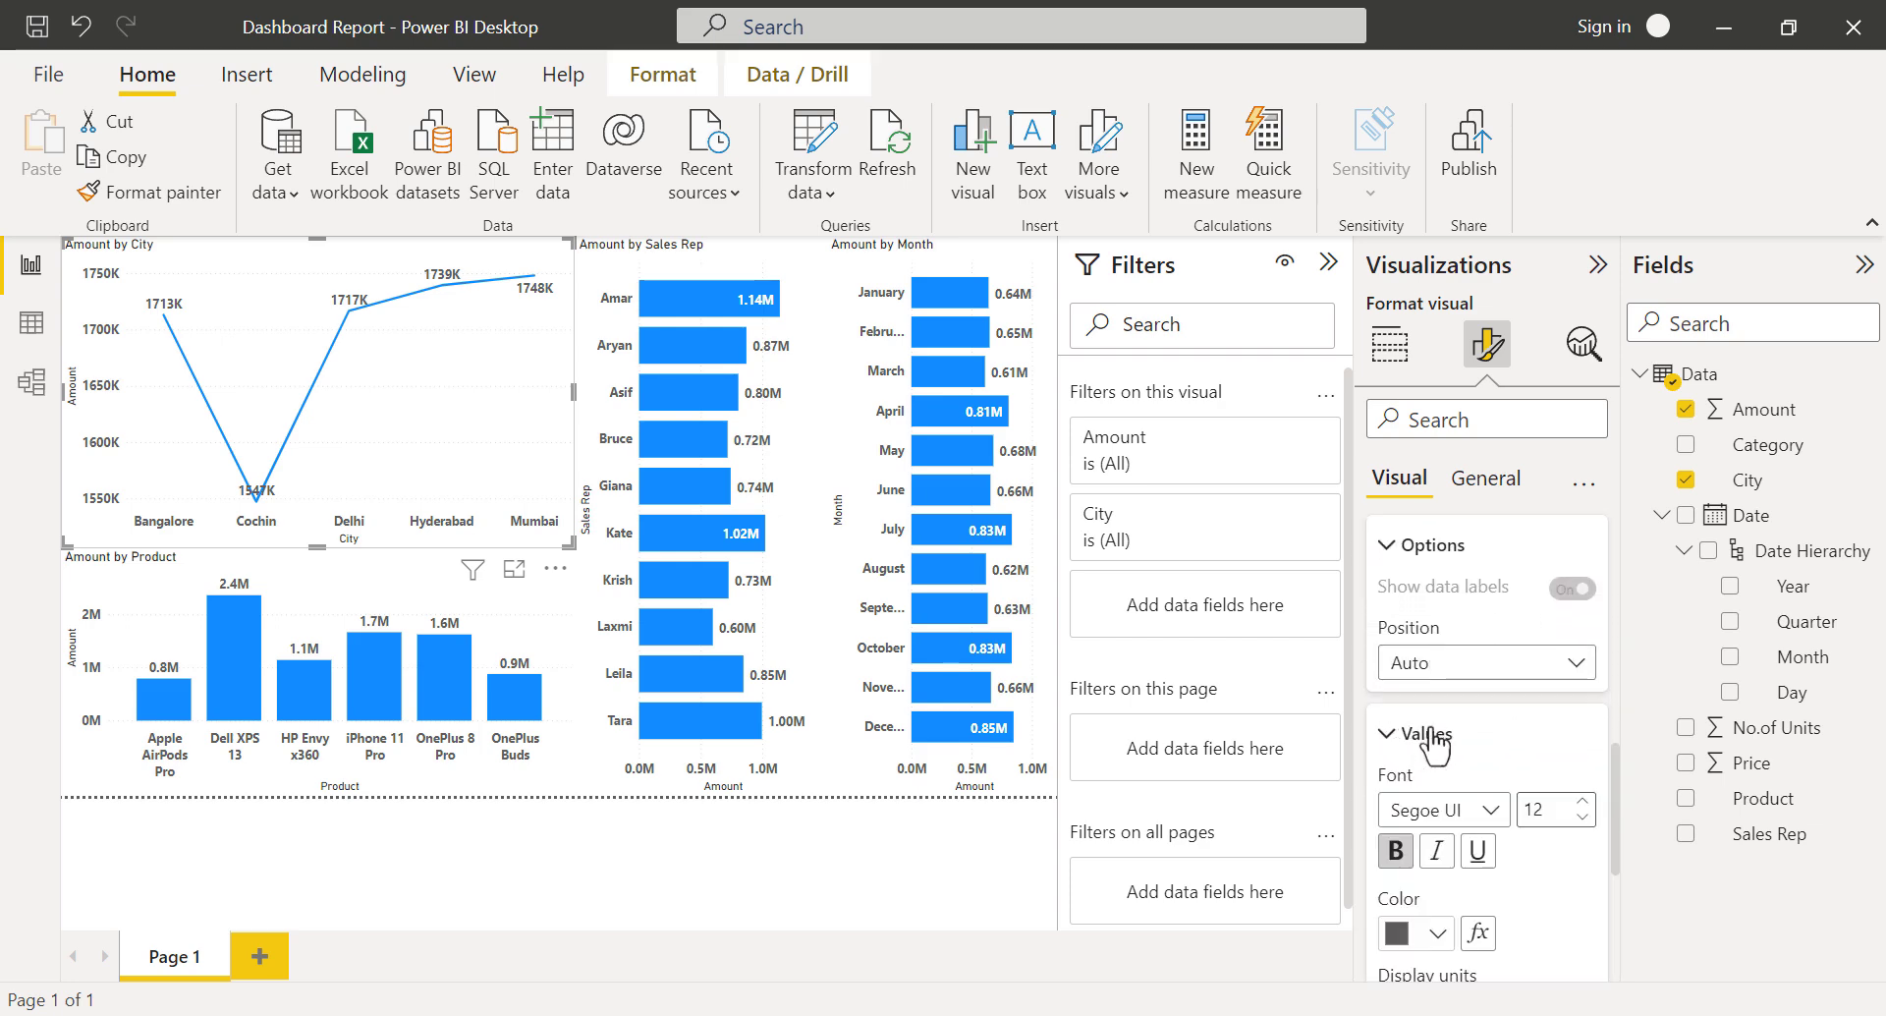
scroll(1452, 727, down, 4)
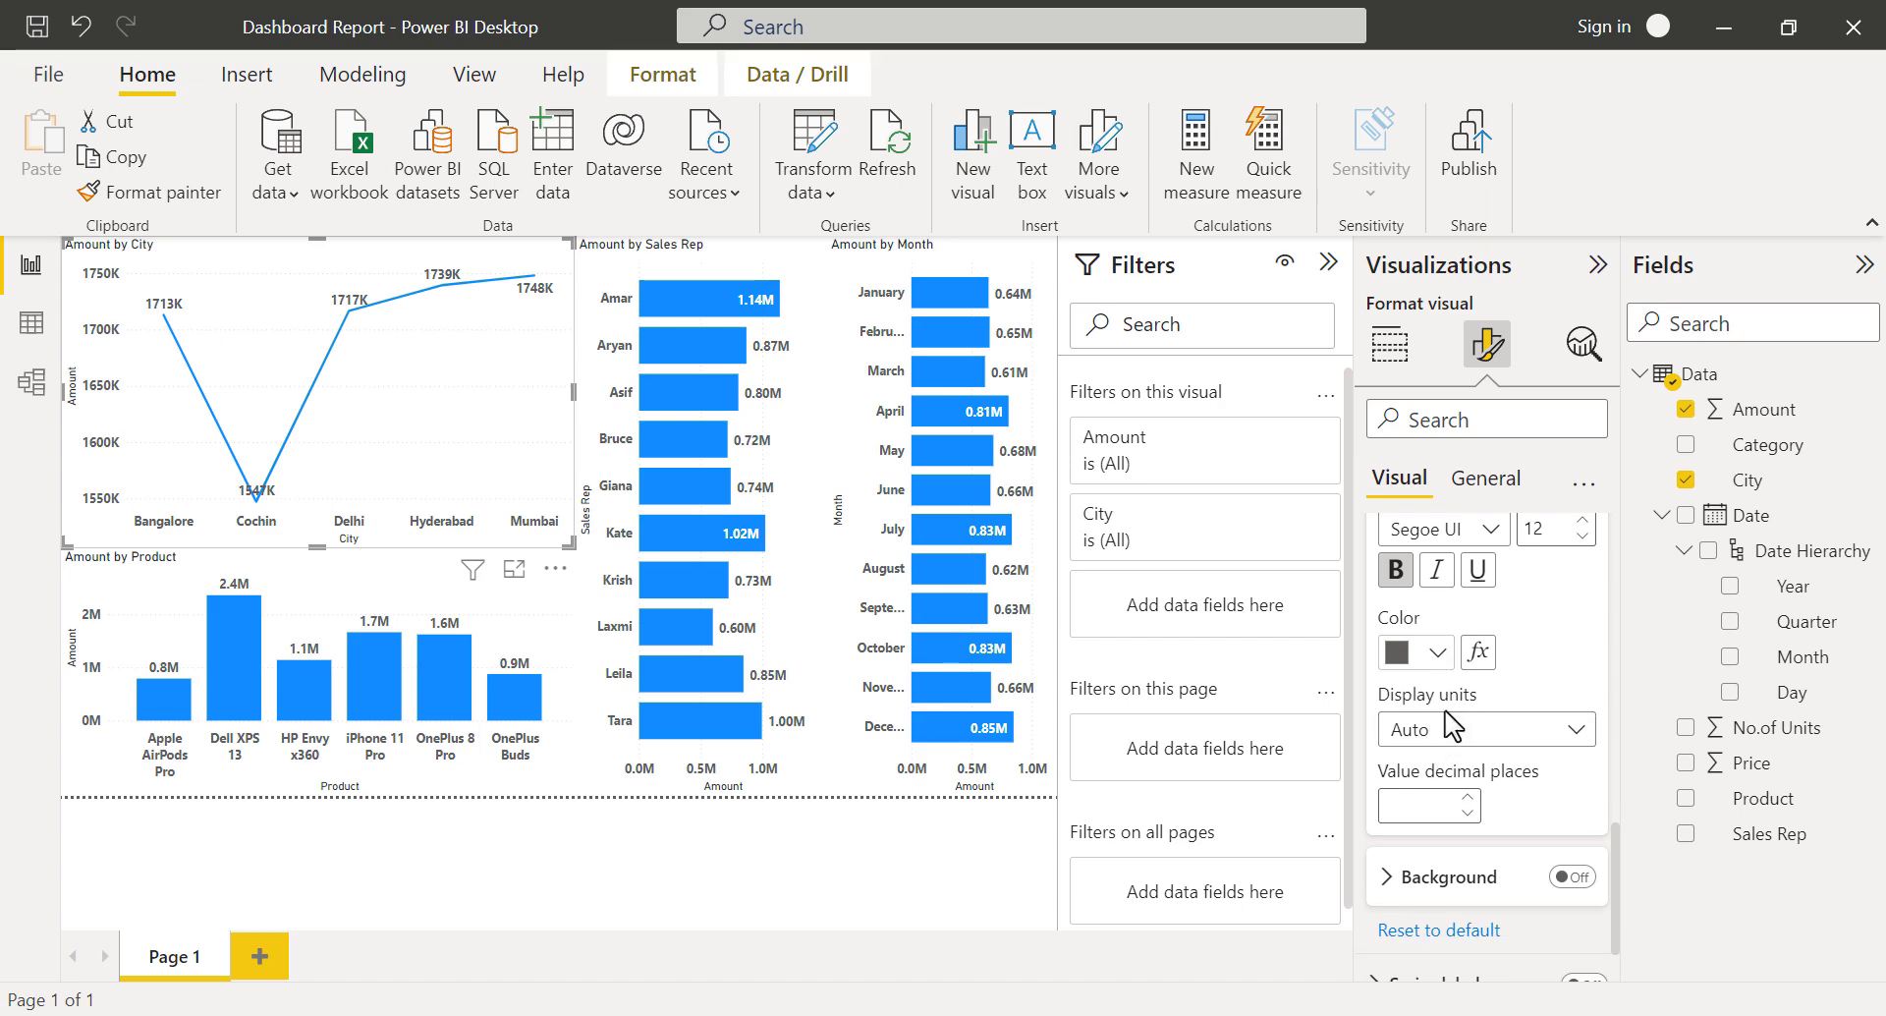
click(1572, 732)
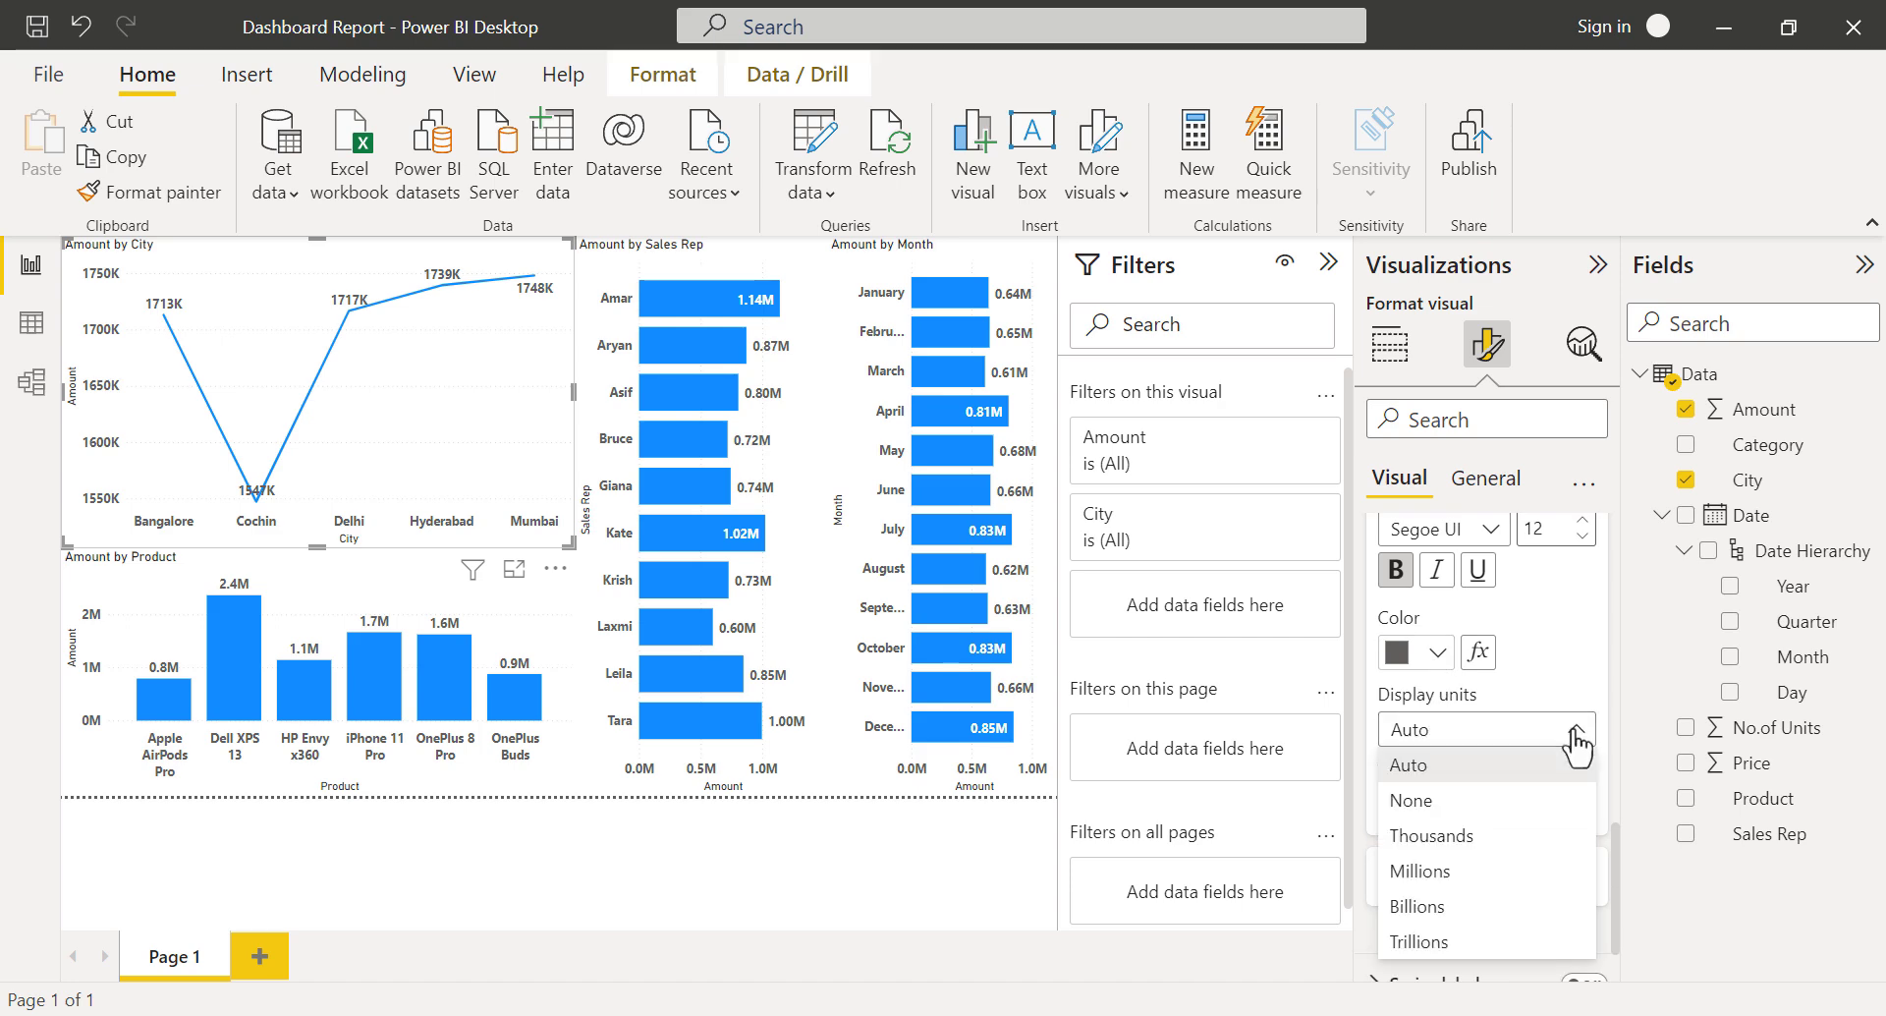
click(1486, 871)
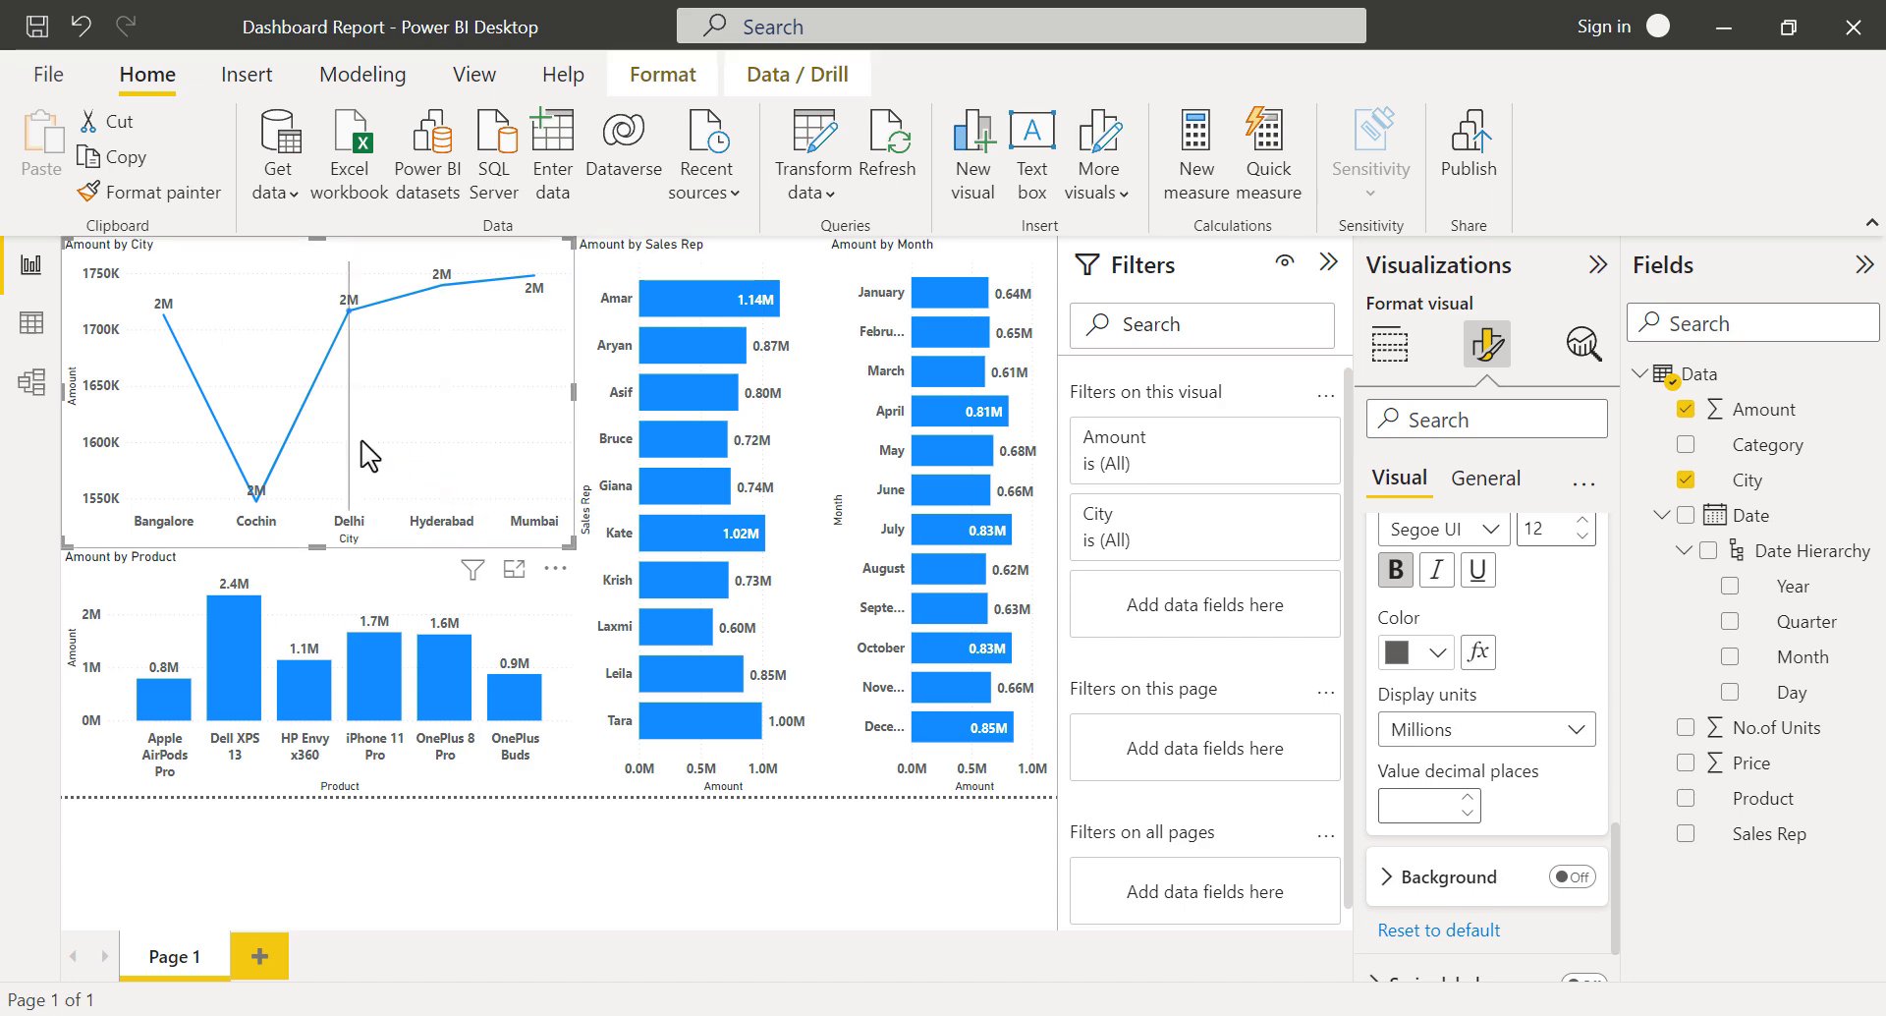
click(1468, 798)
click(1467, 797)
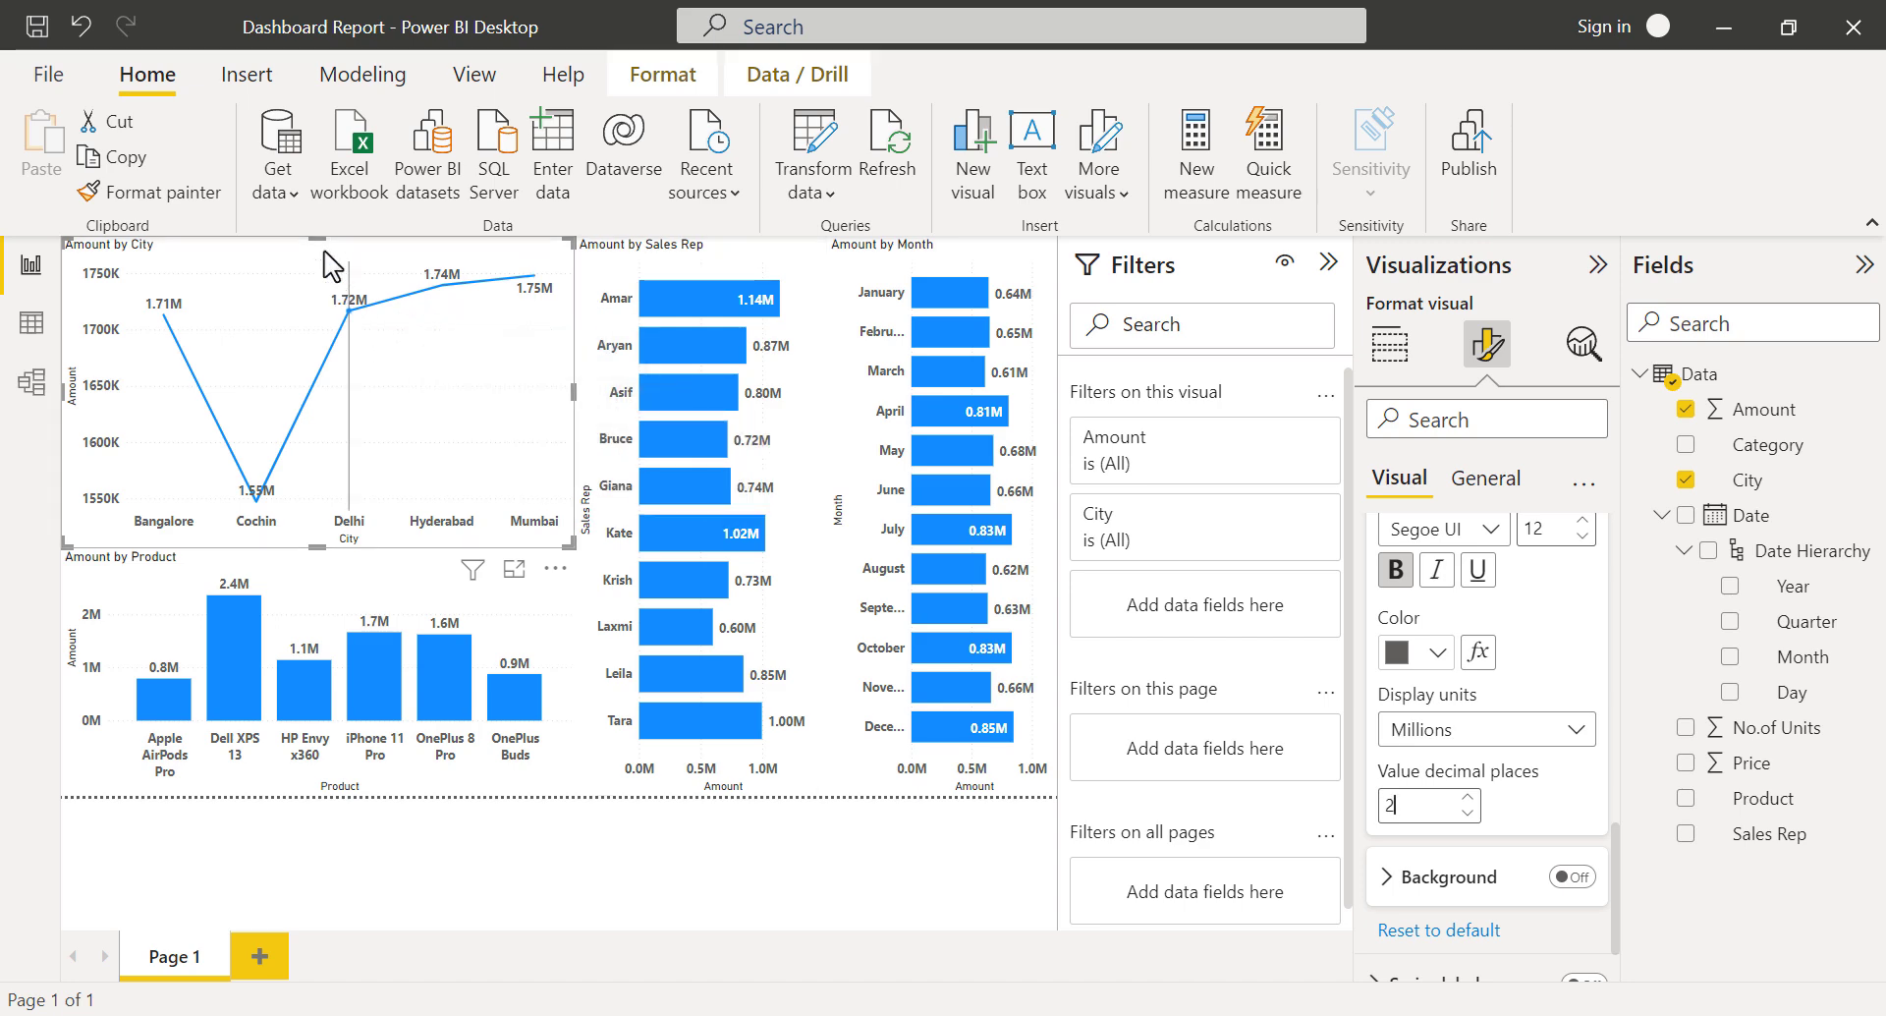
drag(321, 244, 312, 361)
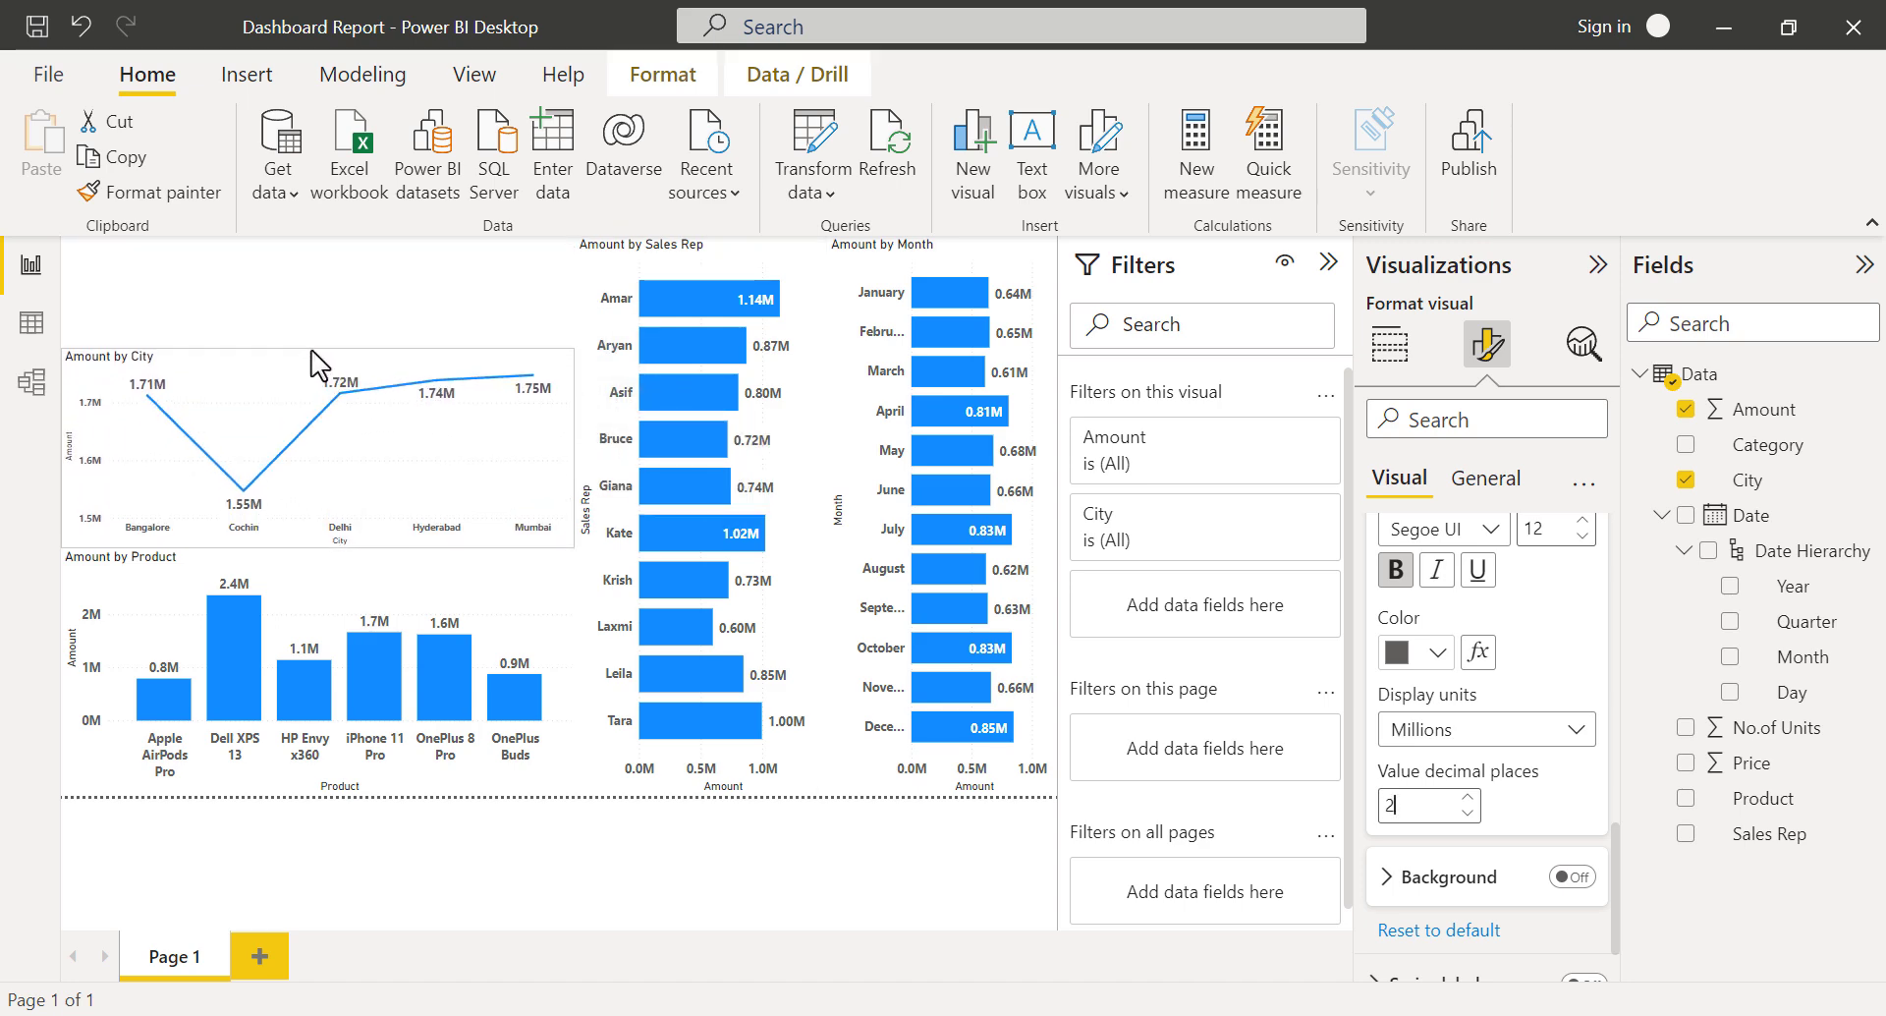
Nudge the Month and Sales Rep charts right and widen the Product chart.
click(831, 513)
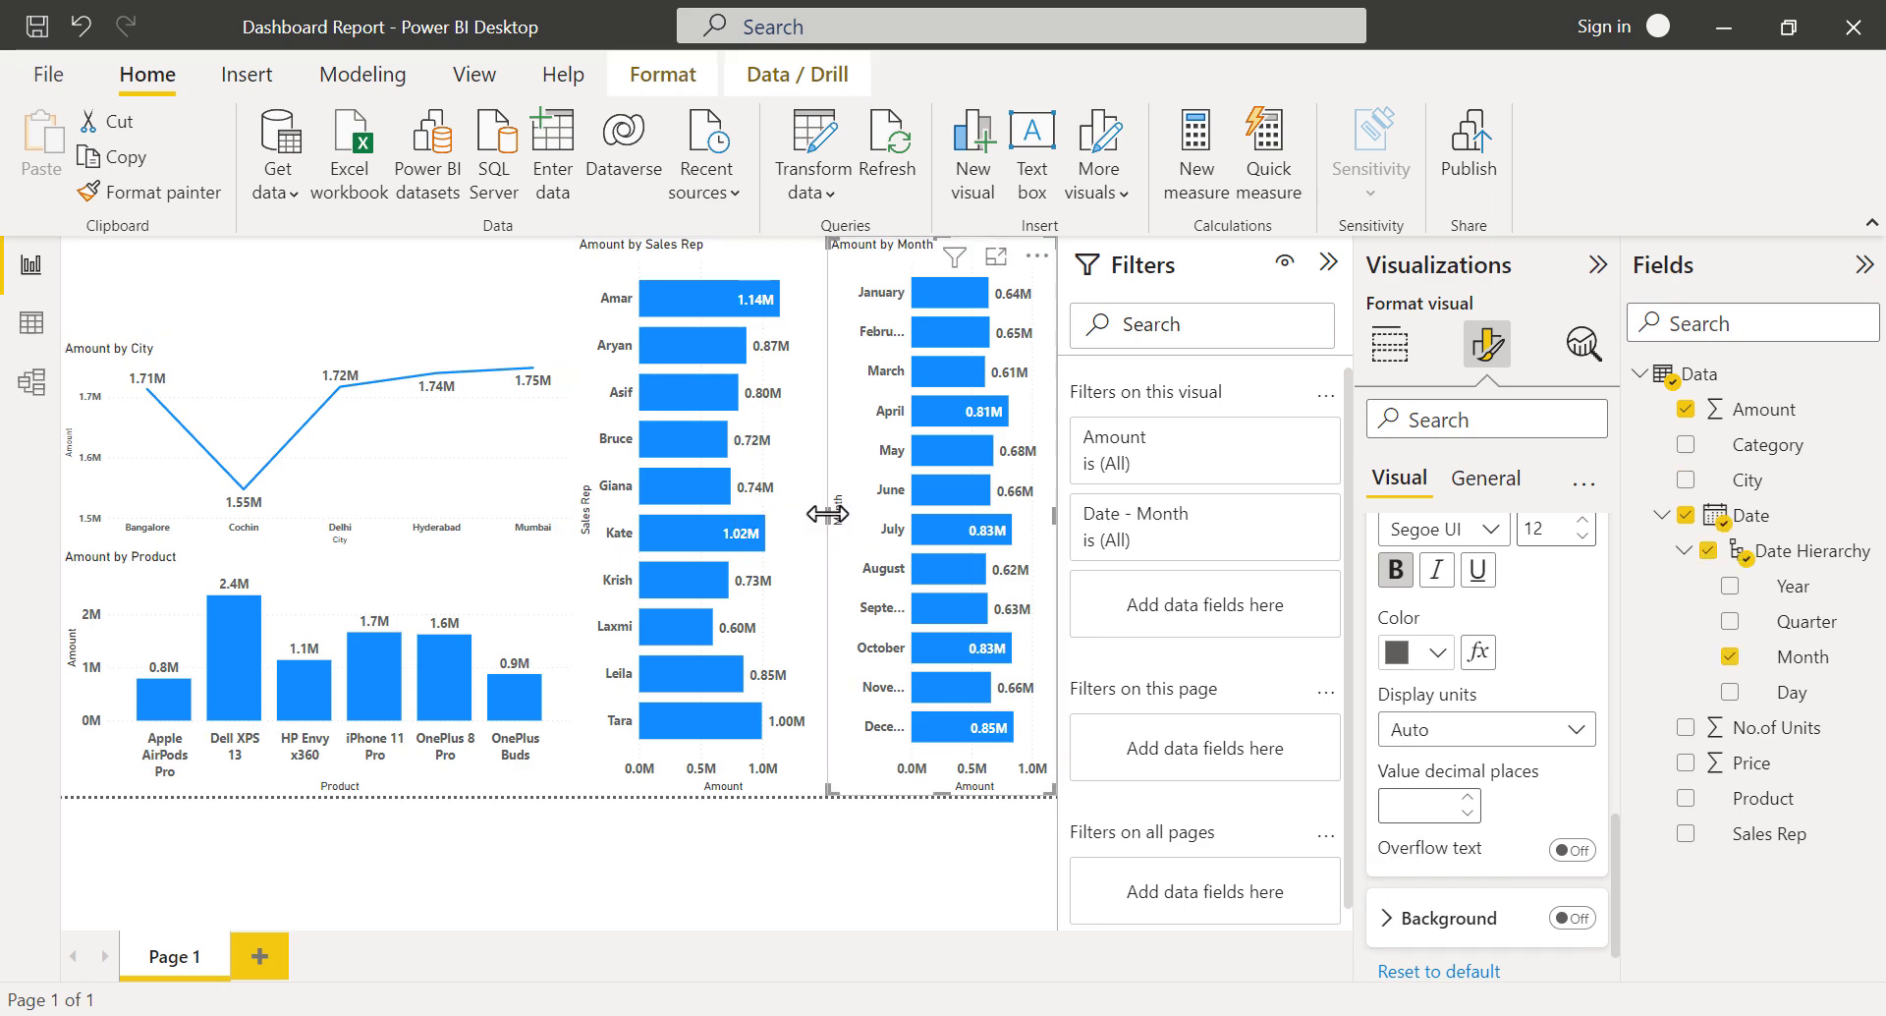
mouse_move(827, 513)
mouse_down()
mouse_move(844, 513)
mouse_move(828, 521)
mouse_up()
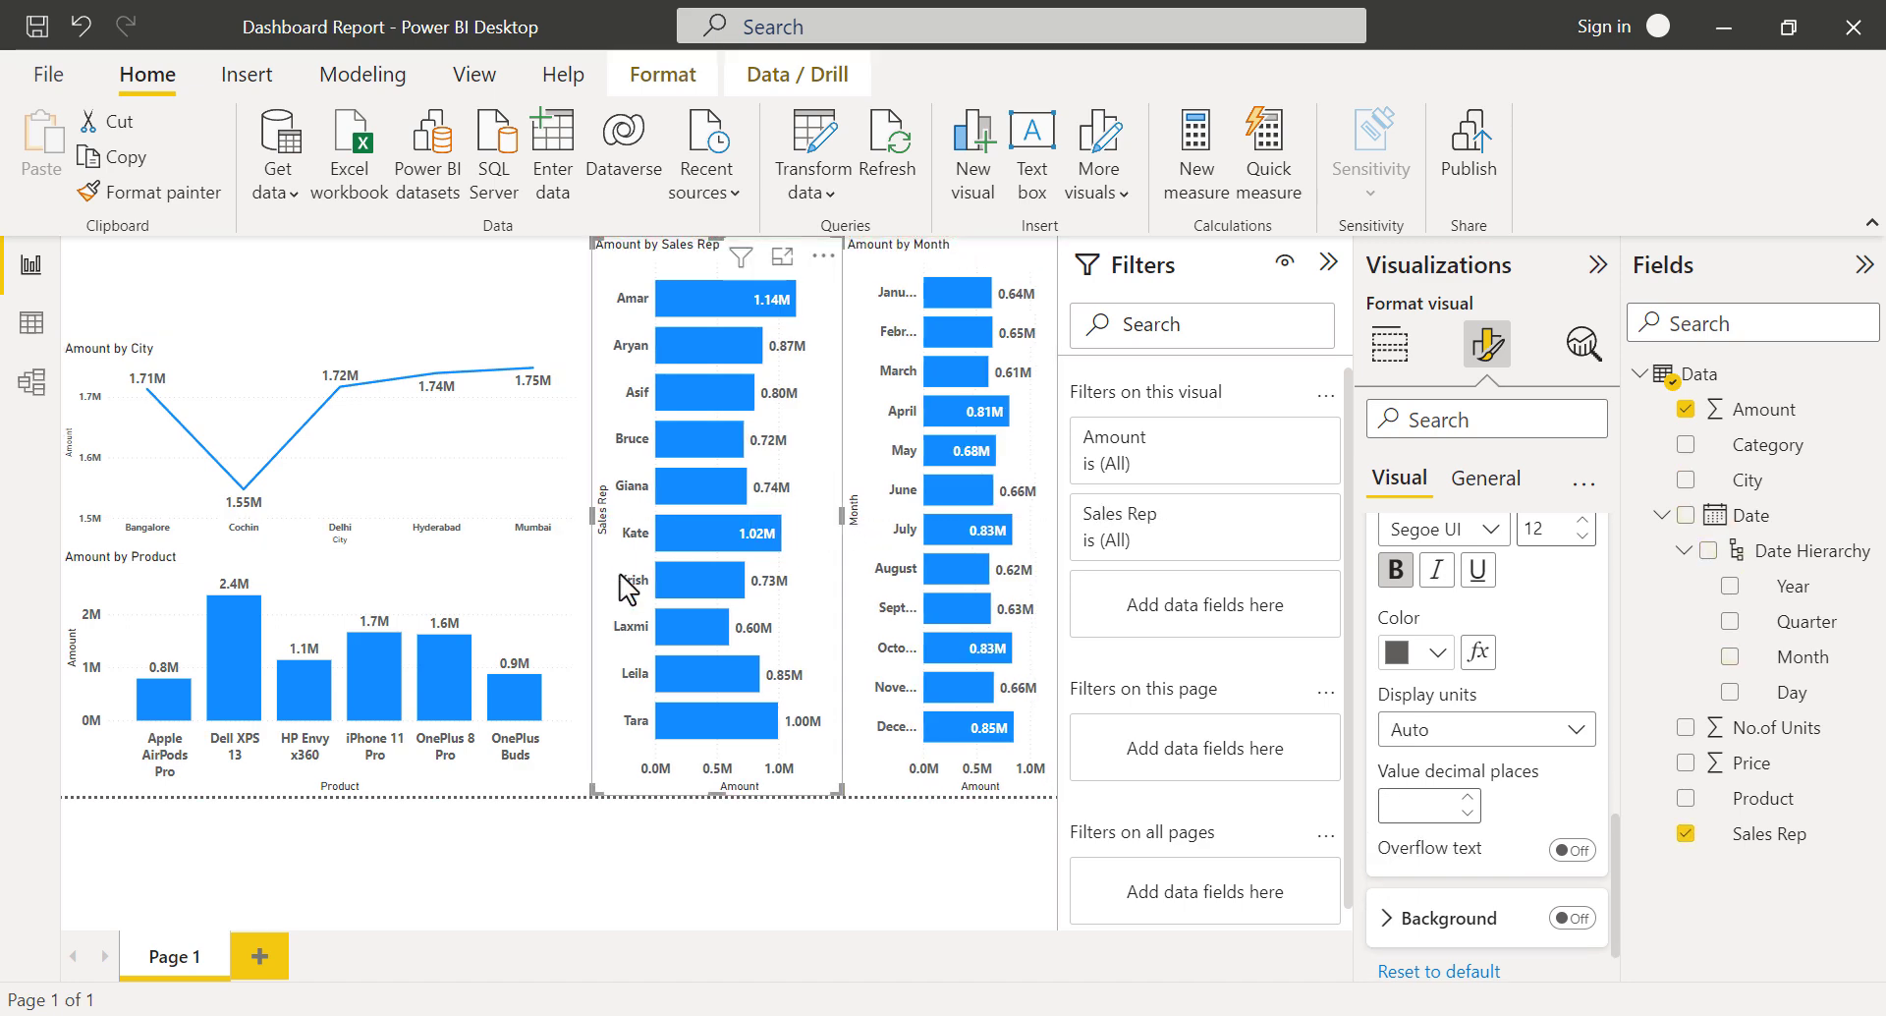
click(556, 611)
drag(574, 668, 599, 658)
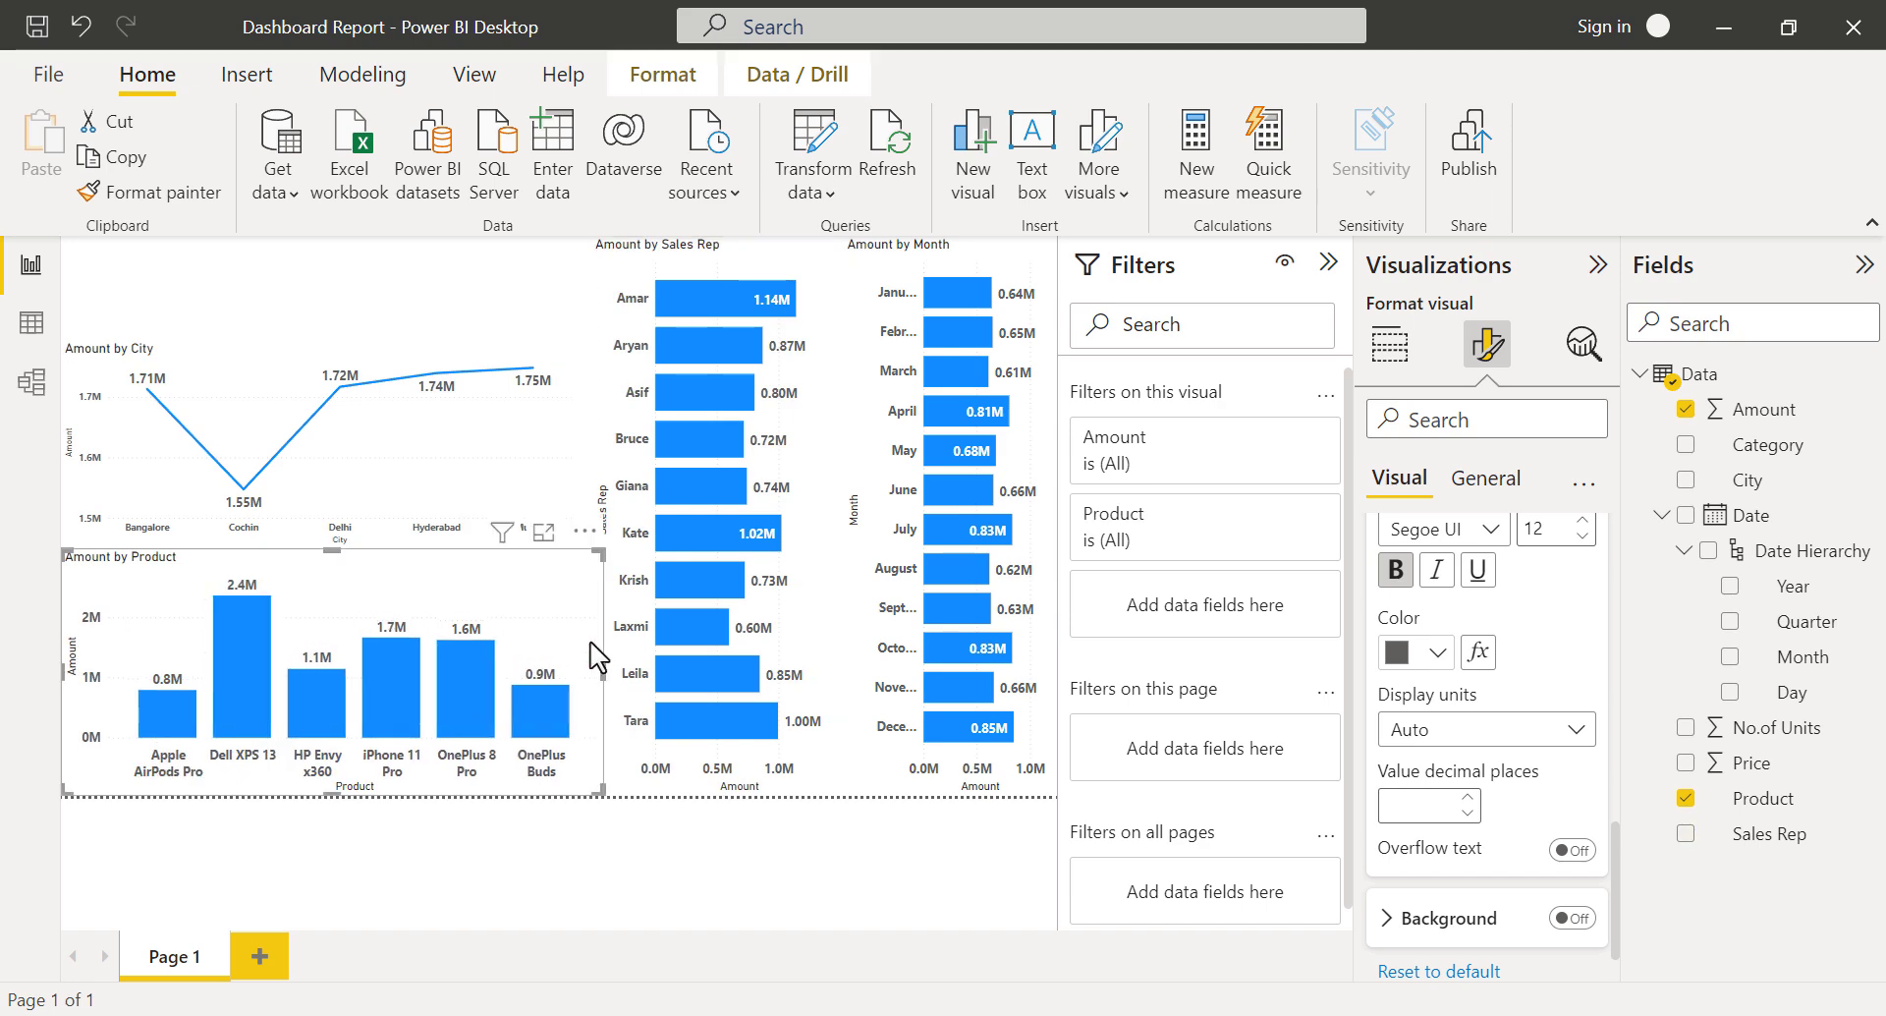
Narrow the City chart and lower the top edges of the City and Product charts.
click(507, 442)
mouse_move(593, 462)
mouse_down()
mouse_move(570, 462)
mouse_move(608, 448)
mouse_up()
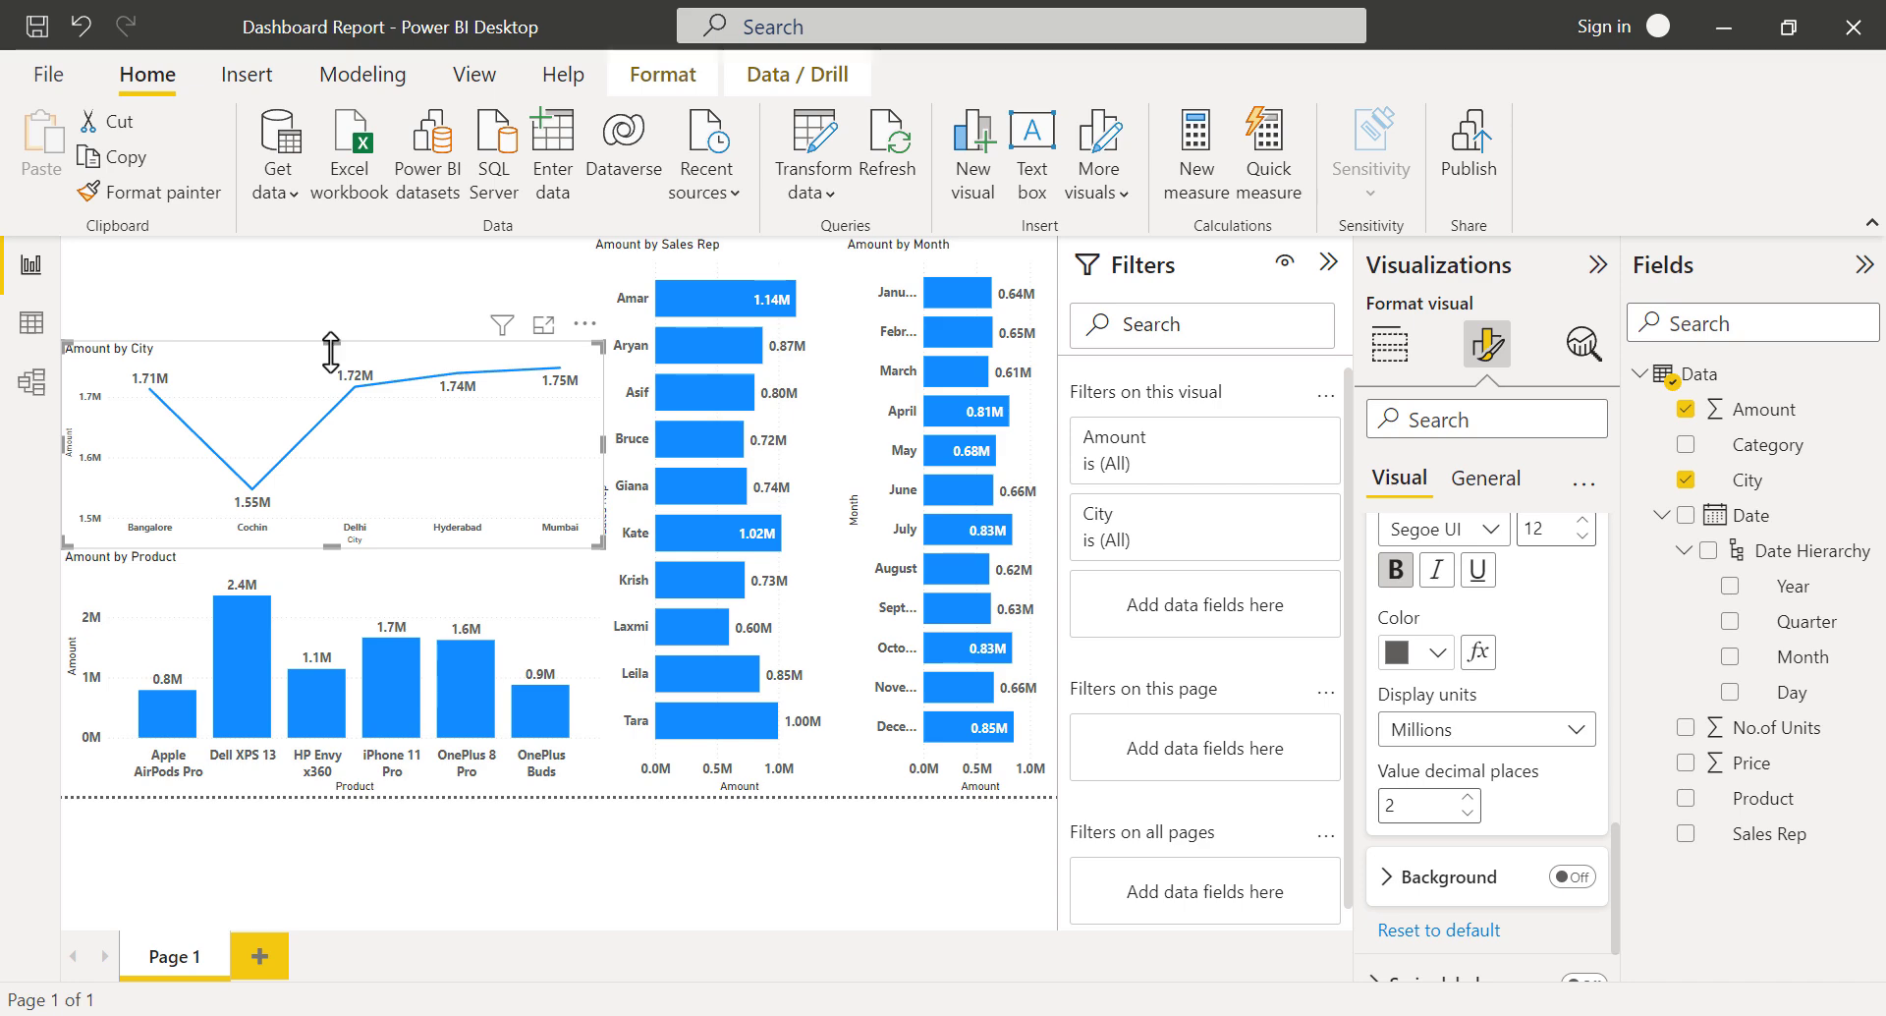
drag(330, 352, 330, 368)
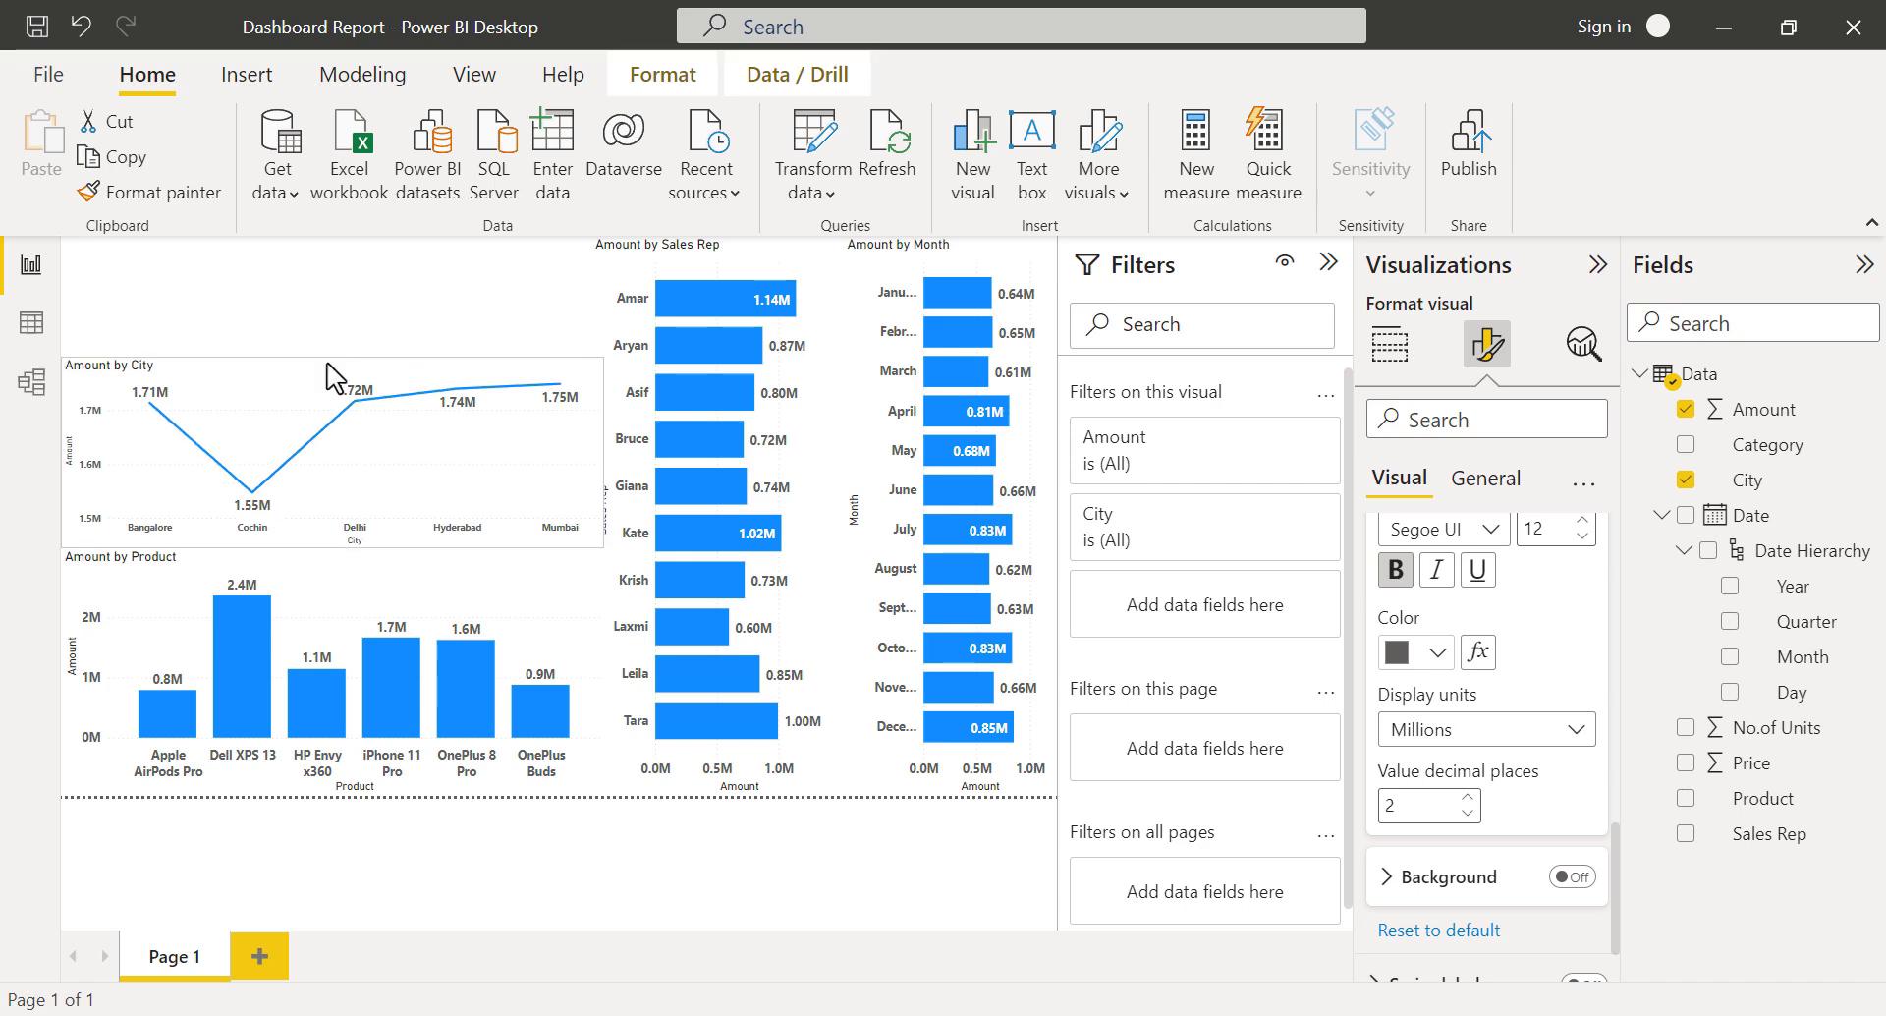
click(352, 575)
mouse_move(331, 550)
mouse_down()
mouse_move(331, 579)
mouse_move(339, 560)
mouse_up()
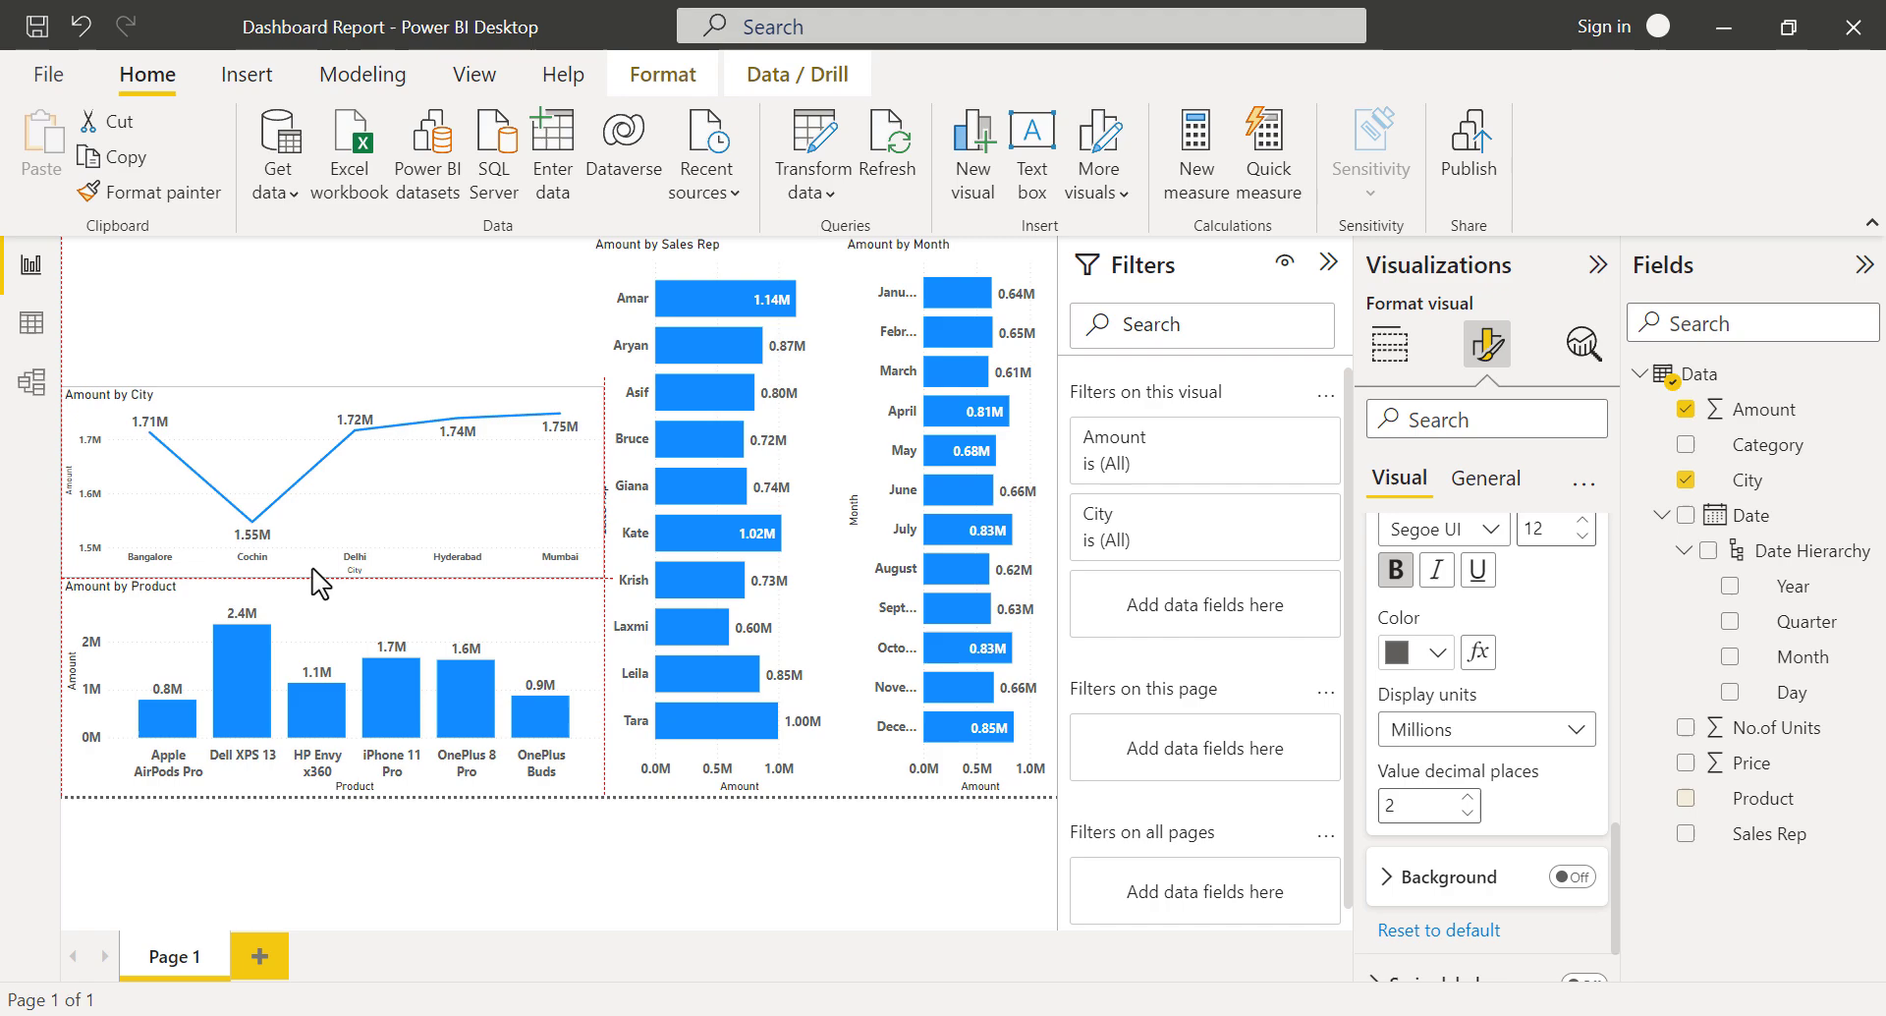
click(424, 343)
key(alt+Tab)
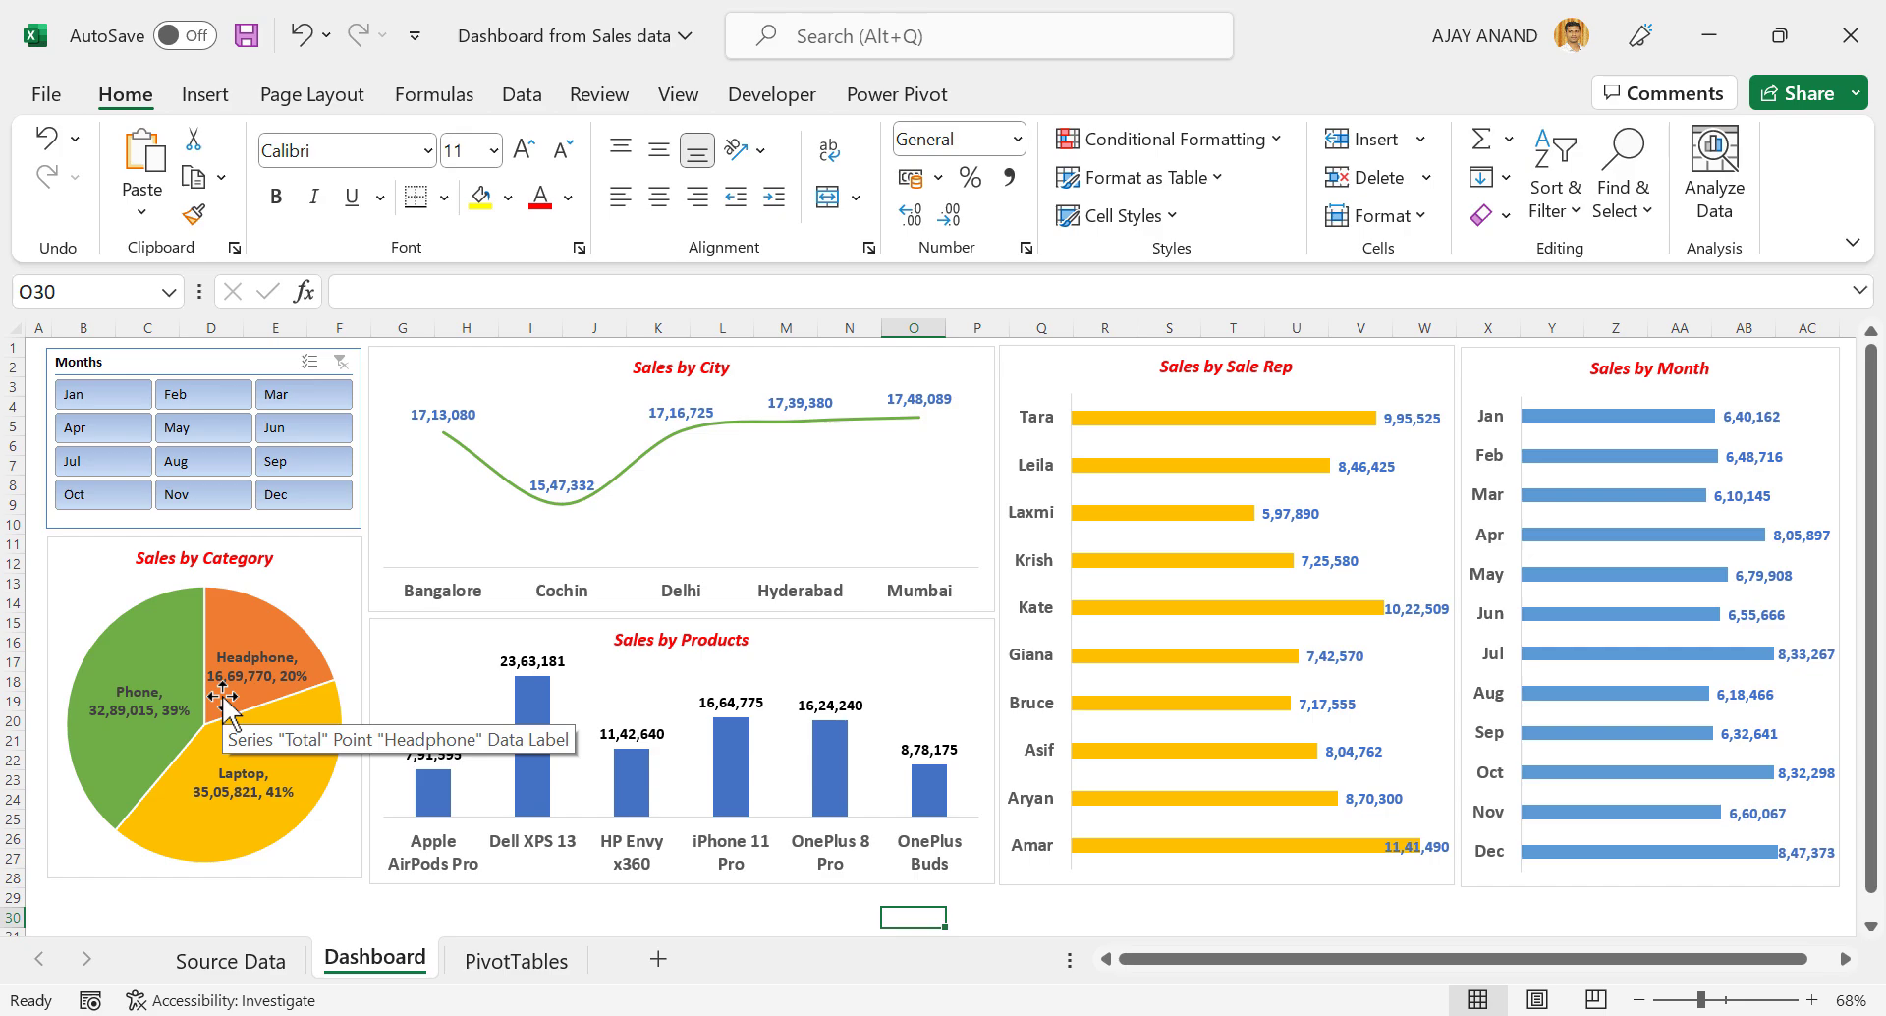
key(alt+Tab)
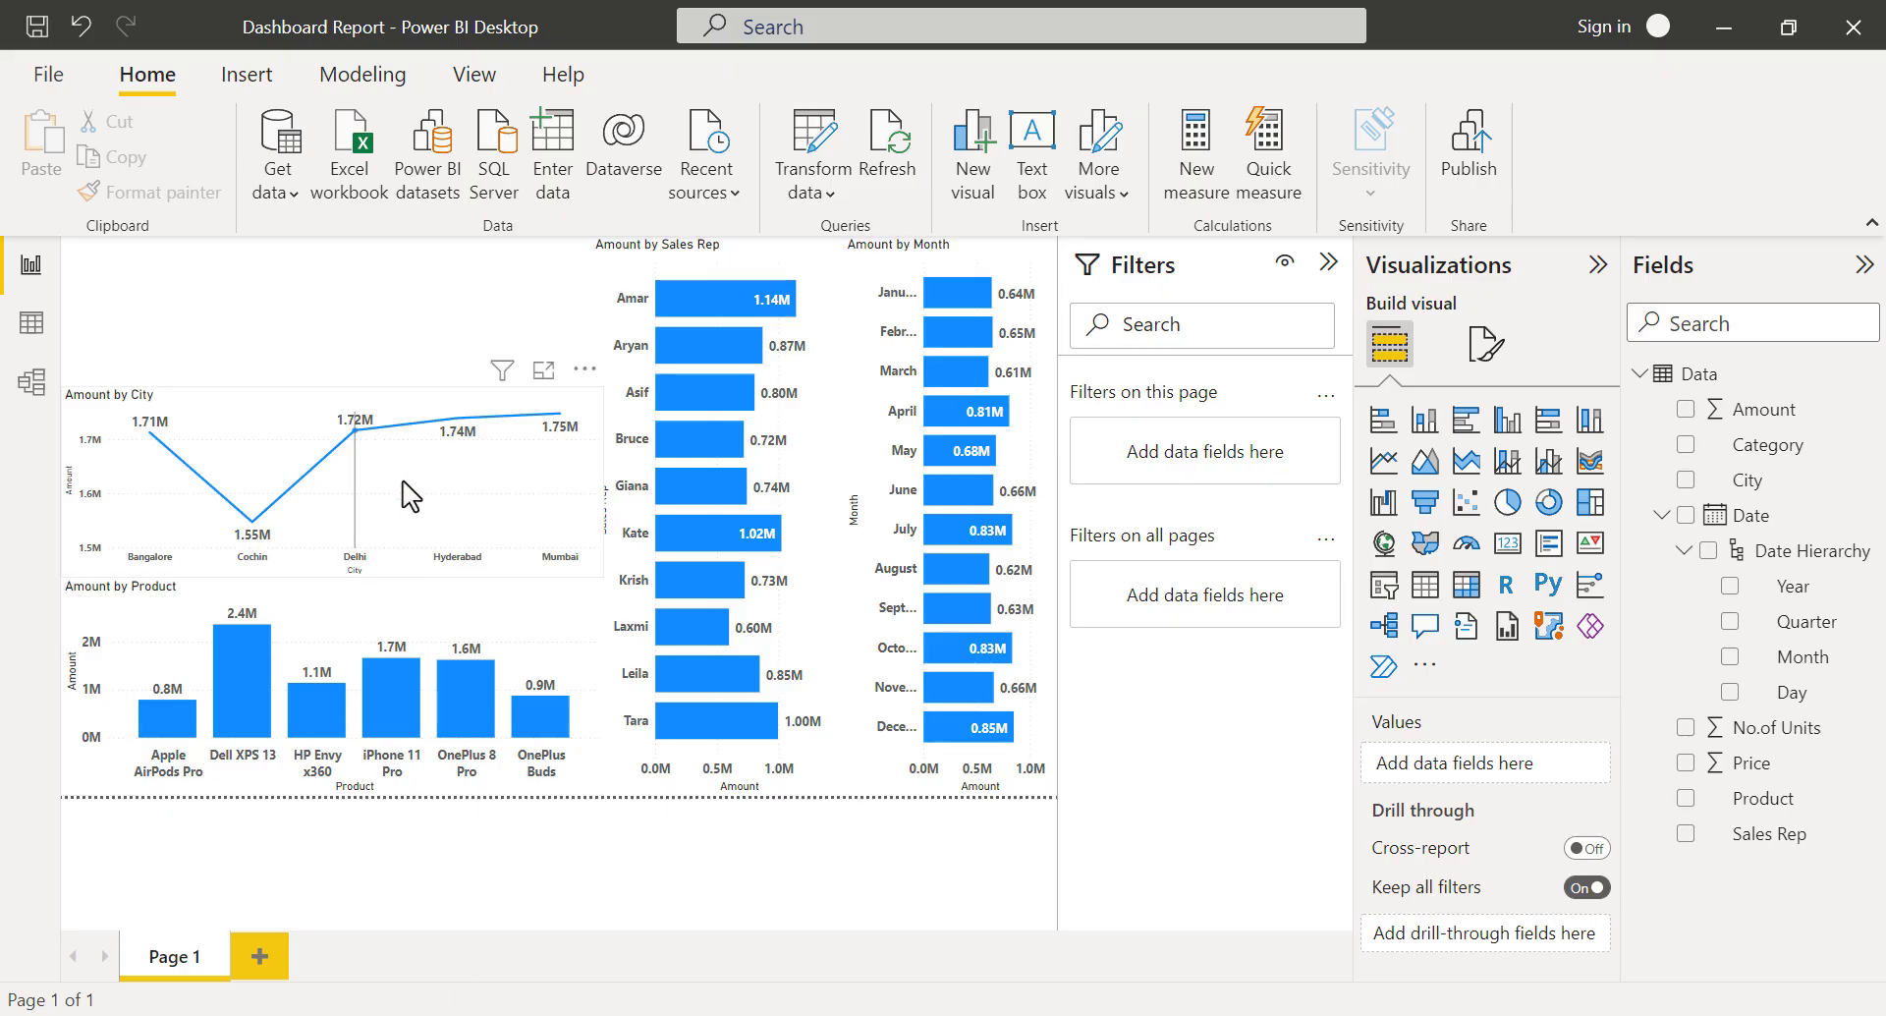
Add a pie chart of Amount by Category and narrow it from the left.
click(1507, 503)
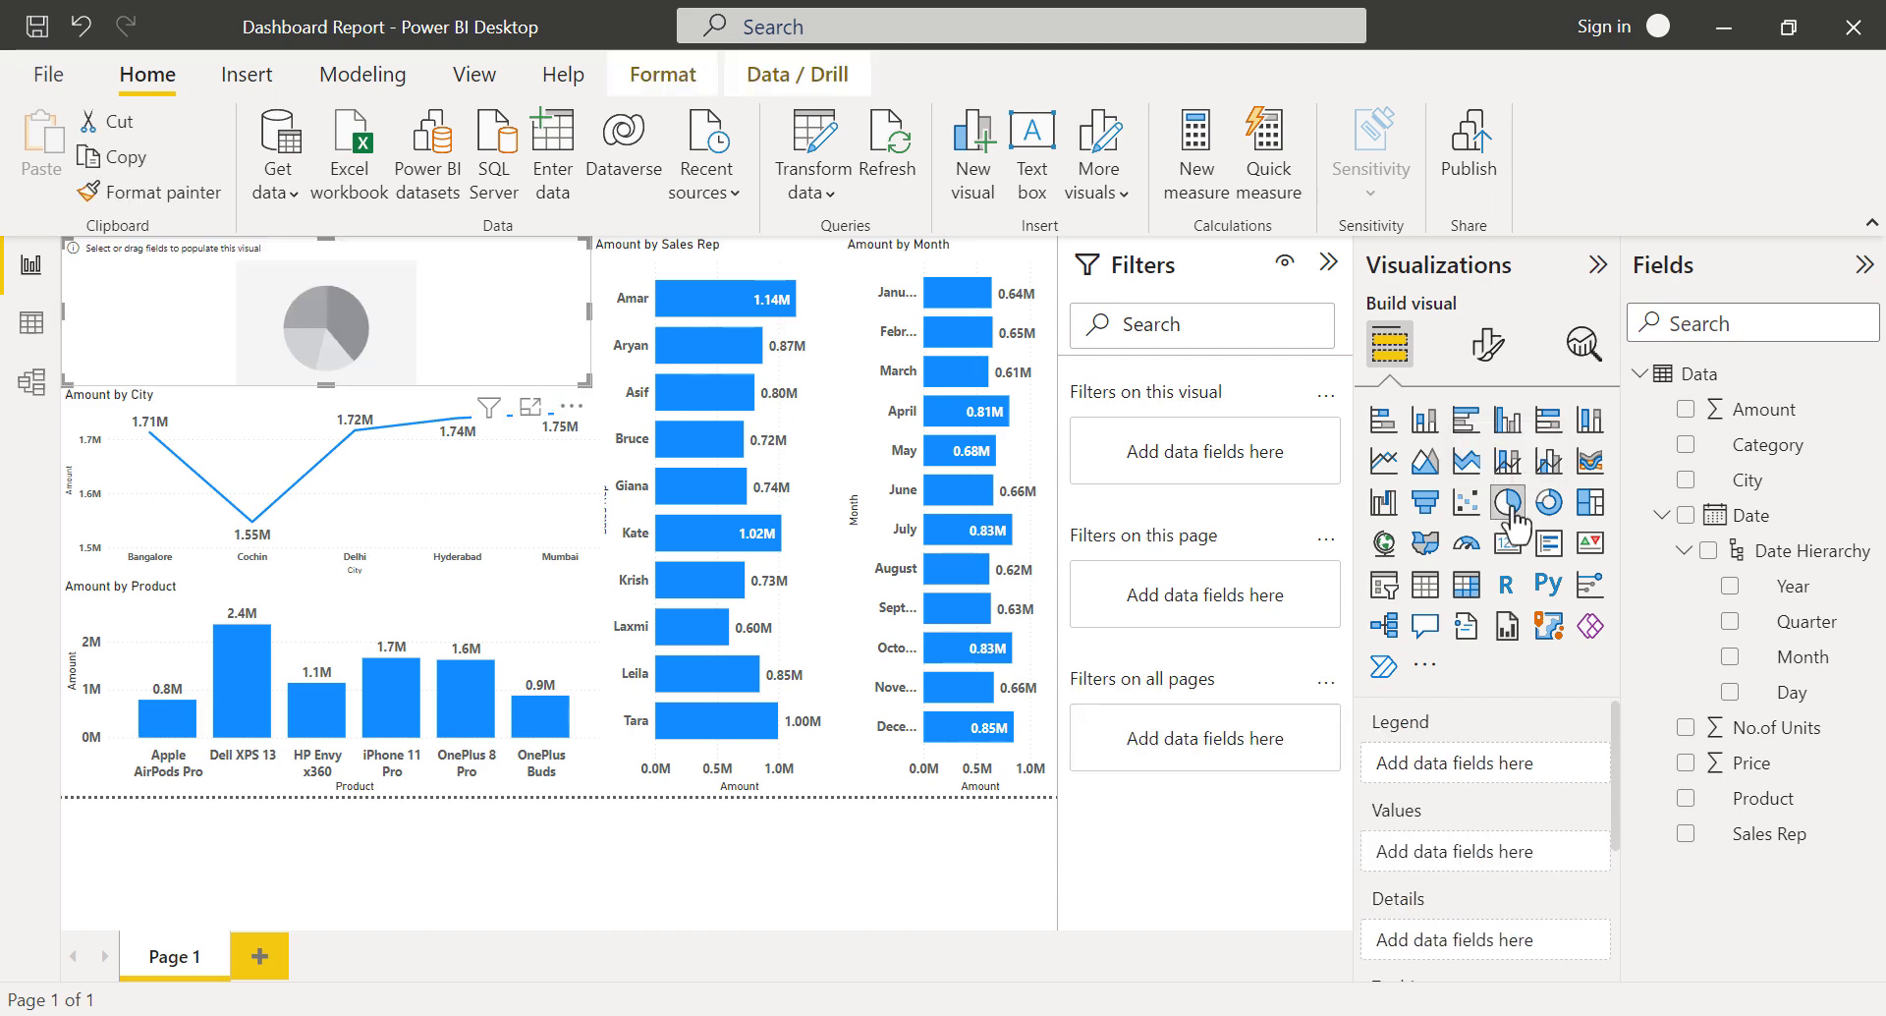
click(1685, 444)
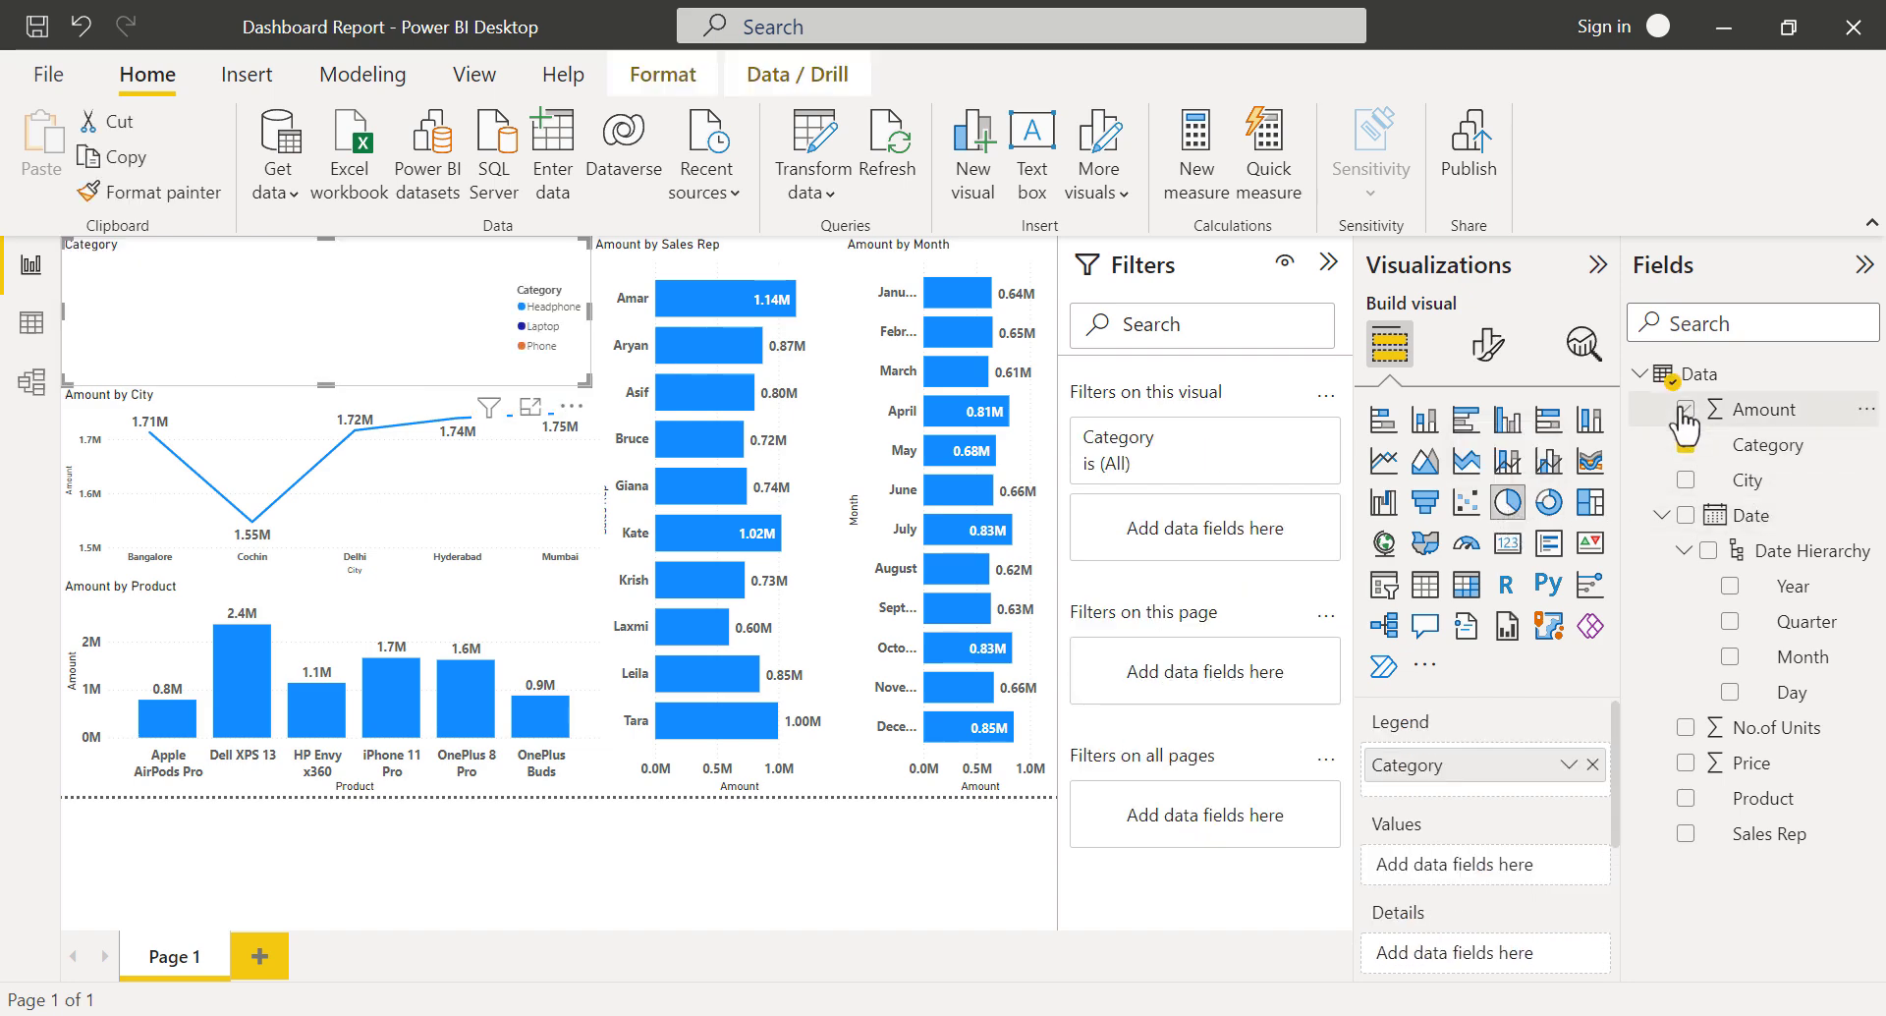
click(1686, 408)
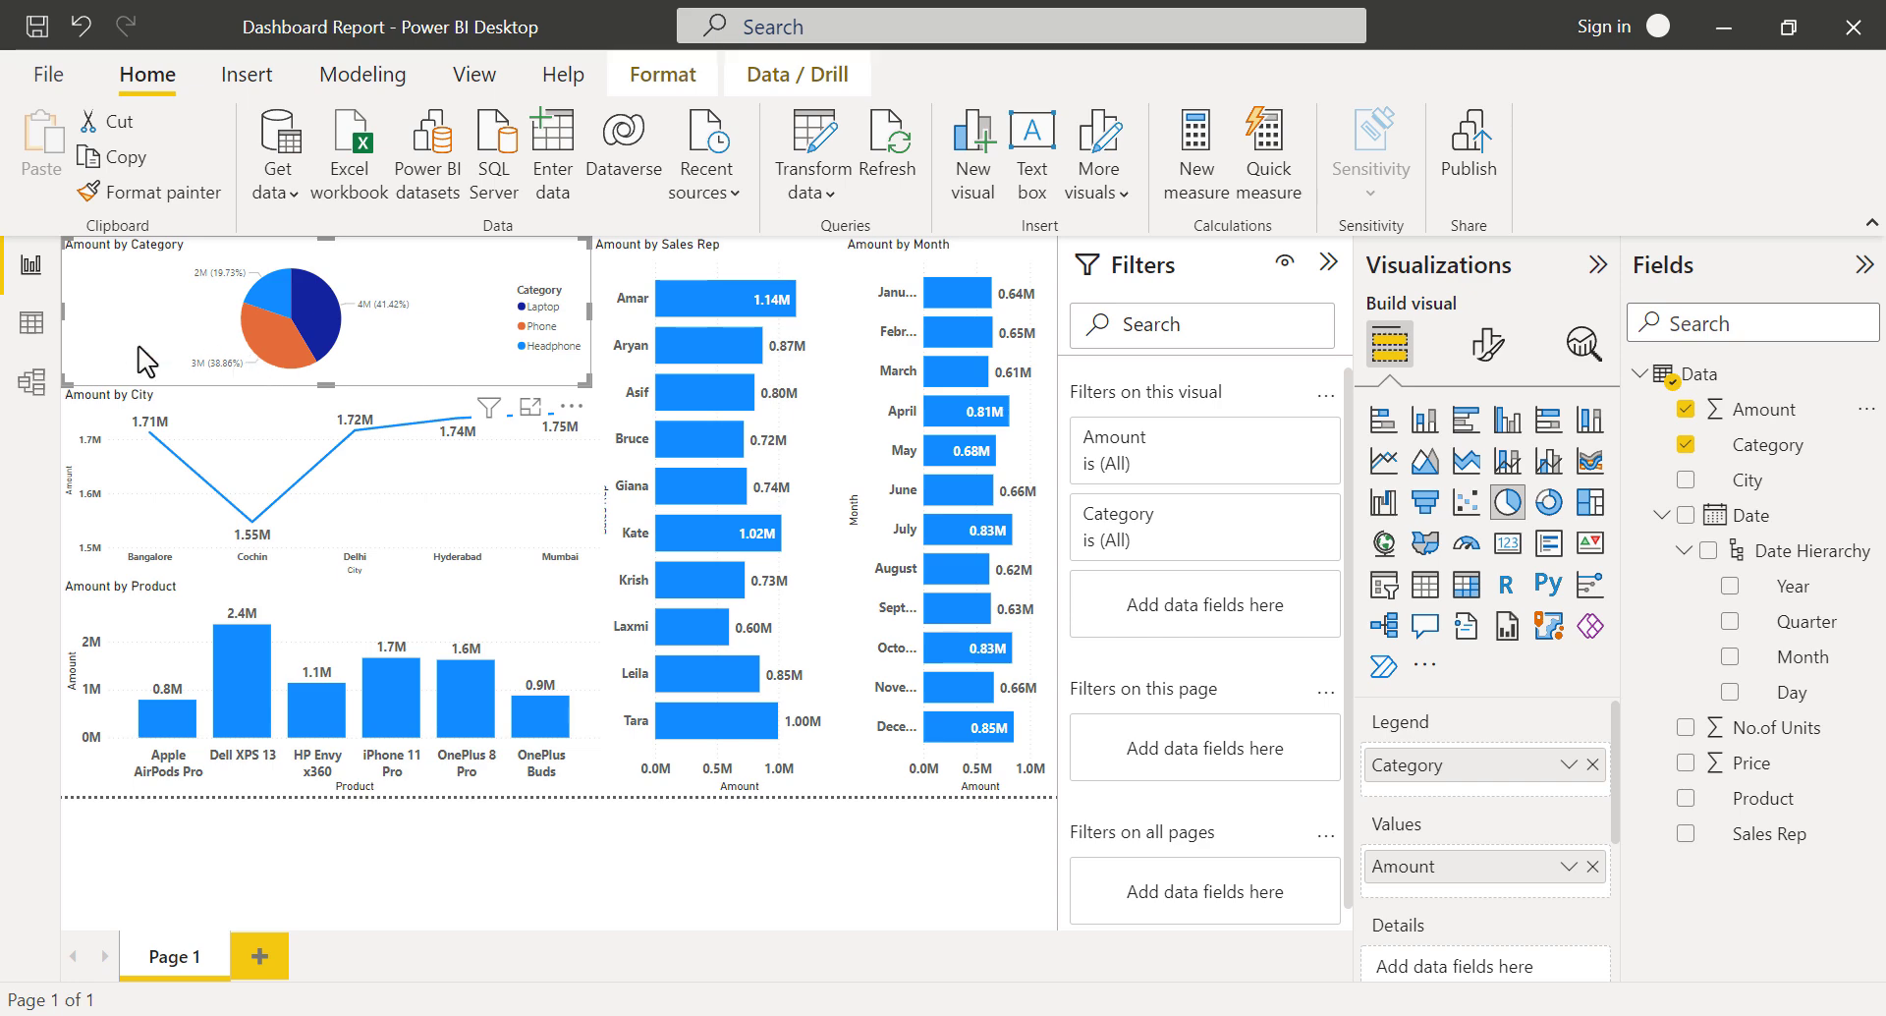
drag(62, 312, 331, 324)
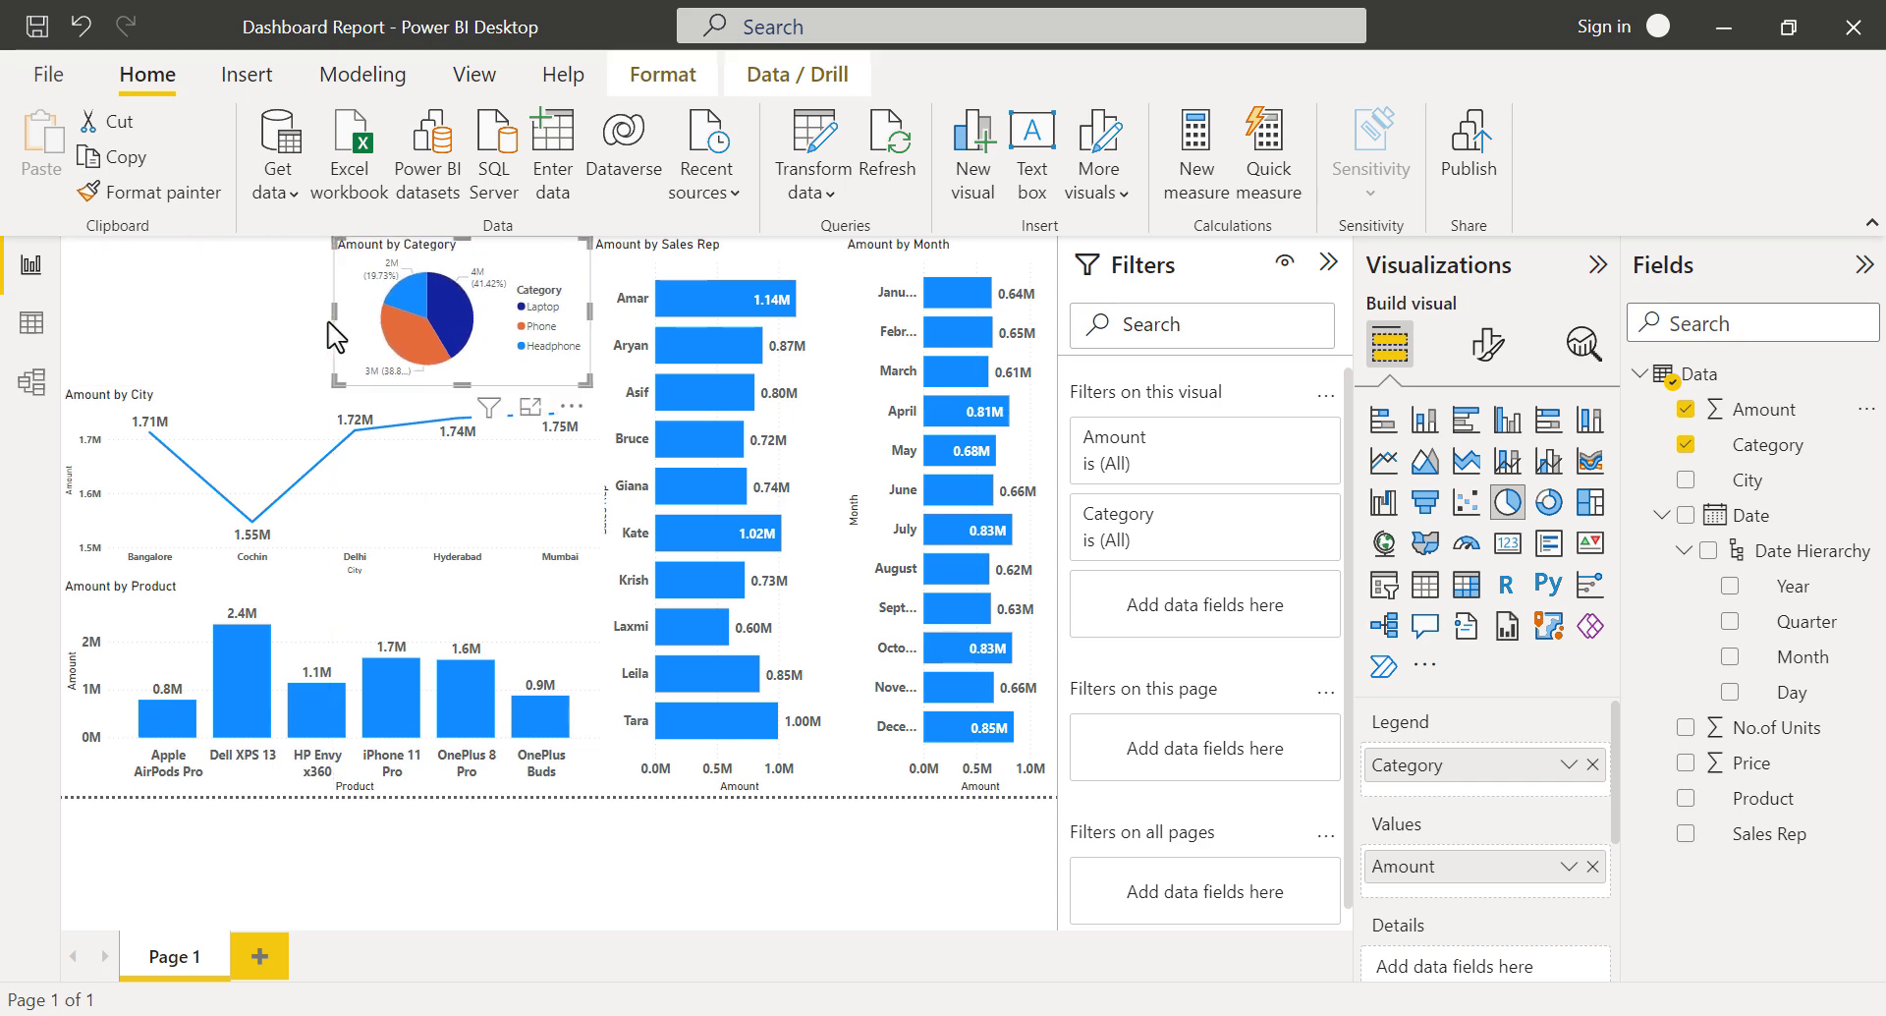
Copy the City line chart's formatting onto the pie chart and narrow it further.
click(282, 410)
click(149, 192)
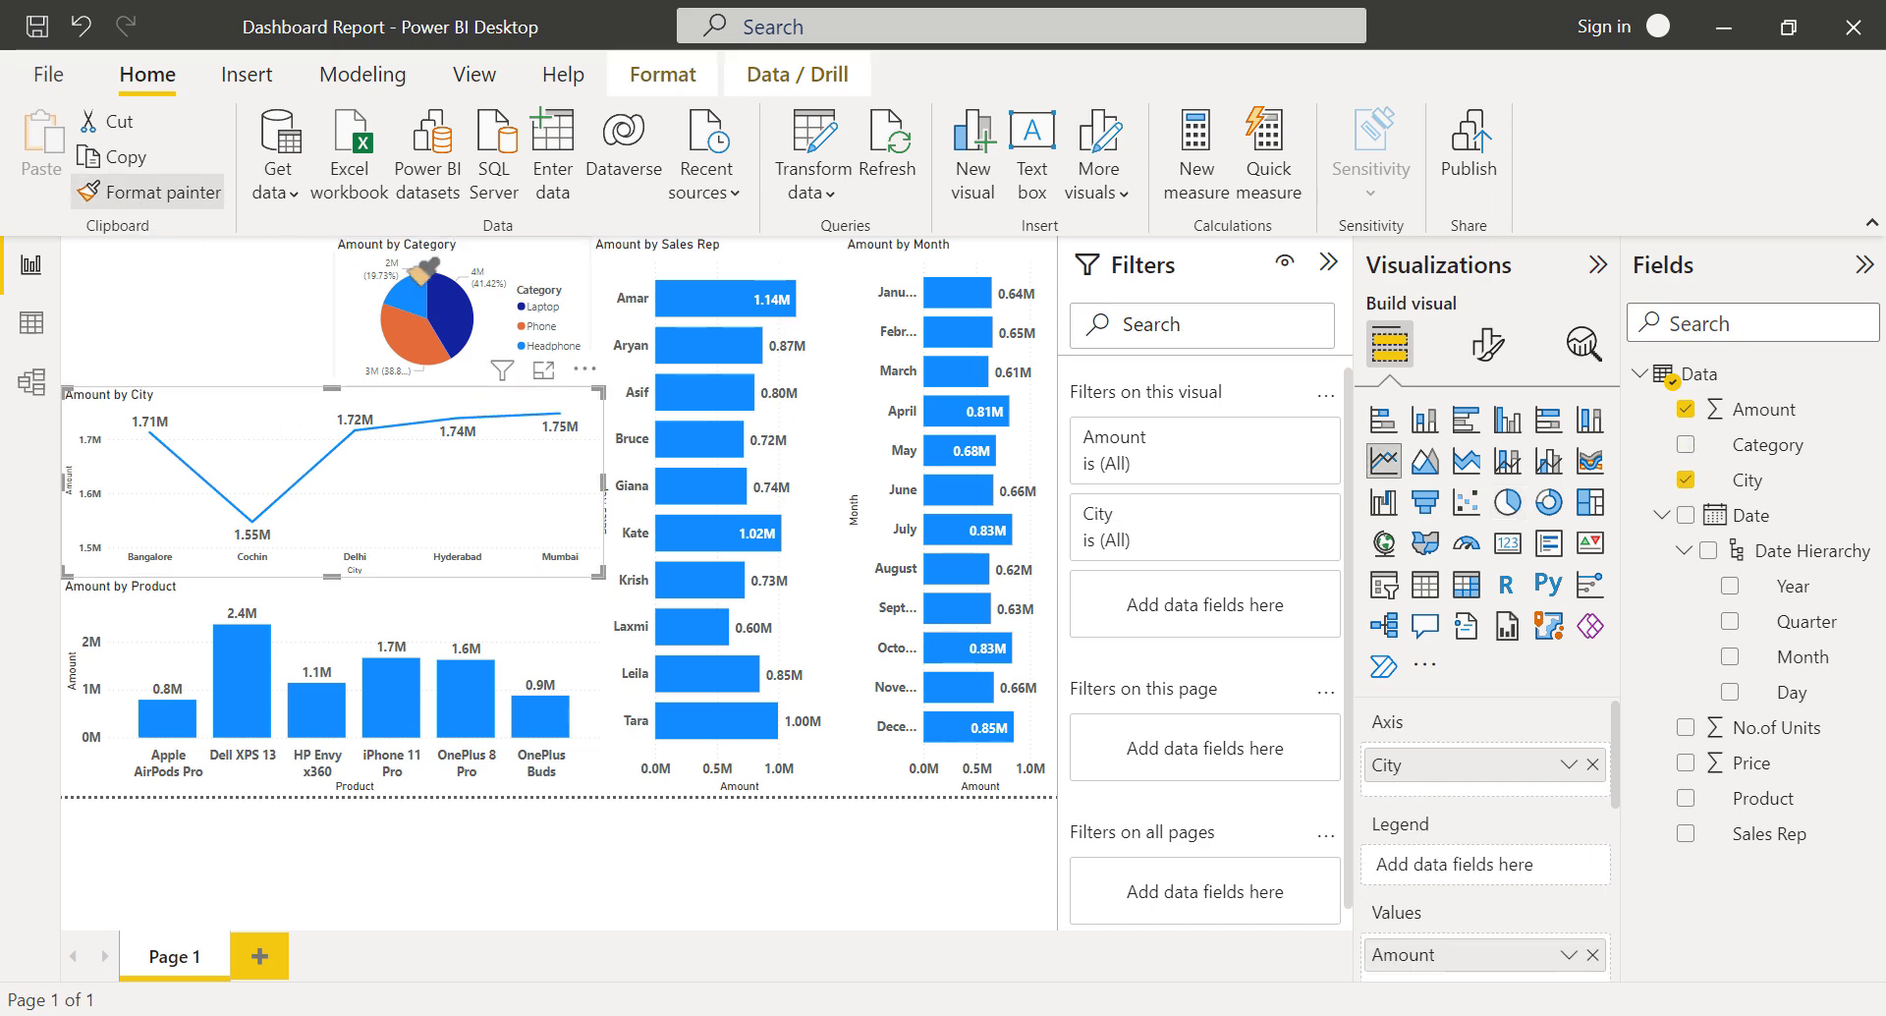
click(521, 264)
drag(330, 306, 363, 329)
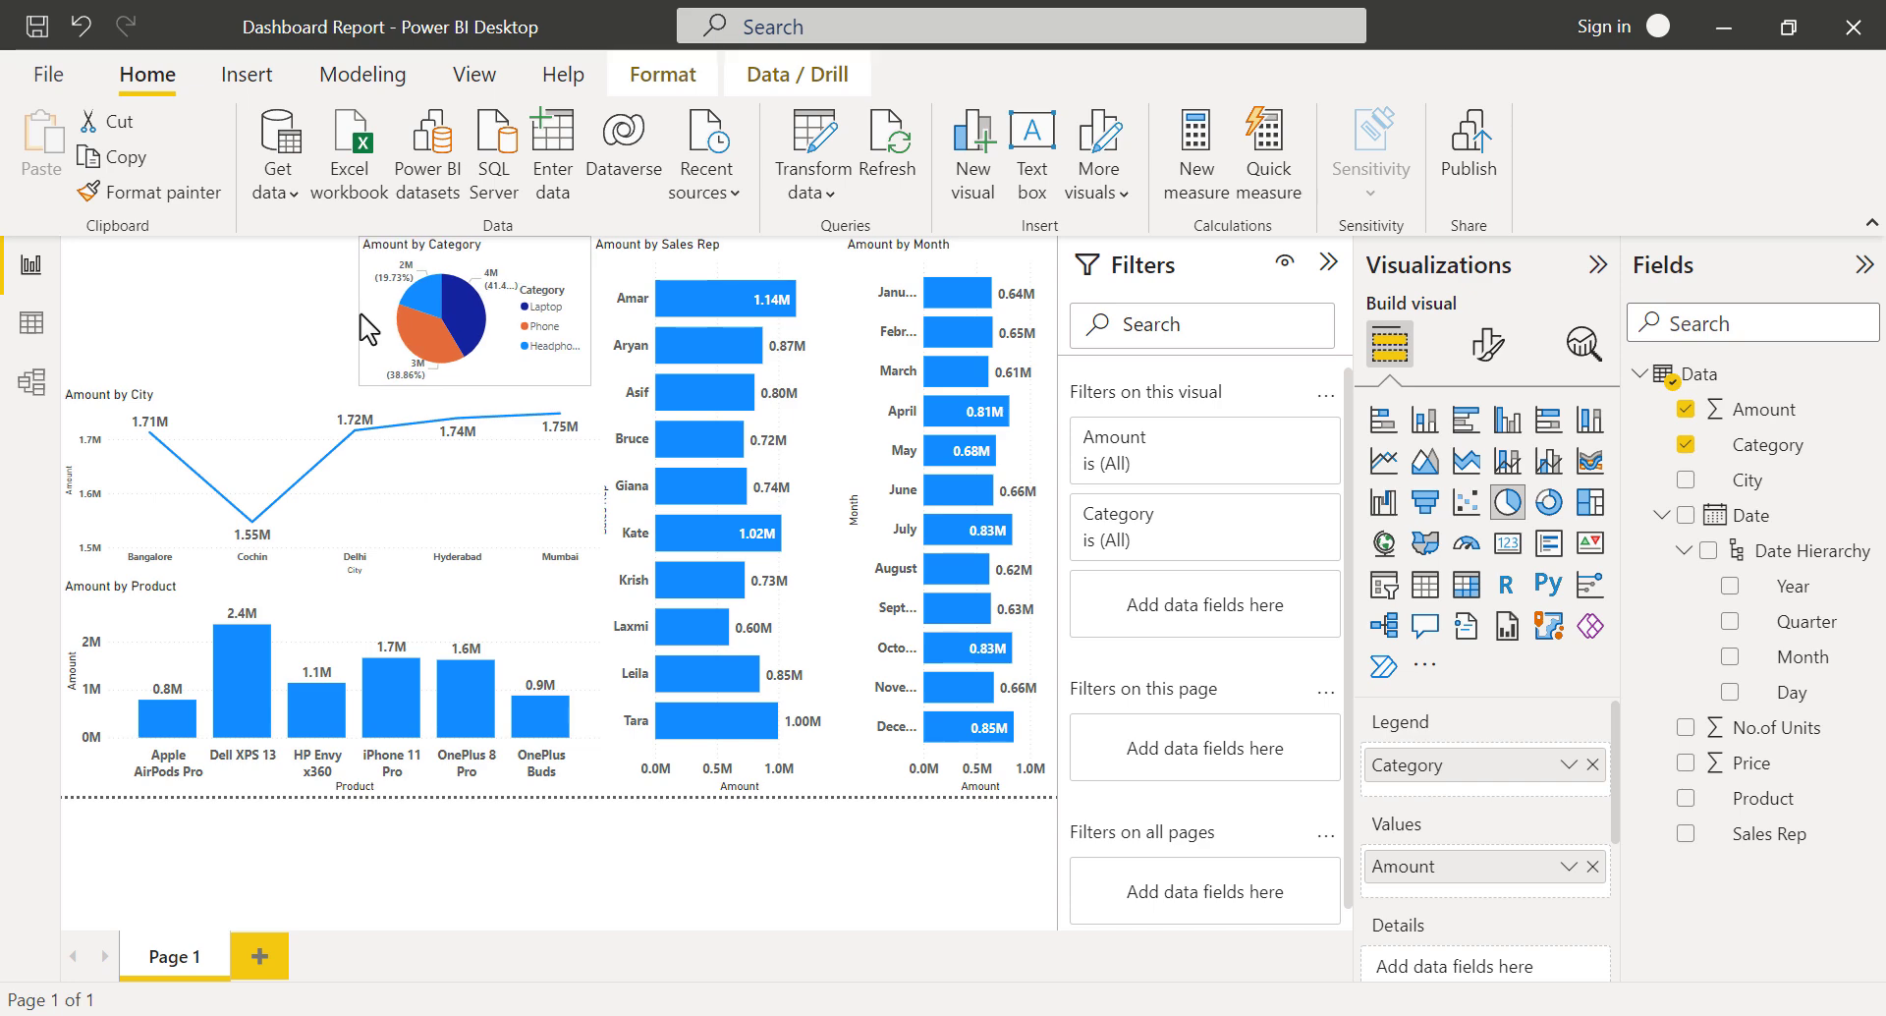
click(276, 329)
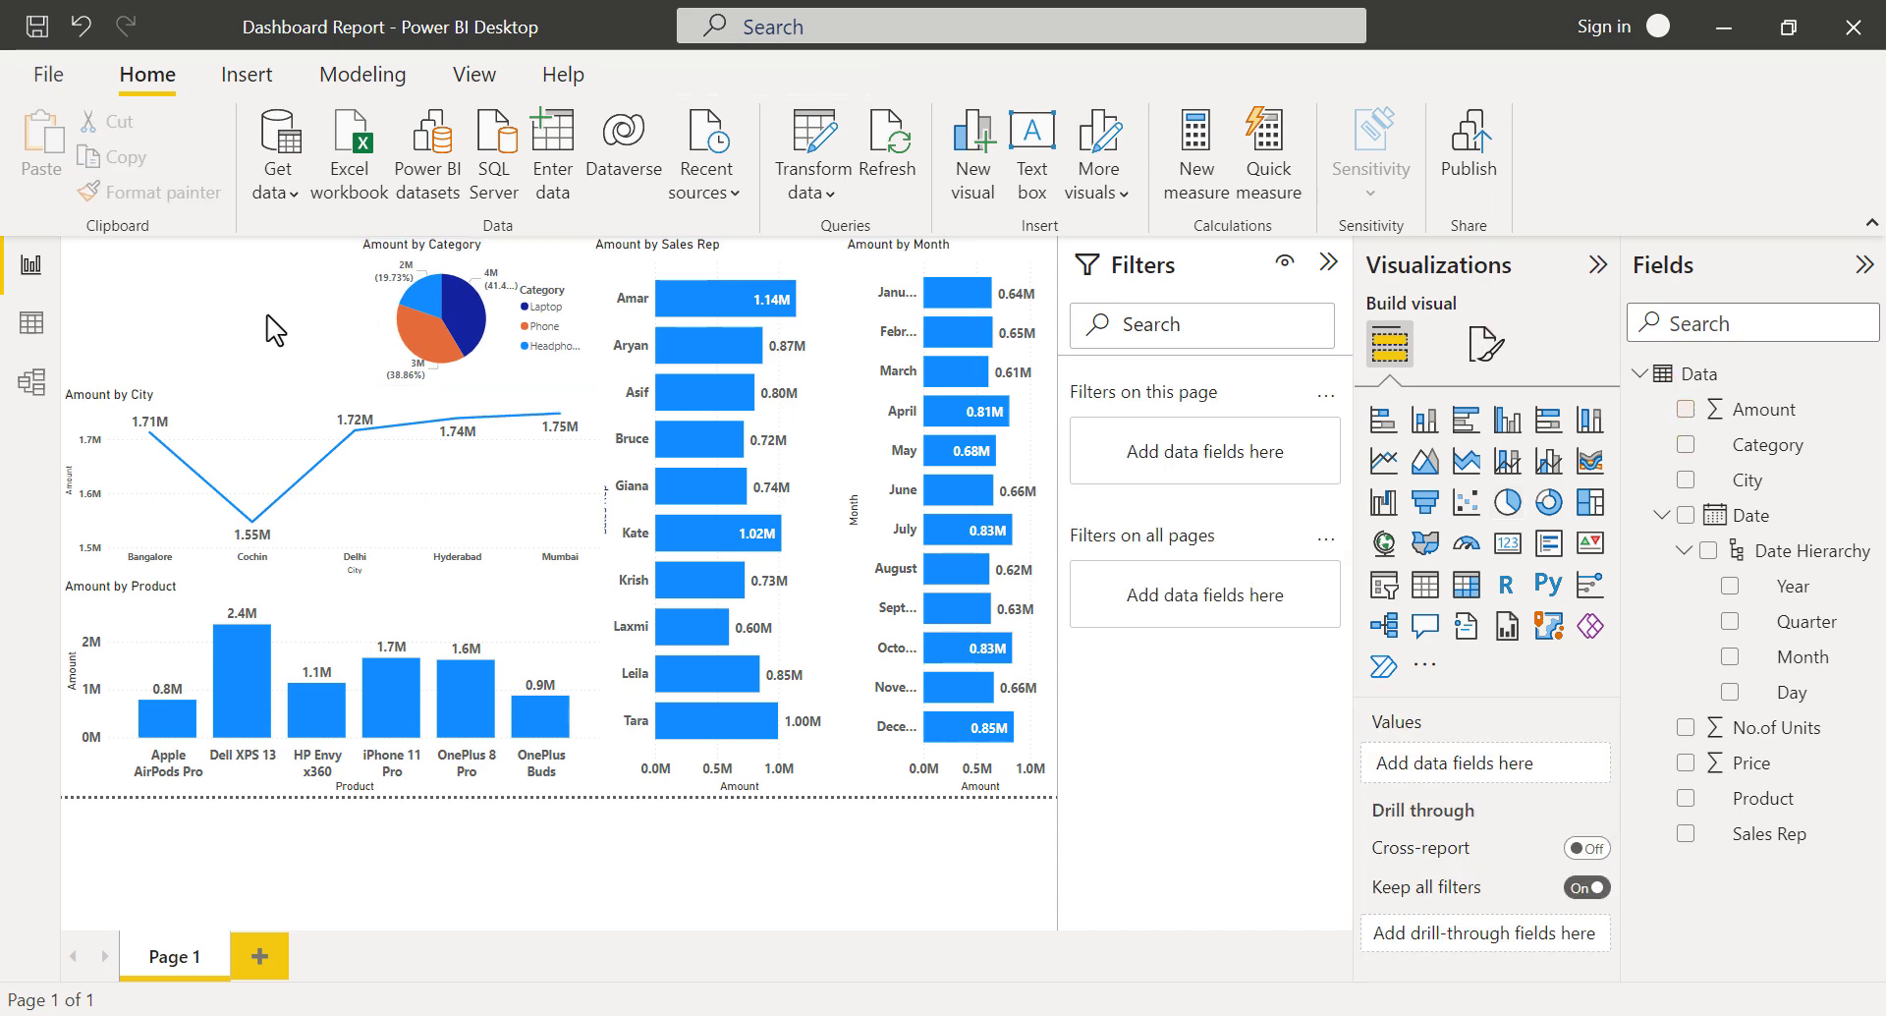
Add a slicer on the Month field, set its orientation to Horizontal, and widen it.
click(1385, 586)
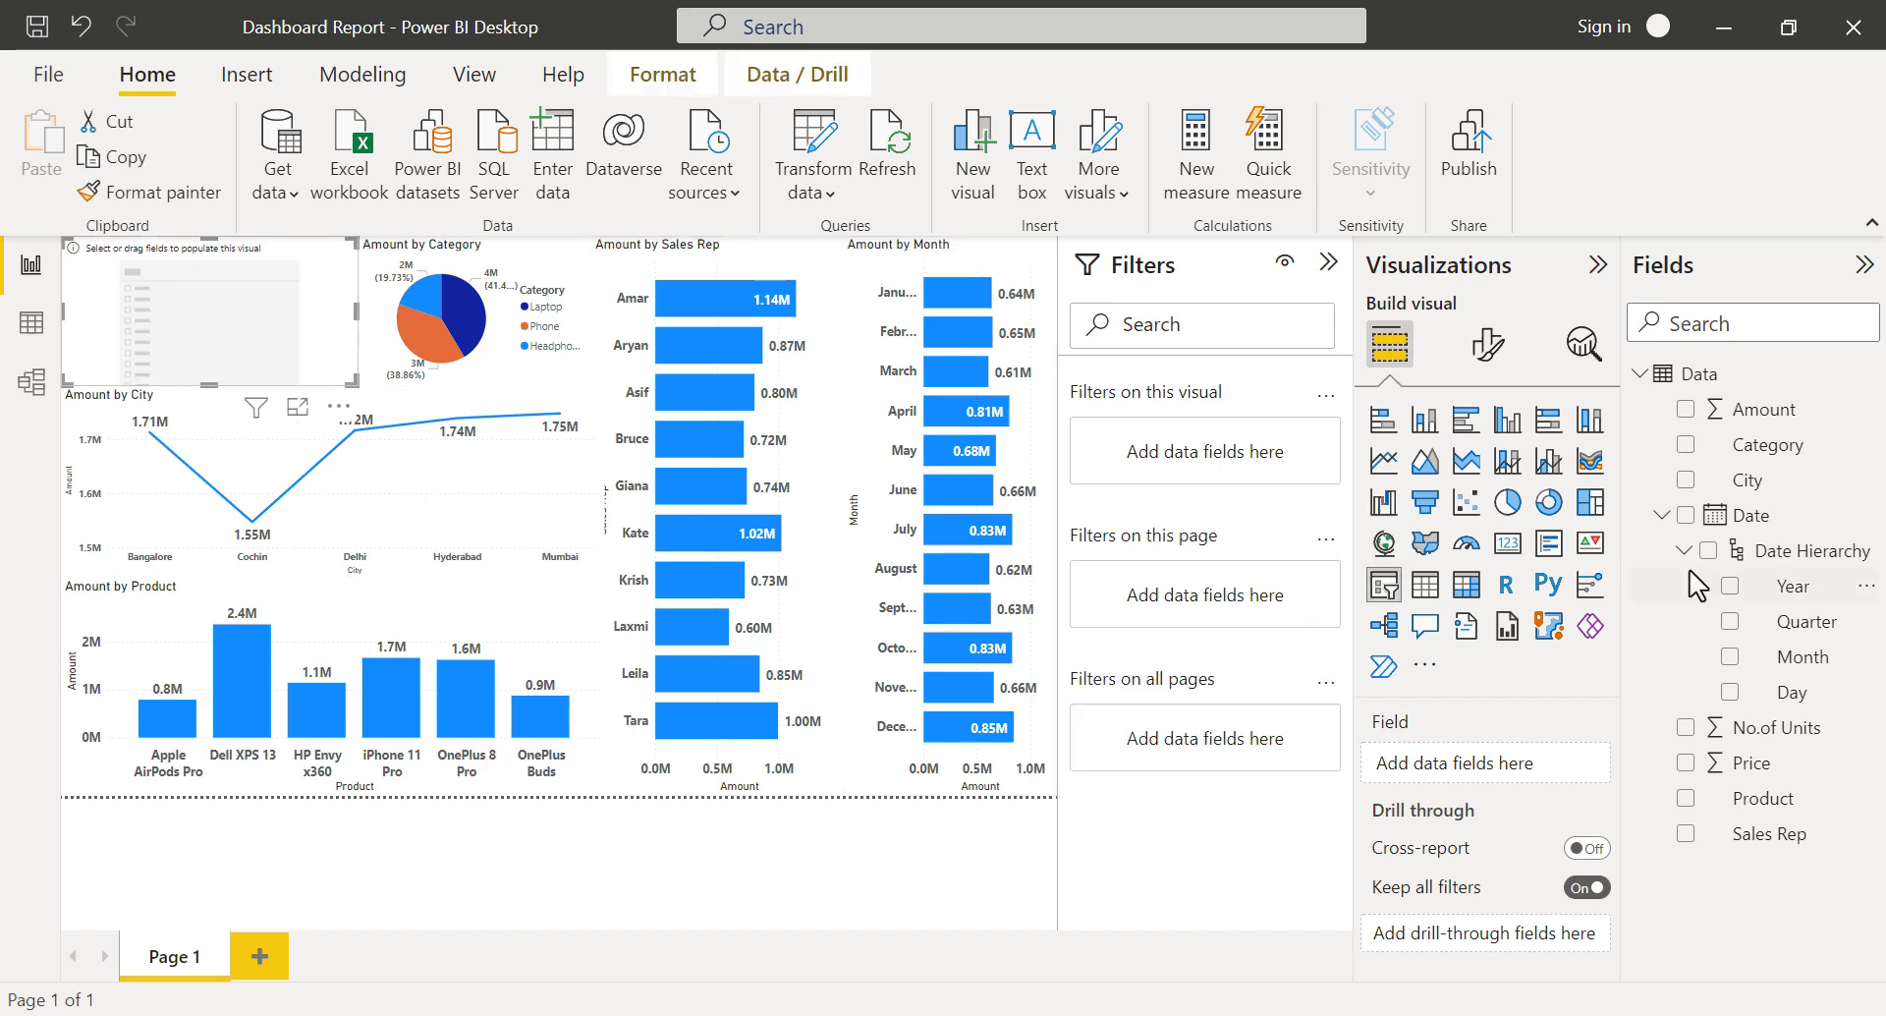
click(1731, 656)
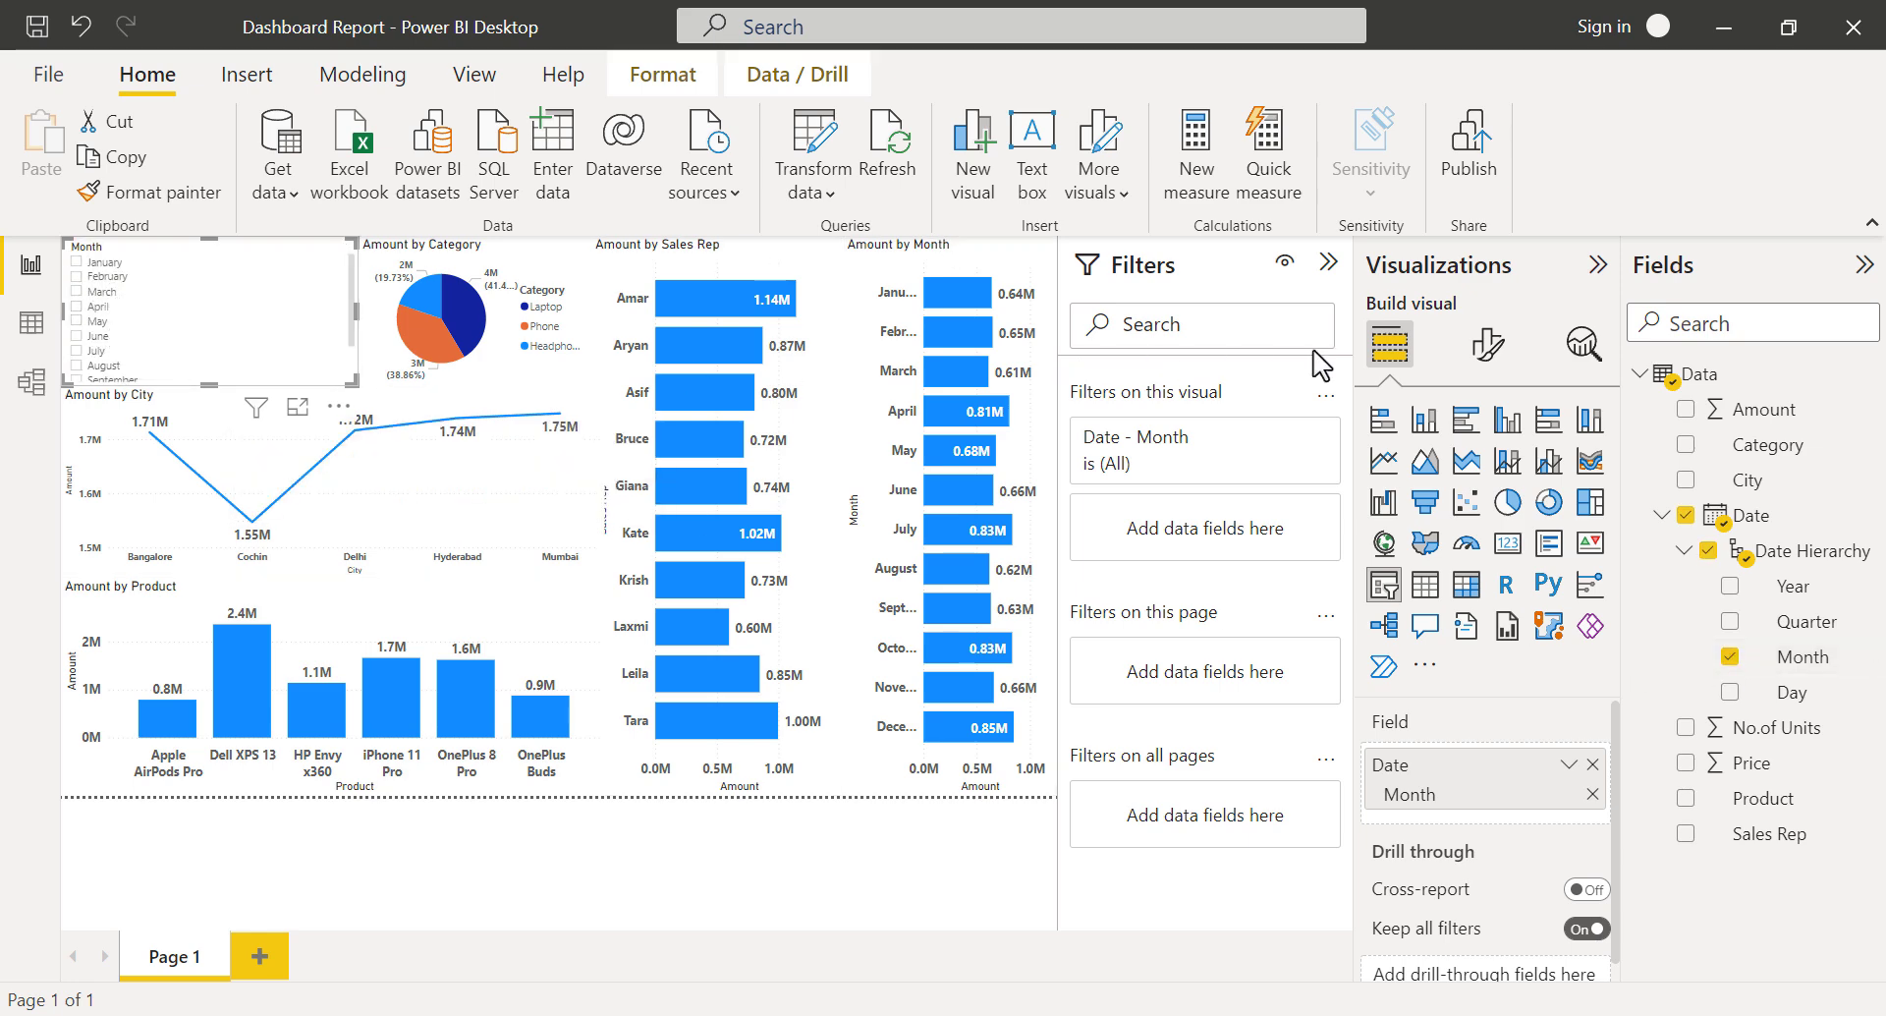
click(1481, 349)
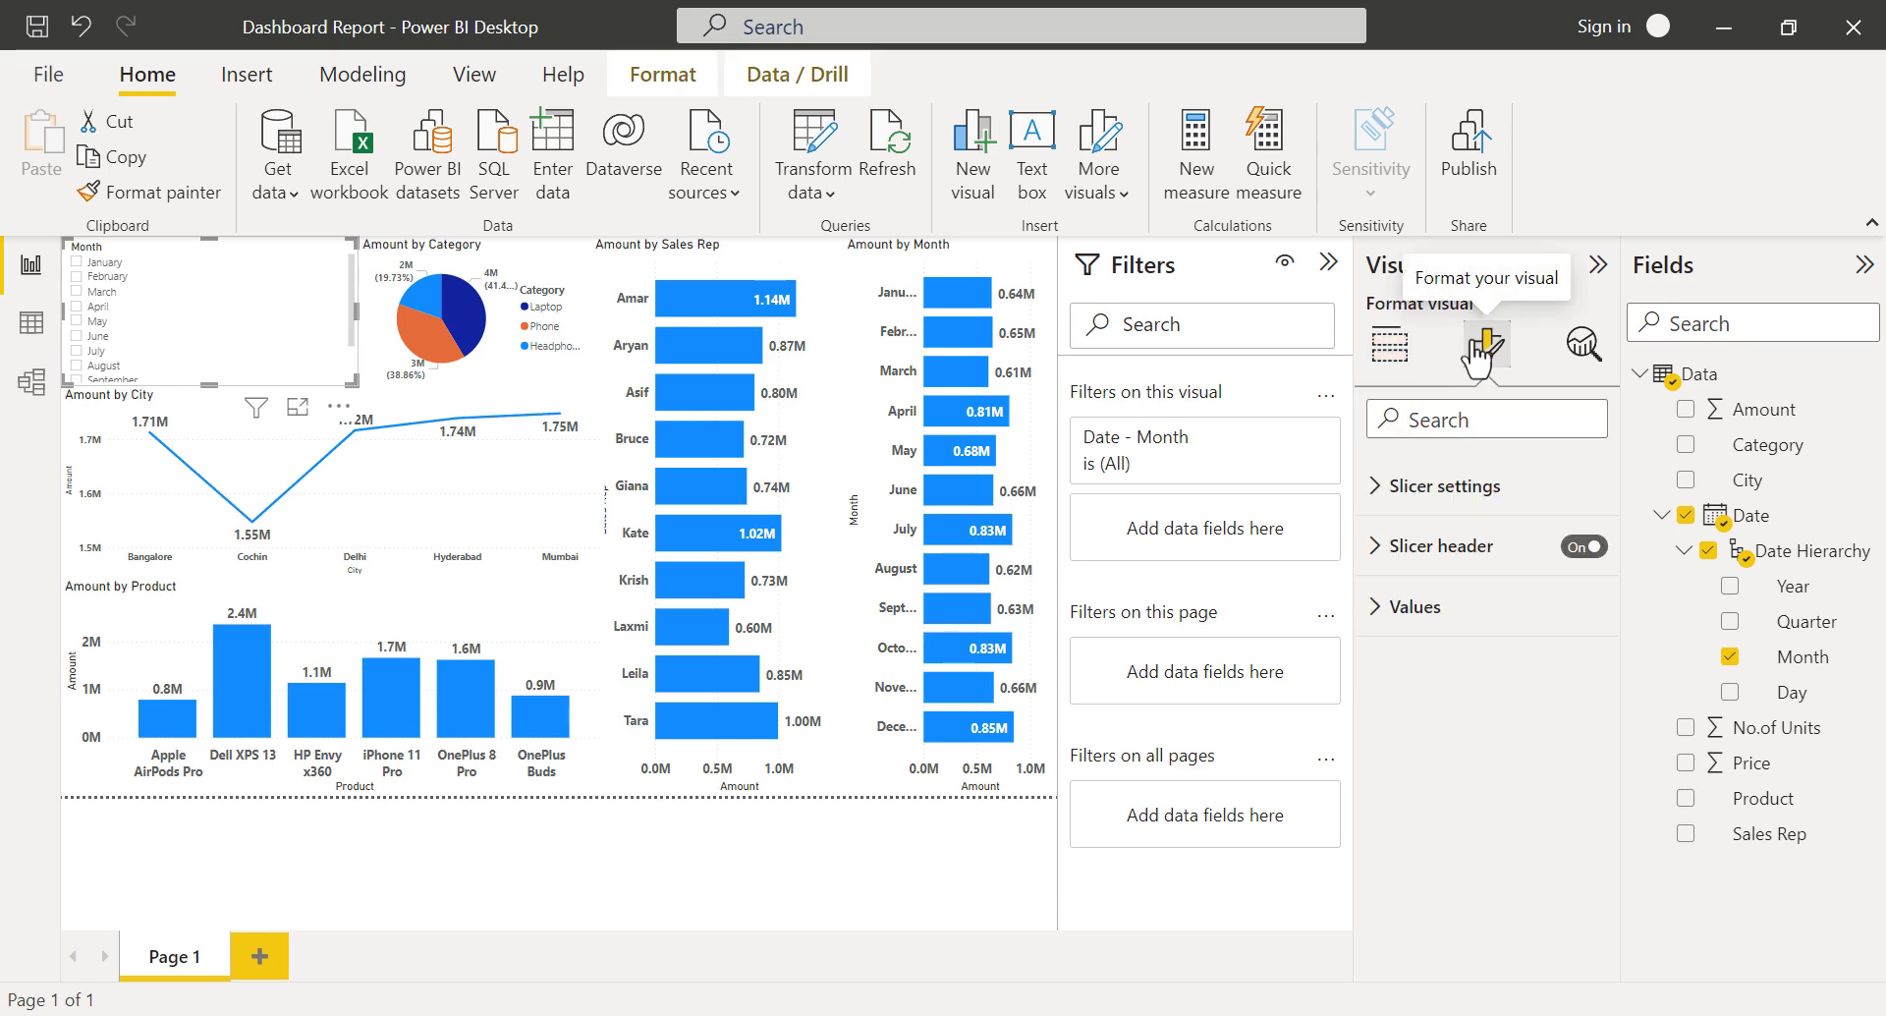
click(1378, 546)
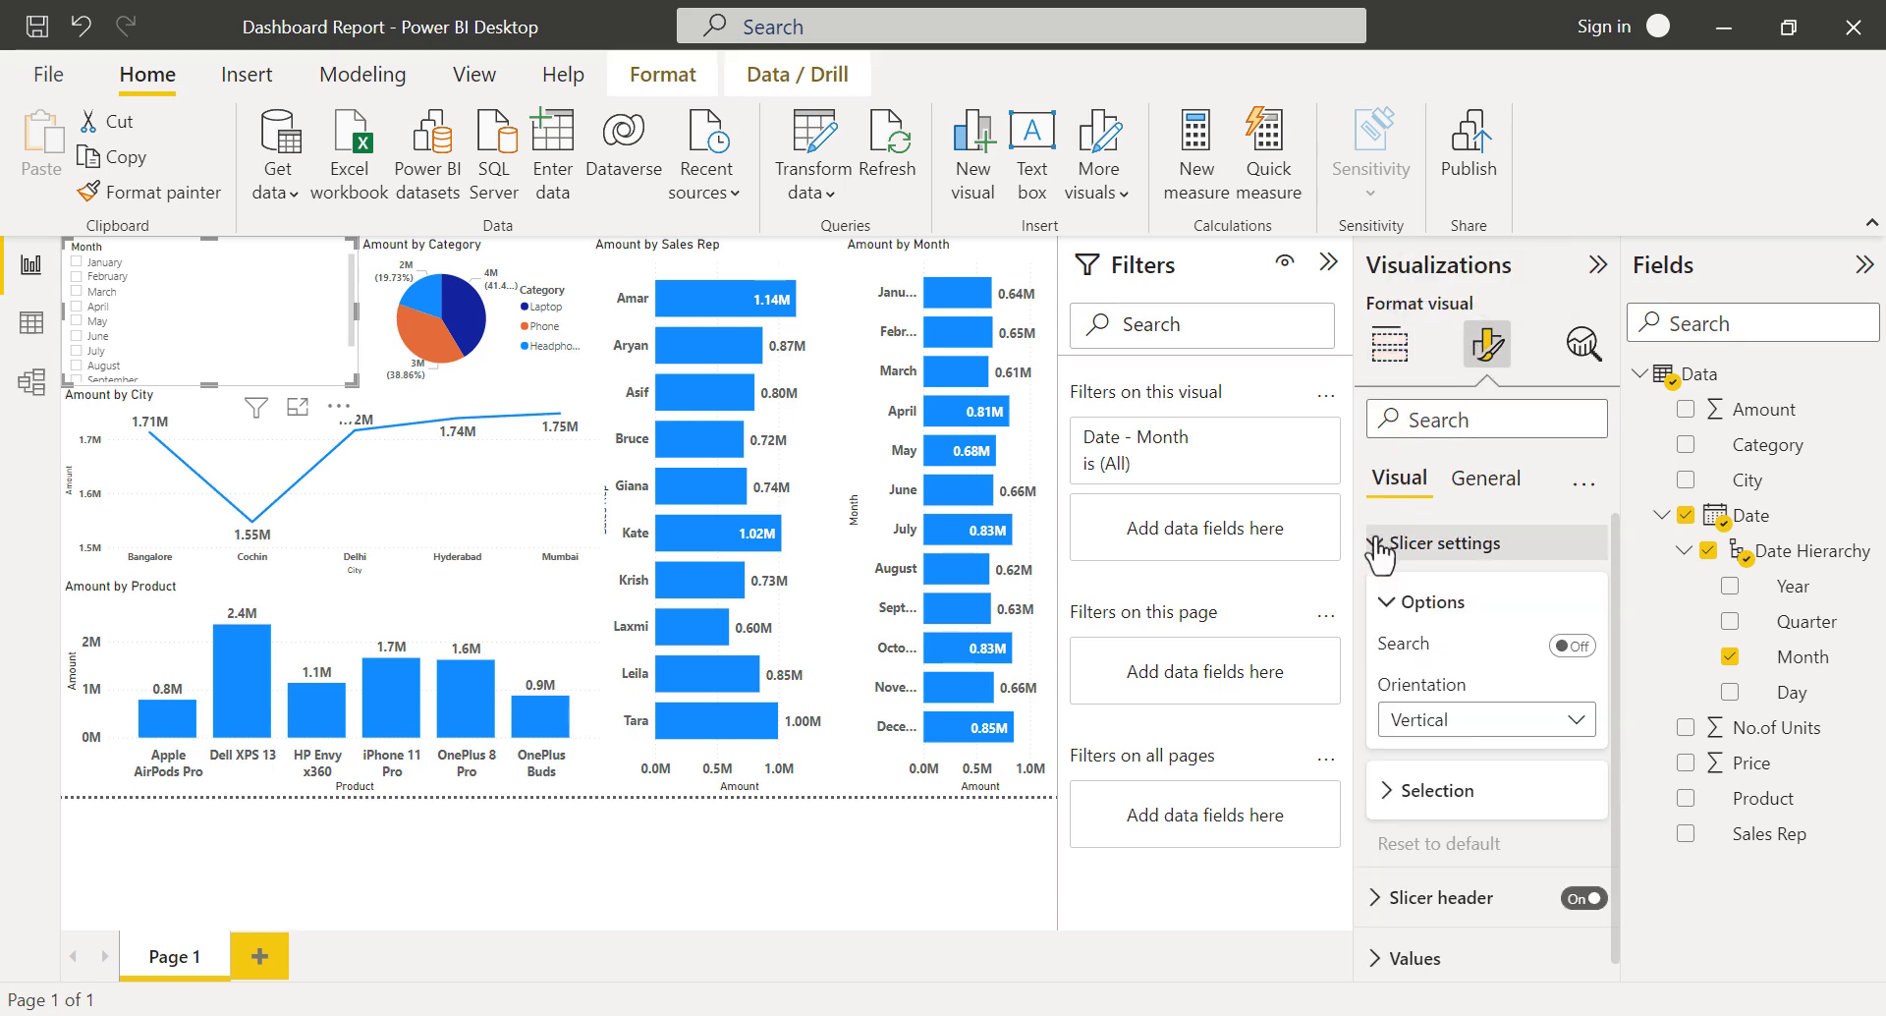
click(1468, 732)
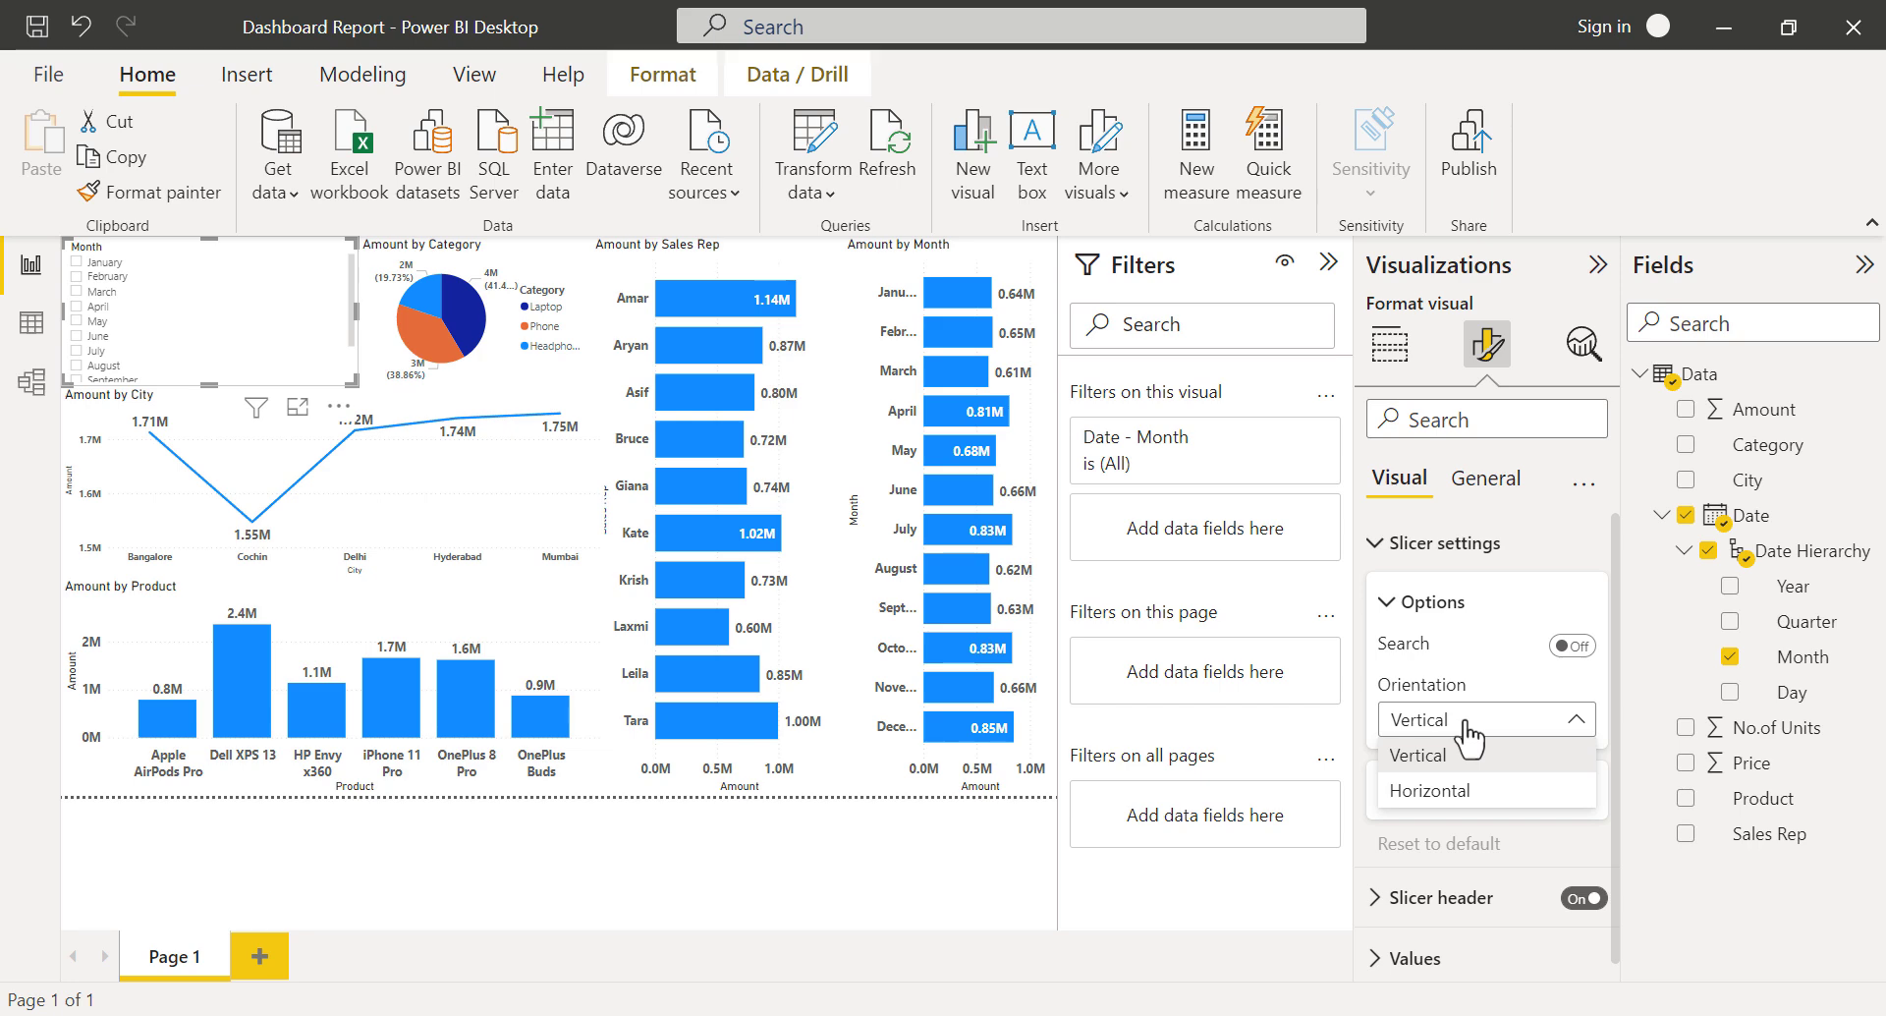
click(1469, 791)
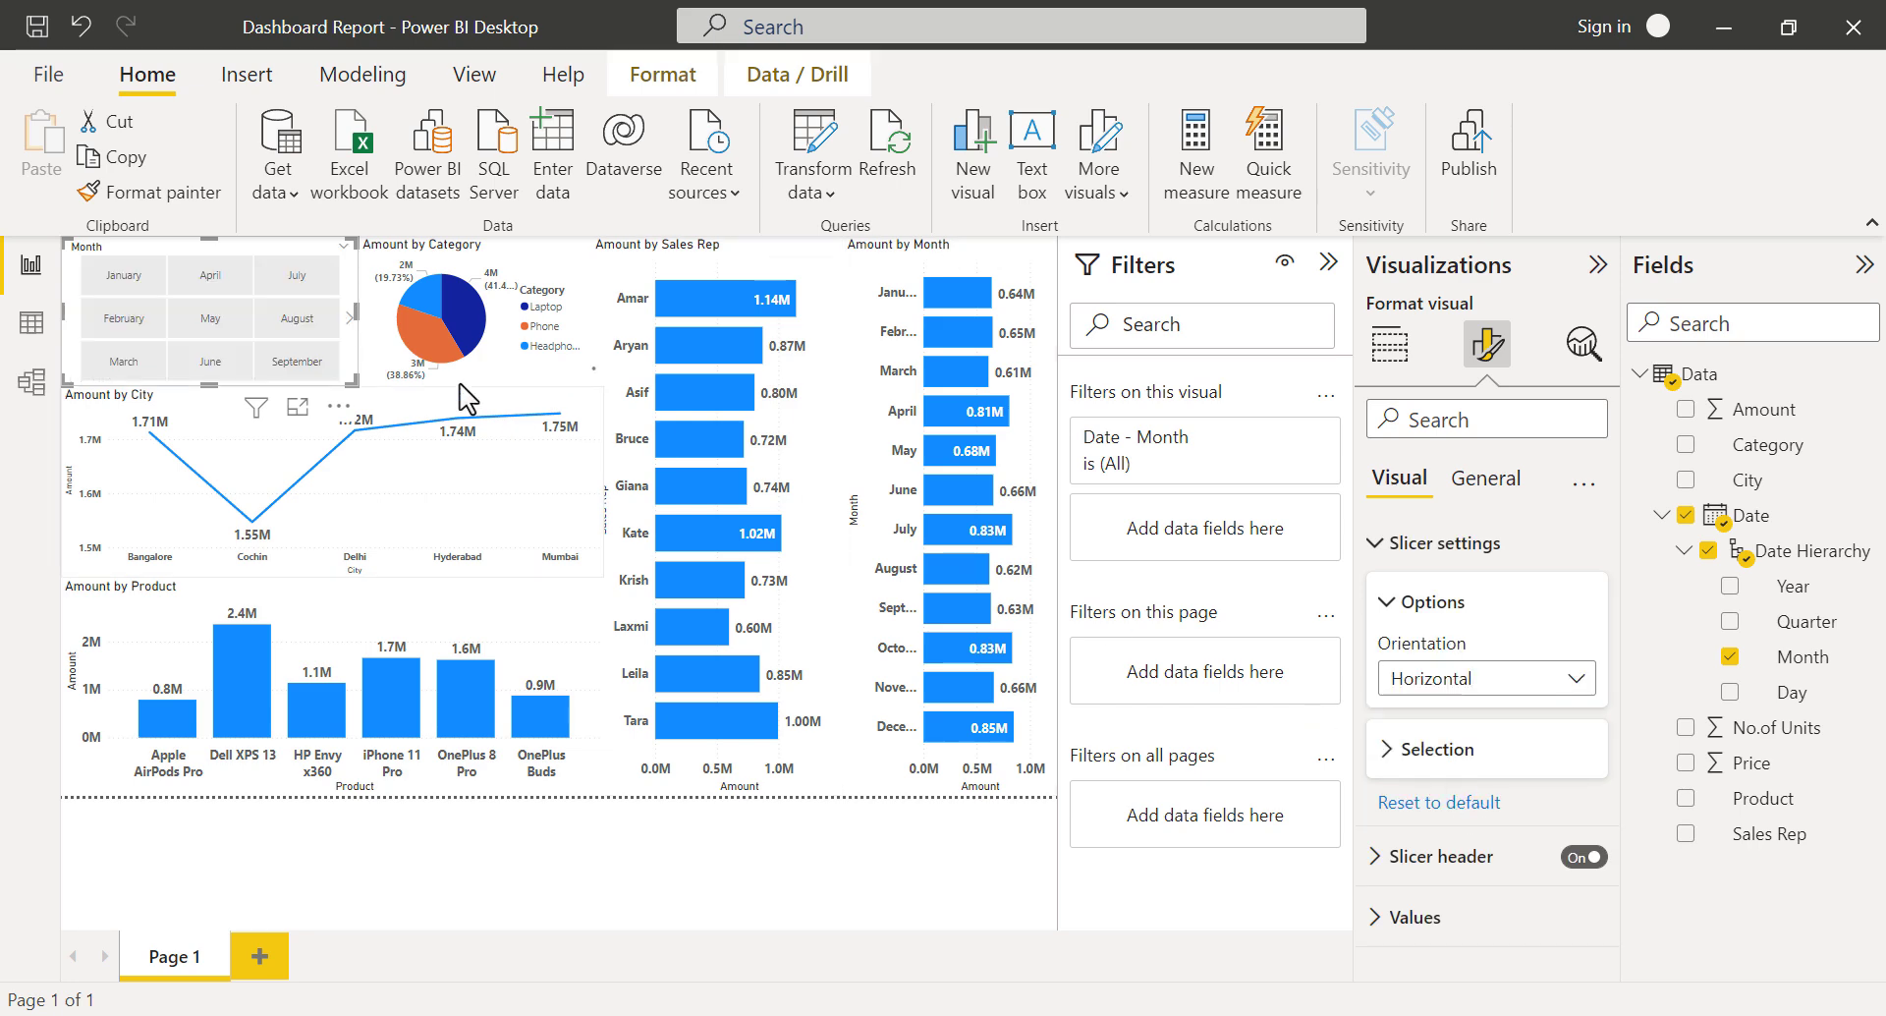
drag(356, 312, 396, 321)
Shift the pie chart right and make the Month slicer's value labels bold at size 12.
click(585, 276)
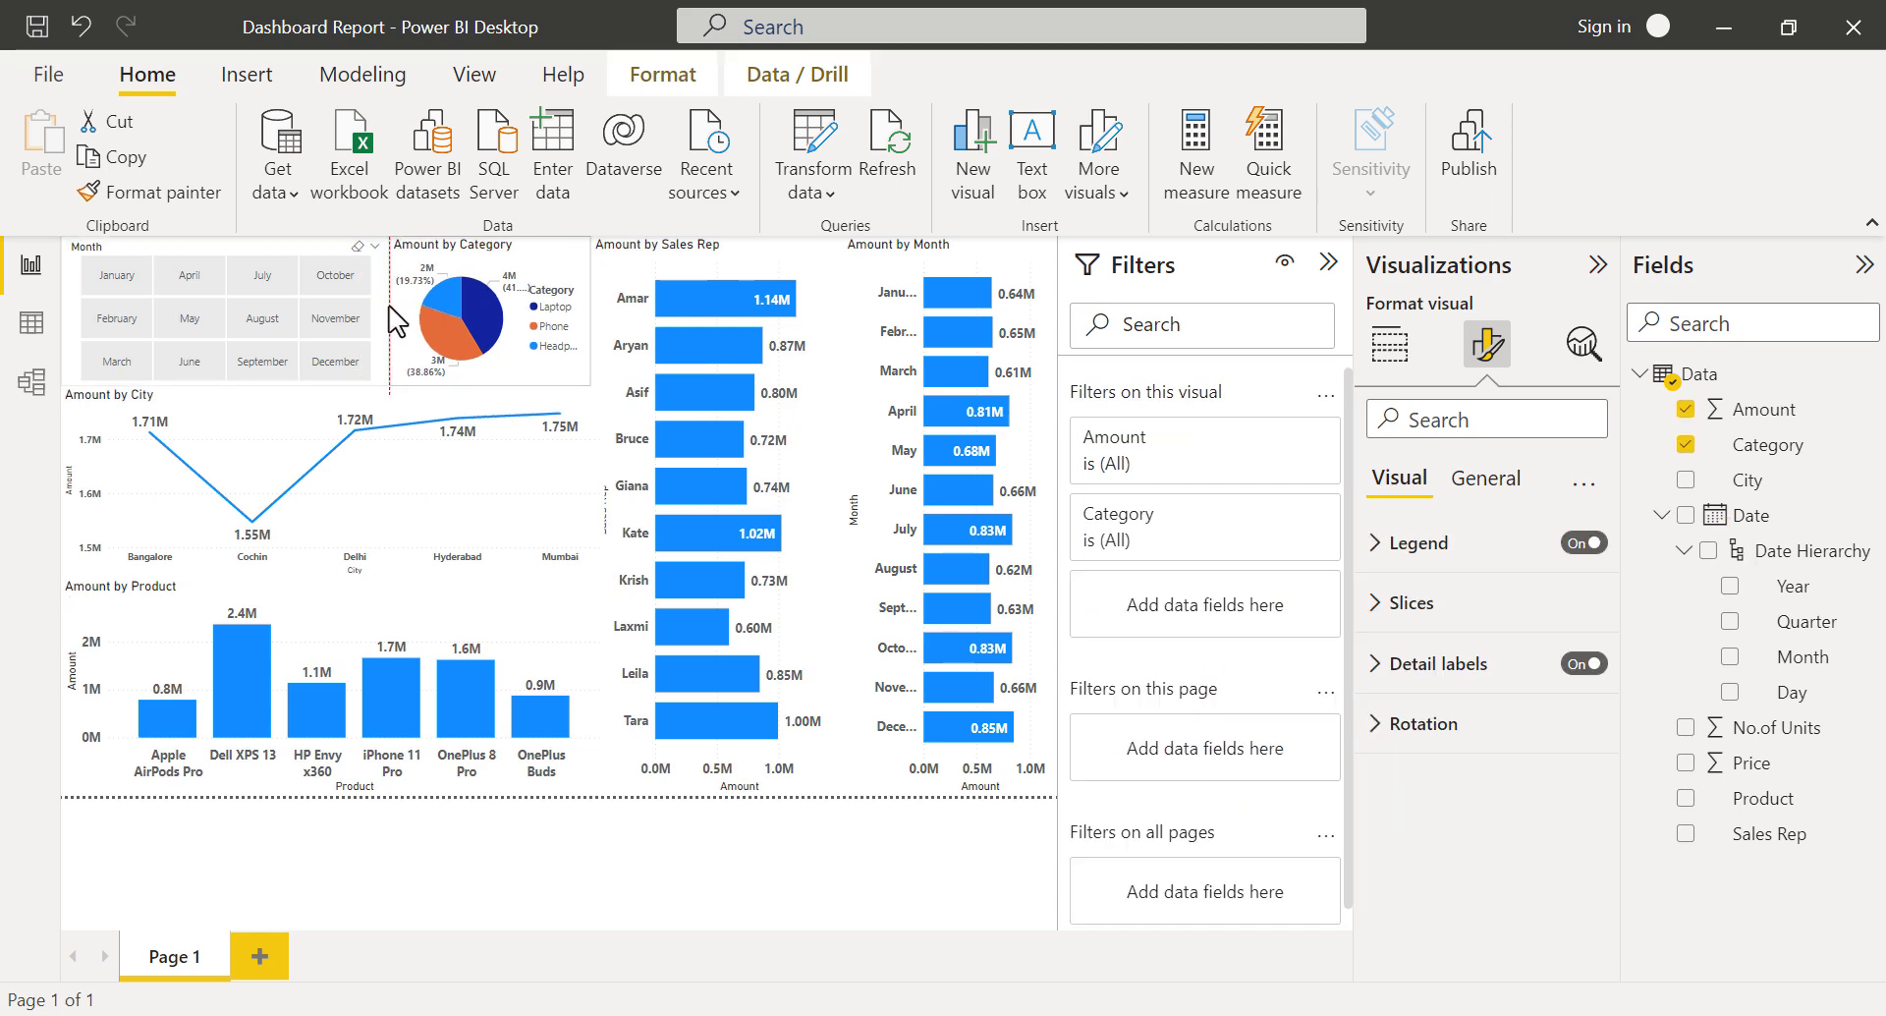
click(310, 247)
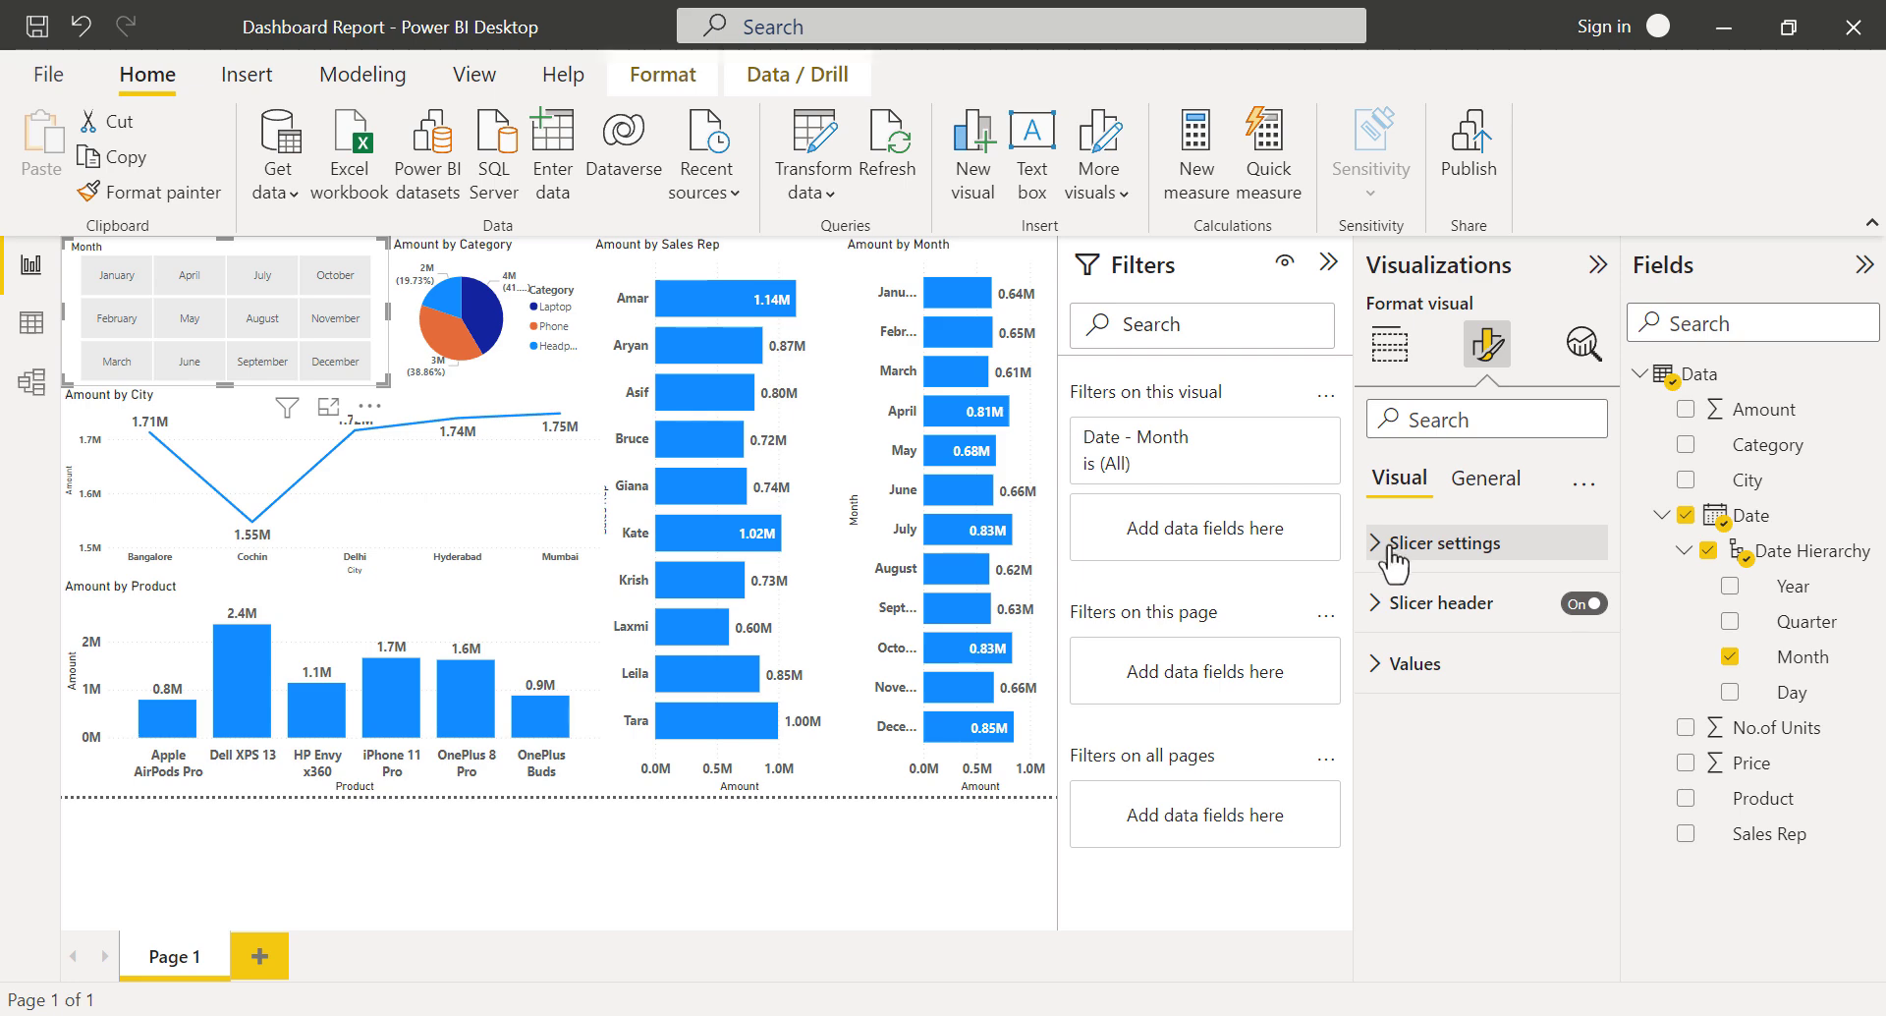
click(1380, 663)
scroll(1572, 726, down, 1)
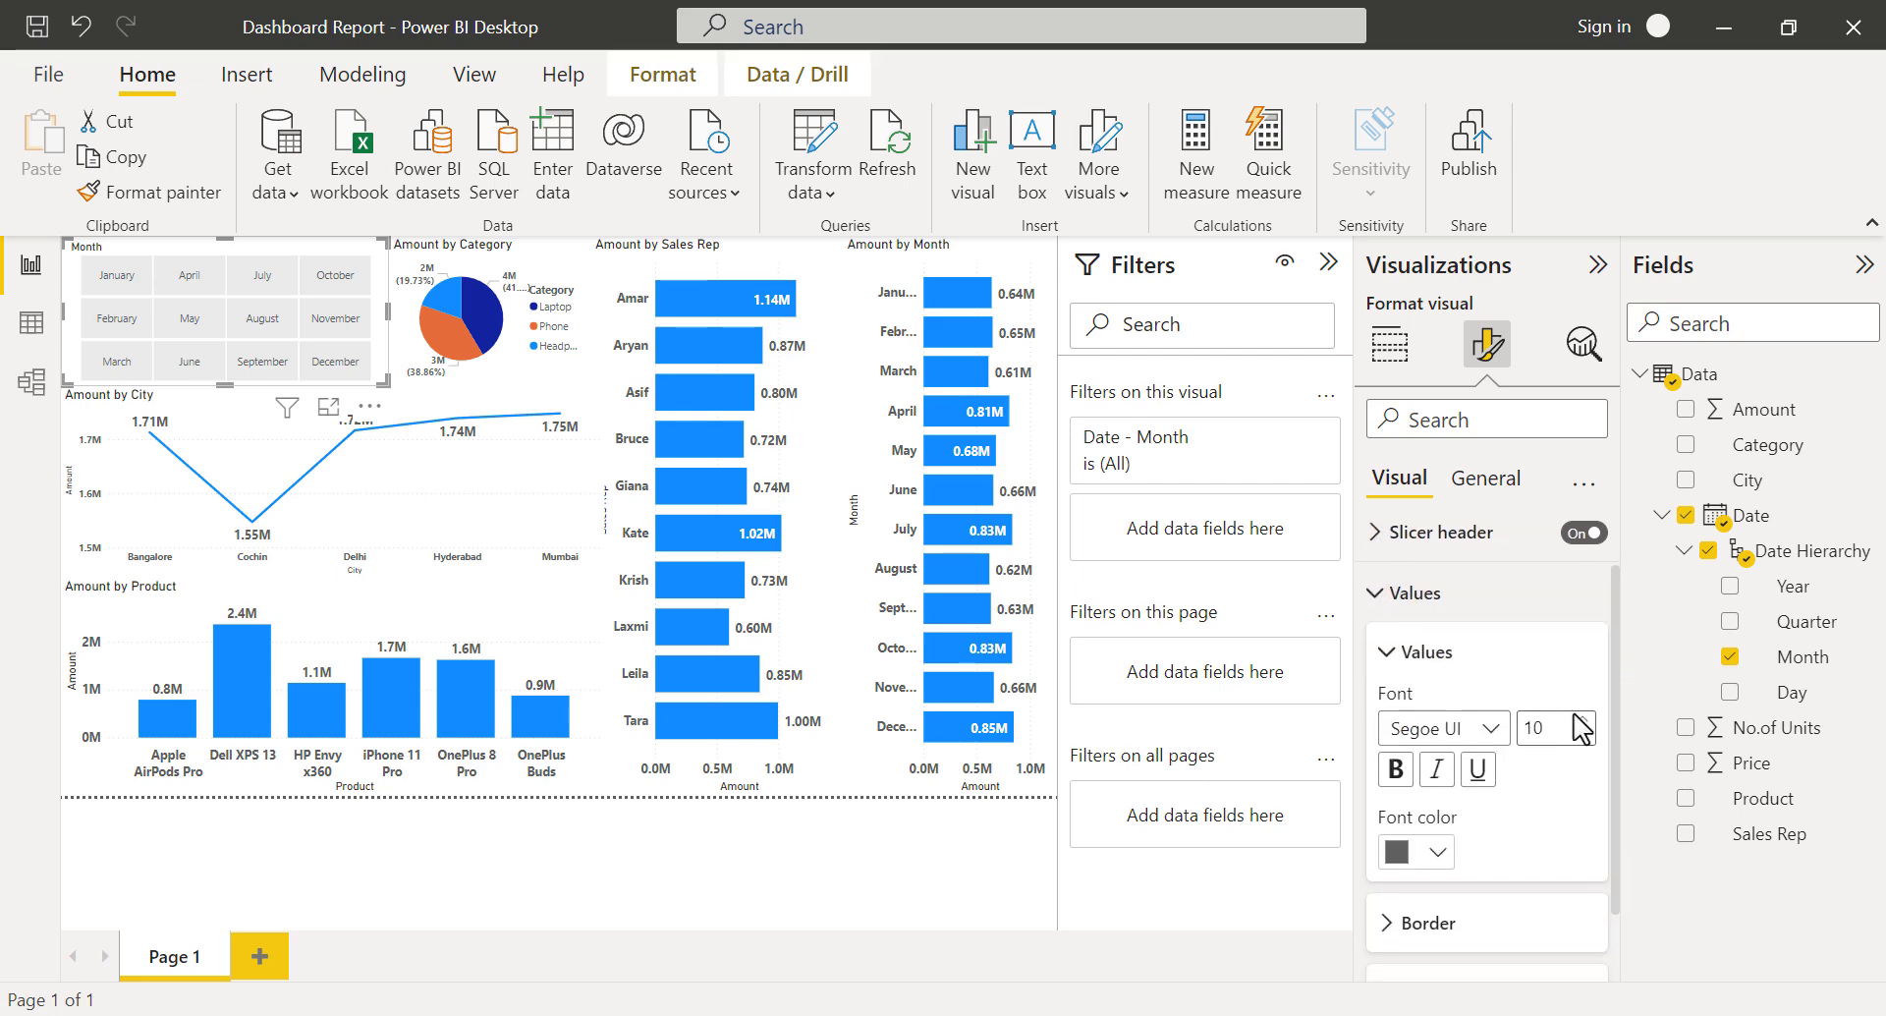
click(1582, 719)
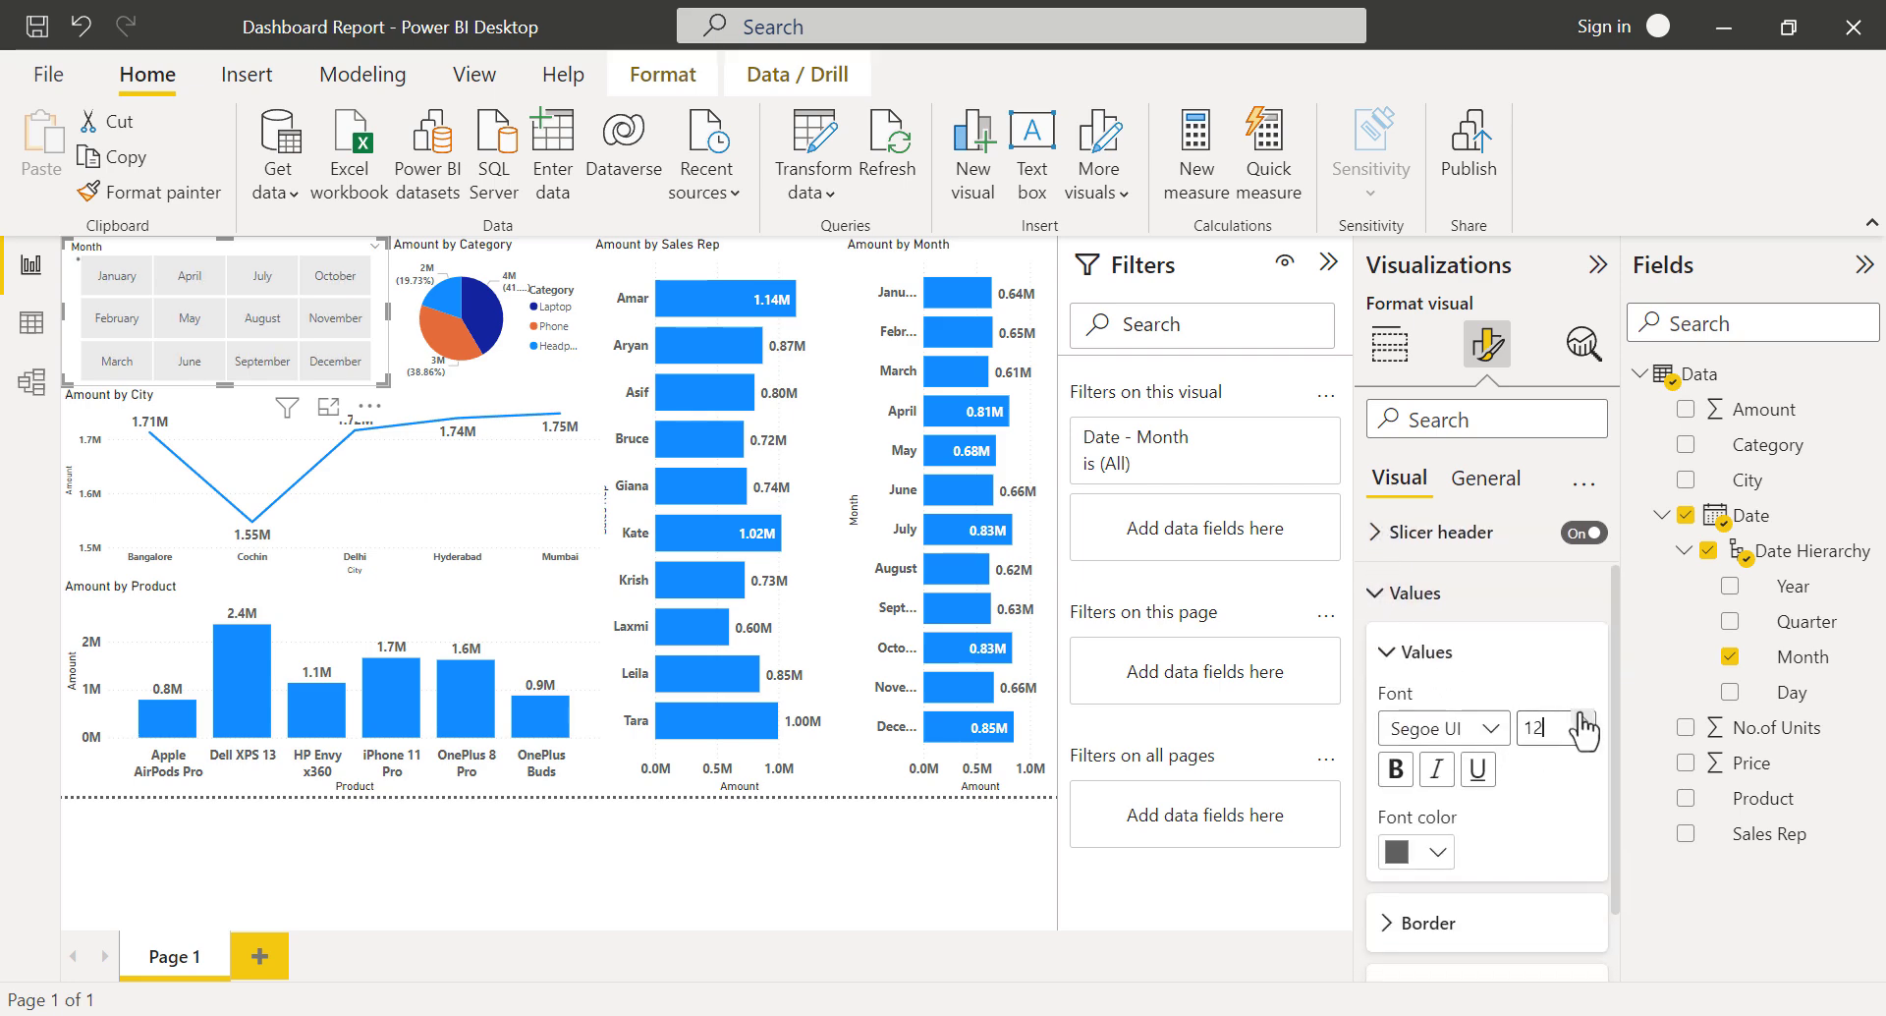
click(1394, 769)
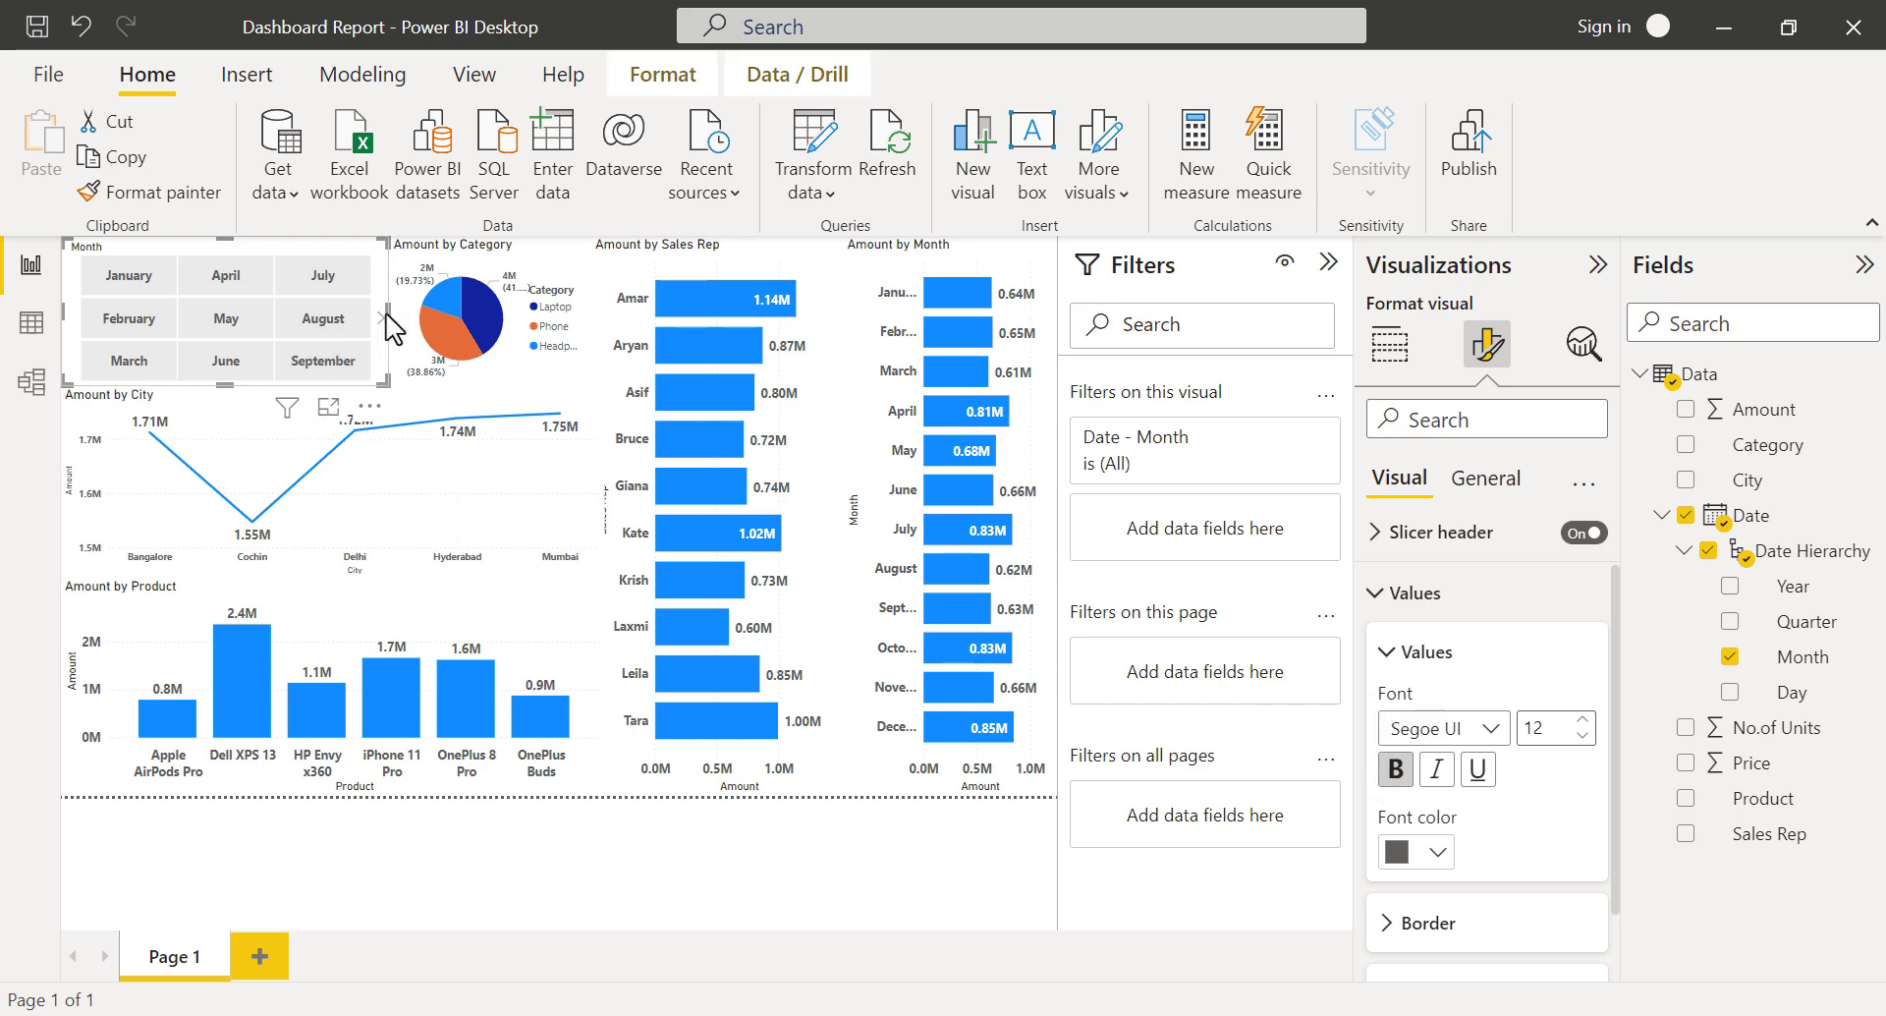
Widen the slicer to show October–December and shrink the Amount by City line chart from the top.
drag(387, 317, 410, 317)
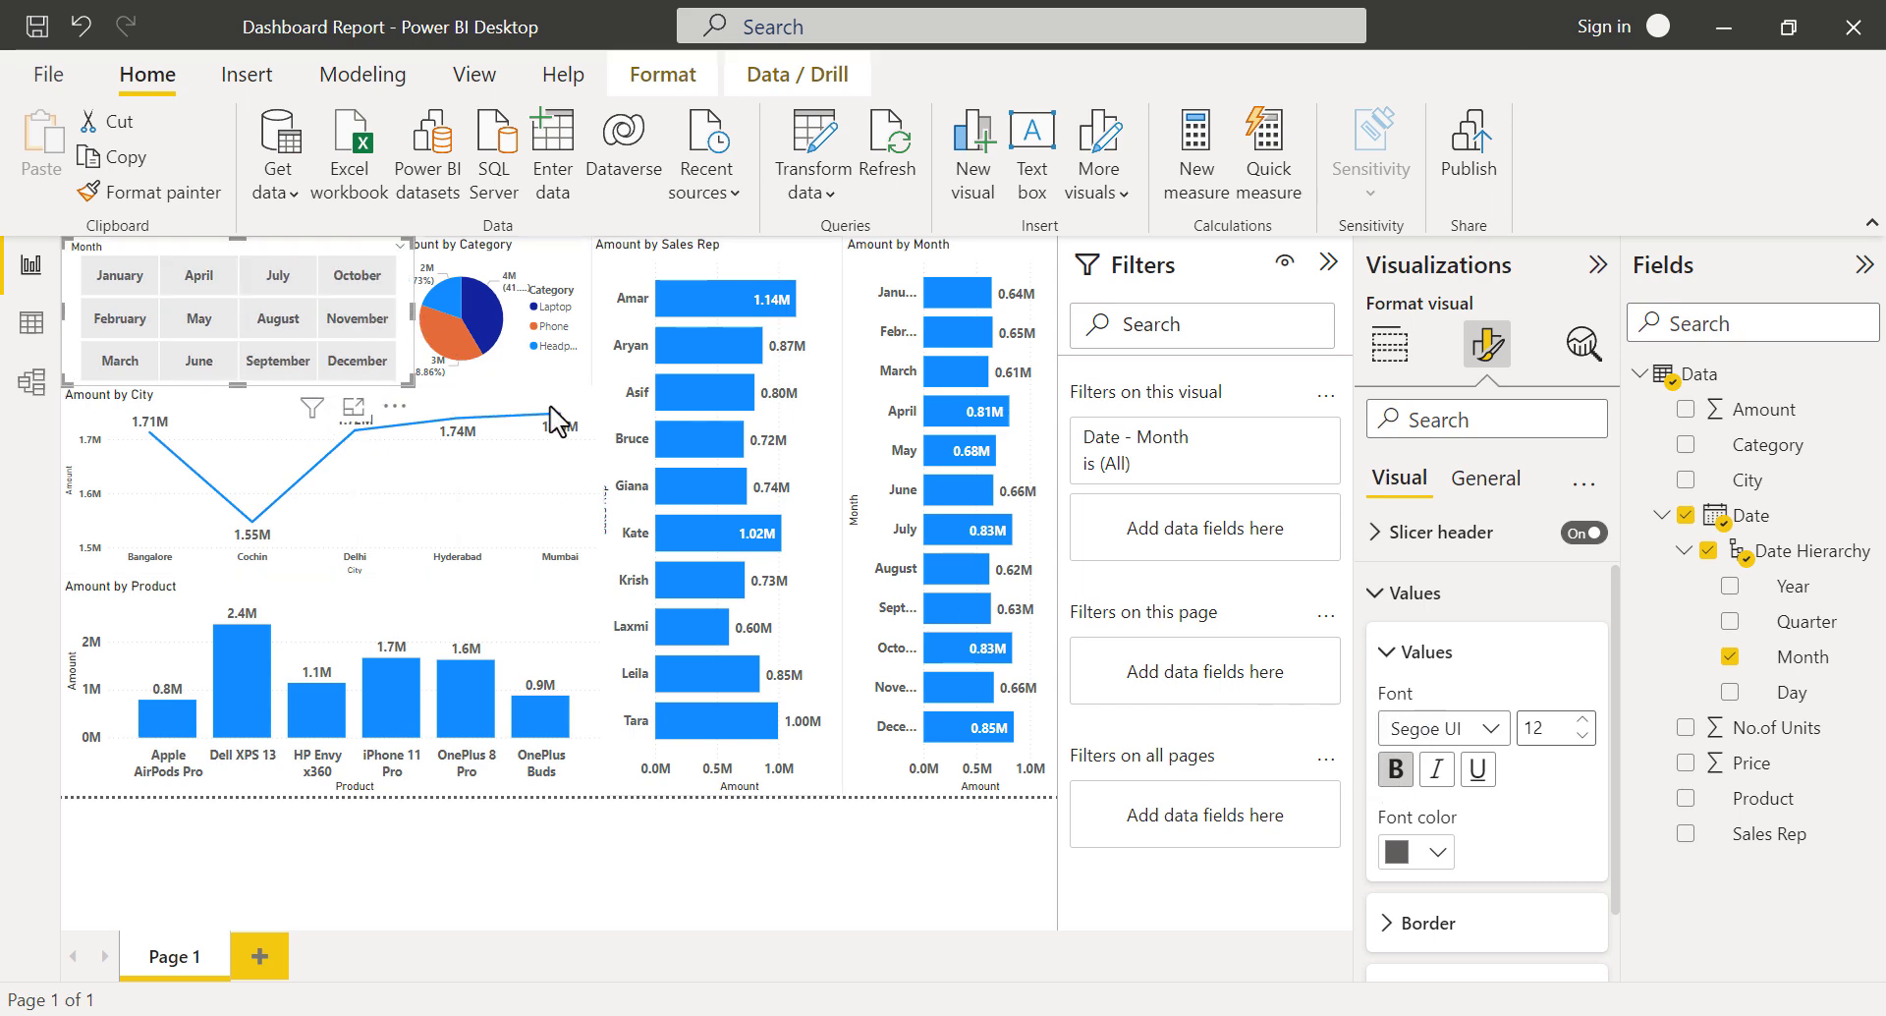
click(238, 405)
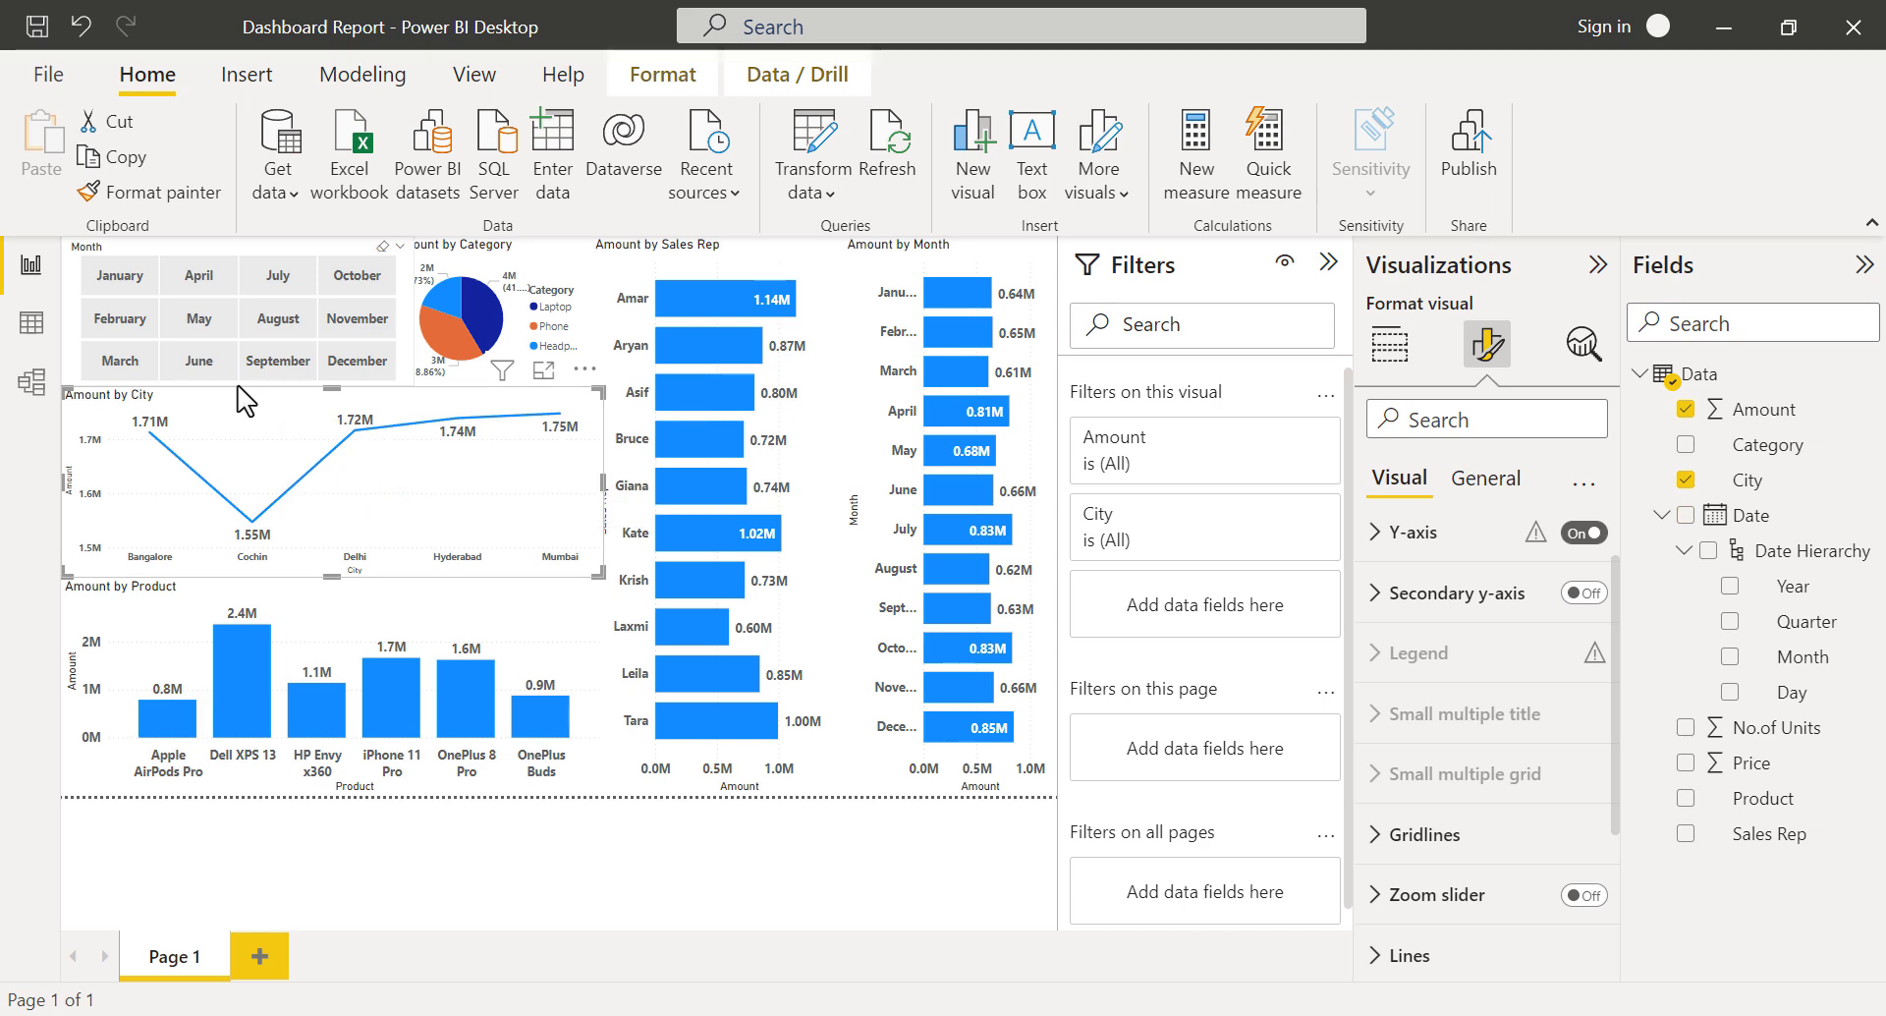
drag(333, 385, 335, 403)
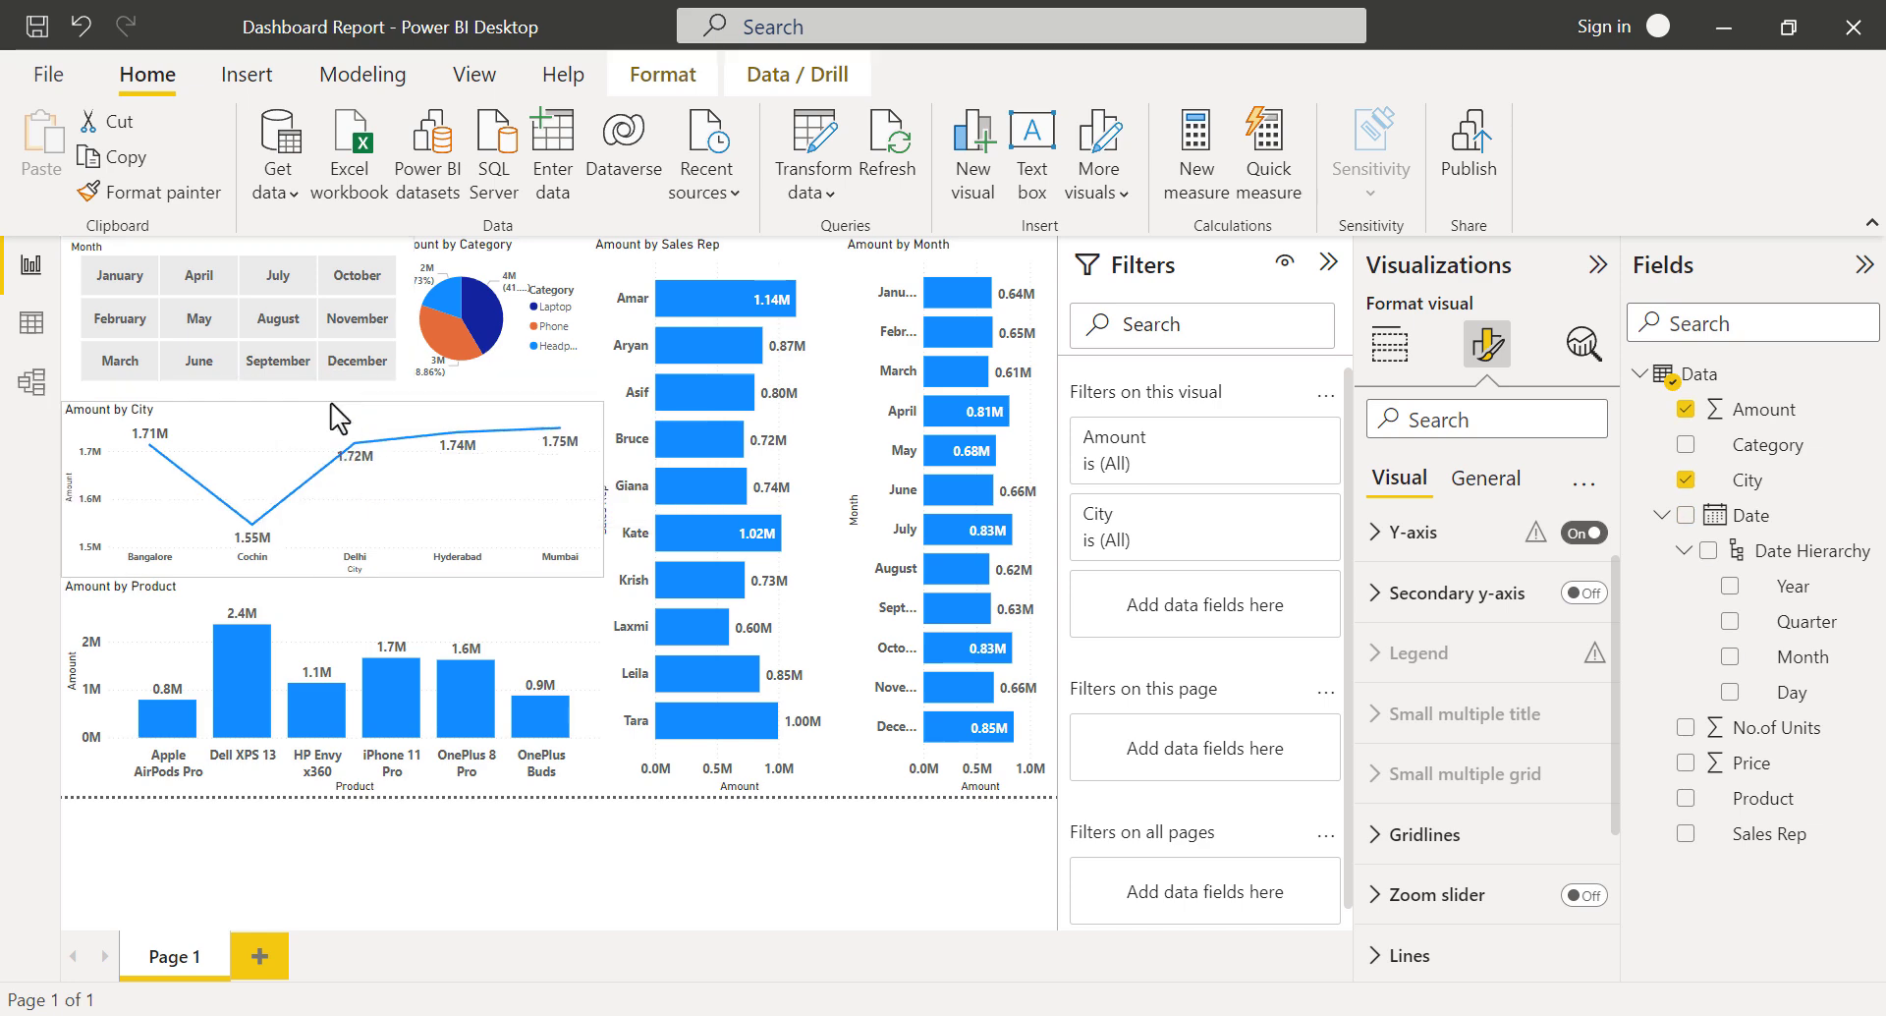
Narrow the Month slicer and Amount by Month chart, nudge the pie right, and collapse the Filters pane.
click(413, 313)
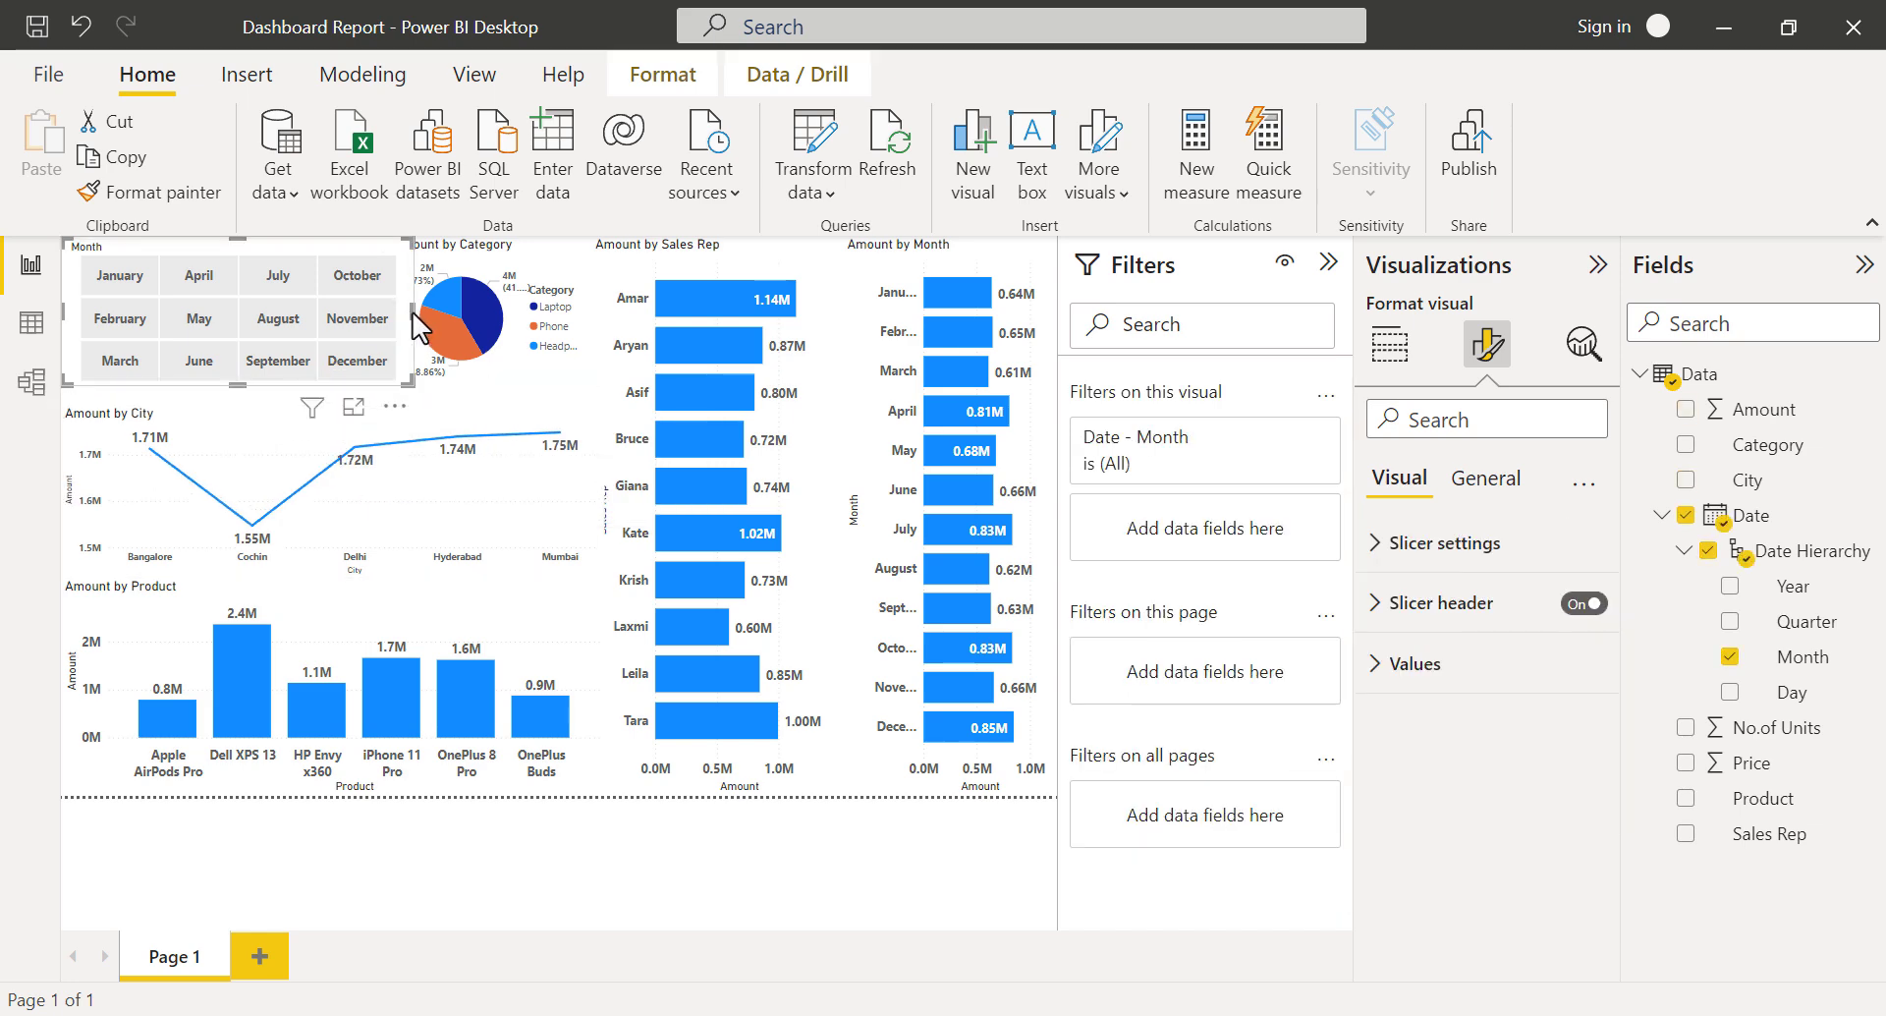
drag(411, 310, 406, 311)
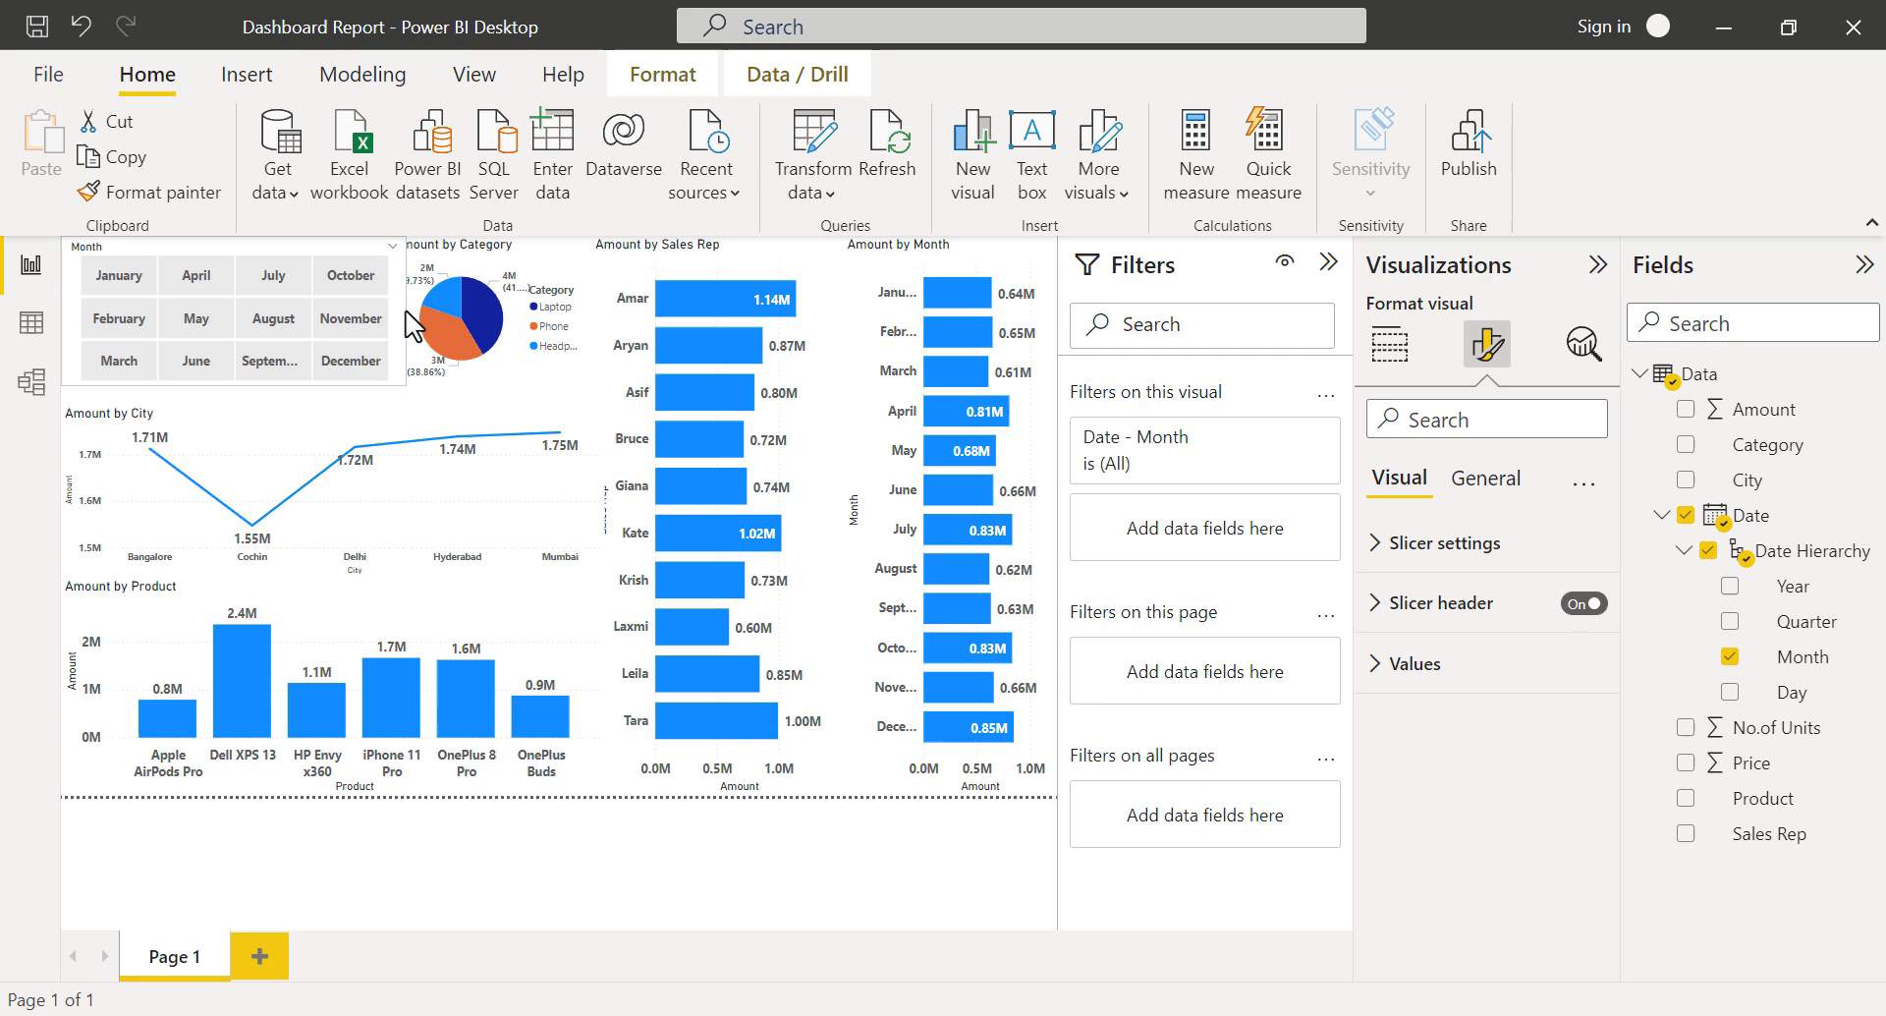
click(849, 369)
mouse_move(842, 514)
mouse_down()
mouse_move(858, 523)
mouse_move(841, 501)
mouse_up()
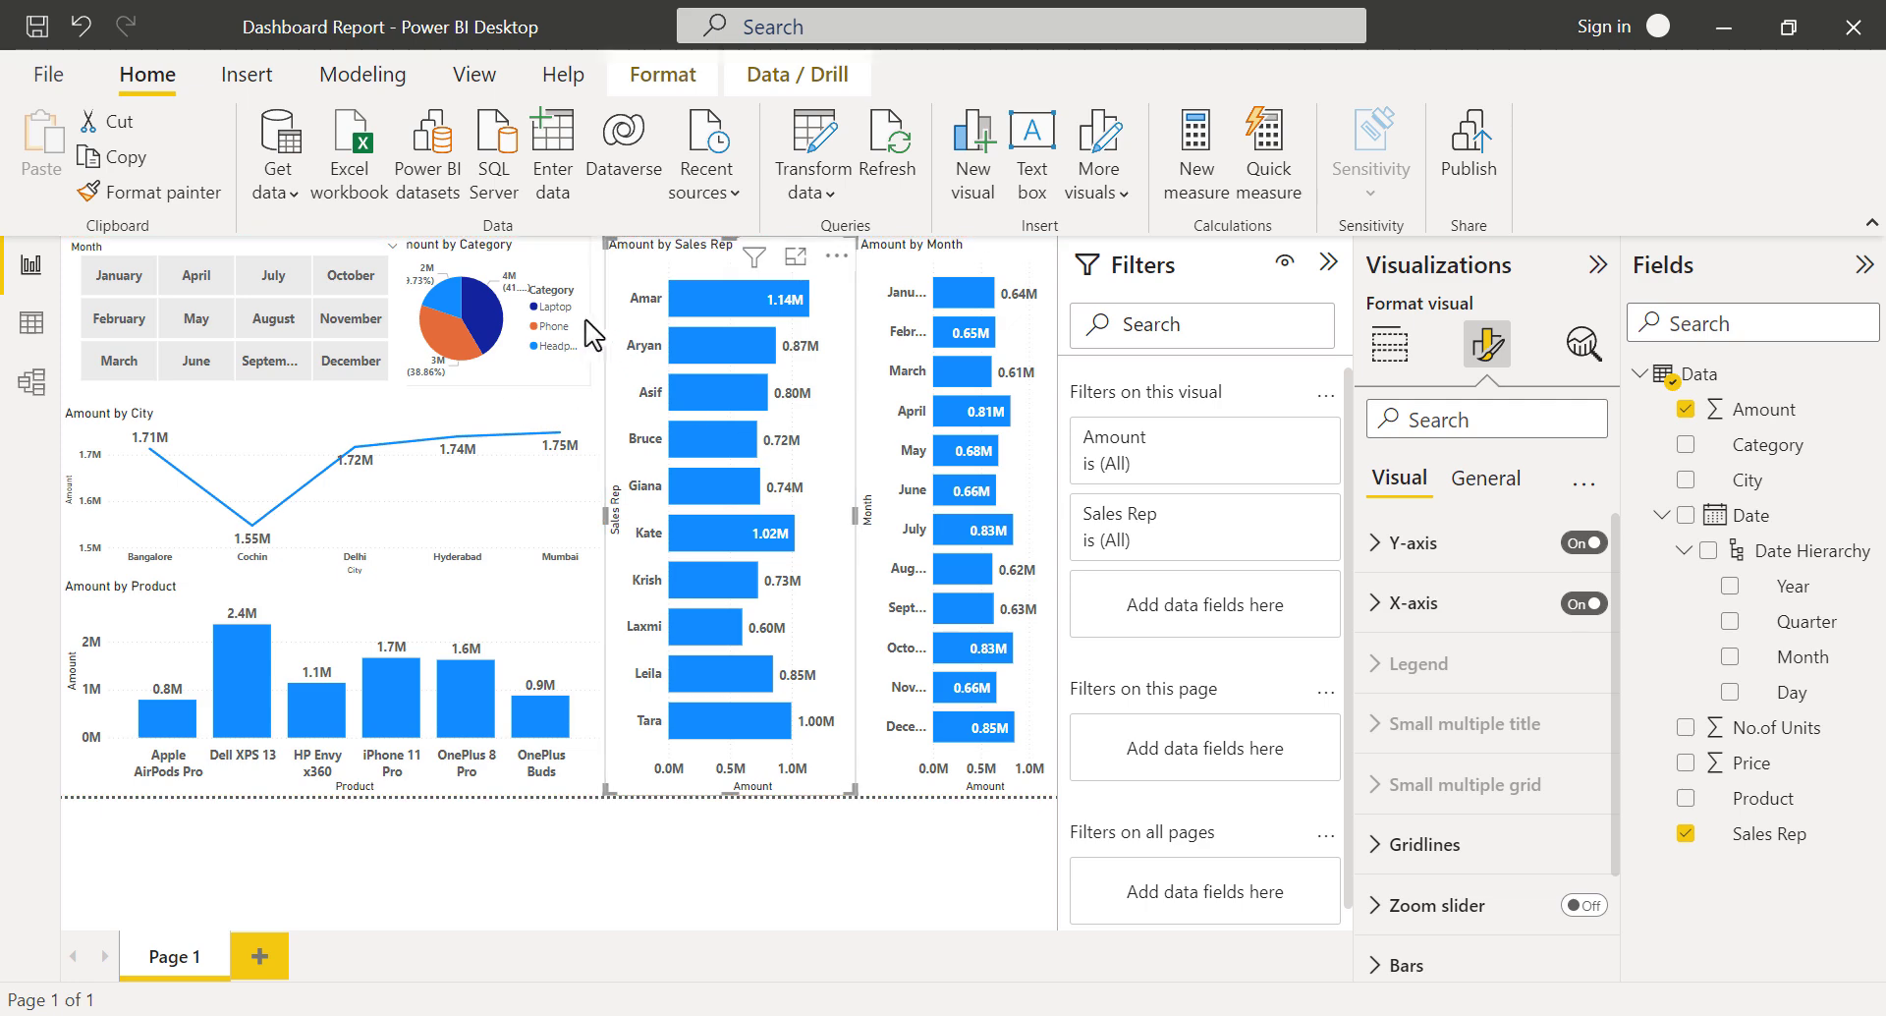
drag(584, 330, 611, 341)
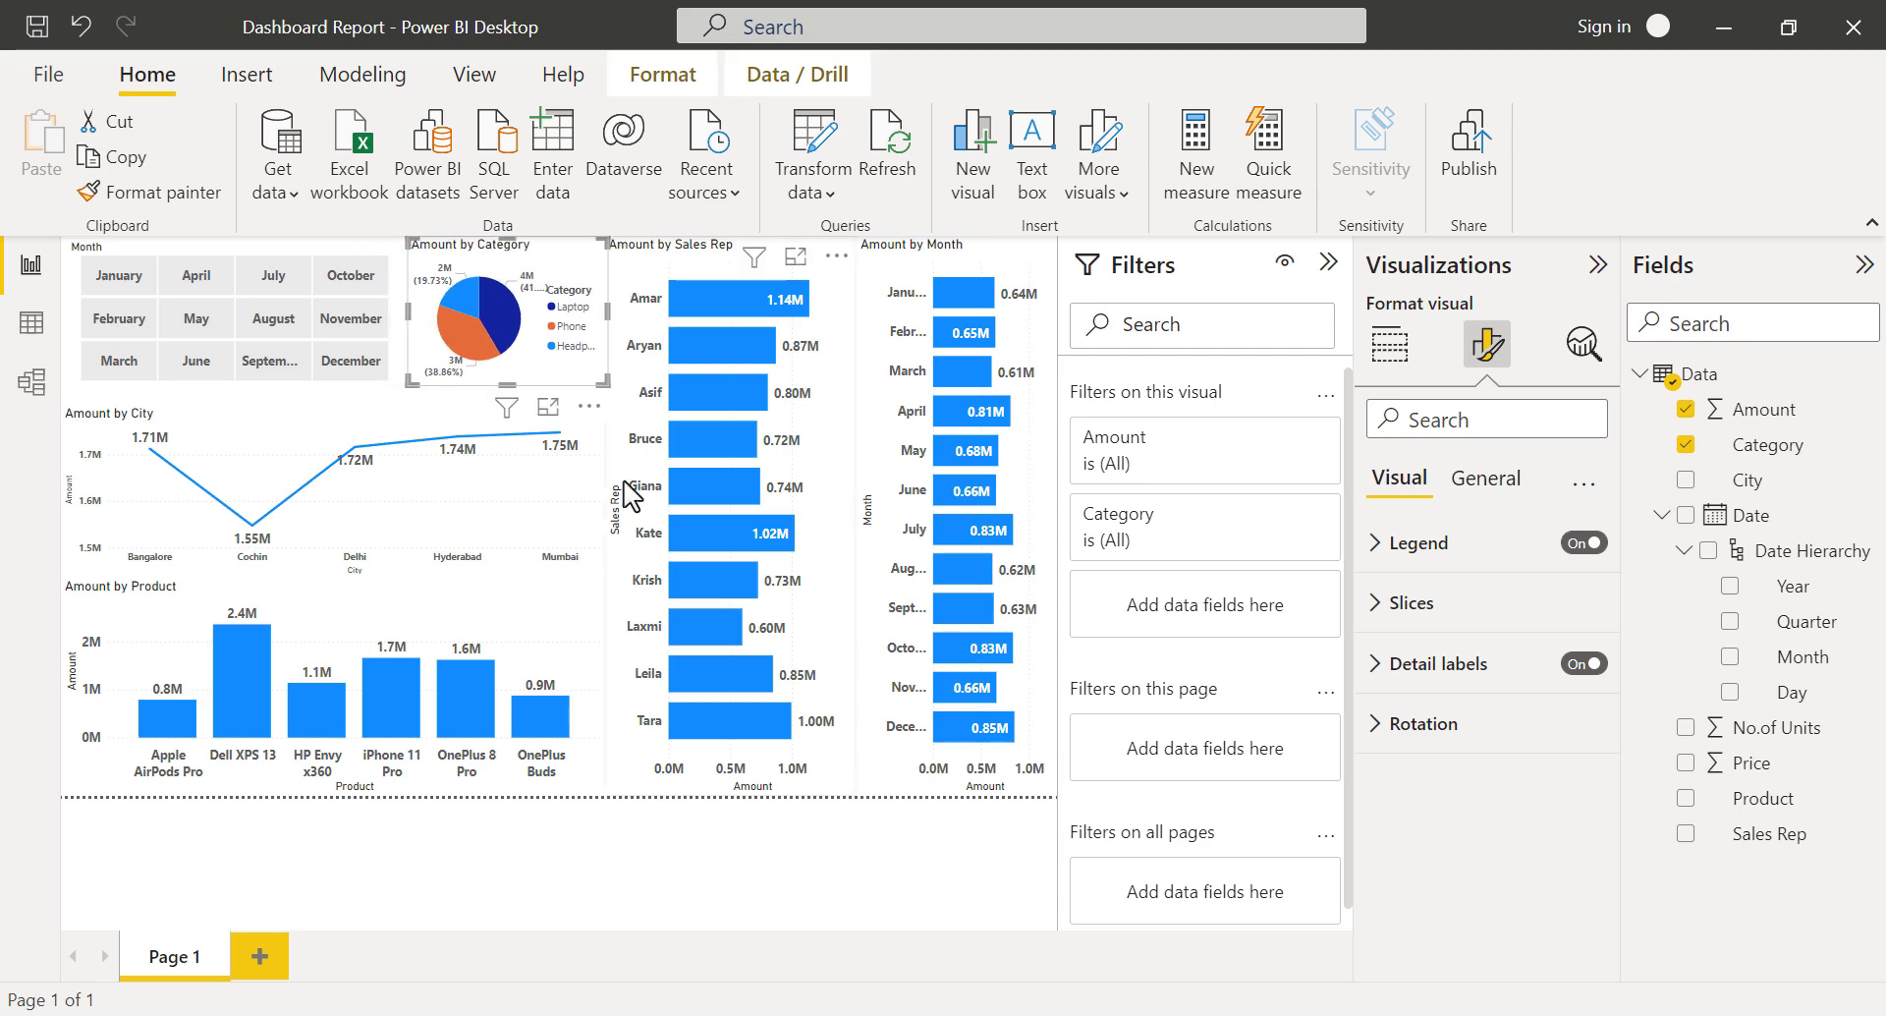
key(Escape)
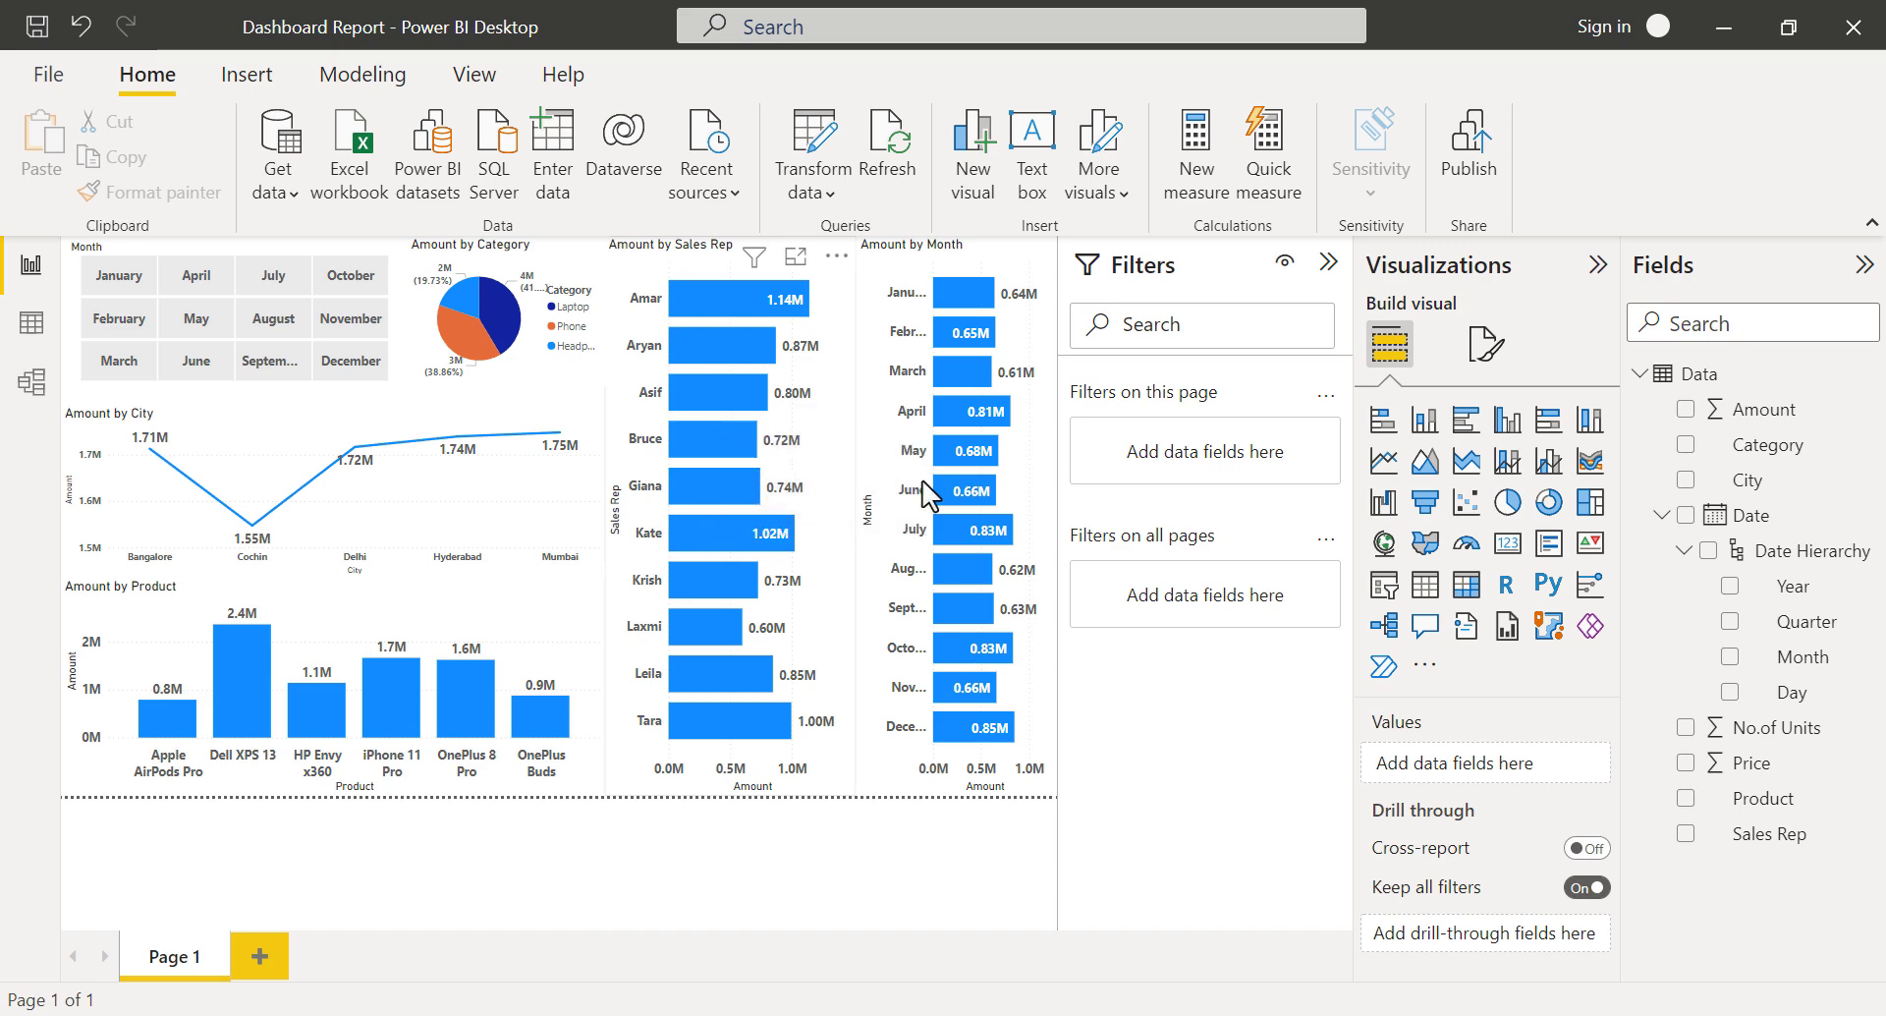
click(1328, 262)
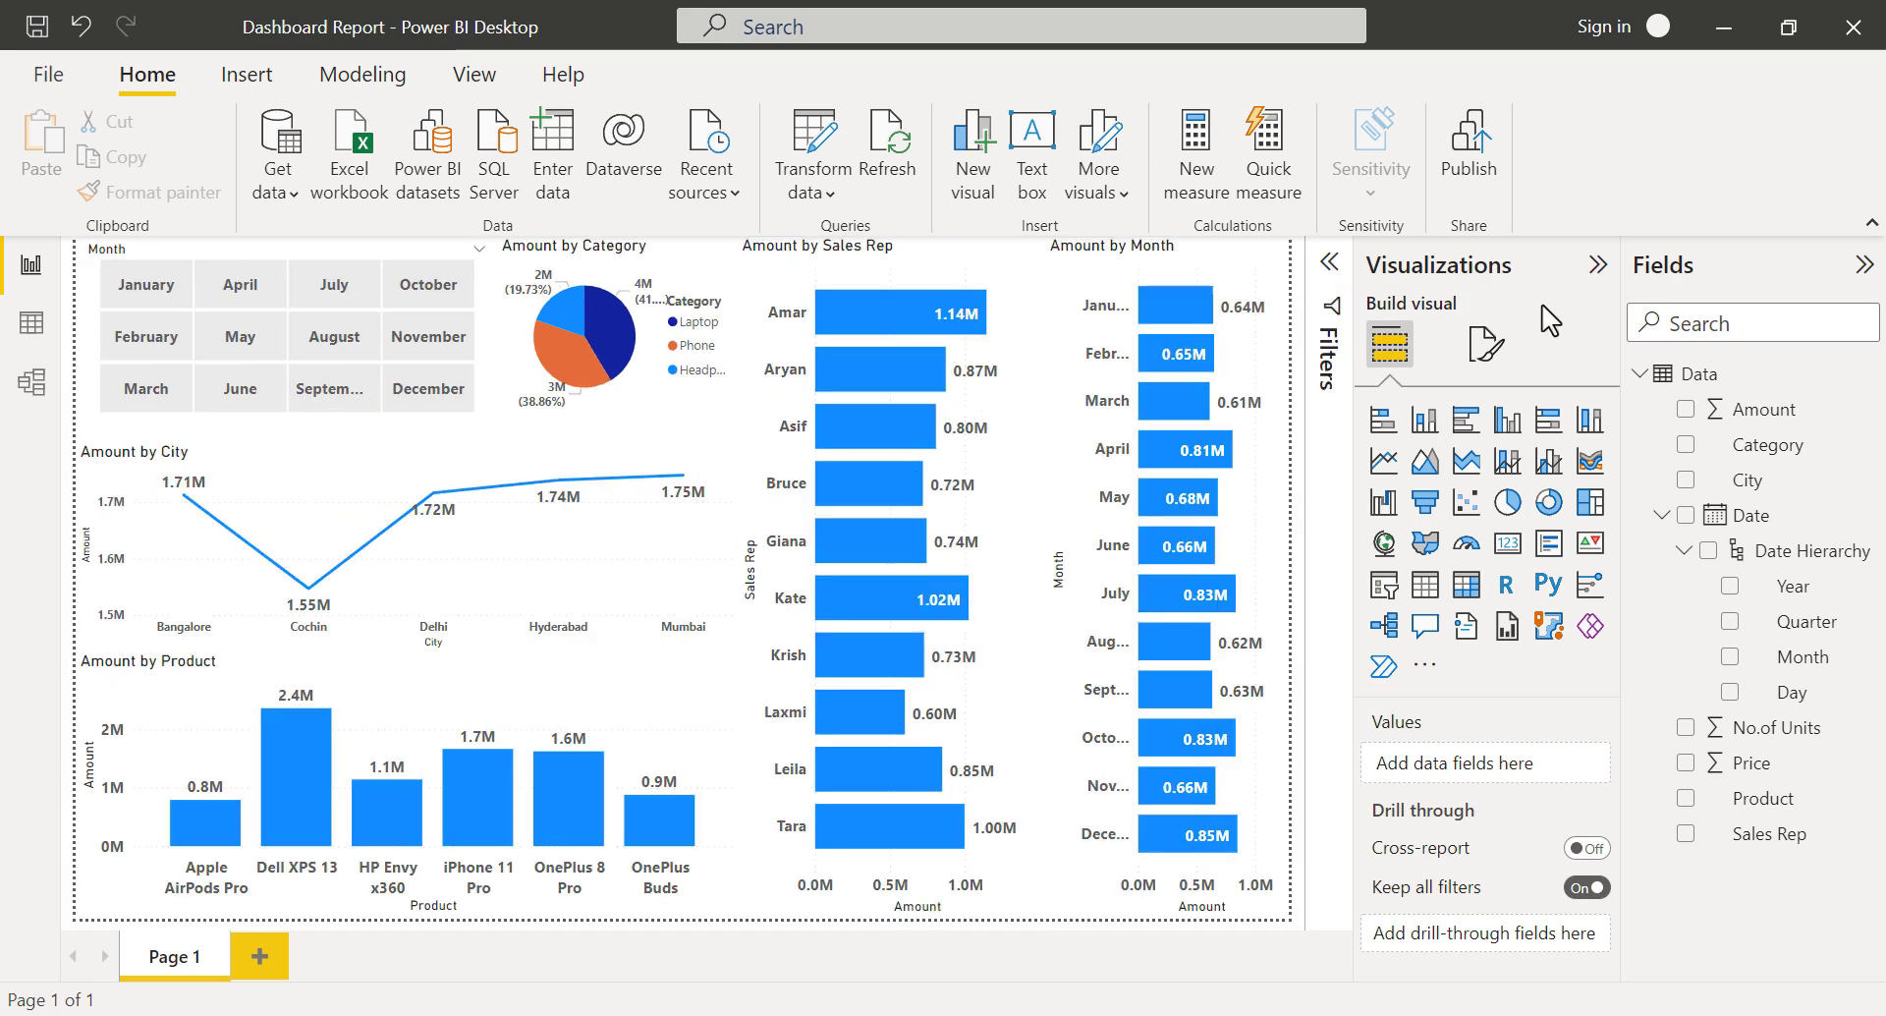
Collapse the Visualizations pane, filter the slicer to February, August and July, then clear the selection.
click(1597, 265)
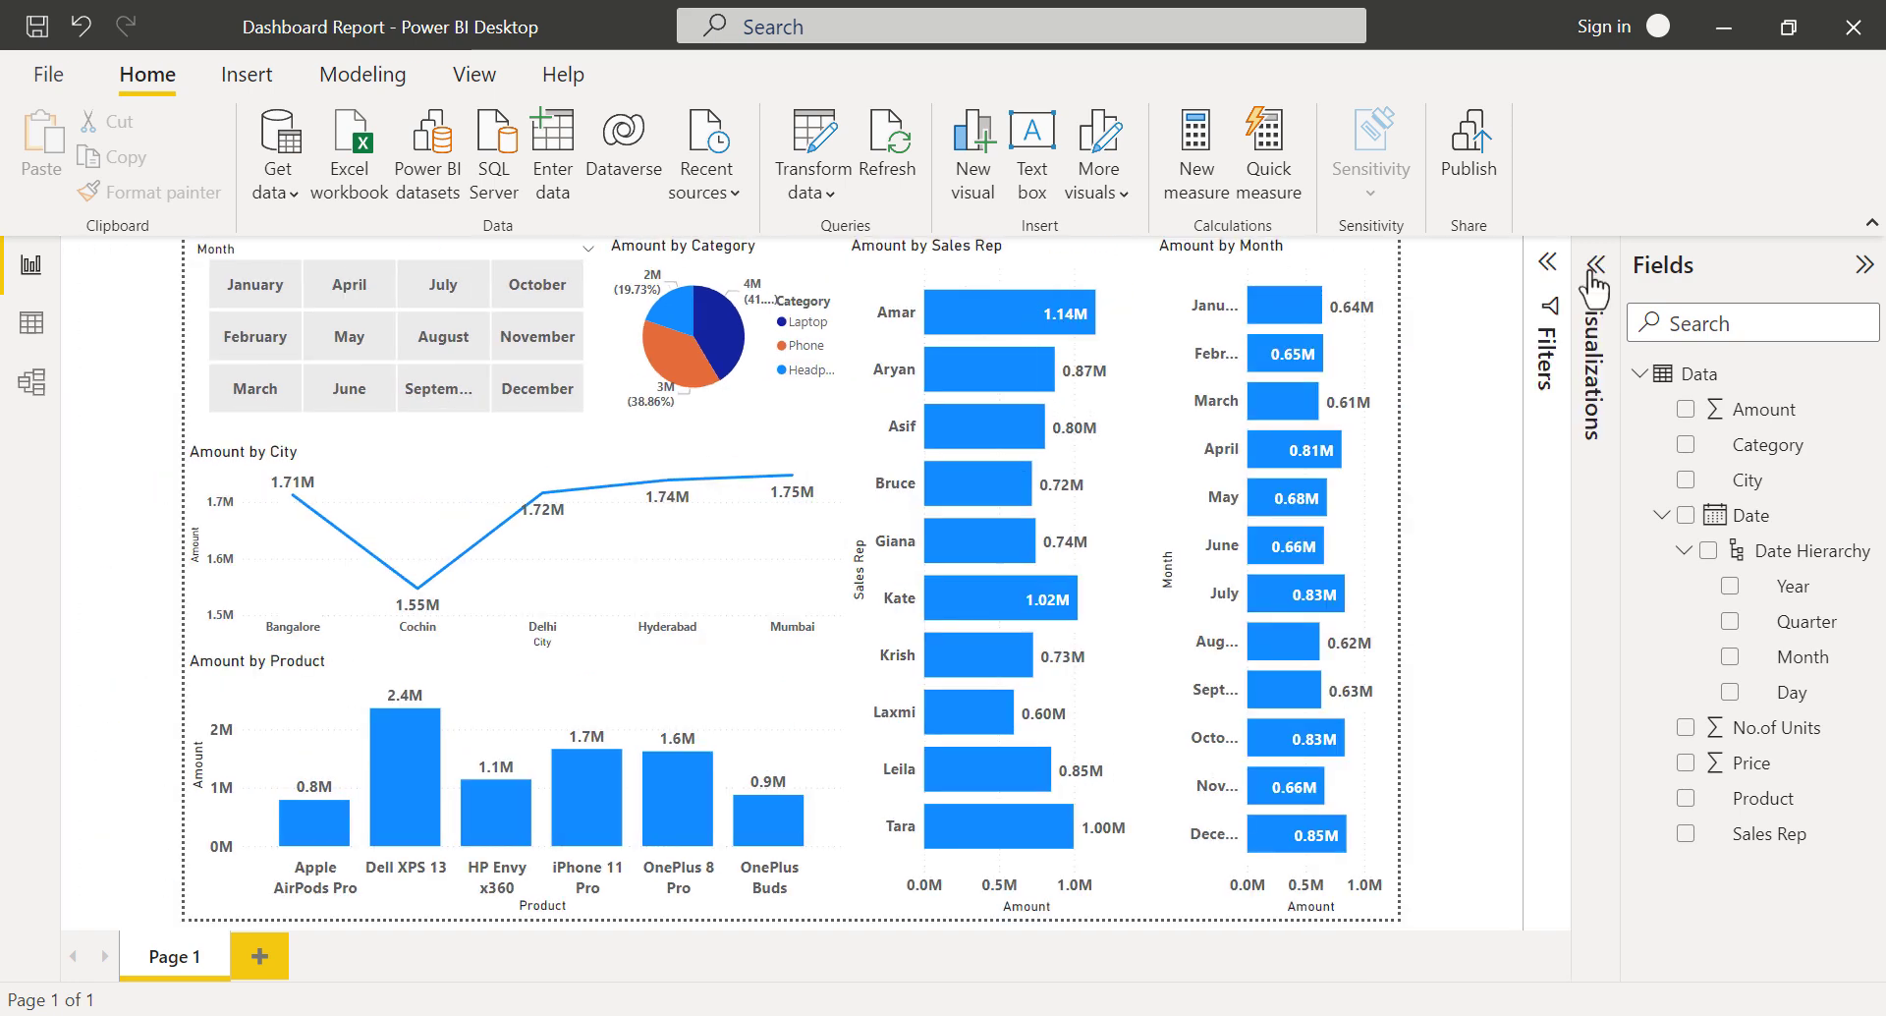
click(255, 337)
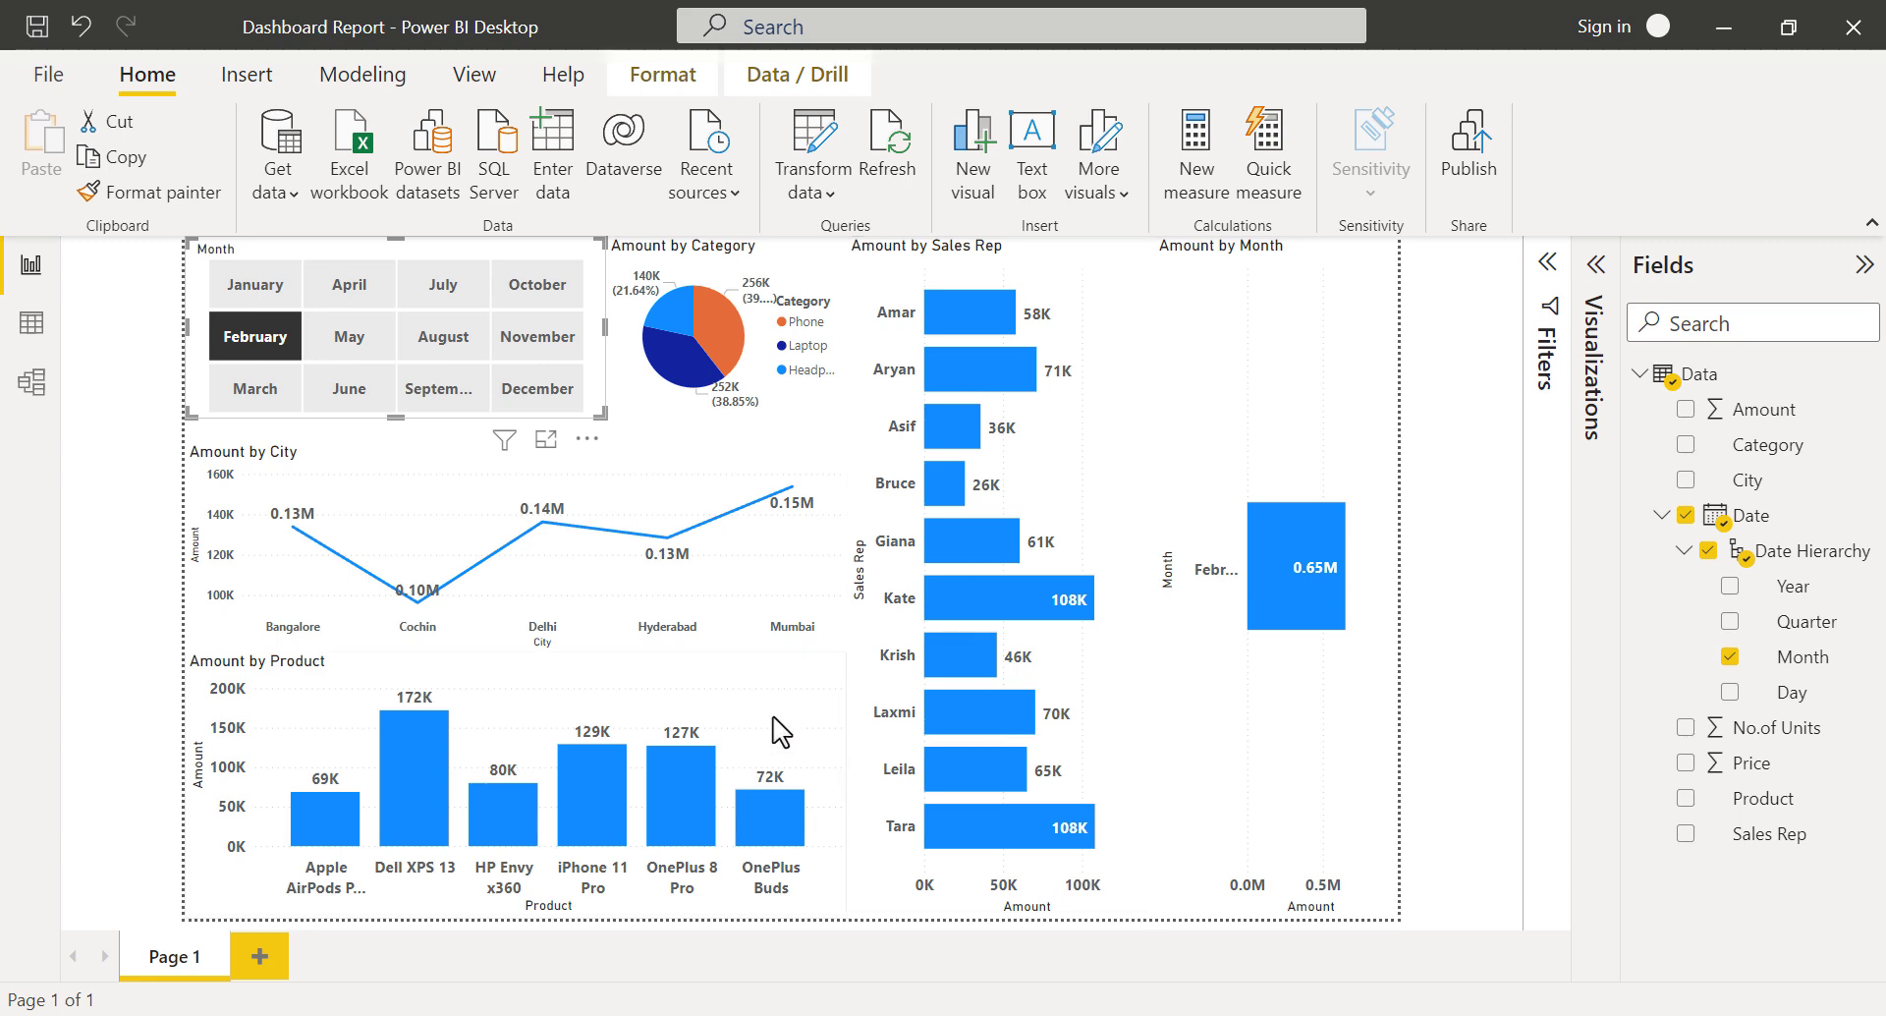
ctrl+click(444, 340)
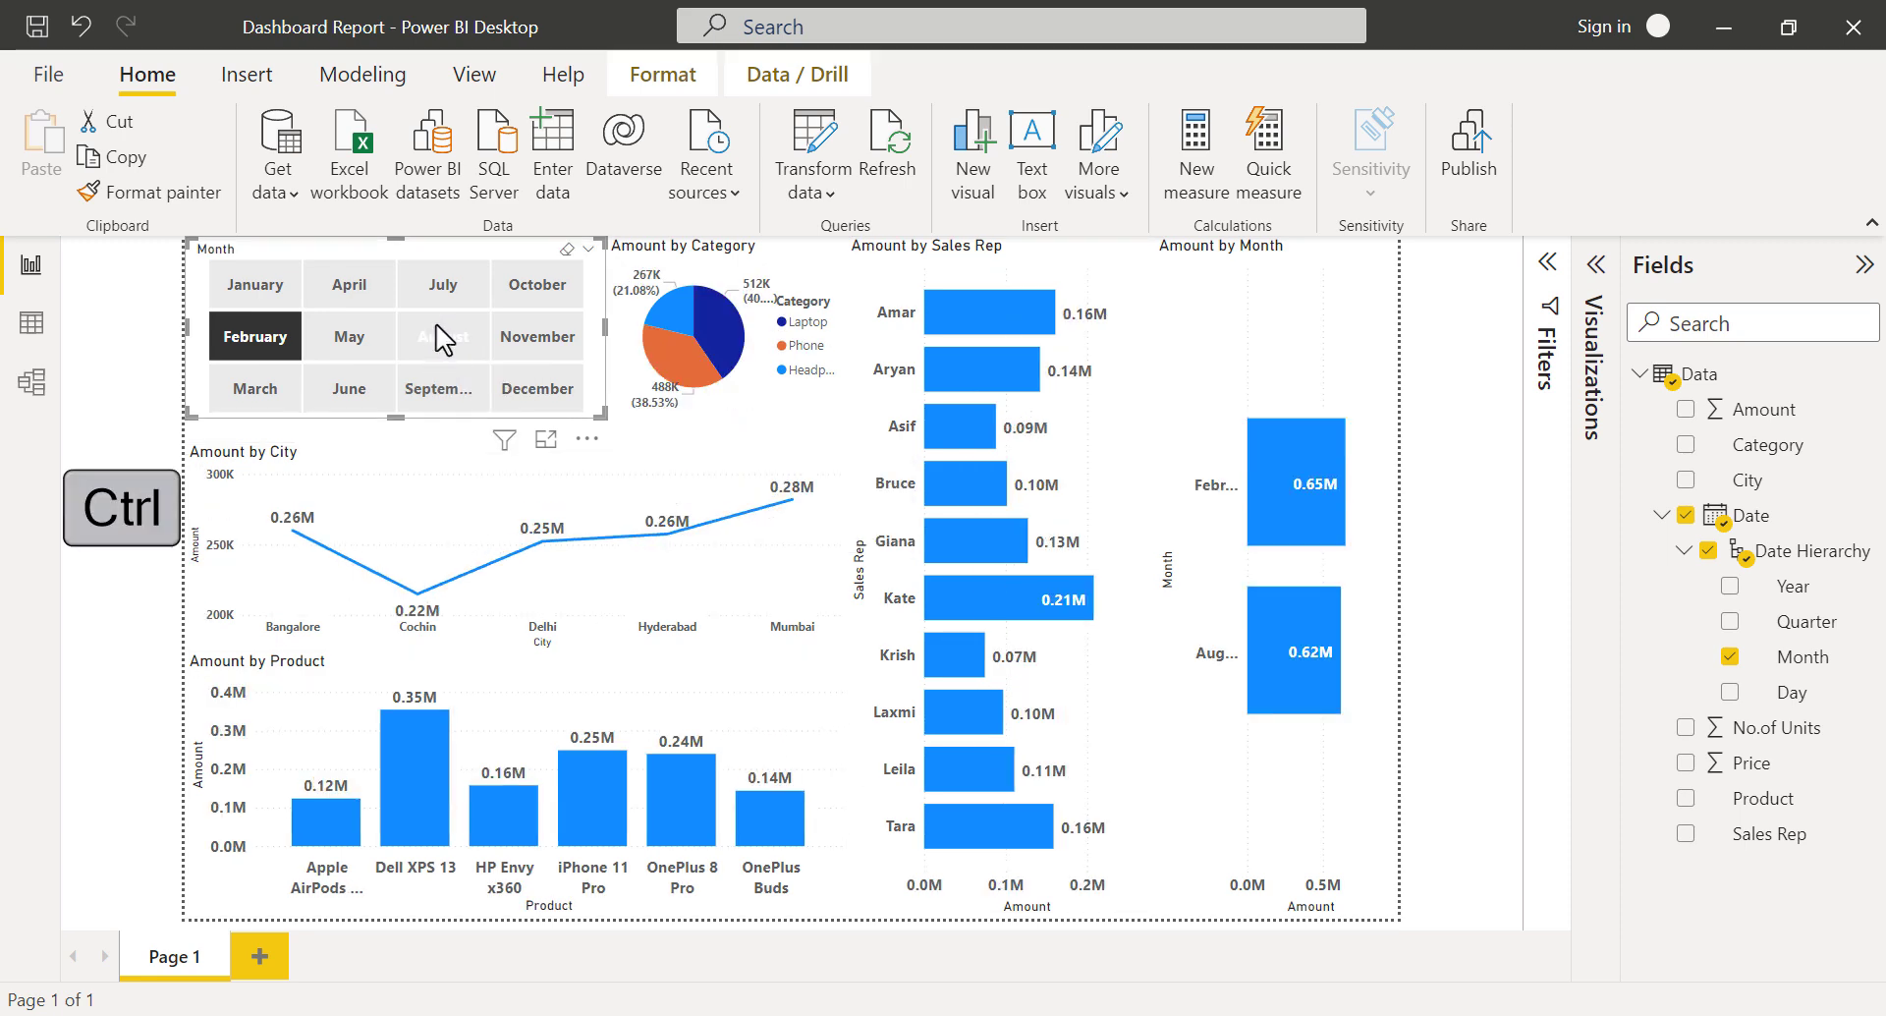
ctrl+click(450, 295)
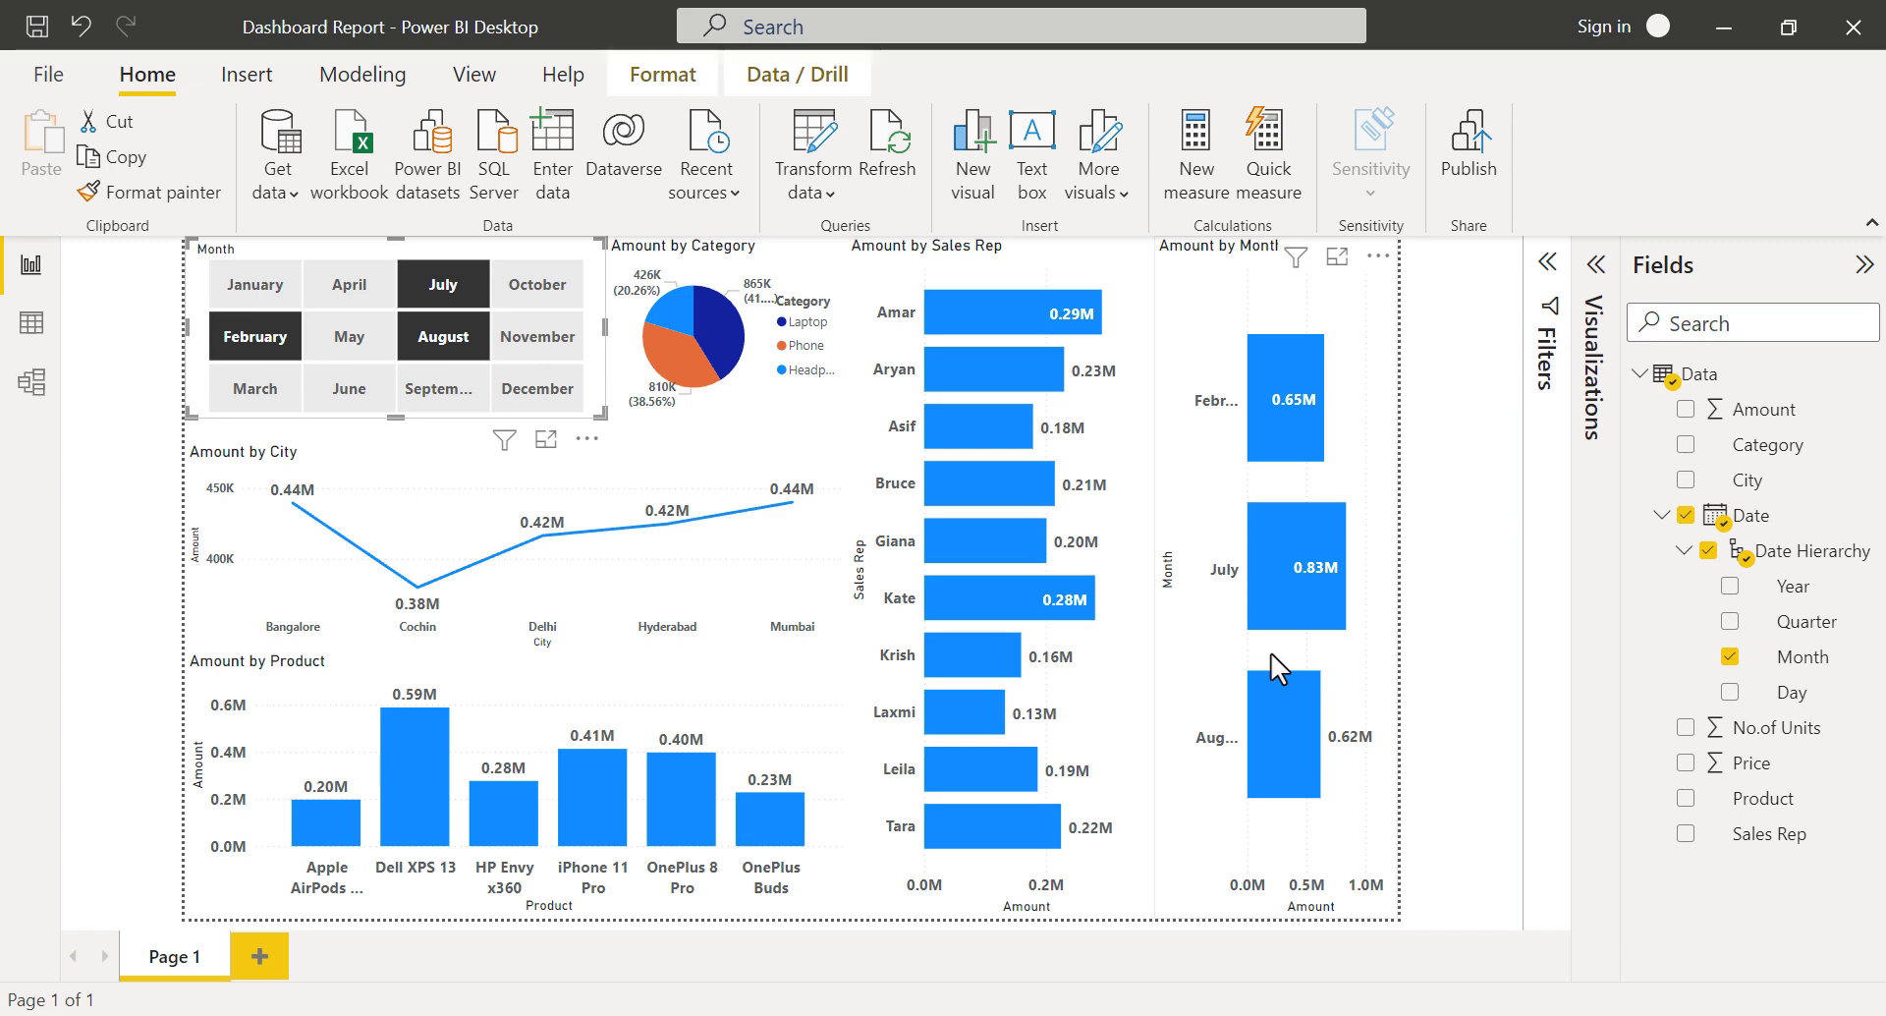
click(280, 358)
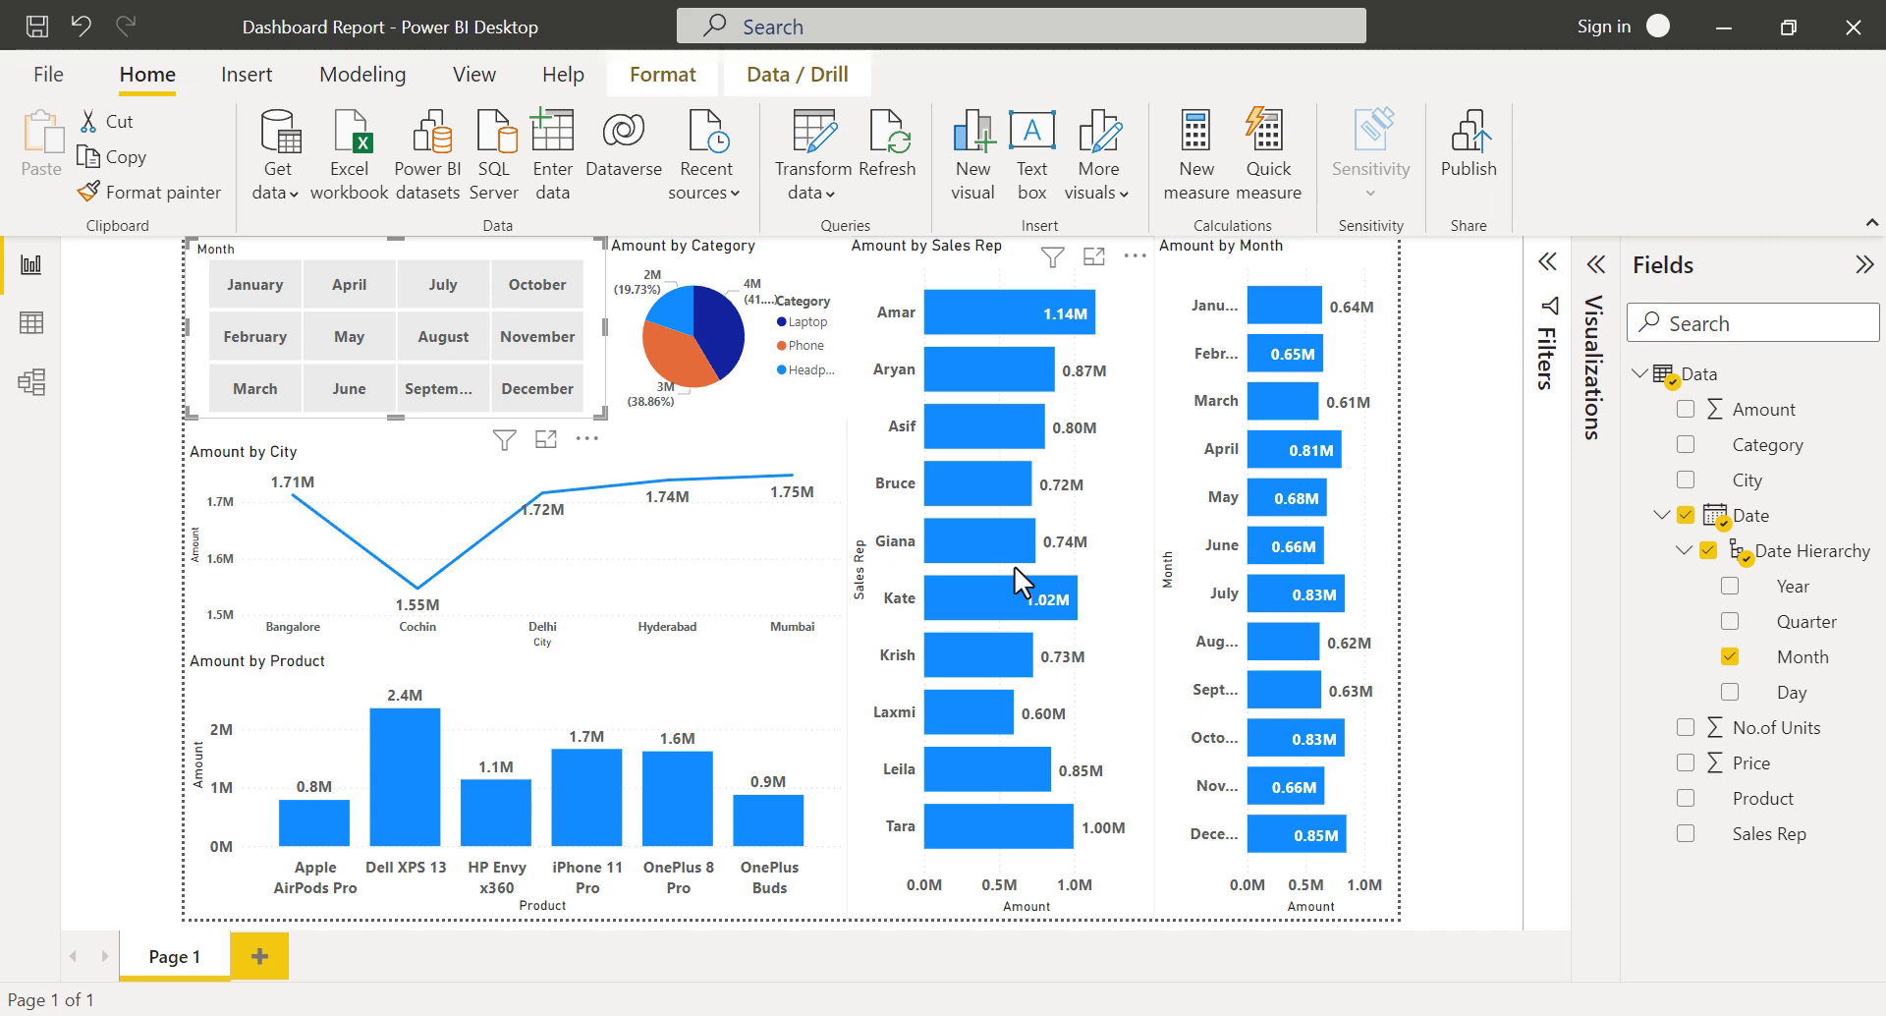
Cross-highlight the report by the Laptop and Phone pie slices, then clear the highlight.
mouse_move(706, 315)
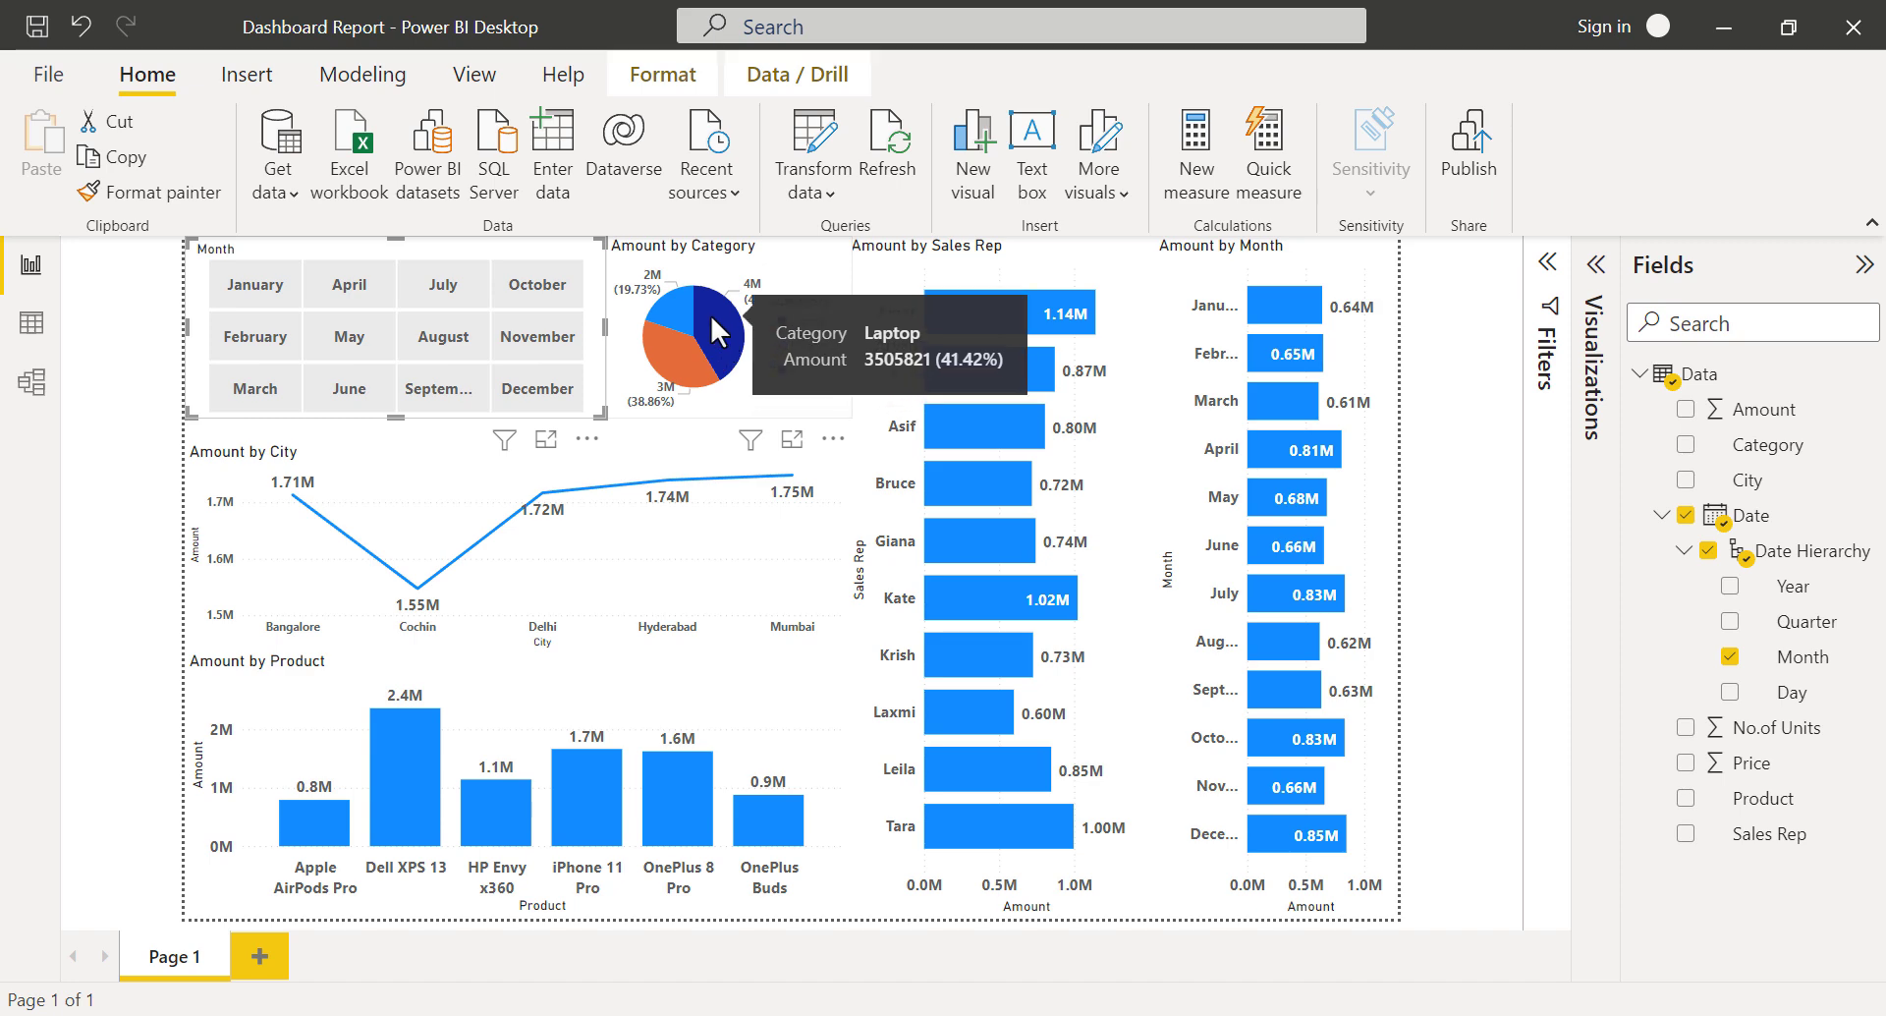
click(710, 314)
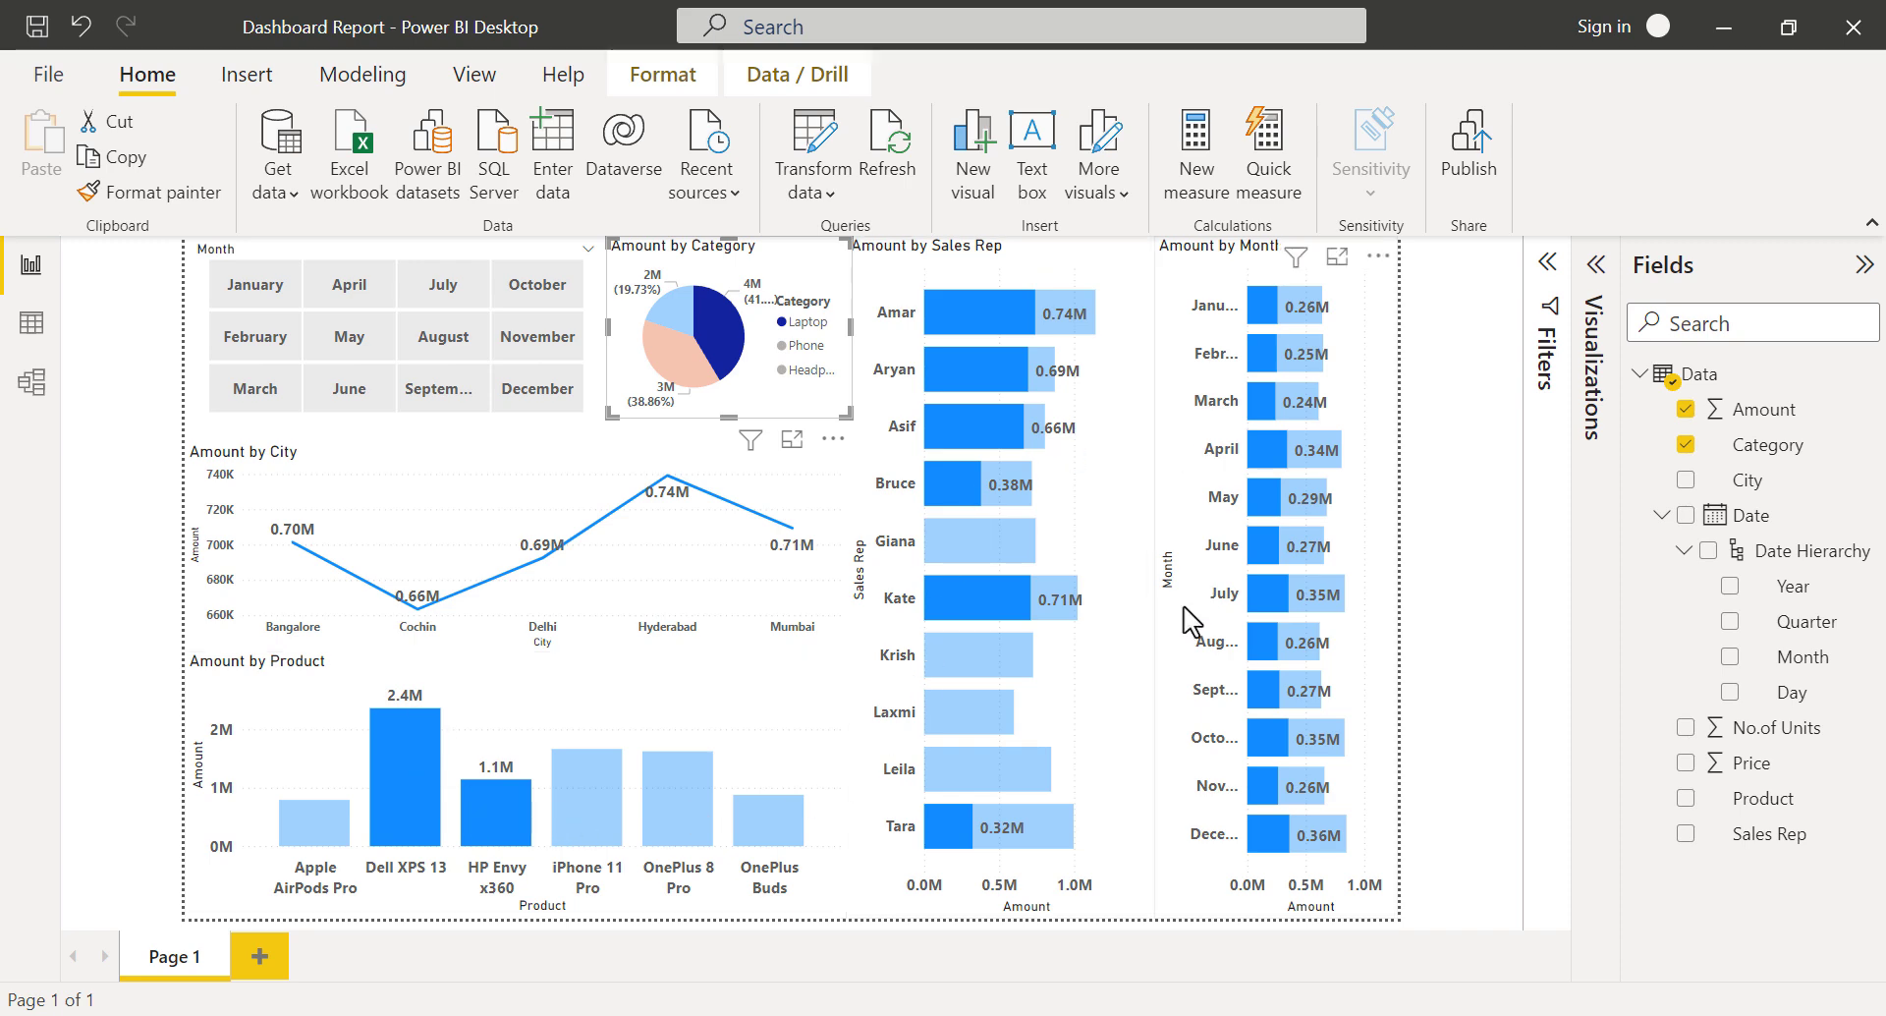
mouse_move(969, 360)
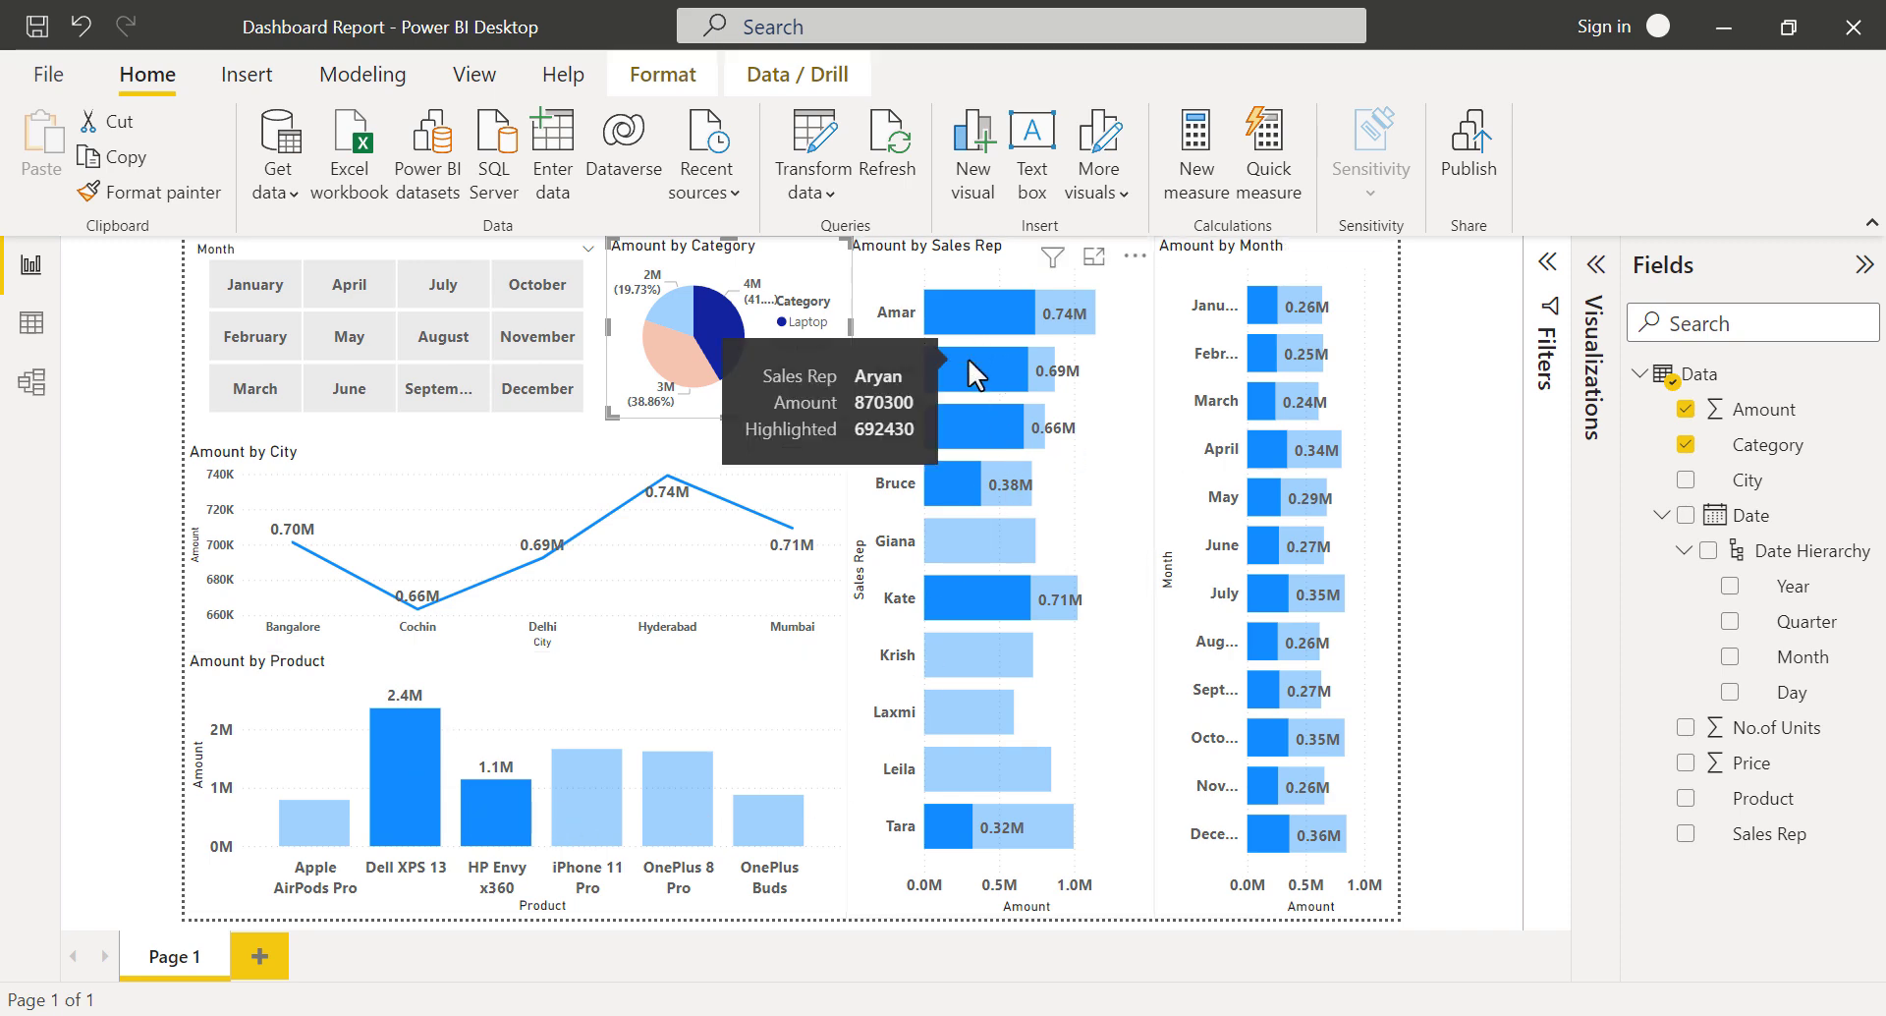
mouse_move(664, 354)
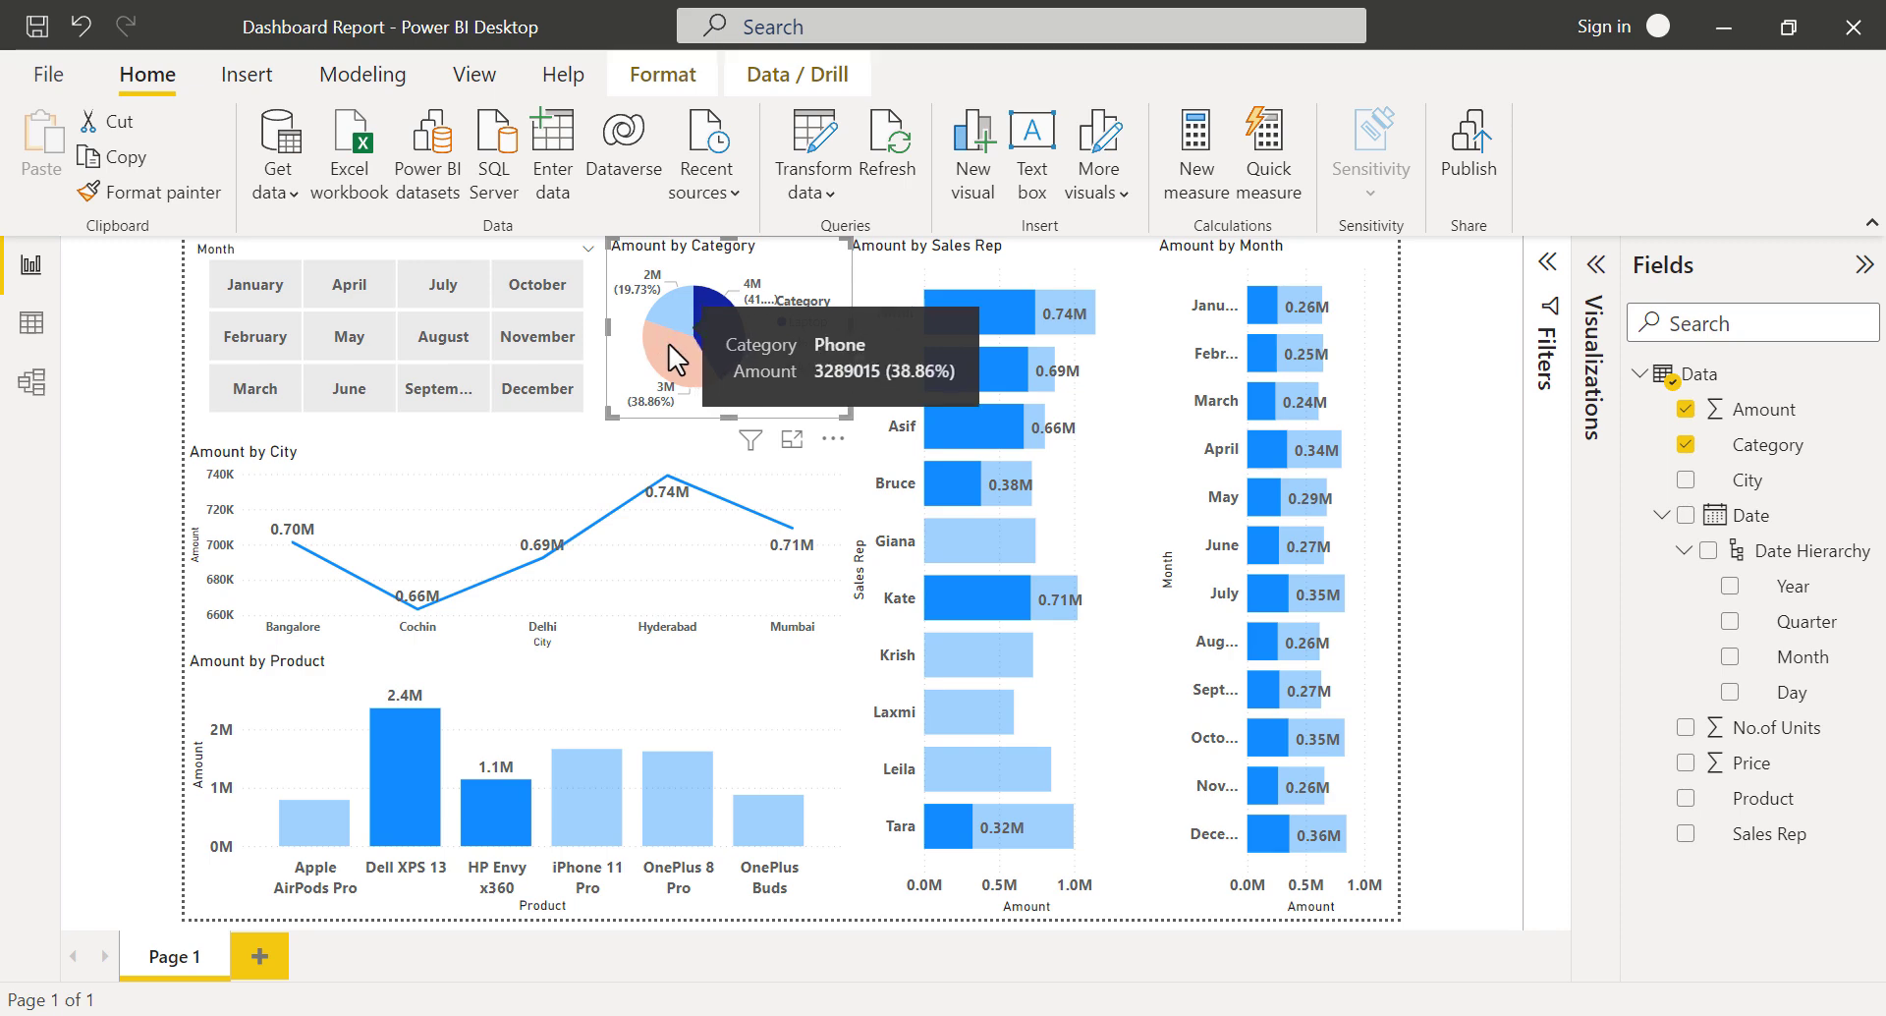
click(678, 369)
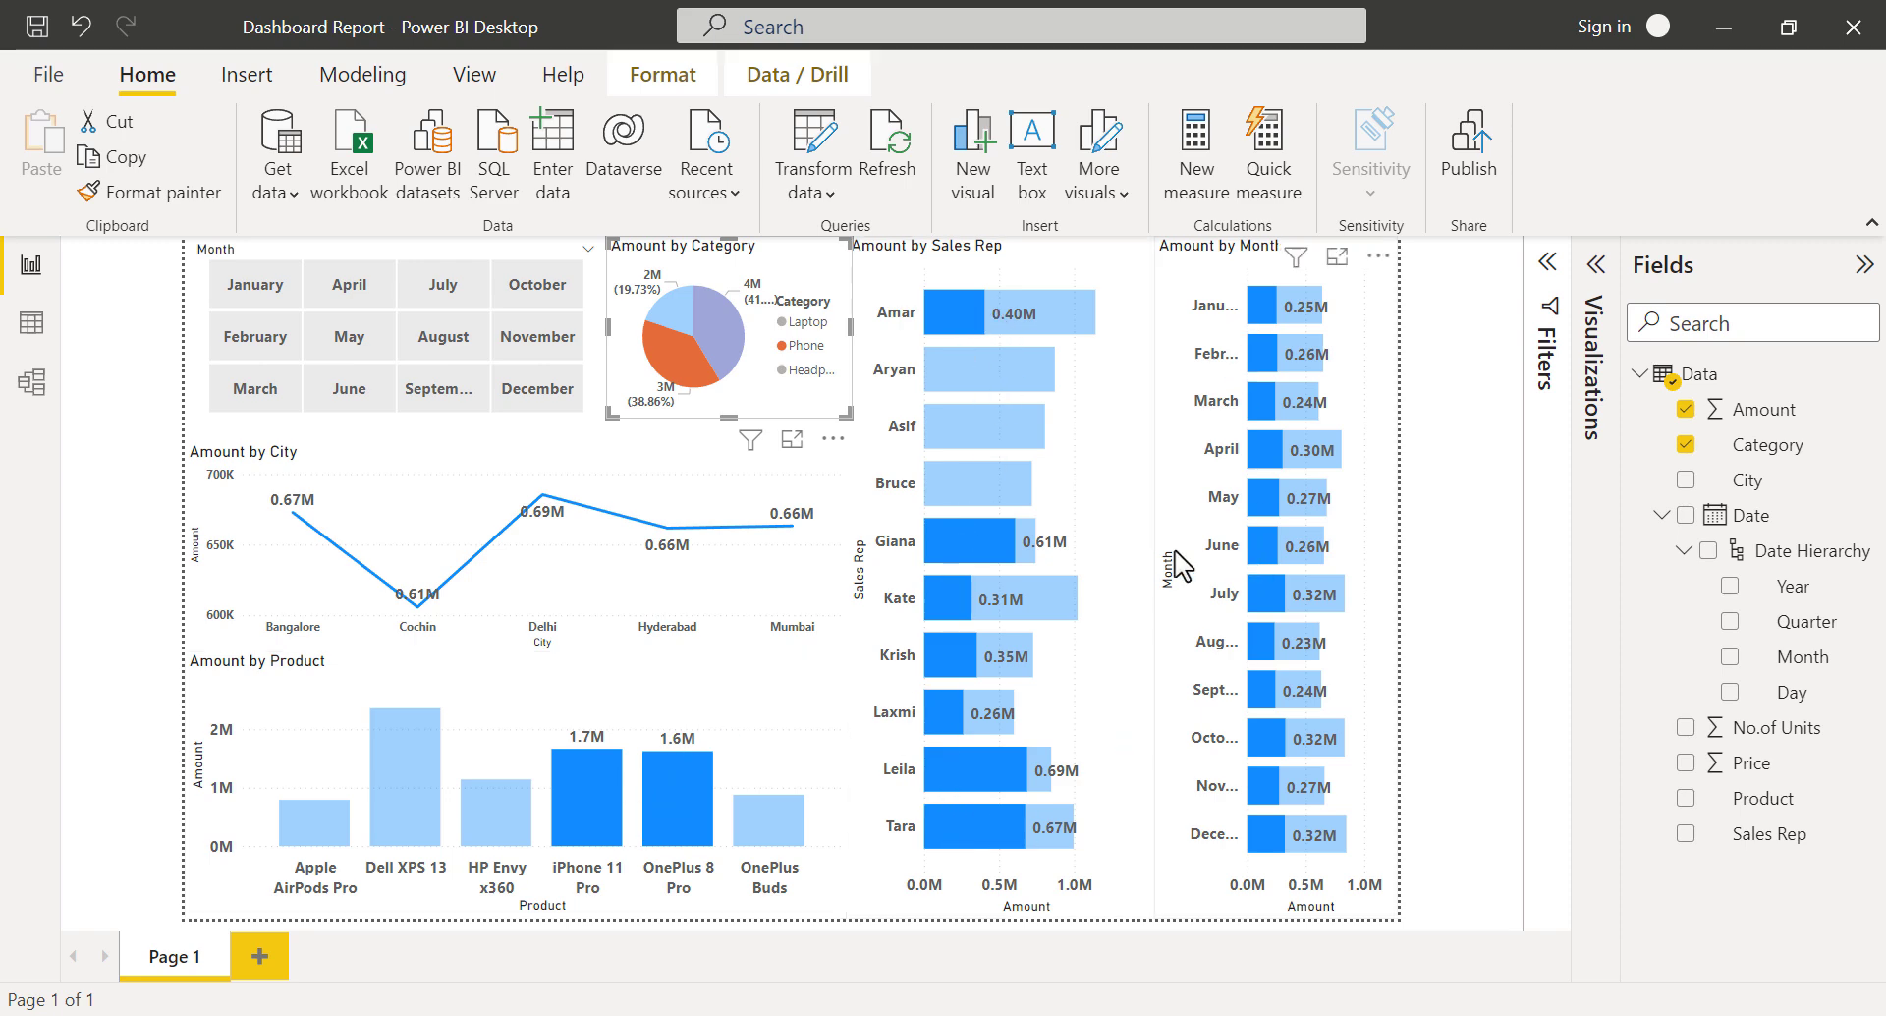
ctrl+click(733, 342)
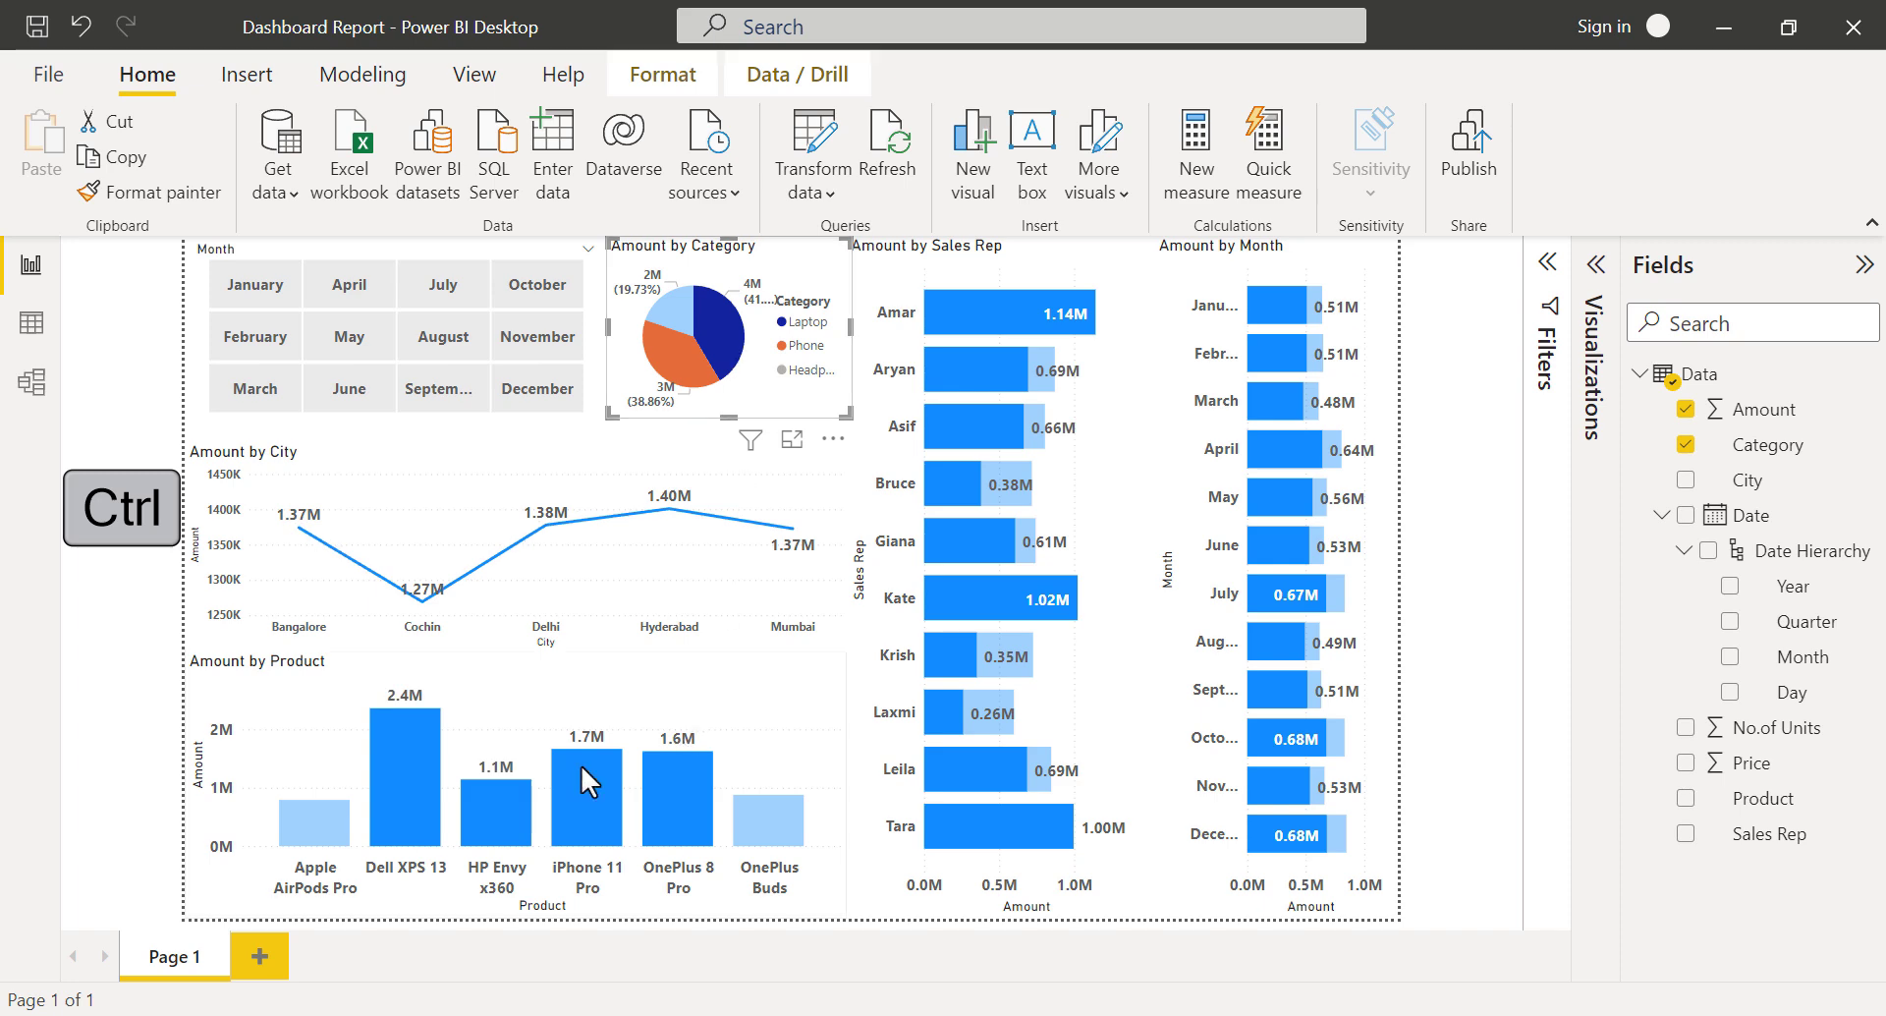
click(731, 355)
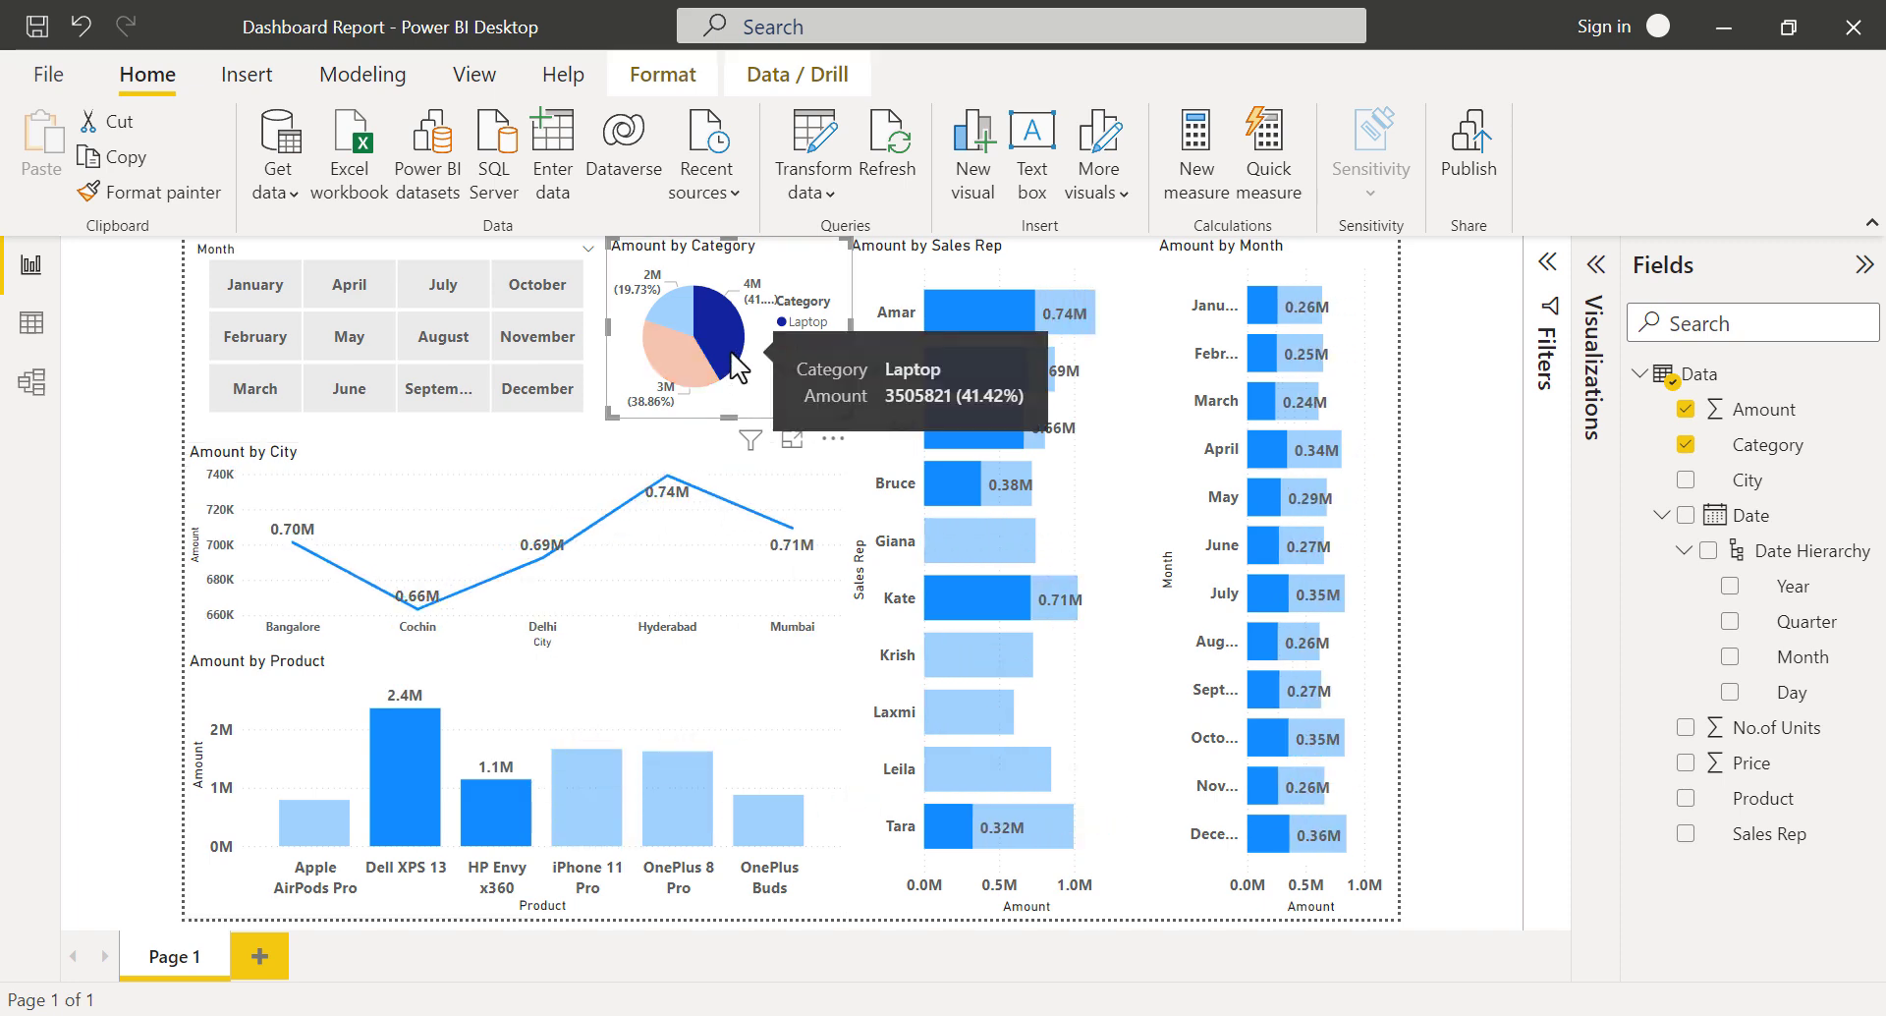
click(732, 355)
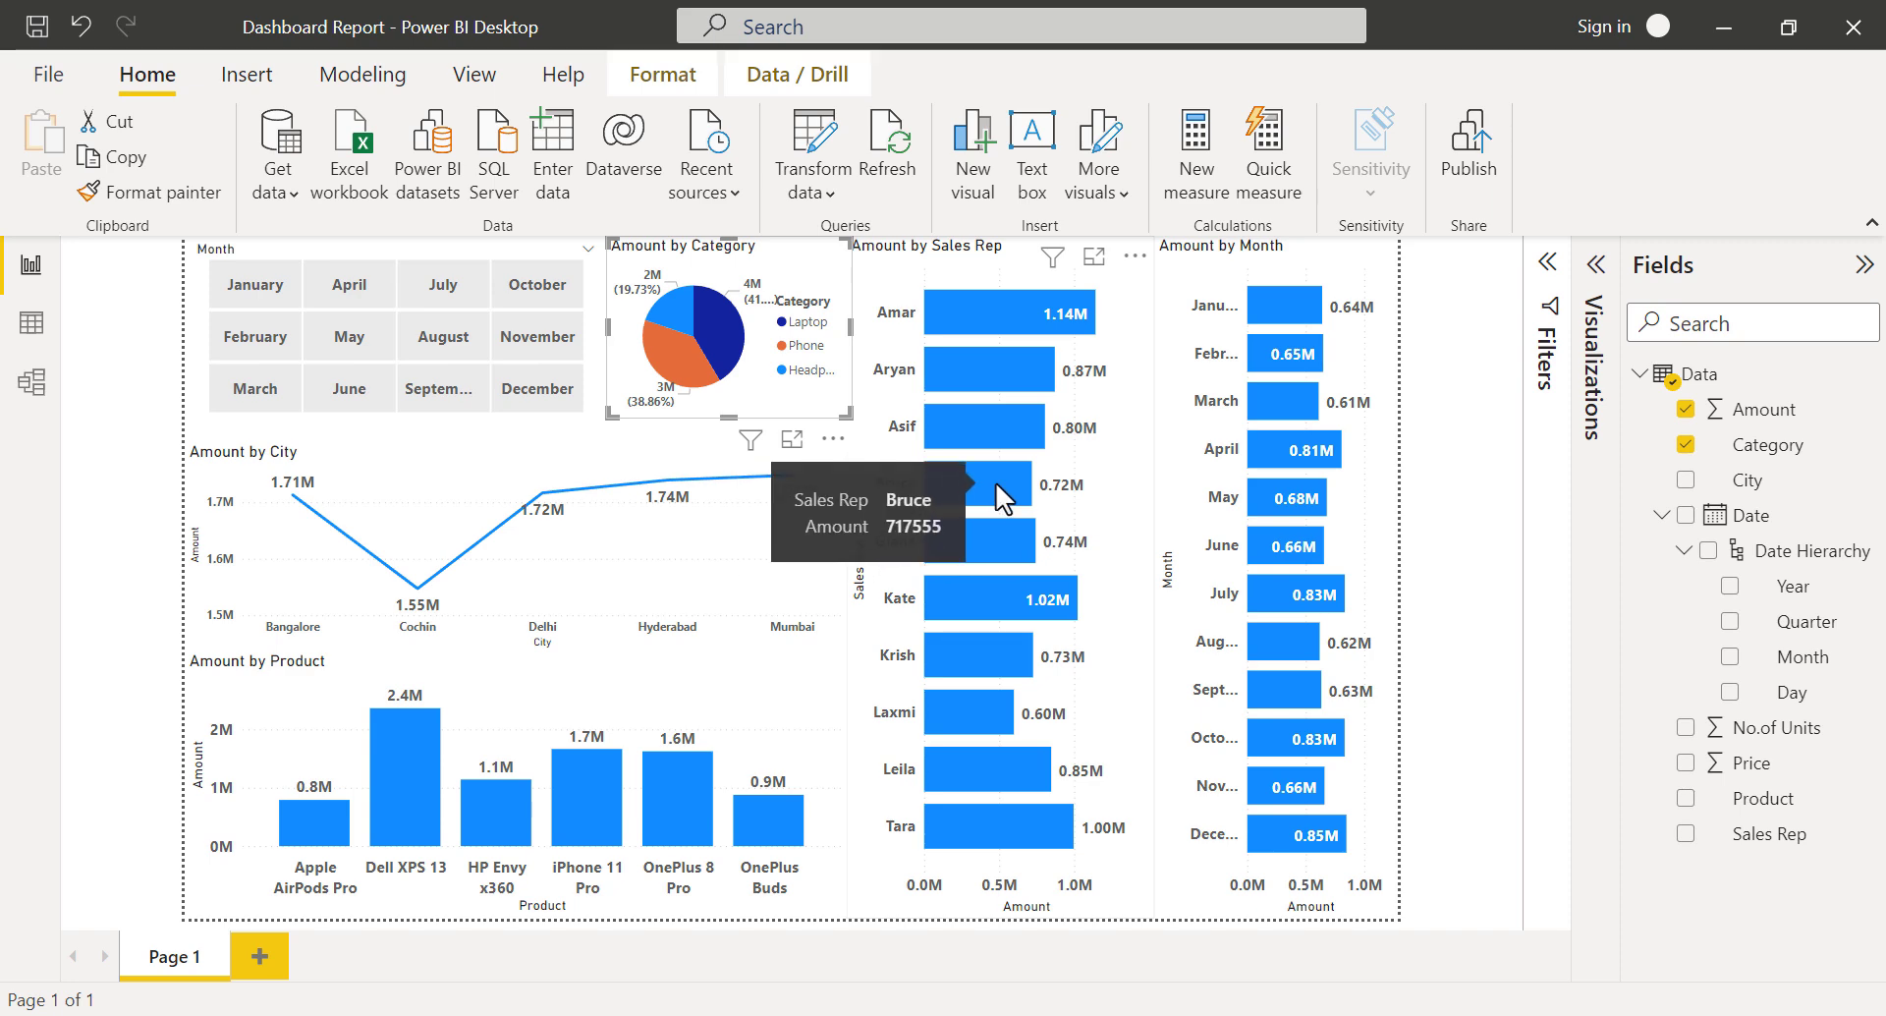
Filter by one sales rep, then by iPhone 11 Pro and Dell XPS 13, clearing each and deselecting.
click(994, 482)
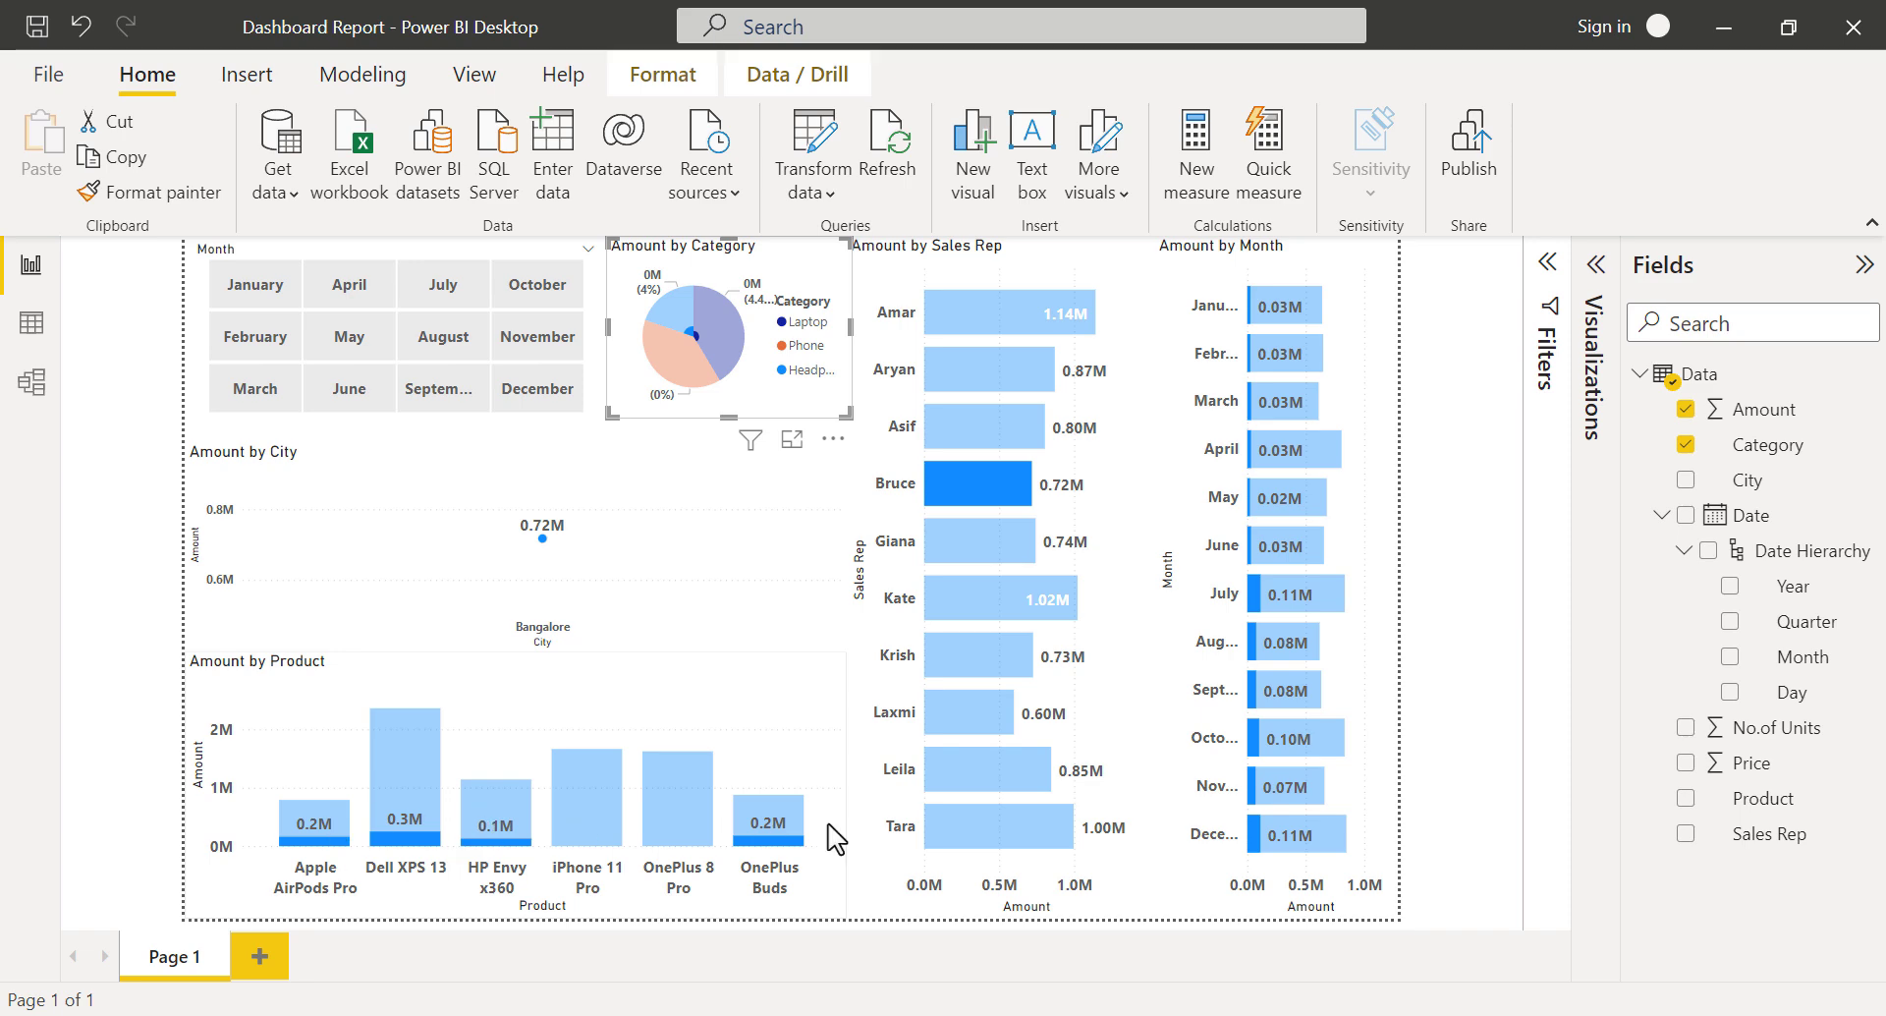
click(975, 482)
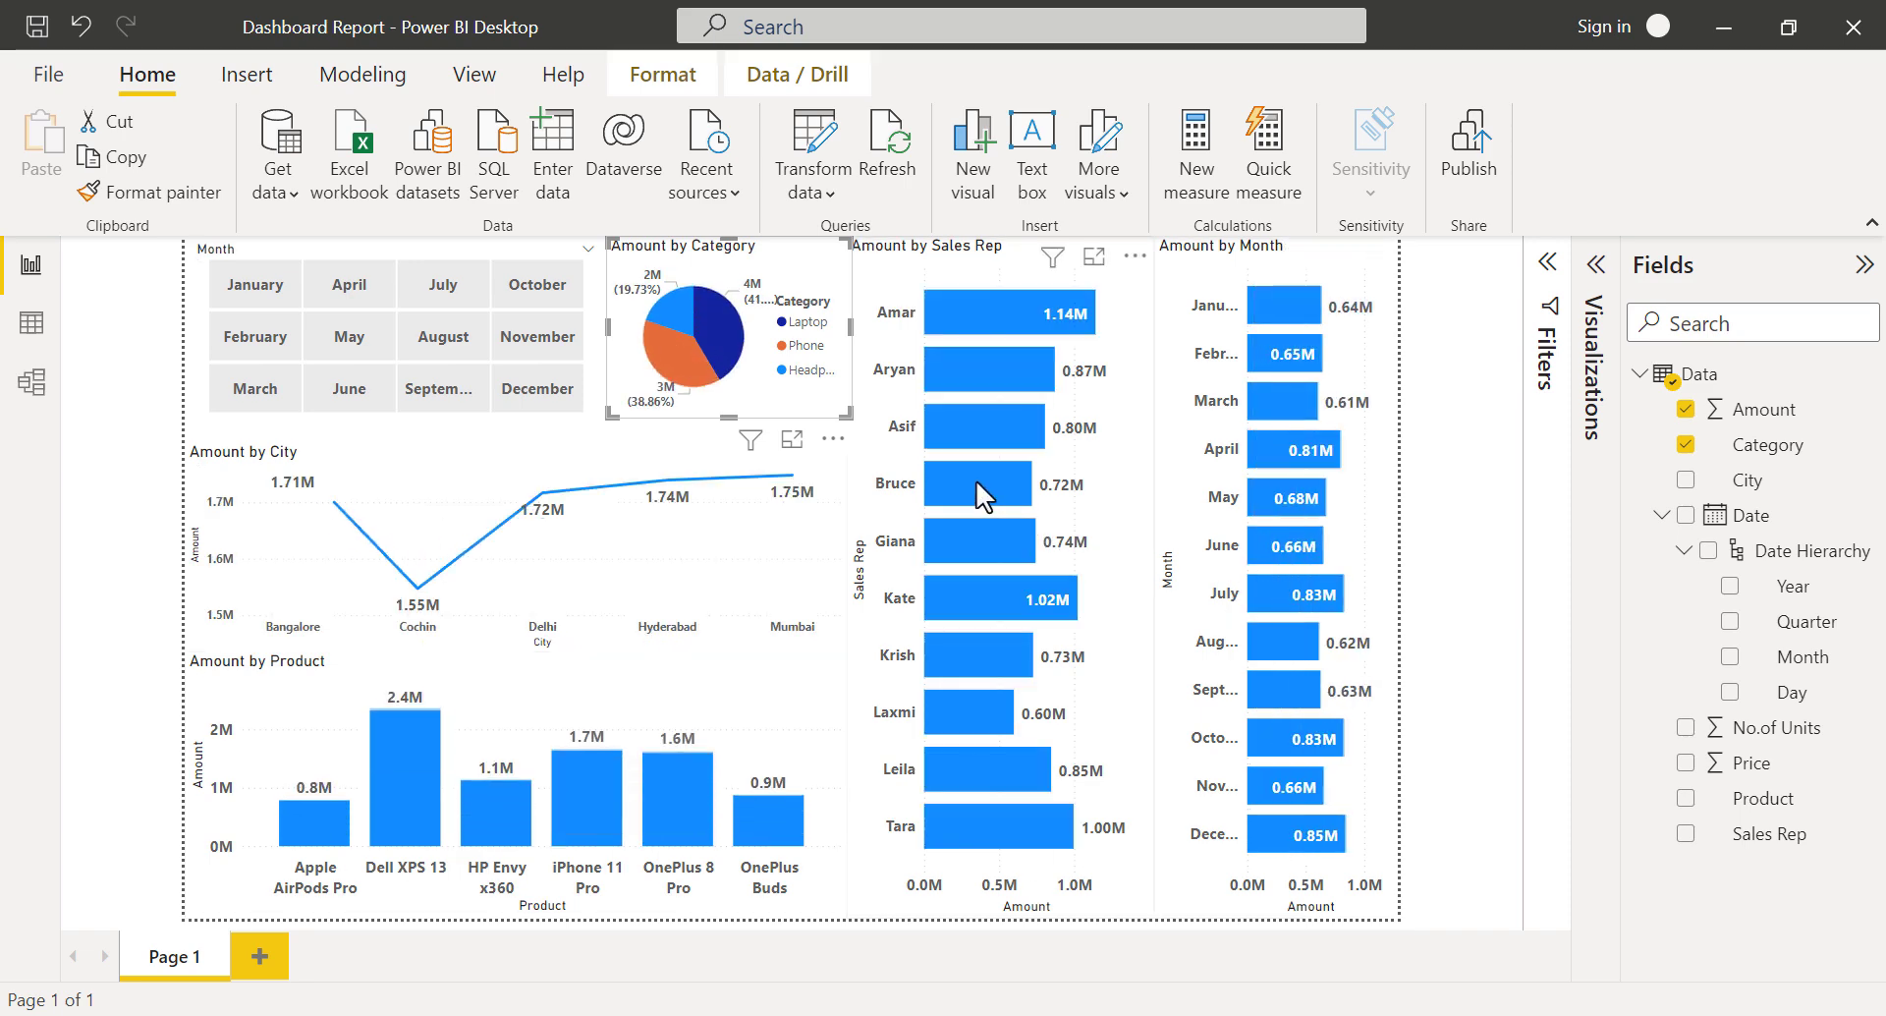
mouse_move(586, 796)
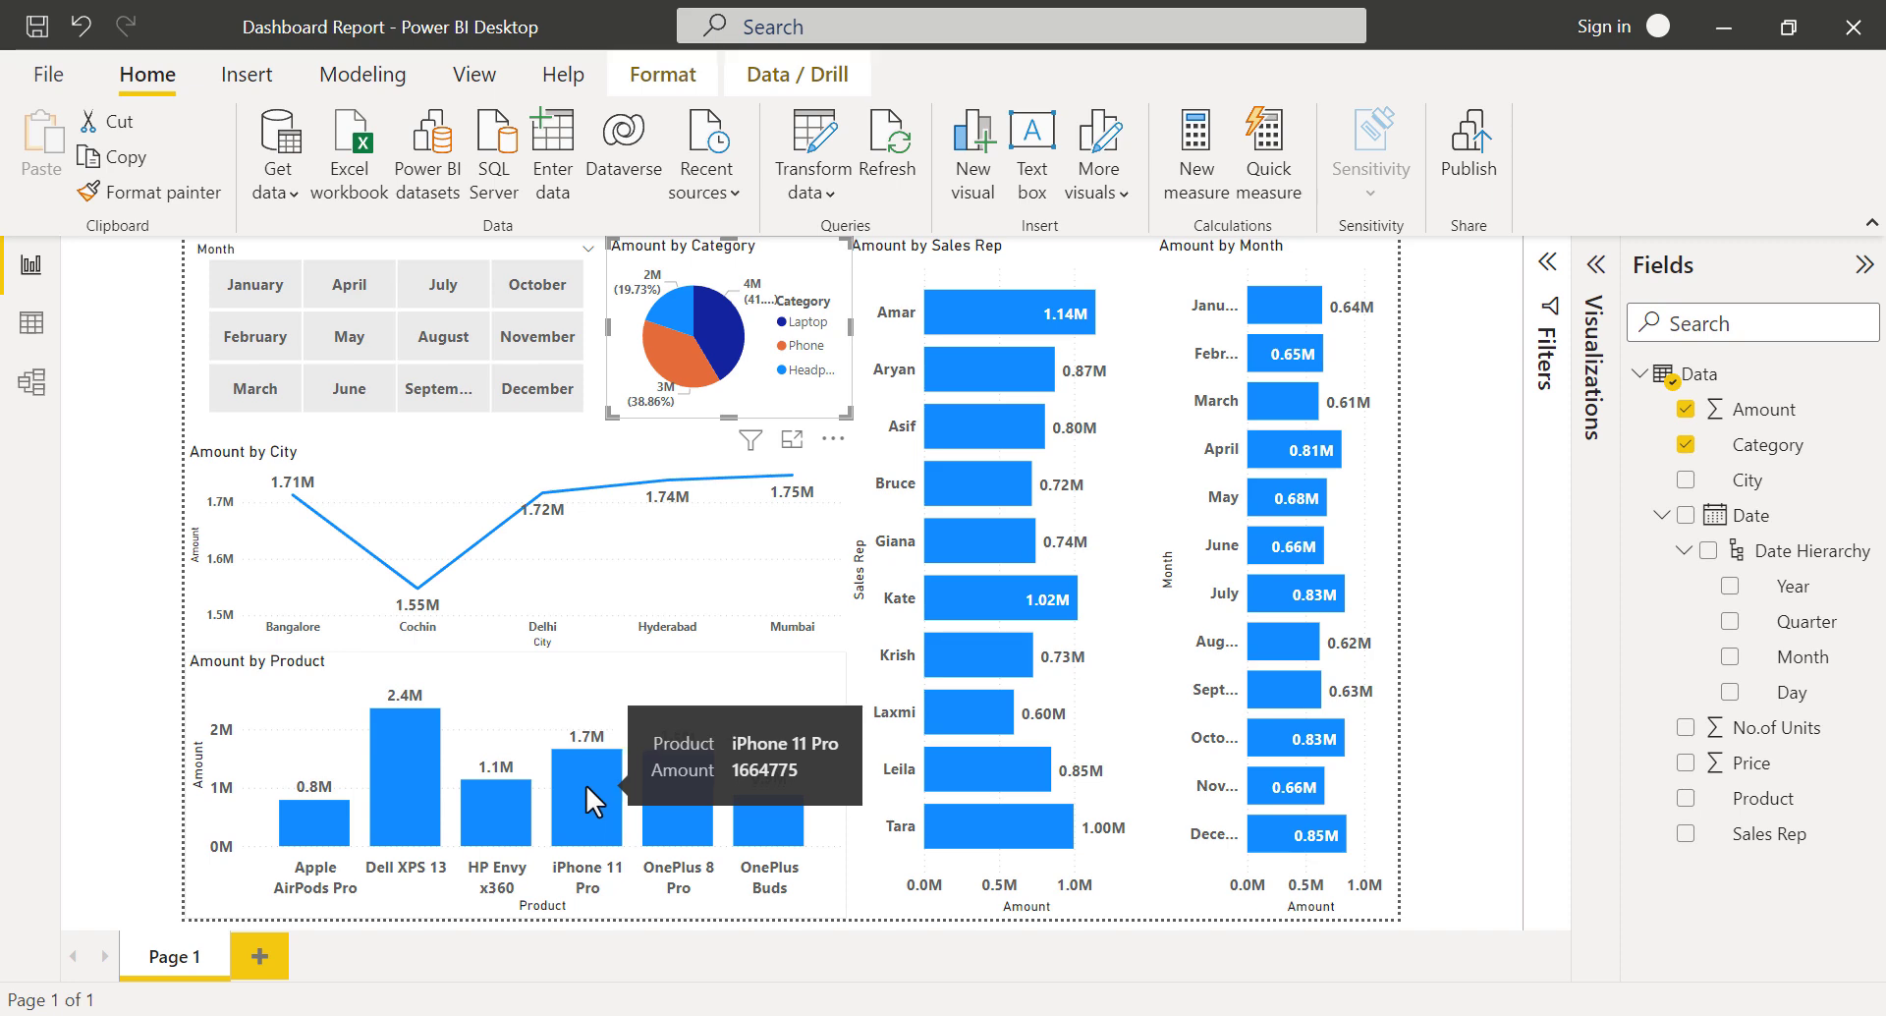
click(585, 785)
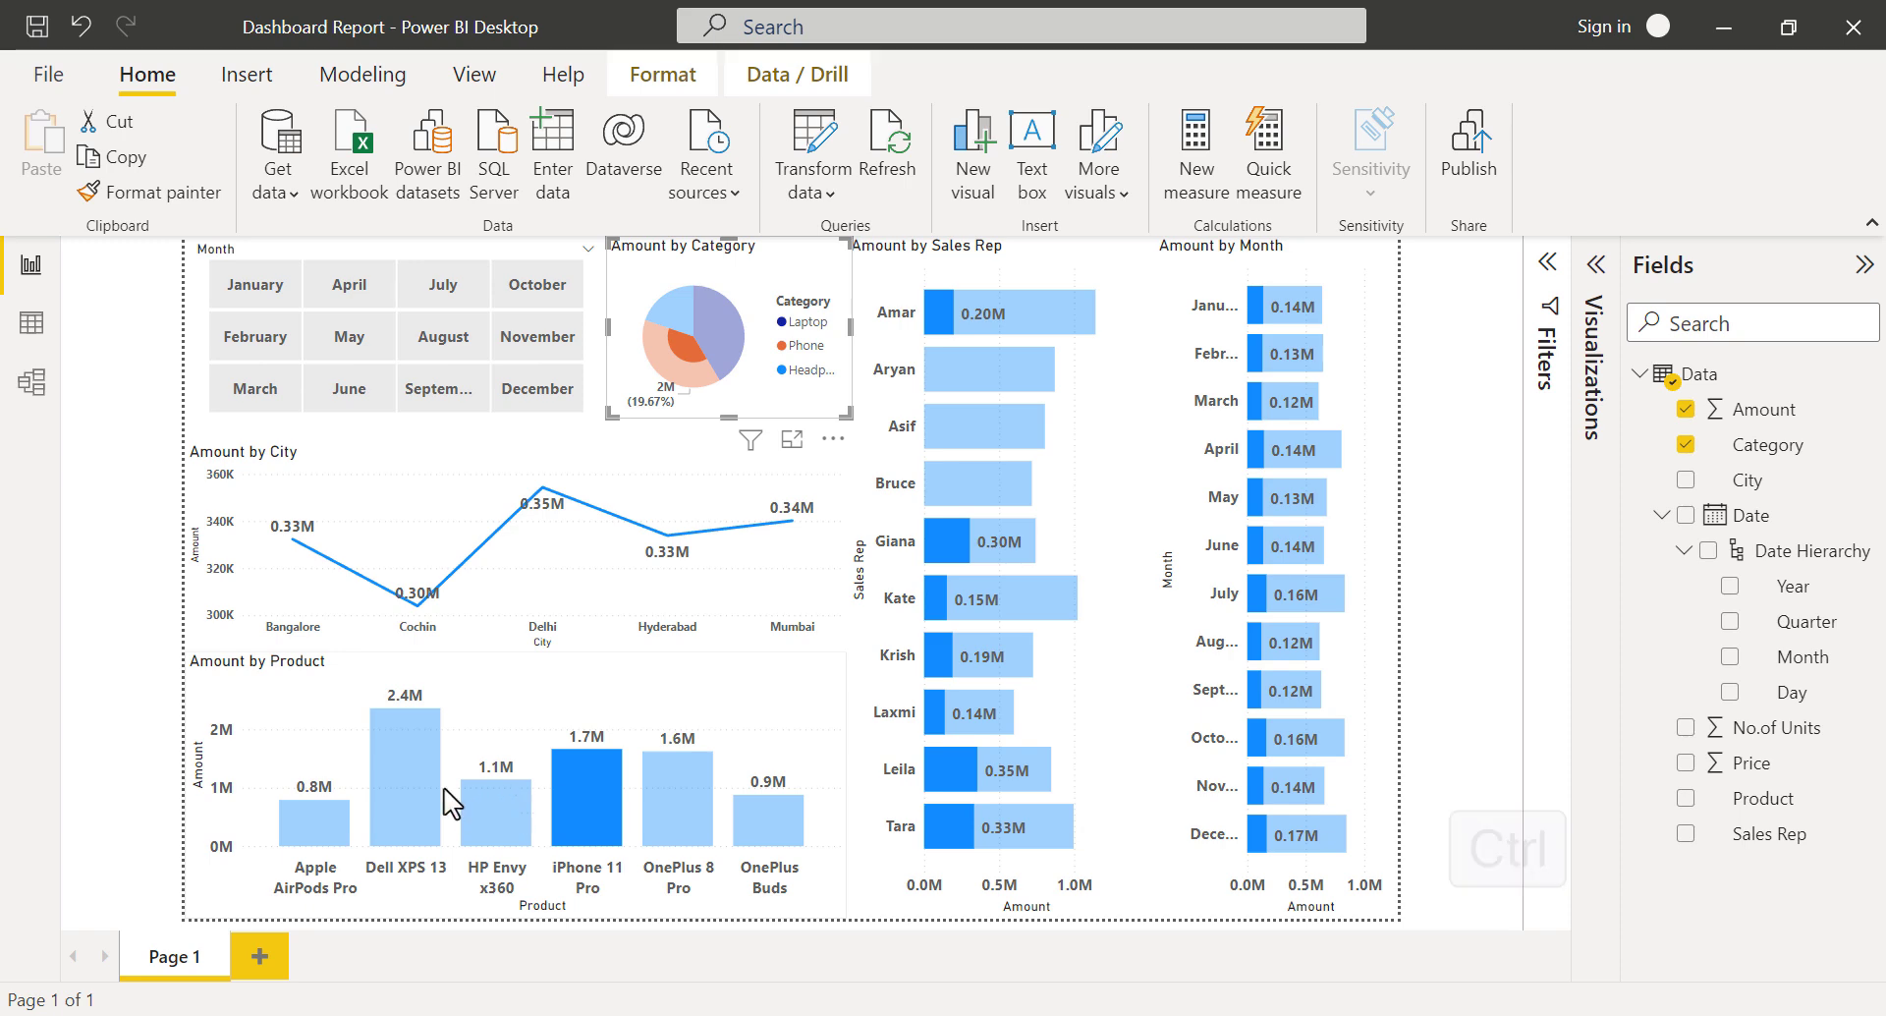
ctrl+click(409, 775)
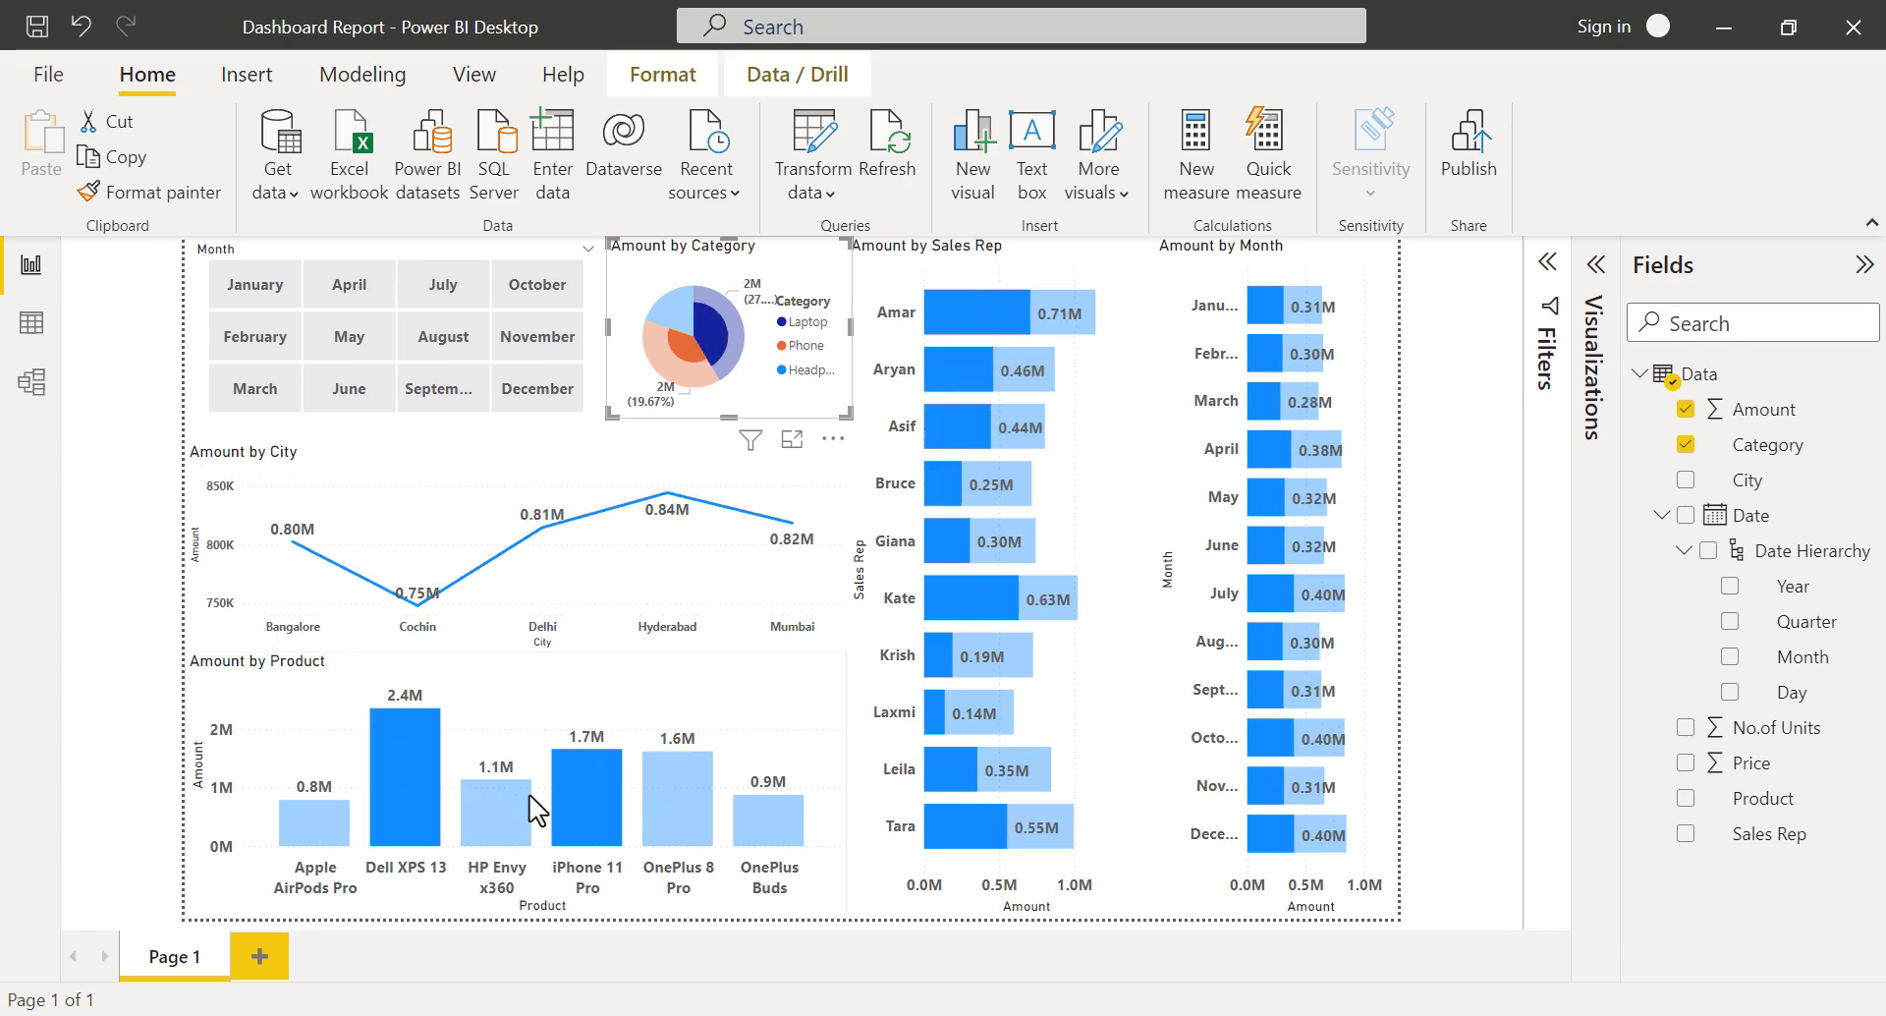
click(409, 764)
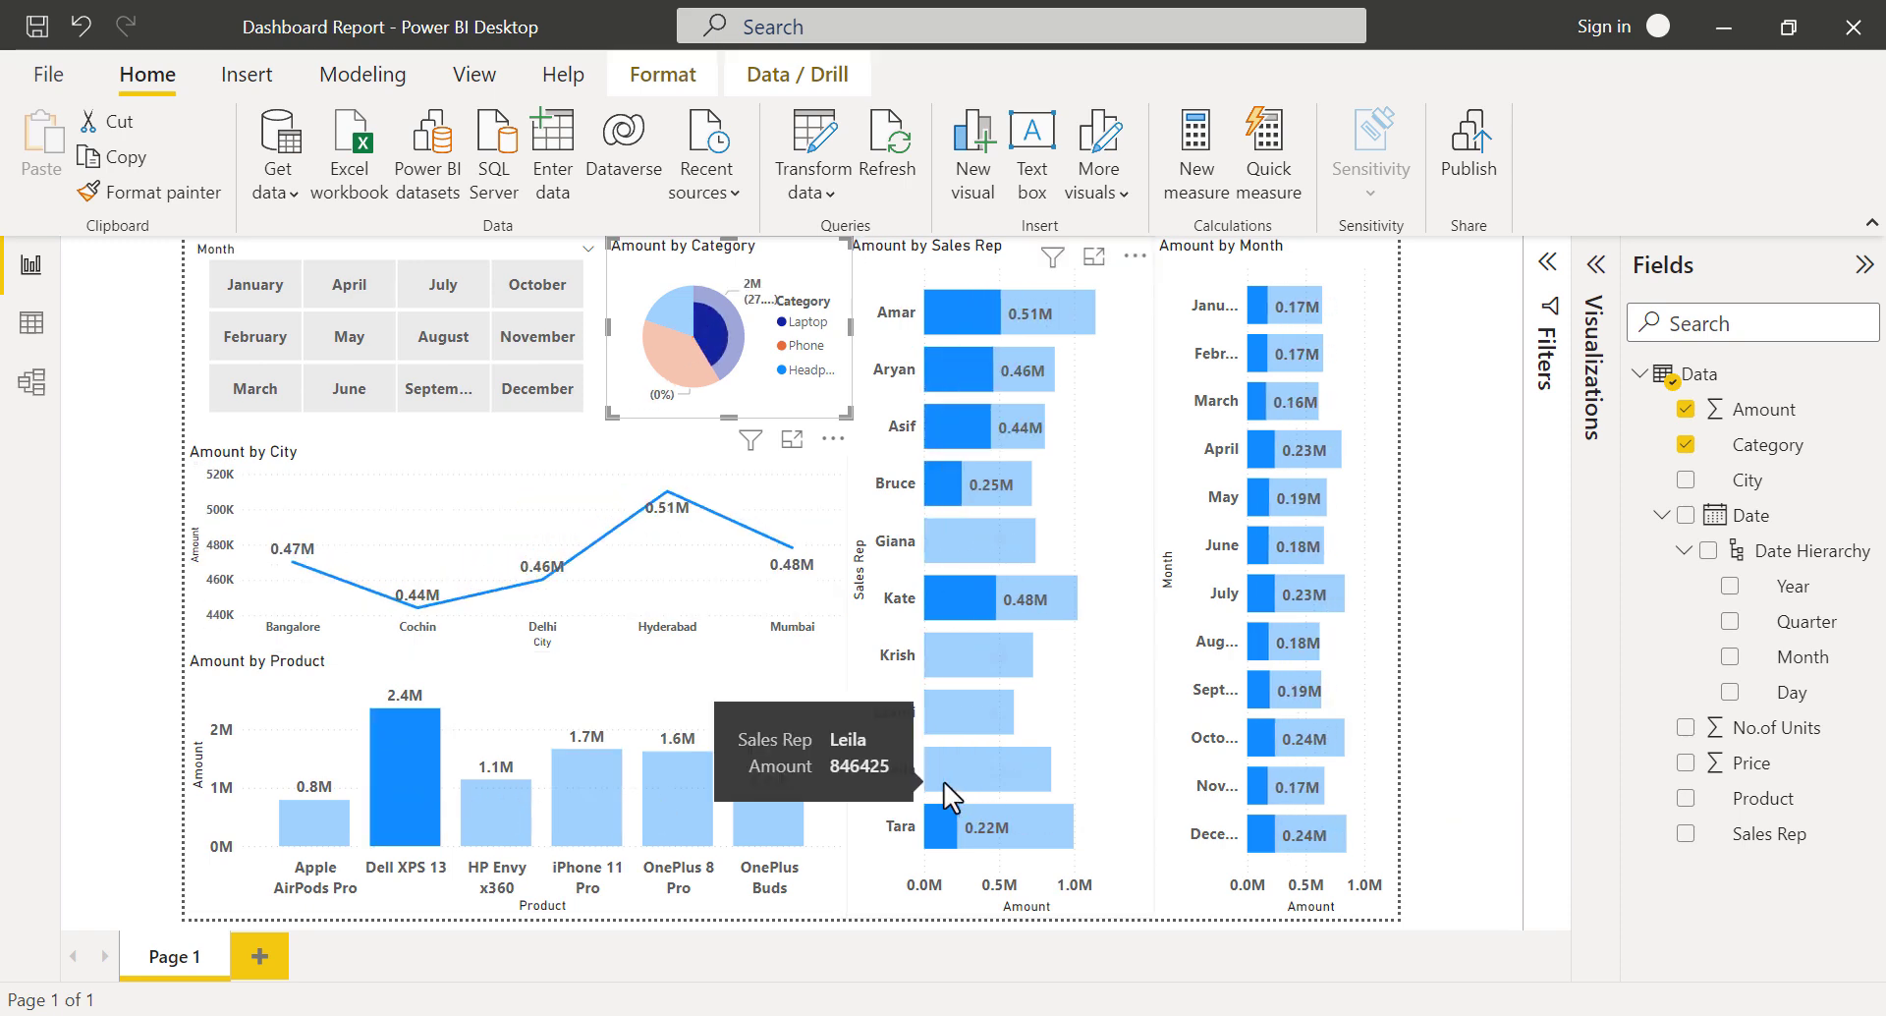
click(427, 753)
click(152, 498)
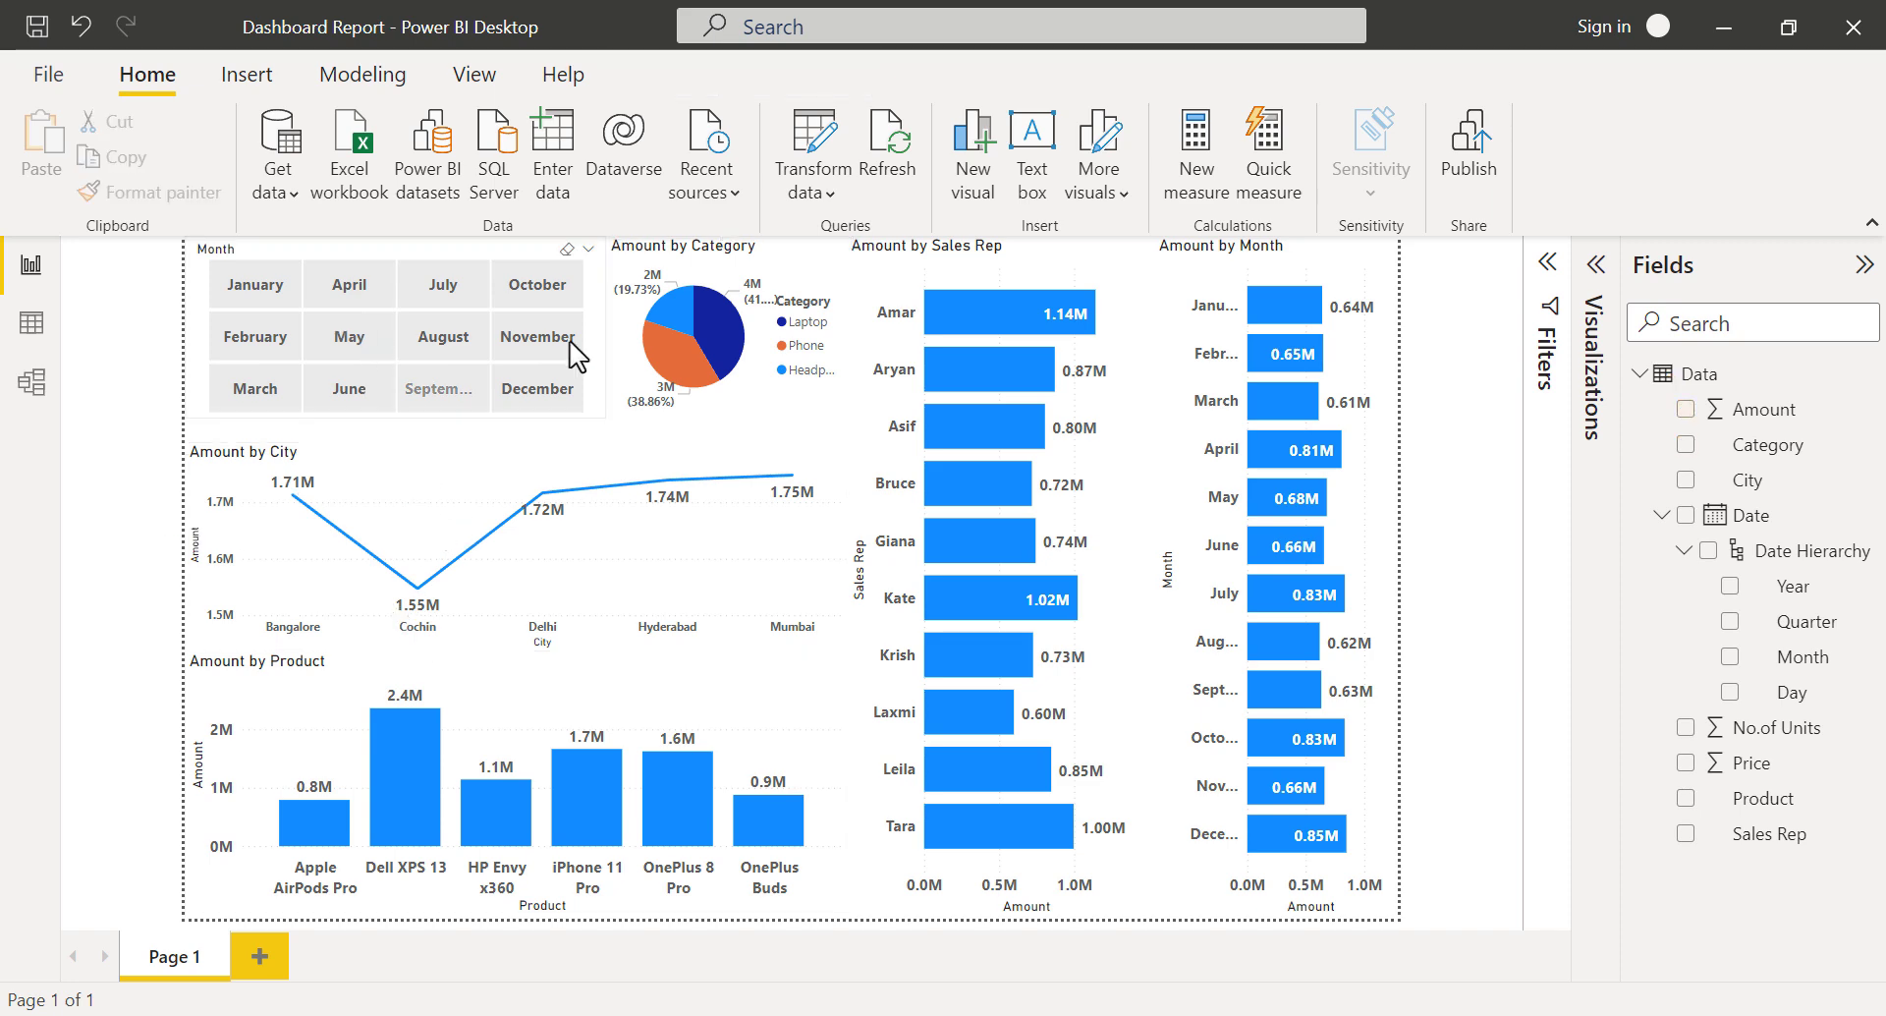
Apply the City park theme from the View tab and test it with sales-rep filters, then clear them.
click(488, 80)
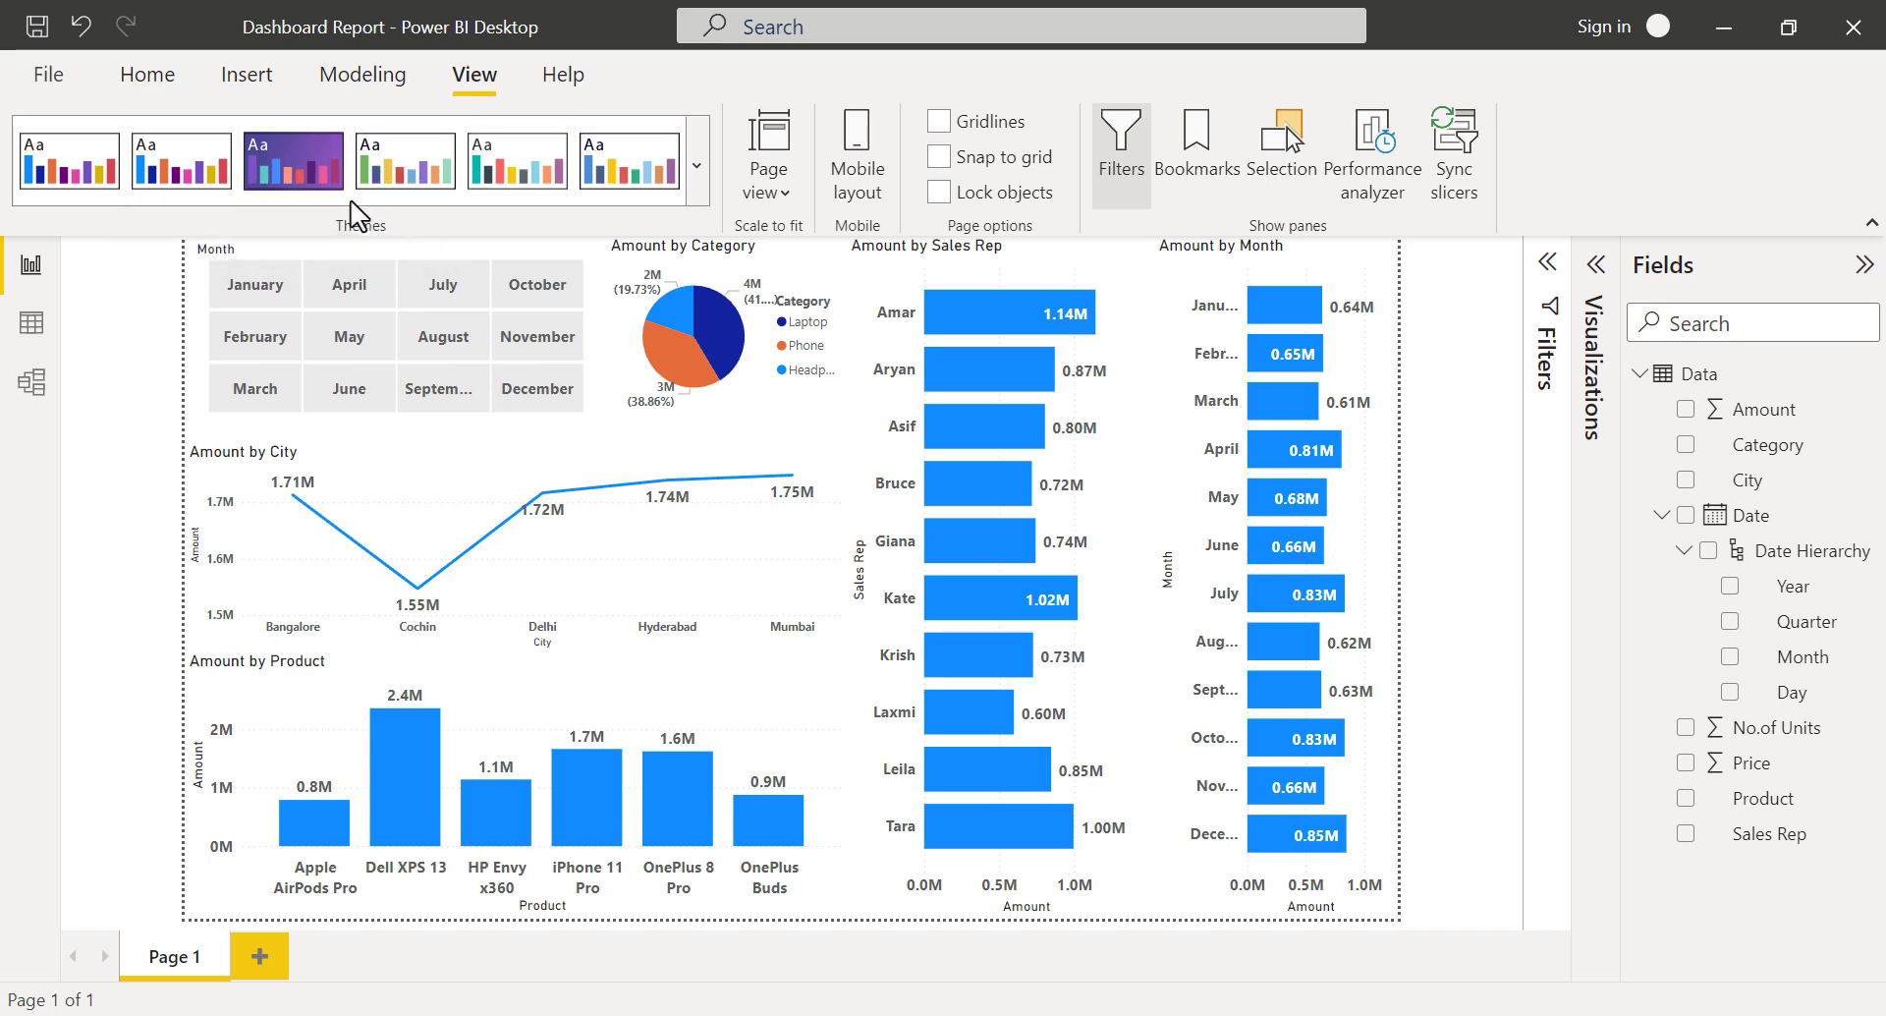
click(401, 179)
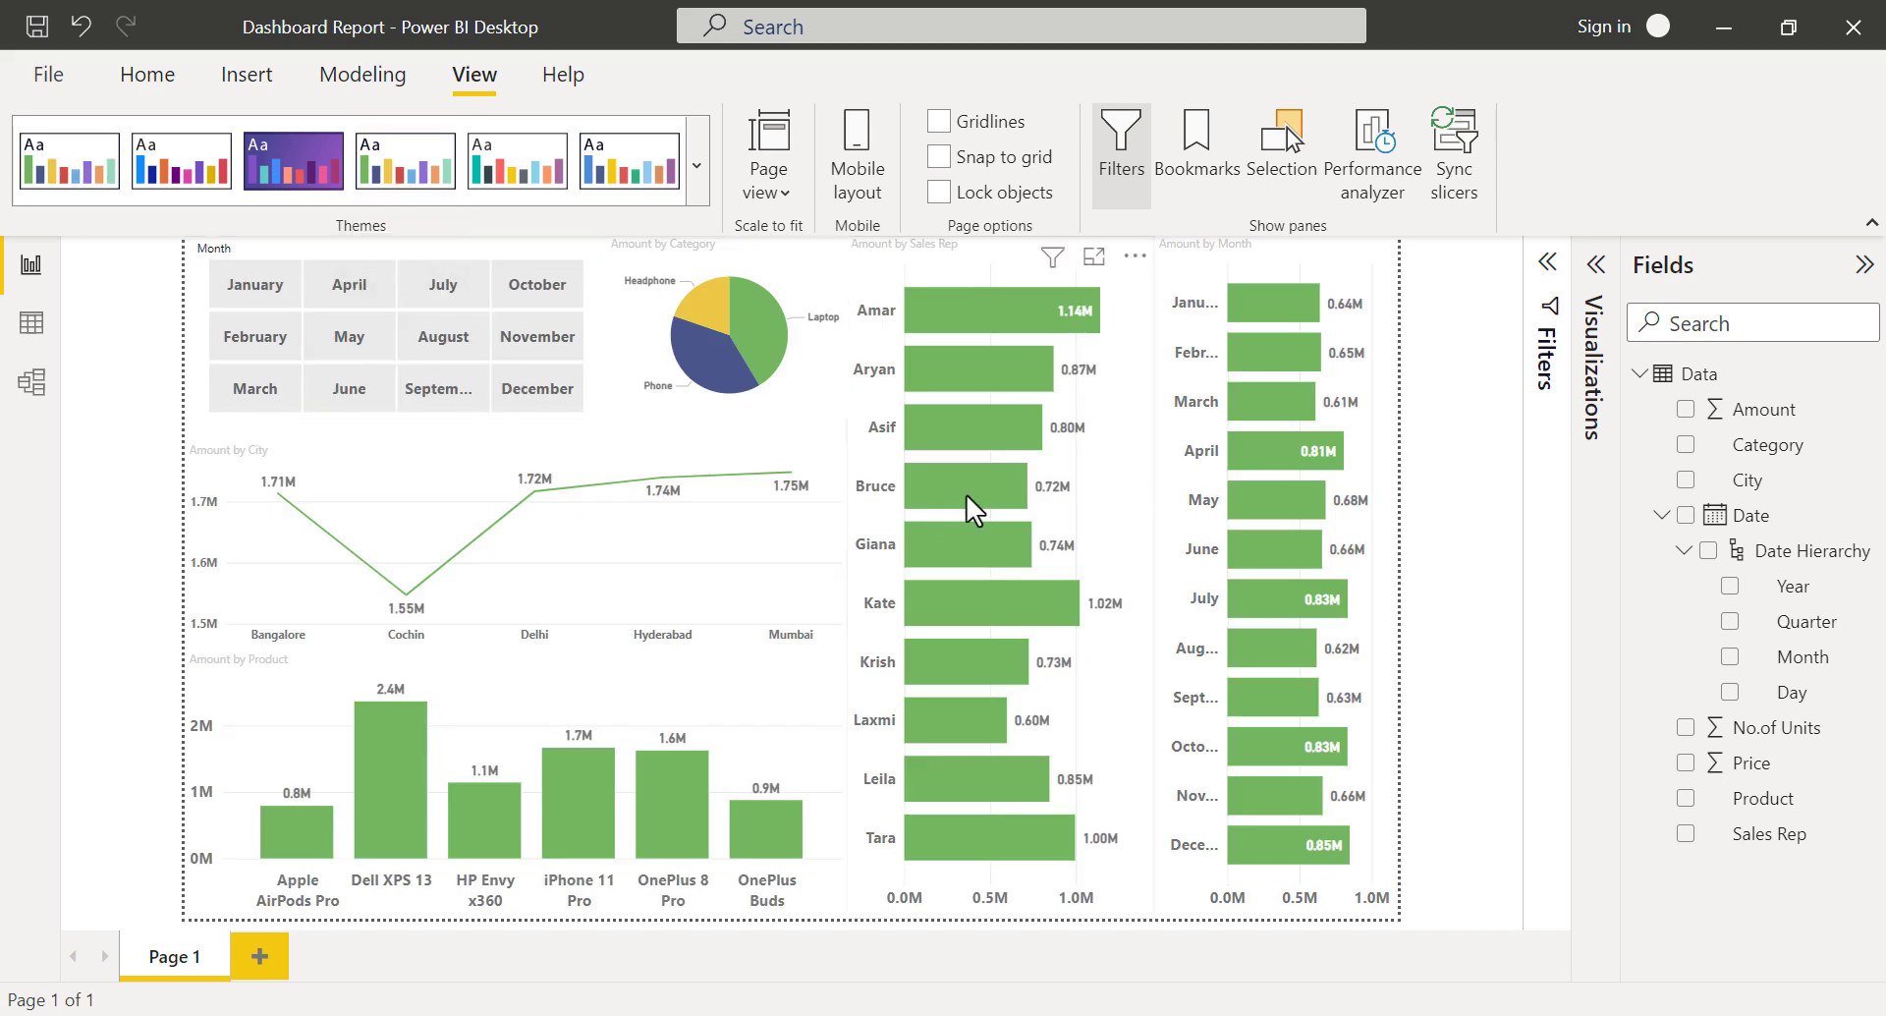
click(966, 492)
click(973, 442)
click(975, 475)
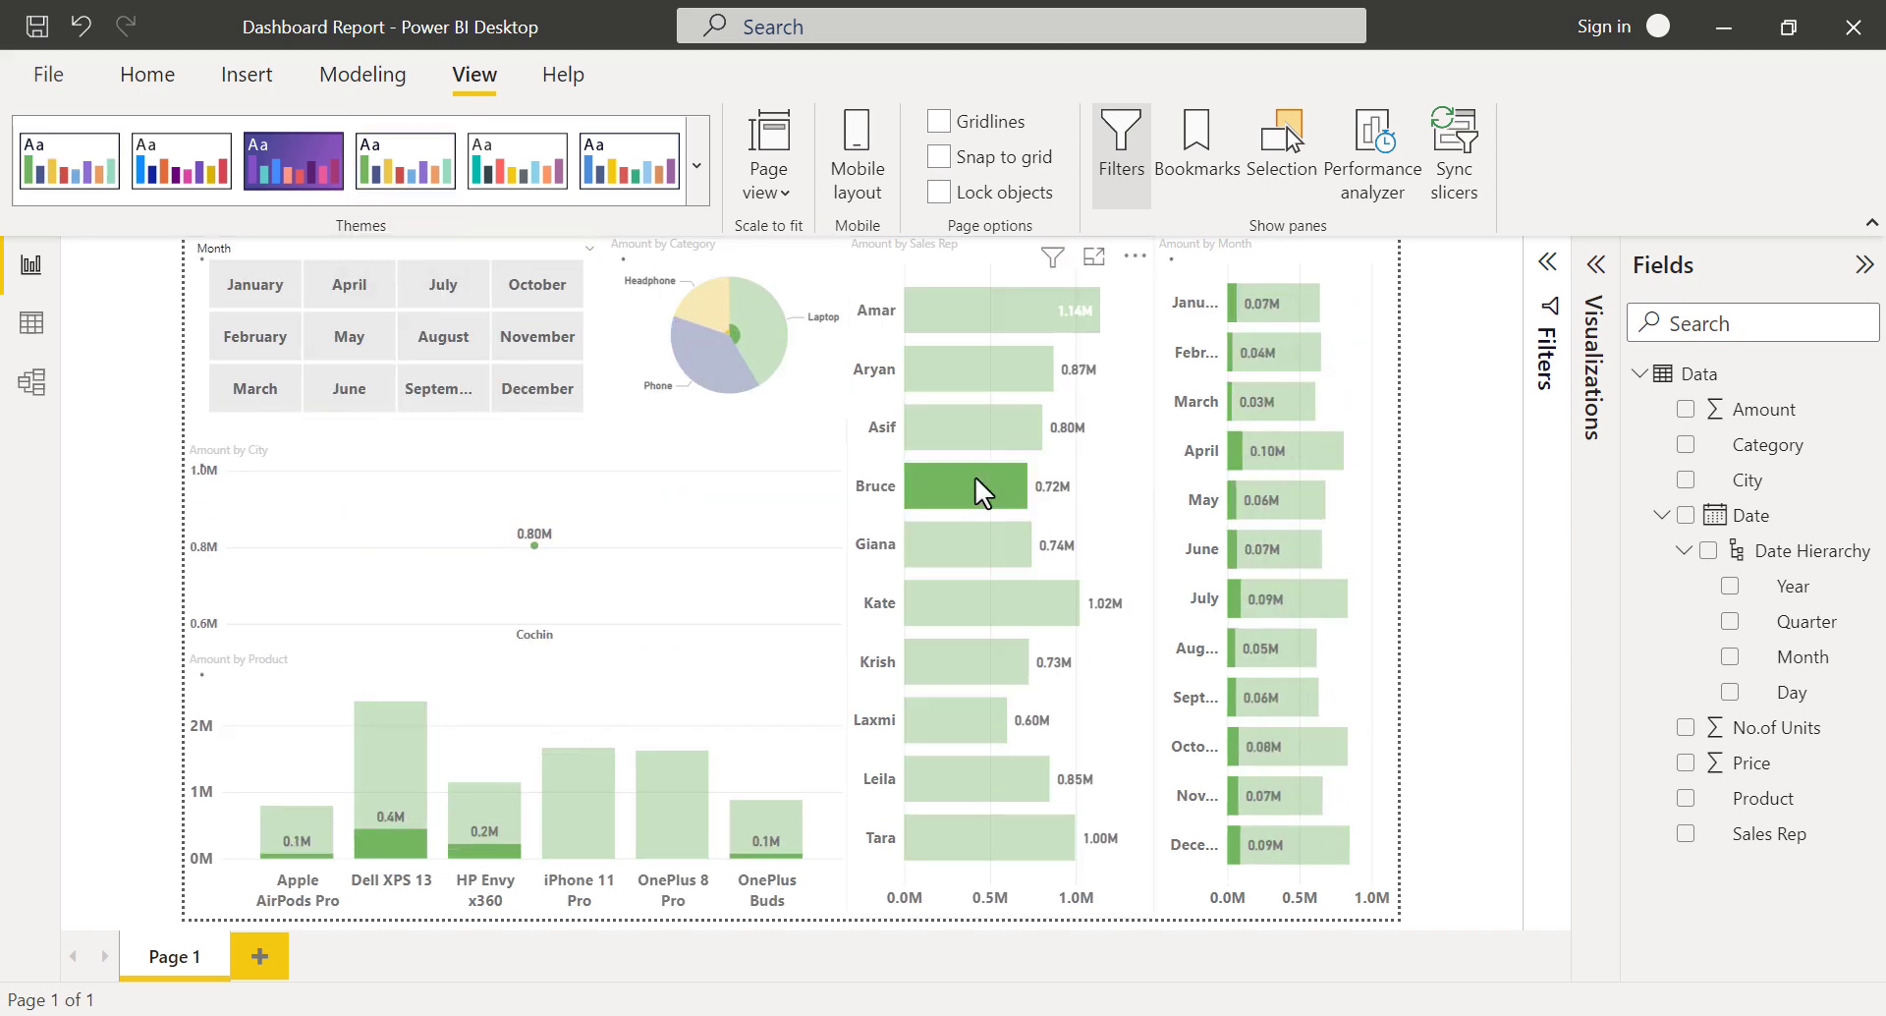
click(974, 475)
Apply the dark theme from the Themes gallery and test it with August and May filters.
click(697, 165)
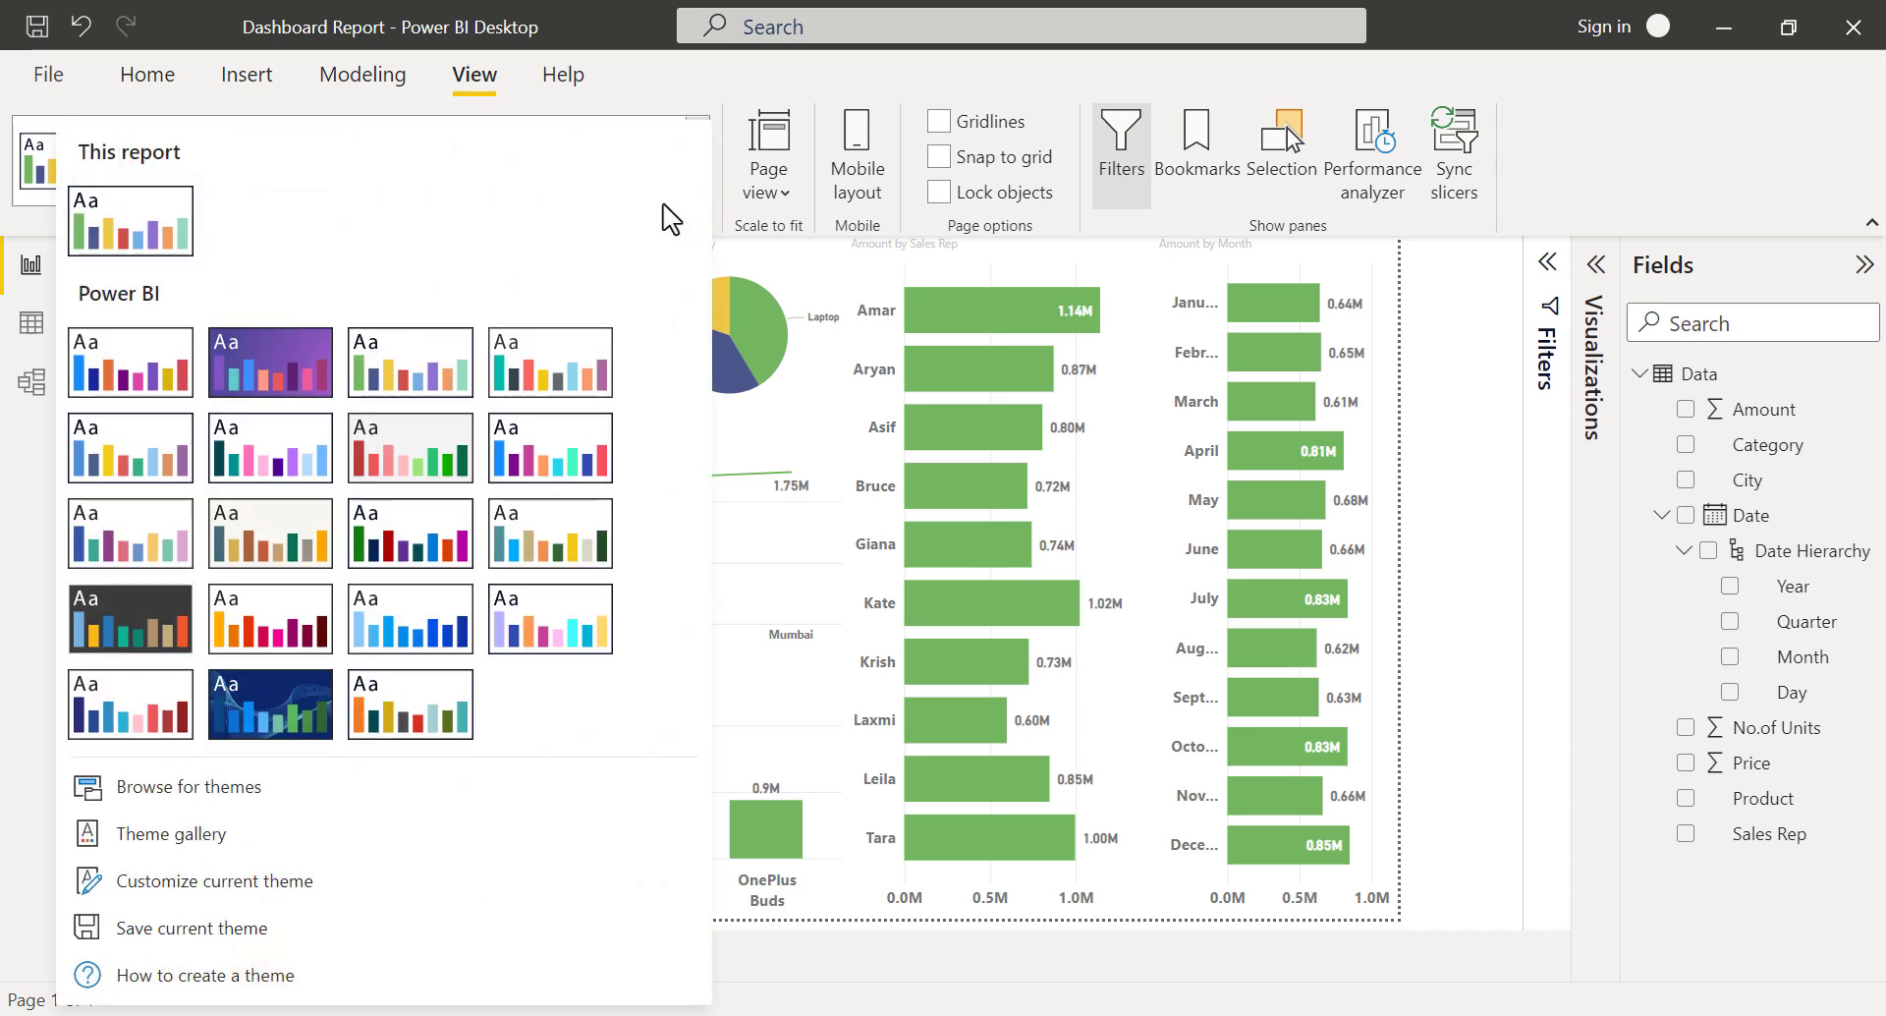
click(148, 611)
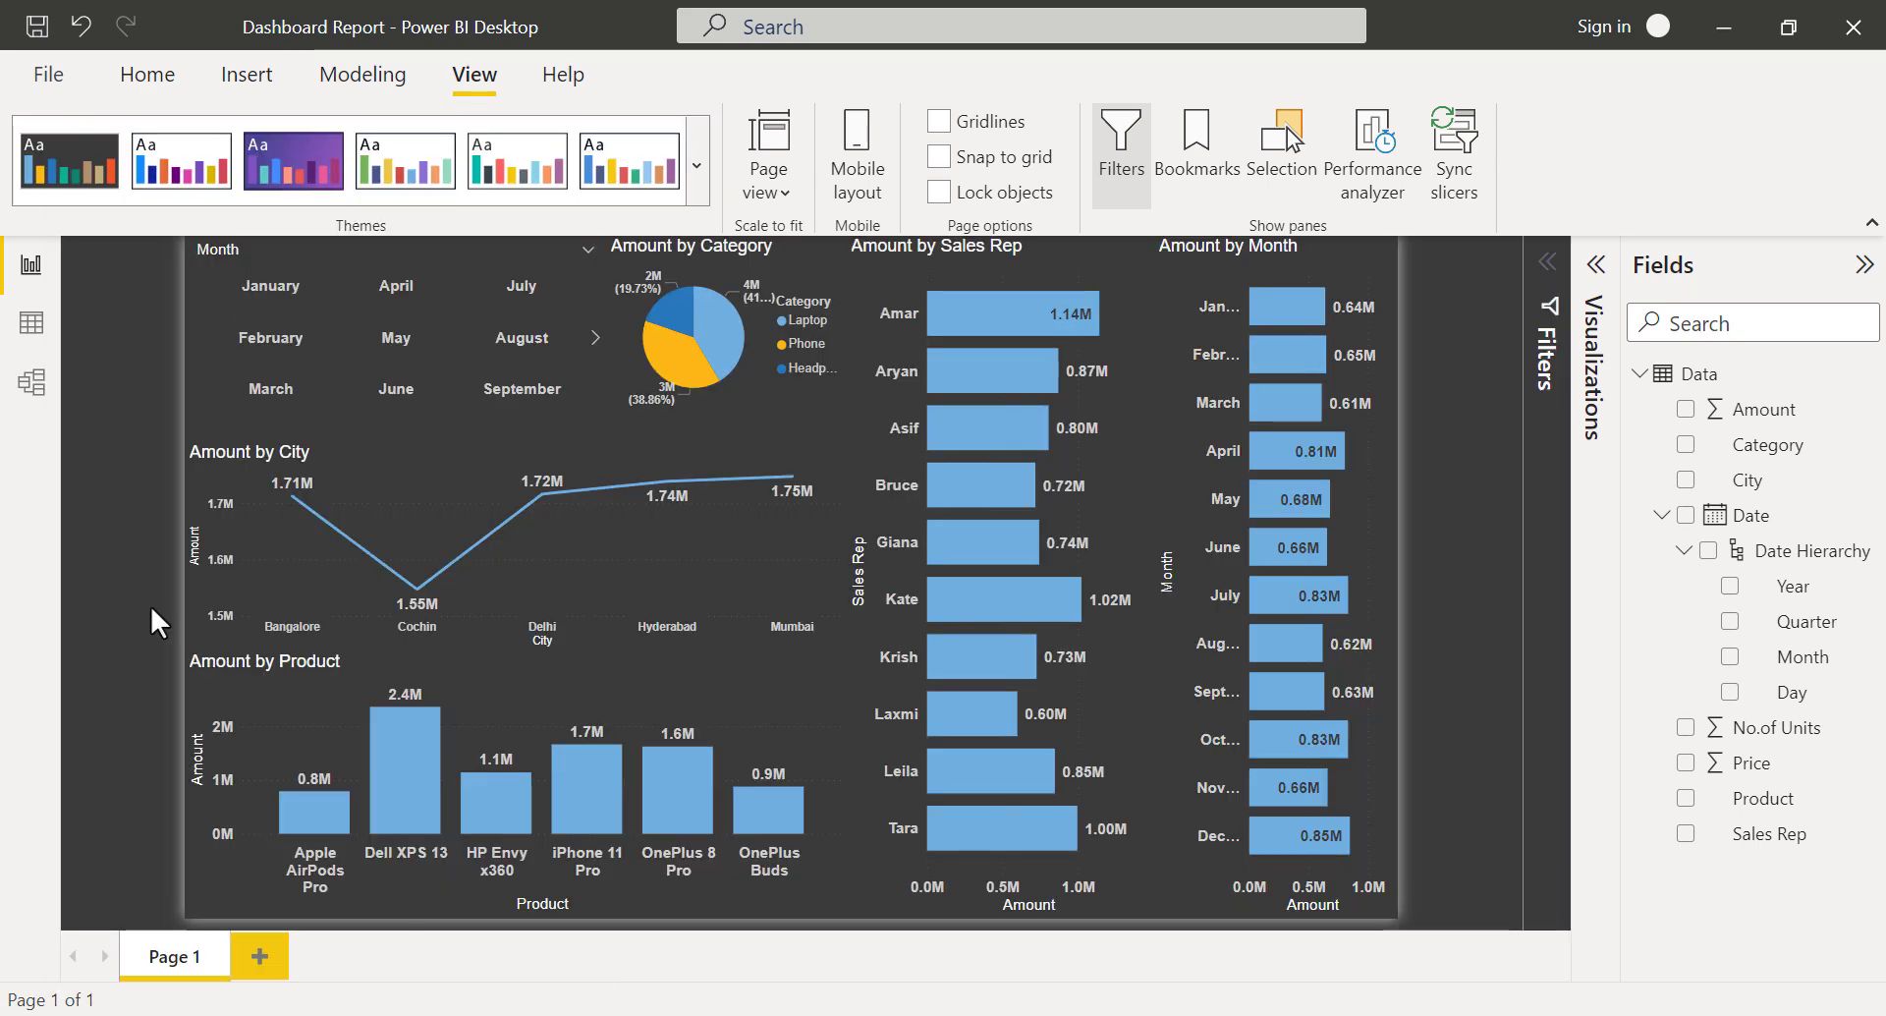
click(524, 352)
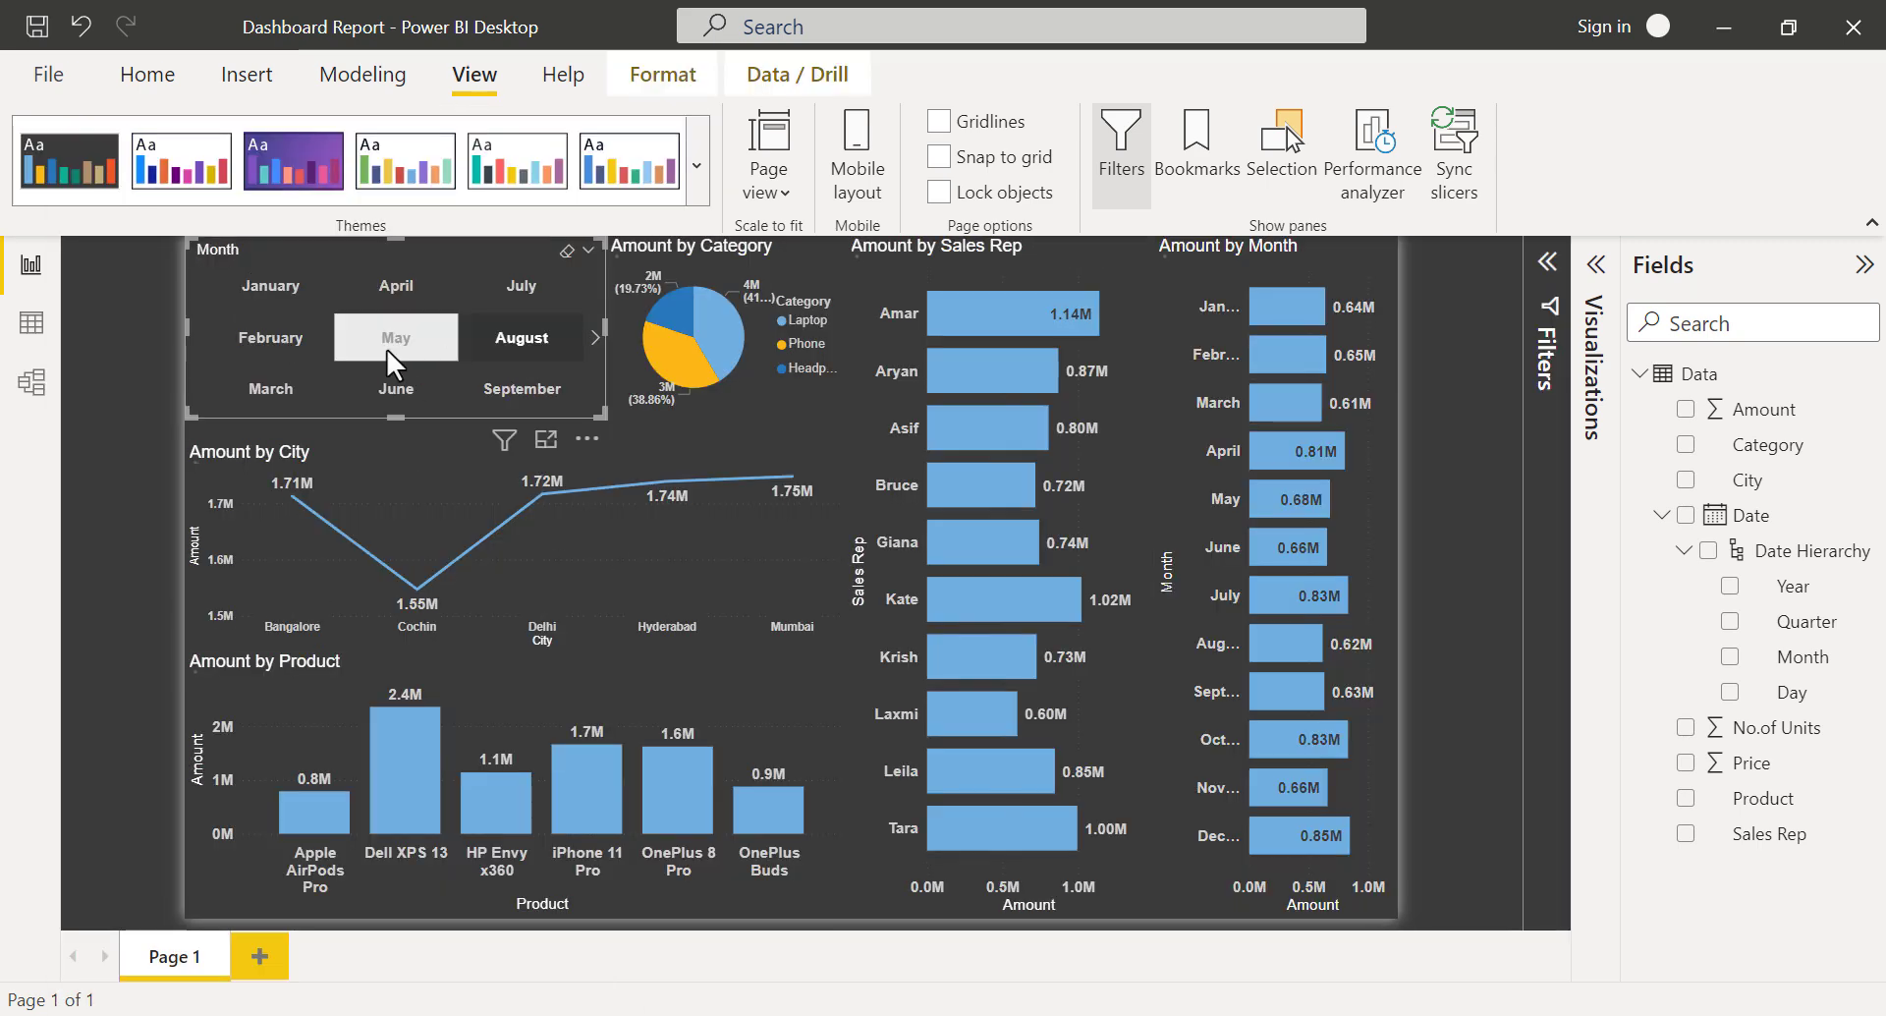
click(380, 345)
click(473, 345)
click(474, 344)
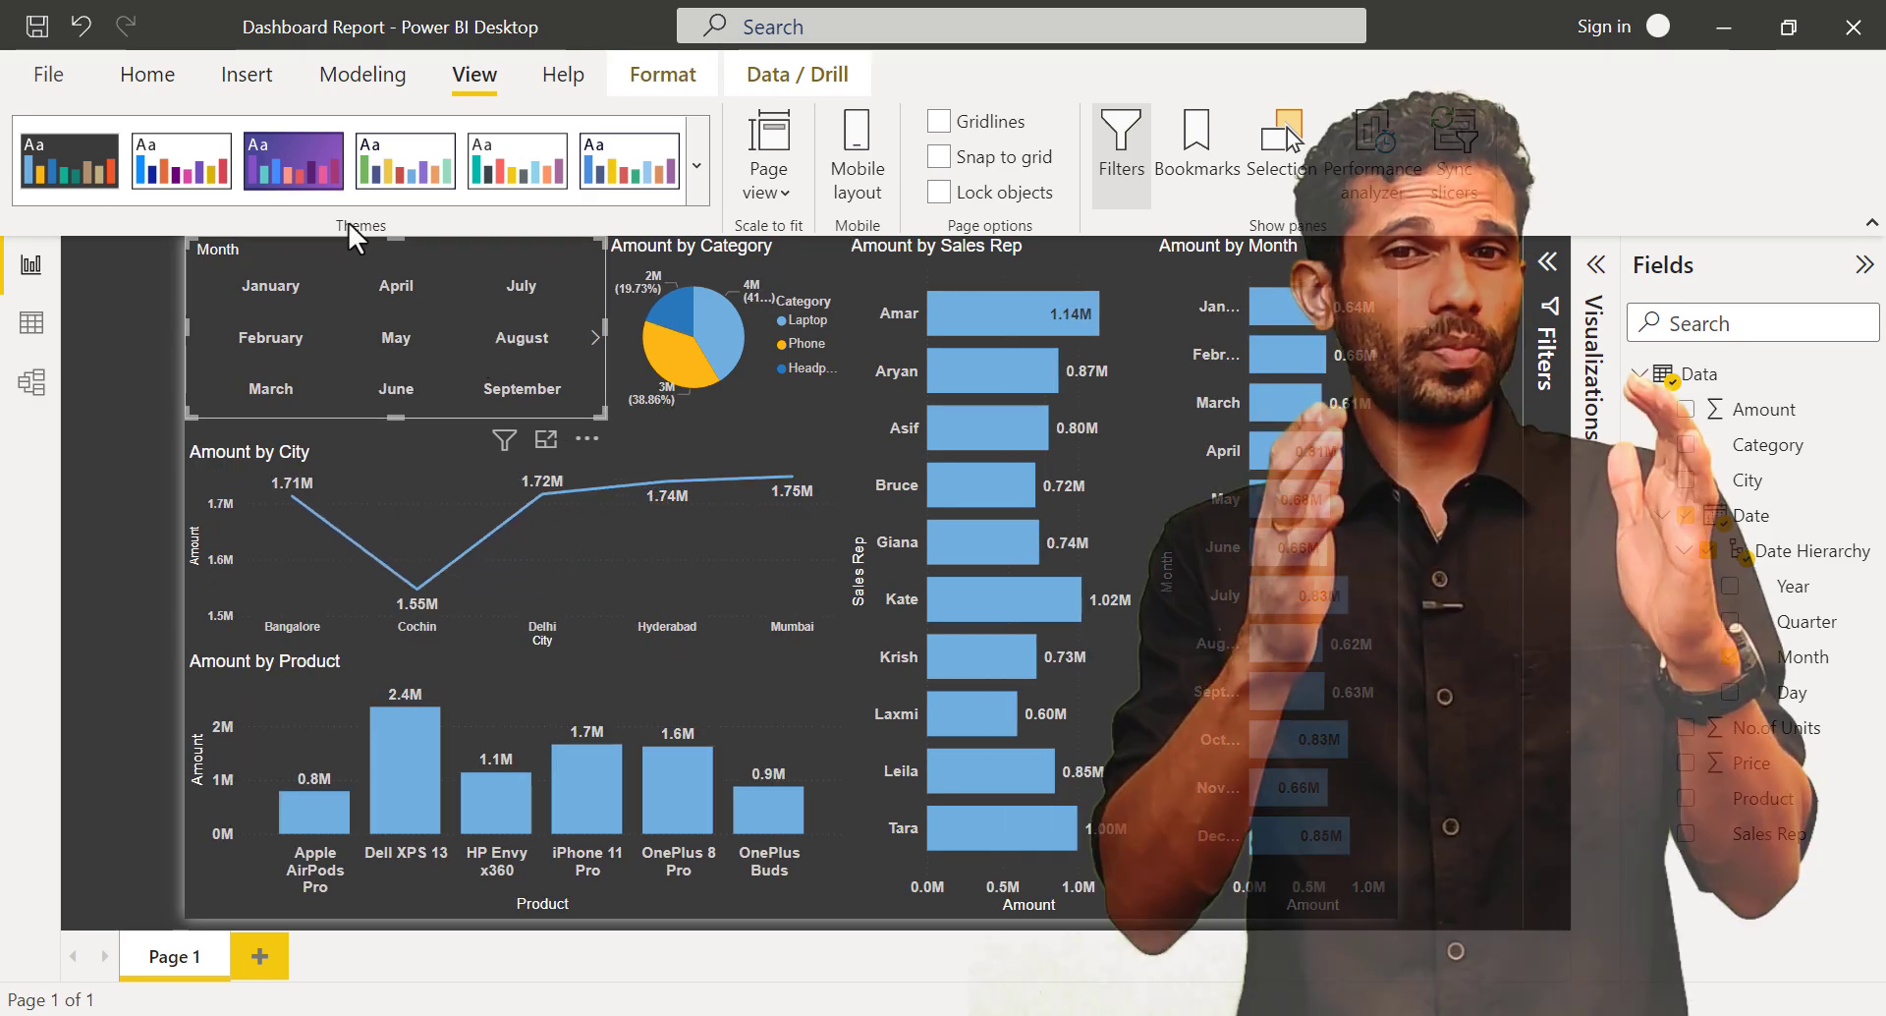
Try the dark blue patterned theme, checking it with an iPhone 11 Pro filter.
click(695, 196)
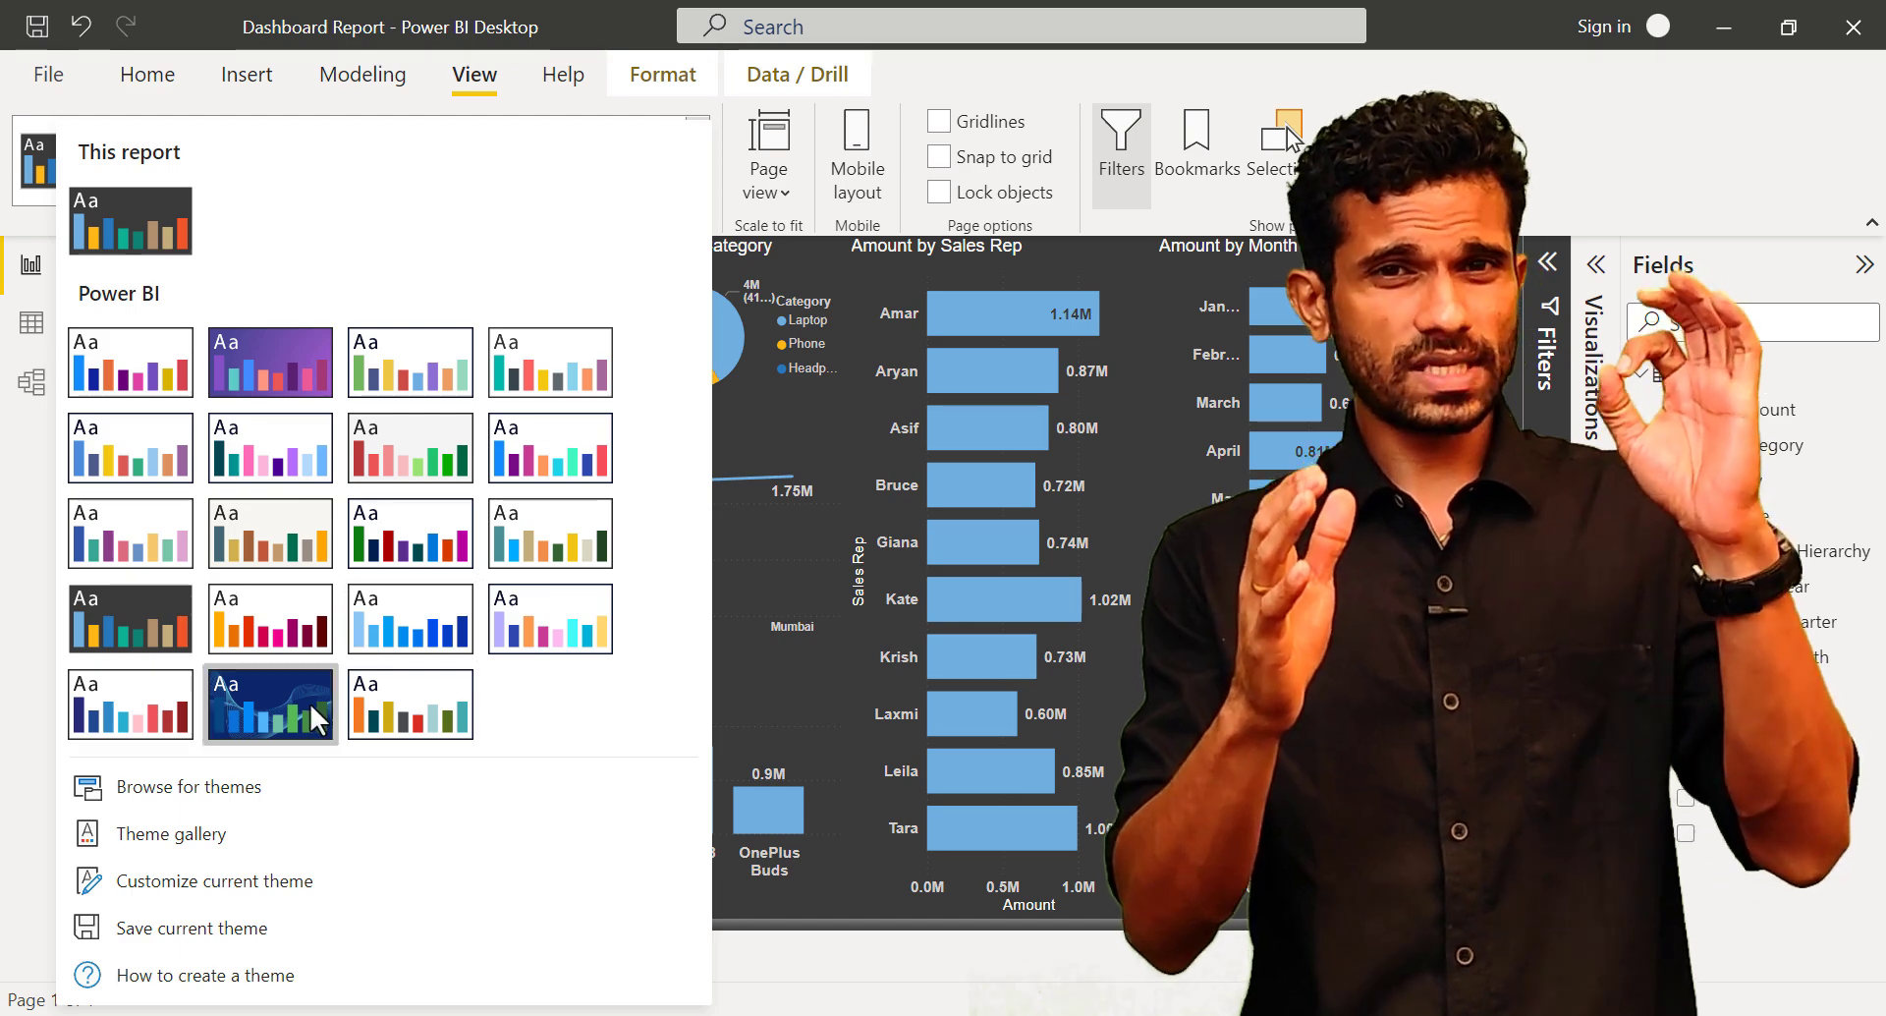
click(309, 704)
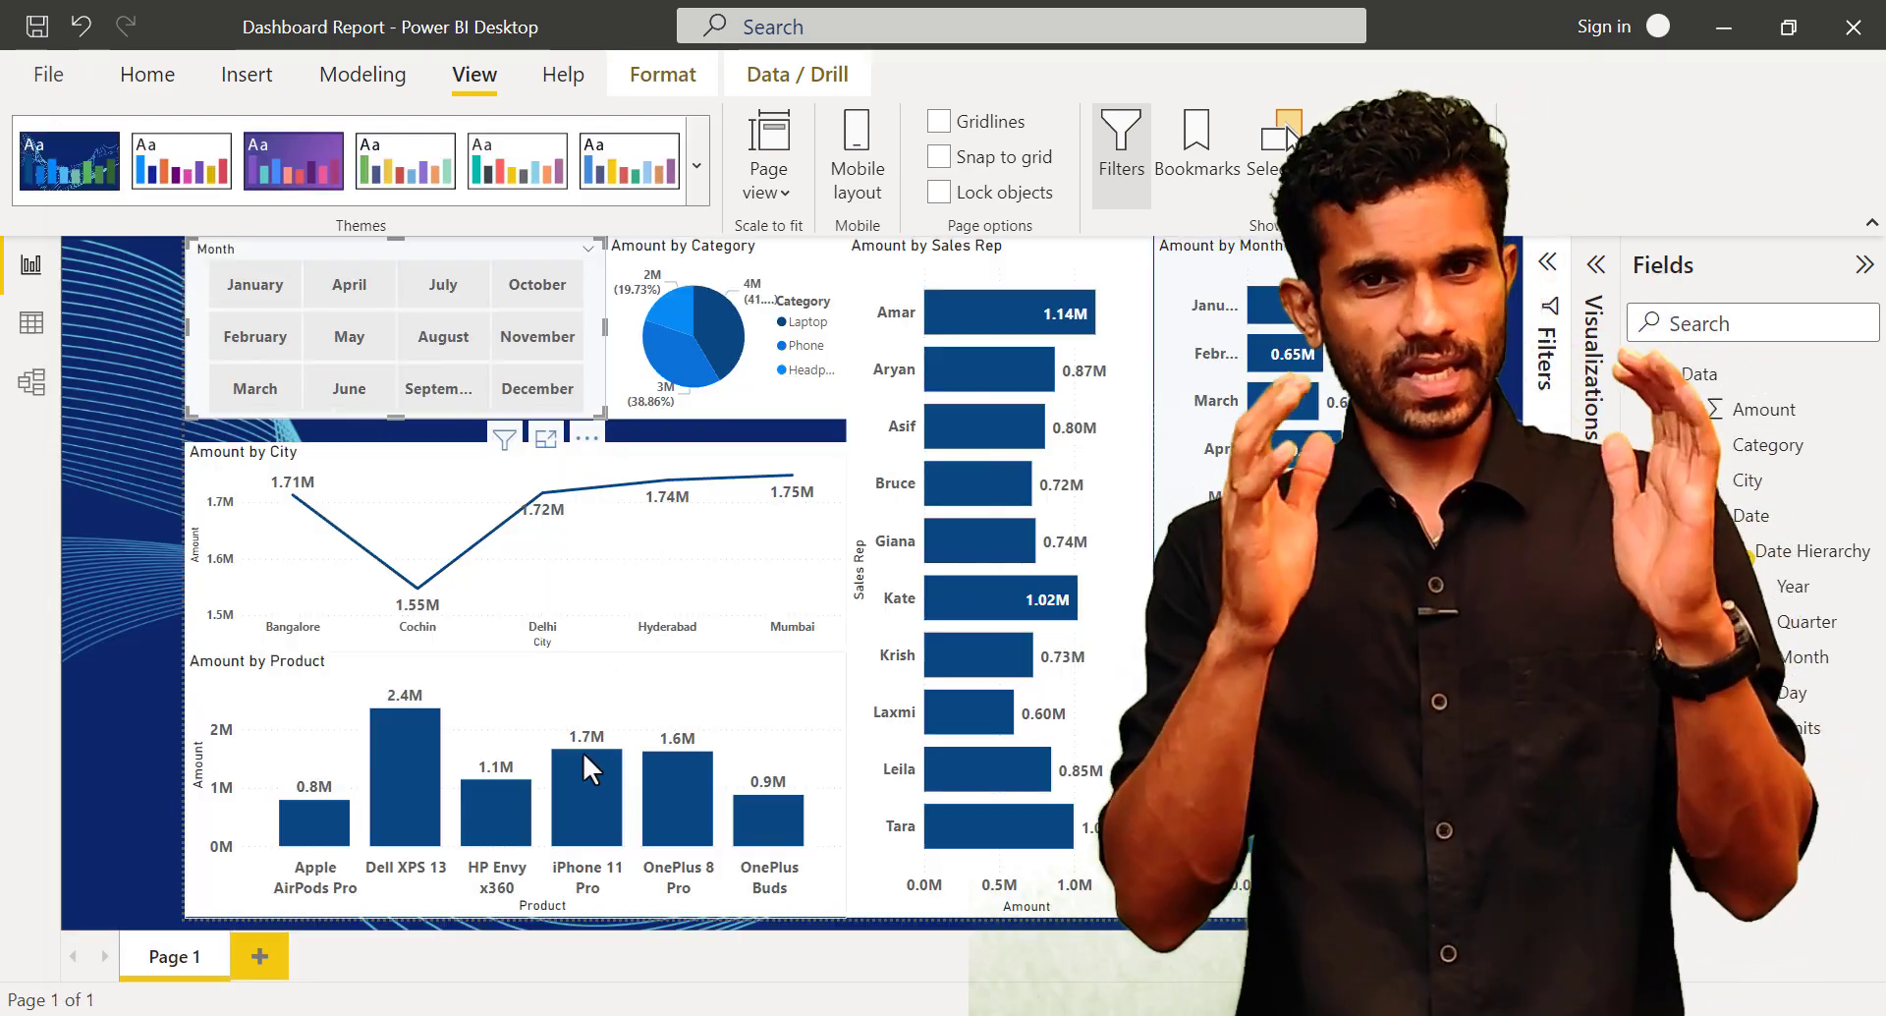
click(581, 752)
click(581, 774)
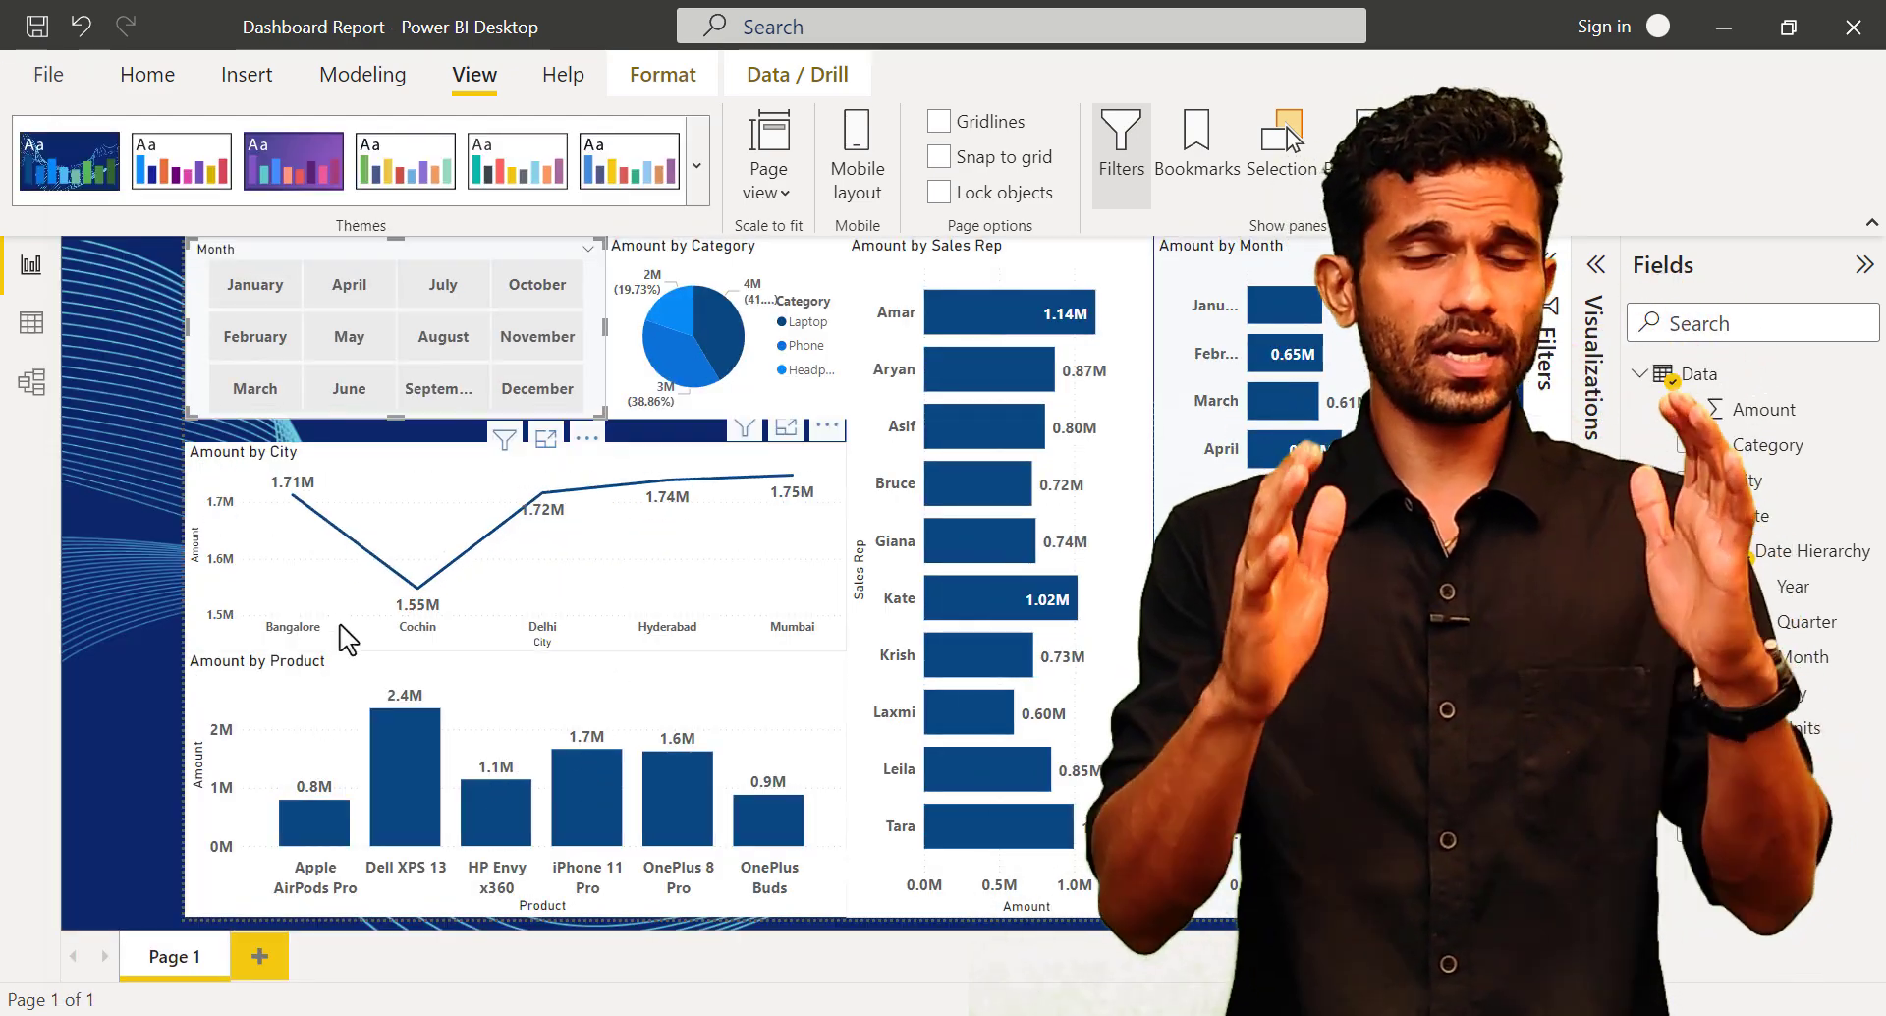
Try a light-blue theme, checking it with a category cross-filter.
click(698, 171)
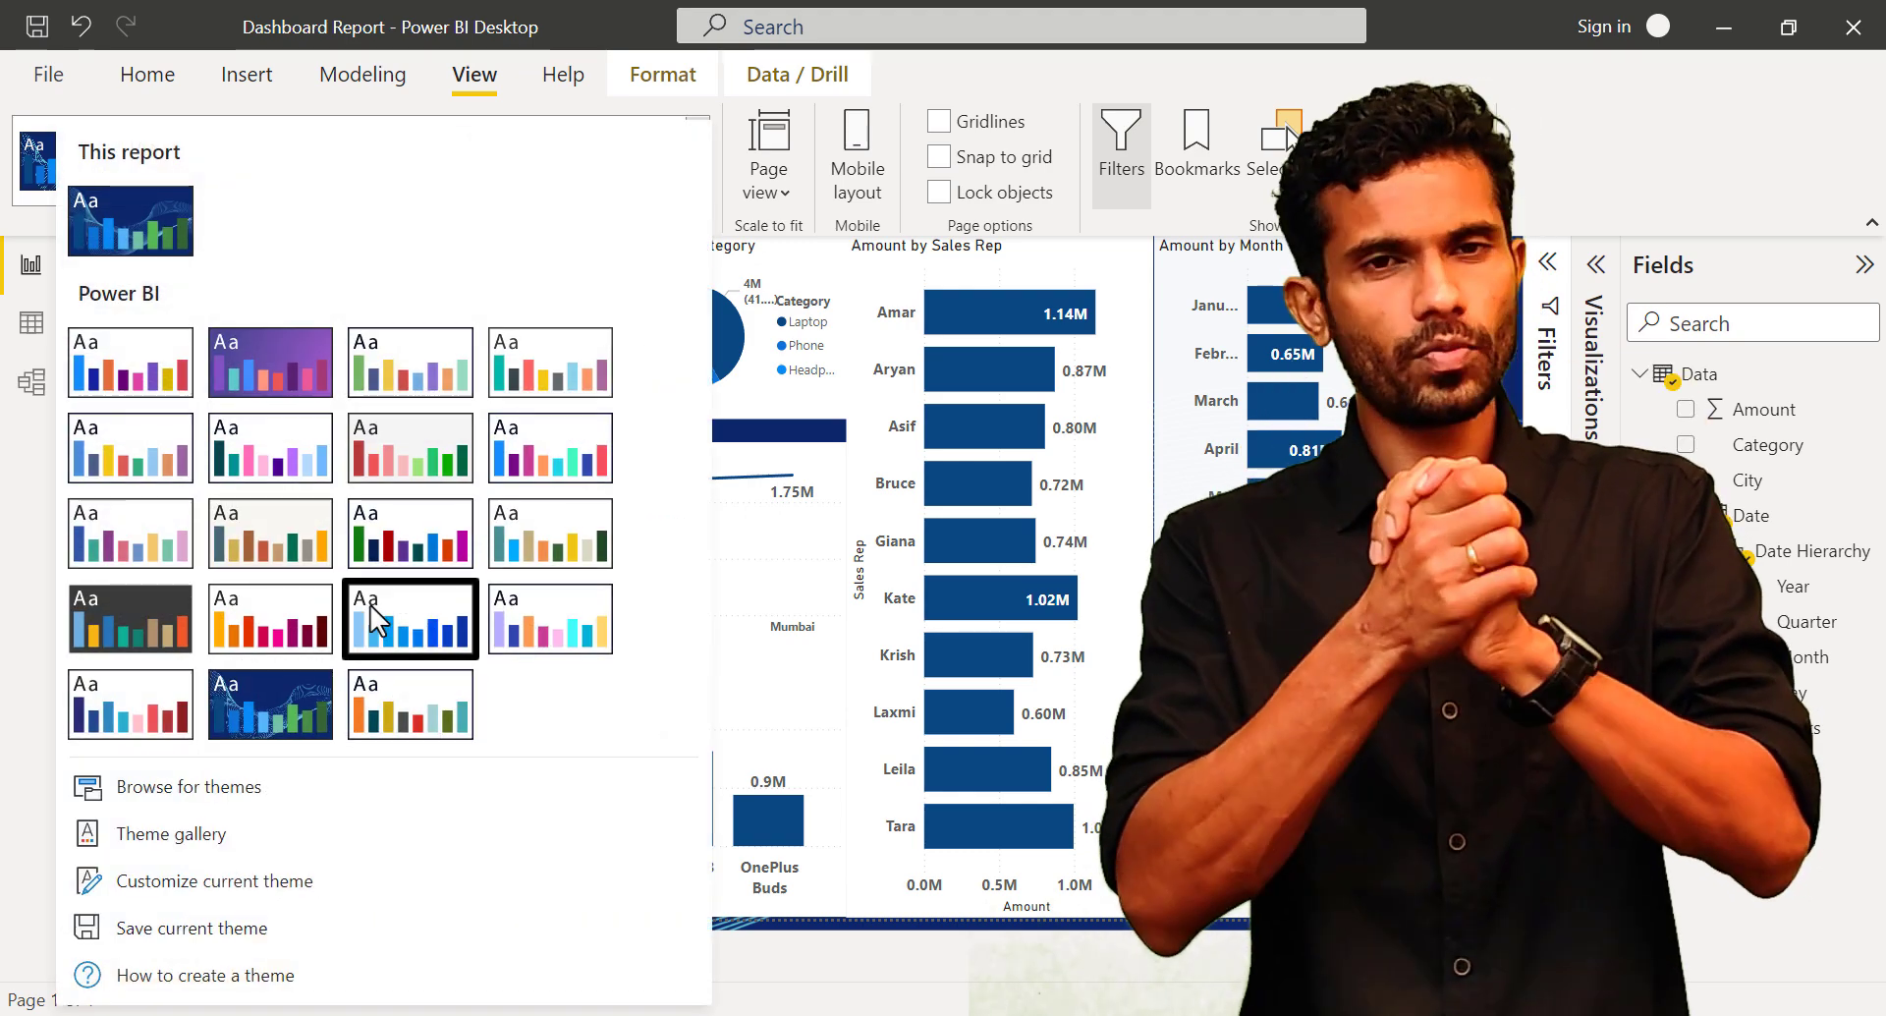
click(370, 603)
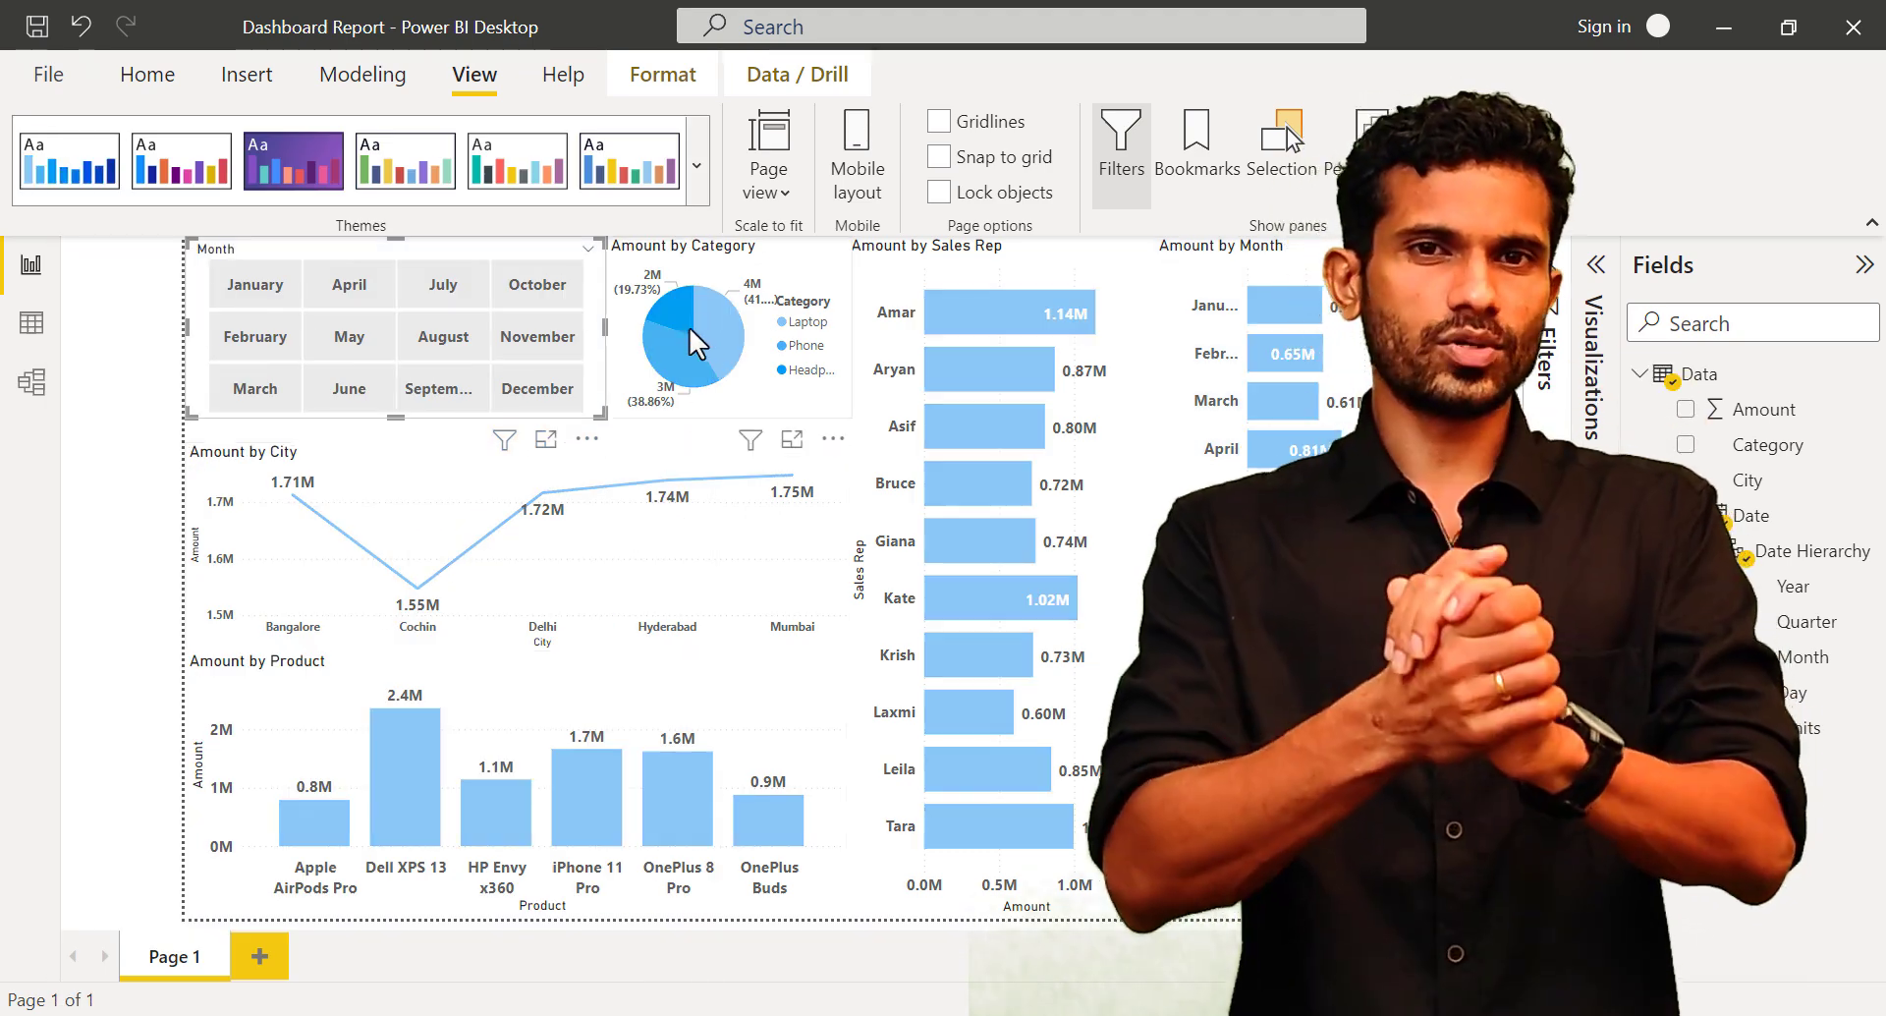
click(664, 355)
click(669, 356)
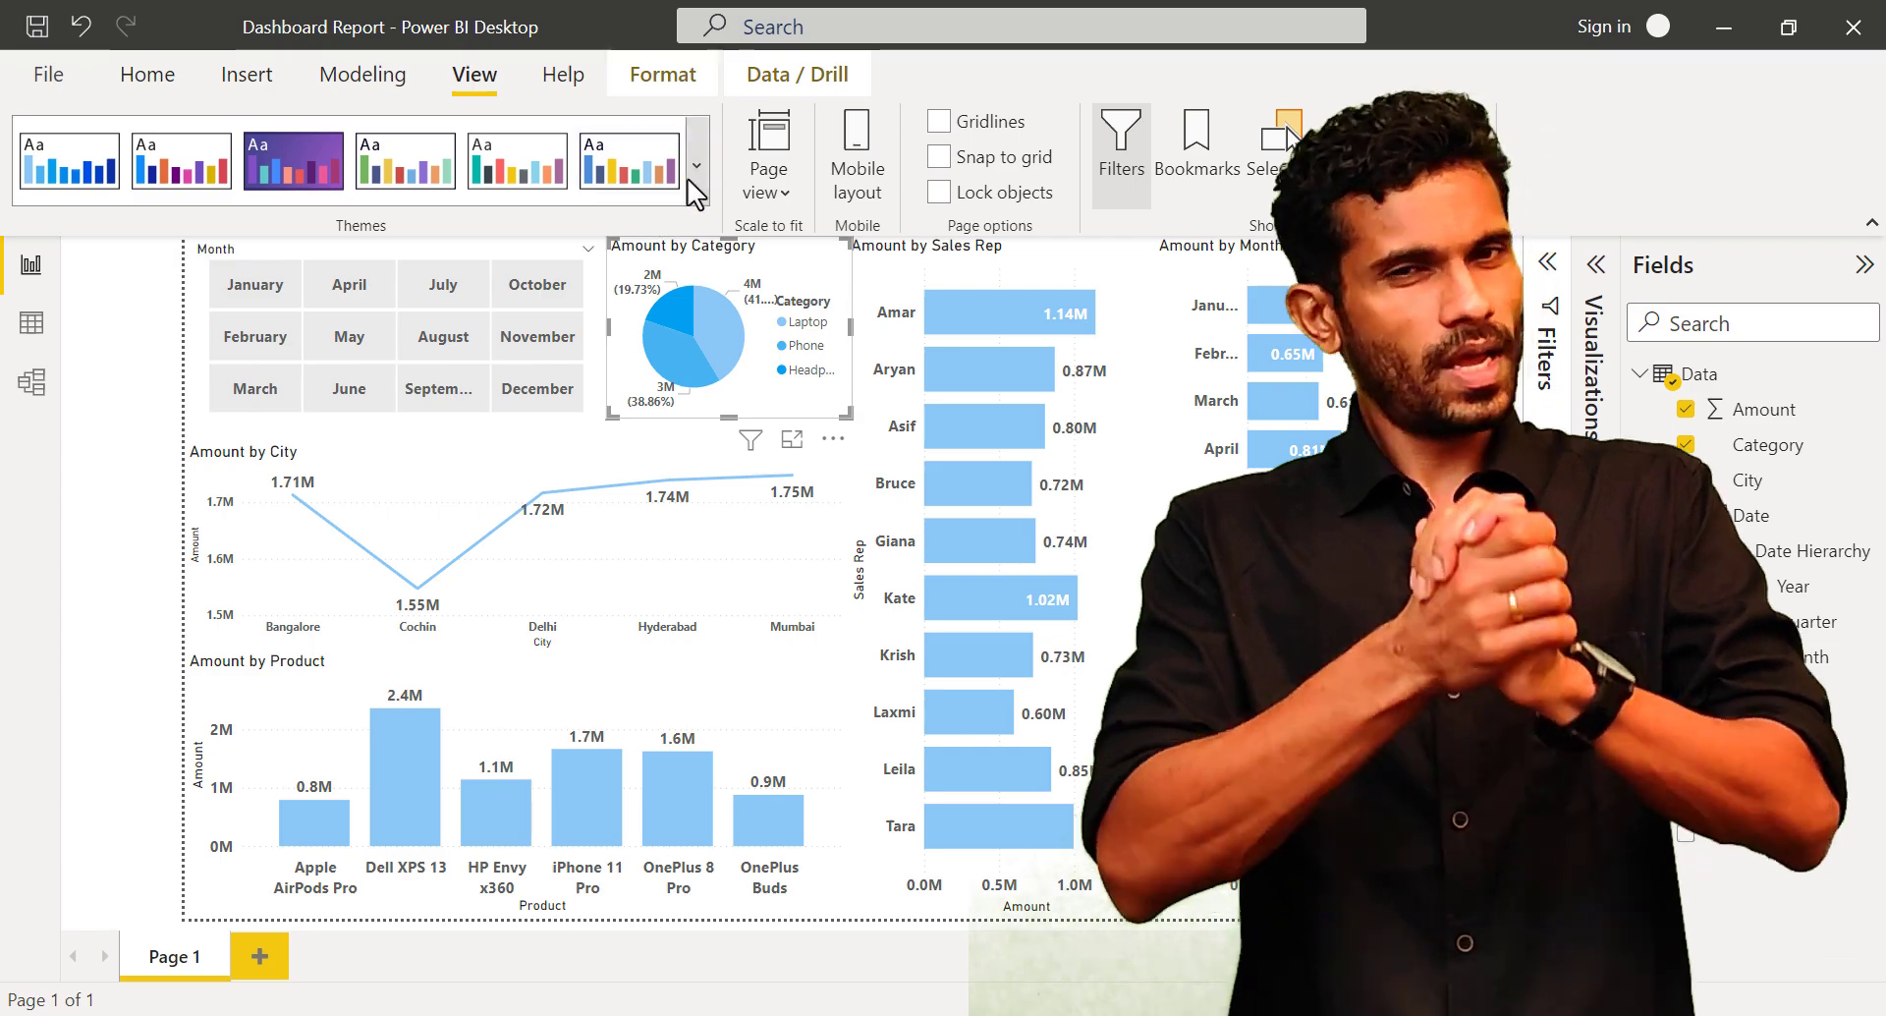
Apply the teal theme and check it with a Laptop filter, then clear it.
click(692, 186)
click(604, 456)
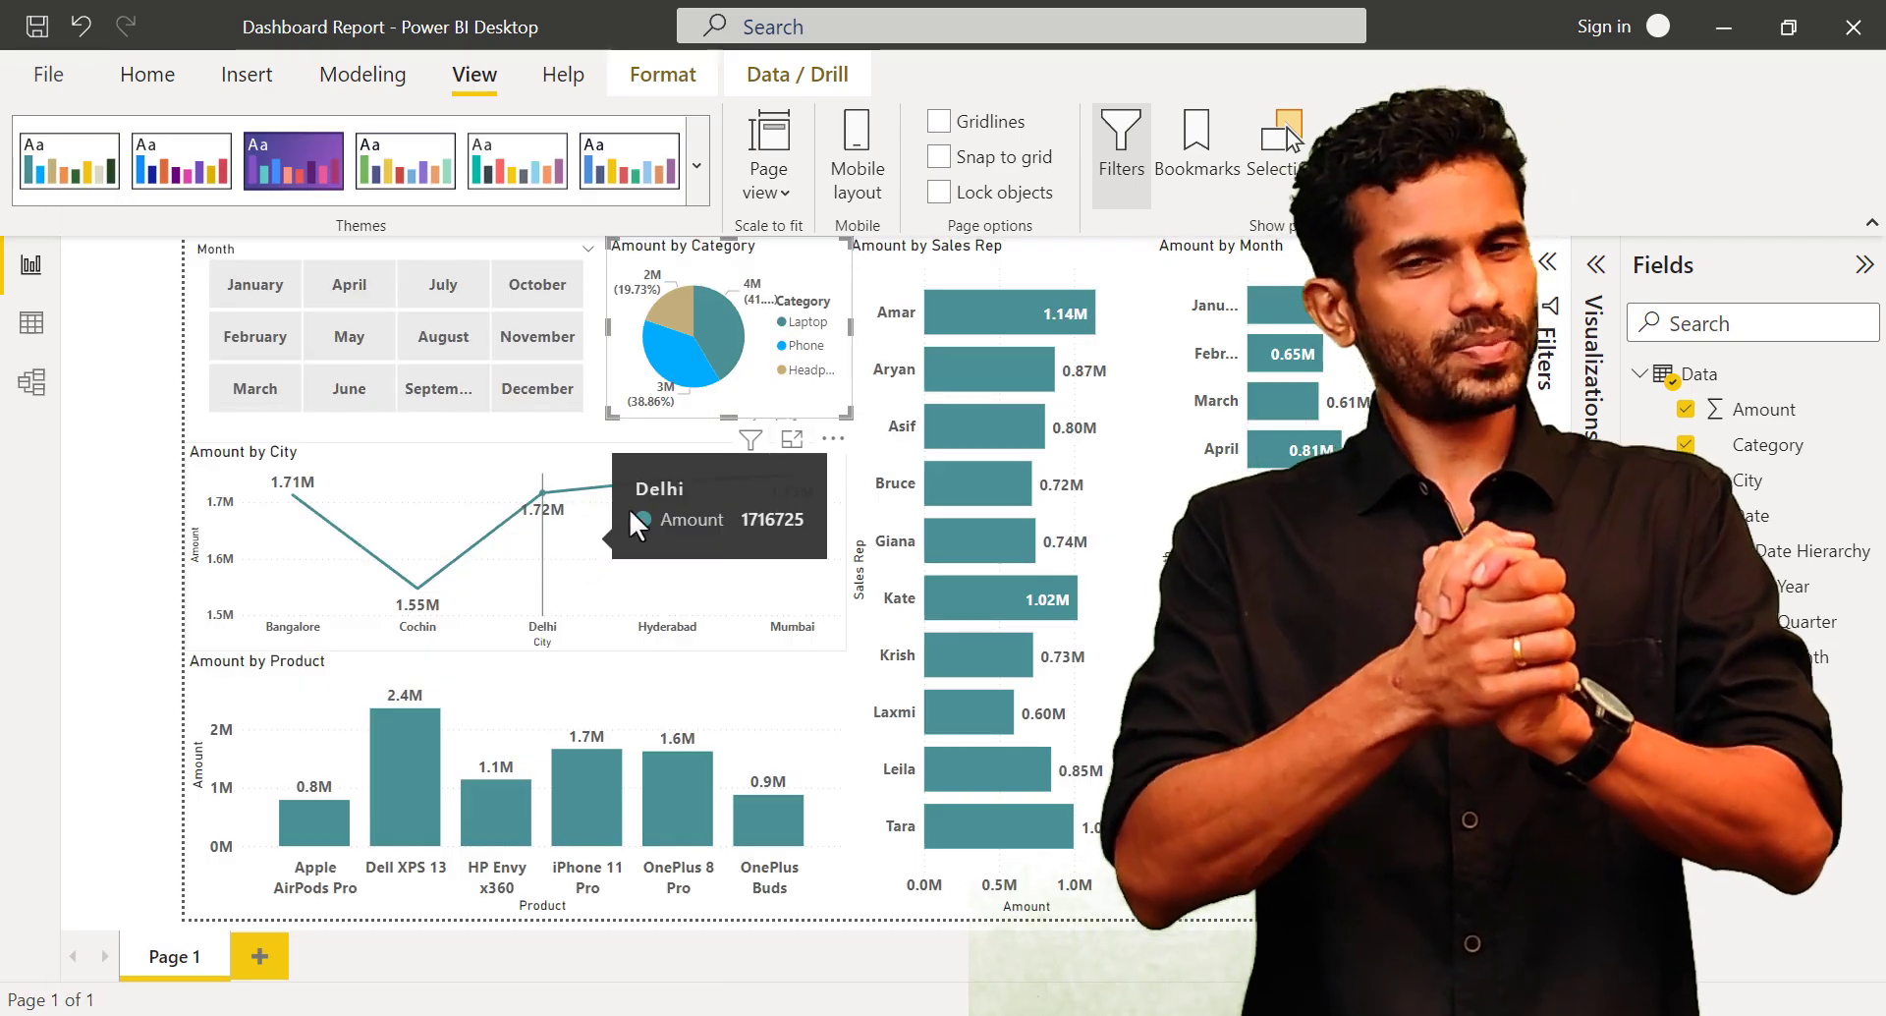
click(674, 356)
click(722, 346)
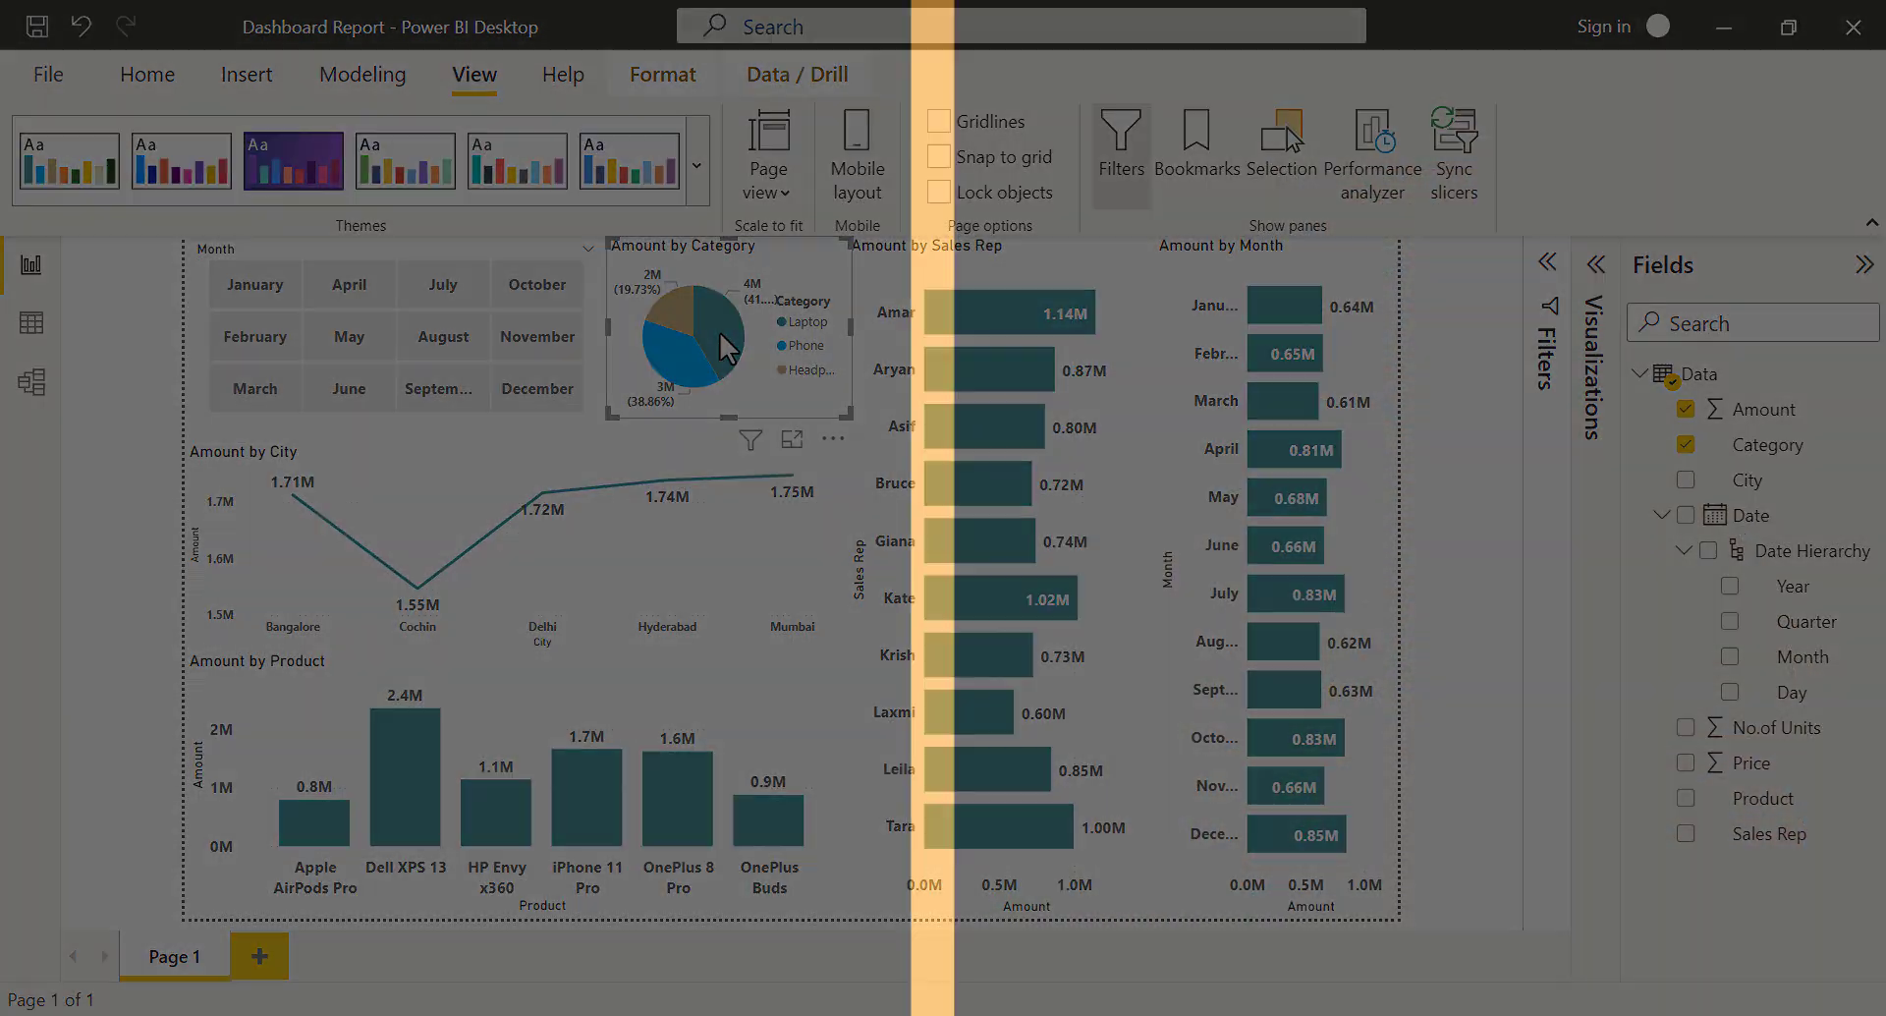